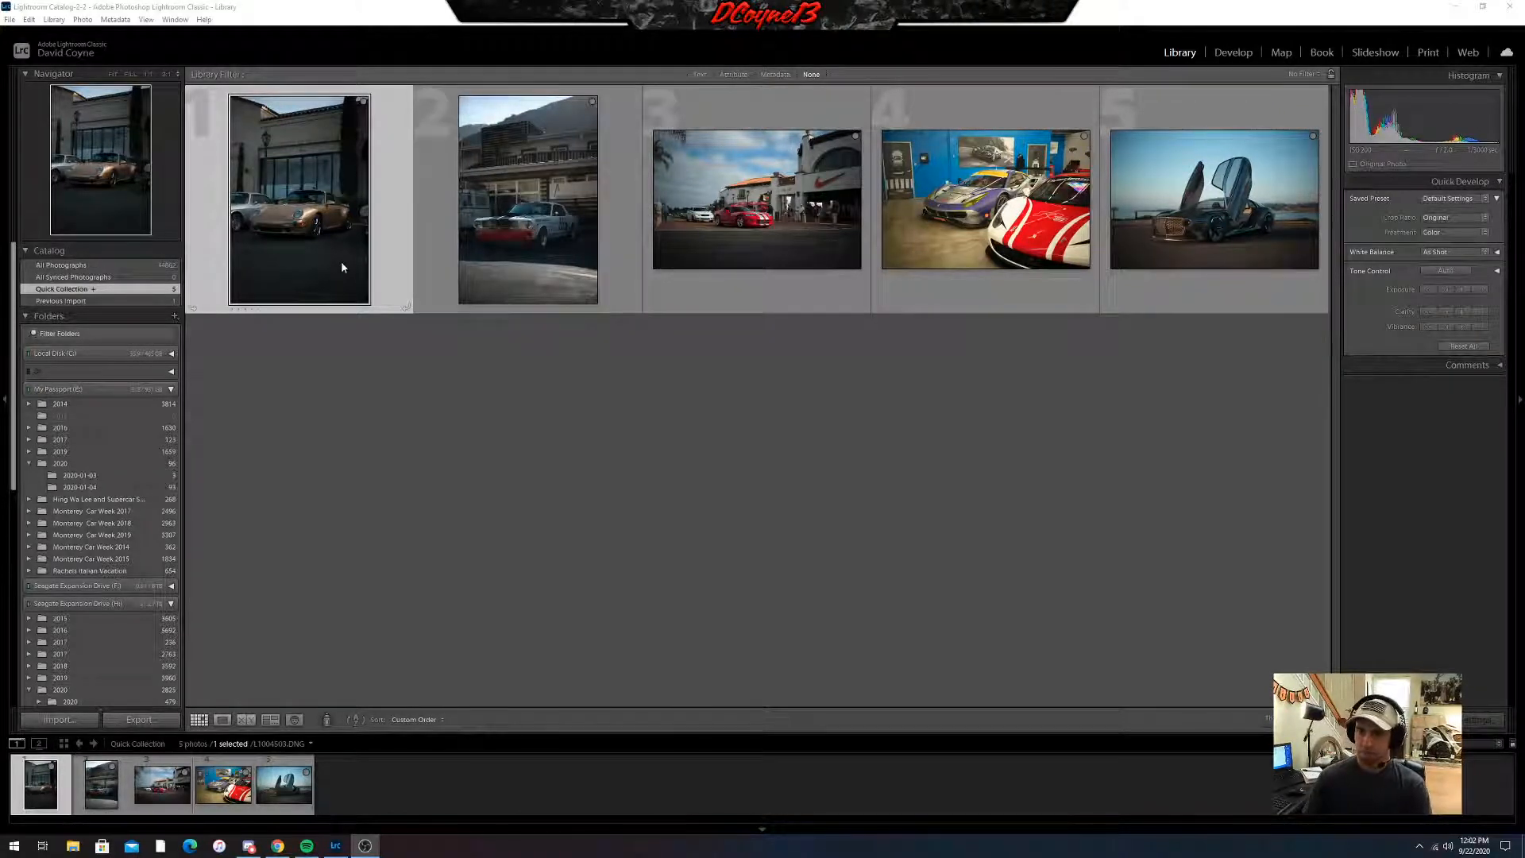
- Open the first photo, the gold Porsche, for developing, crop it to 4 x 5 / 8 x 10 and straighten it to an angle of -0.40
click(323, 250)
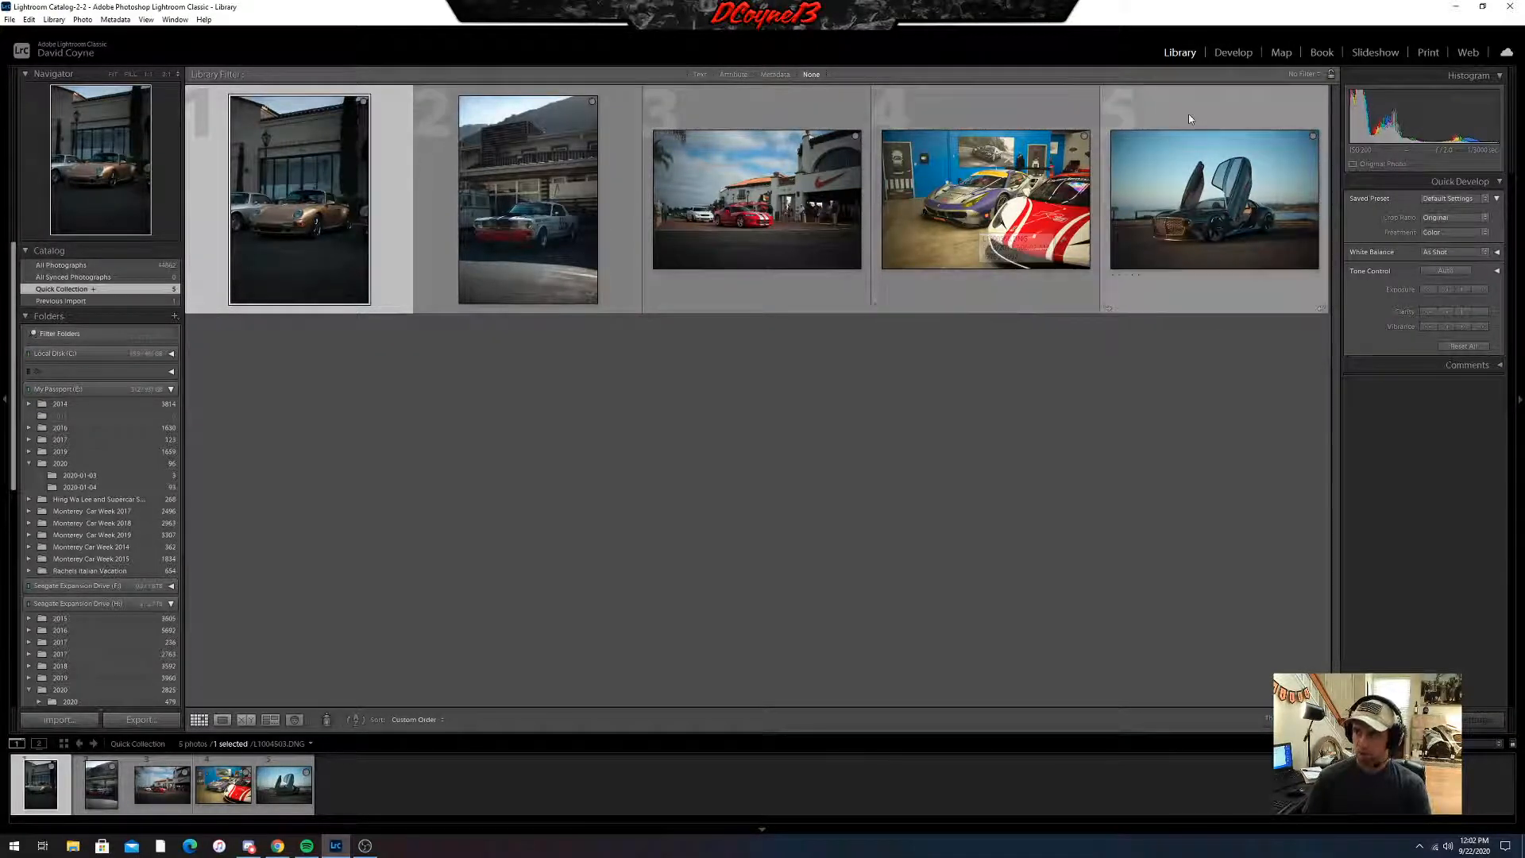
click(1232, 53)
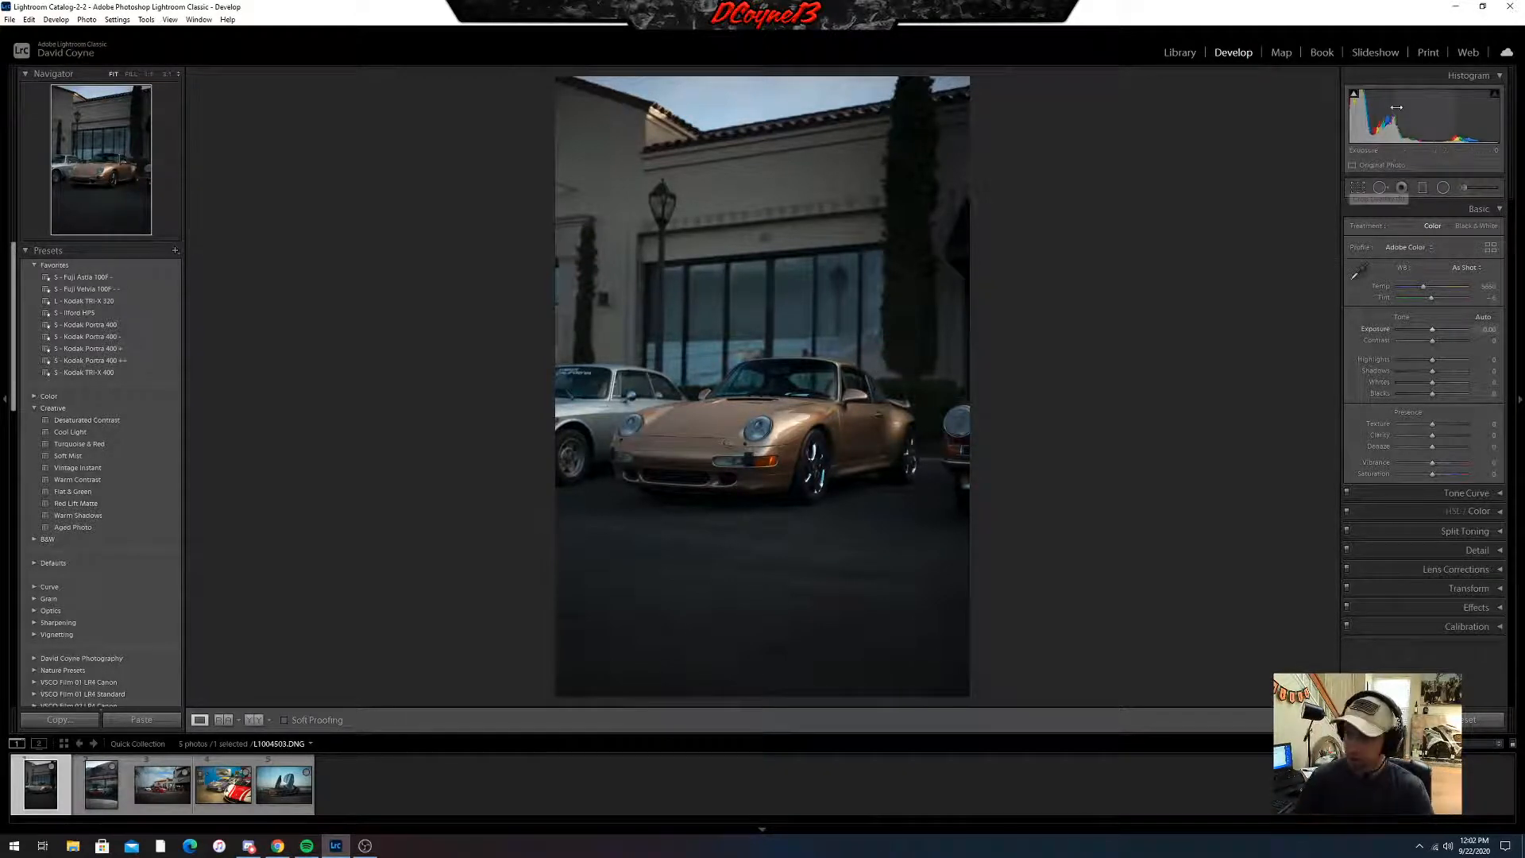
click(1357, 187)
click(1460, 229)
click(1385, 300)
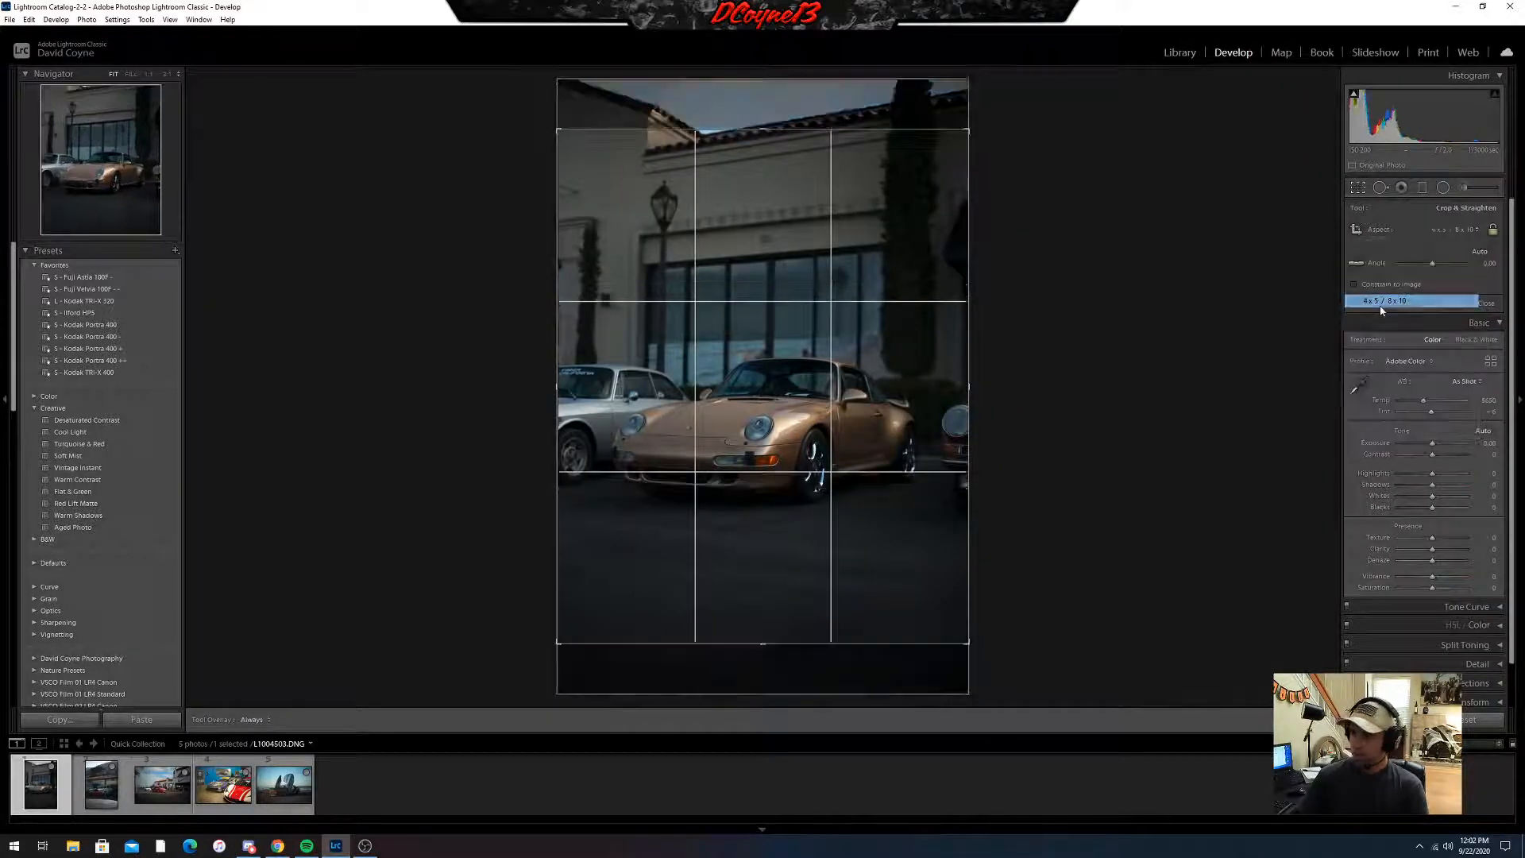
mouse_move(1014, 283)
mouse_down()
mouse_move(1065, 264)
mouse_move(1032, 305)
mouse_up()
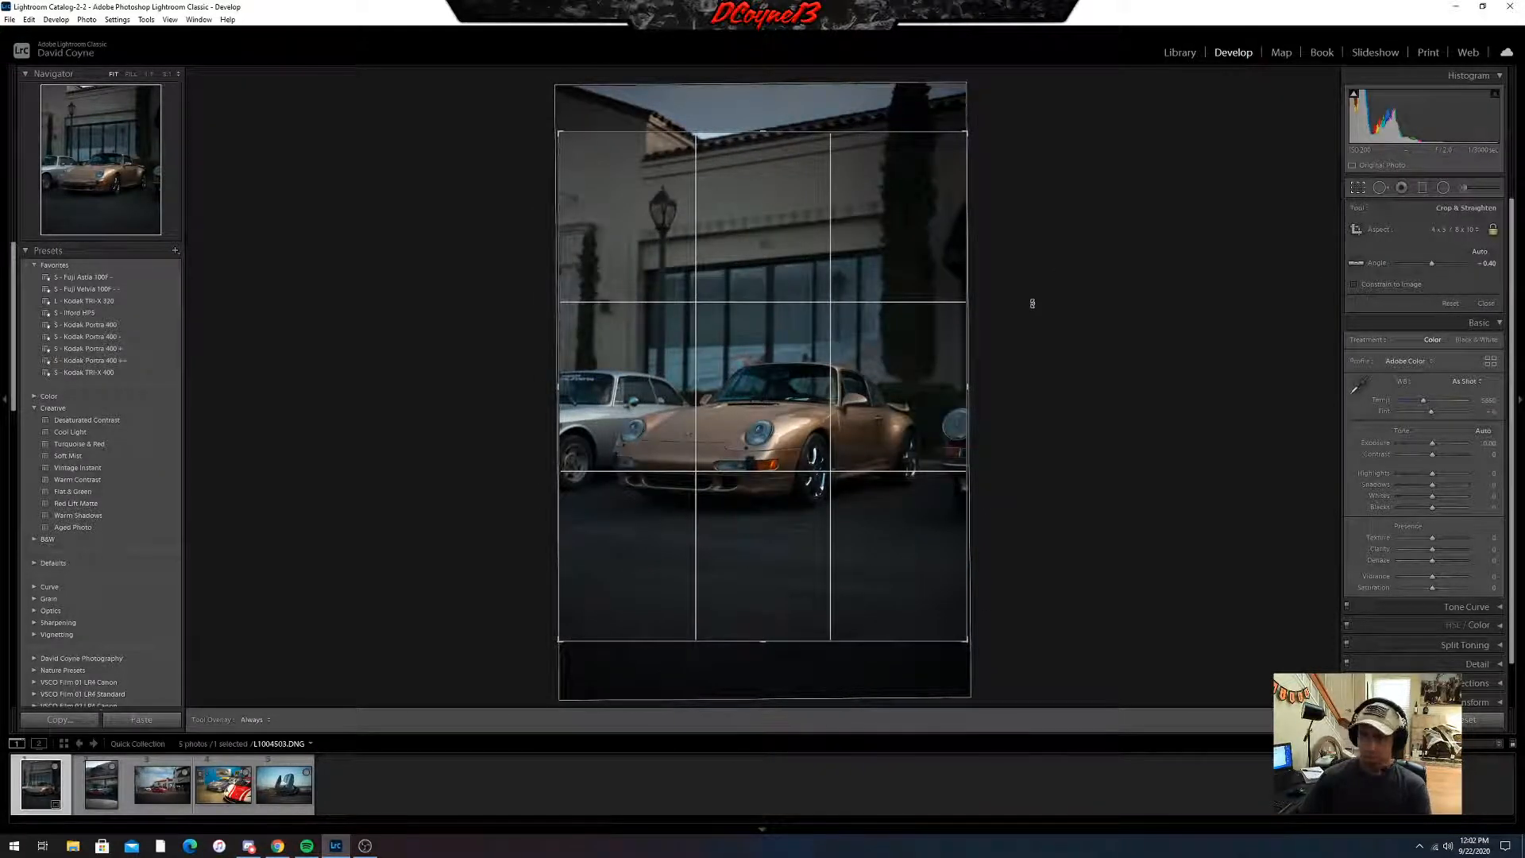
key(Return)
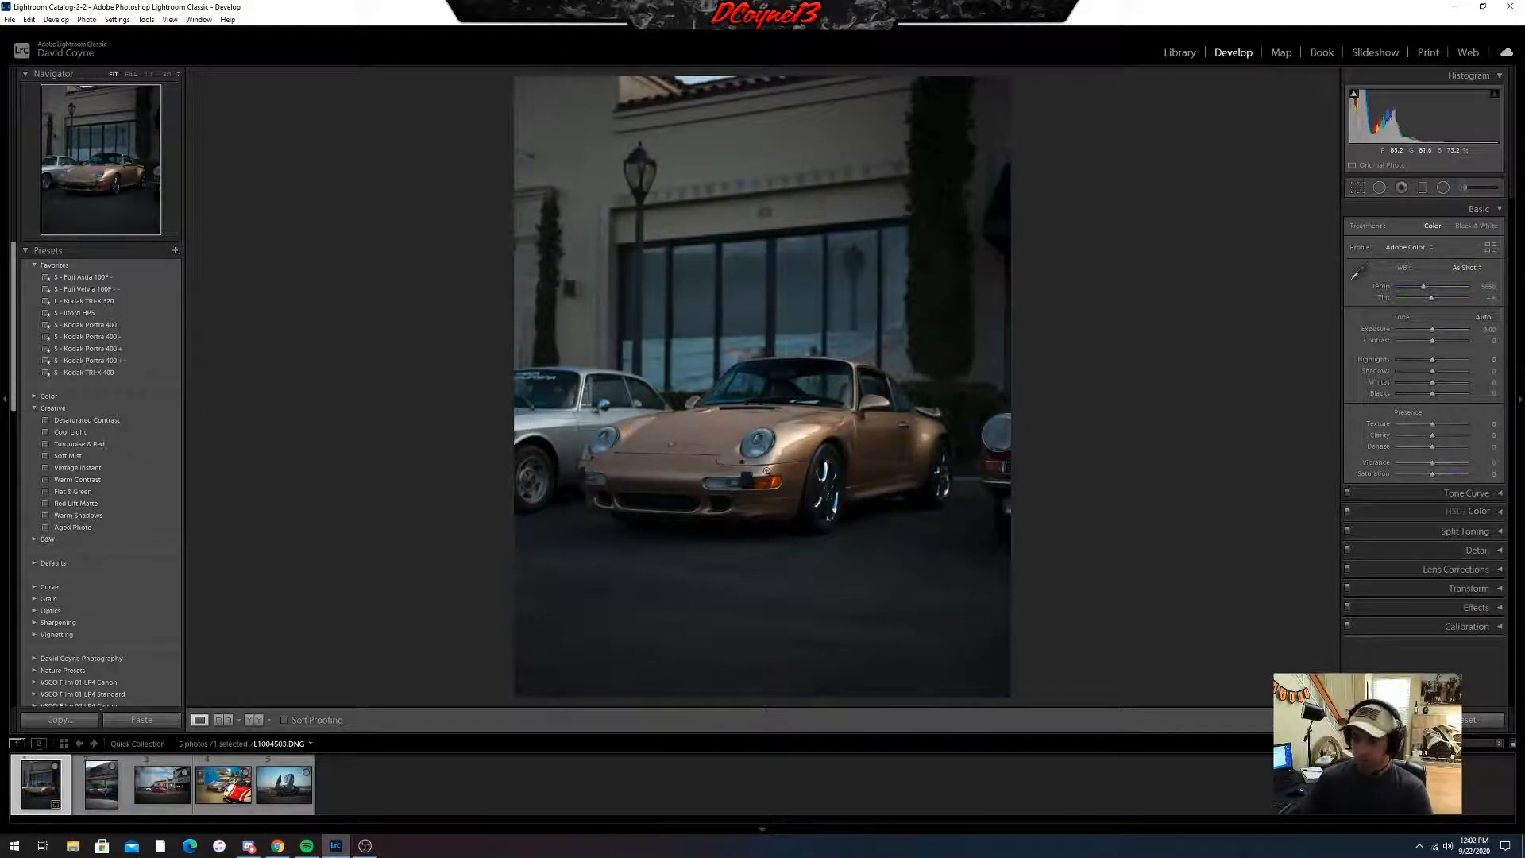
- Hide the filmstrip to enlarge the photo and inspect the gold car's headlight and front up close
click(761, 831)
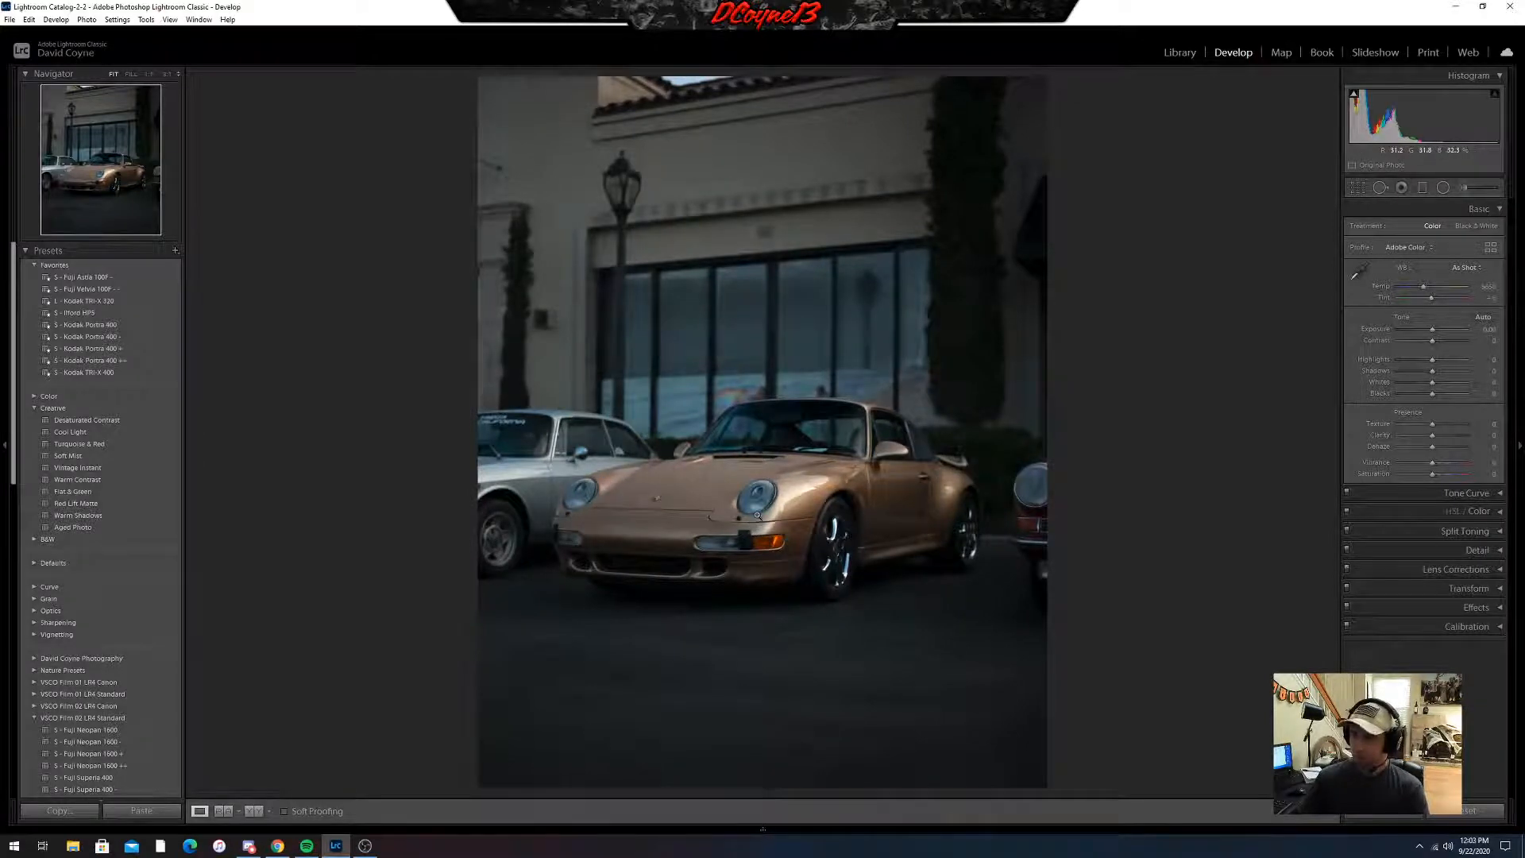
click(757, 516)
drag(987, 463, 470, 307)
click(388, 316)
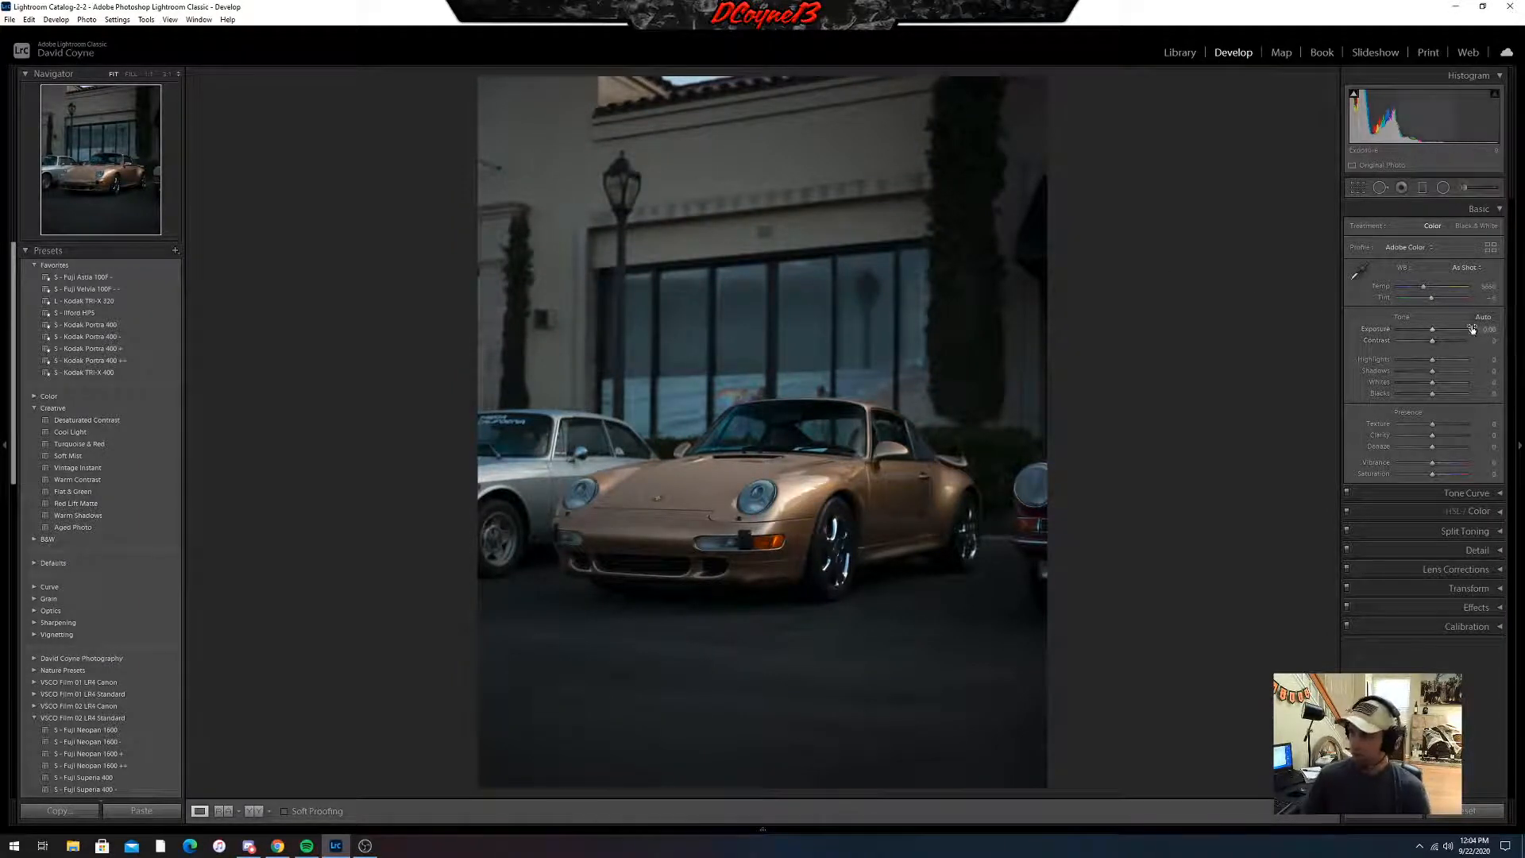
- Set exposure to +0.90, highlights to -44, shadows to +14 and blacks to -26, and slightly raise clarity and dehaze
drag(1482, 330, 1502, 329)
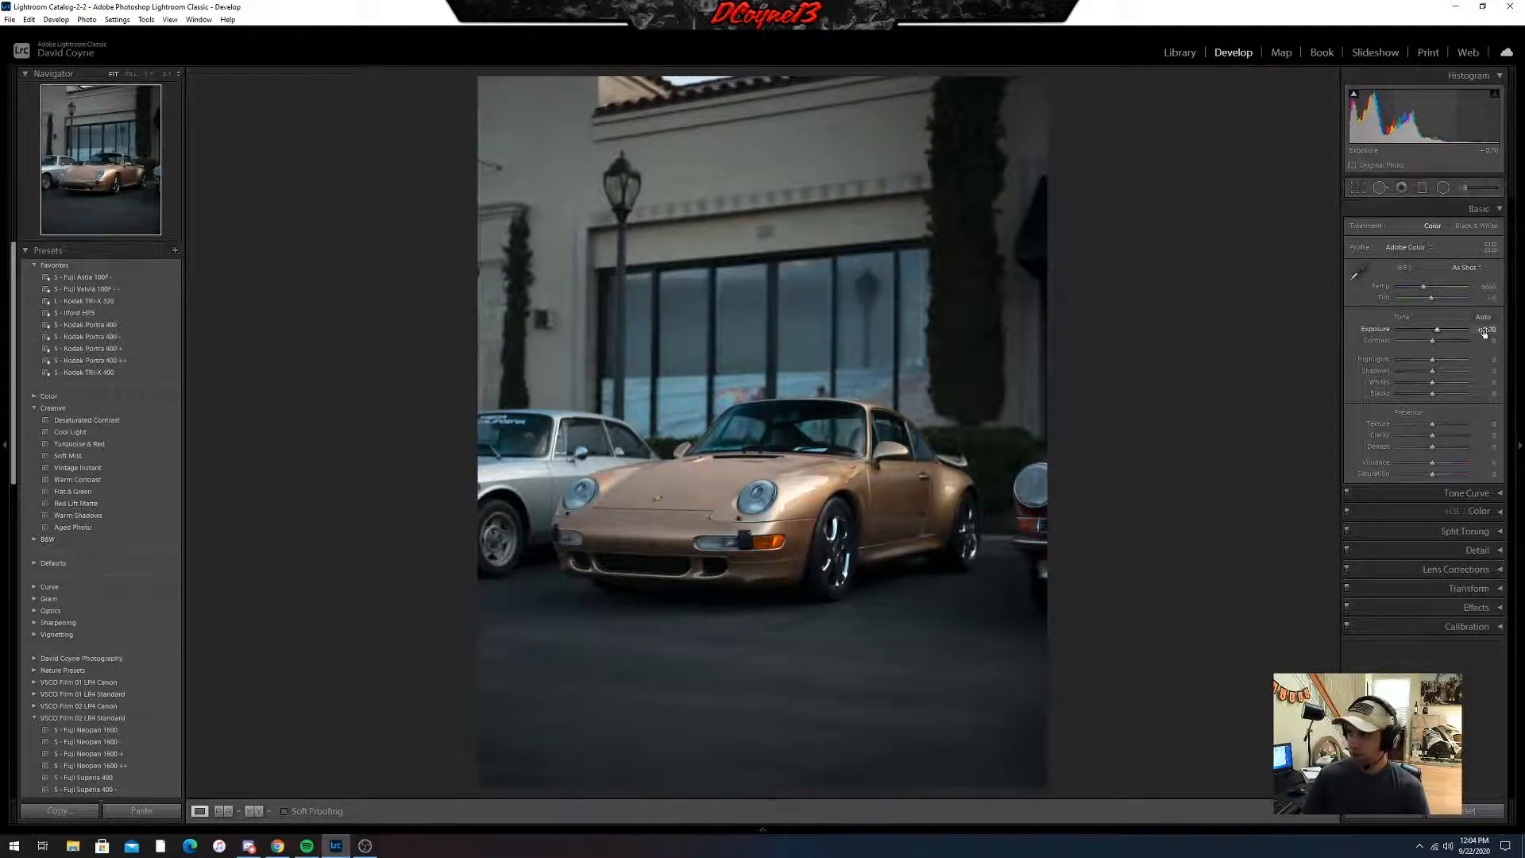
drag(1485, 332, 1491, 332)
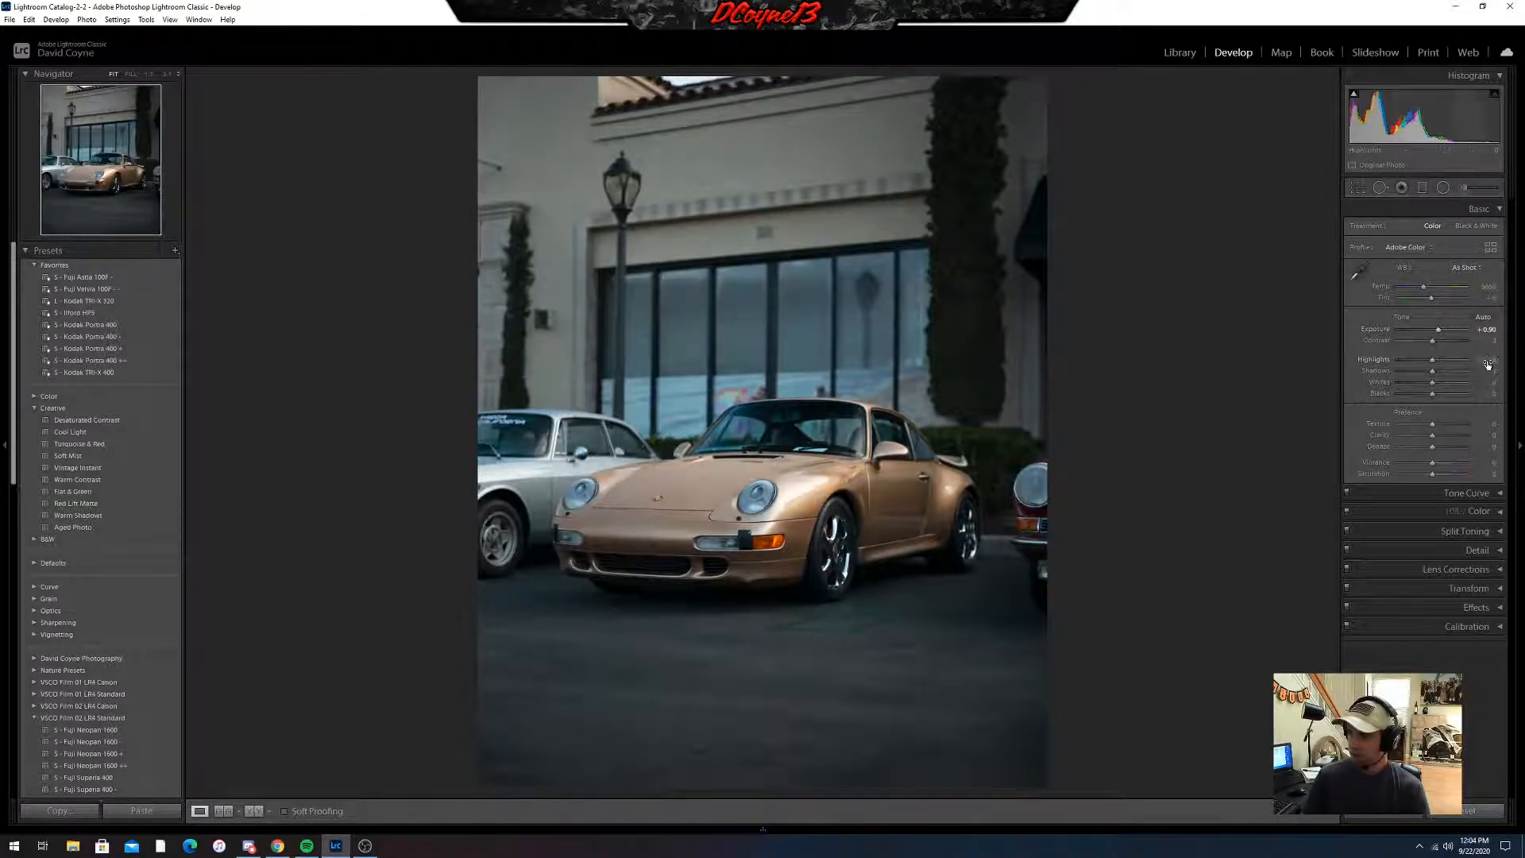
drag(1488, 362, 1493, 446)
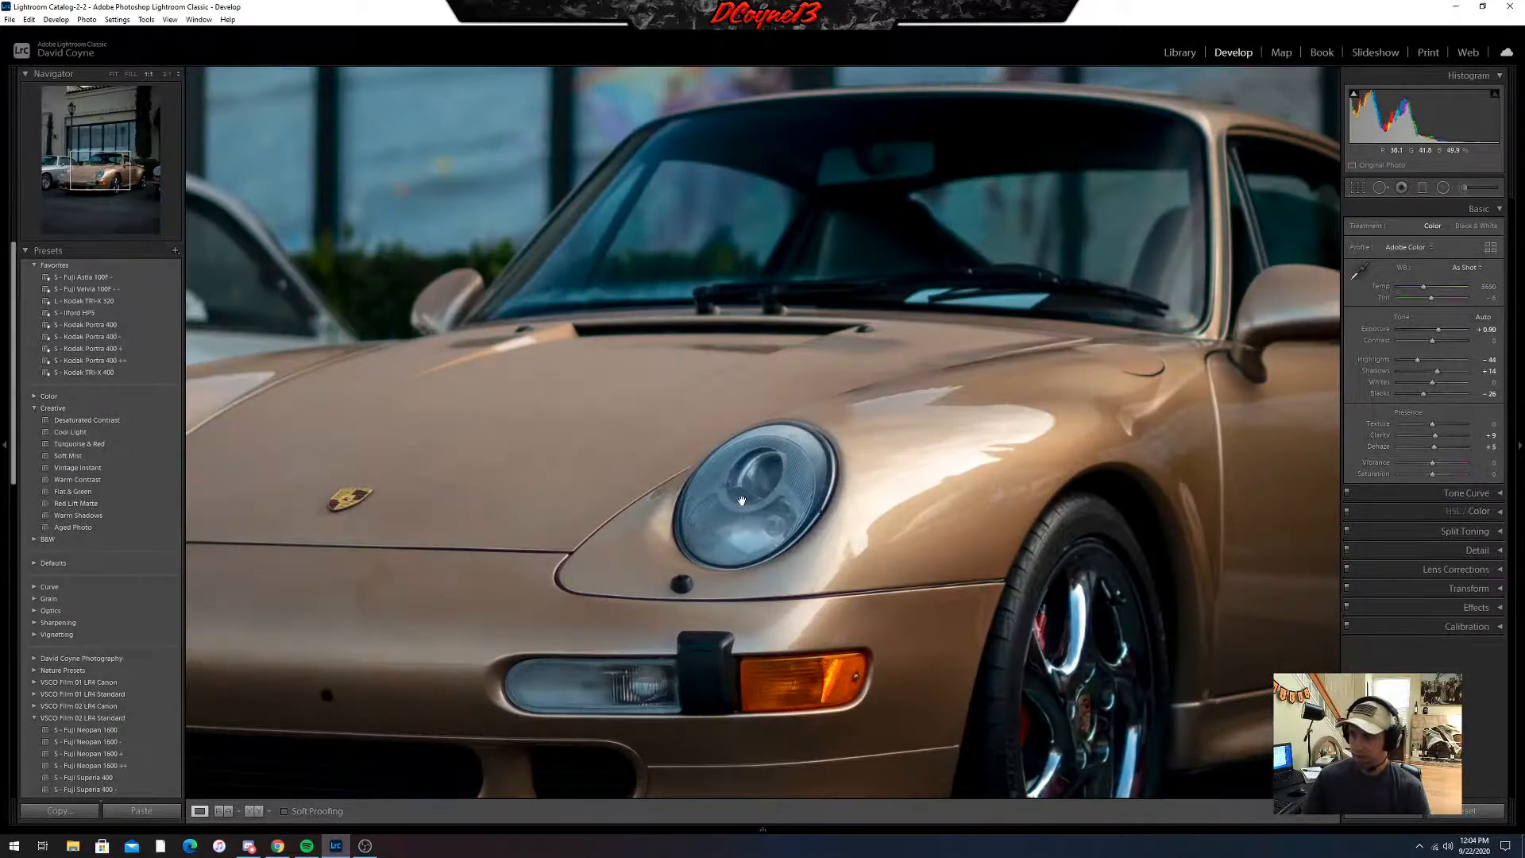
- Examine the gold car's headlights, hood and front bumper and the neighbouring silver car at close zoom
click(758, 499)
click(679, 484)
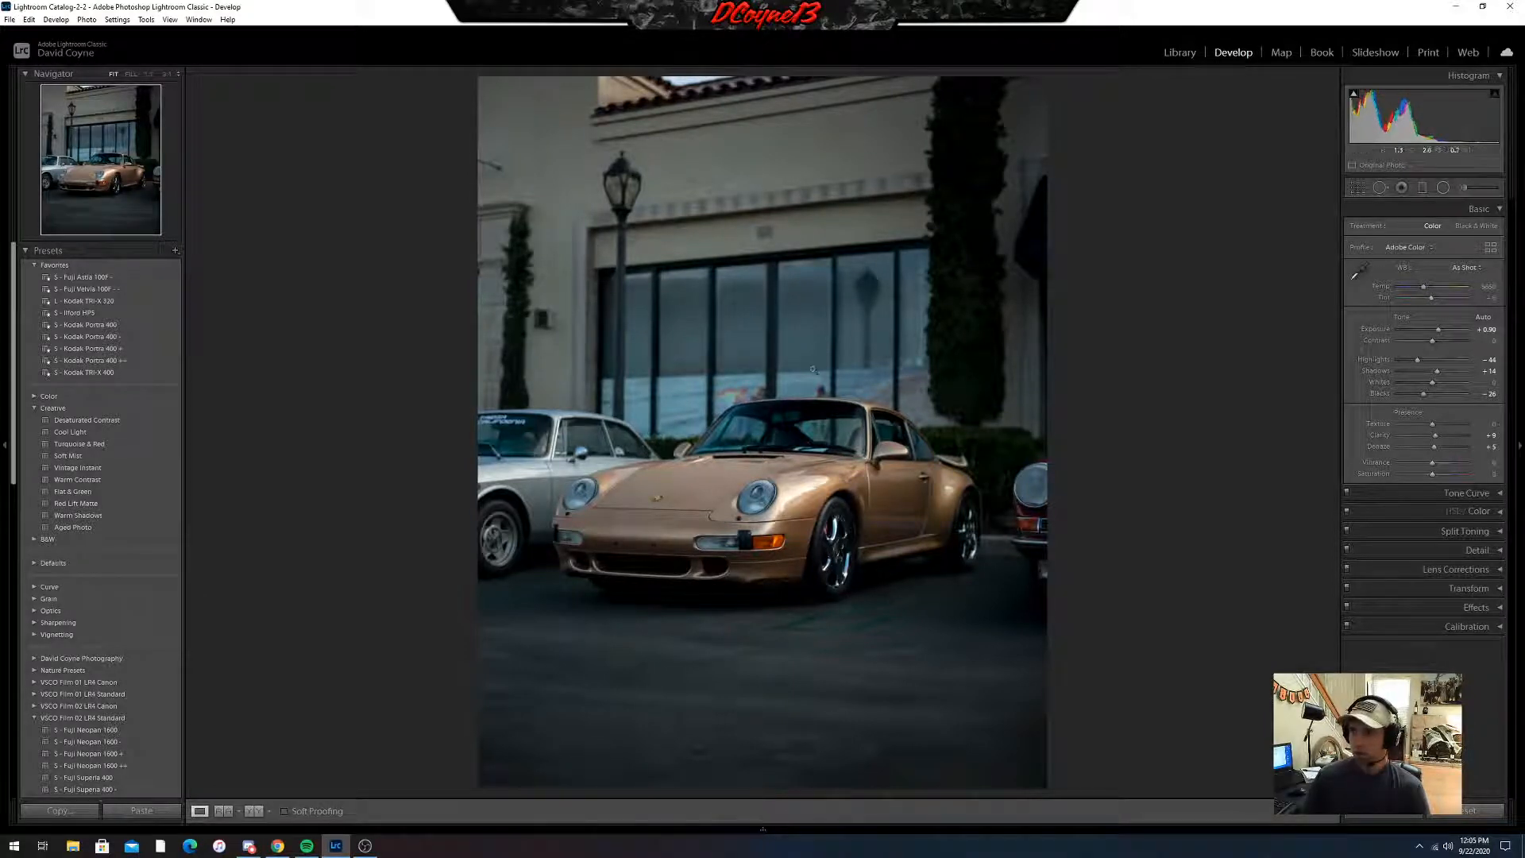
click(556, 467)
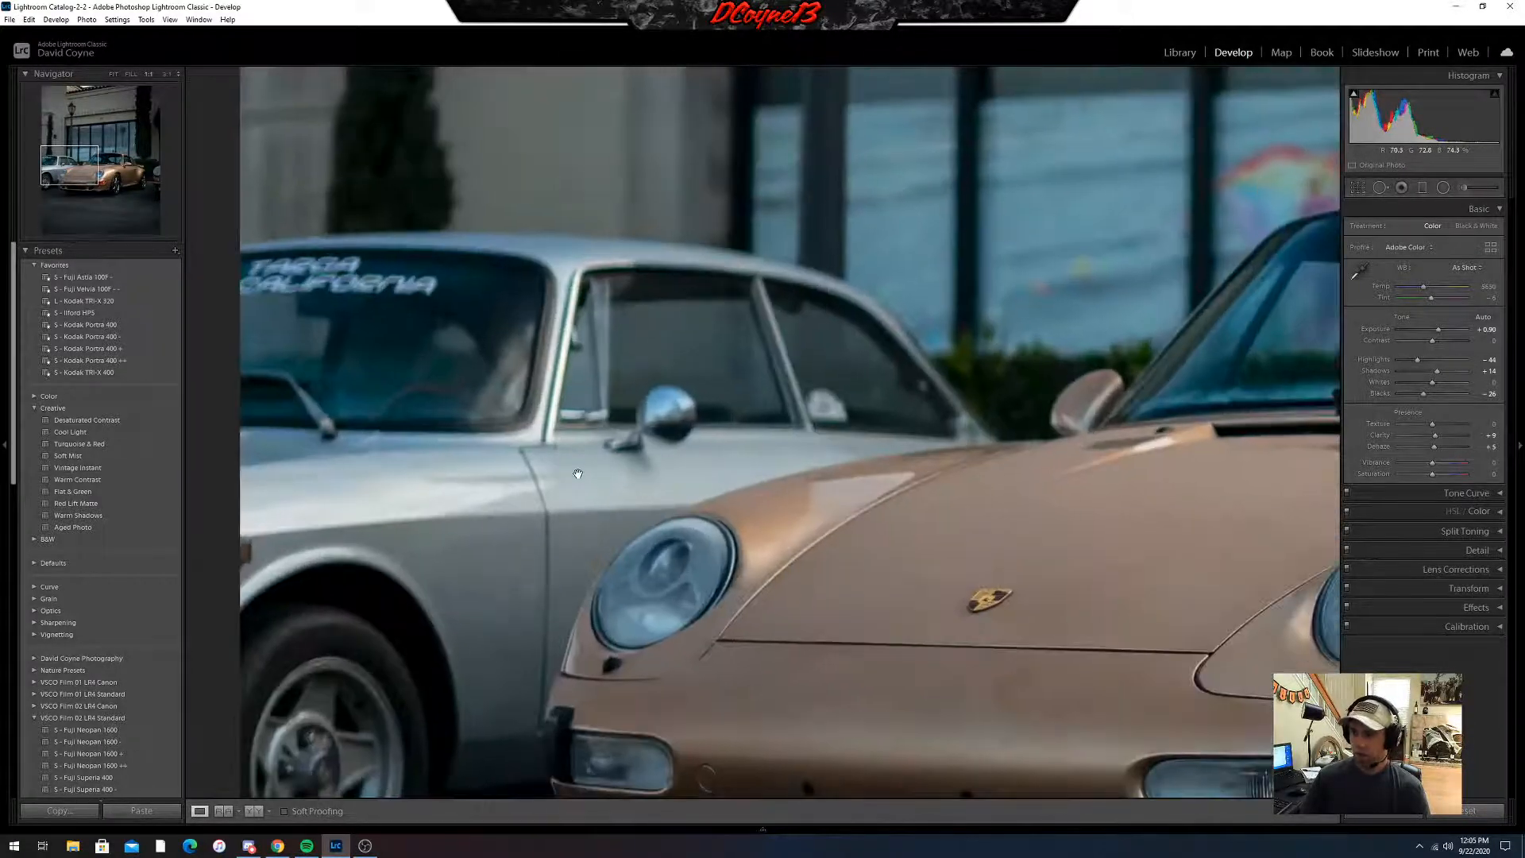
drag(867, 526, 681, 455)
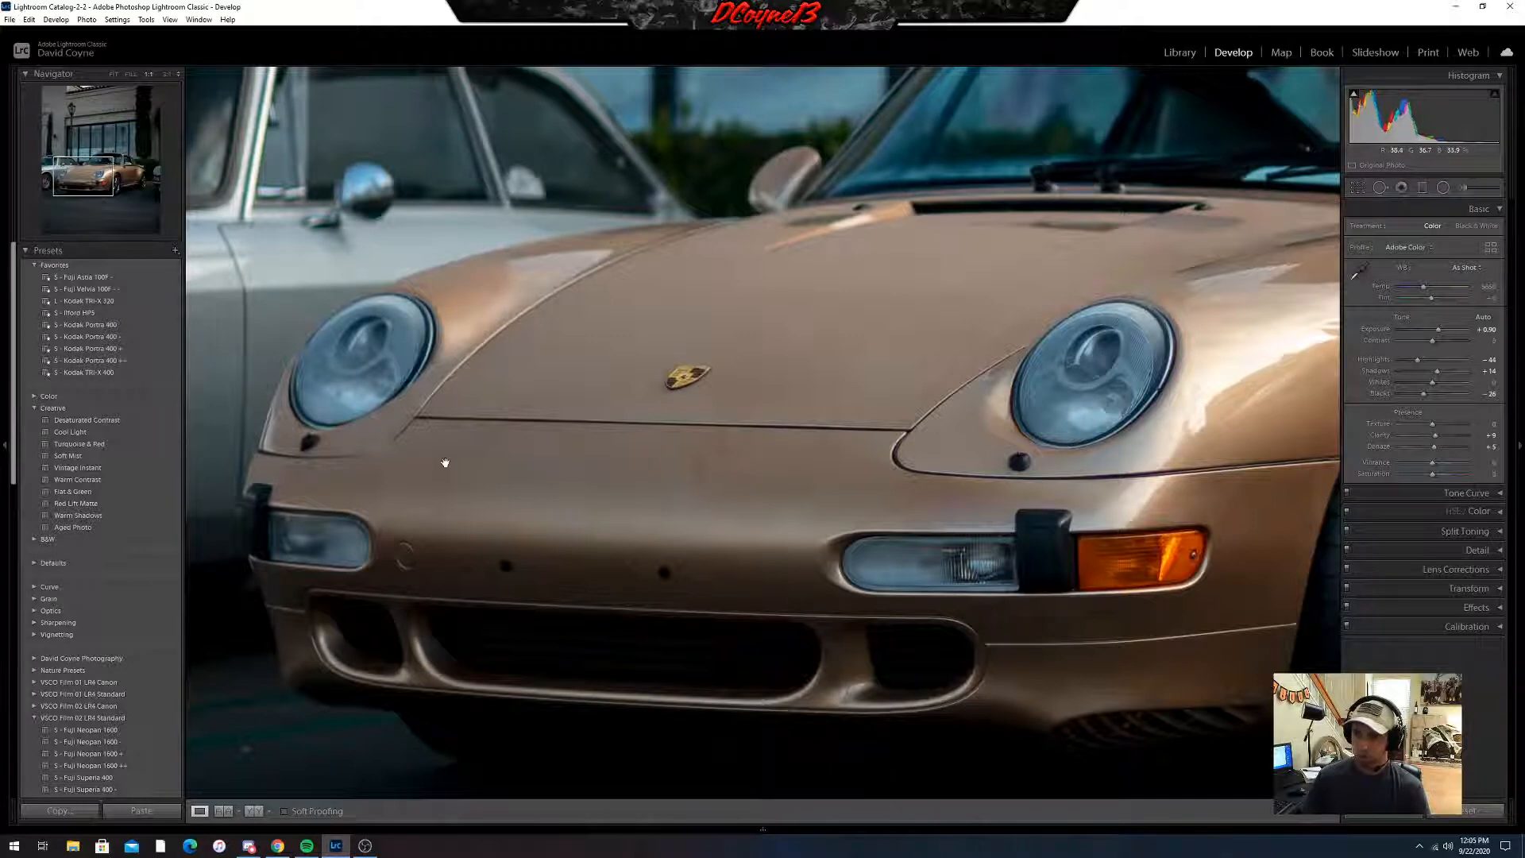
click(731, 377)
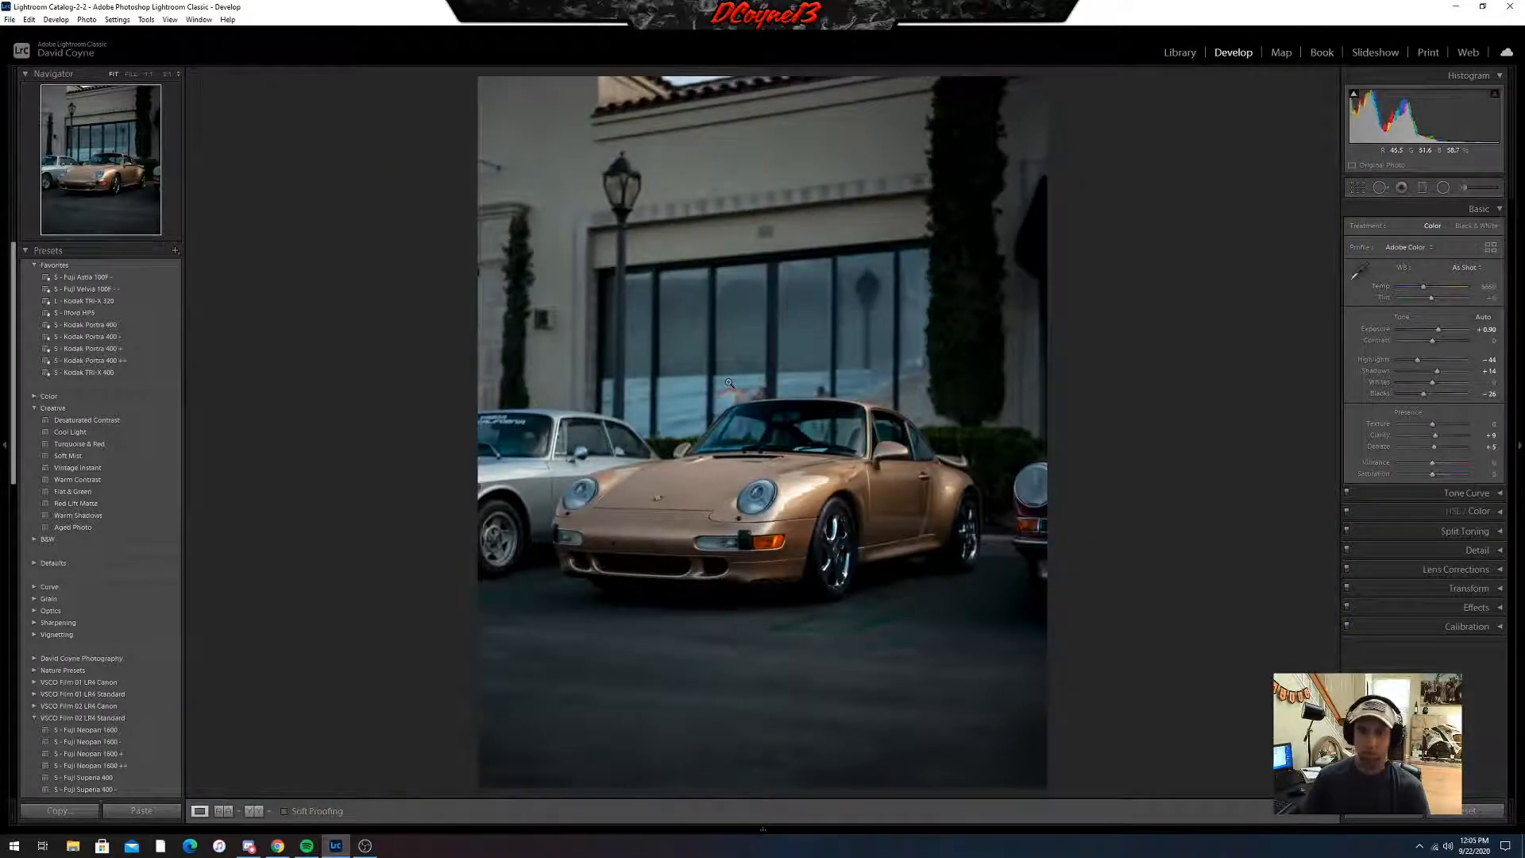
click(707, 461)
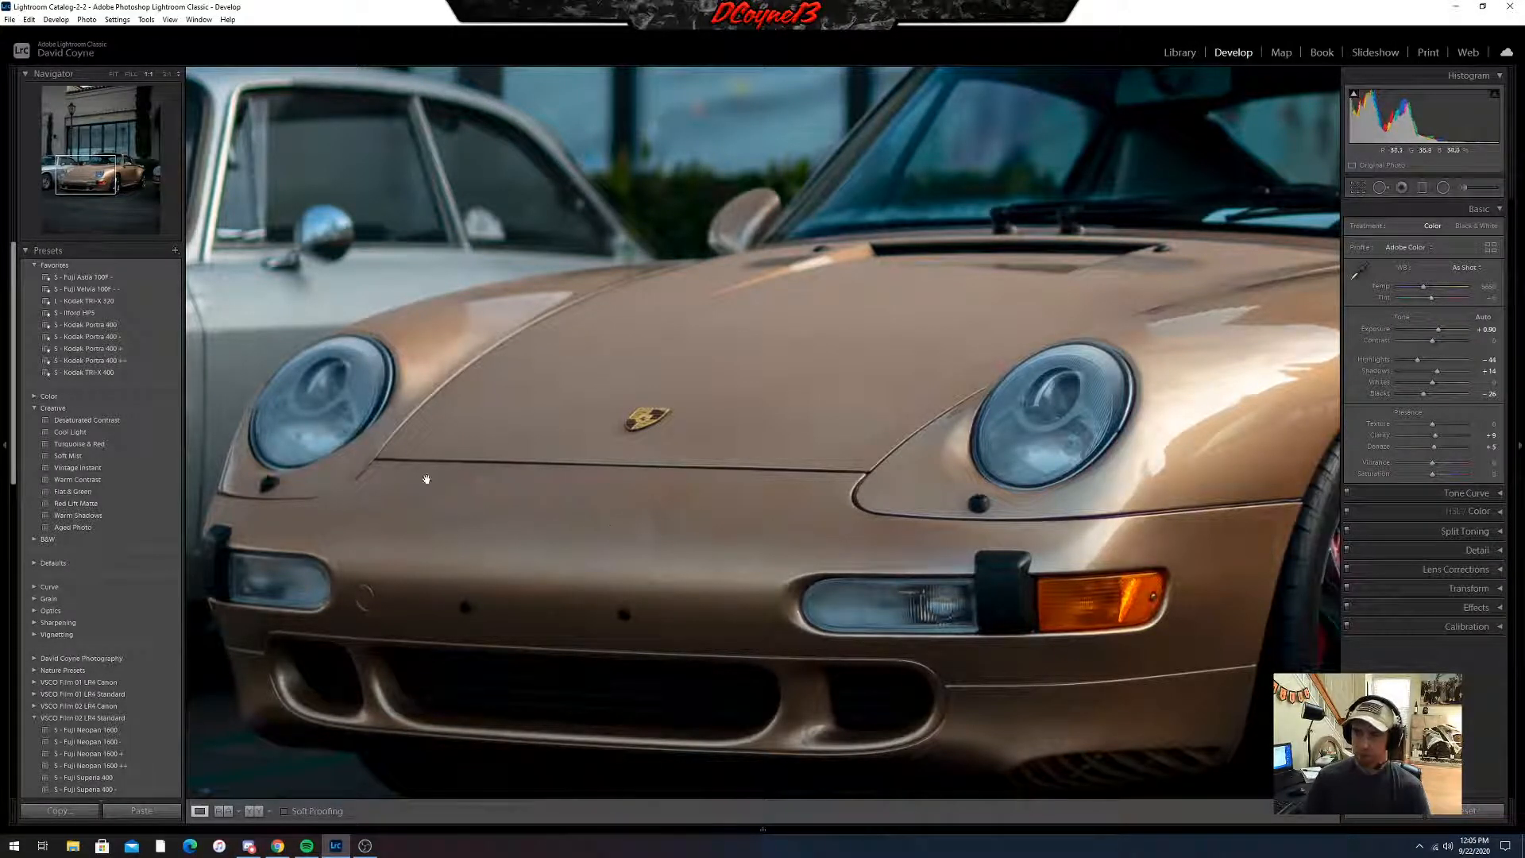
click(805, 522)
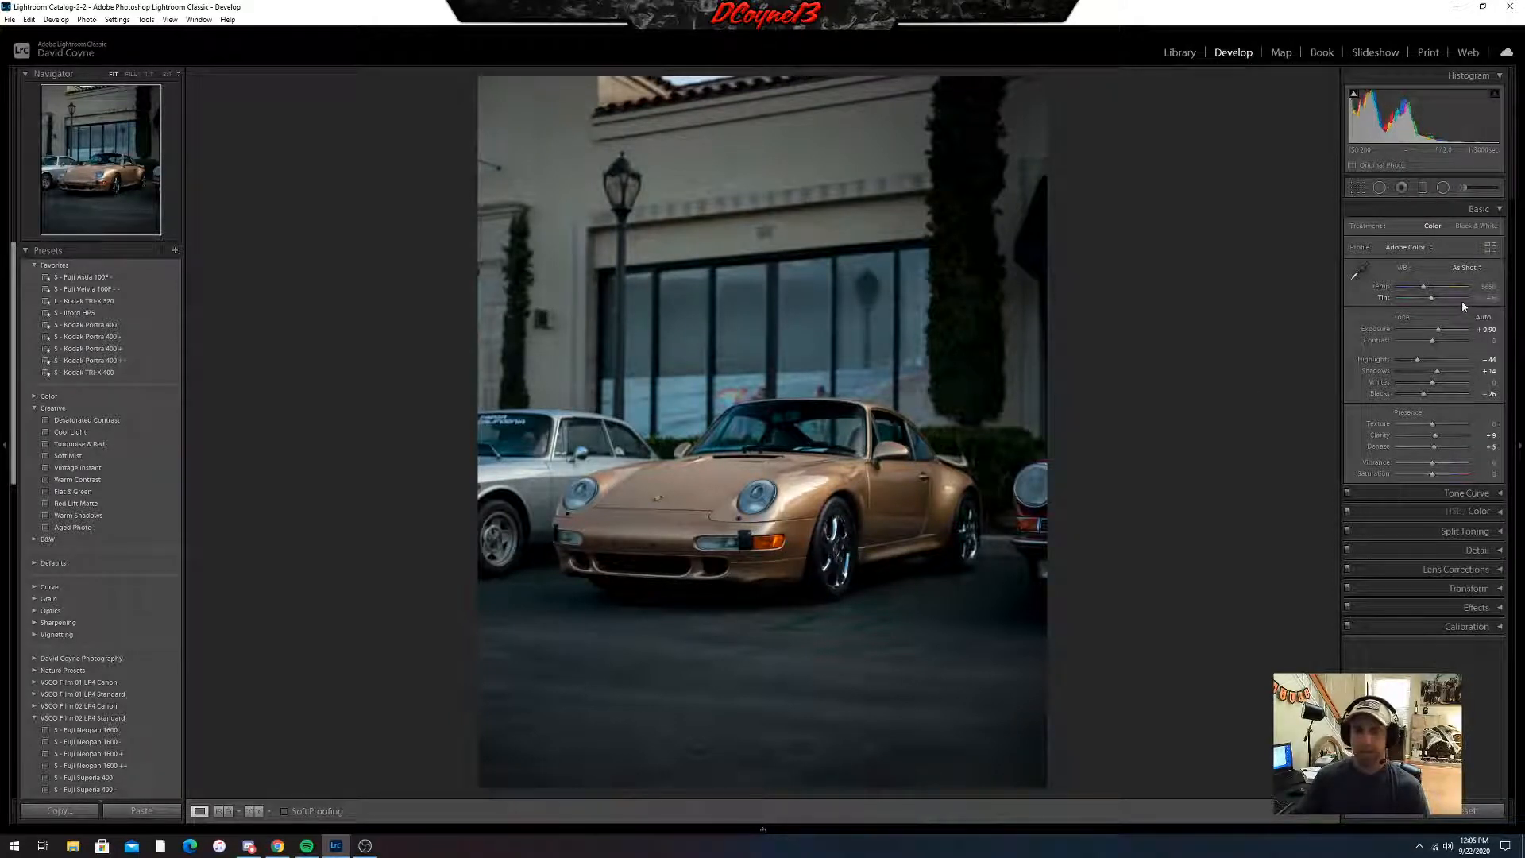
- Sample a neutral white balance from the silver car and fine-tune it to temperature 6450 and tint -5
click(1356, 279)
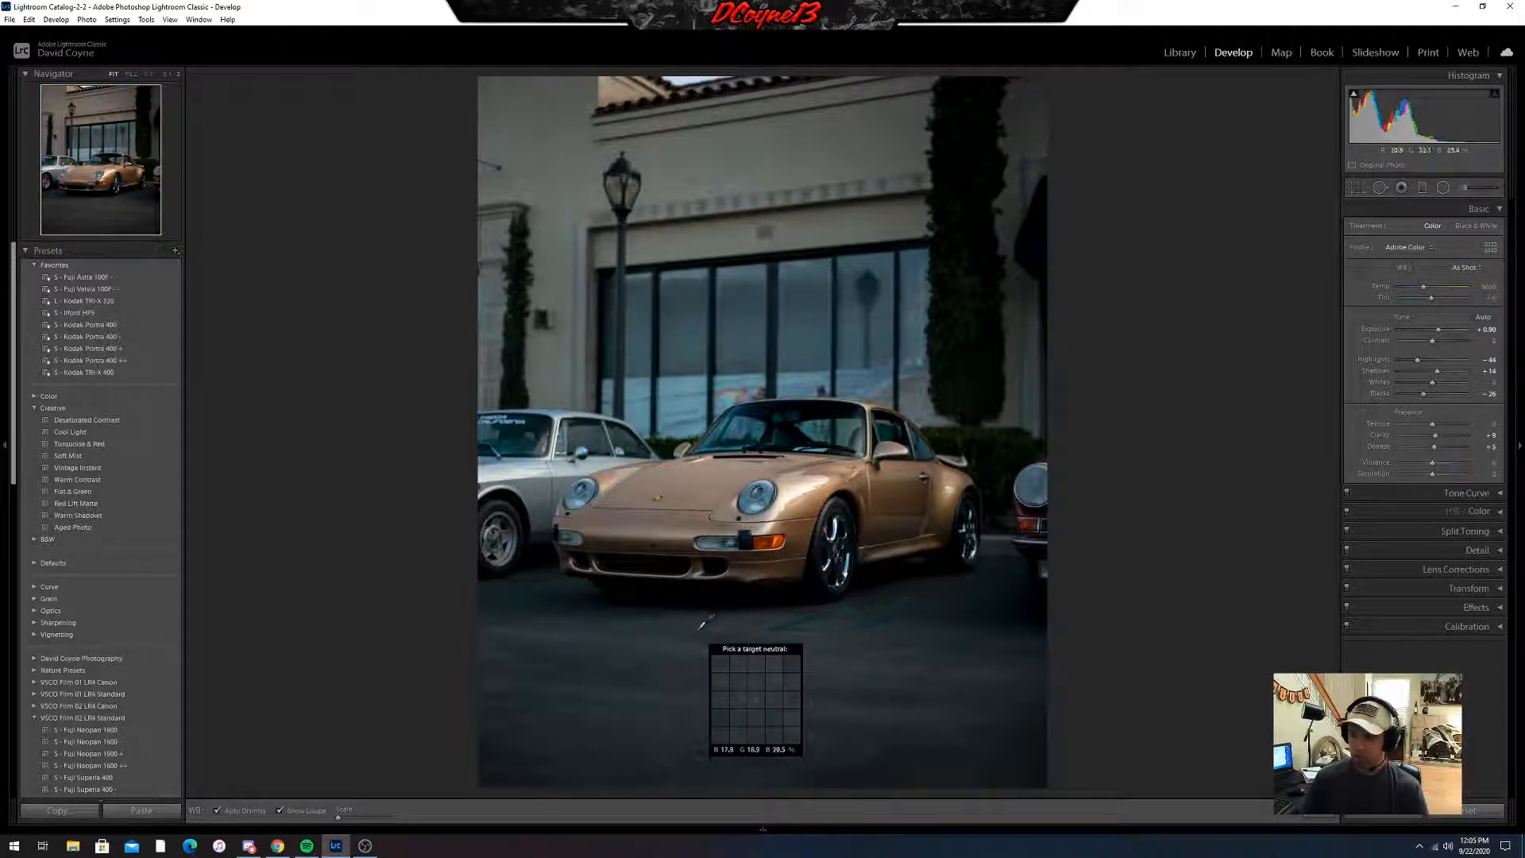
click(533, 494)
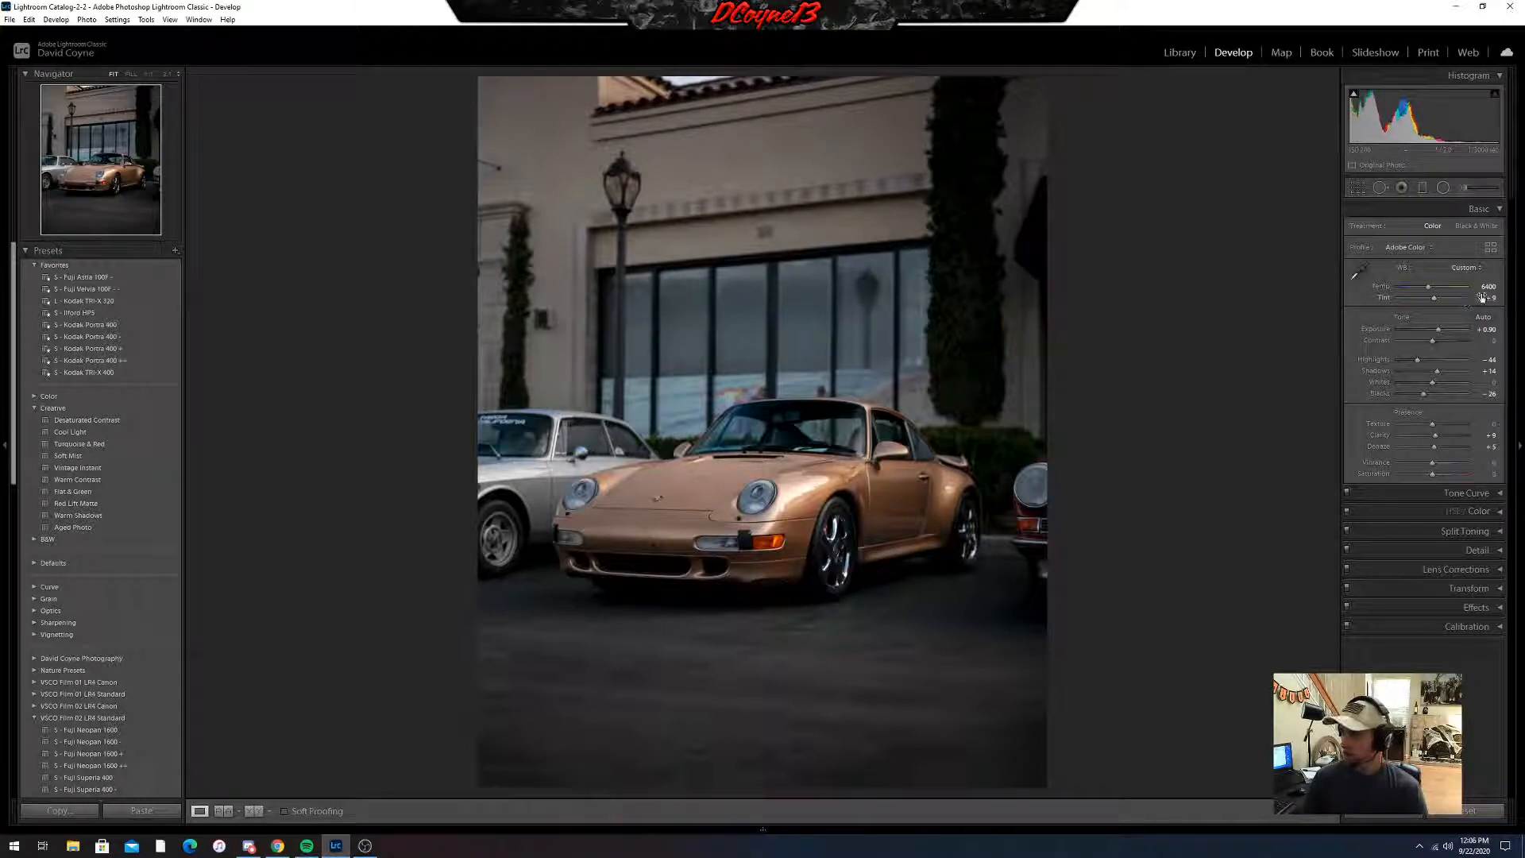
mouse_move(1482, 297)
mouse_down()
mouse_move(1464, 297)
mouse_move(1491, 288)
mouse_move(1488, 301)
mouse_up()
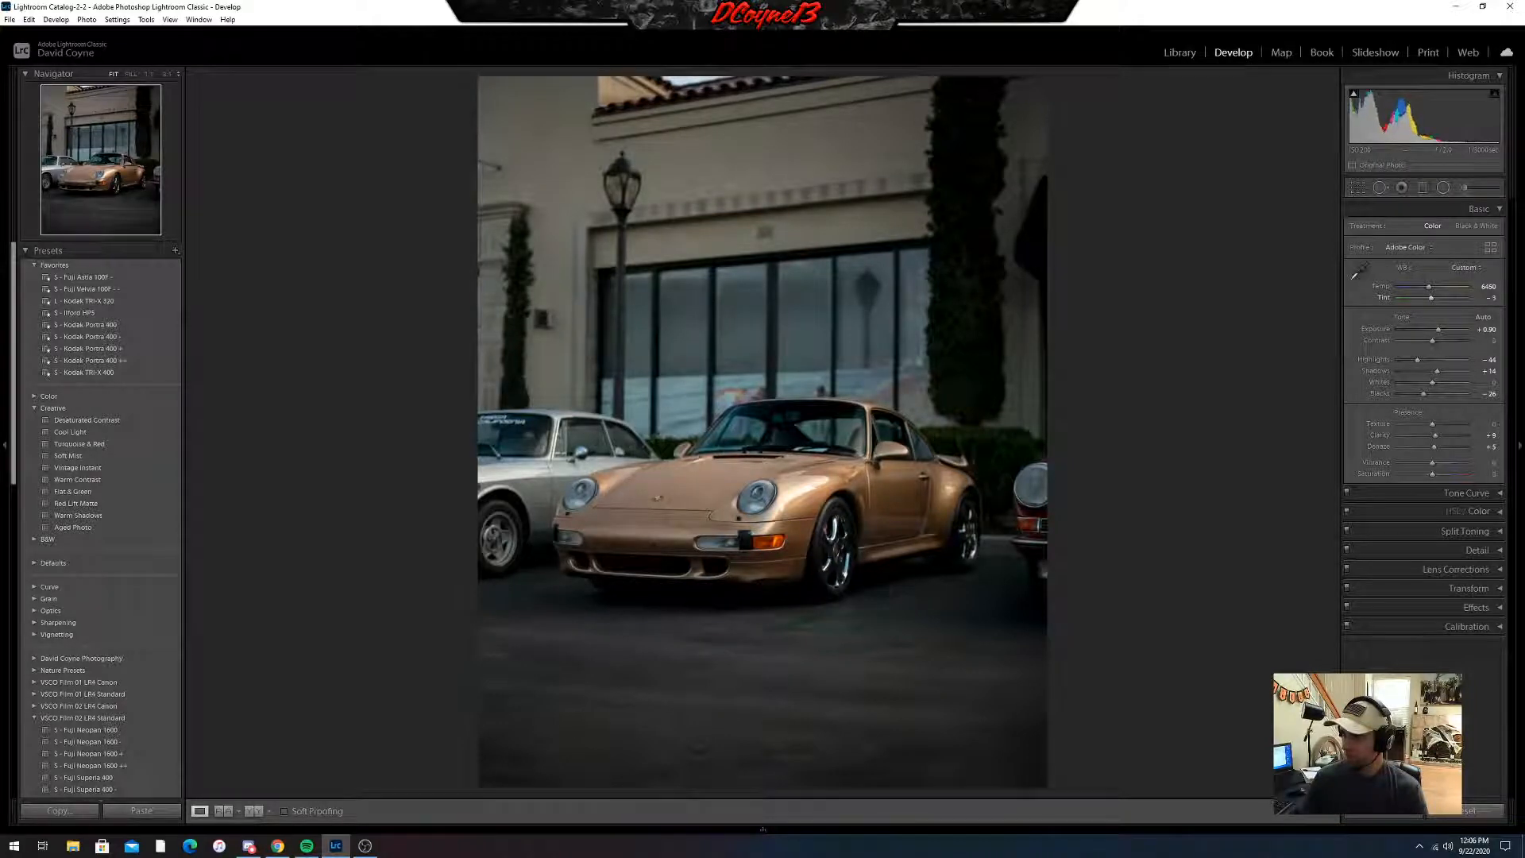
drag(1490, 298, 1485, 300)
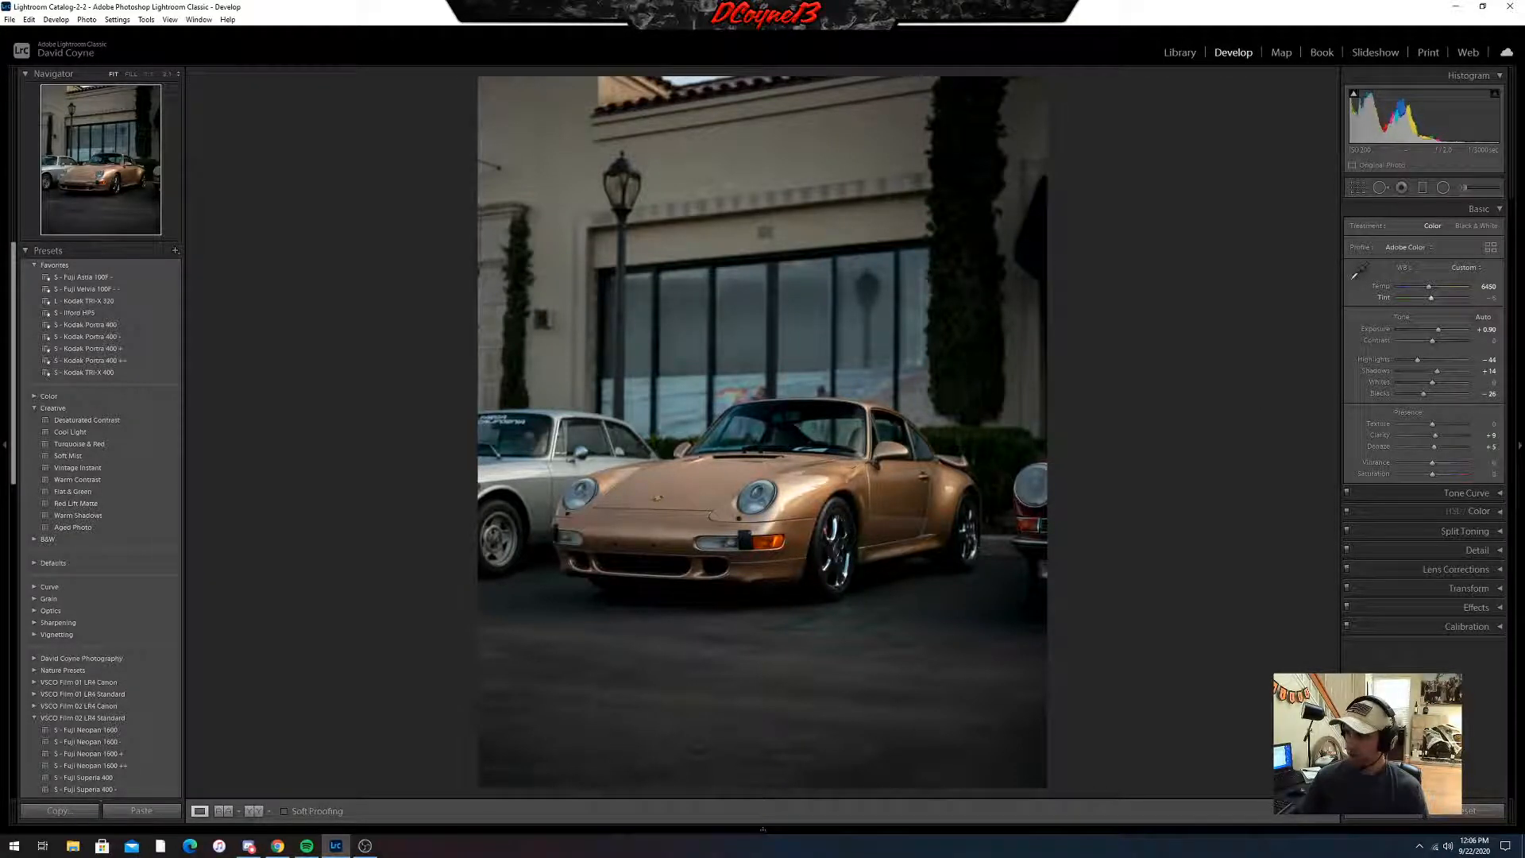
drag(1490, 298, 1485, 300)
drag(1482, 298, 1490, 298)
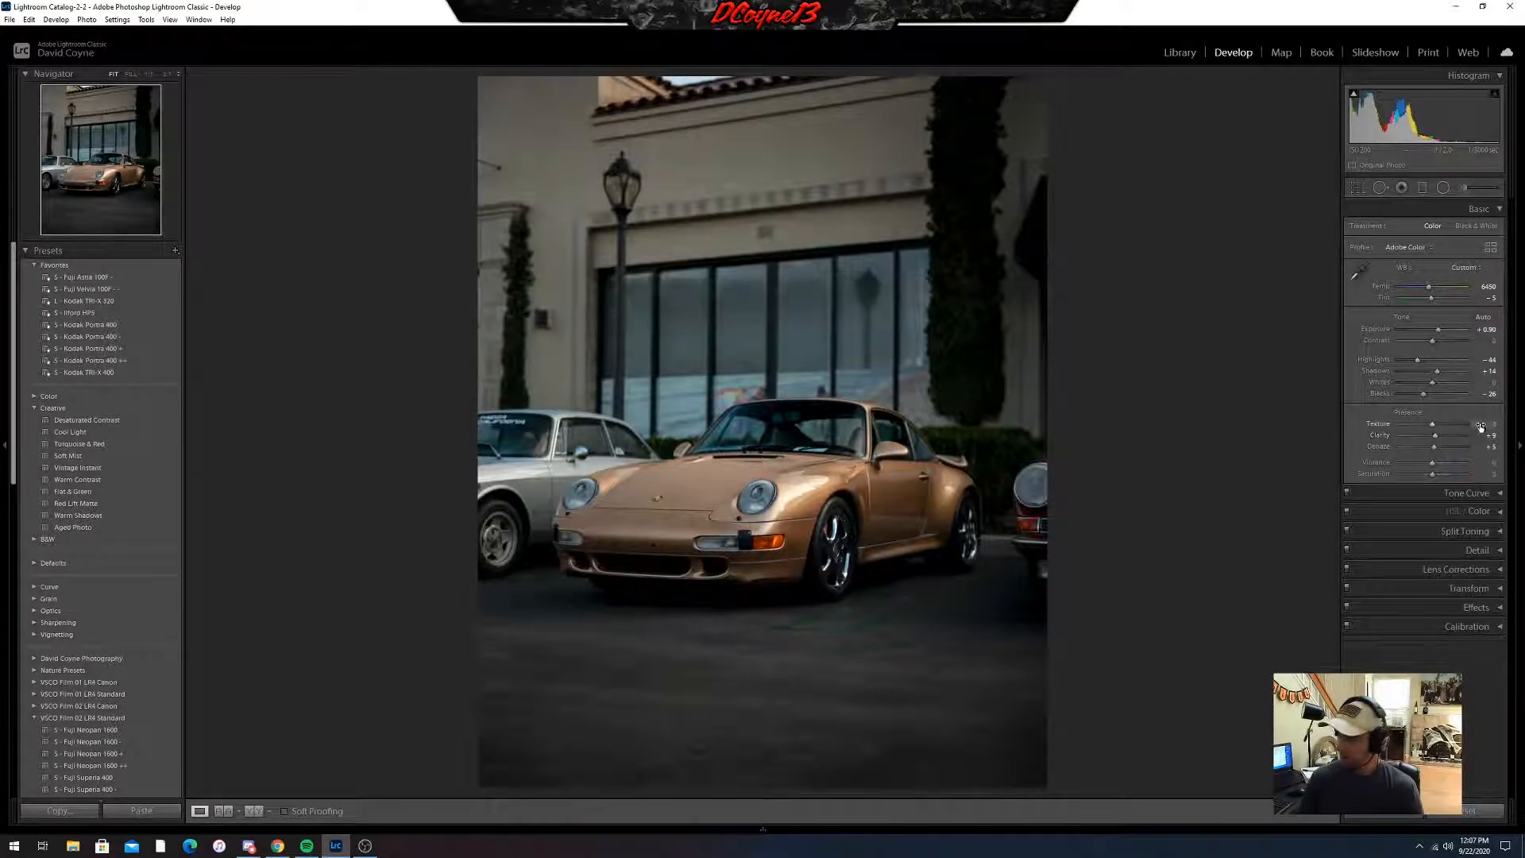
- Set texture to +4, clarity to +12 and vibrance to +16 while judging the effect on the car up close
key(z)
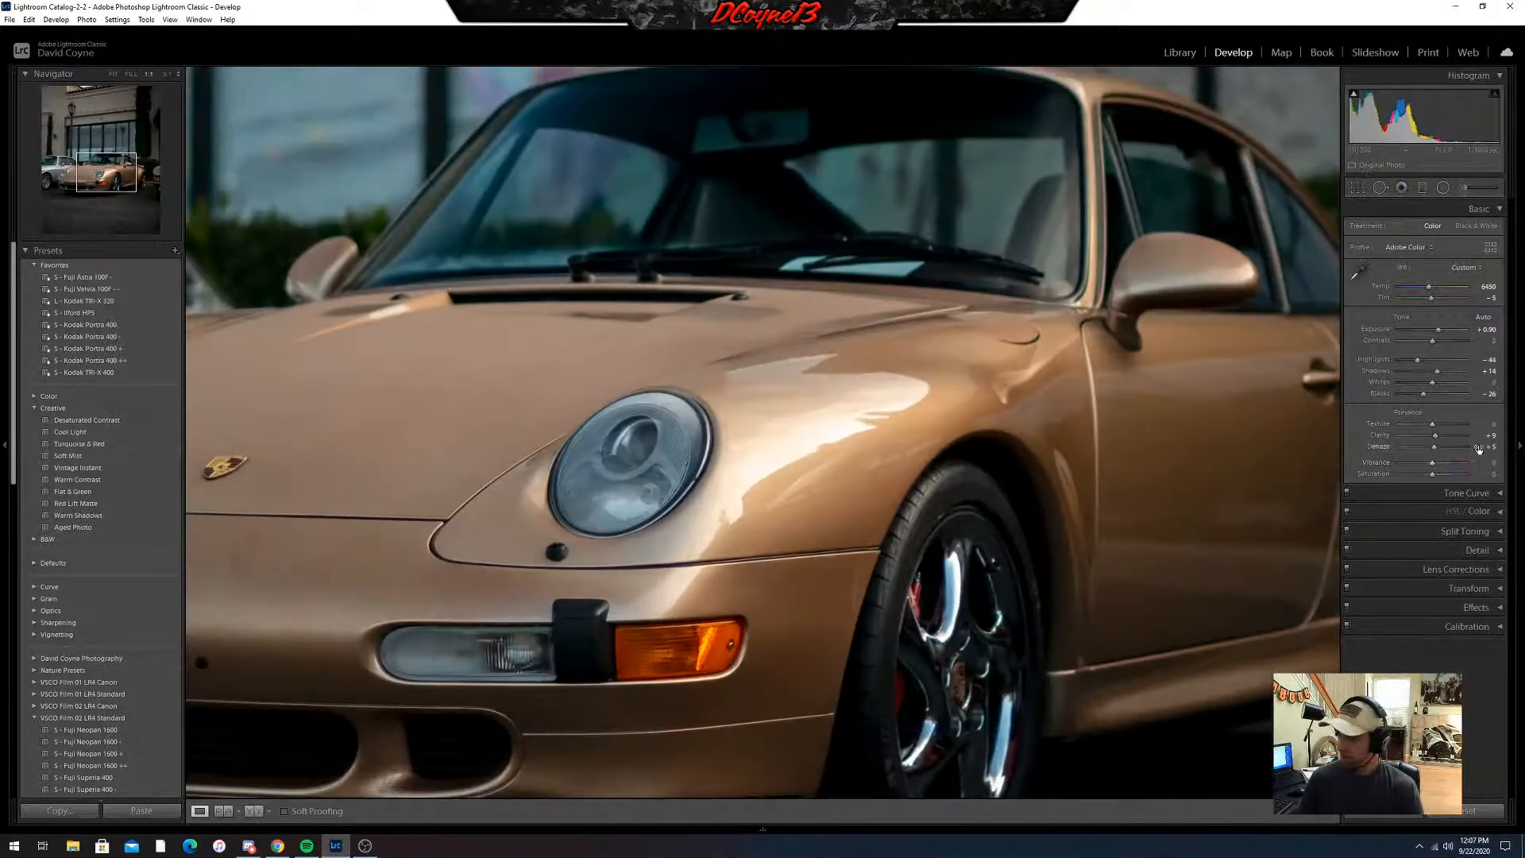
mouse_move(1486, 439)
mouse_down()
mouse_move(1495, 423)
mouse_move(1500, 462)
mouse_move(1487, 463)
mouse_up()
click(661, 471)
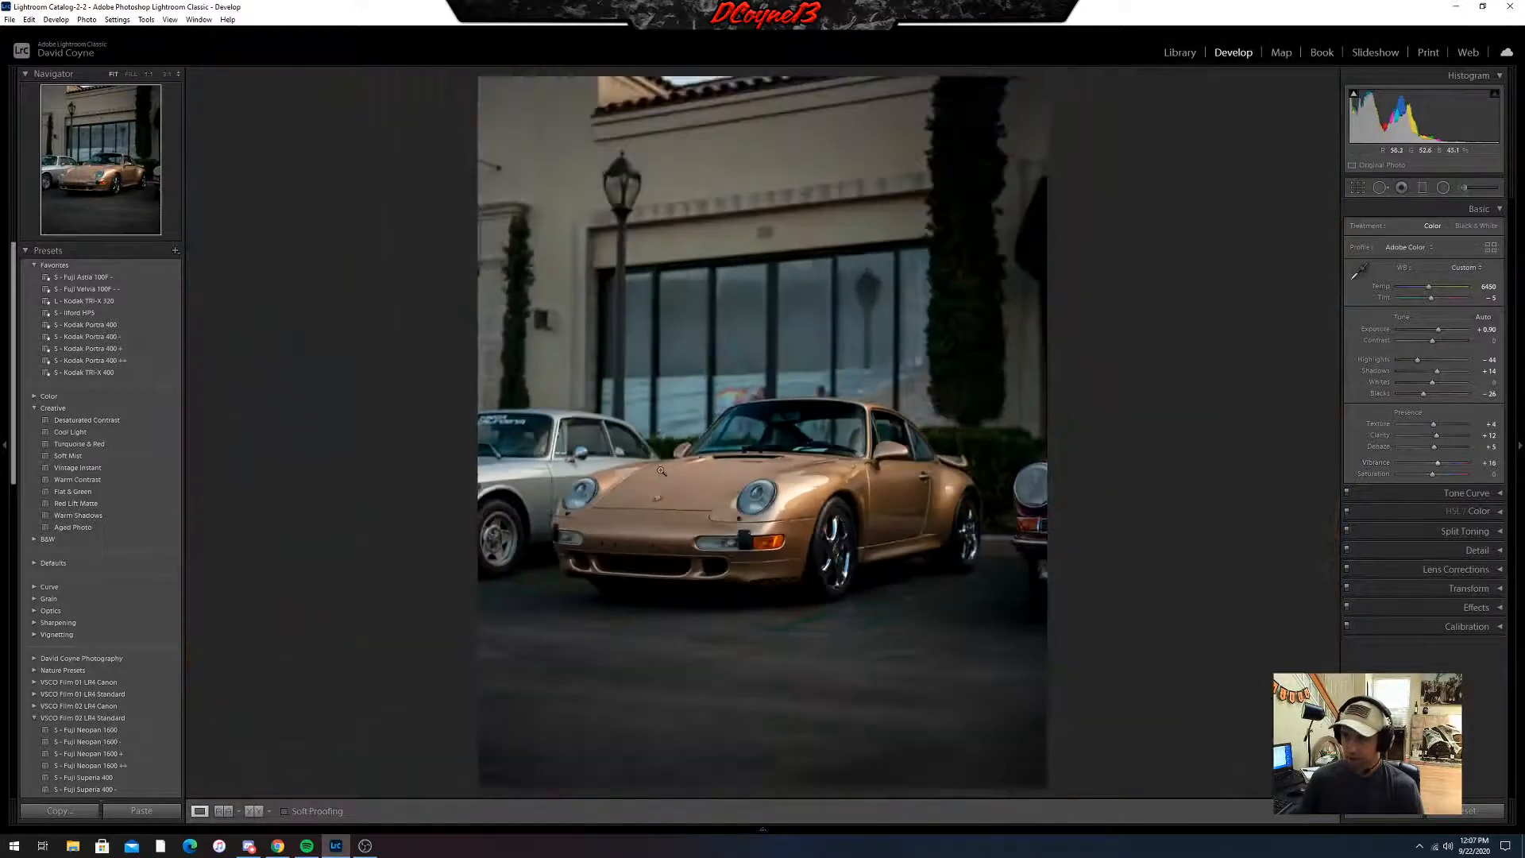
- Check the gold car's front wheel and side up close and review the photo's straightness against the crop grid
click(827, 552)
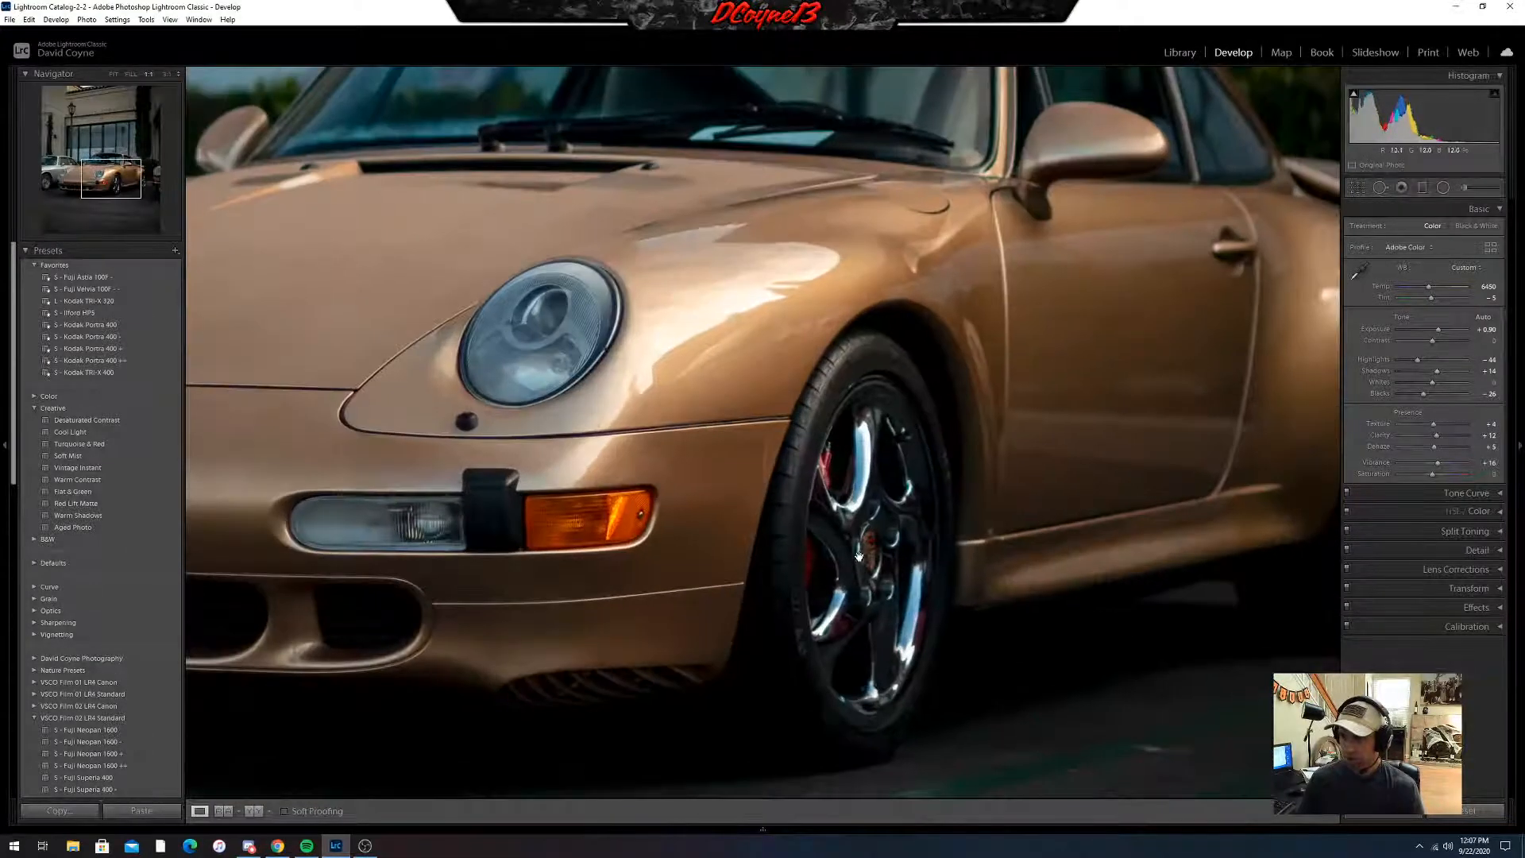
drag(864, 548, 675, 457)
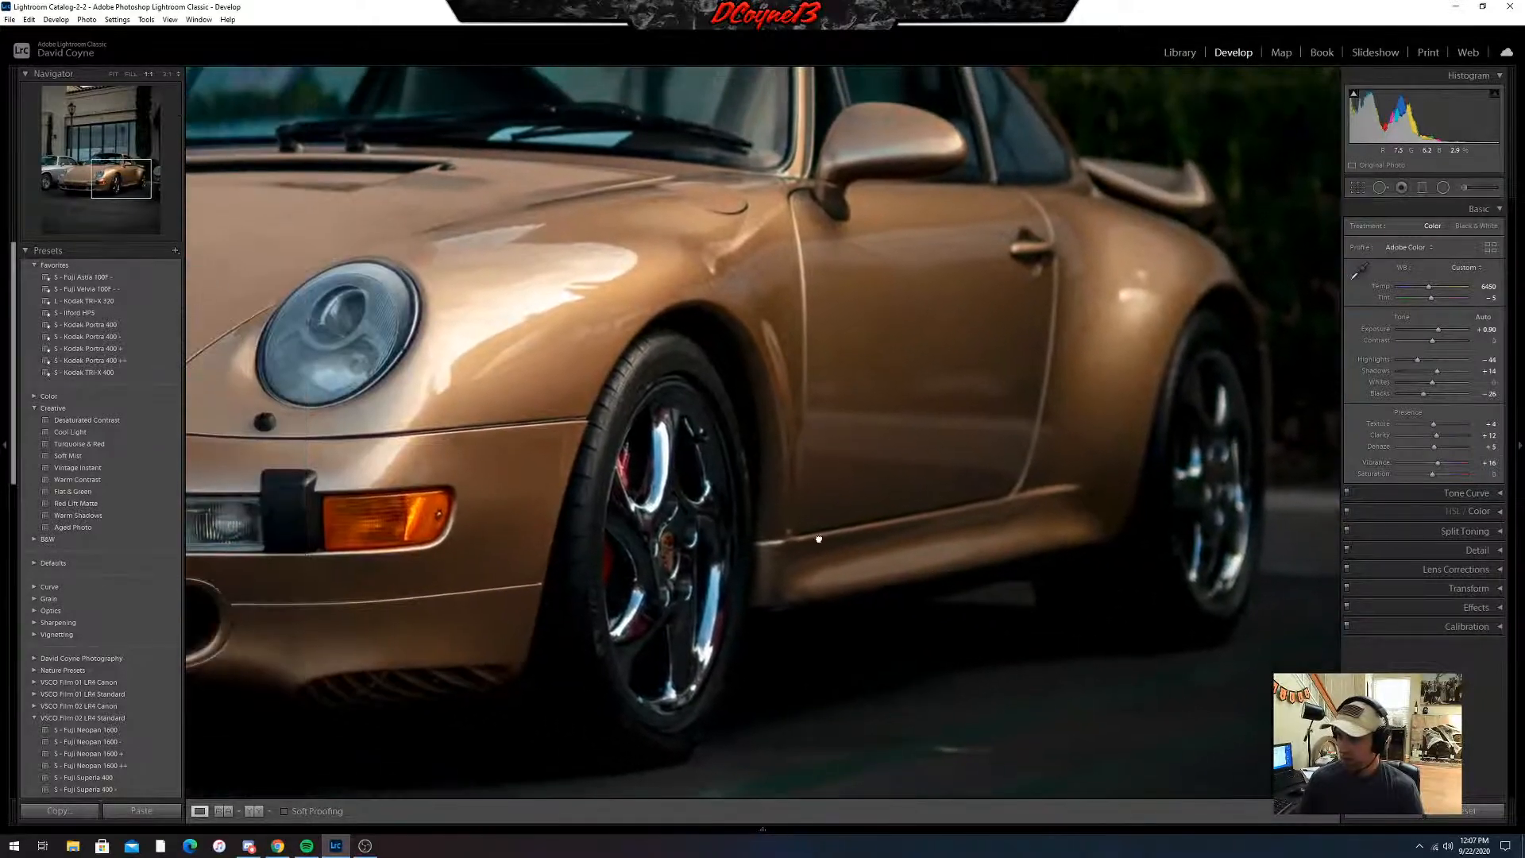
click(679, 454)
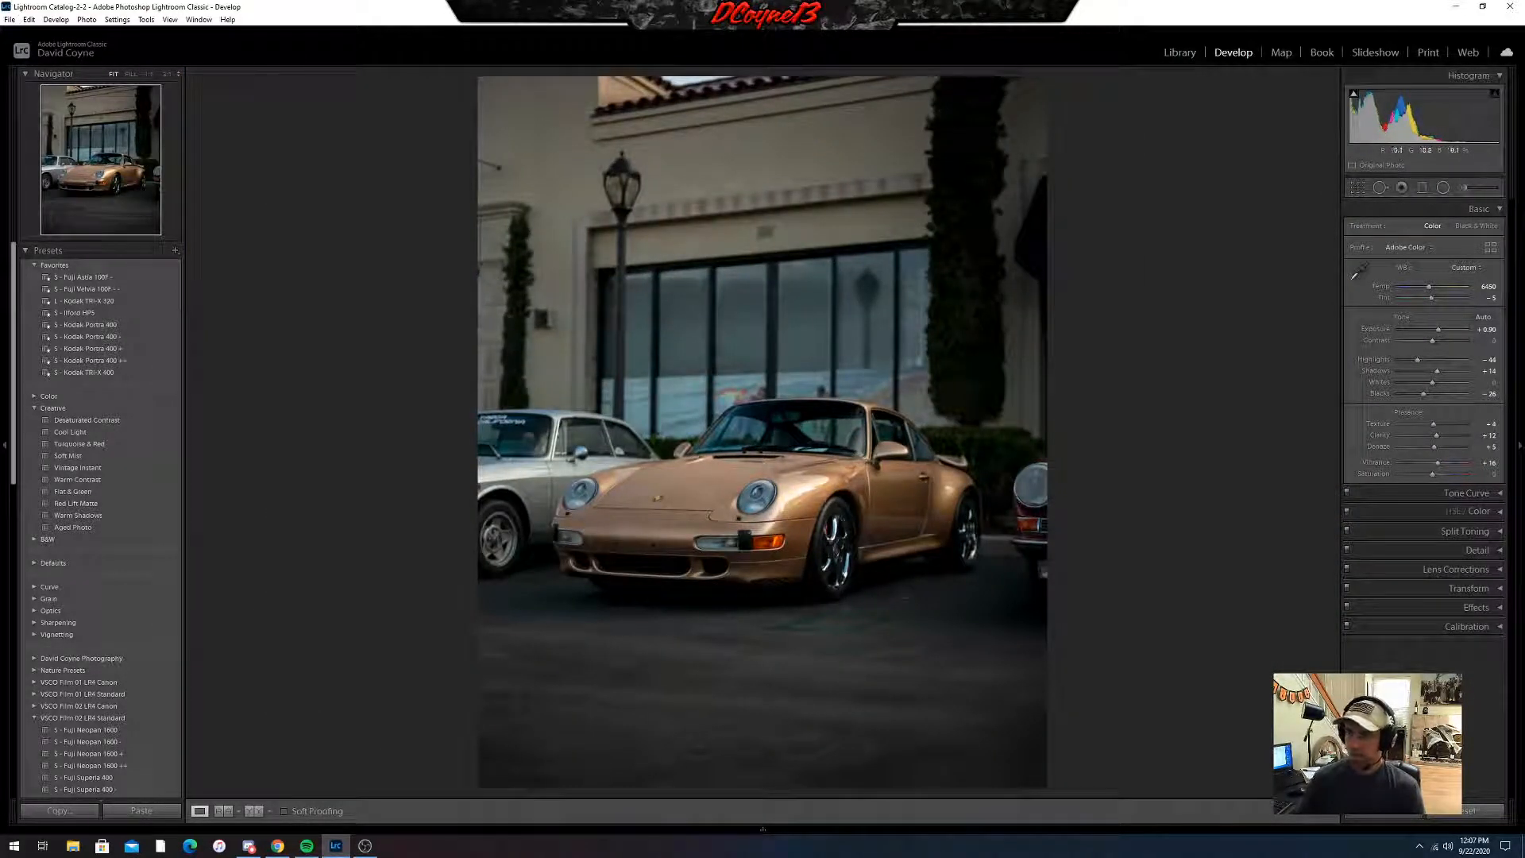
key(r)
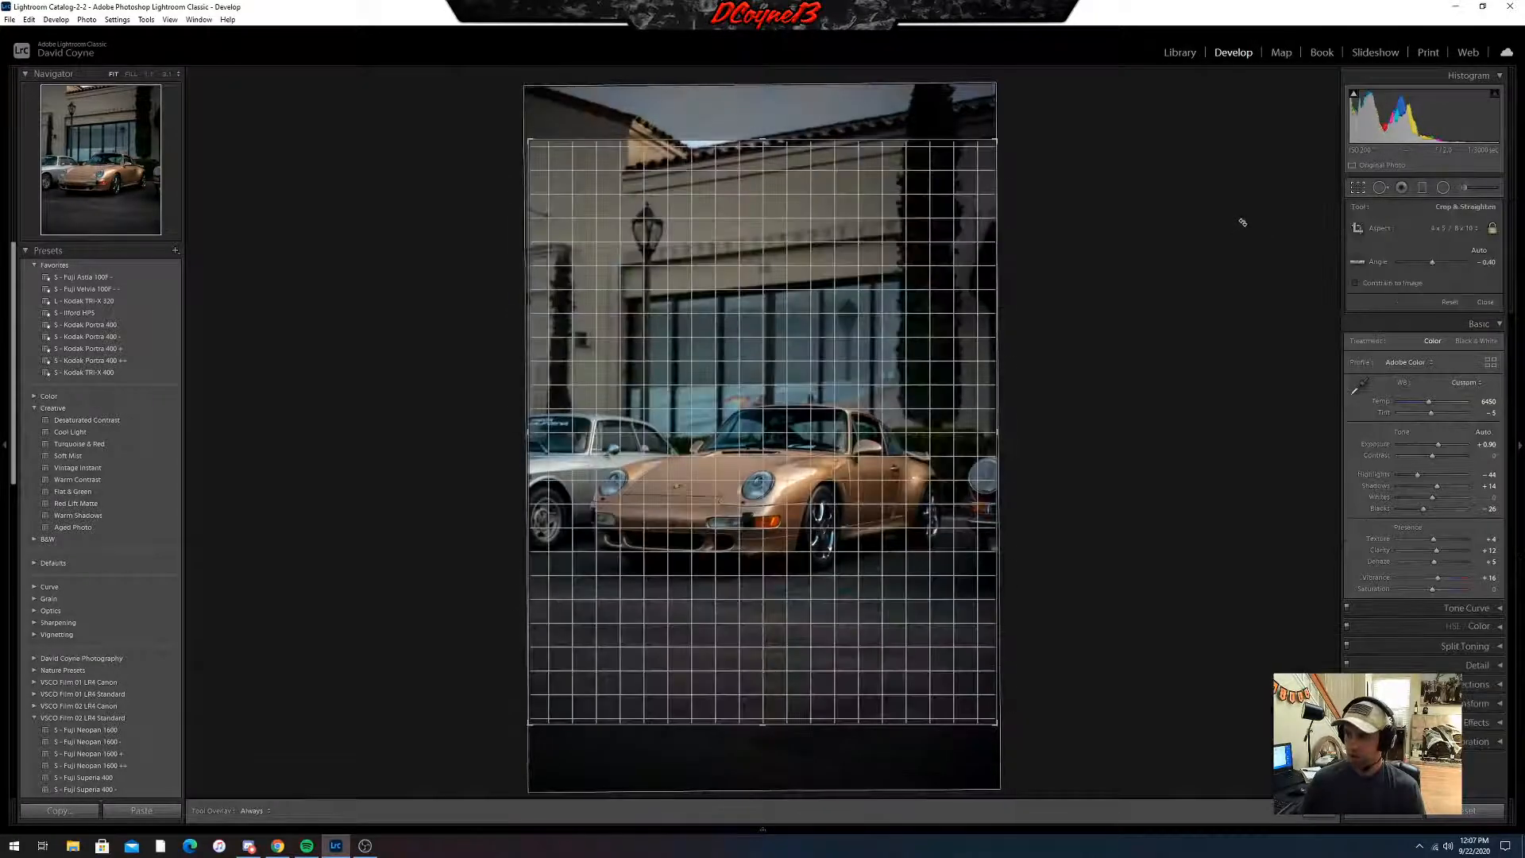
key(Return)
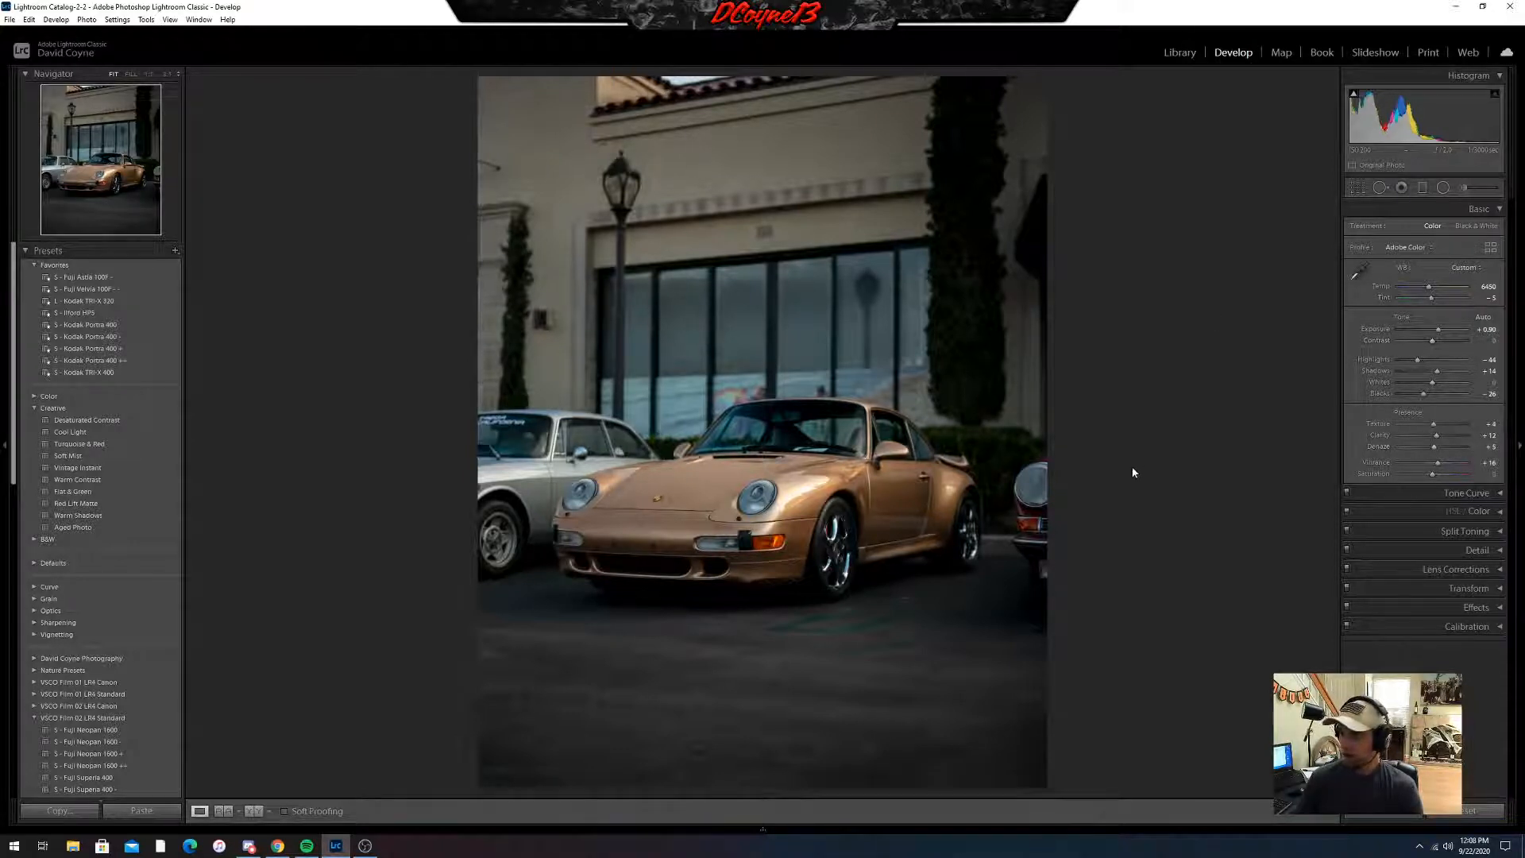
- Add a graduated filter rising from the pavement to the car's headlights, with lowered blacks and saturation at -32
click(1421, 189)
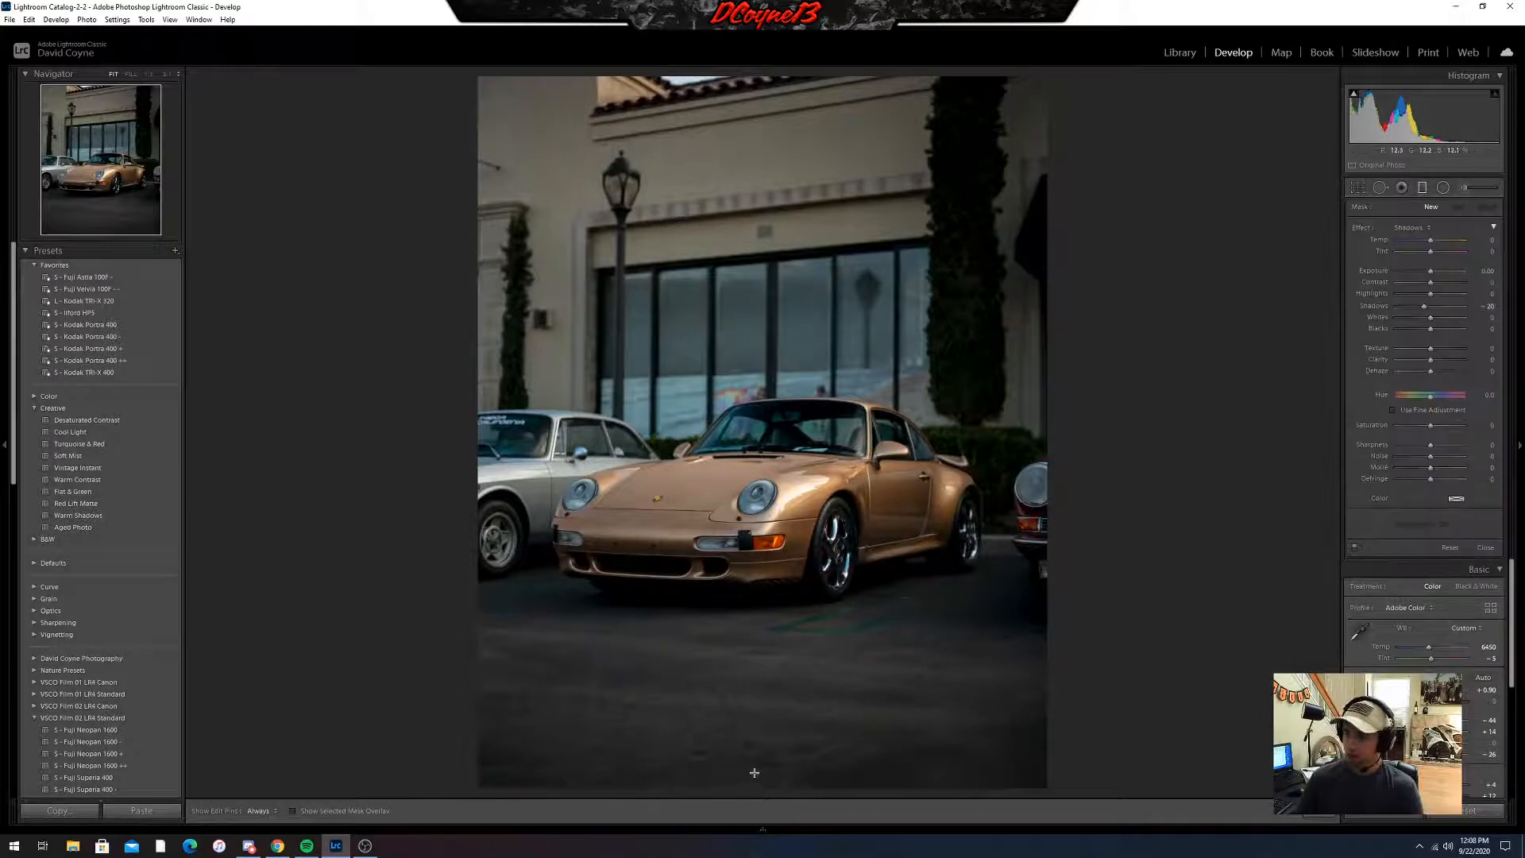
drag(752, 676, 752, 564)
drag(1478, 308, 1486, 342)
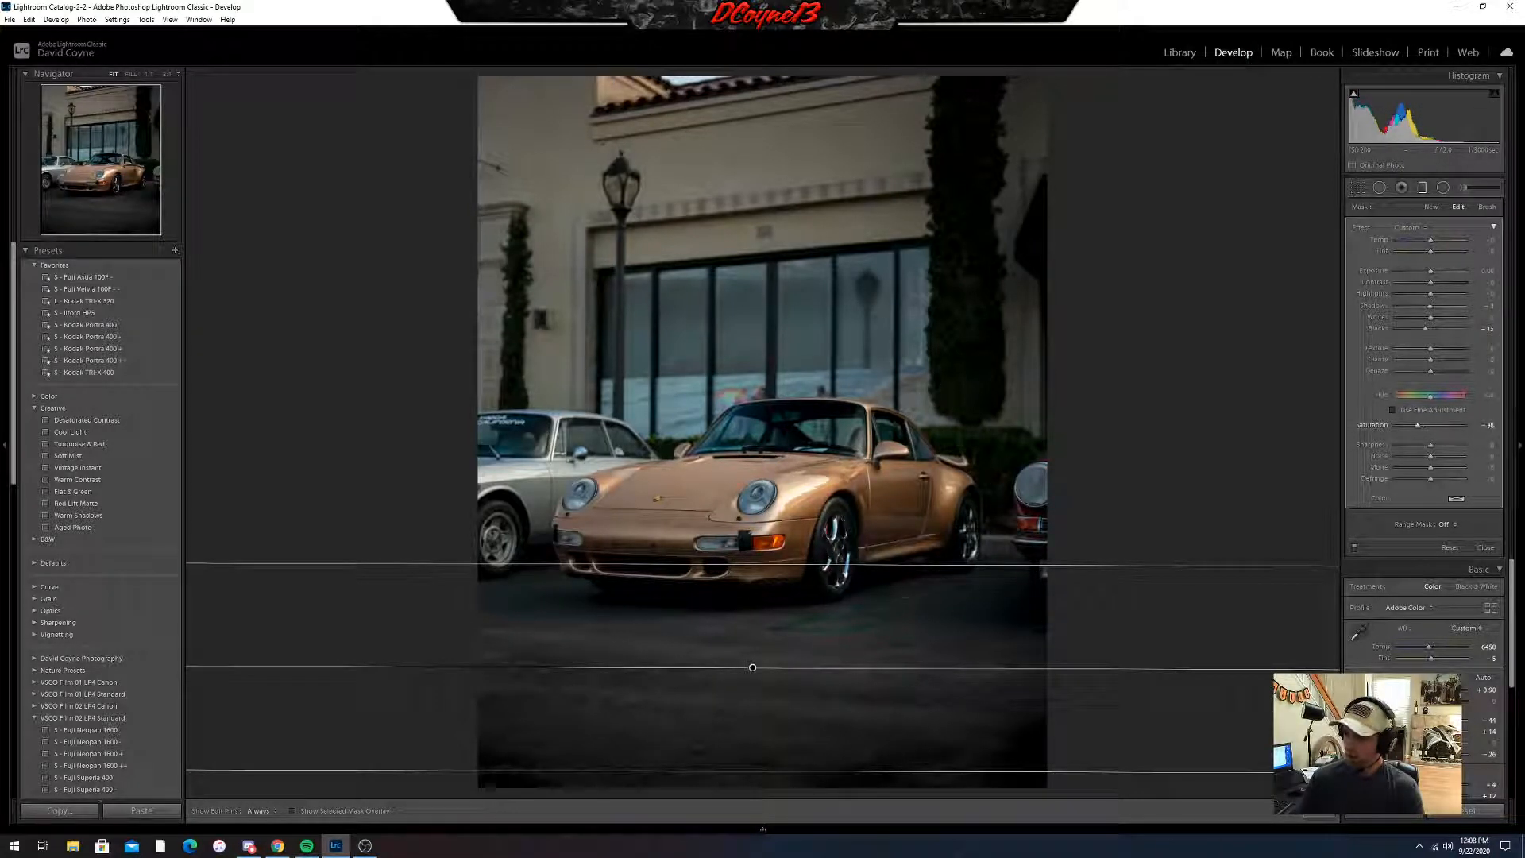
drag(1484, 429, 1487, 429)
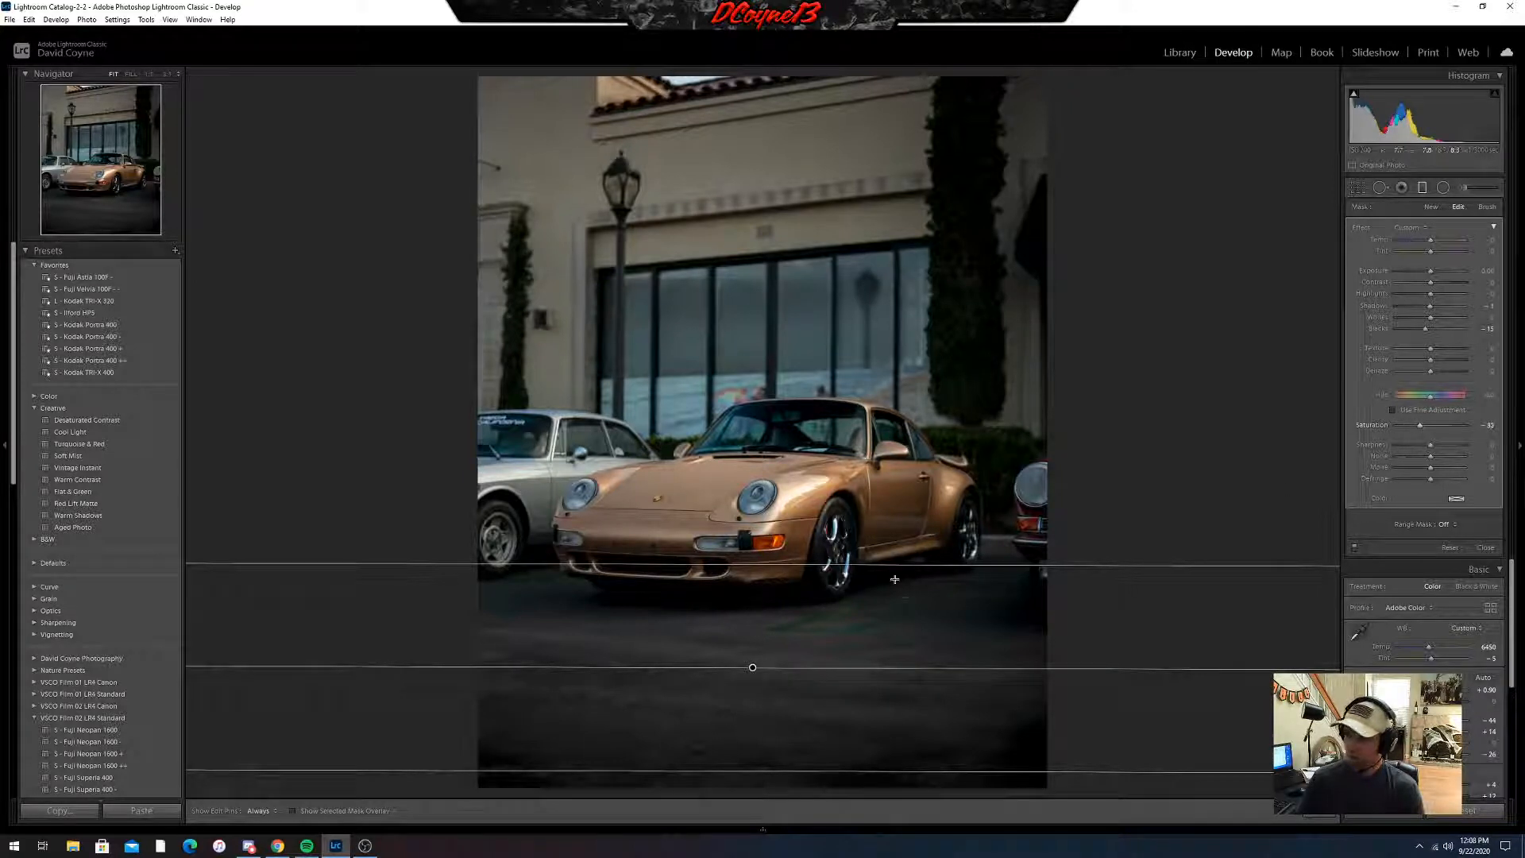
drag(861, 563, 889, 510)
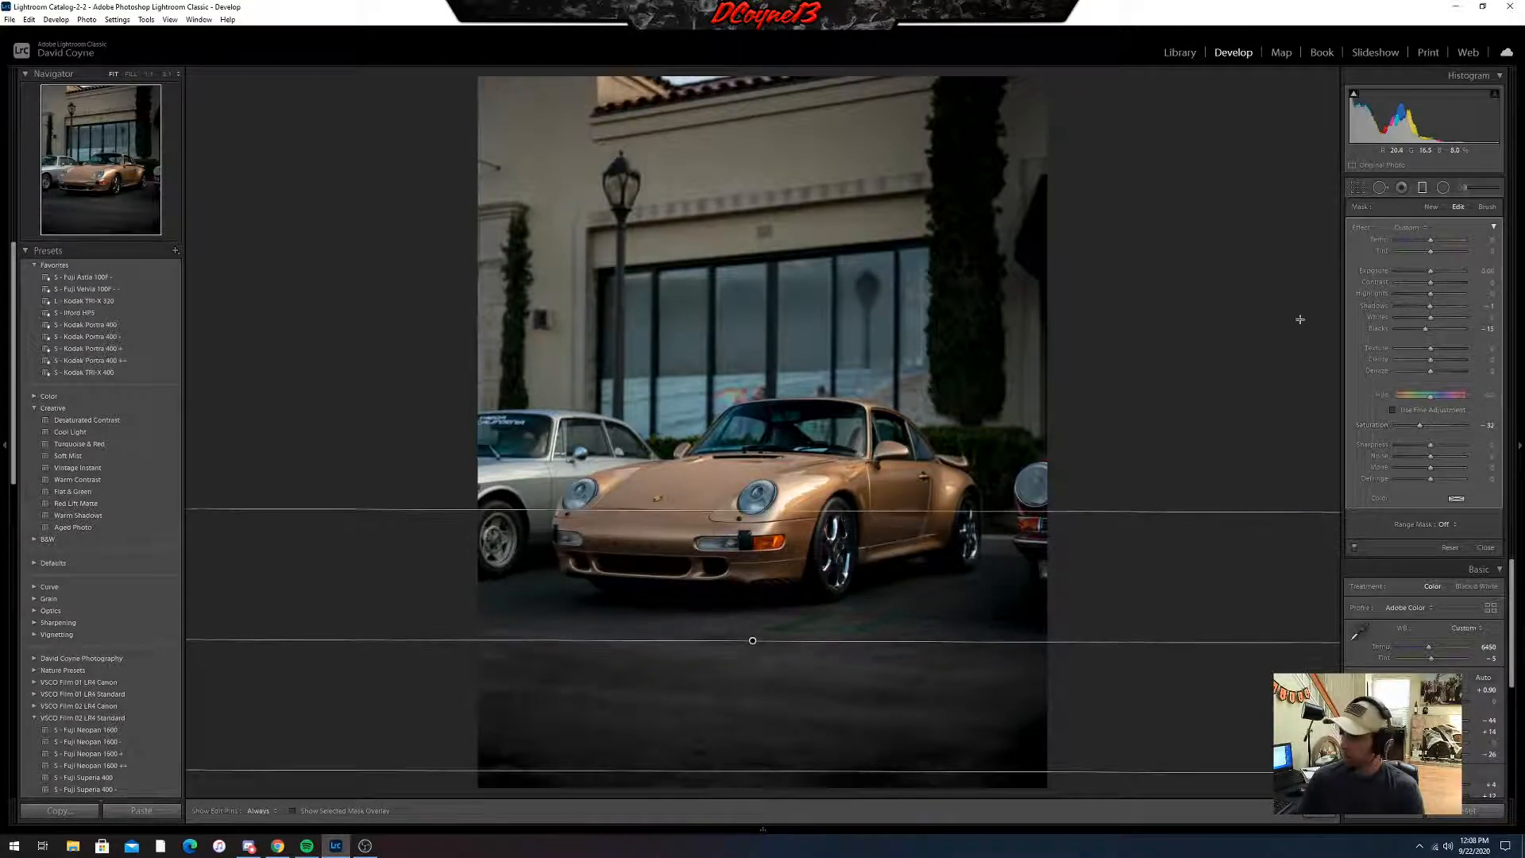
- Erase the graduated filter's effect from the gold car's hood, front and side with the mask brush
click(1487, 207)
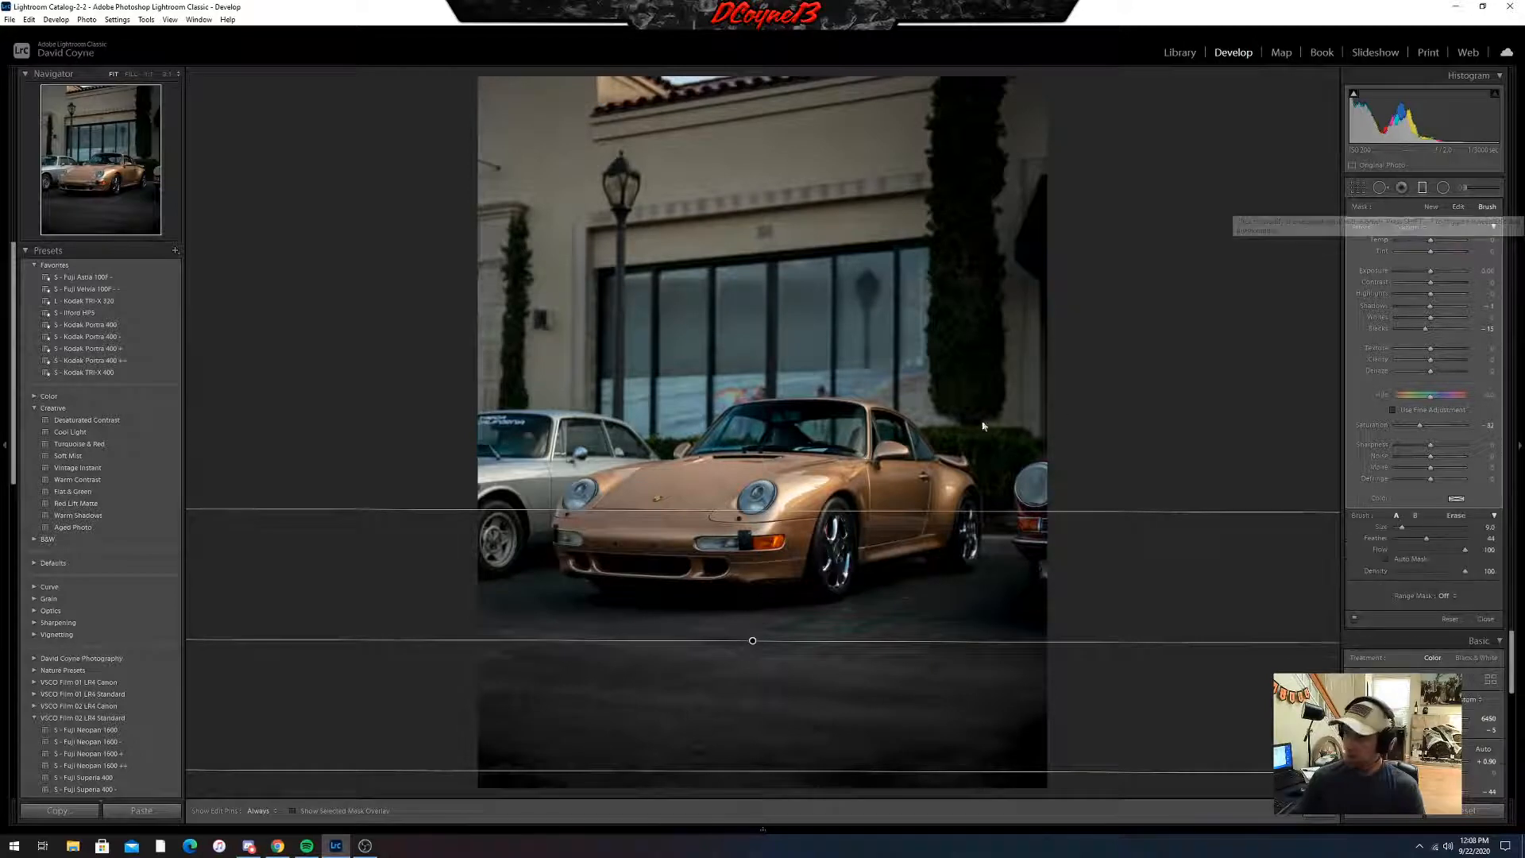
mouse_move(743, 546)
mouse_down()
mouse_move(577, 539)
mouse_move(804, 522)
mouse_move(837, 546)
mouse_move(938, 526)
mouse_move(897, 511)
mouse_up()
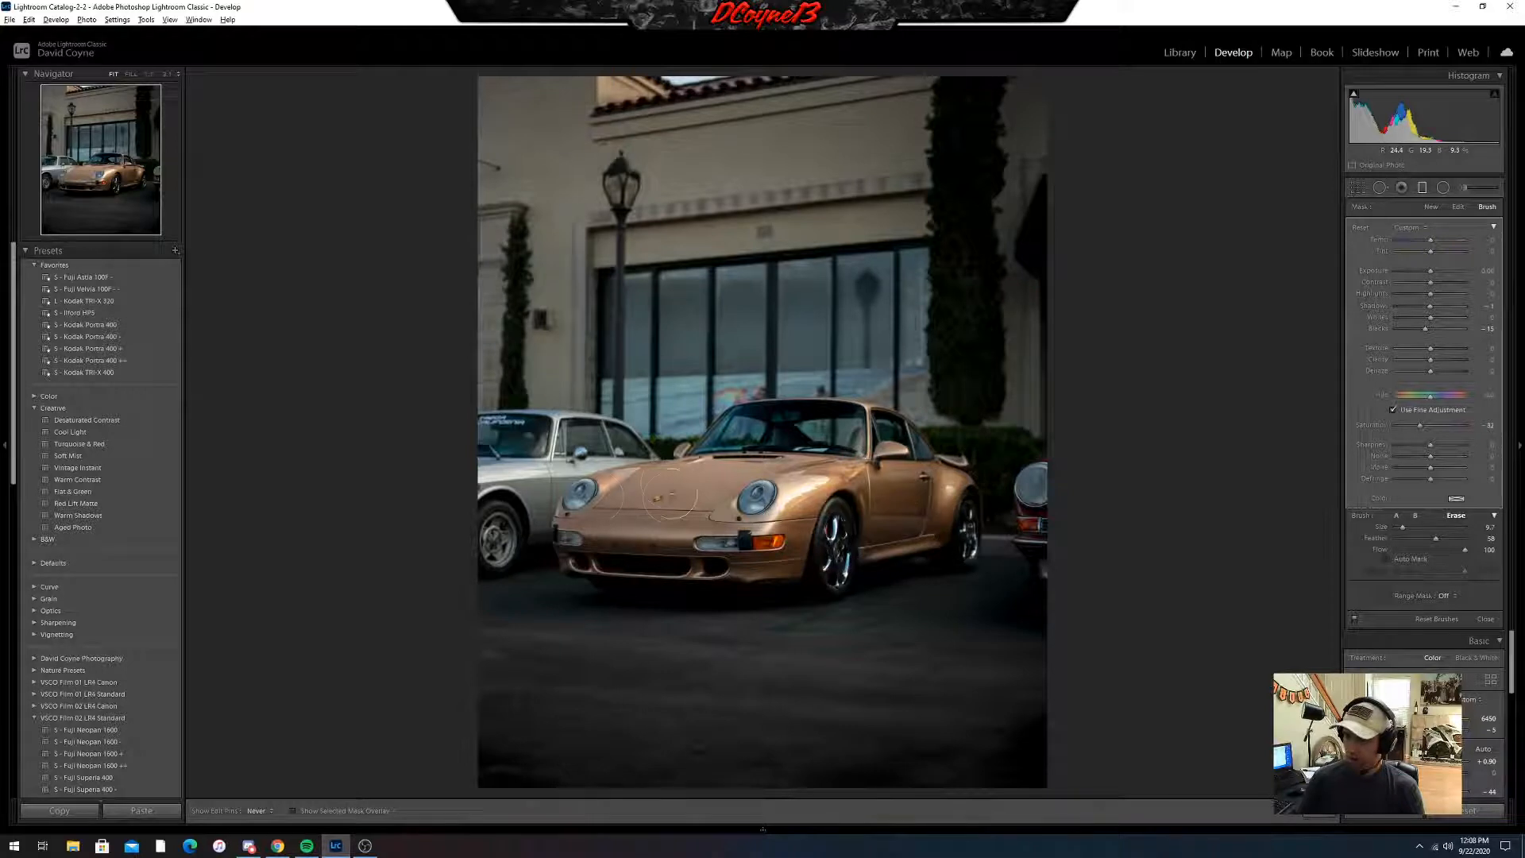
mouse_move(670, 494)
mouse_down()
mouse_move(764, 461)
mouse_move(956, 556)
mouse_up()
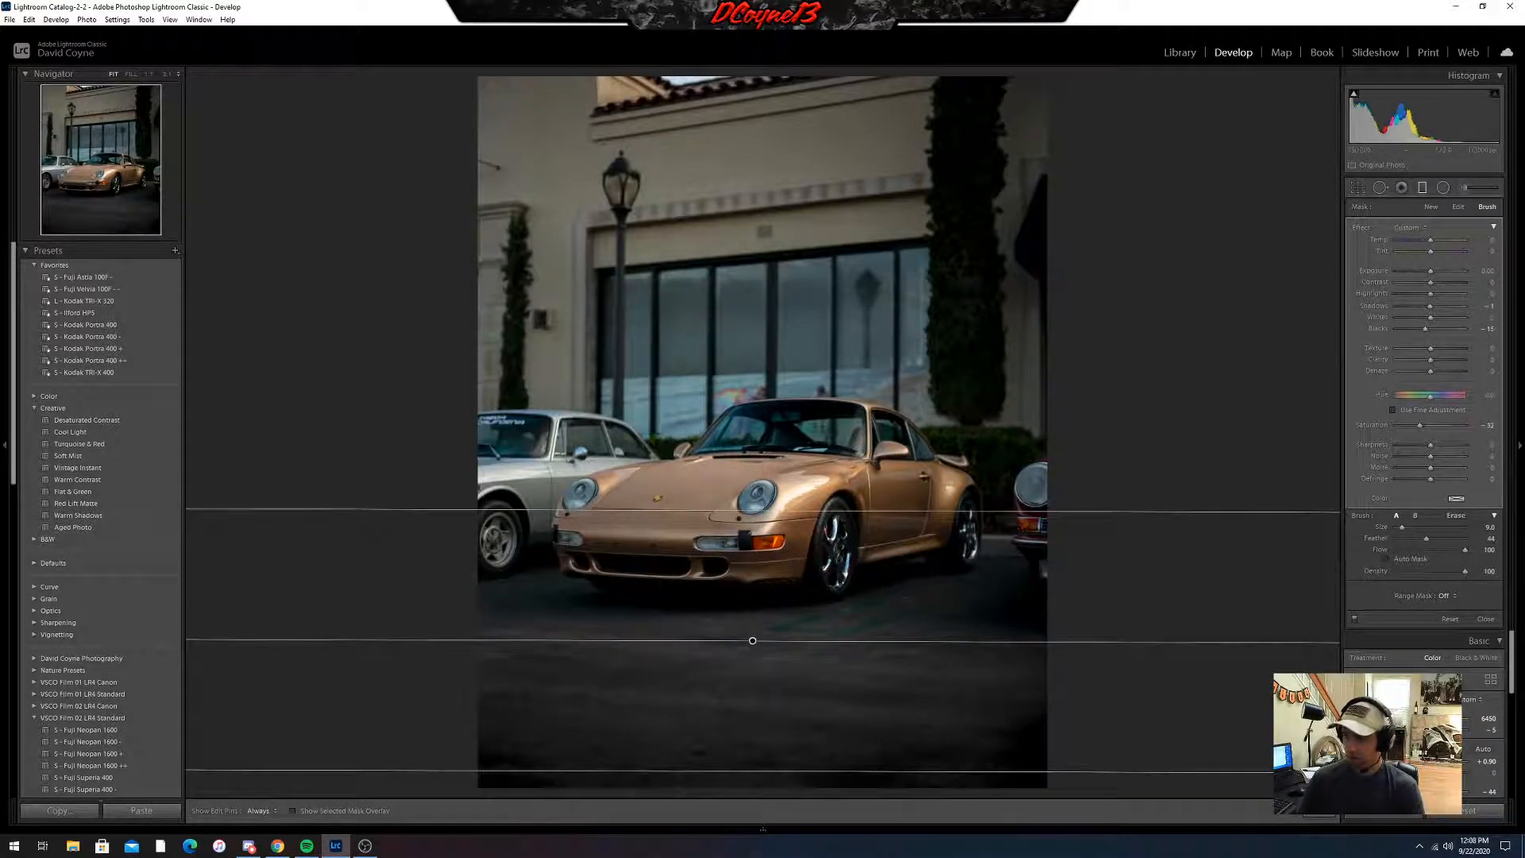
- Close the graduated filter and set up a new adjustment brush with a slight positive shadows value in place of the negative one
click(1327, 816)
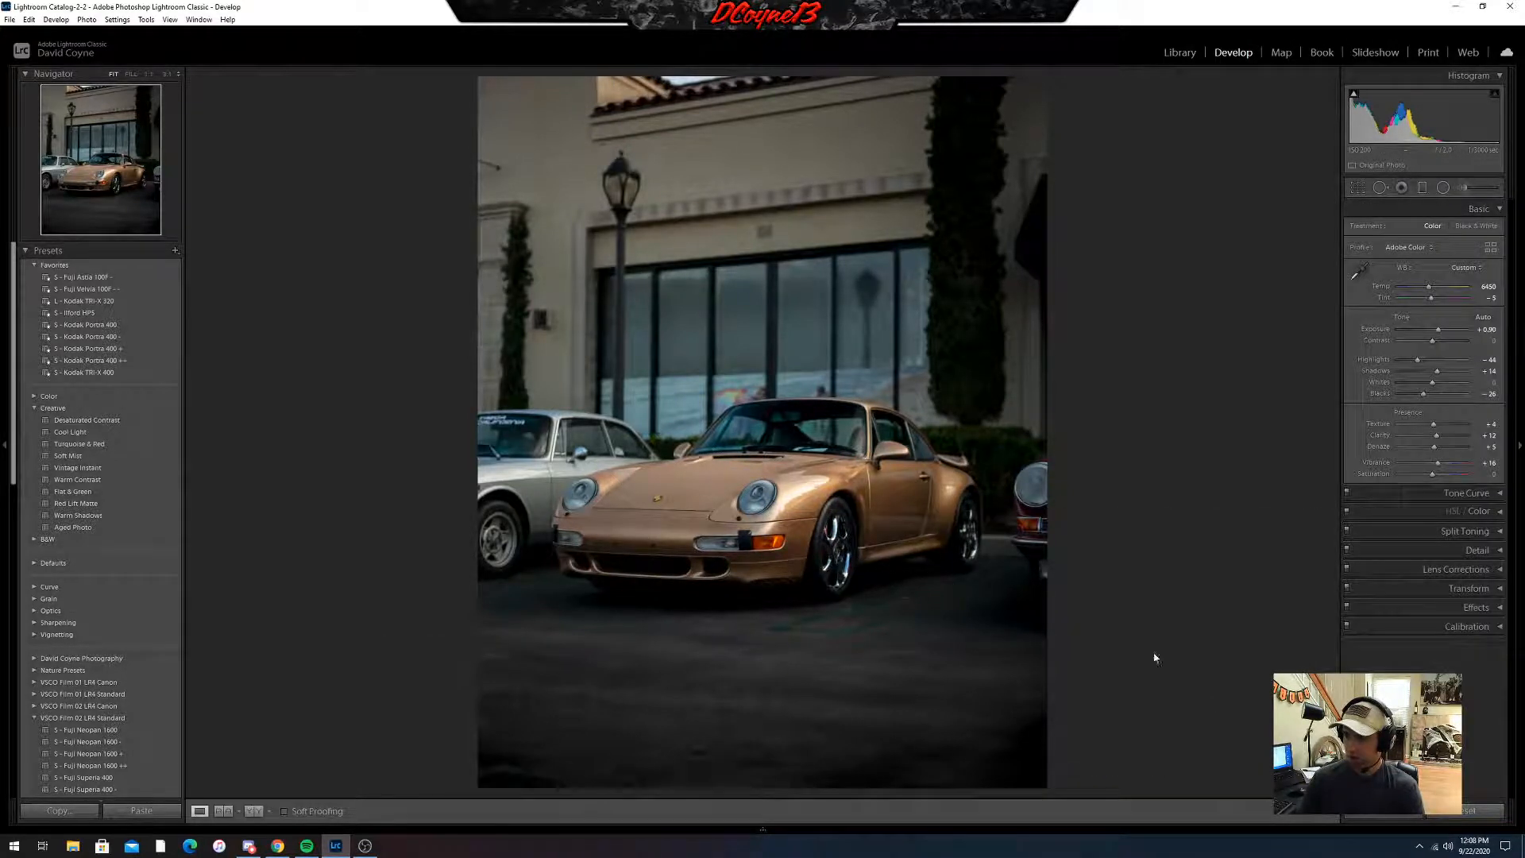
click(1464, 189)
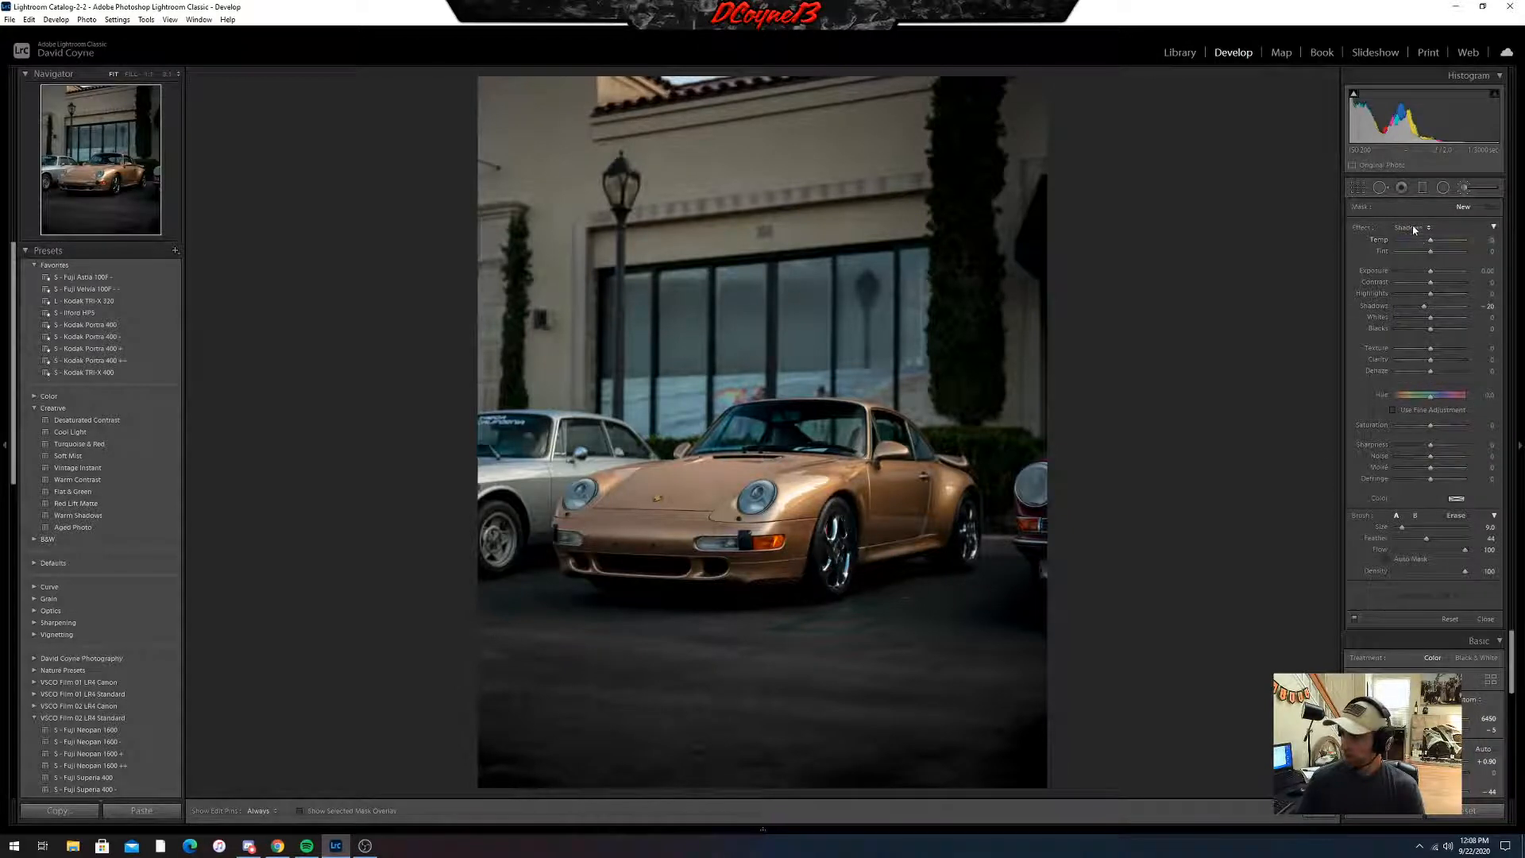
click(1413, 230)
click(1501, 313)
click(1490, 306)
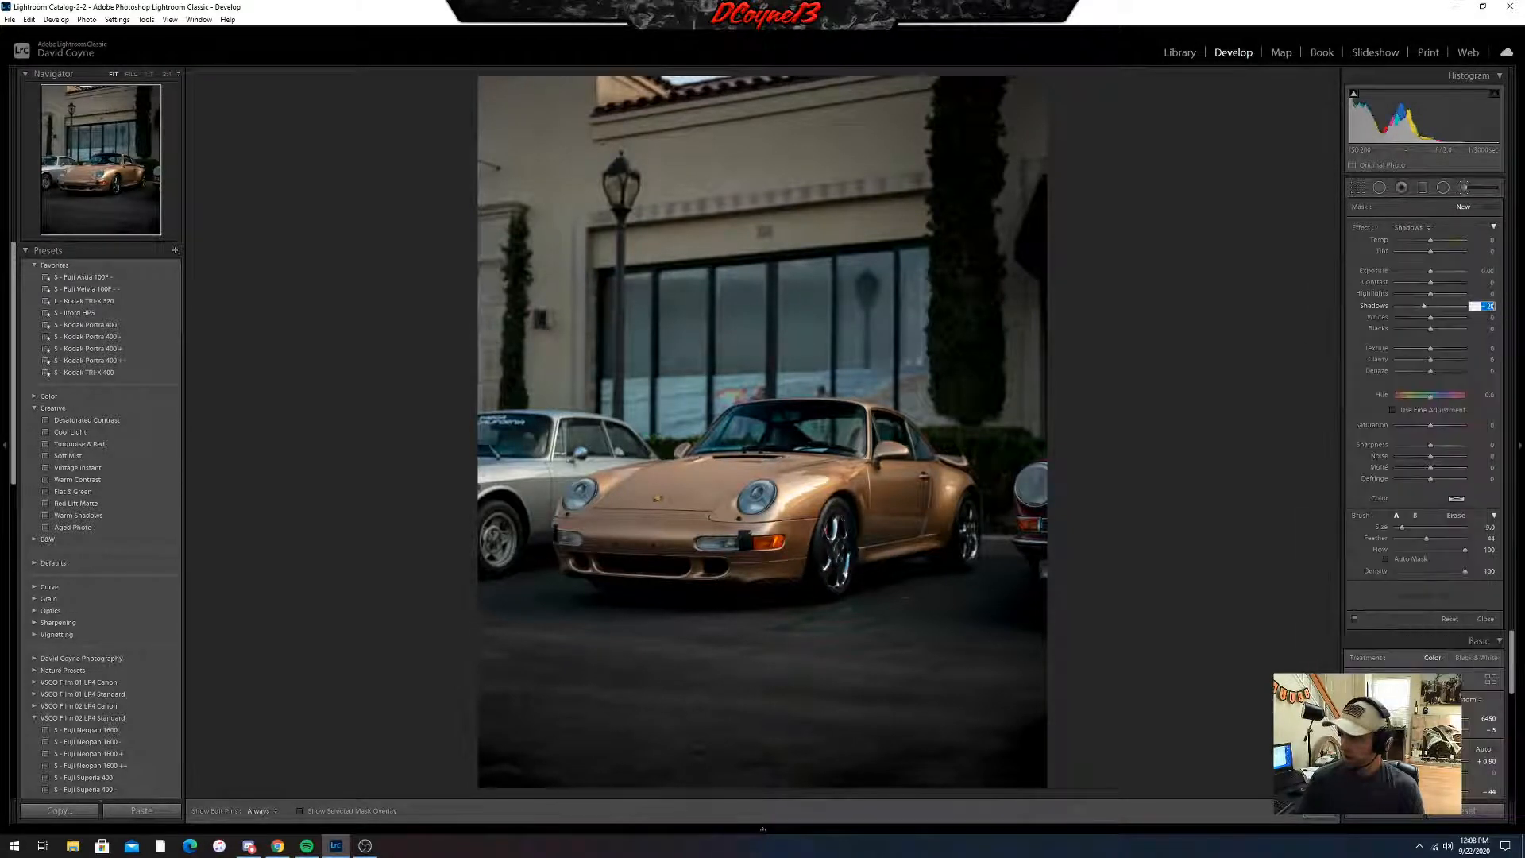
click(1489, 294)
drag(1479, 307, 1490, 306)
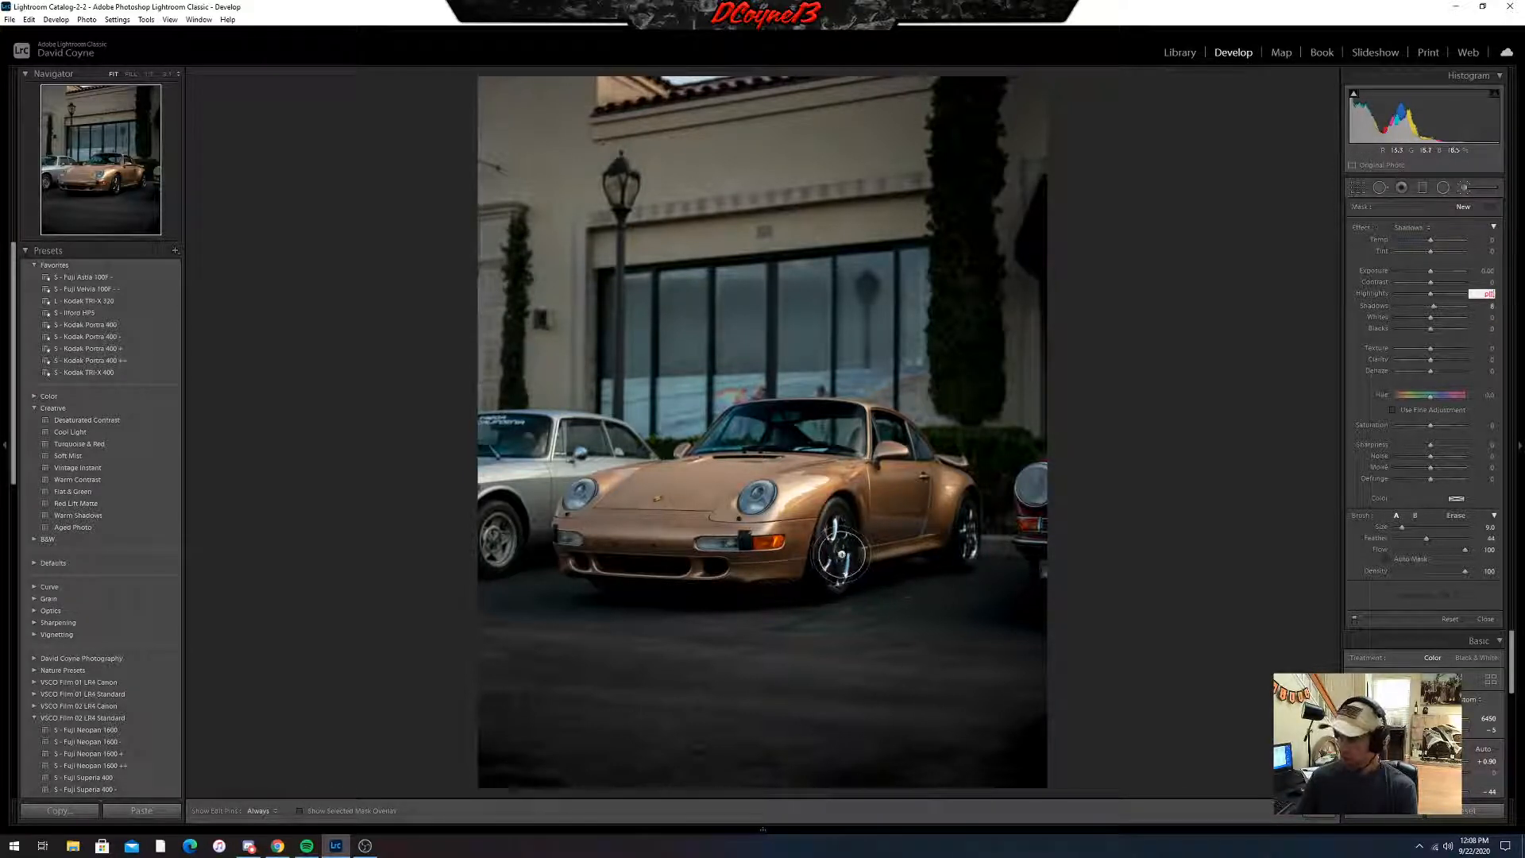
click(841, 554)
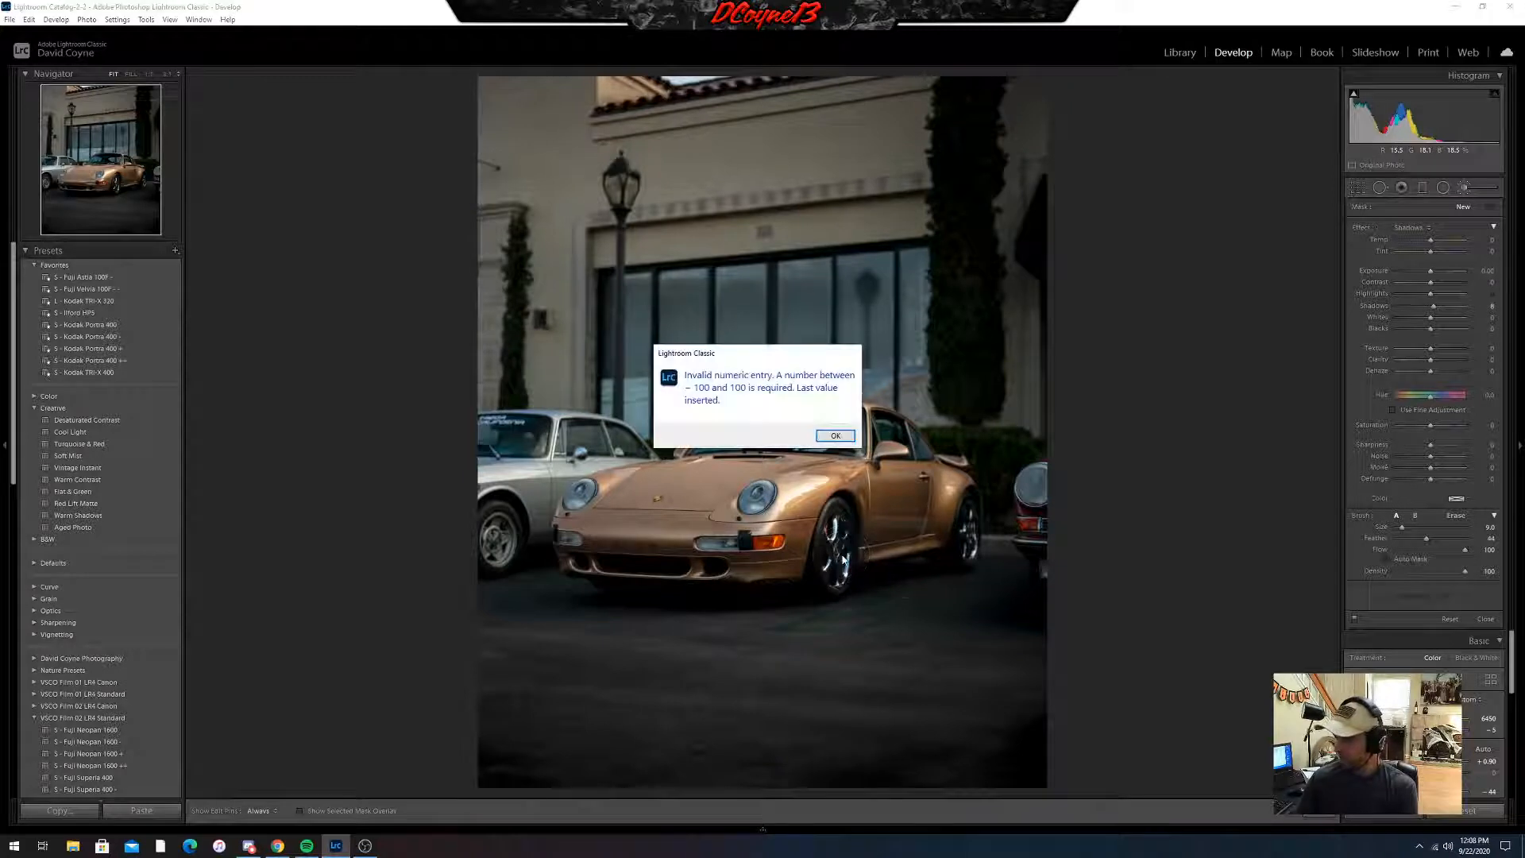
click(835, 436)
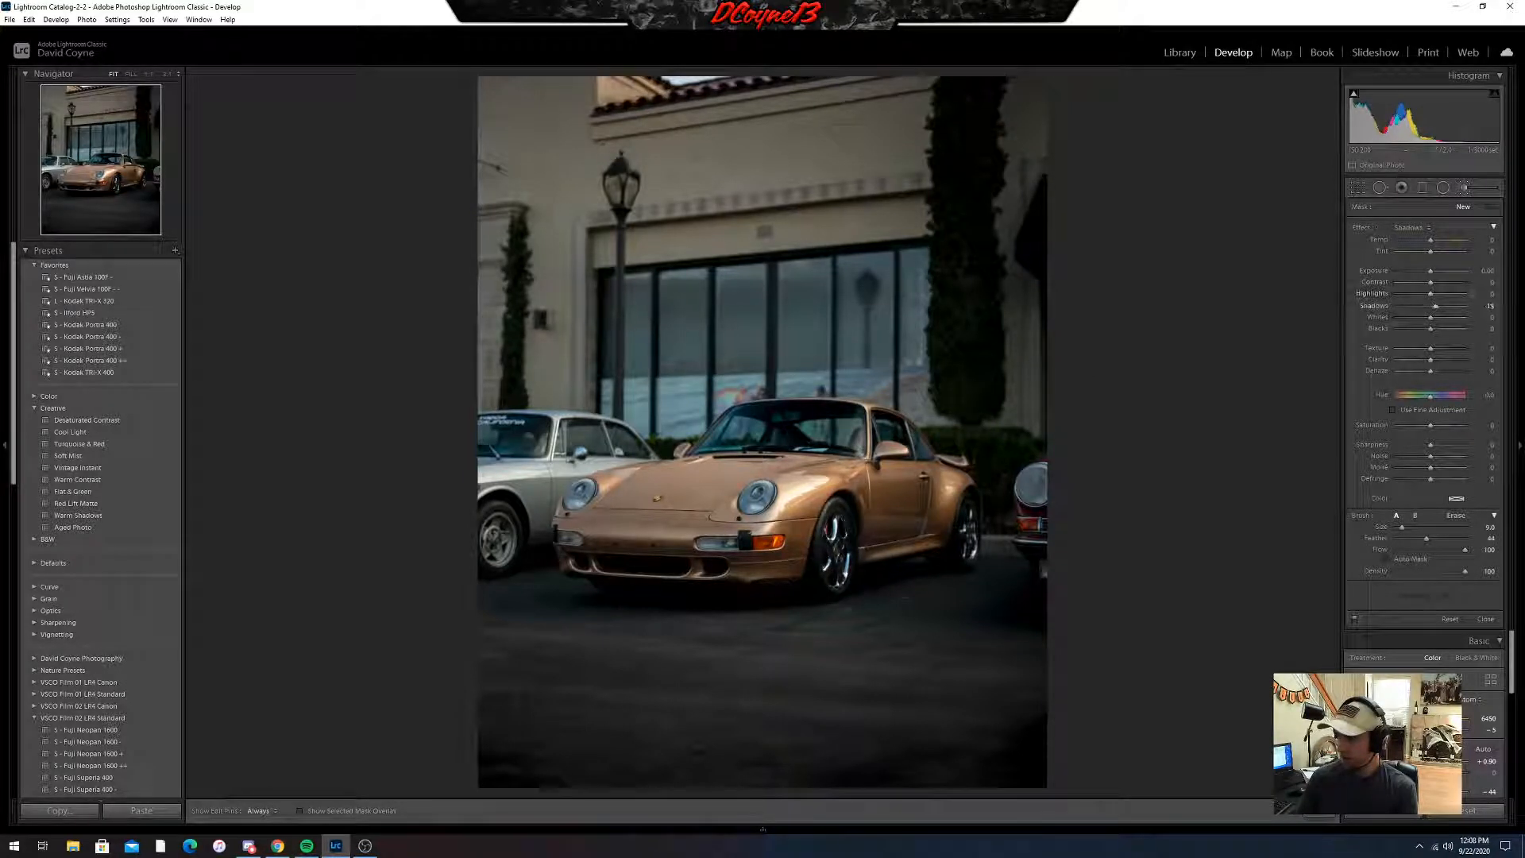
- Paint the gold car's front and rear wheels with a size 5 brush, strengthen the shadows lift, and finish the adjustment
scroll(832, 552, down, 4)
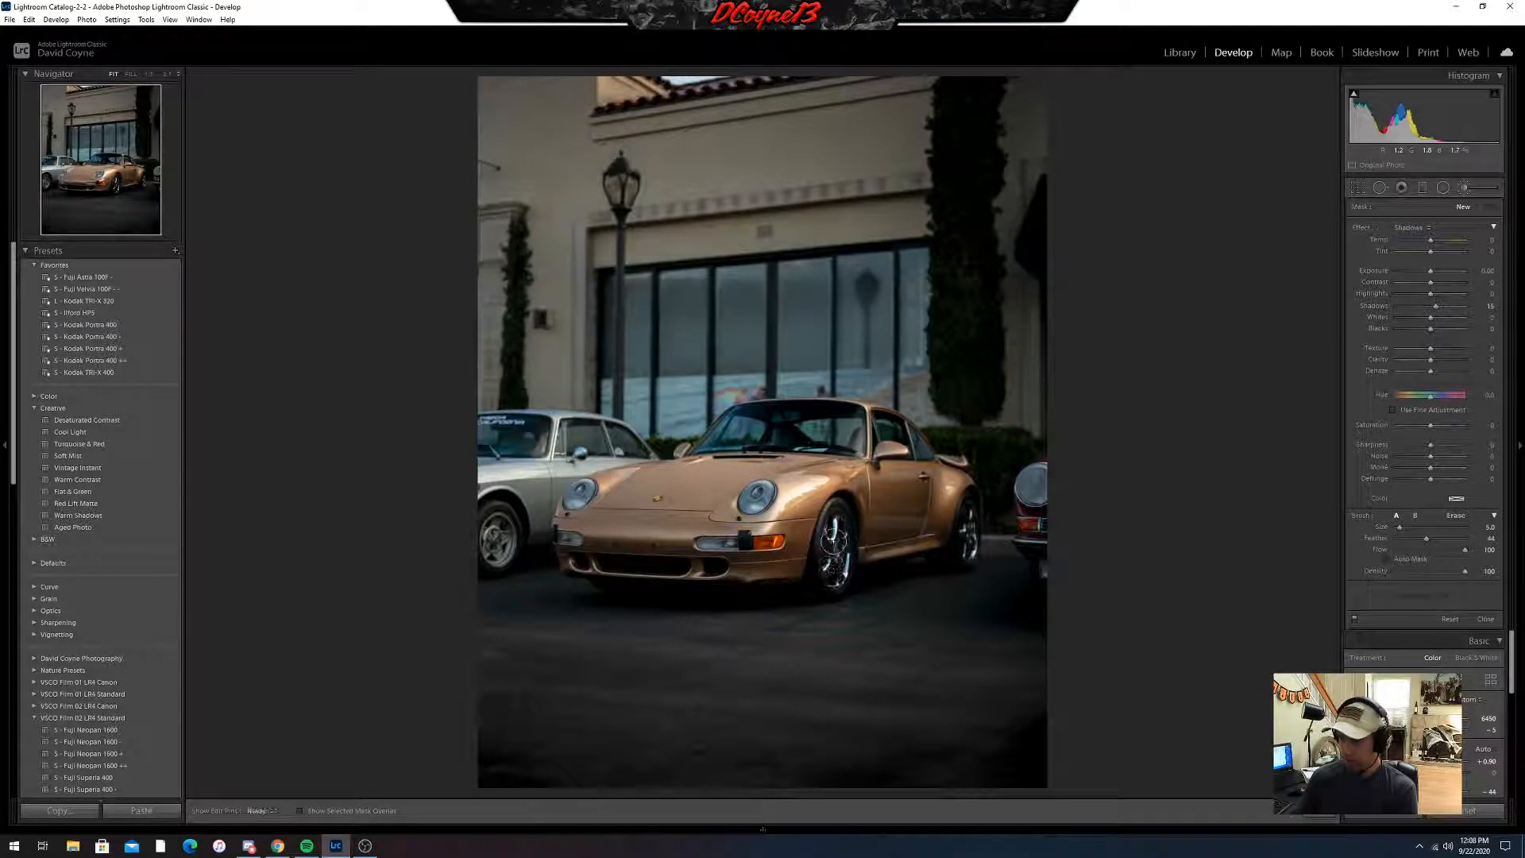
mouse_move(833, 541)
mouse_down()
mouse_move(835, 511)
mouse_move(834, 582)
mouse_up()
scroll(960, 548, down, 2)
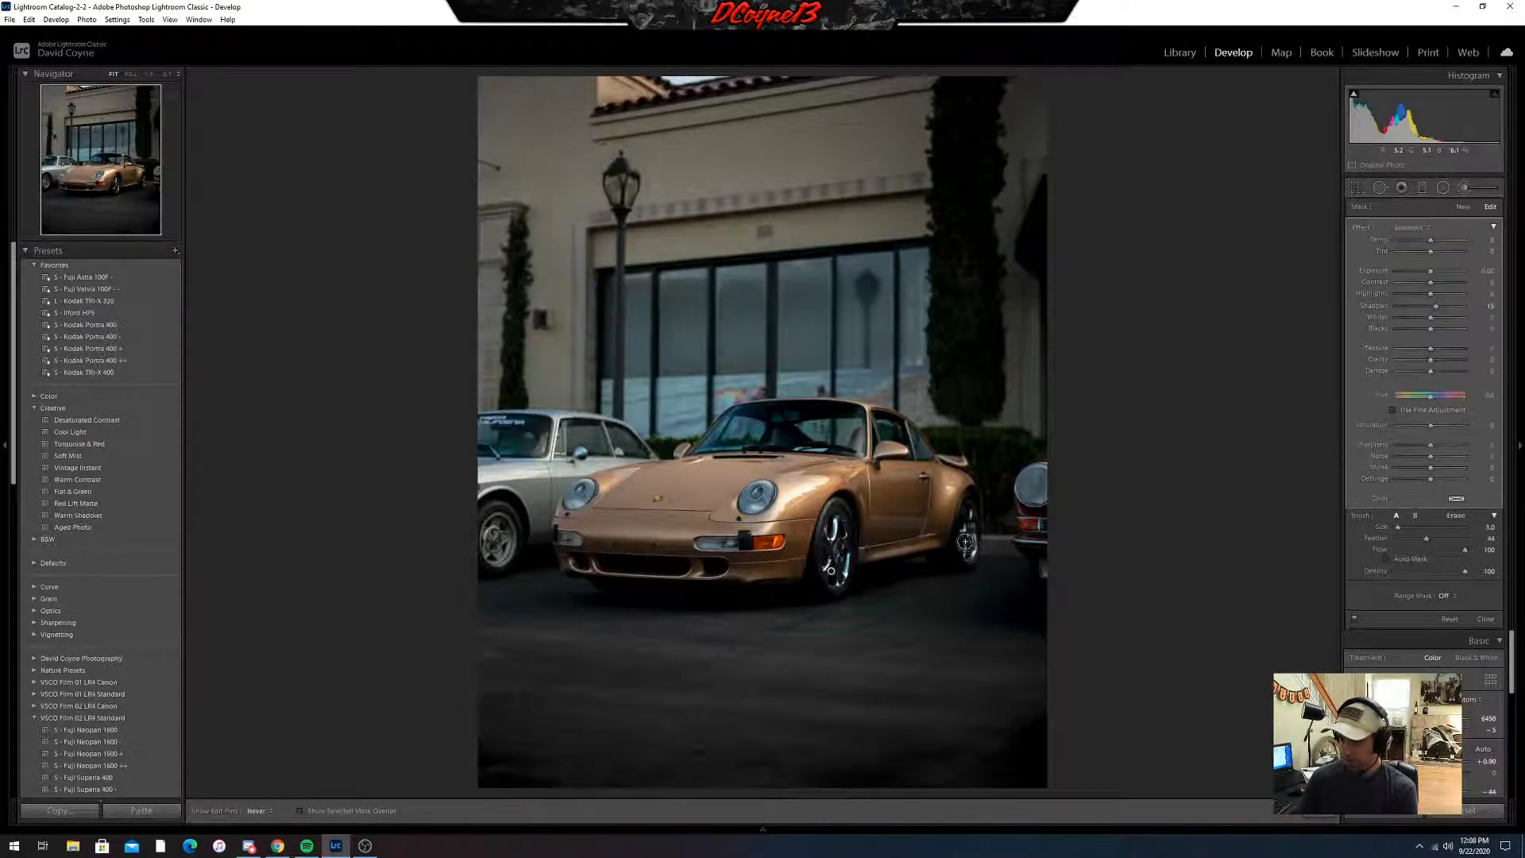
mouse_move(965, 541)
mouse_down()
mouse_move(972, 522)
mouse_move(971, 541)
mouse_up()
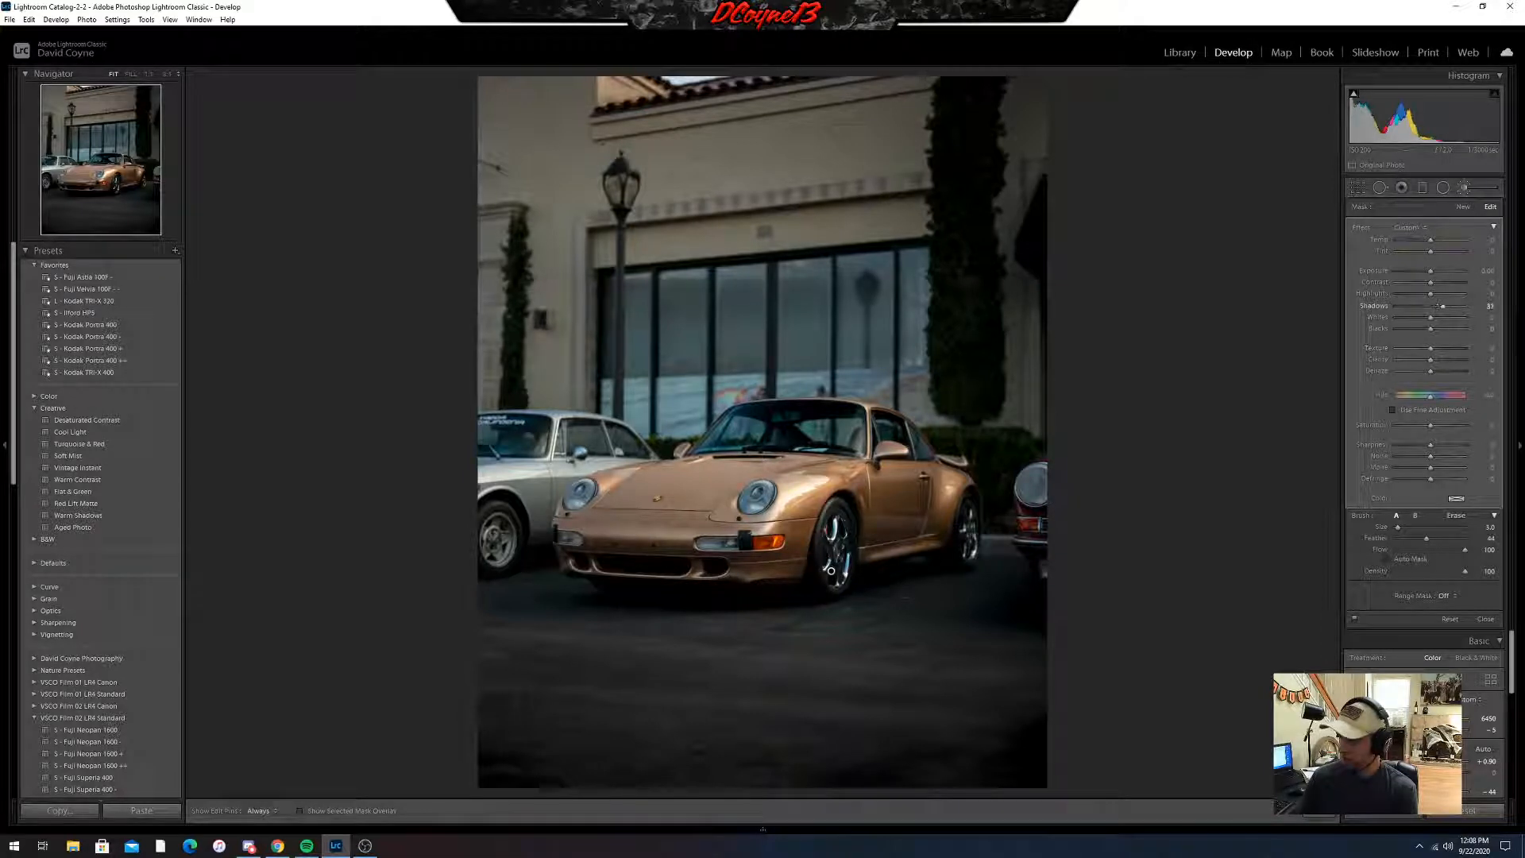
click(1320, 812)
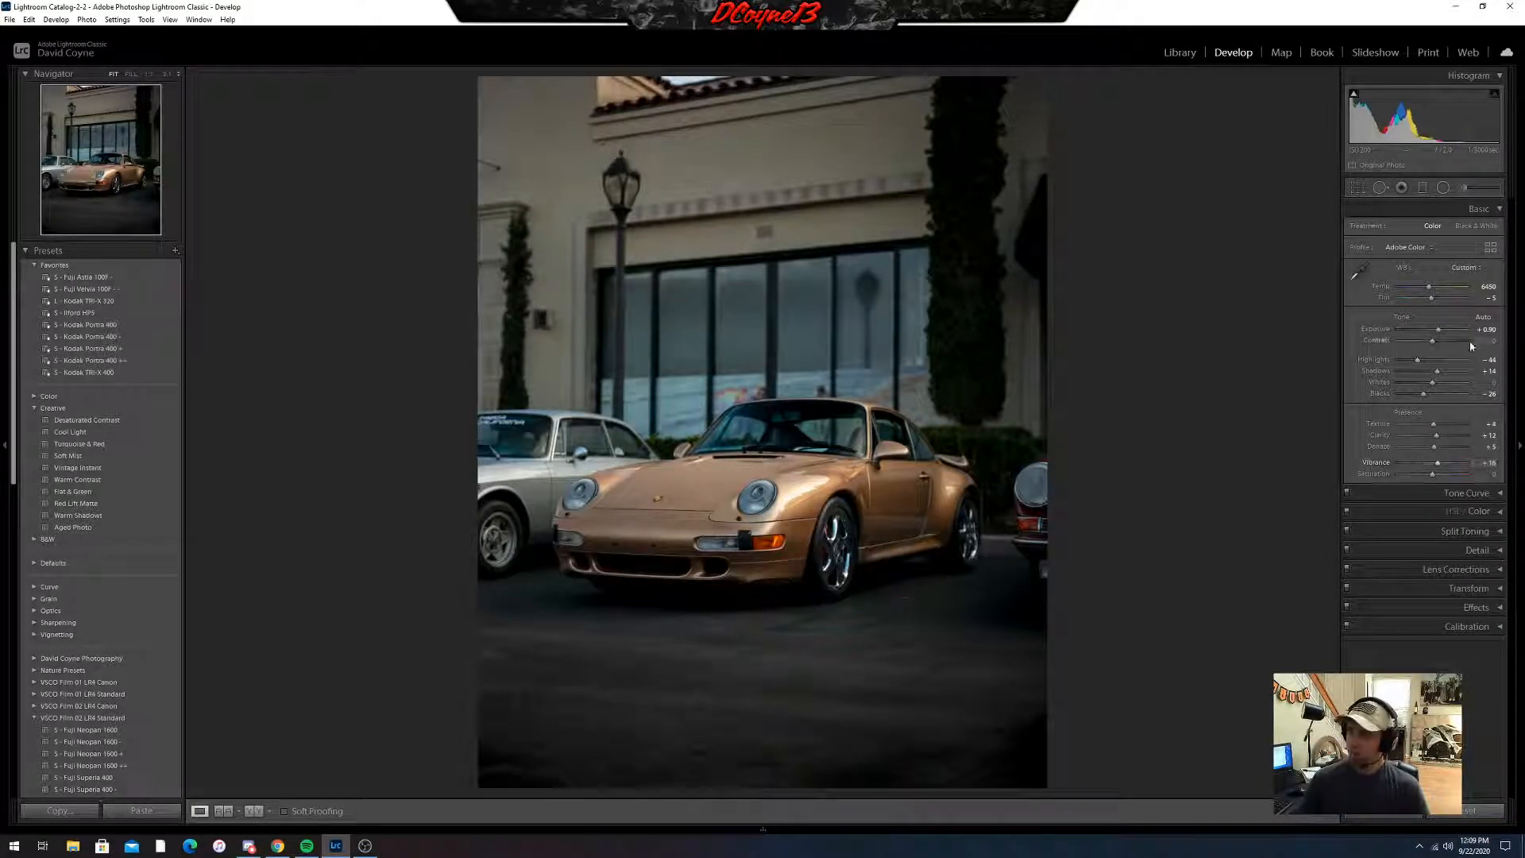
- Check the gold car's front up close and set the photo's overall contrast to +20
click(727, 512)
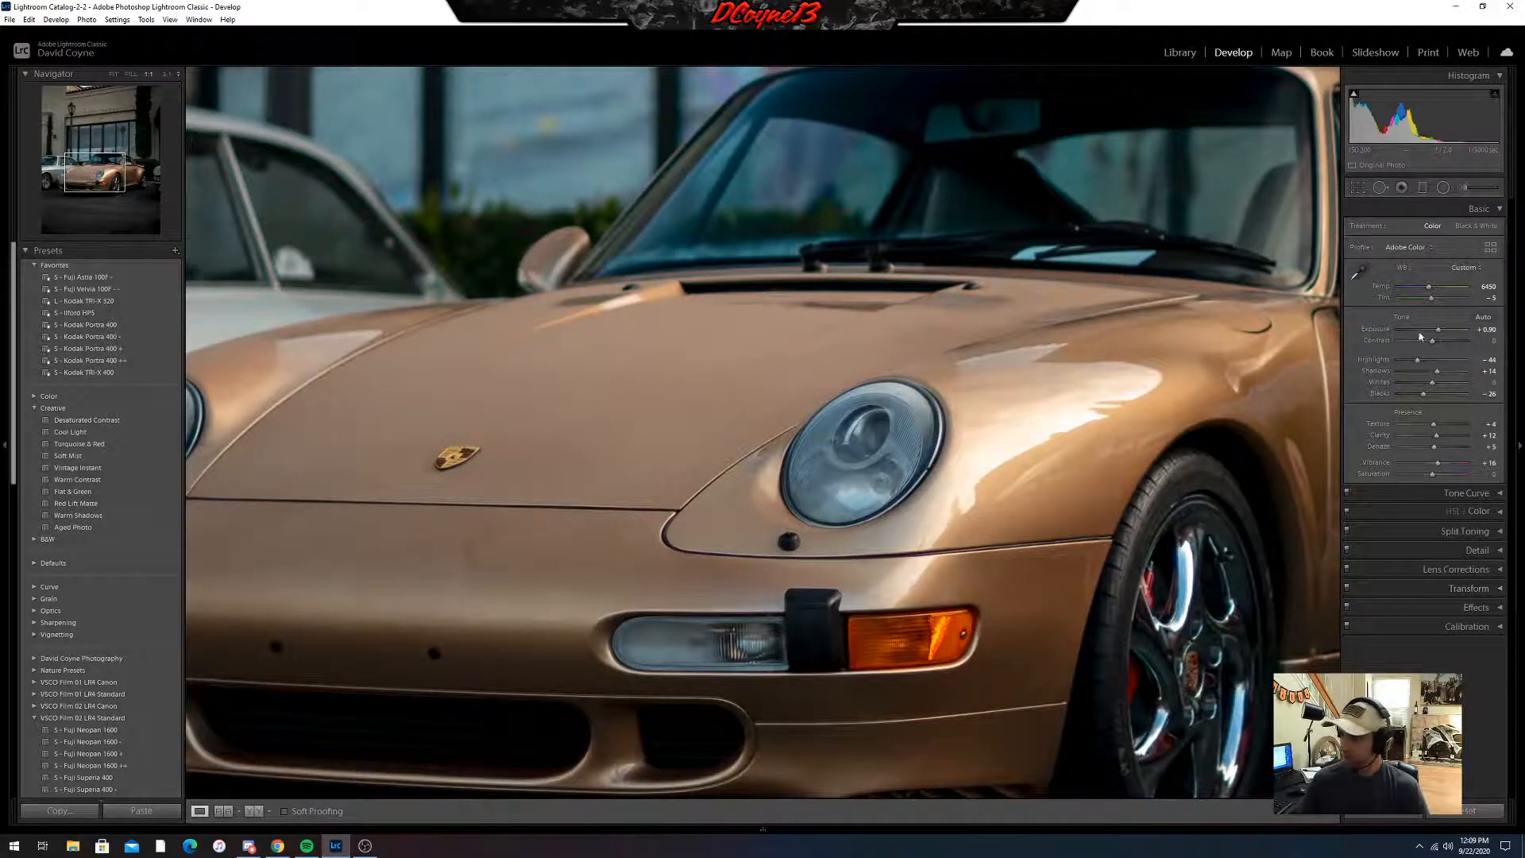
click(1184, 401)
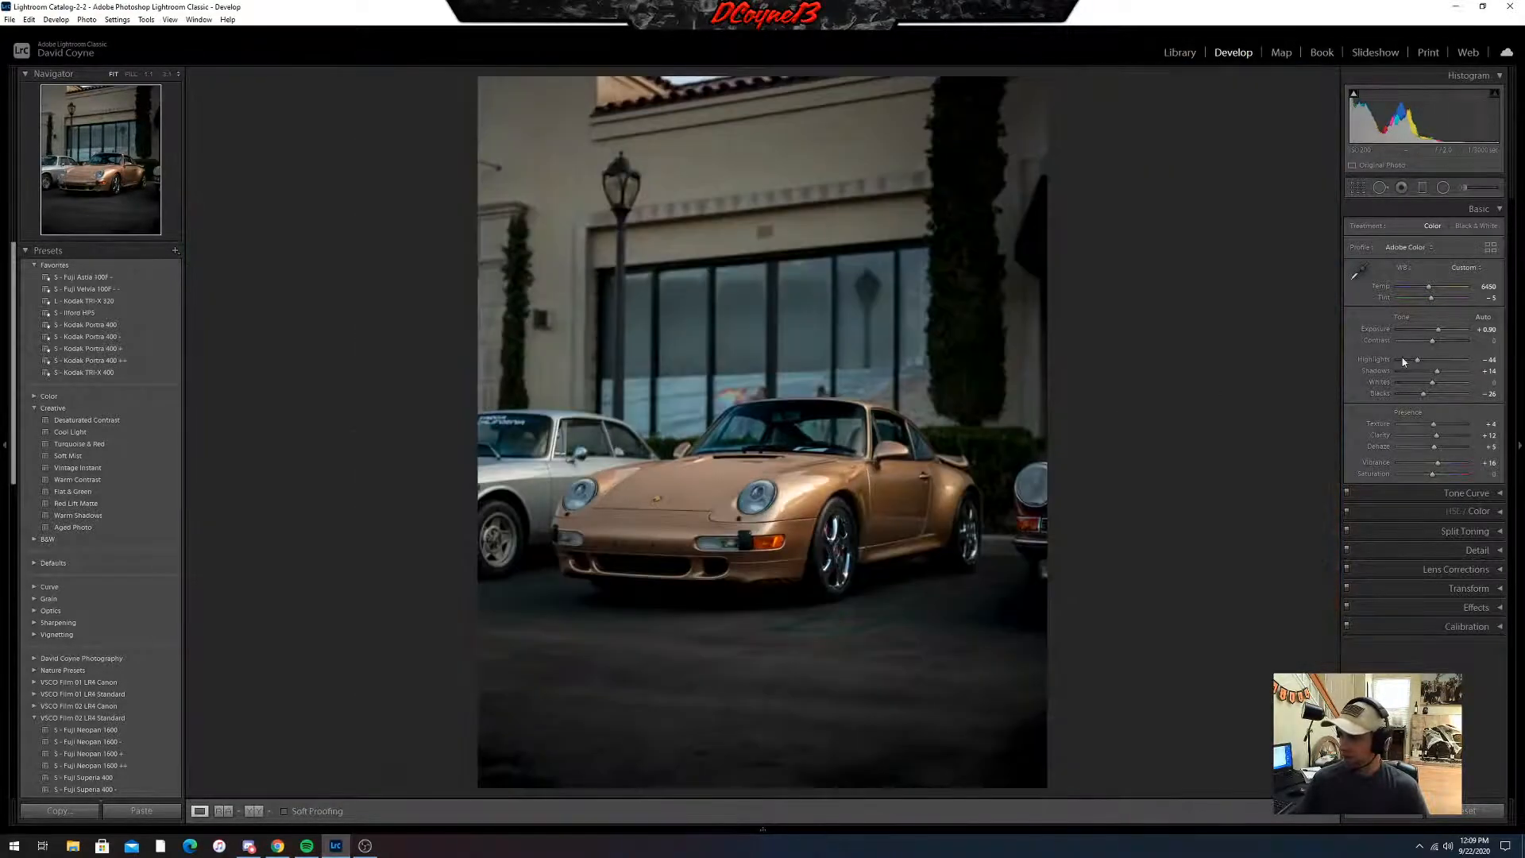
drag(1433, 340, 1438, 340)
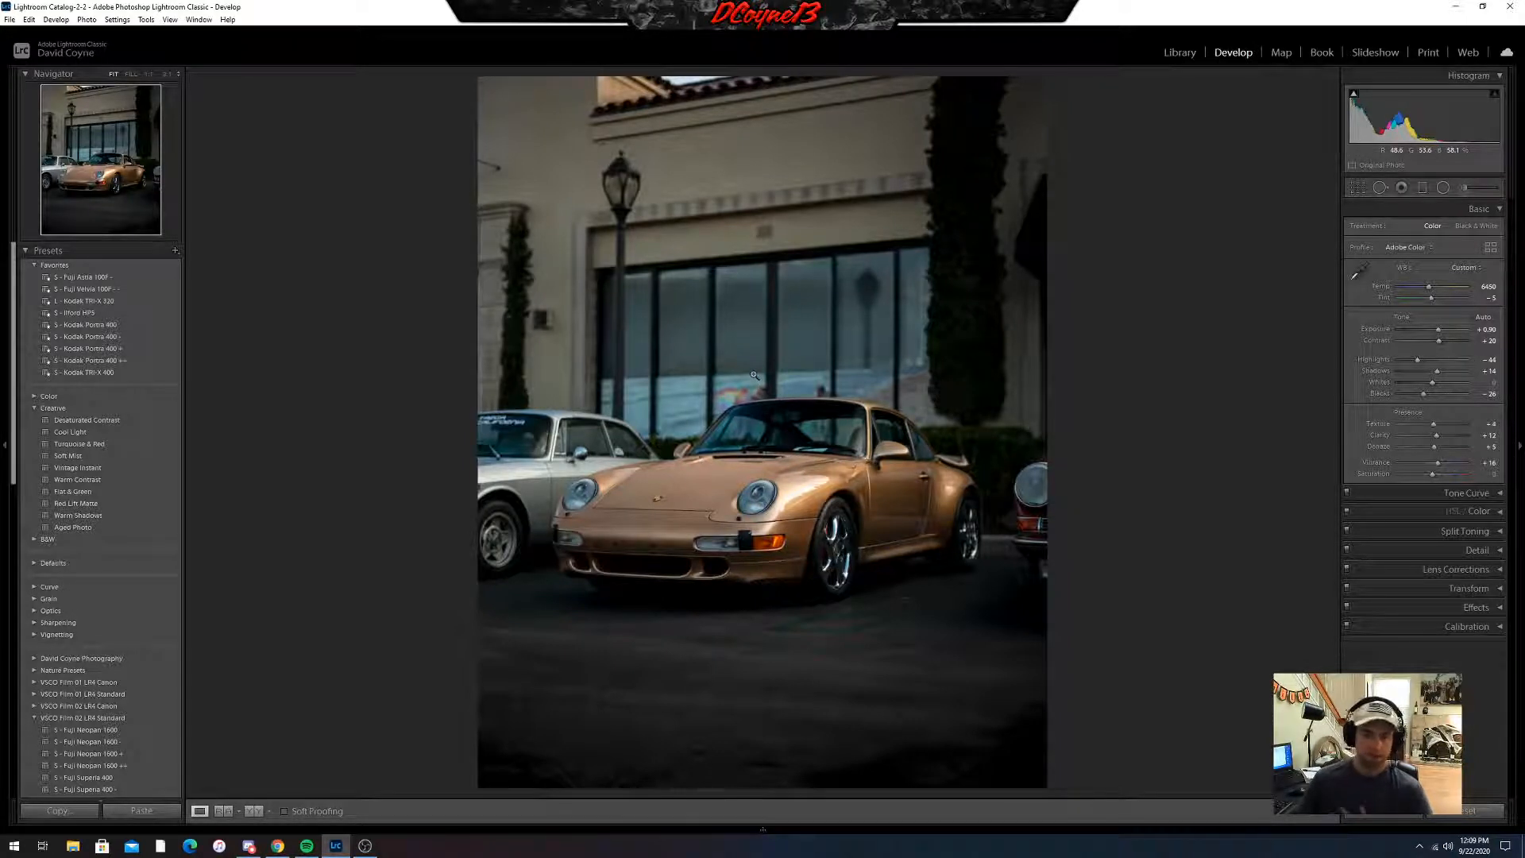
- Set up a new adjustment brush with slightly raised highlights and whites, and enlarge the brush for the car body
click(1464, 188)
click(1410, 229)
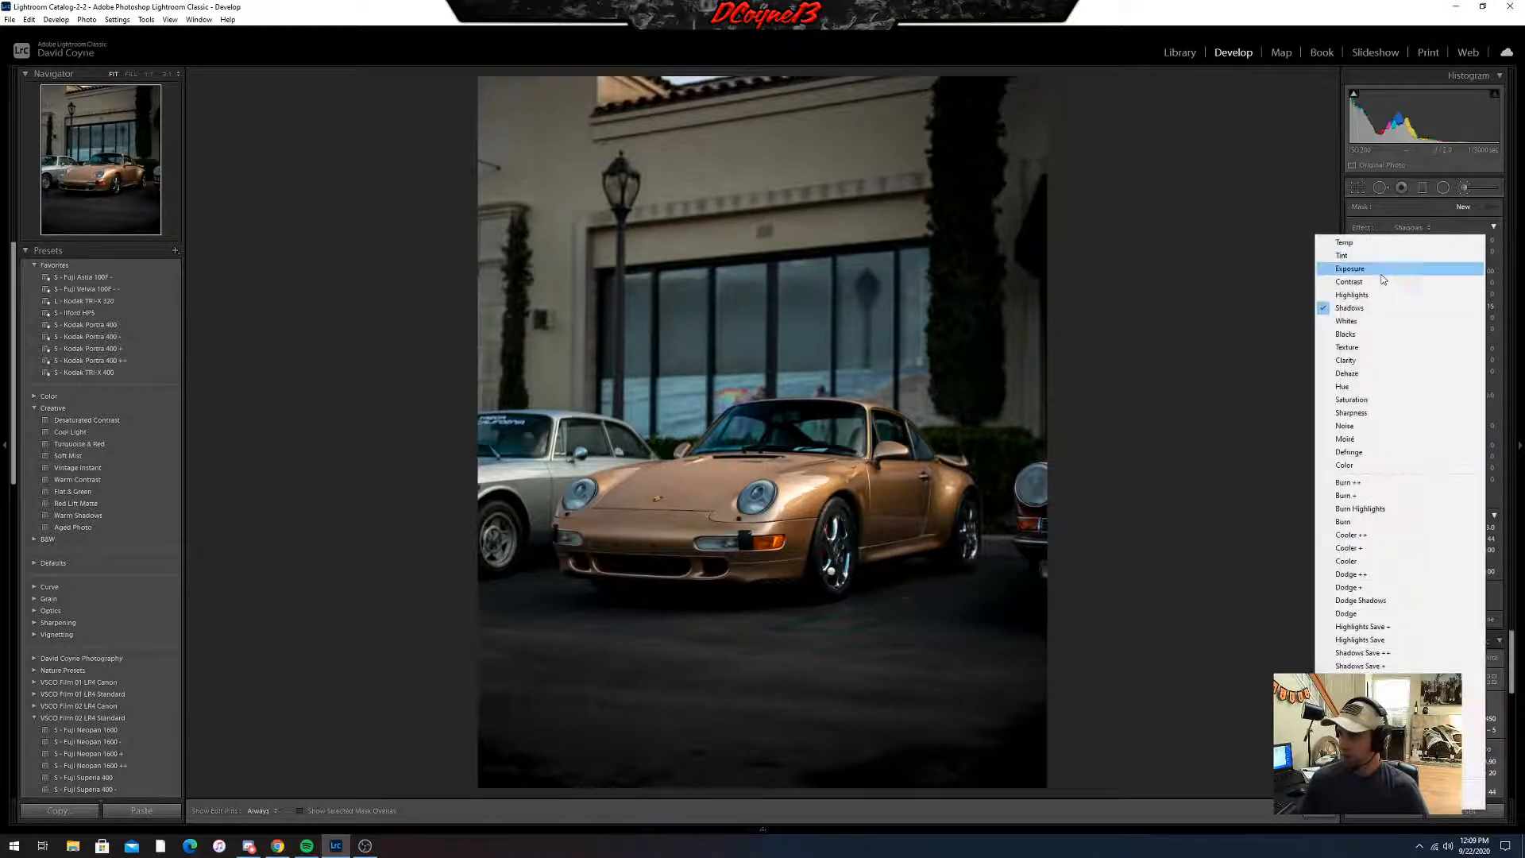
click(1370, 302)
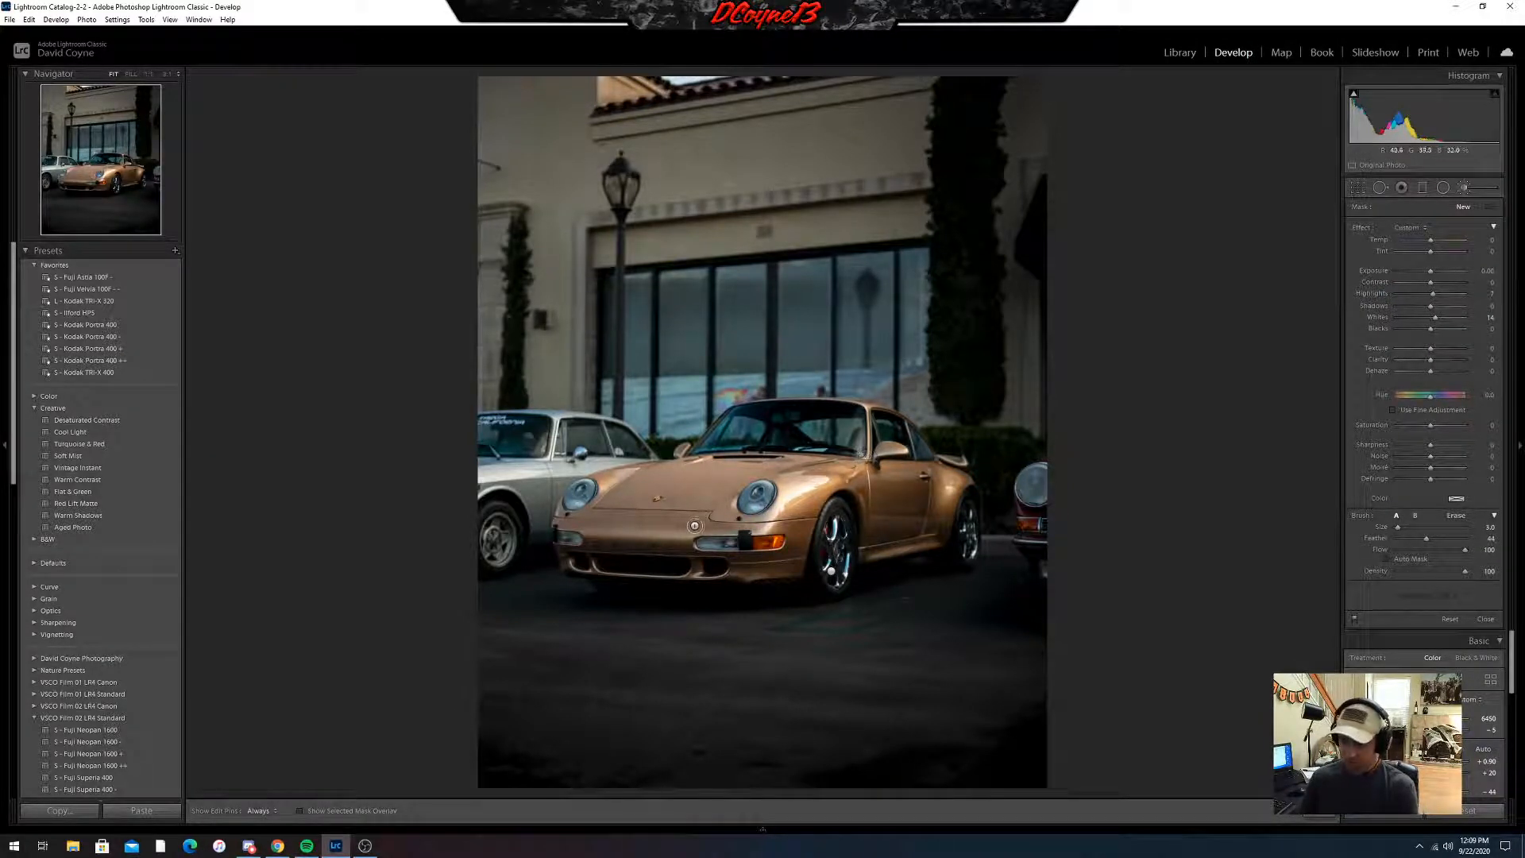
scroll(695, 524, up, 3)
scroll(695, 524, up, 3)
key(h)
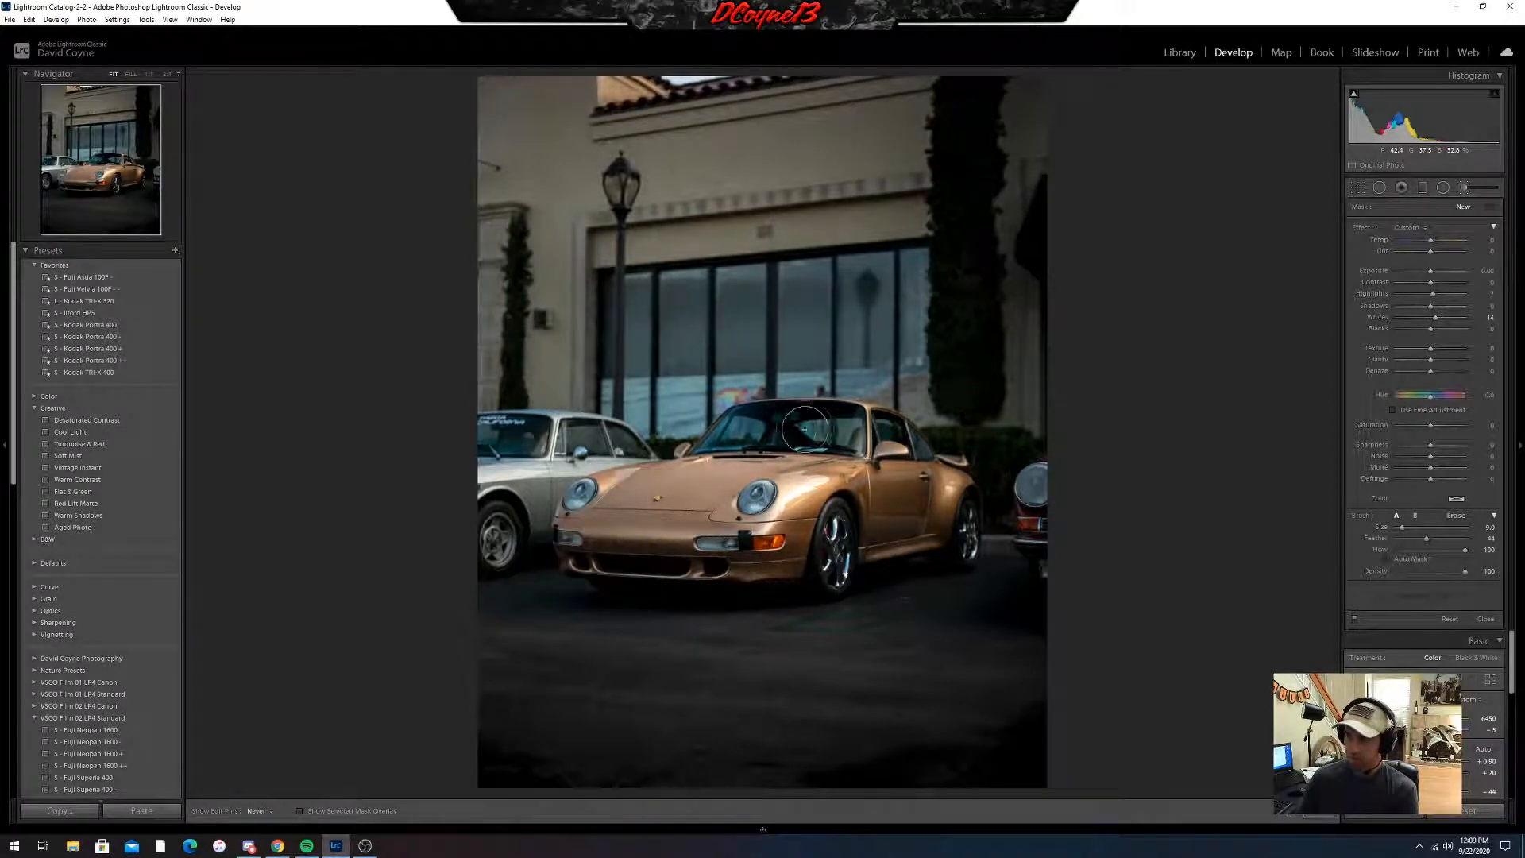
- Paint the brightening brush over the gold car's body and erase the spill near the rear wheel and lower side
mouse_move(942, 479)
mouse_down()
mouse_move(827, 492)
mouse_move(767, 541)
mouse_move(828, 546)
mouse_up()
scroll(834, 564, down, 3)
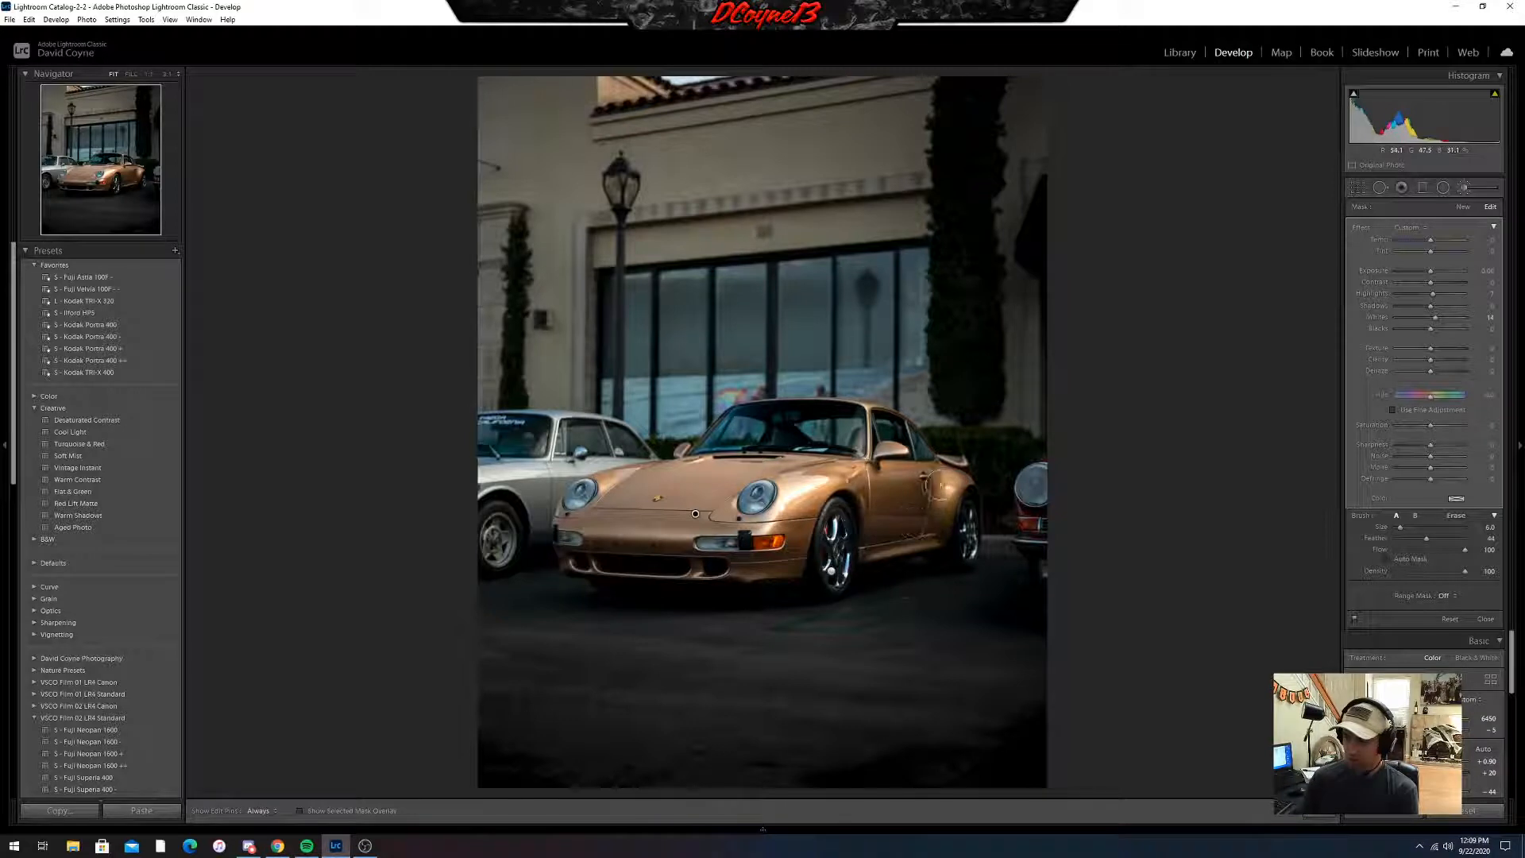
key(h)
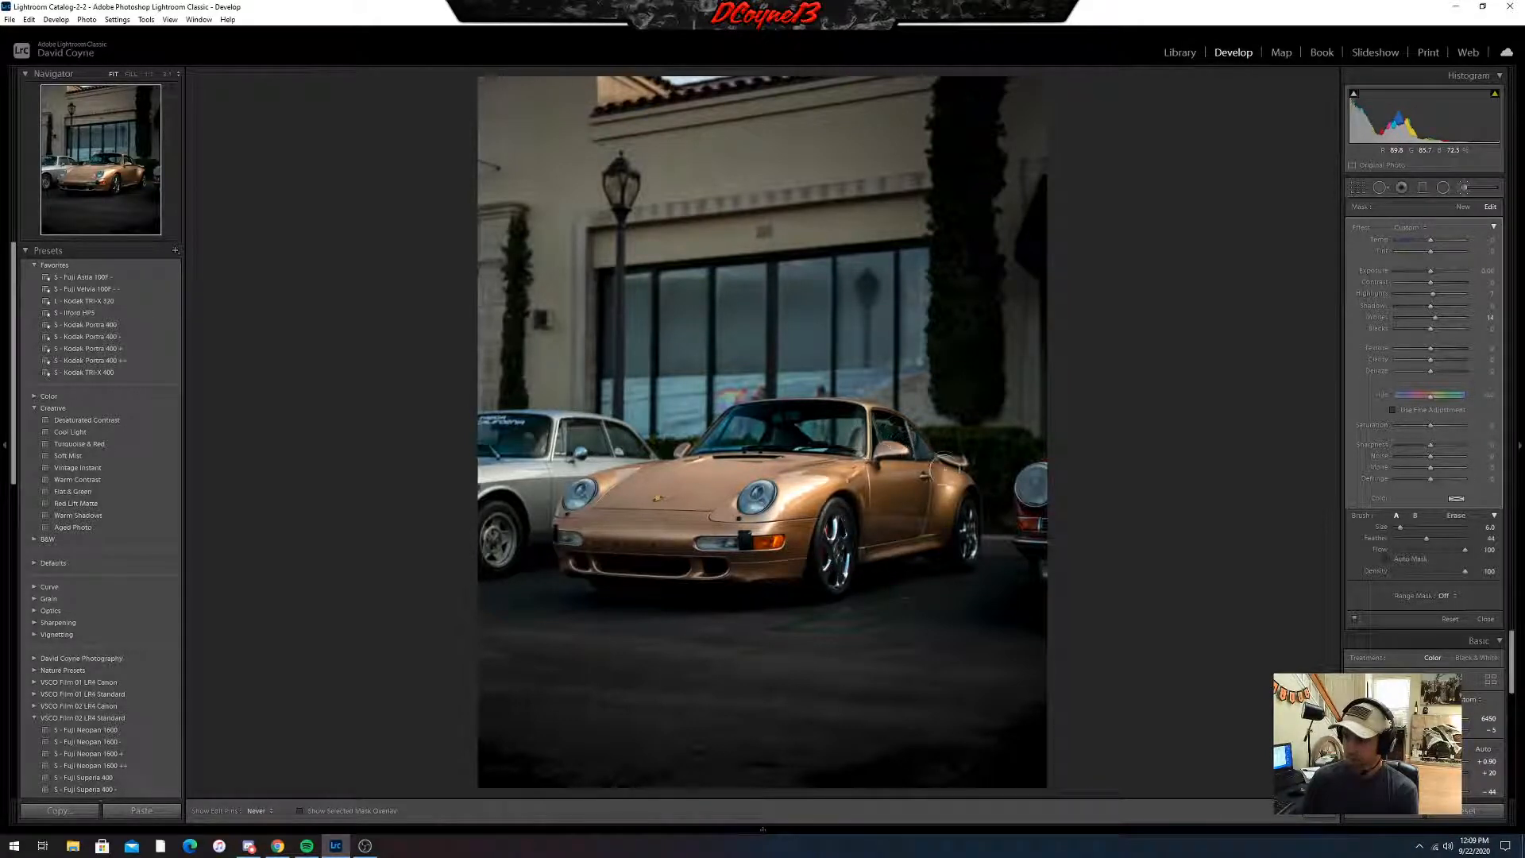
key(h)
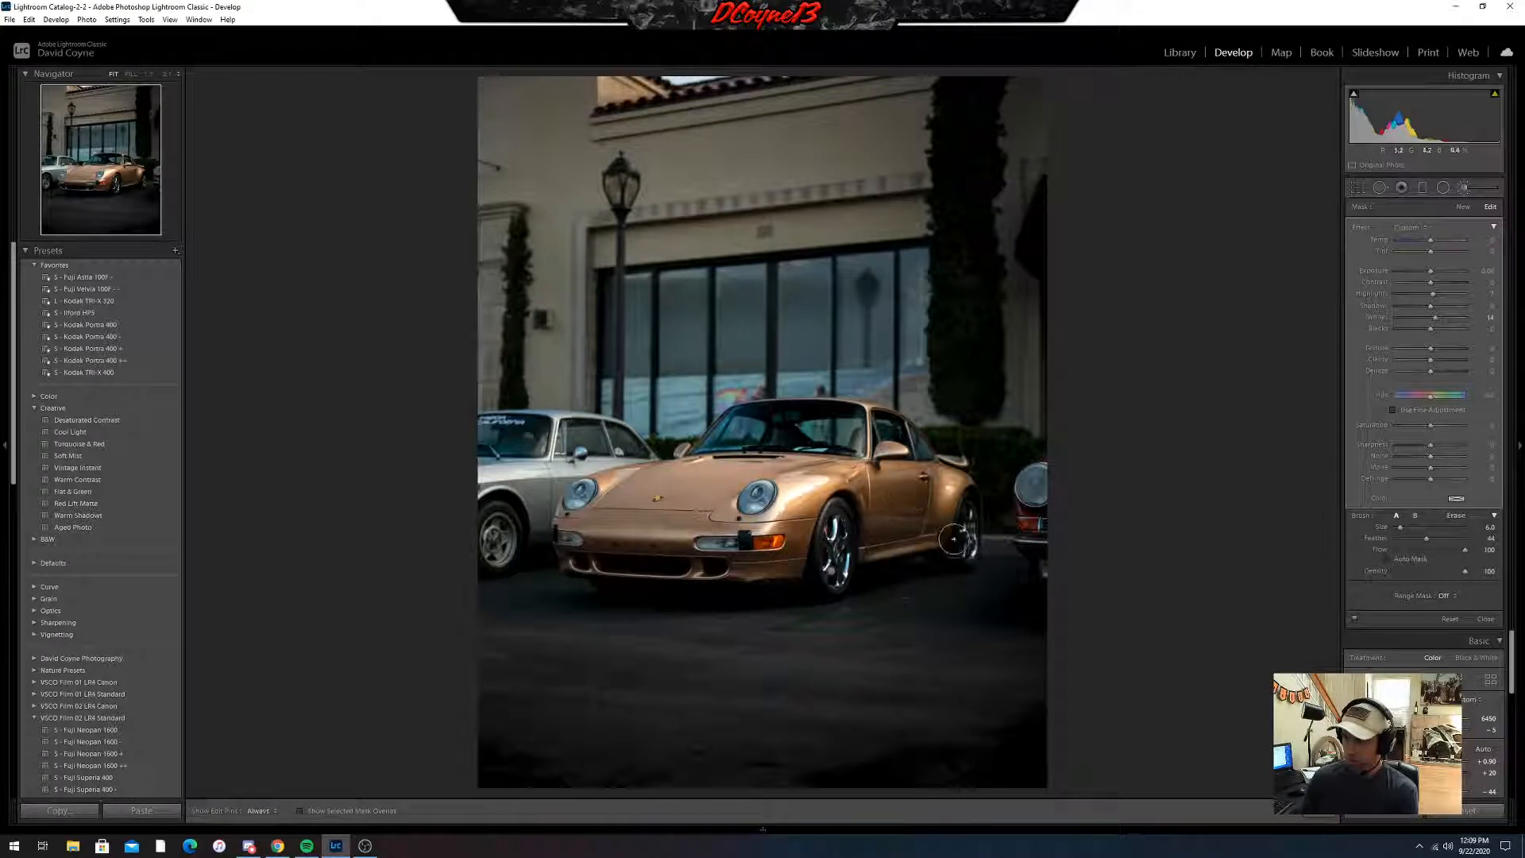
key(alt)
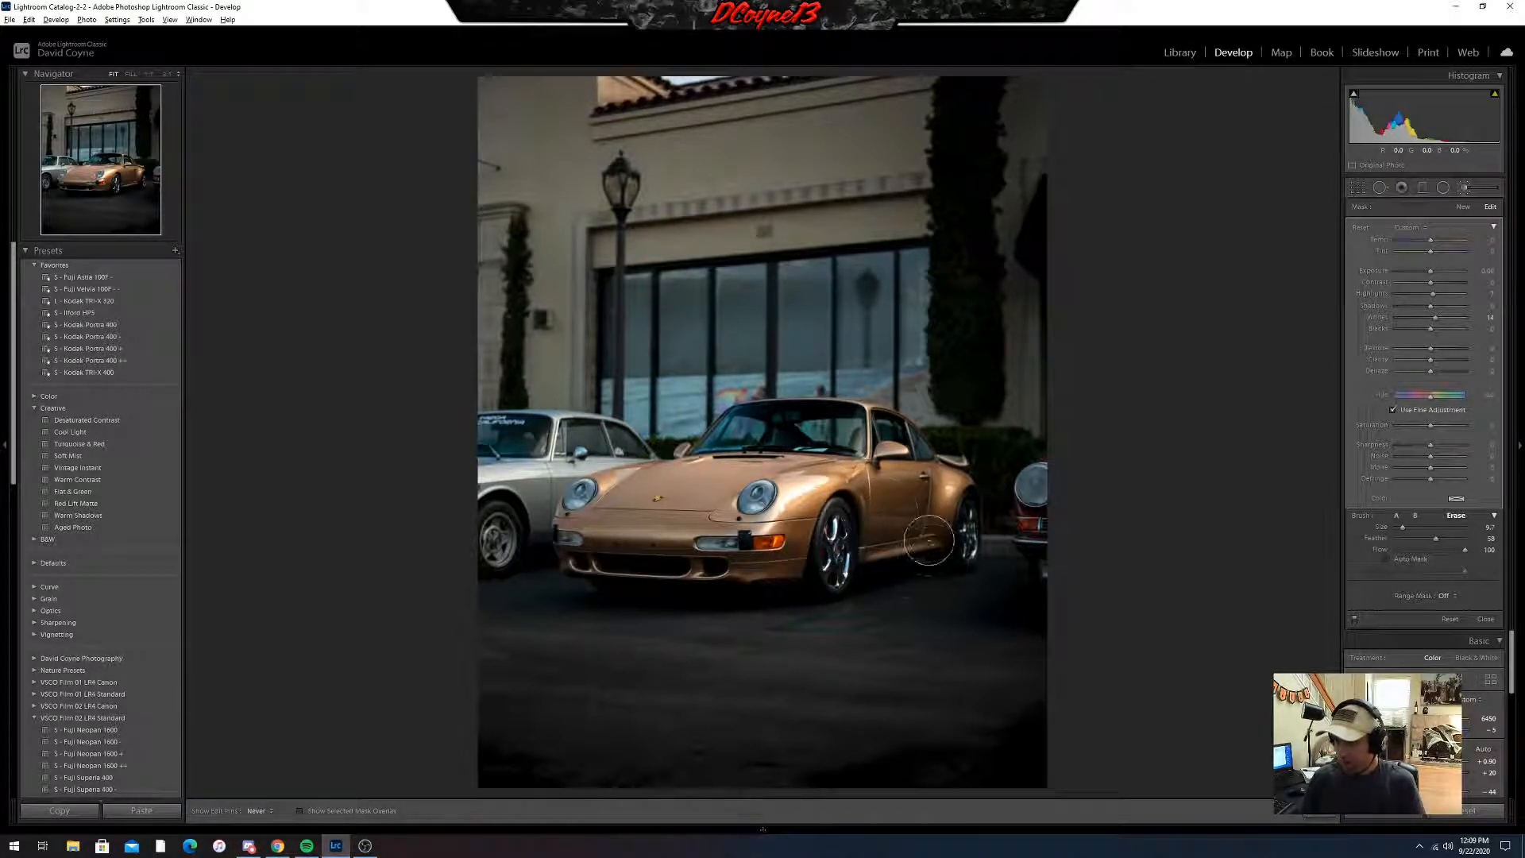
key(h)
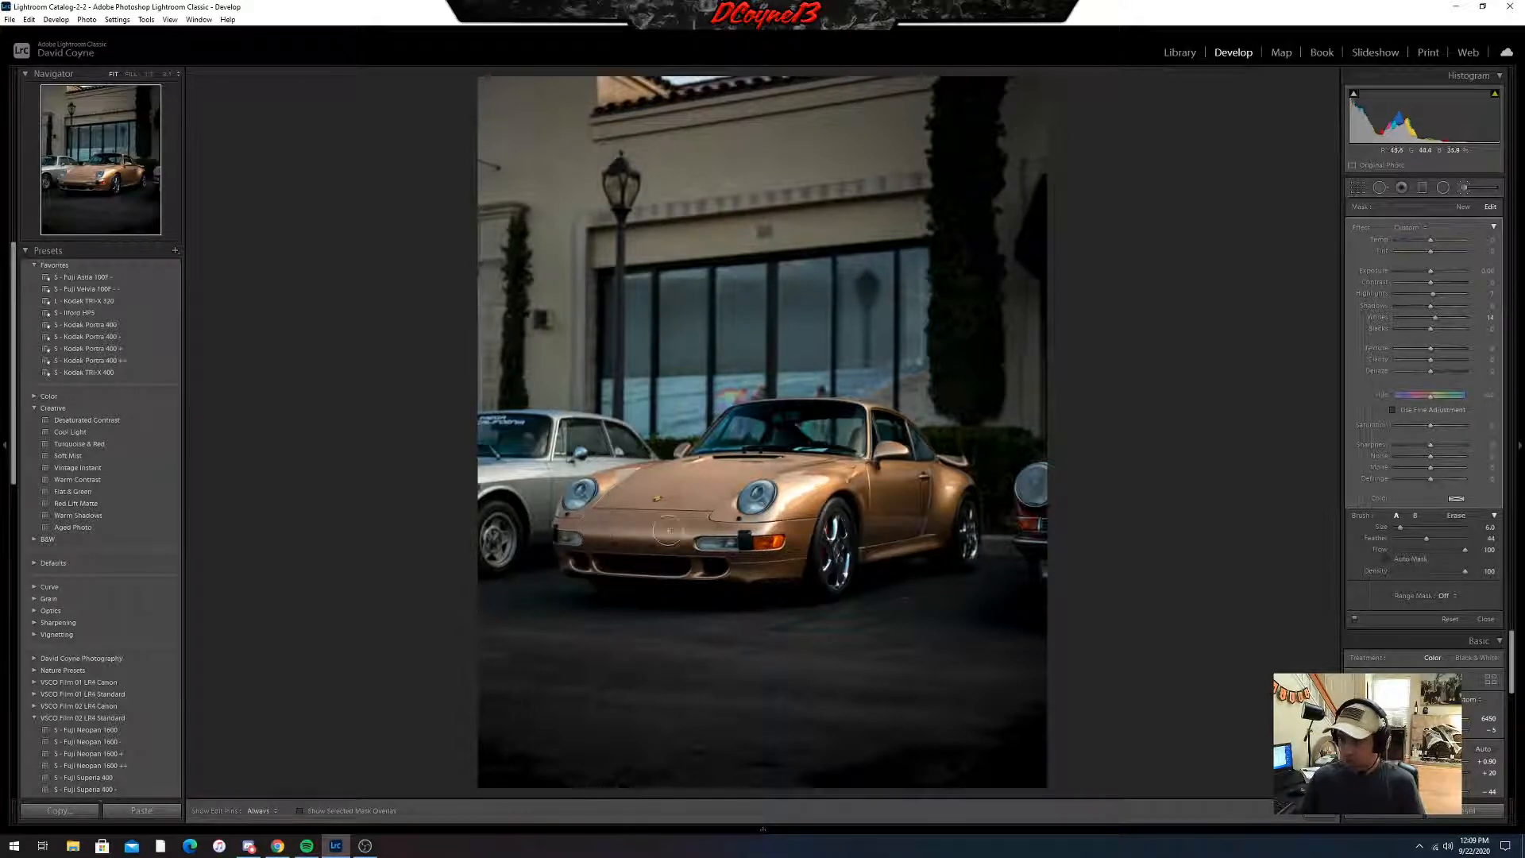
key(alt)
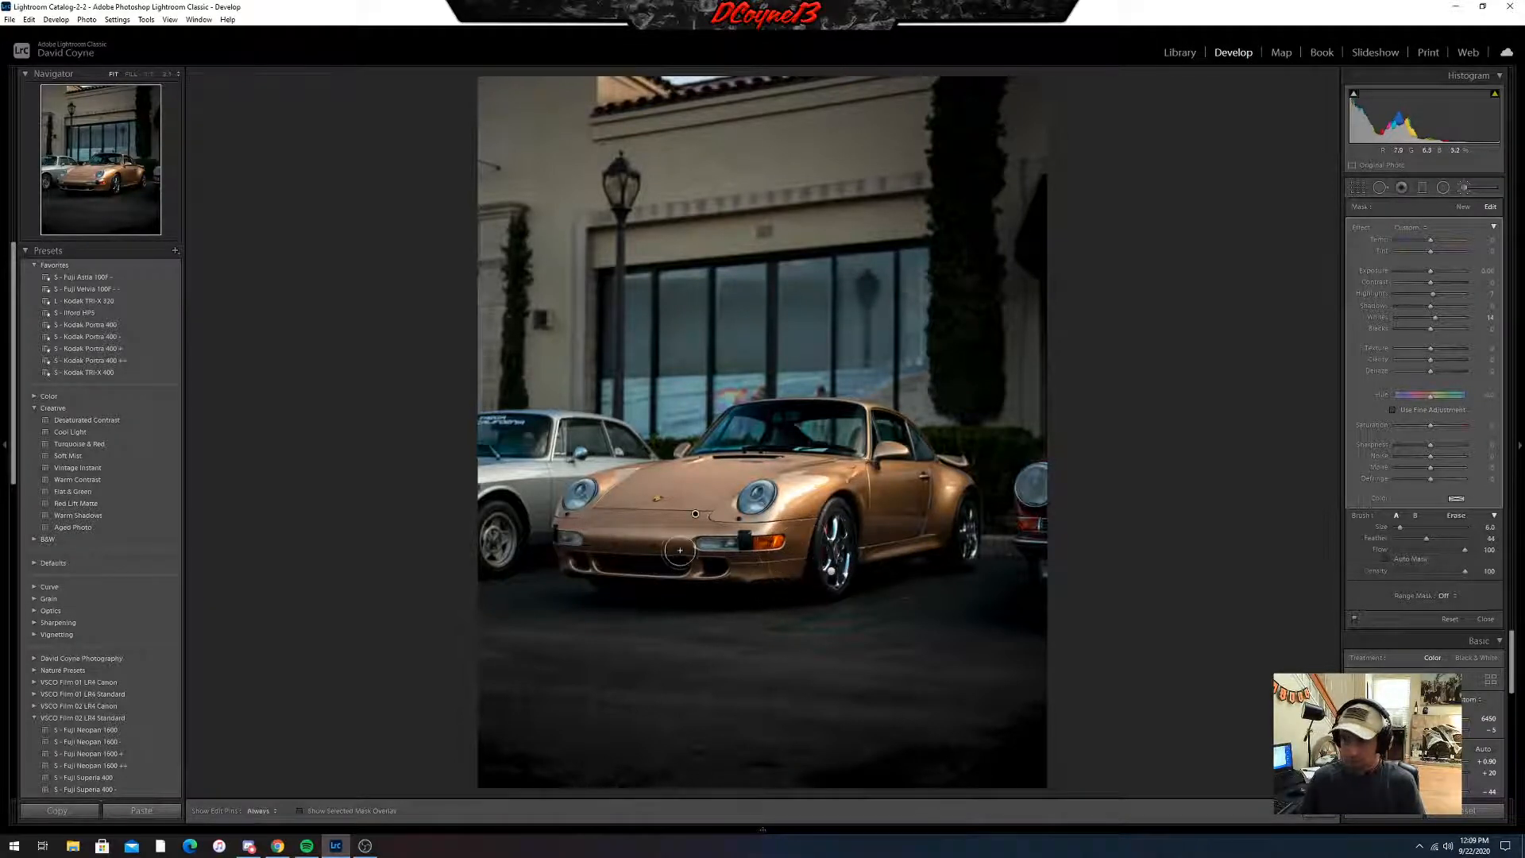
key(h)
- Check the body brush's mask overlay, raise the brush's whites further, and finish the adjustment
click(301, 811)
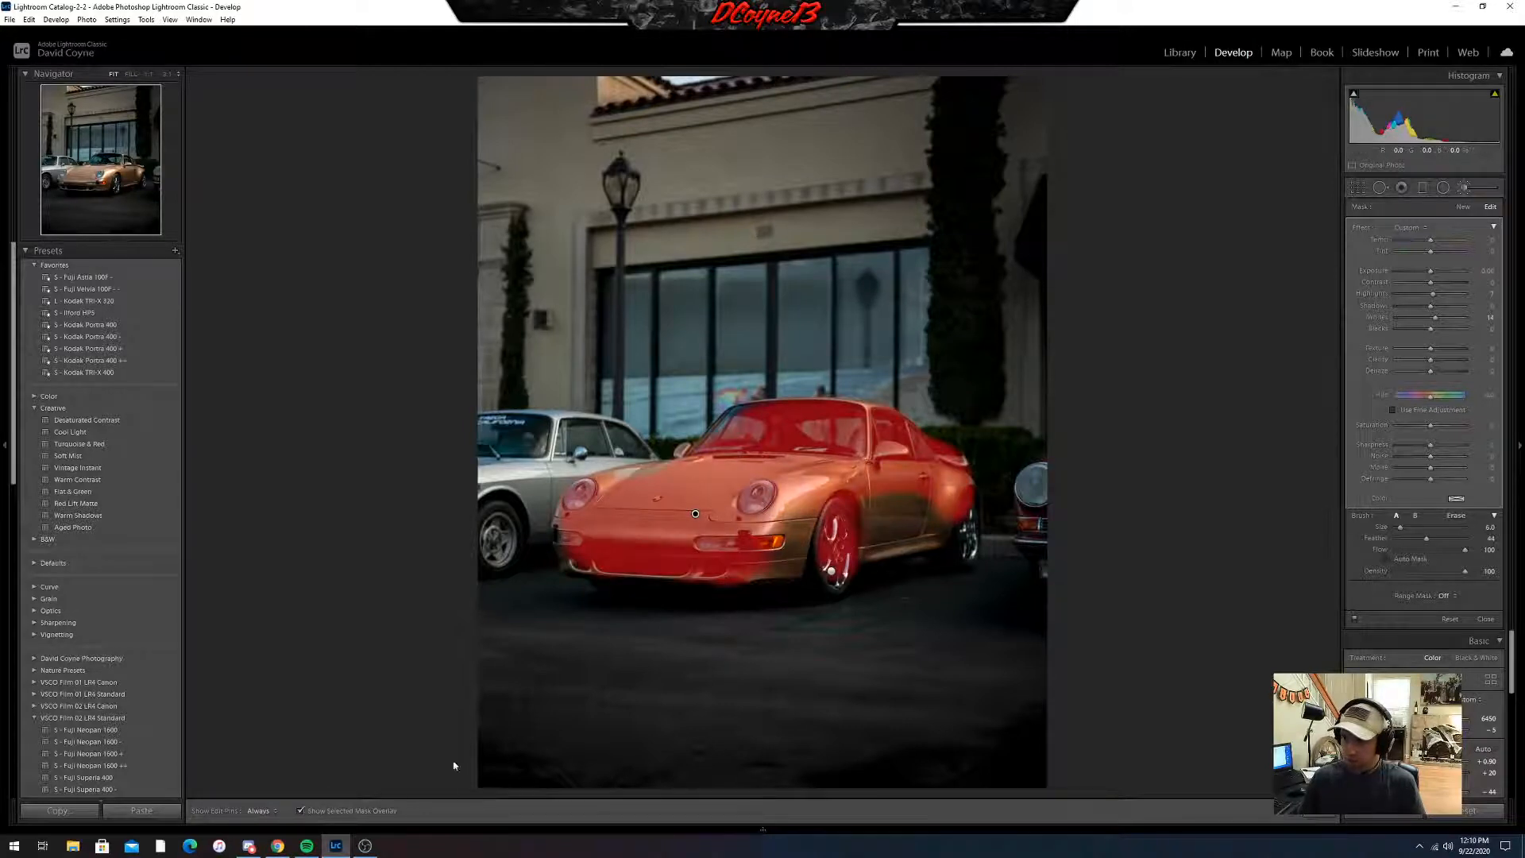
click(300, 811)
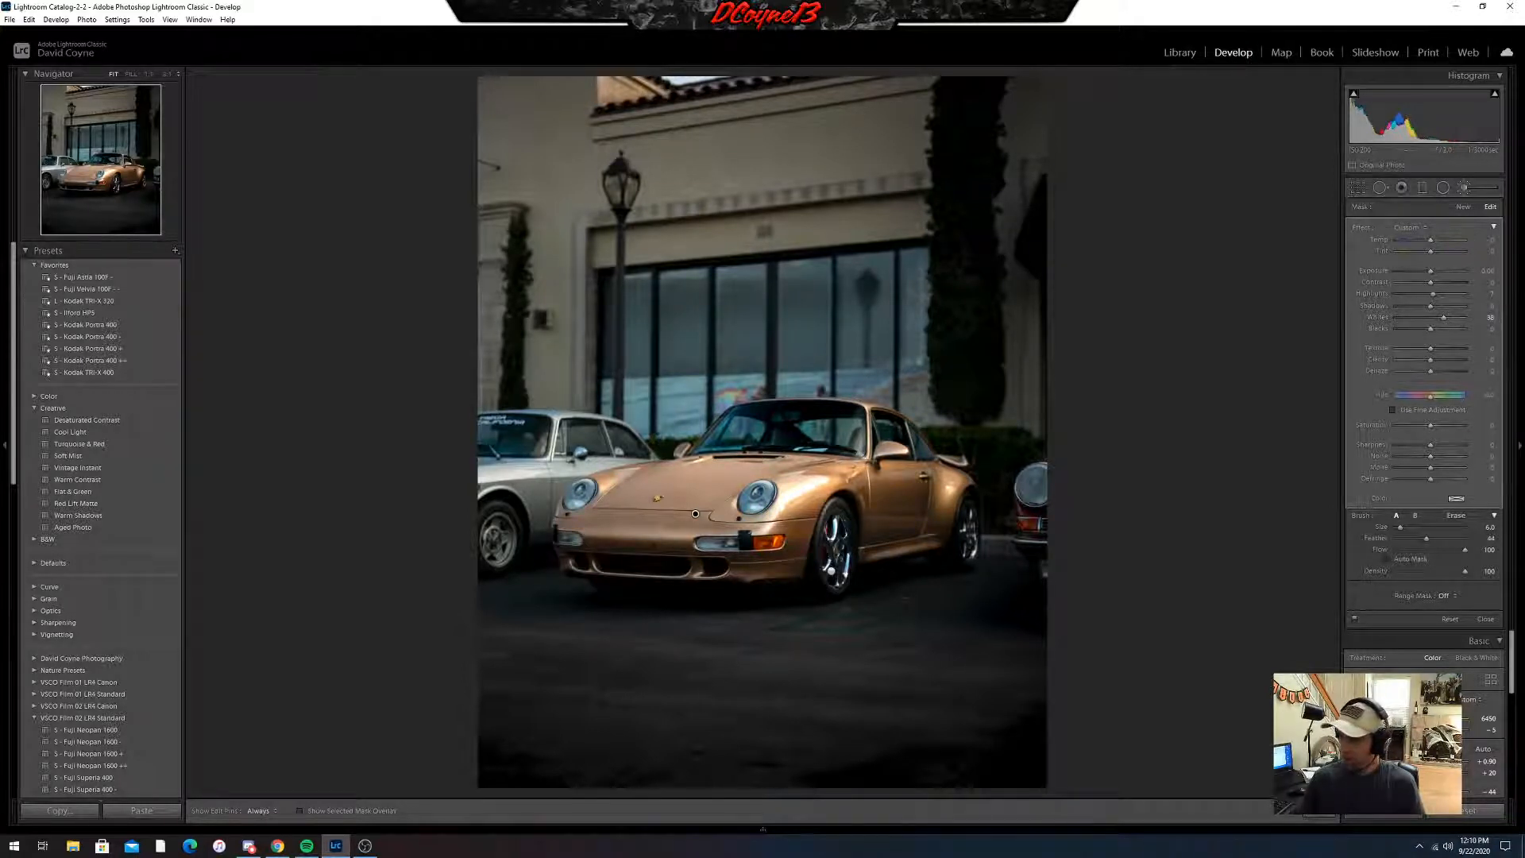
key(k)
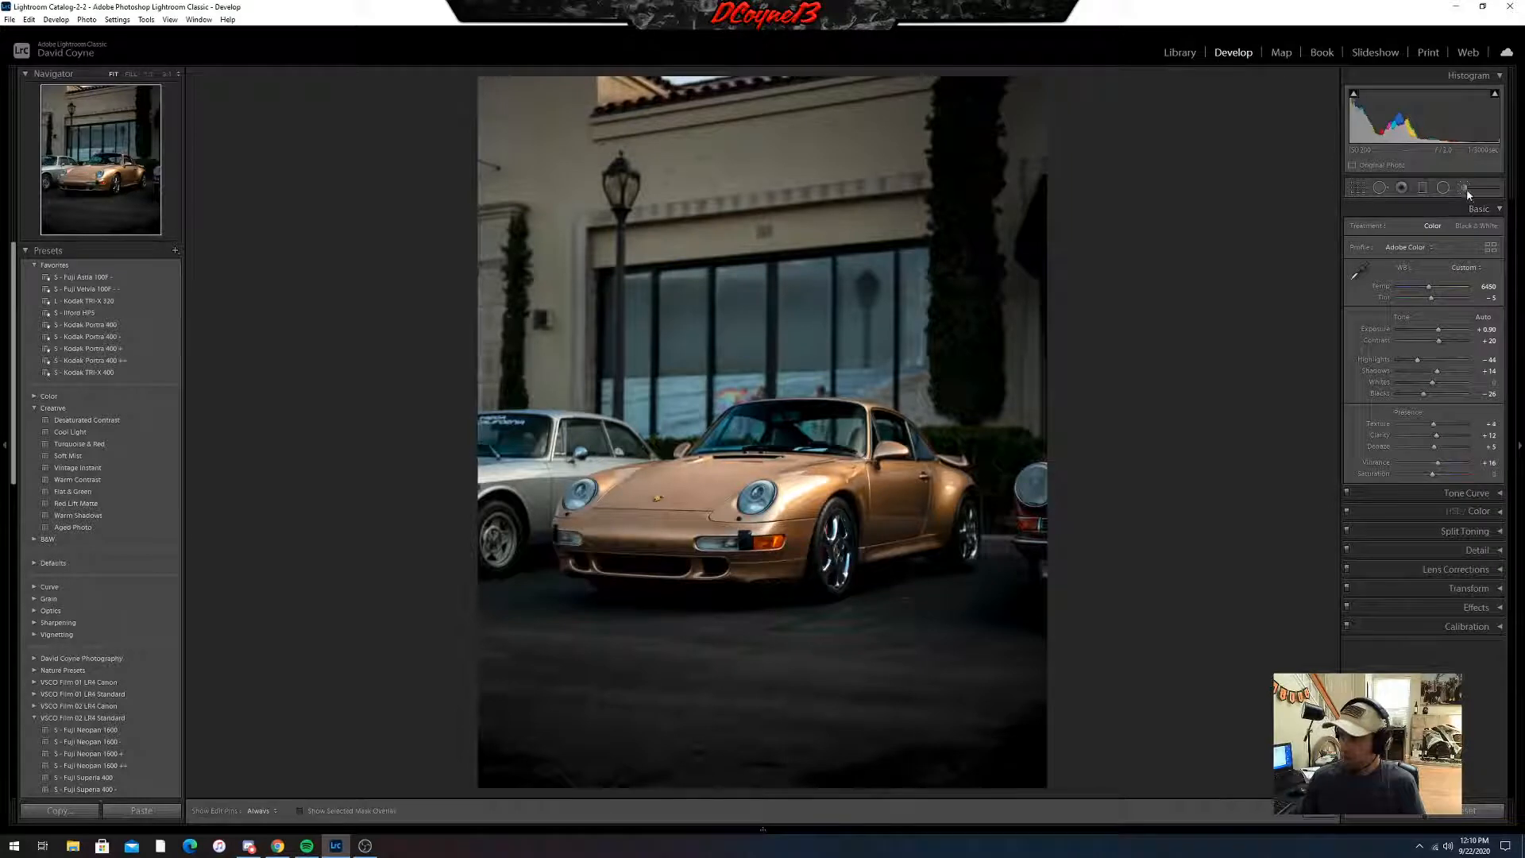
- Select the wheels' brush adjustment, check its mask overlay, and set its whites to 38
click(1466, 188)
mouse_move(1483, 320)
mouse_down()
mouse_move(1482, 294)
mouse_move(1493, 309)
mouse_up()
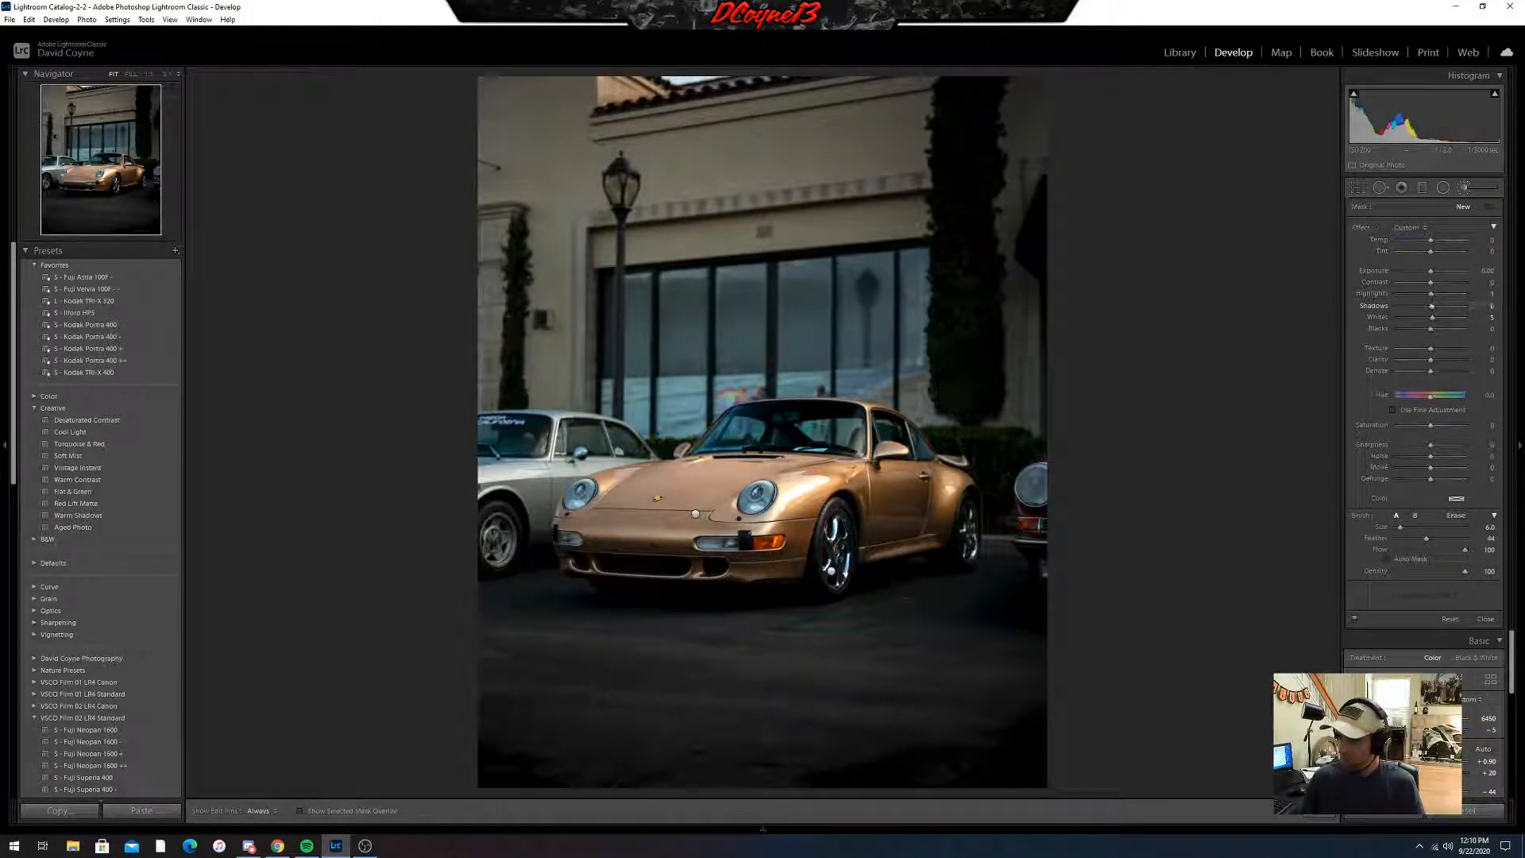
click(832, 574)
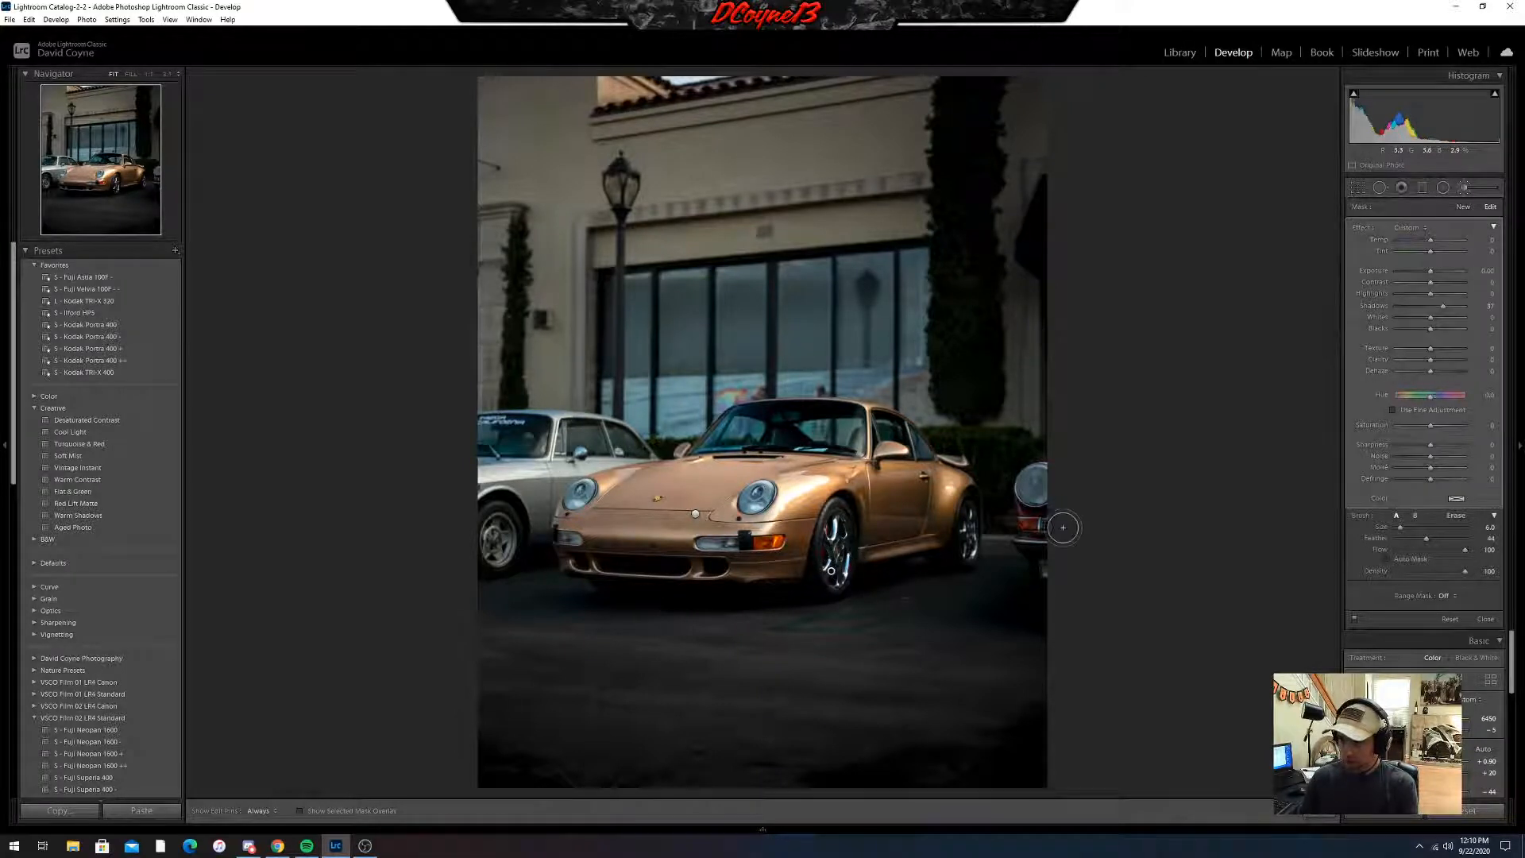
click(300, 811)
click(301, 811)
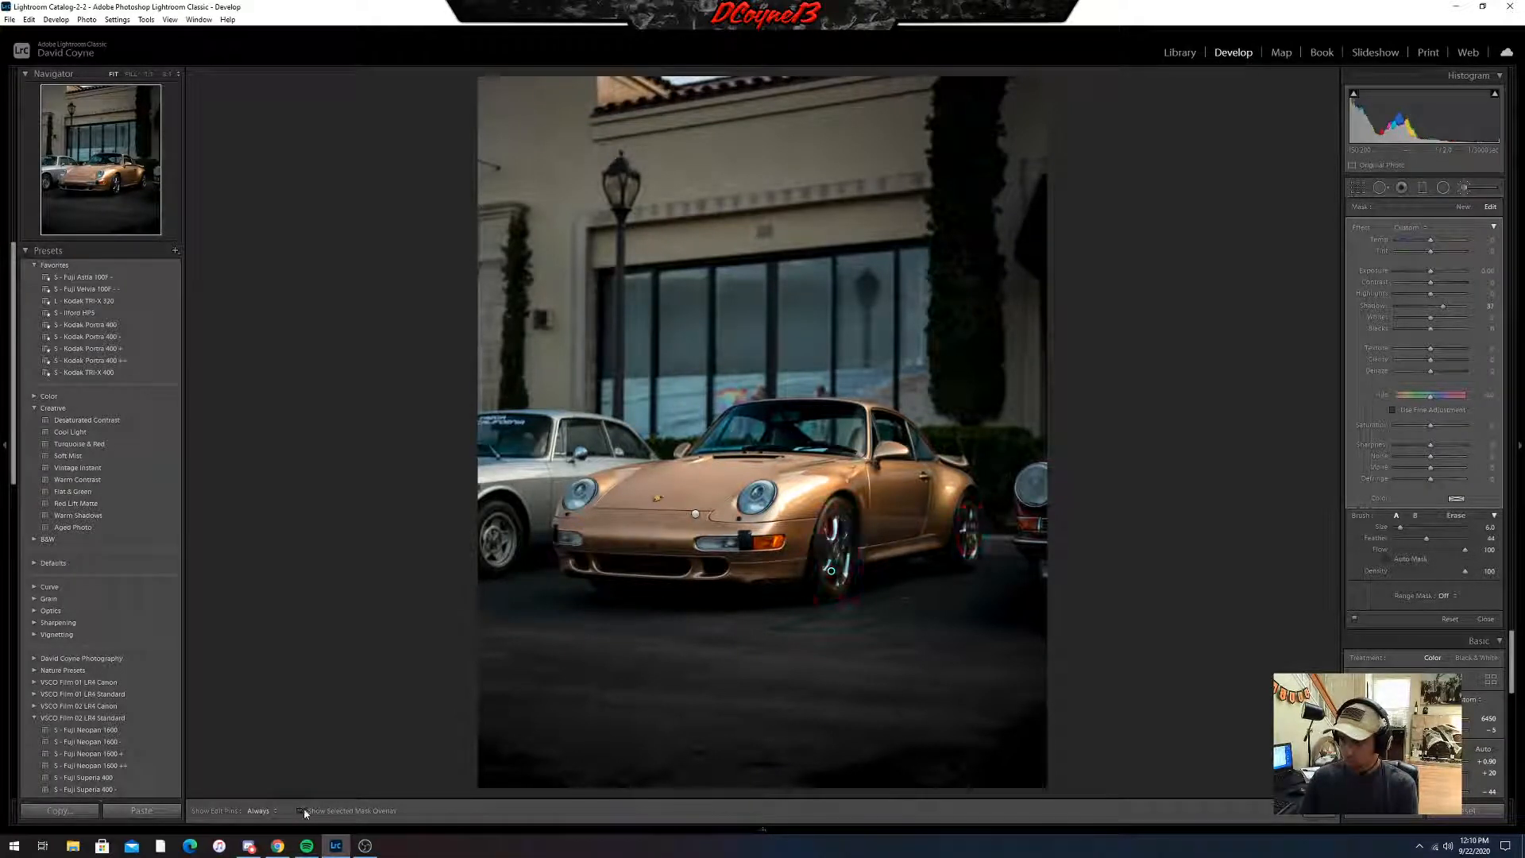
drag(1479, 318, 1486, 318)
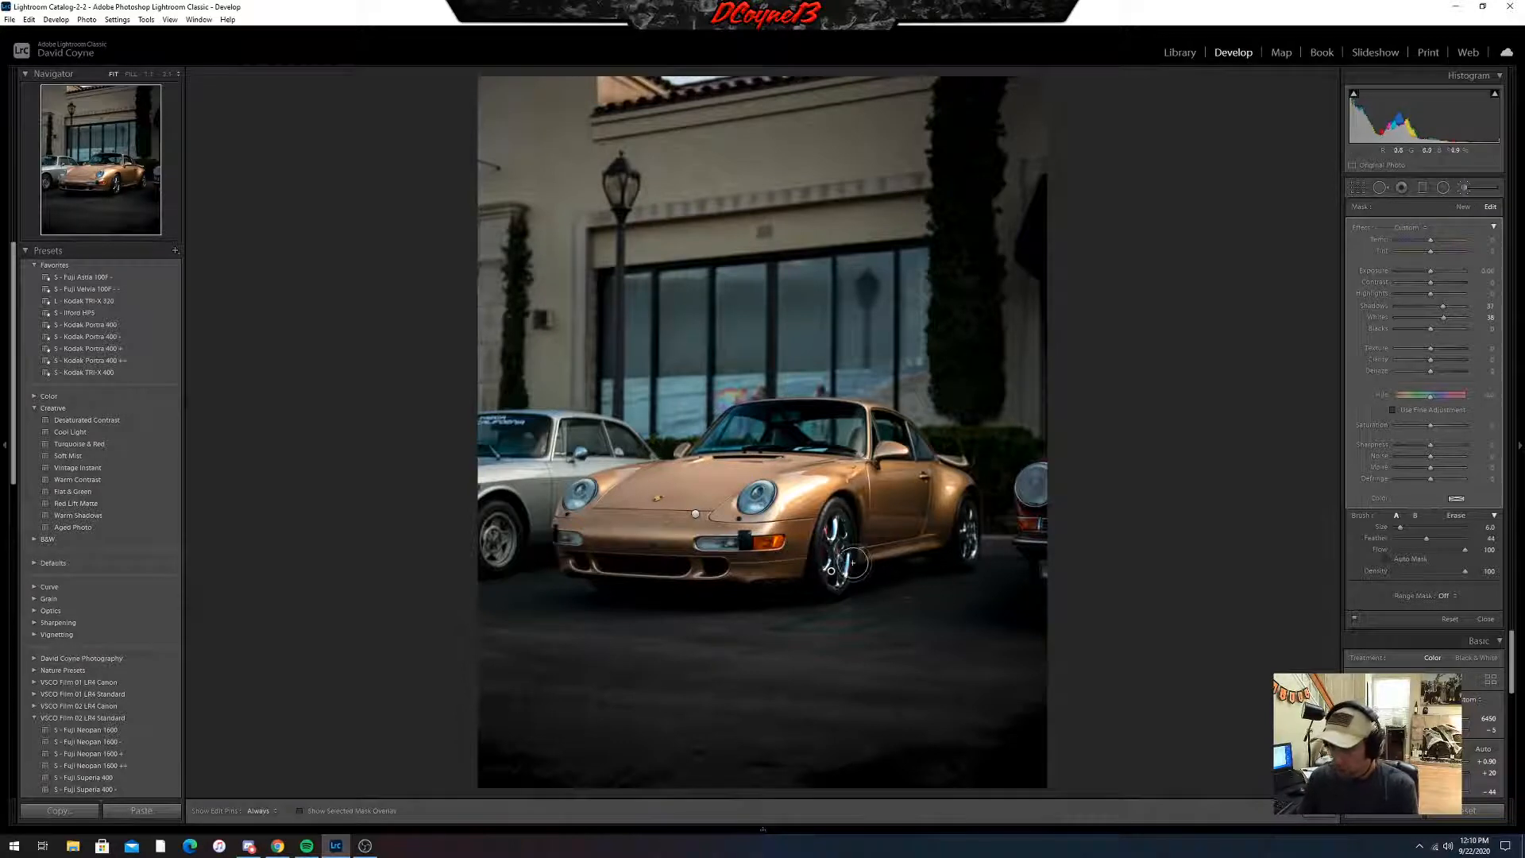
- Set the wheel brush's temperature to 4 while judging the wheels up close, and finish the adjustment
key(z)
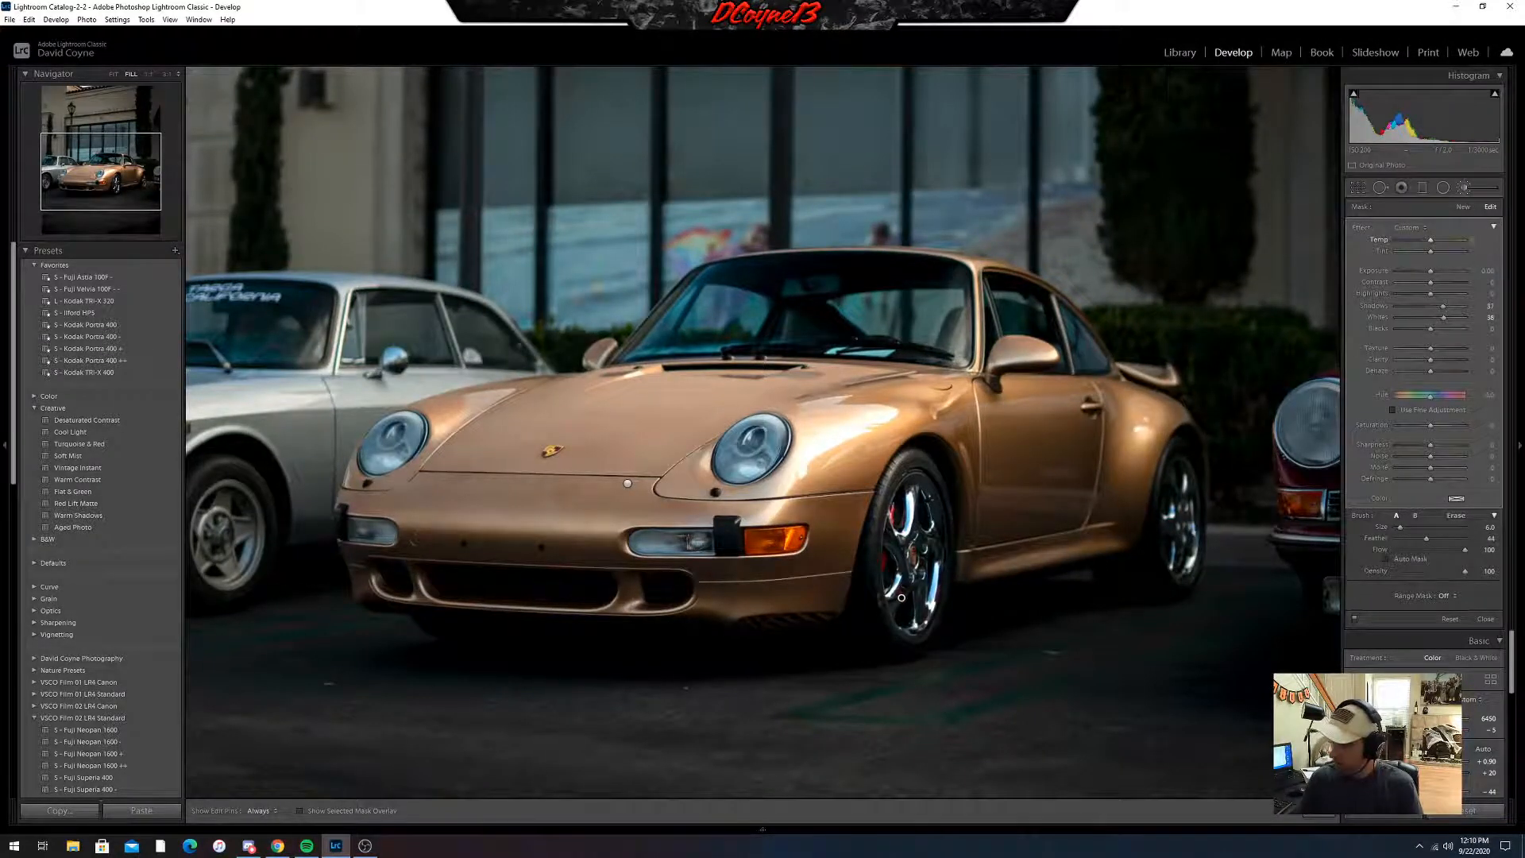
drag(1431, 240, 1435, 239)
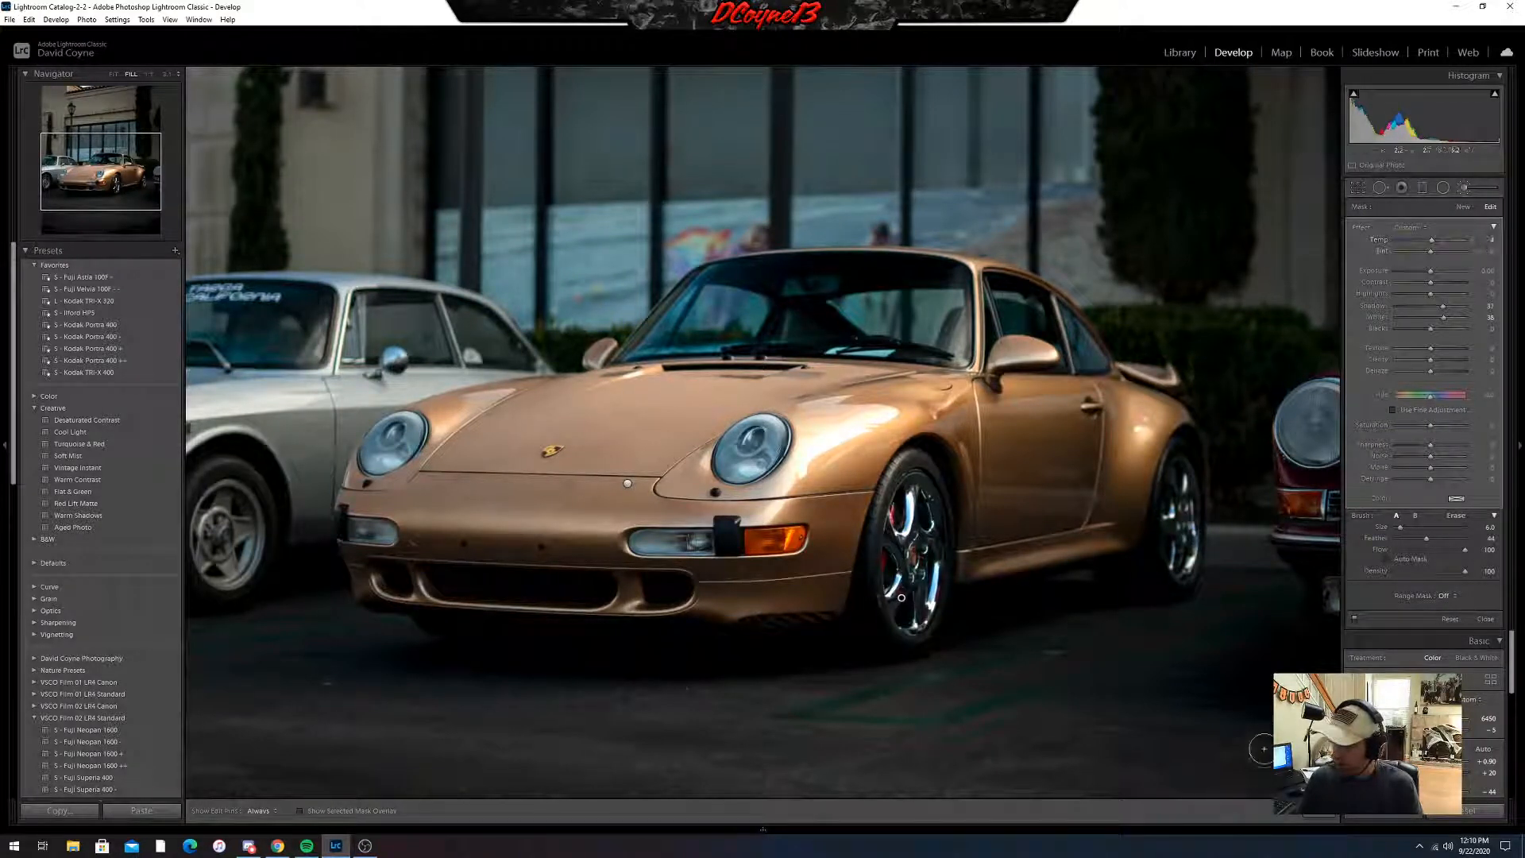
key(k)
- Examine the gold car's front wheel, headlights and hood up close and compare them with the whole photo
click(983, 578)
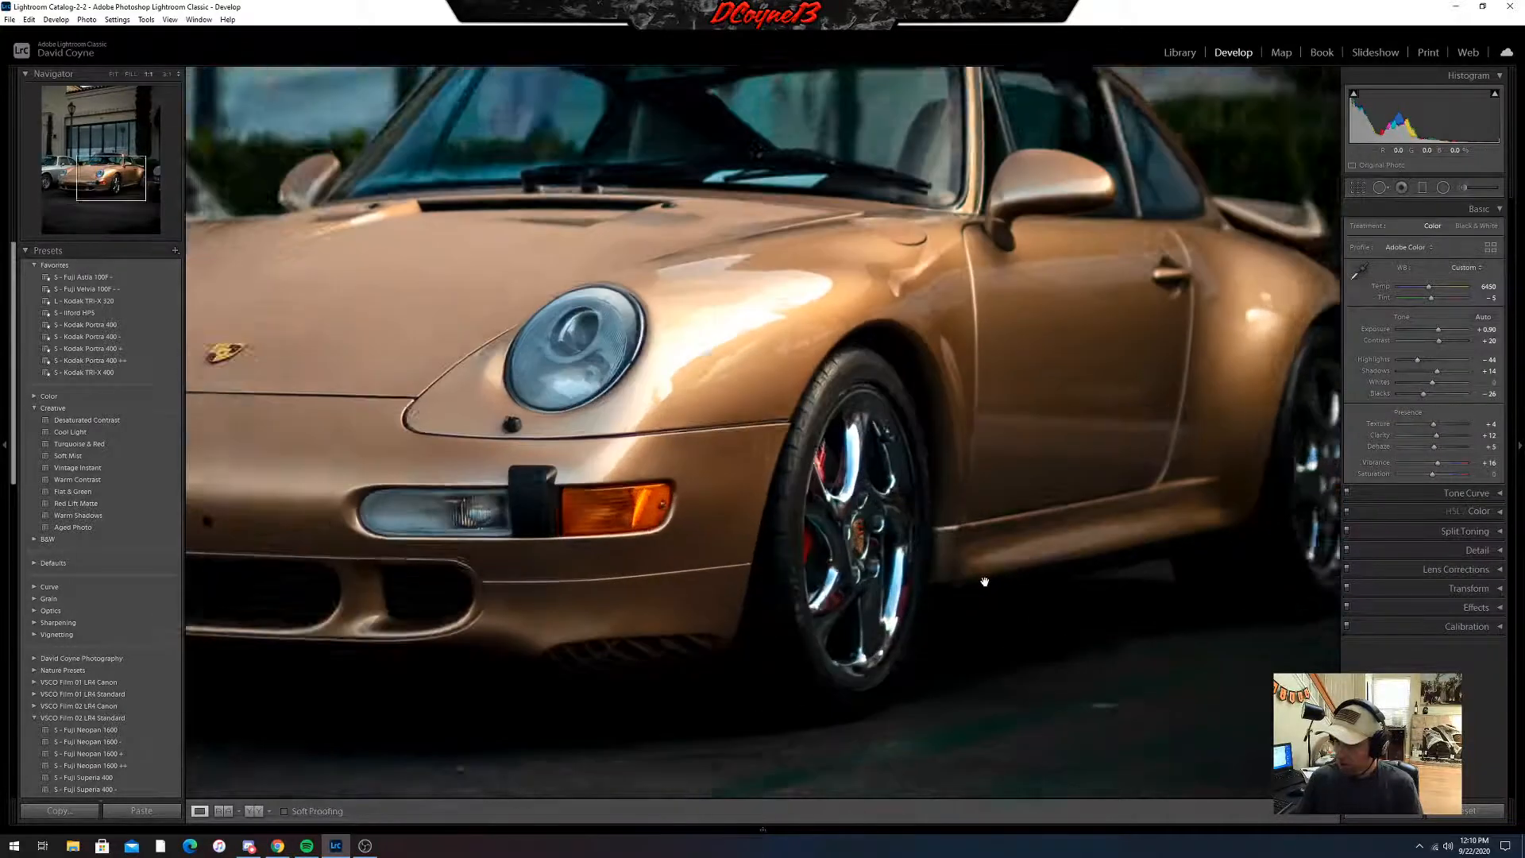
click(985, 582)
key(ctrl+minus)
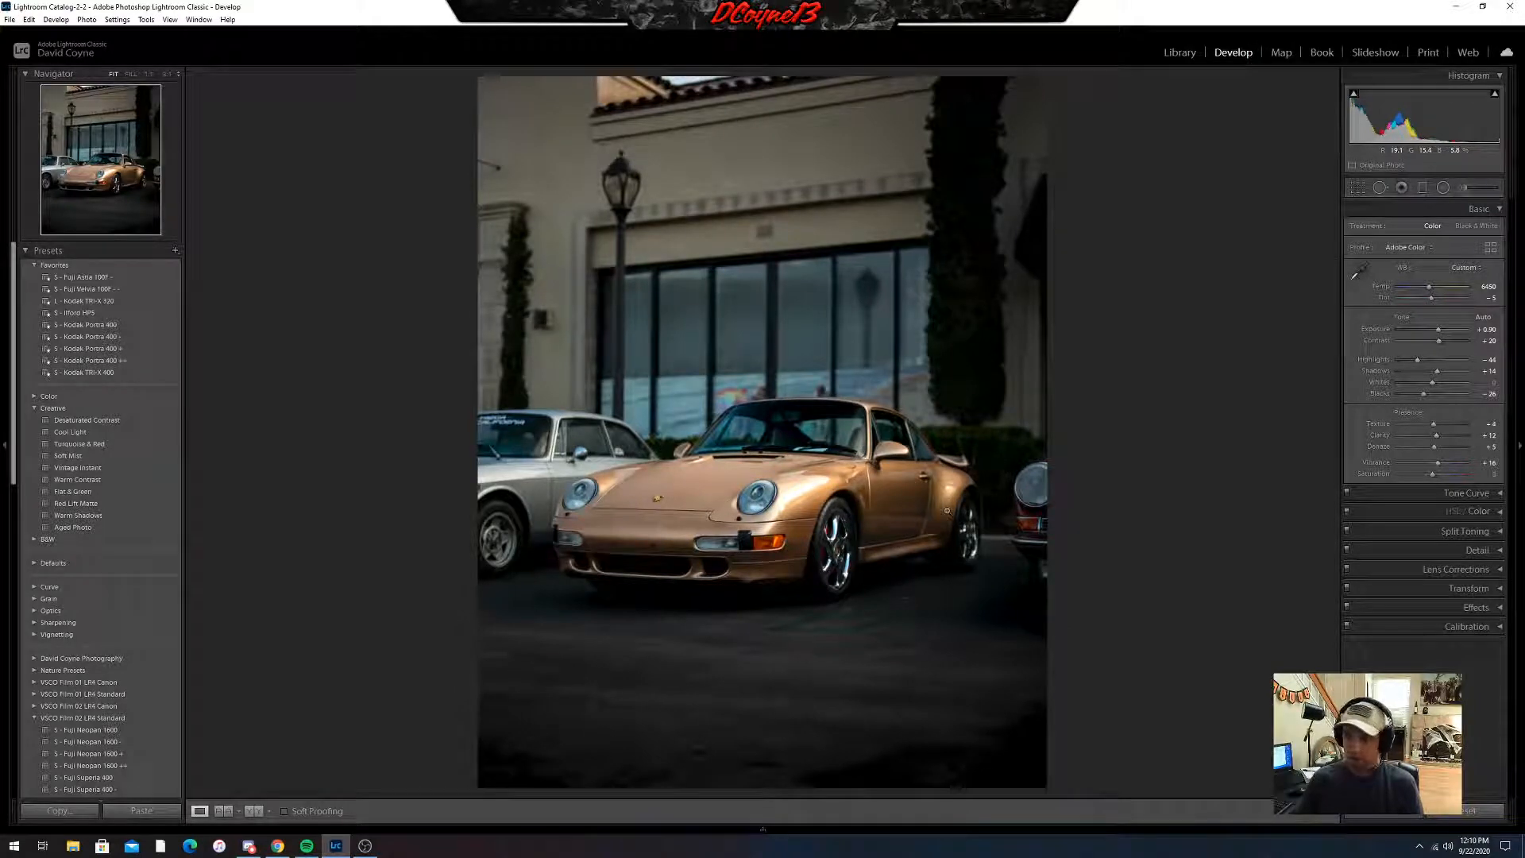
click(759, 499)
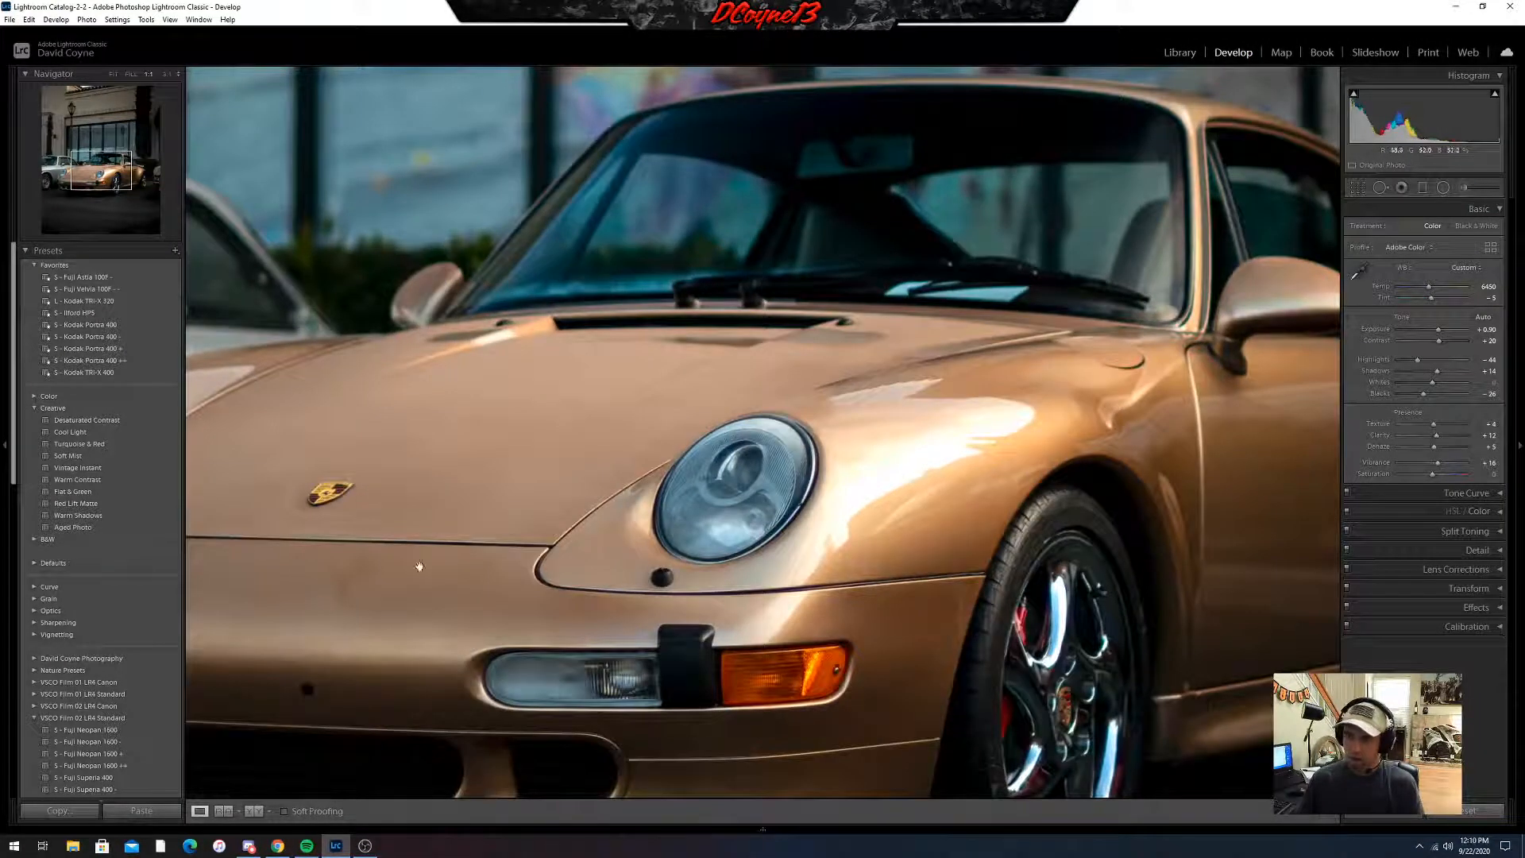
drag(490, 577, 998, 504)
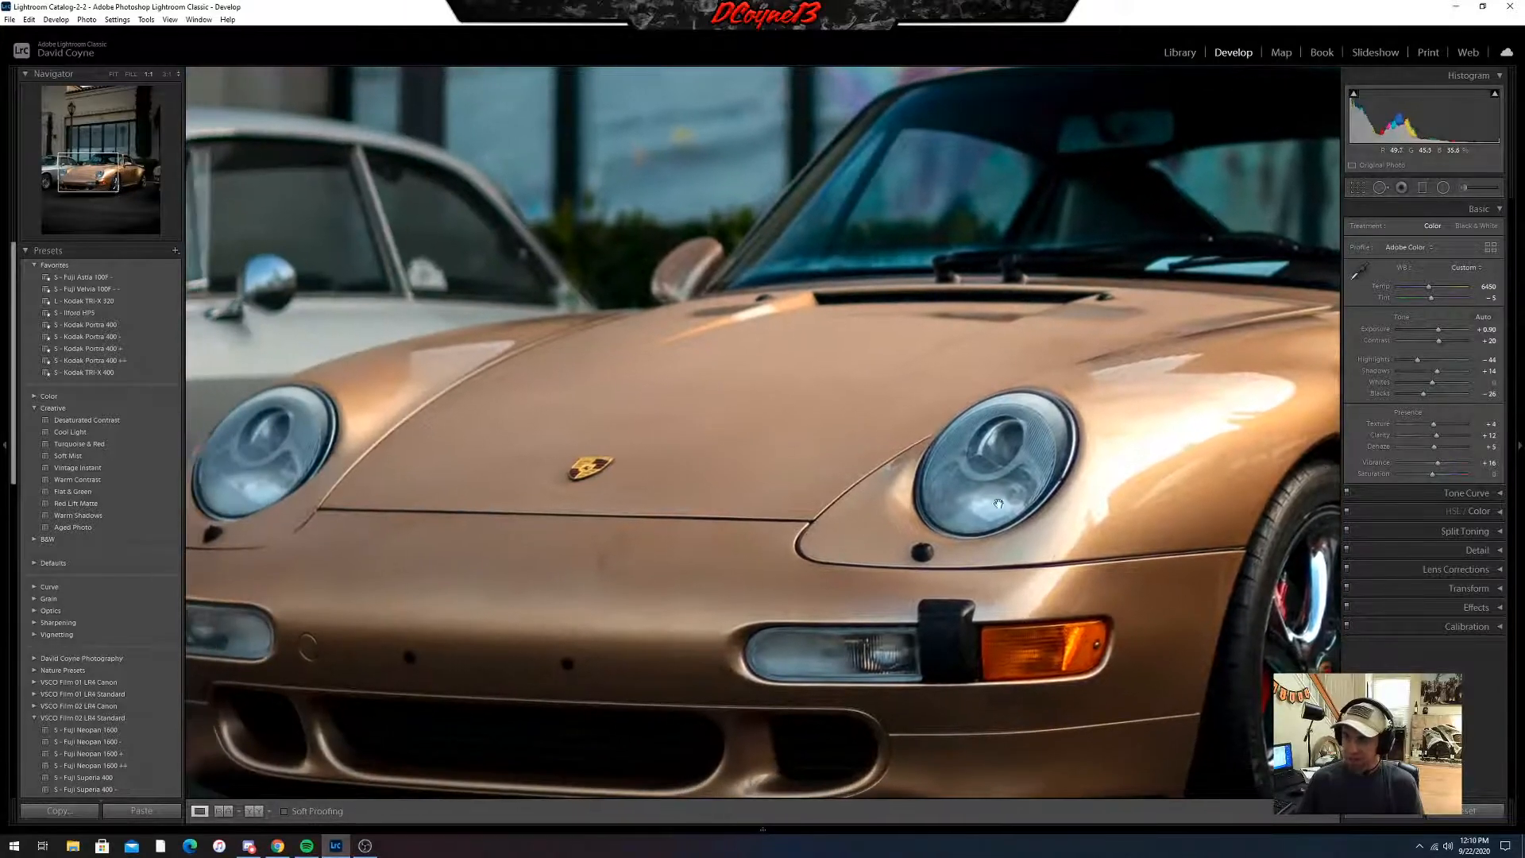
- Examine the gold car's front up close, and compare the edited photo side by side with its original
drag(456, 598, 686, 578)
click(702, 550)
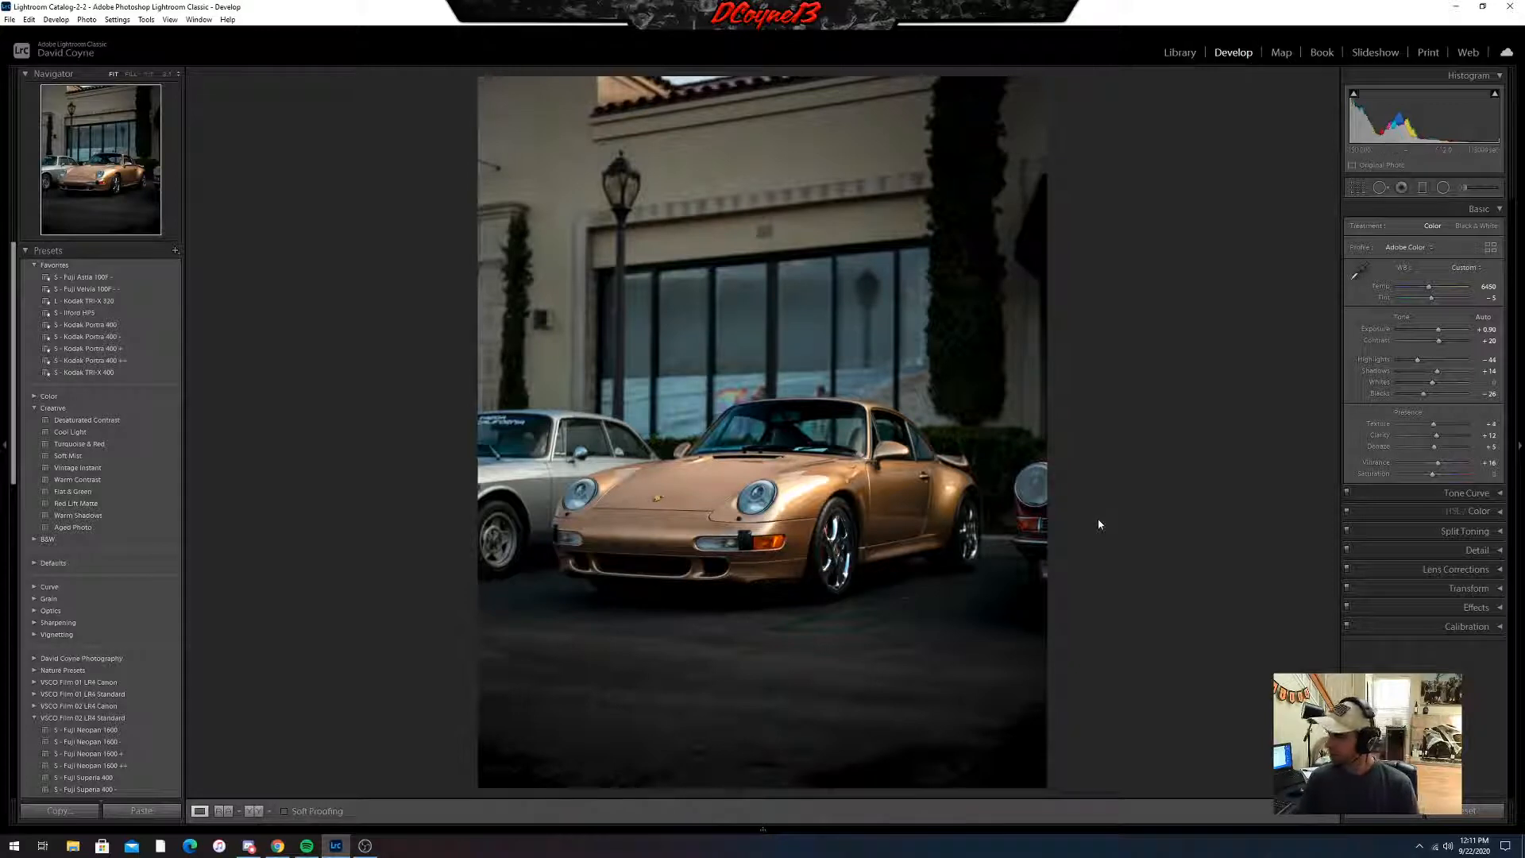
click(759, 829)
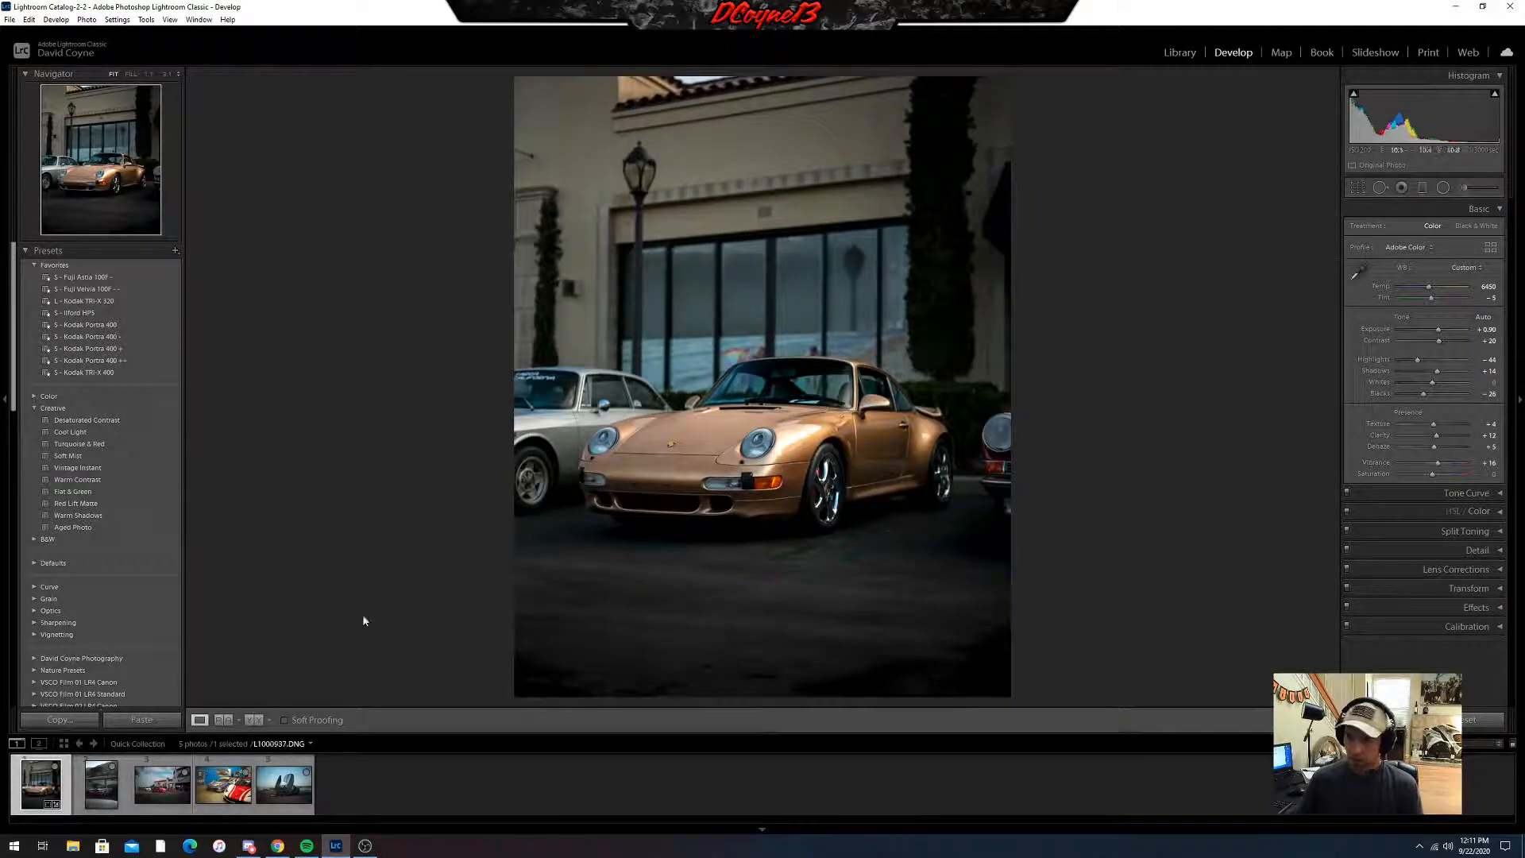
click(254, 720)
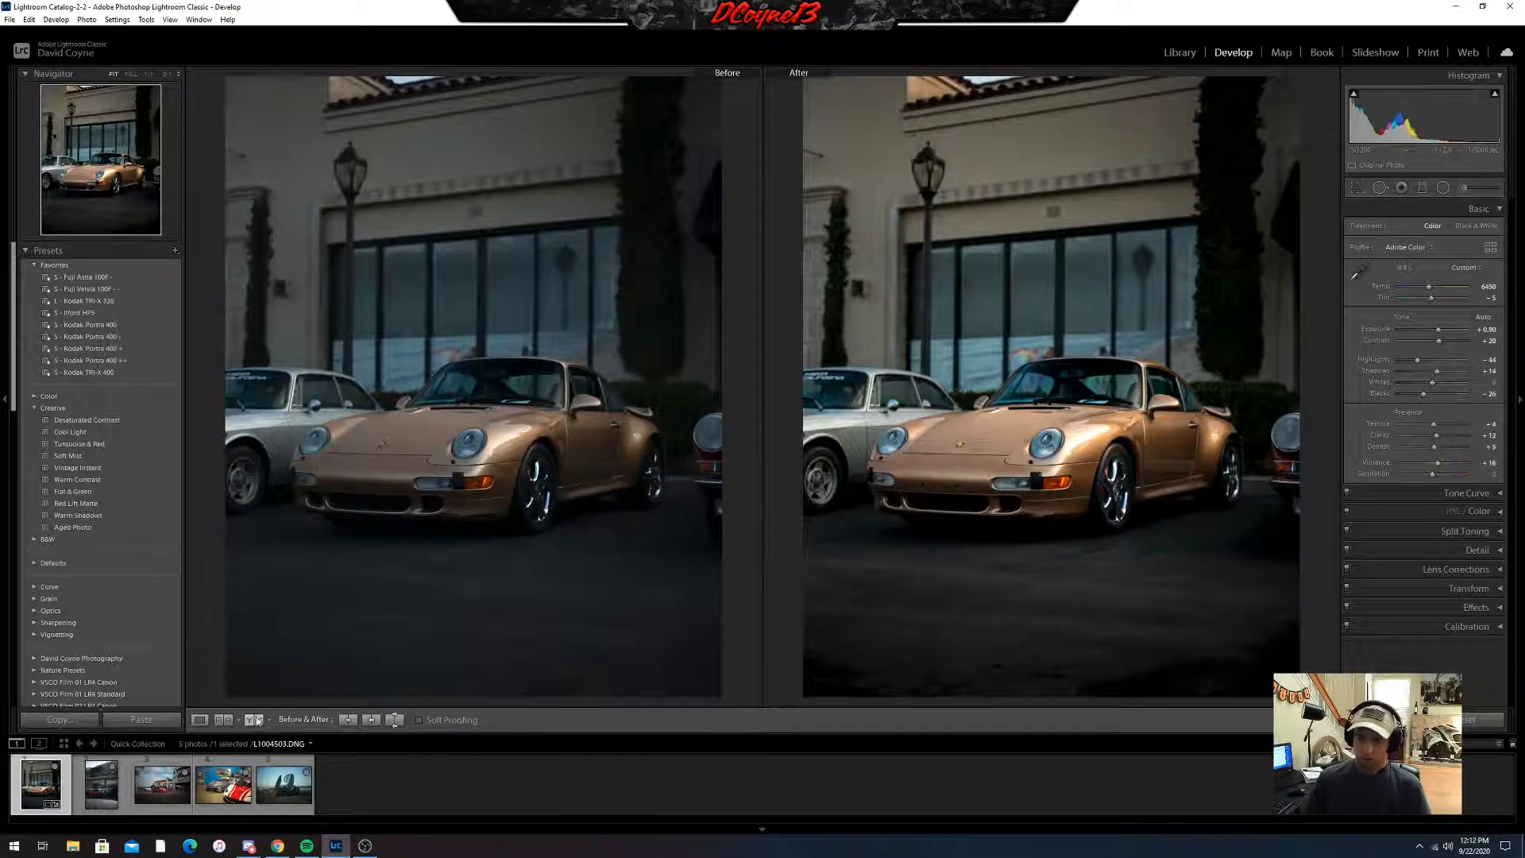
click(199, 720)
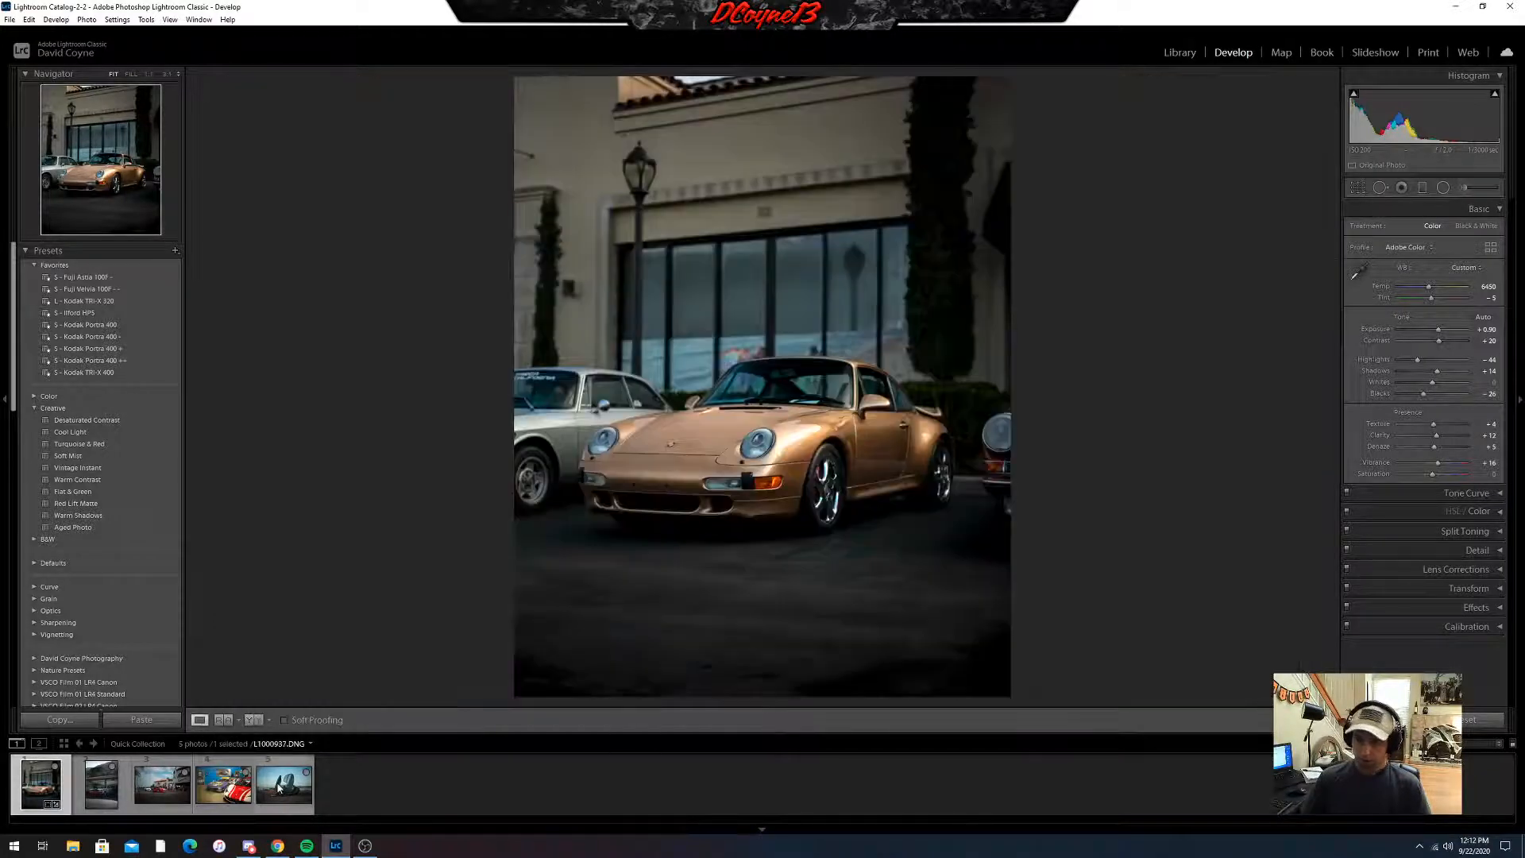
- Look through the other Quick Collection photos, open the Bentley concept car with raised doors, and hide the filmstrip
click(98, 794)
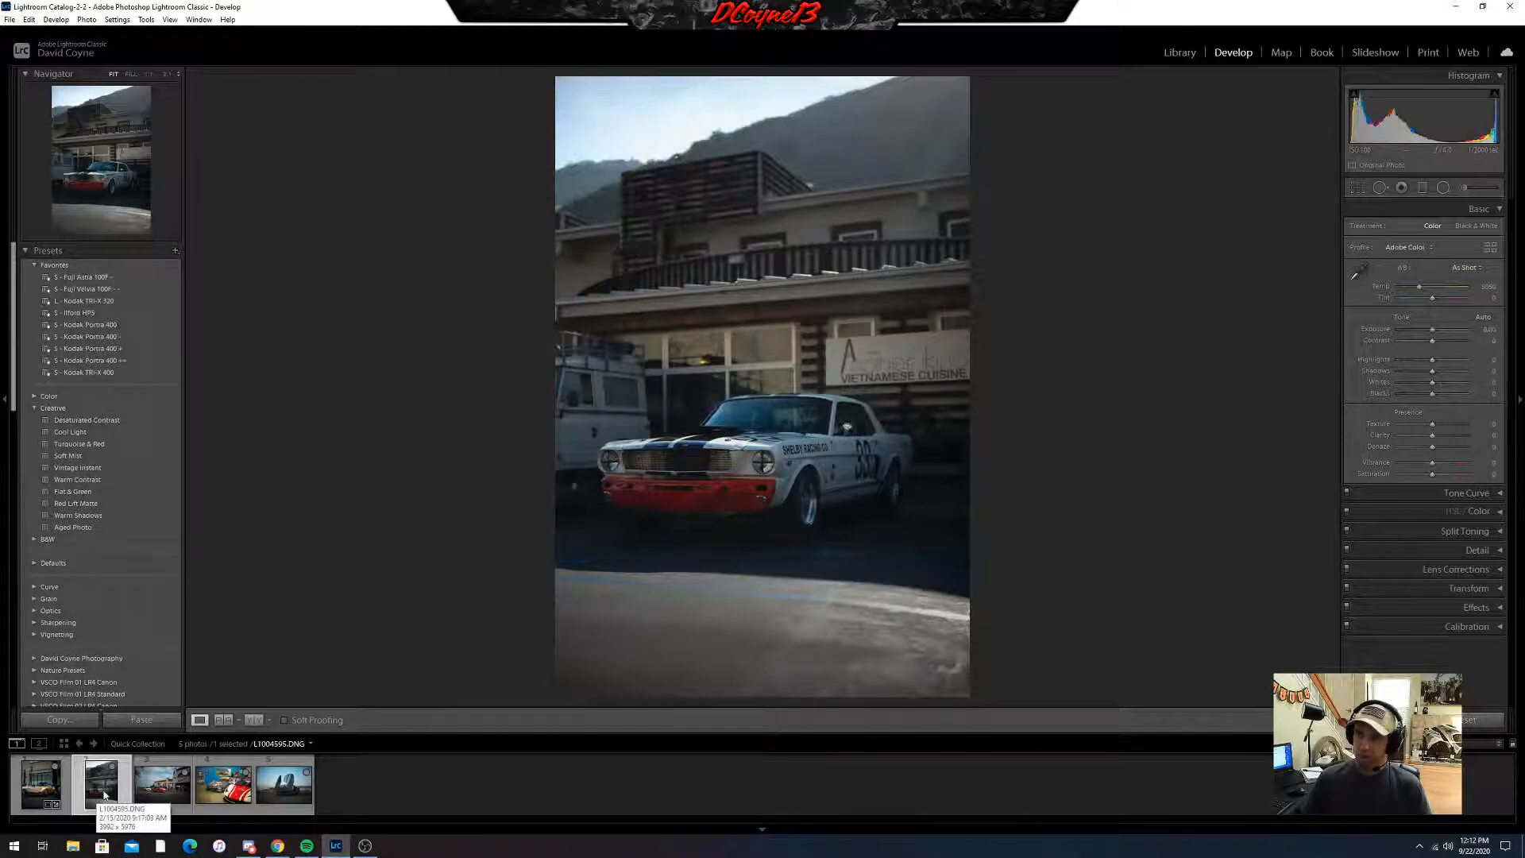
key(Left)
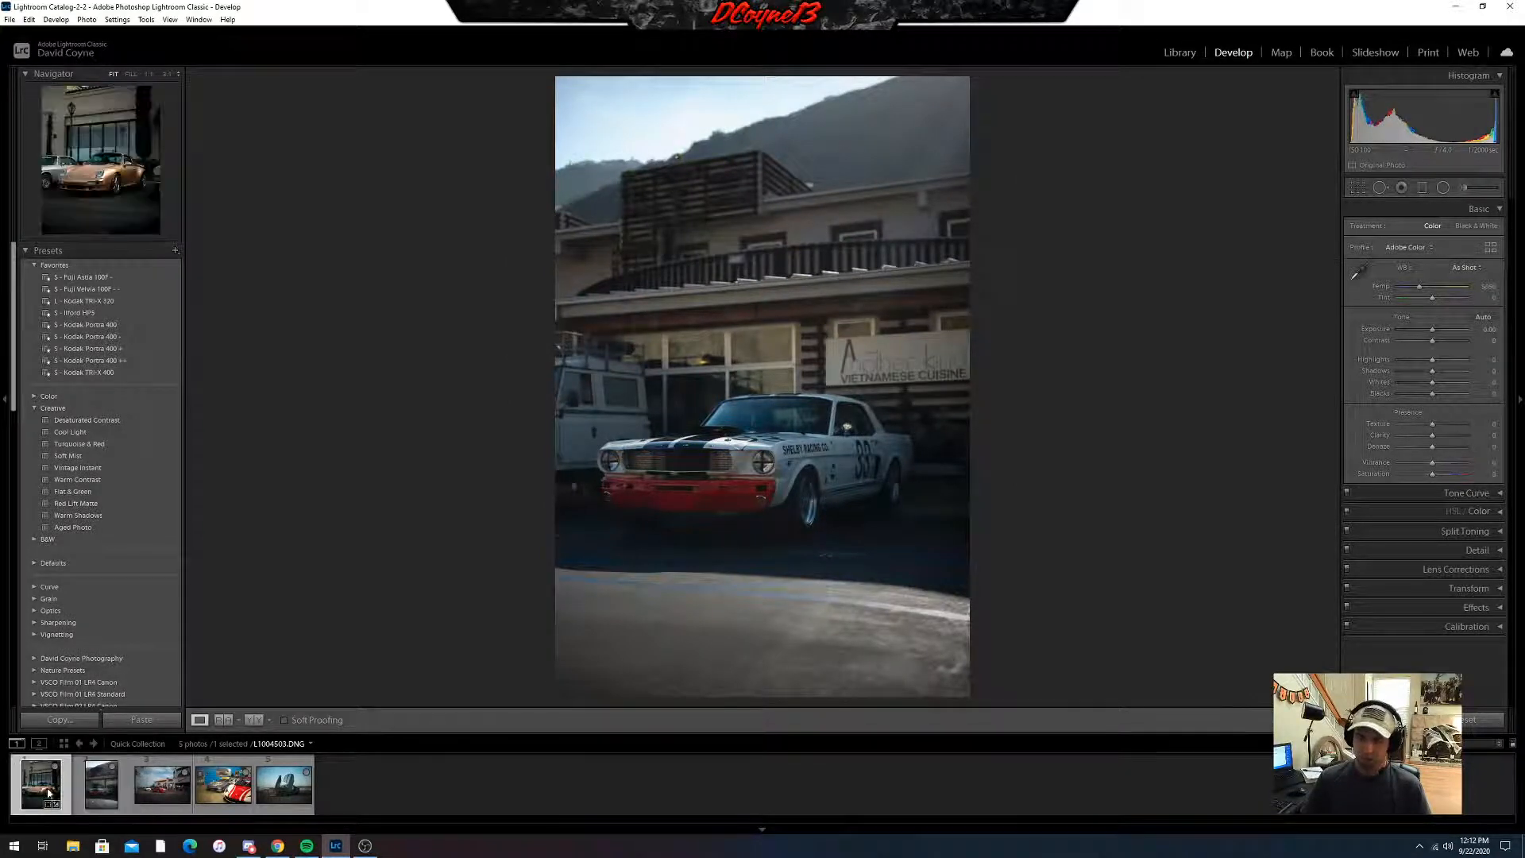
click(106, 793)
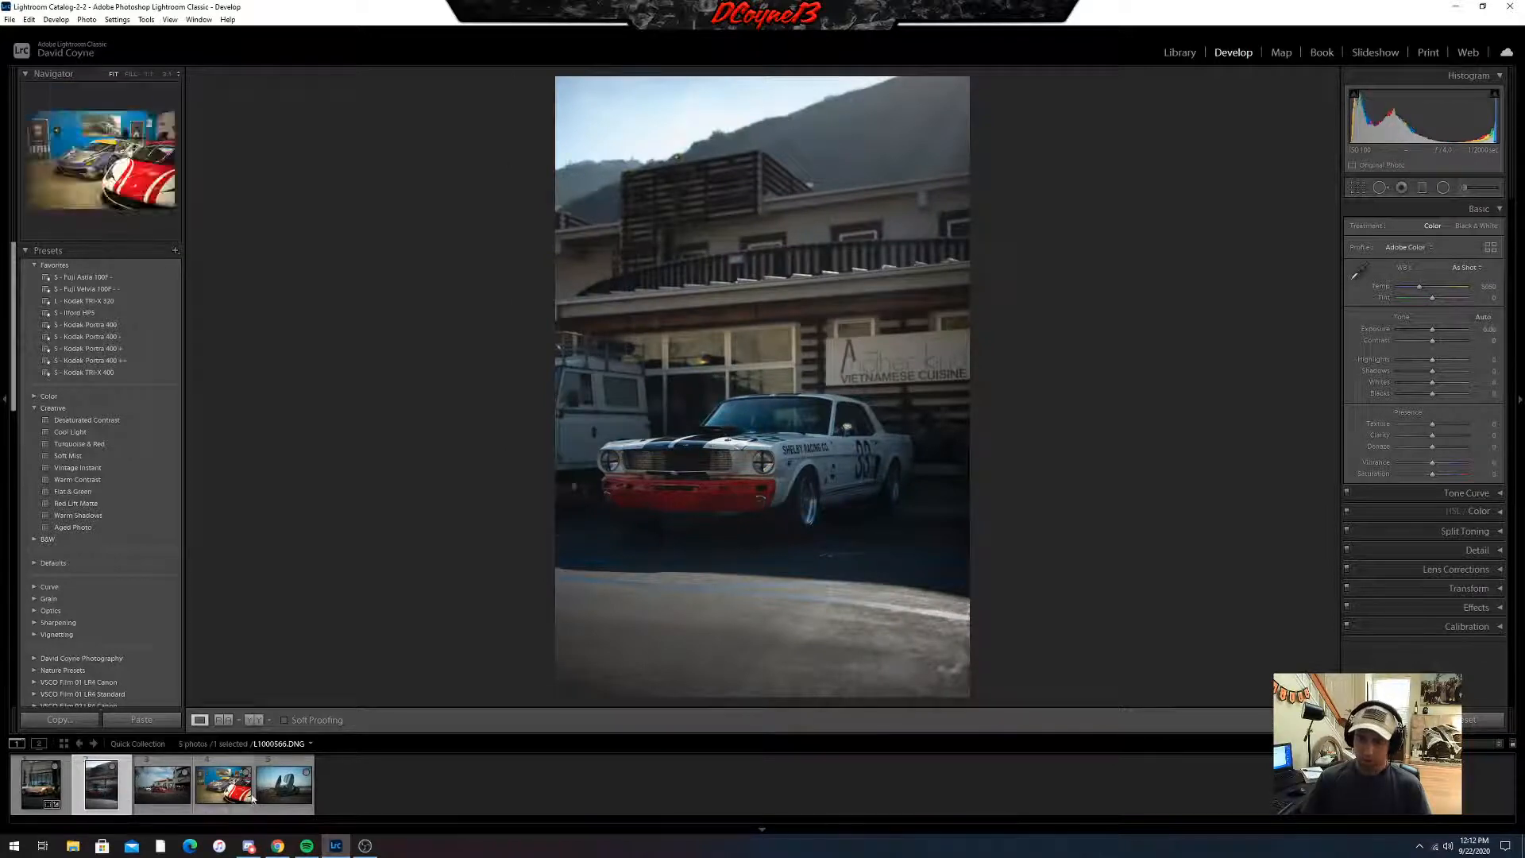
key(Right)
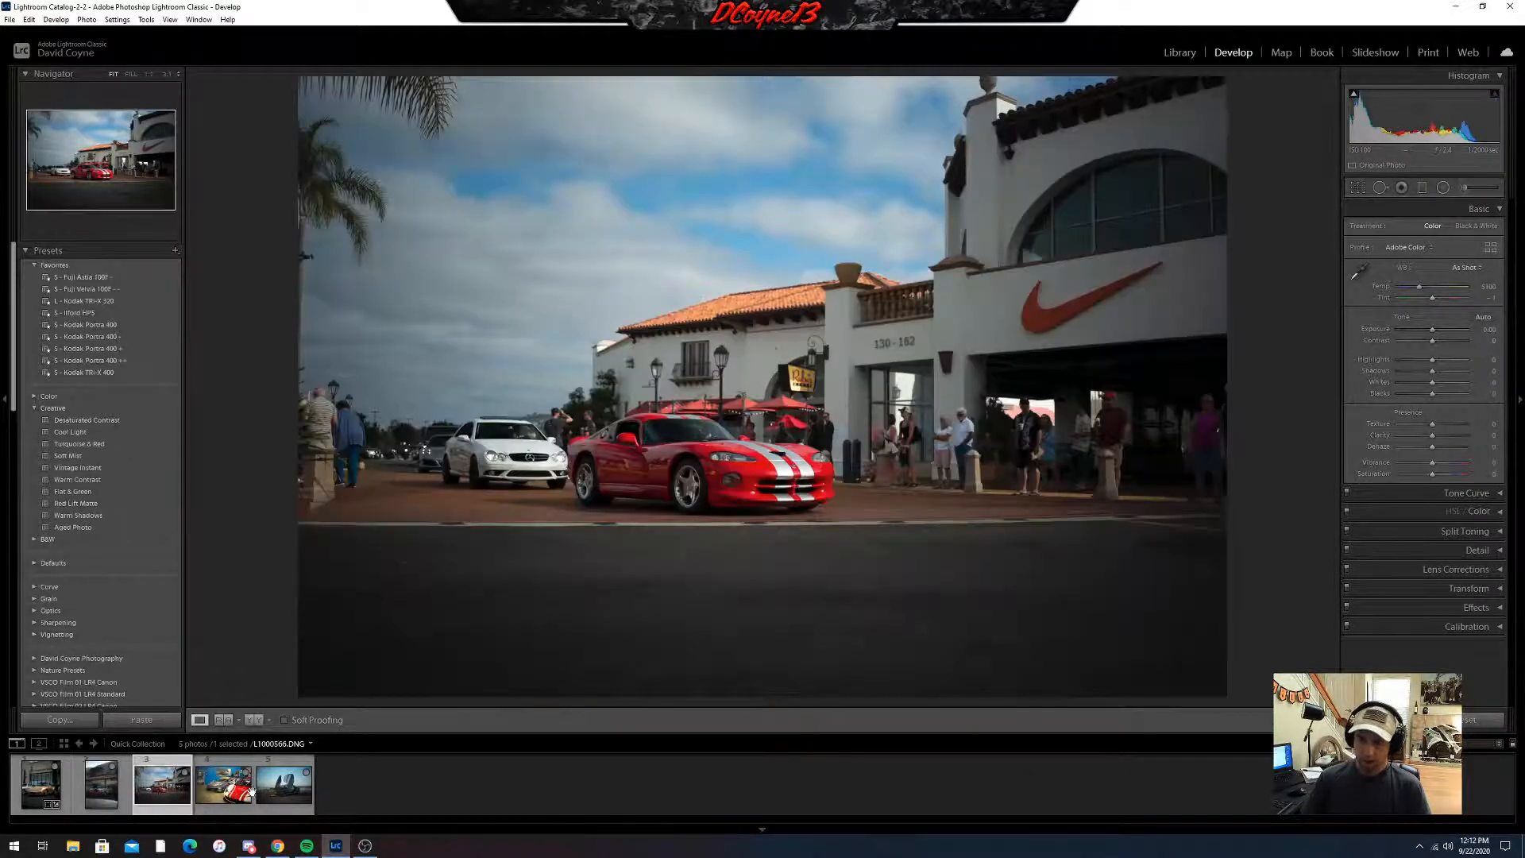
click(285, 784)
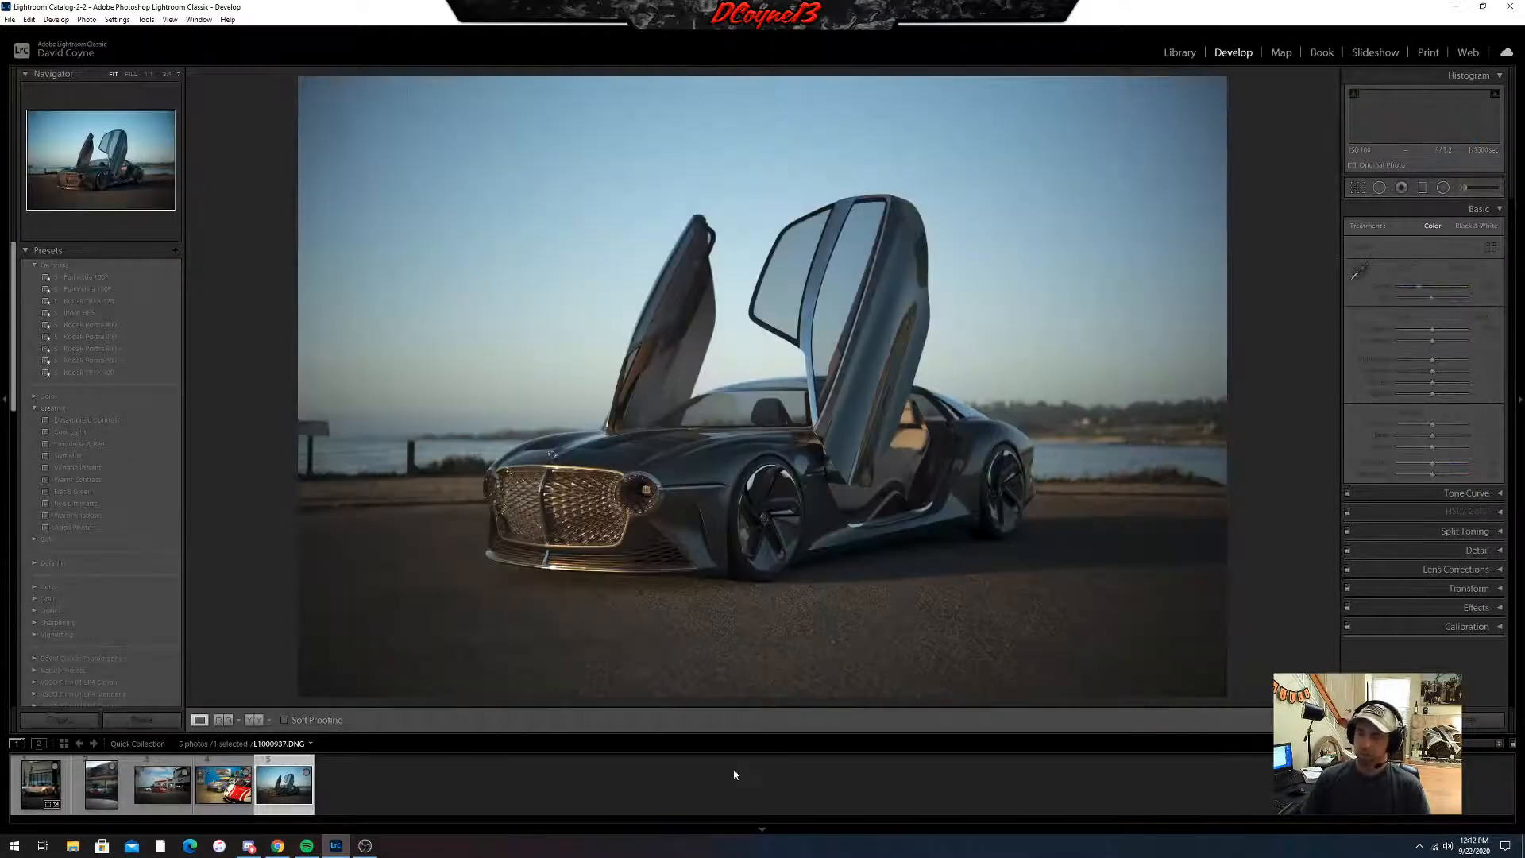
click(762, 830)
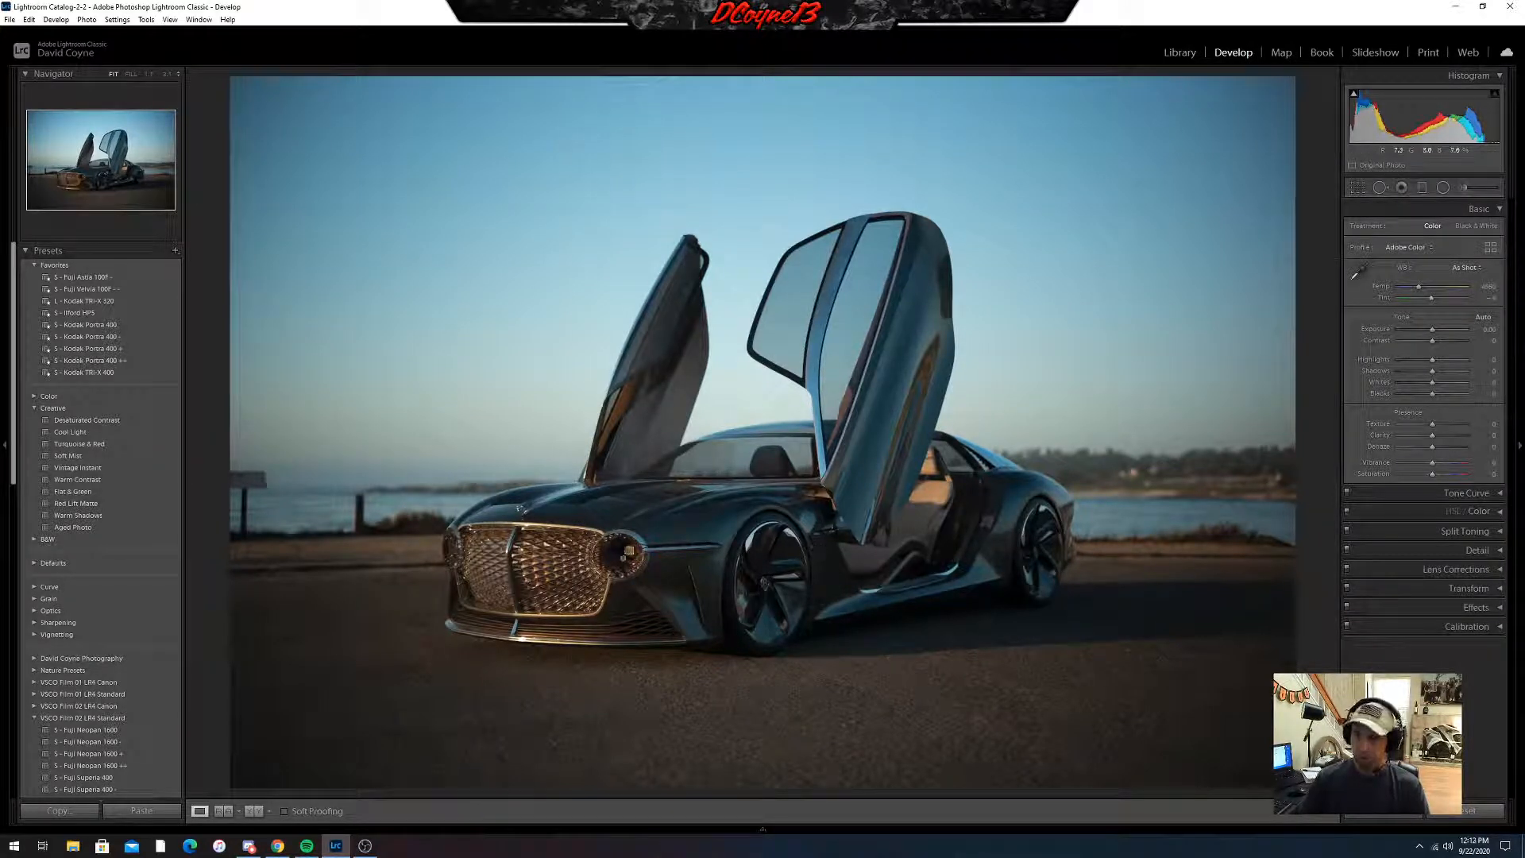
- After inspecting the car's front up close, remove chromatic aberration, enable lens profile corrections, and slightly raise the manual defringe amount
click(538, 544)
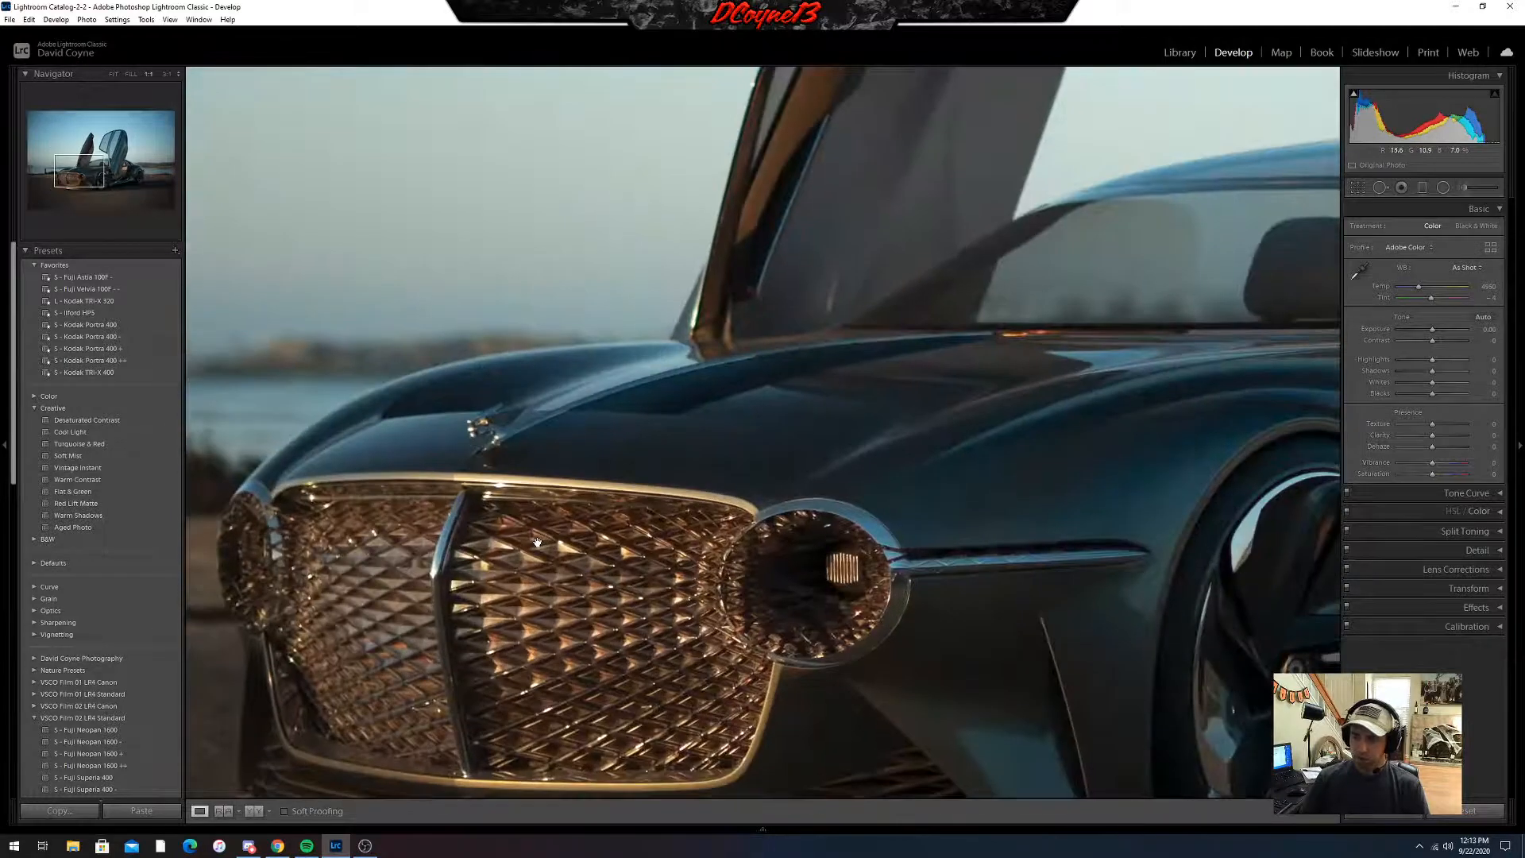
drag(919, 511, 599, 529)
click(878, 558)
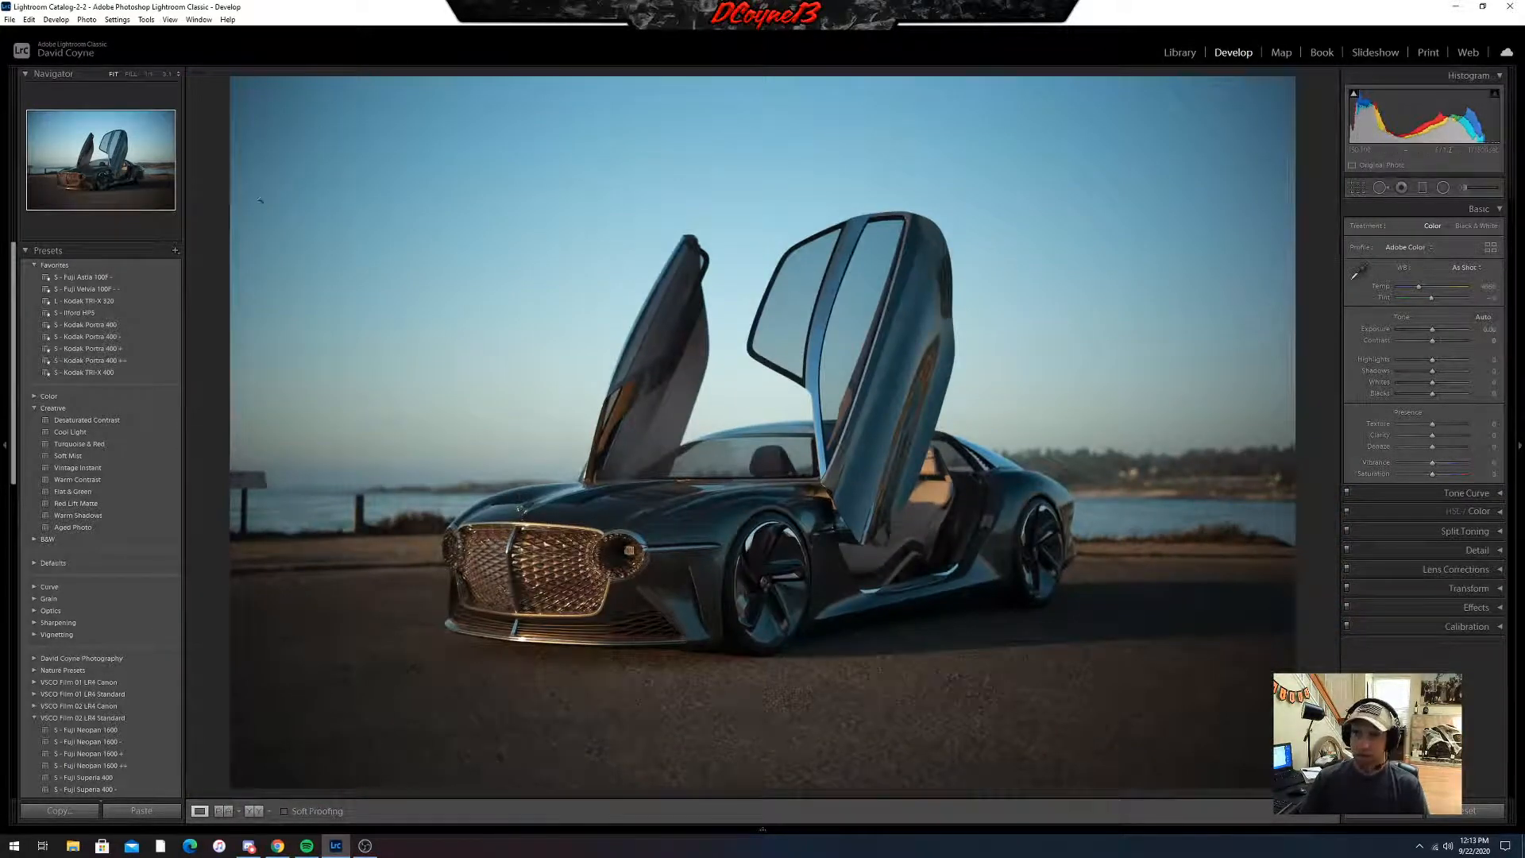
click(1434, 569)
click(1404, 586)
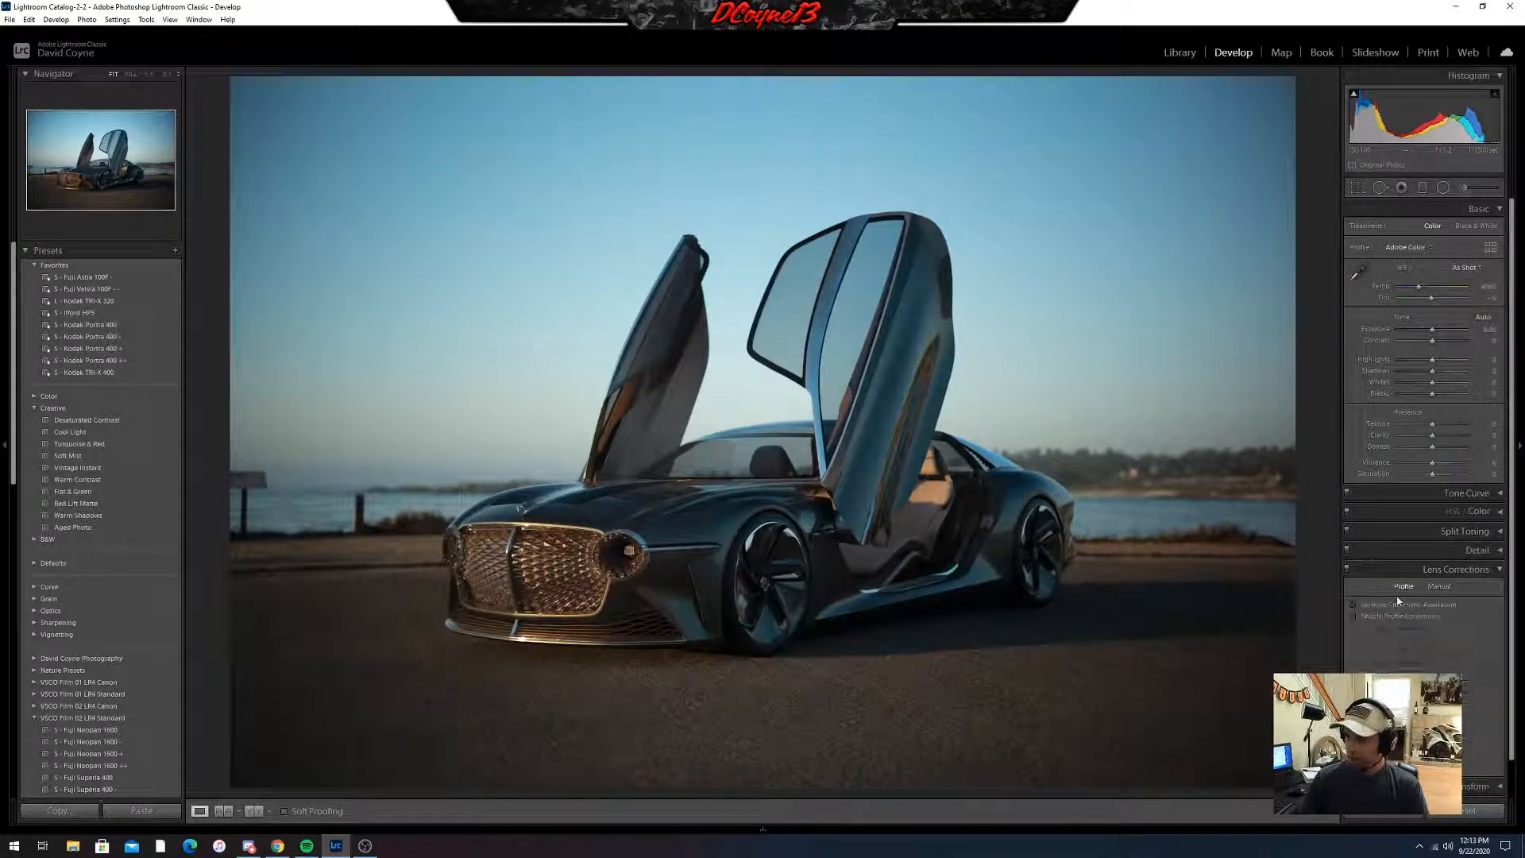
click(1355, 604)
click(1354, 617)
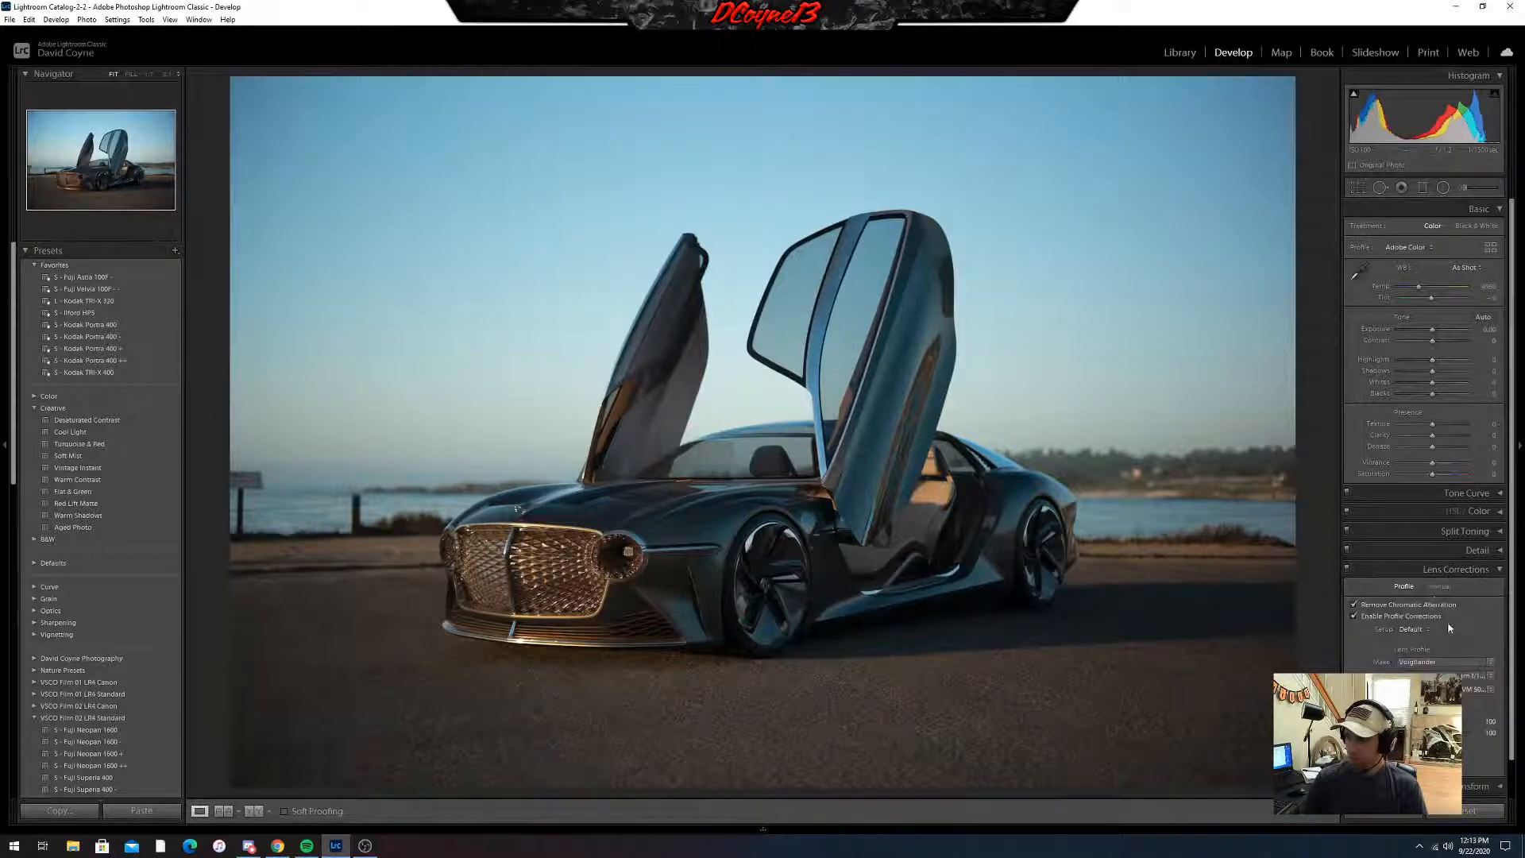
click(1439, 586)
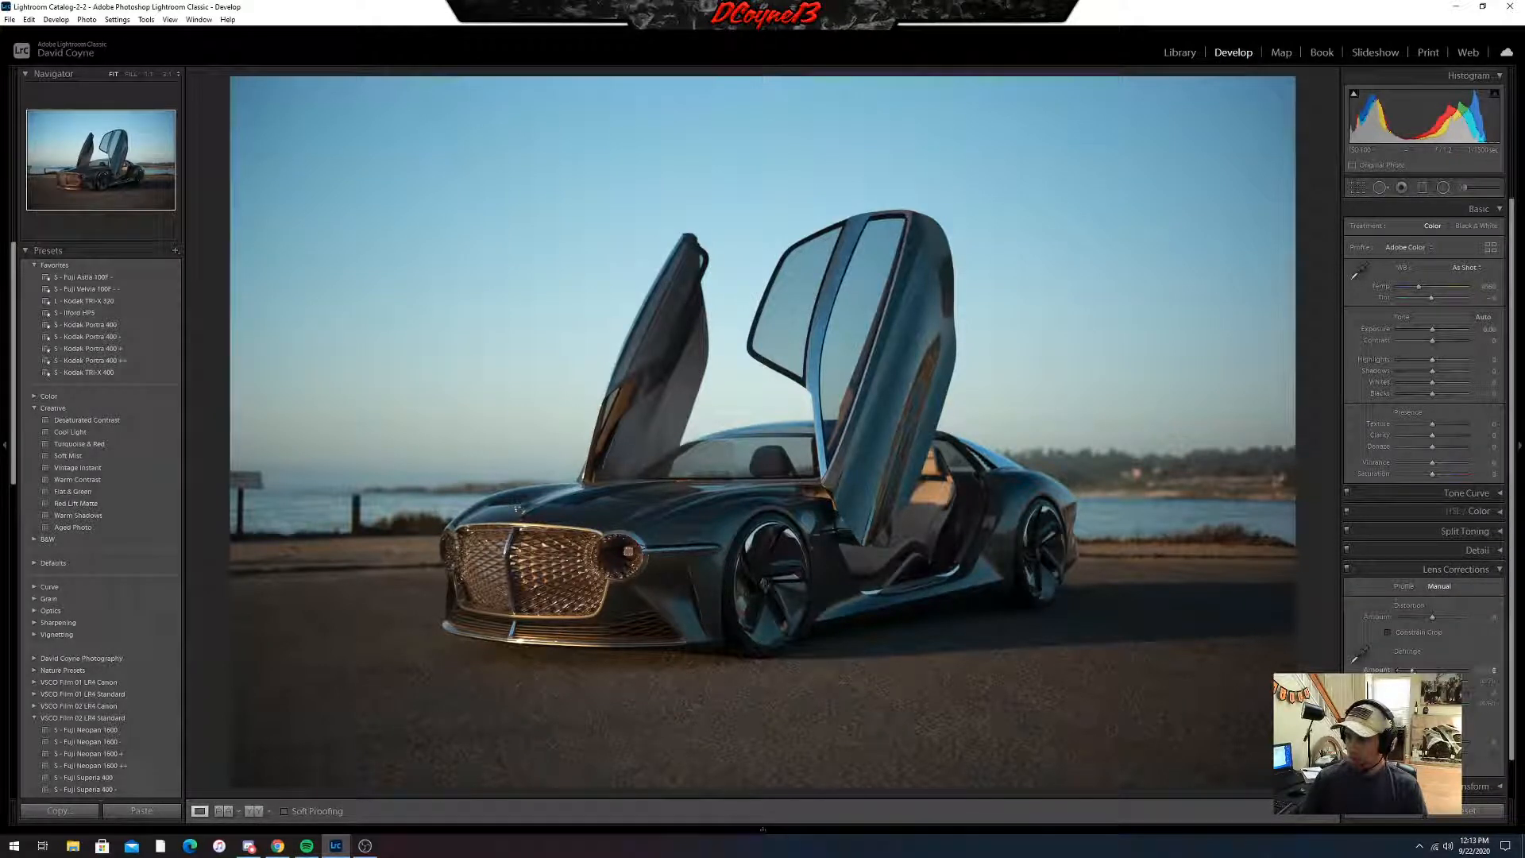
drag(1412, 670, 1423, 669)
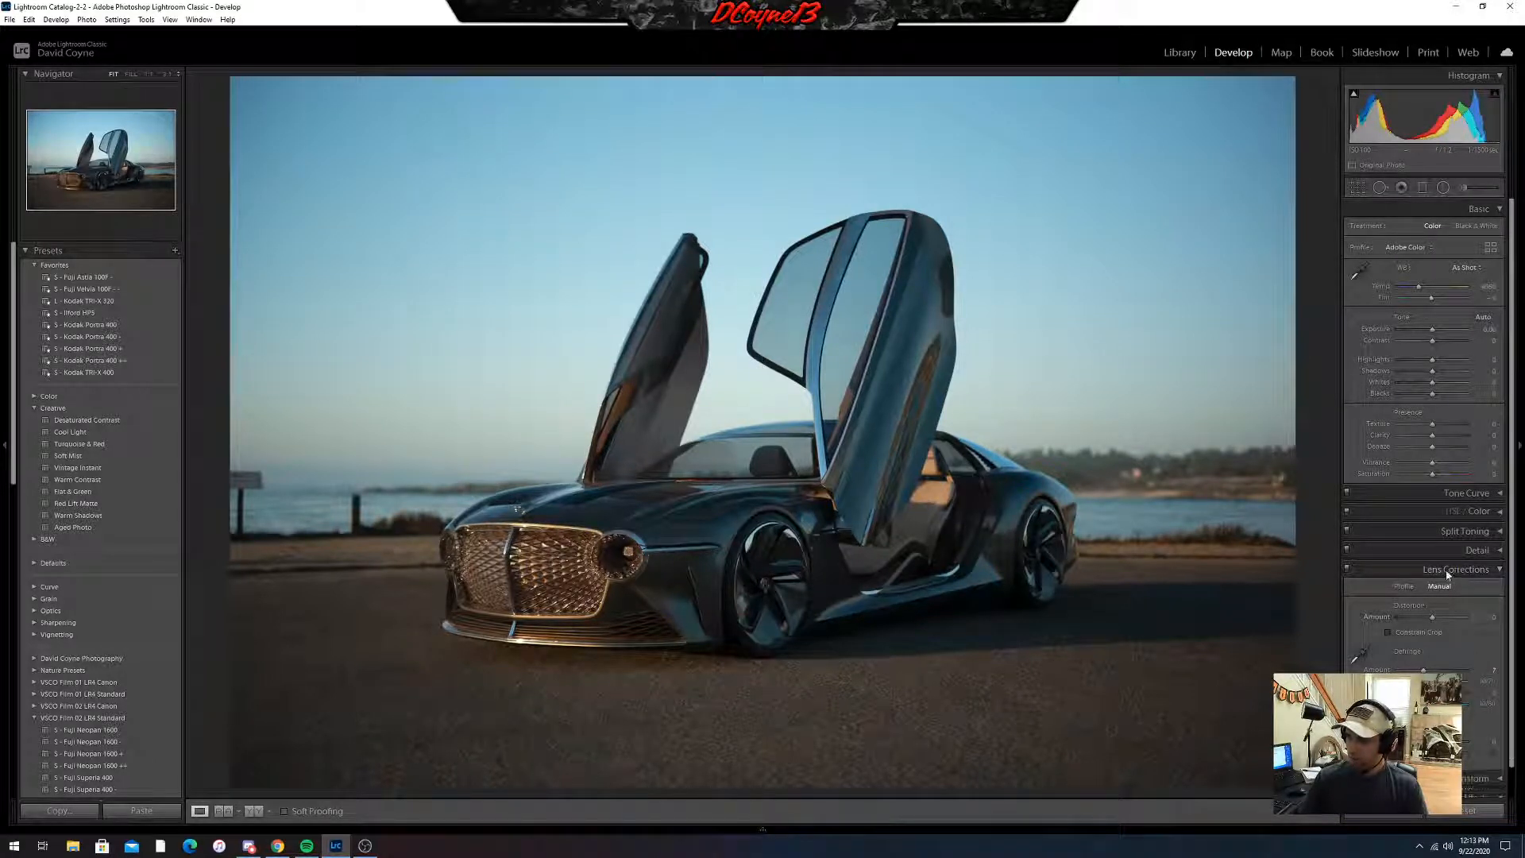
click(1449, 570)
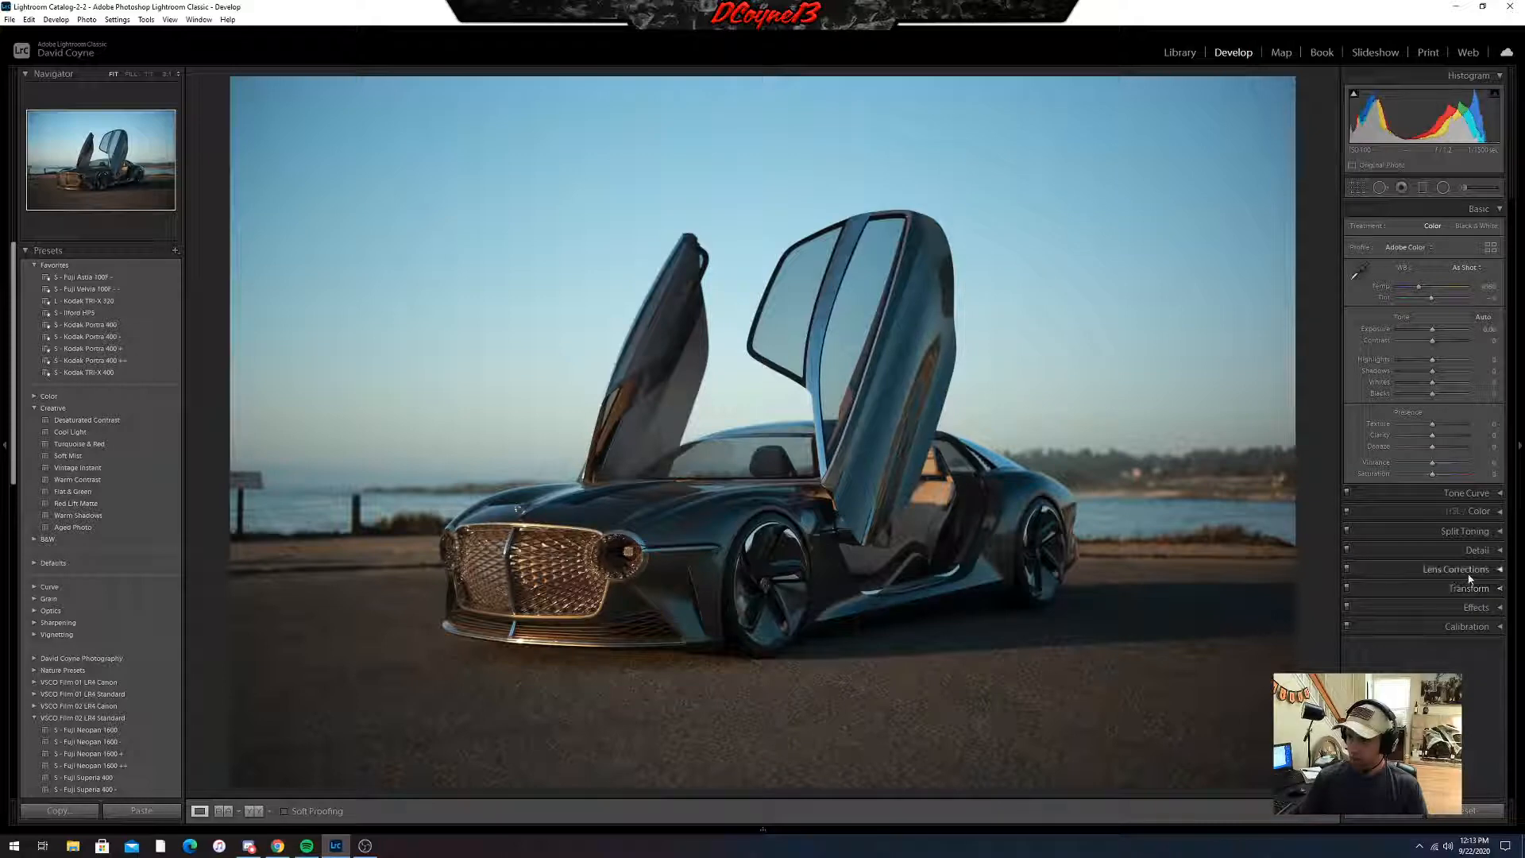
- Straighten the Bentley photo very slightly with the crop tool and apply the crop
click(1358, 189)
drag(1318, 225, 1317, 225)
key(Return)
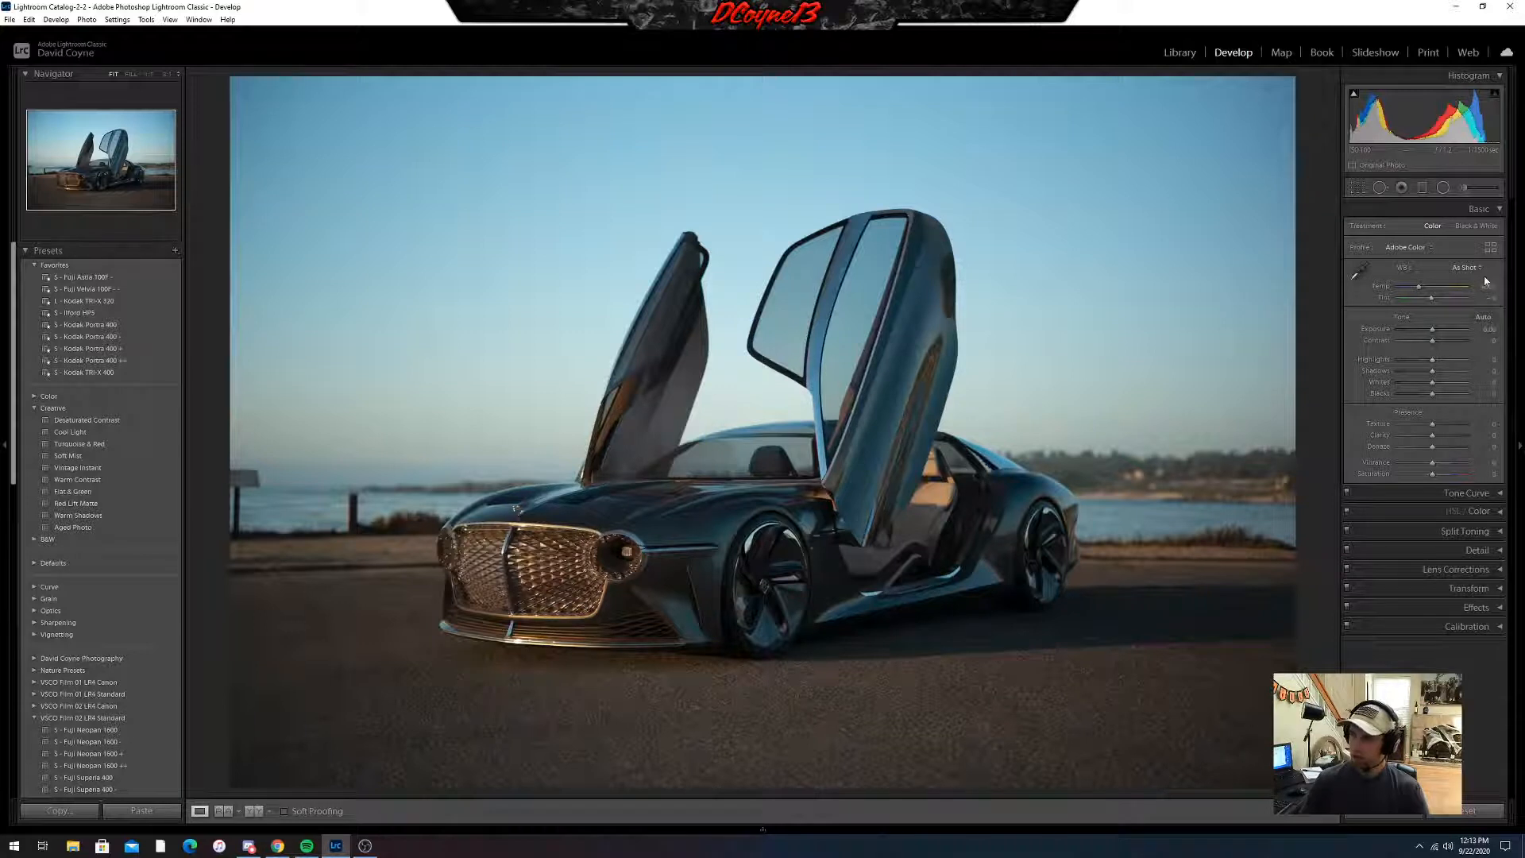
- Try a white balance sampled from the pavement beside the car, and warm the temperature to 6150
drag(1485, 288, 1480, 288)
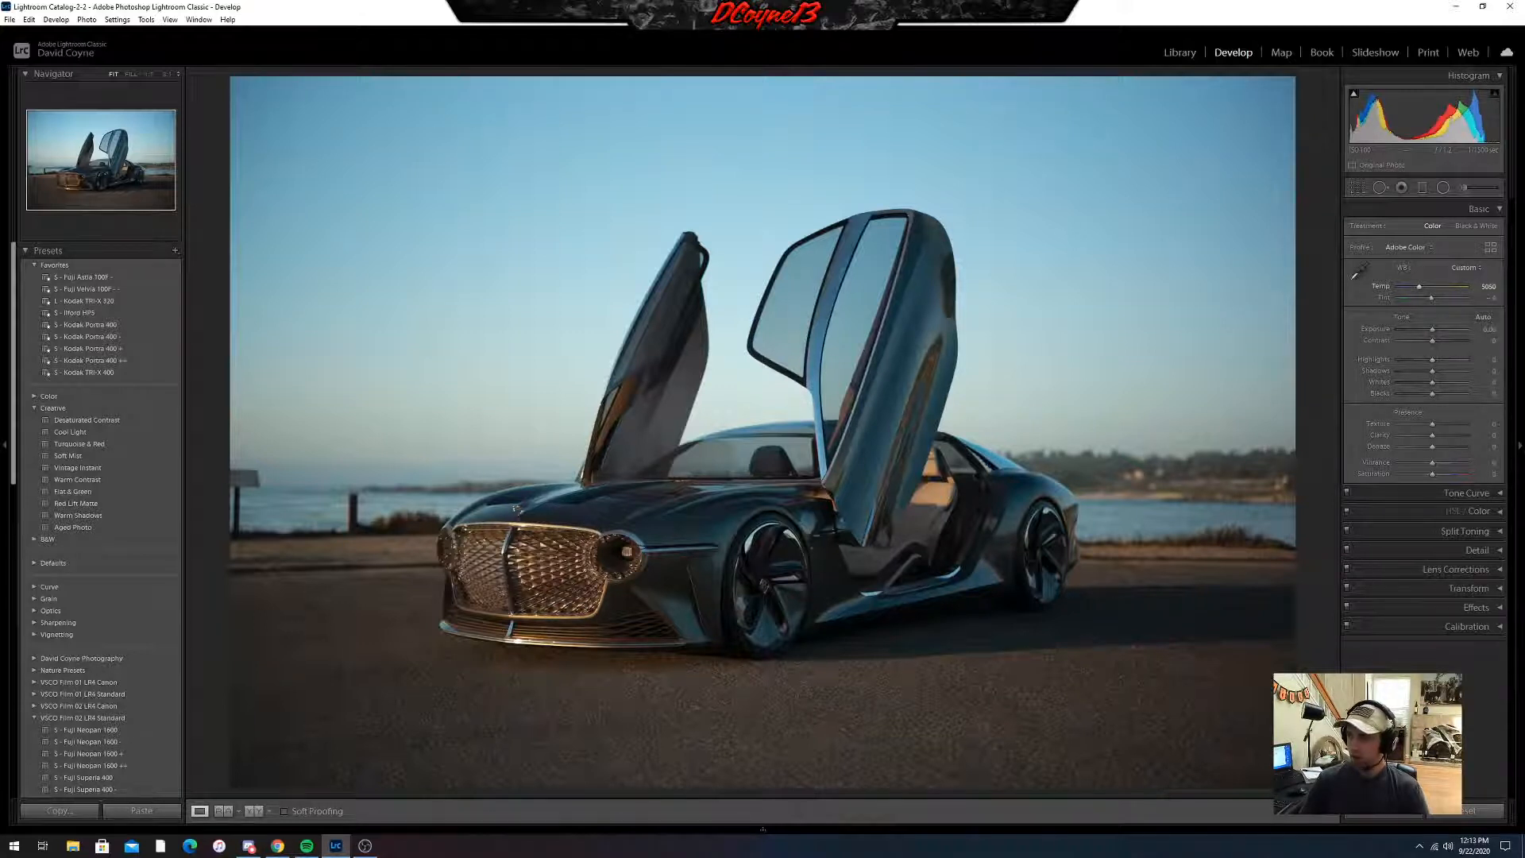
click(1358, 272)
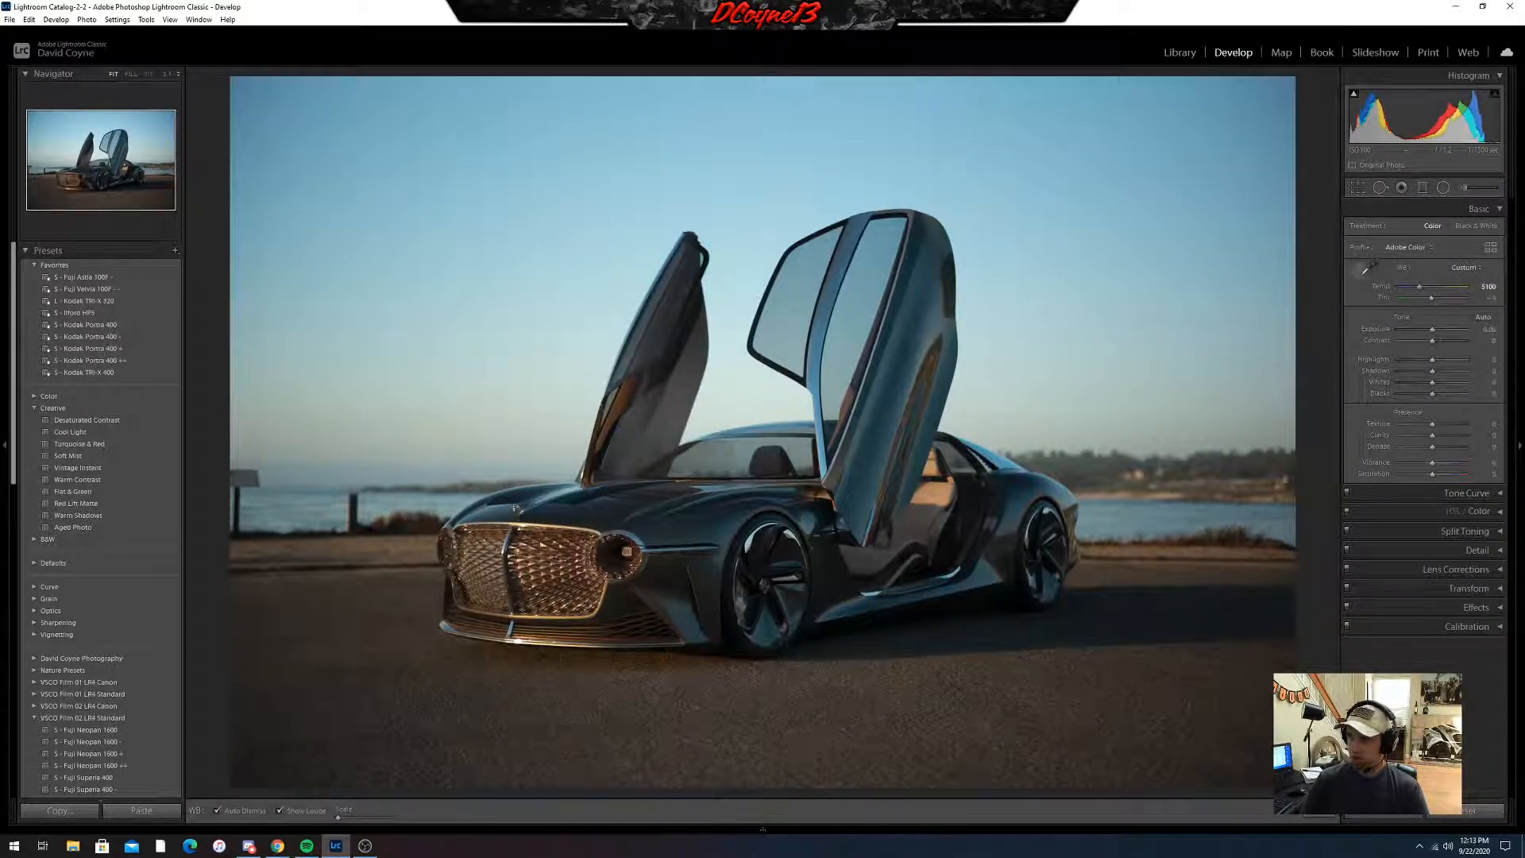
click(409, 652)
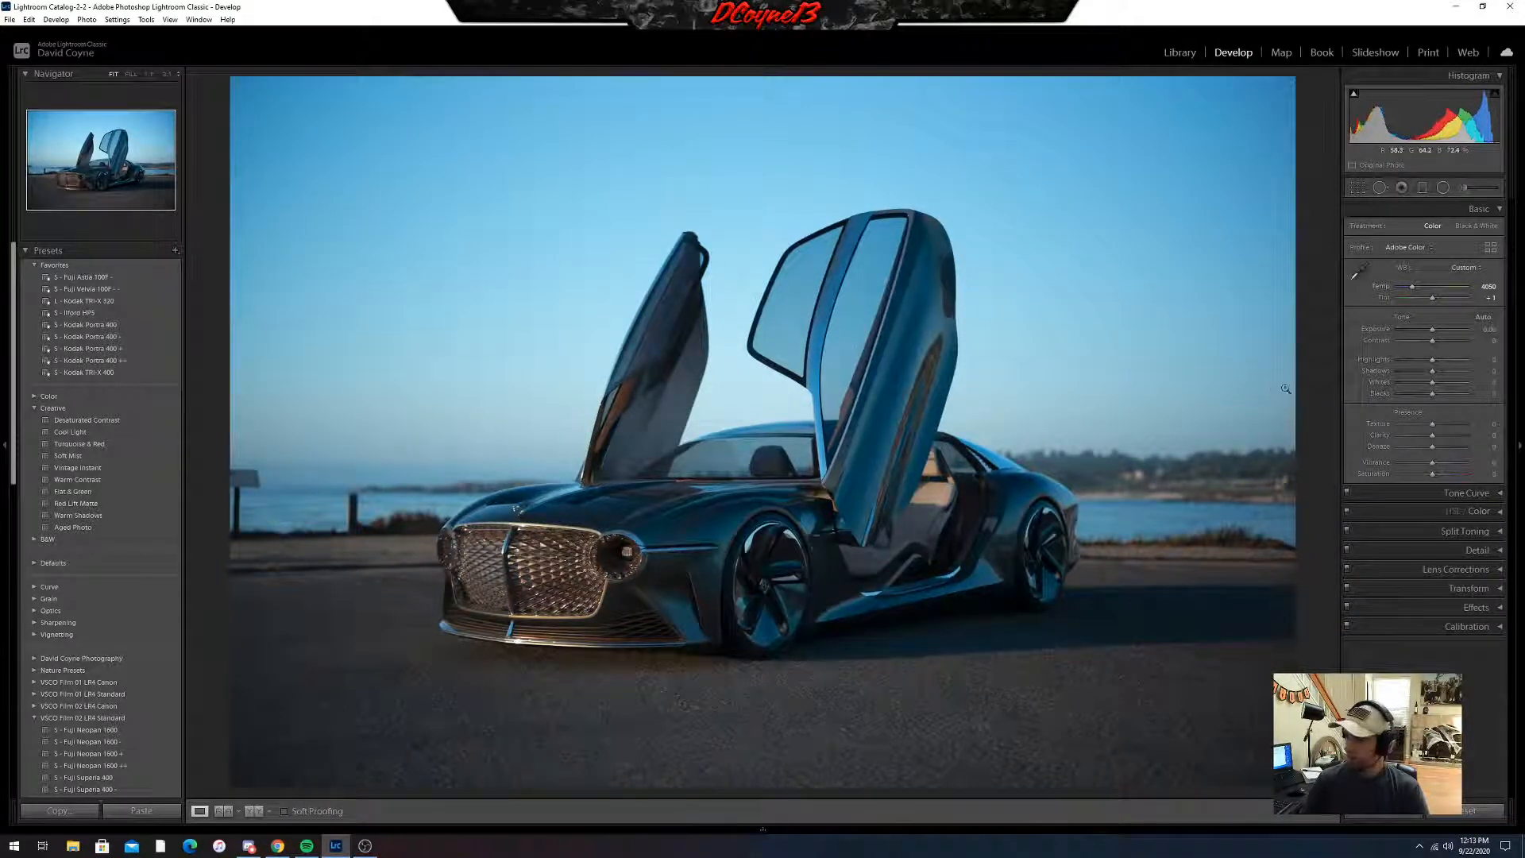
drag(1481, 290, 1425, 285)
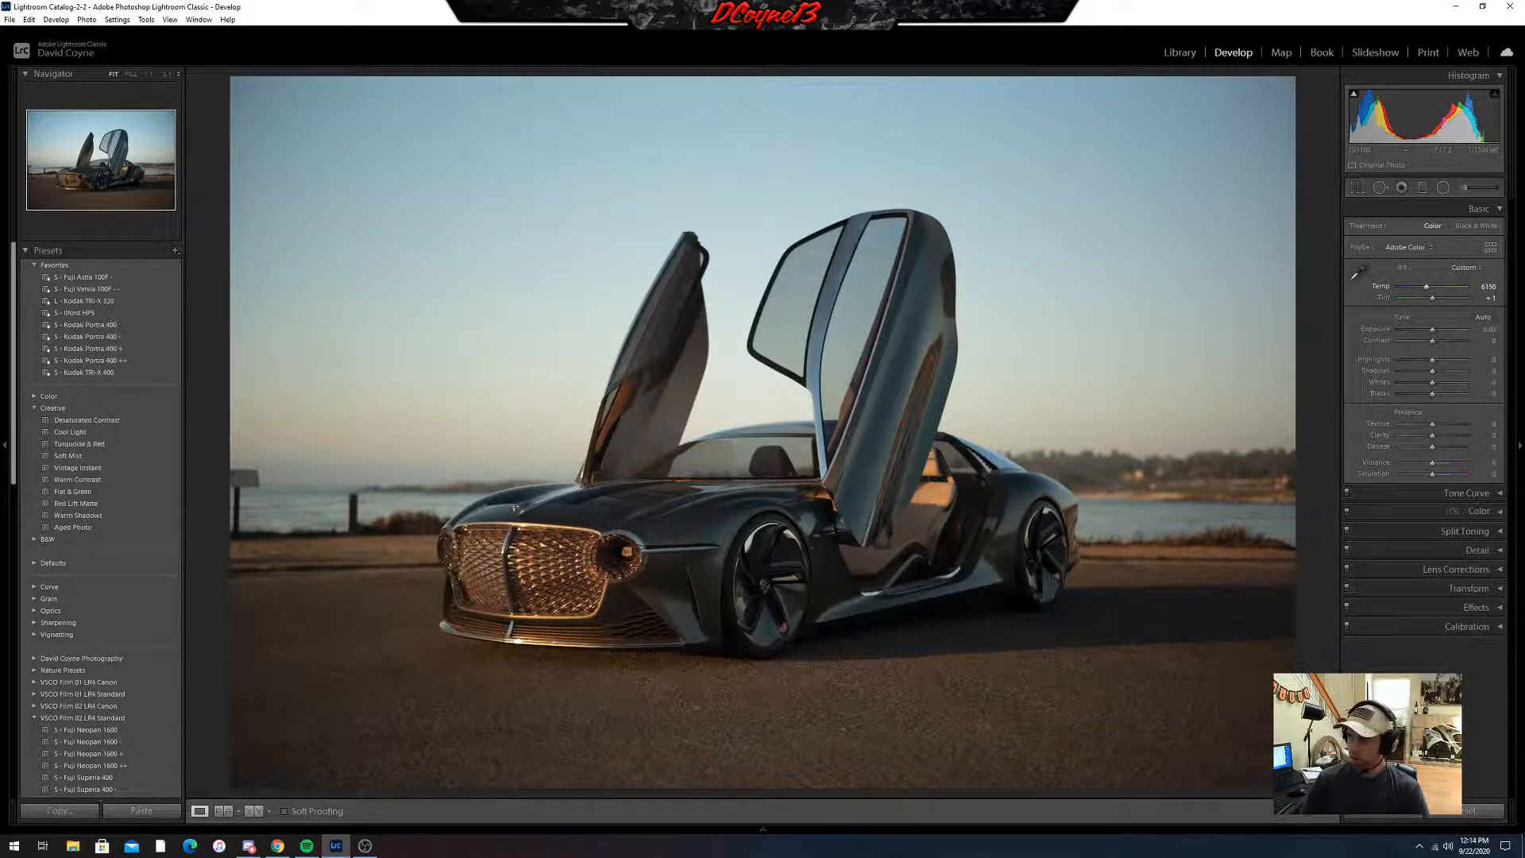
- Set the temperature to 5500, refine it to 5400, and set the tint to +6
click(1483, 286)
text(5500)
key(Return)
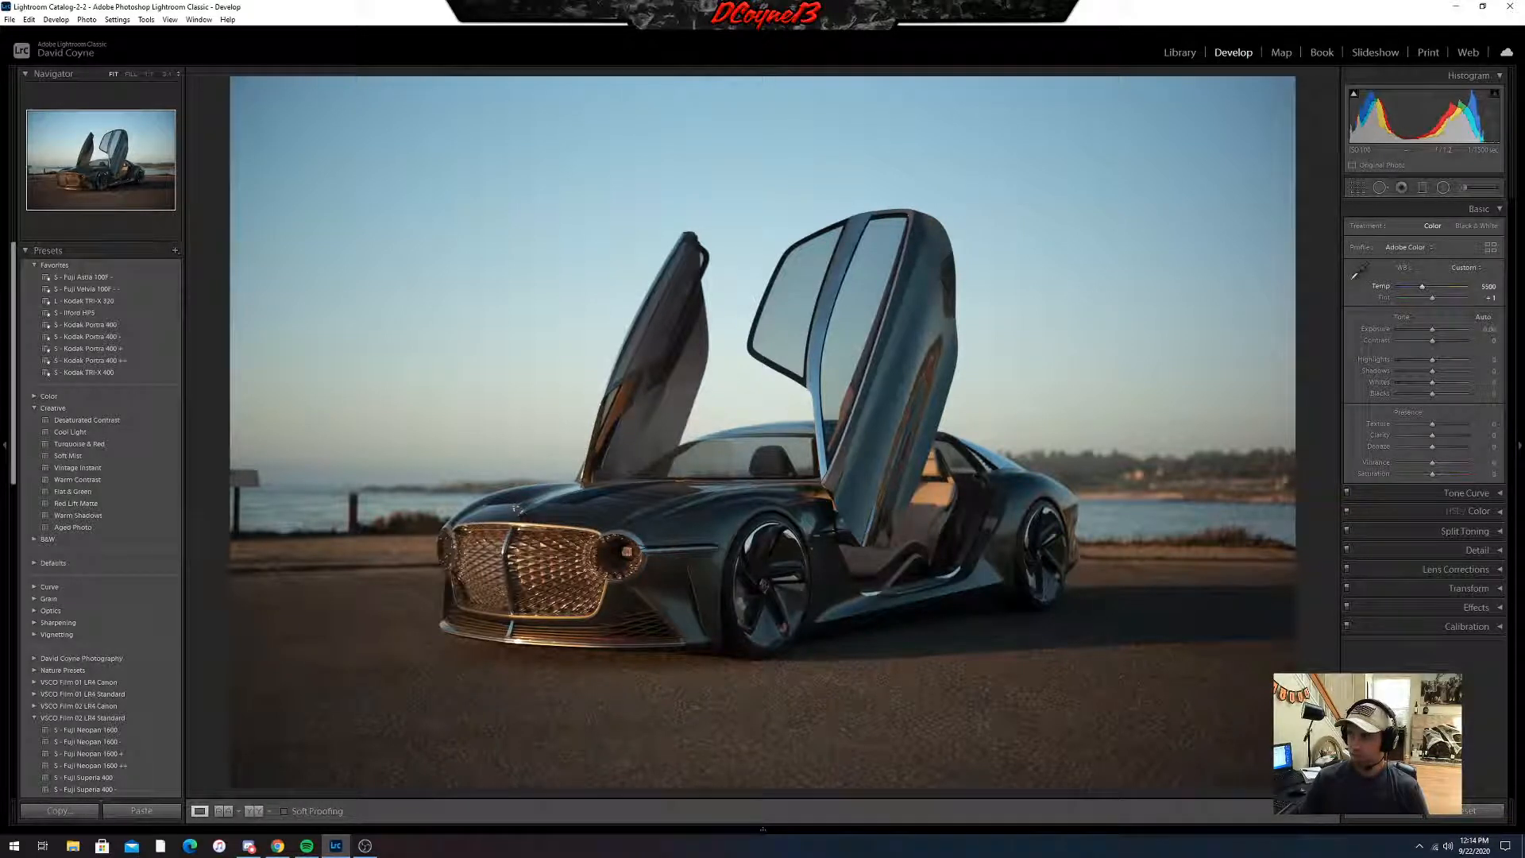
drag(1488, 287, 1494, 300)
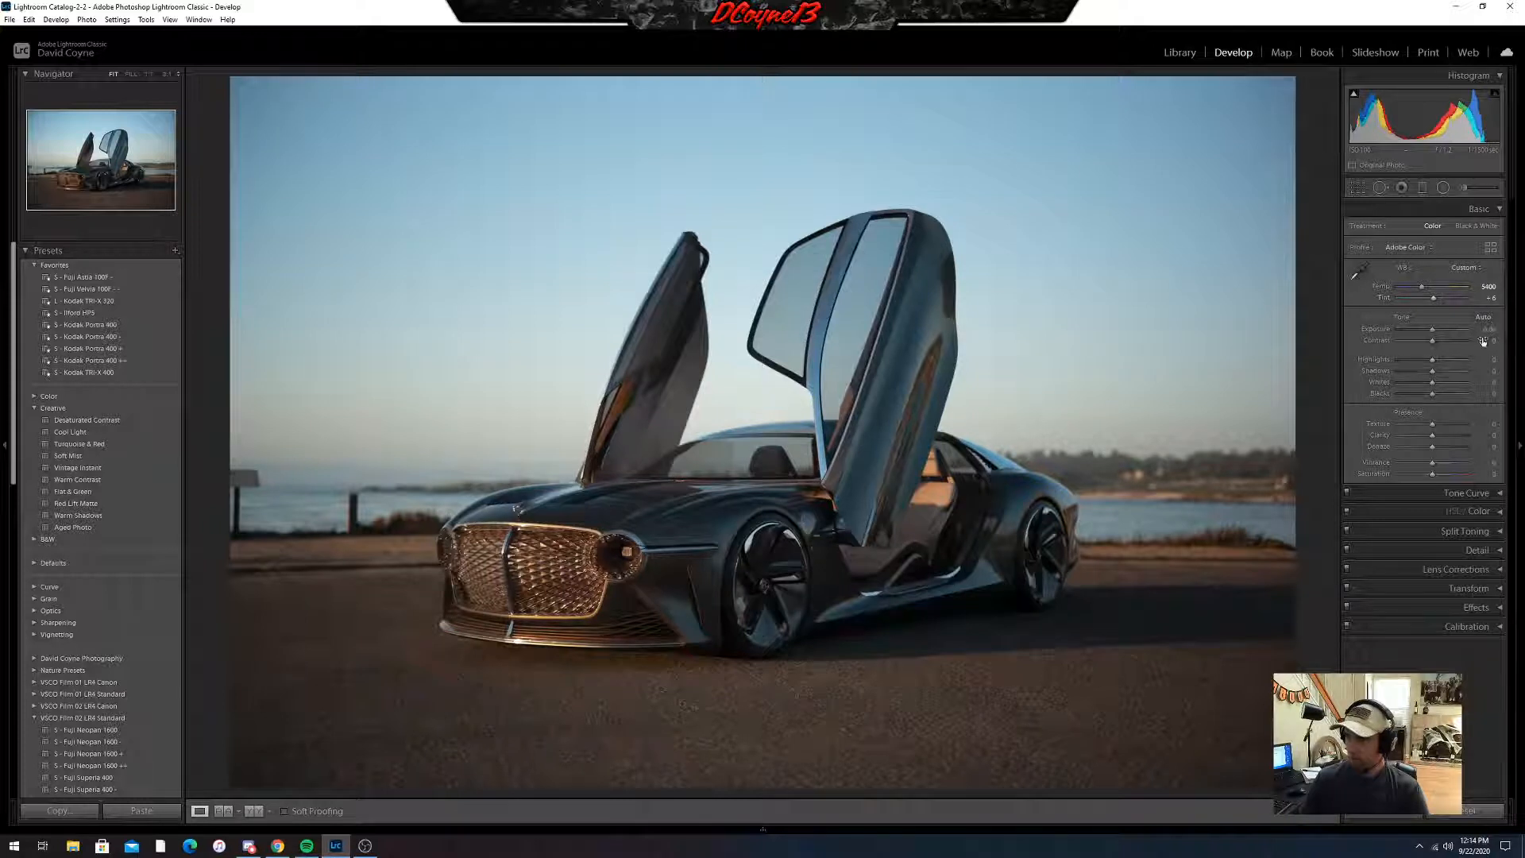
- Set exposure +0.40, contrast +13, highlights +6, shadows +45, whites +6, blacks -43, texture +7 and vibrance +4, and raise clarity slightly
drag(1491, 332, 1506, 332)
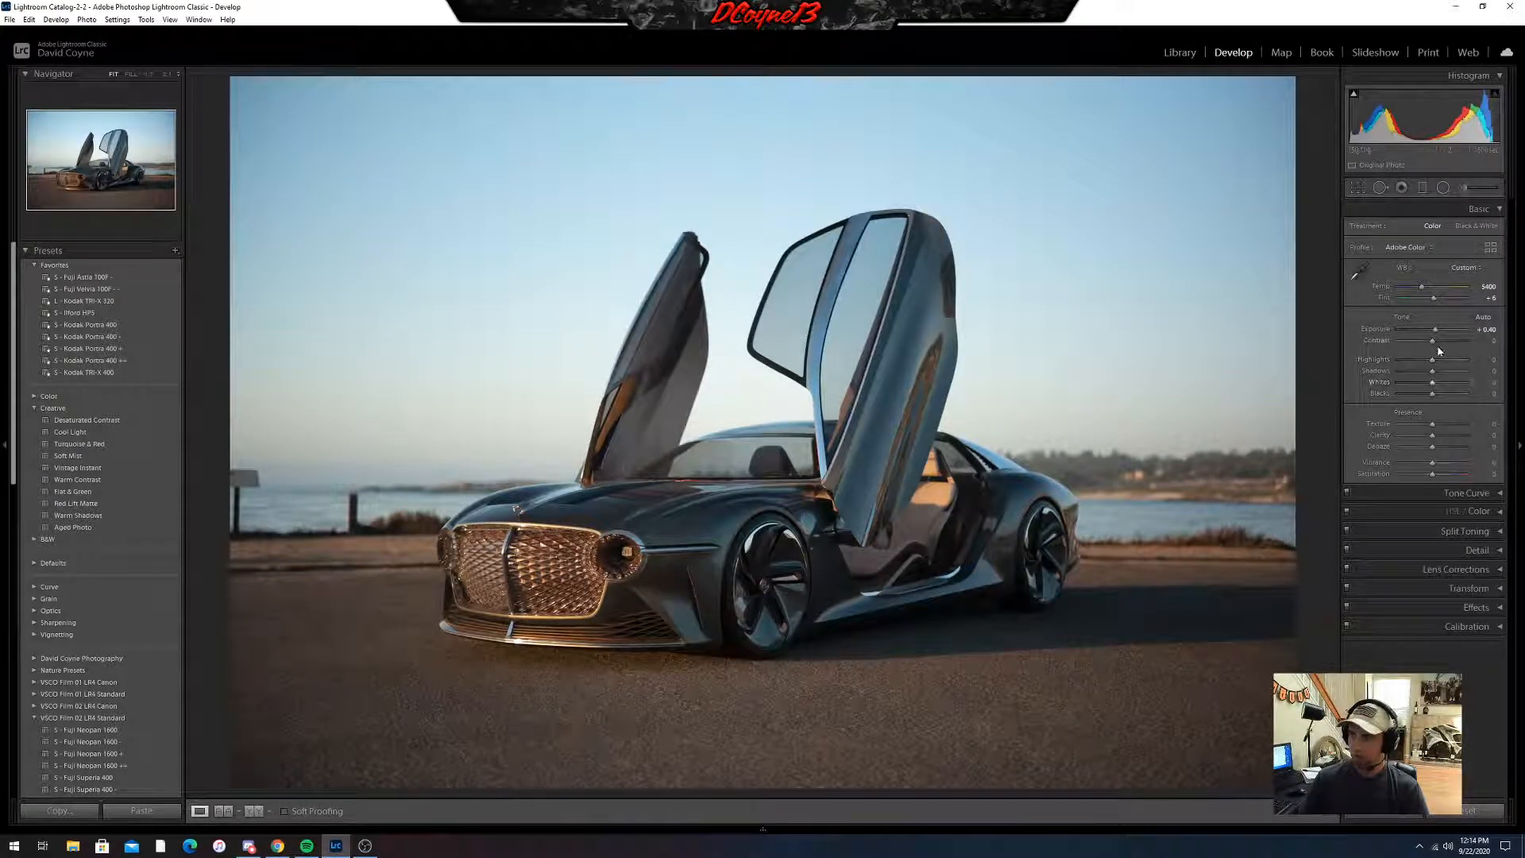
mouse_move(1477, 362)
mouse_down()
mouse_move(1490, 362)
mouse_move(1438, 360)
mouse_move(1486, 385)
mouse_up()
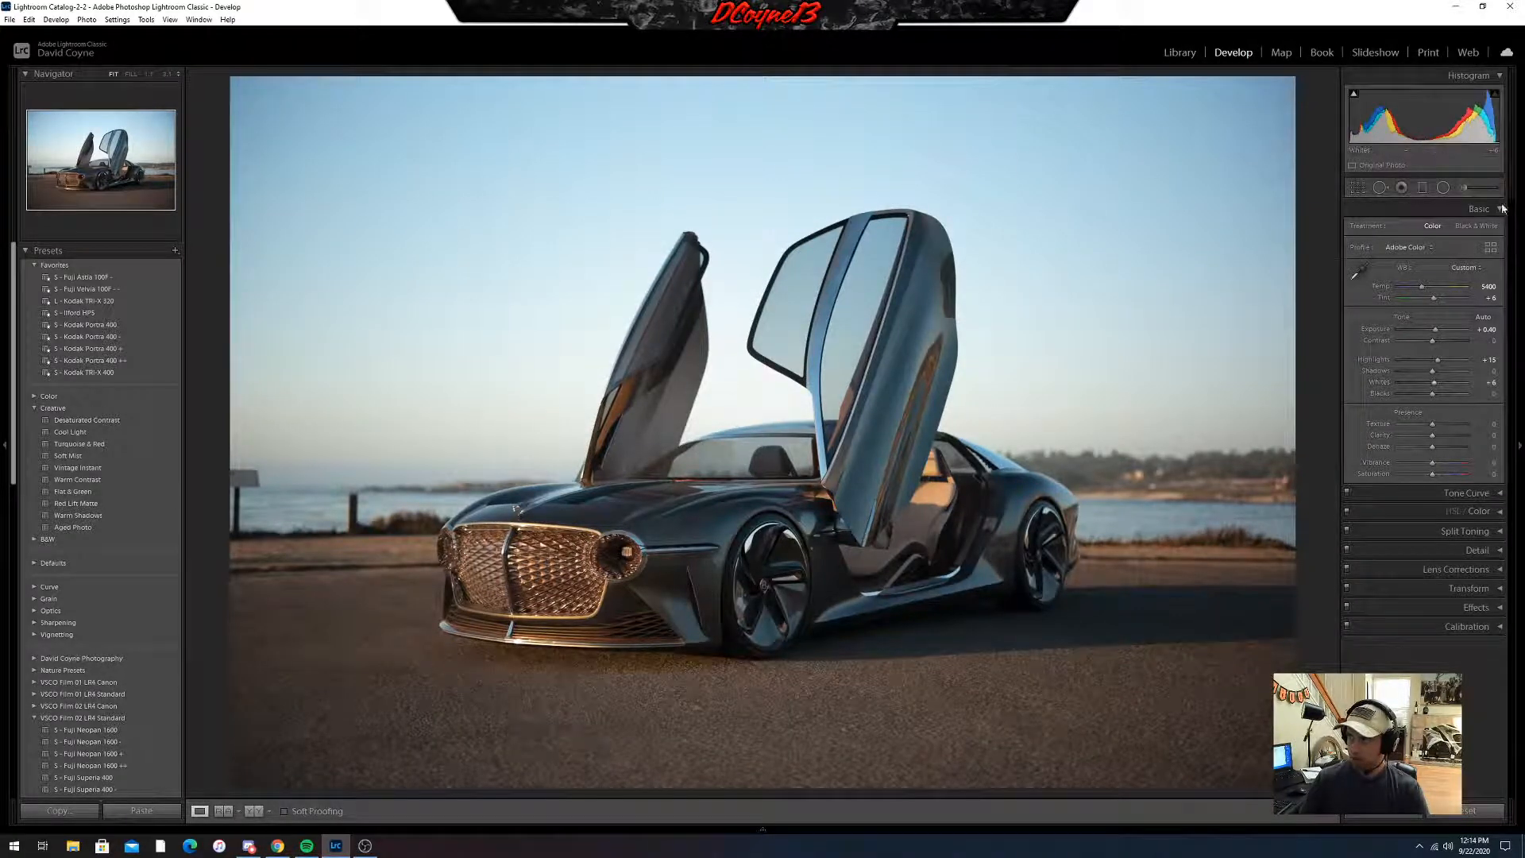
mouse_move(1490, 364)
mouse_down()
mouse_move(1520, 375)
mouse_move(1454, 396)
mouse_move(1491, 373)
mouse_up()
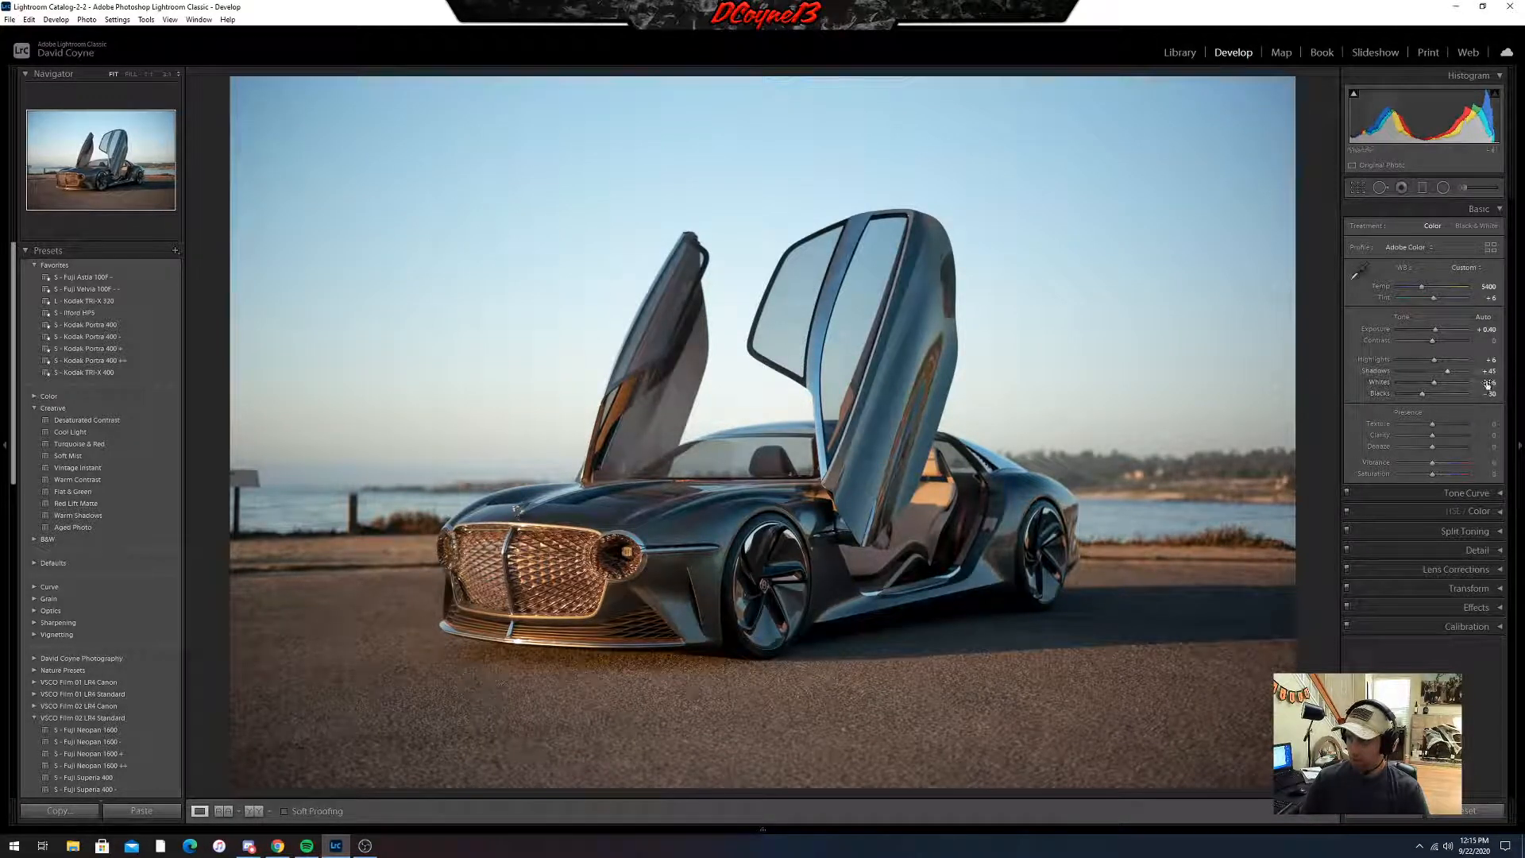
click(1492, 395)
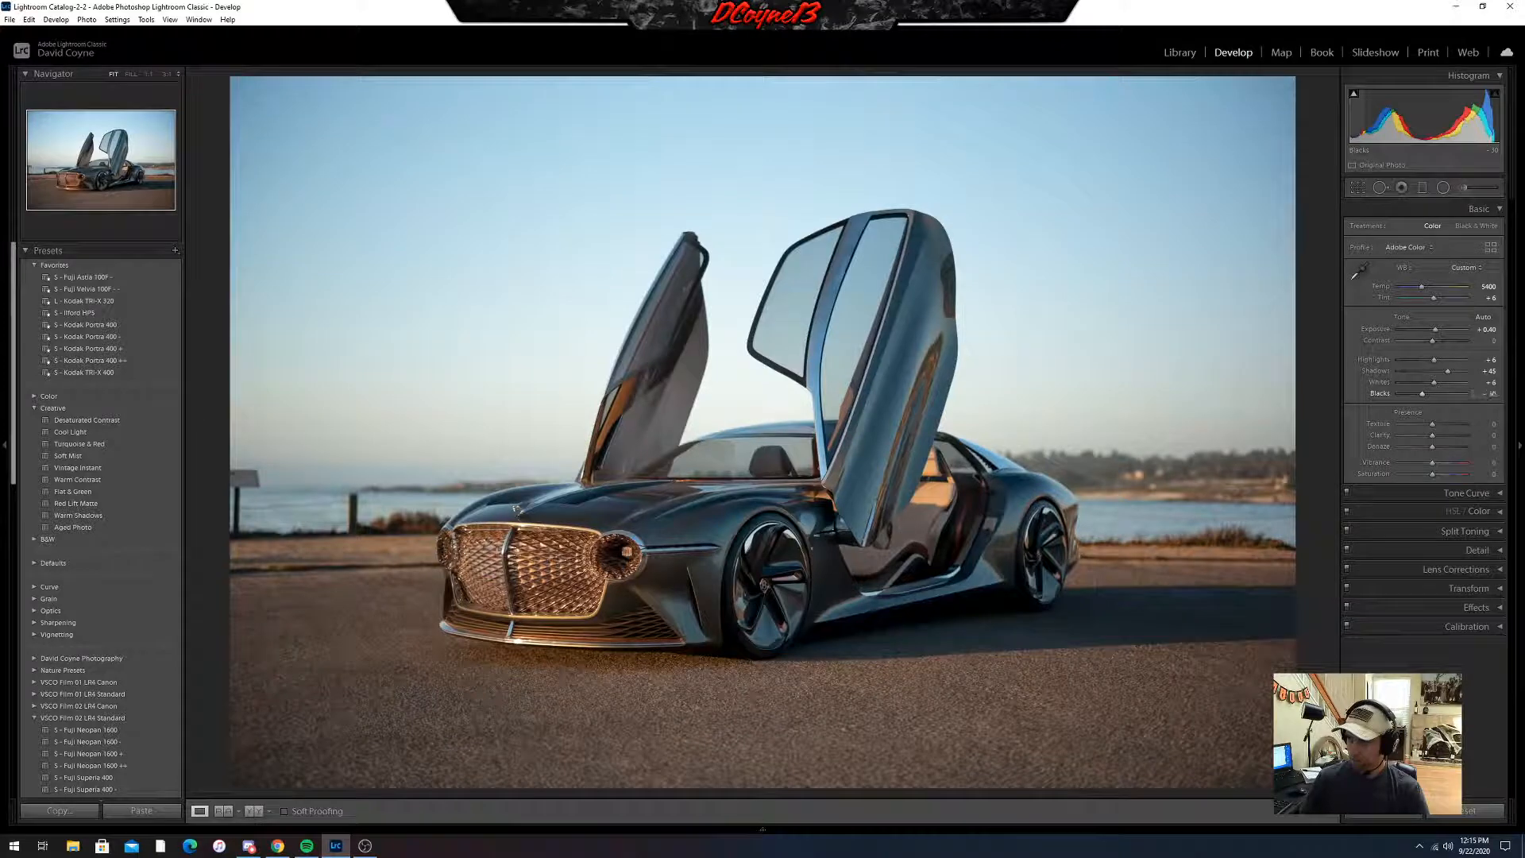
drag(1492, 394, 1482, 394)
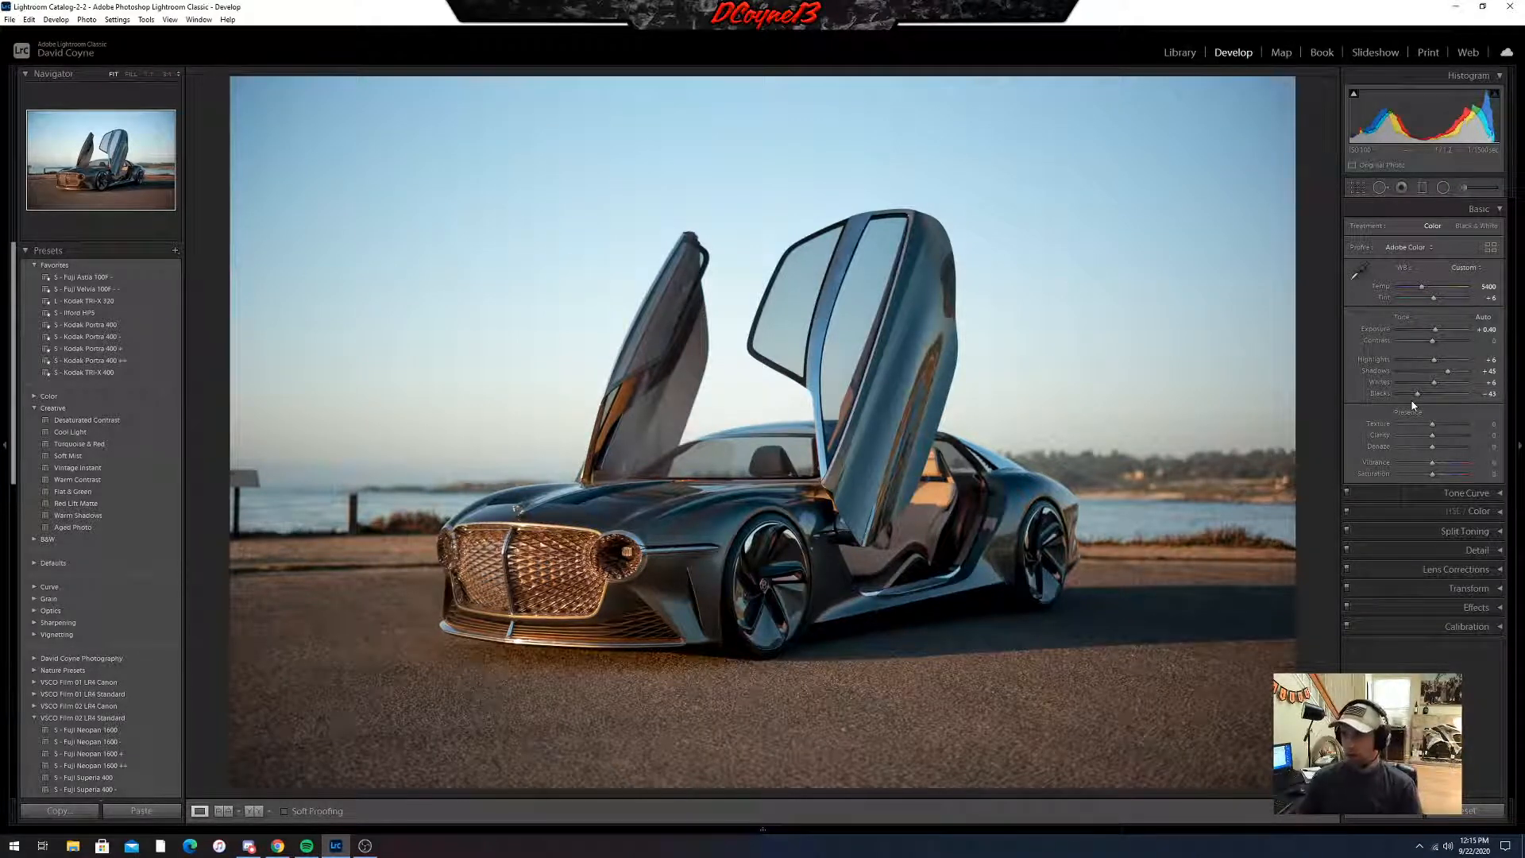
drag(1482, 342, 1479, 462)
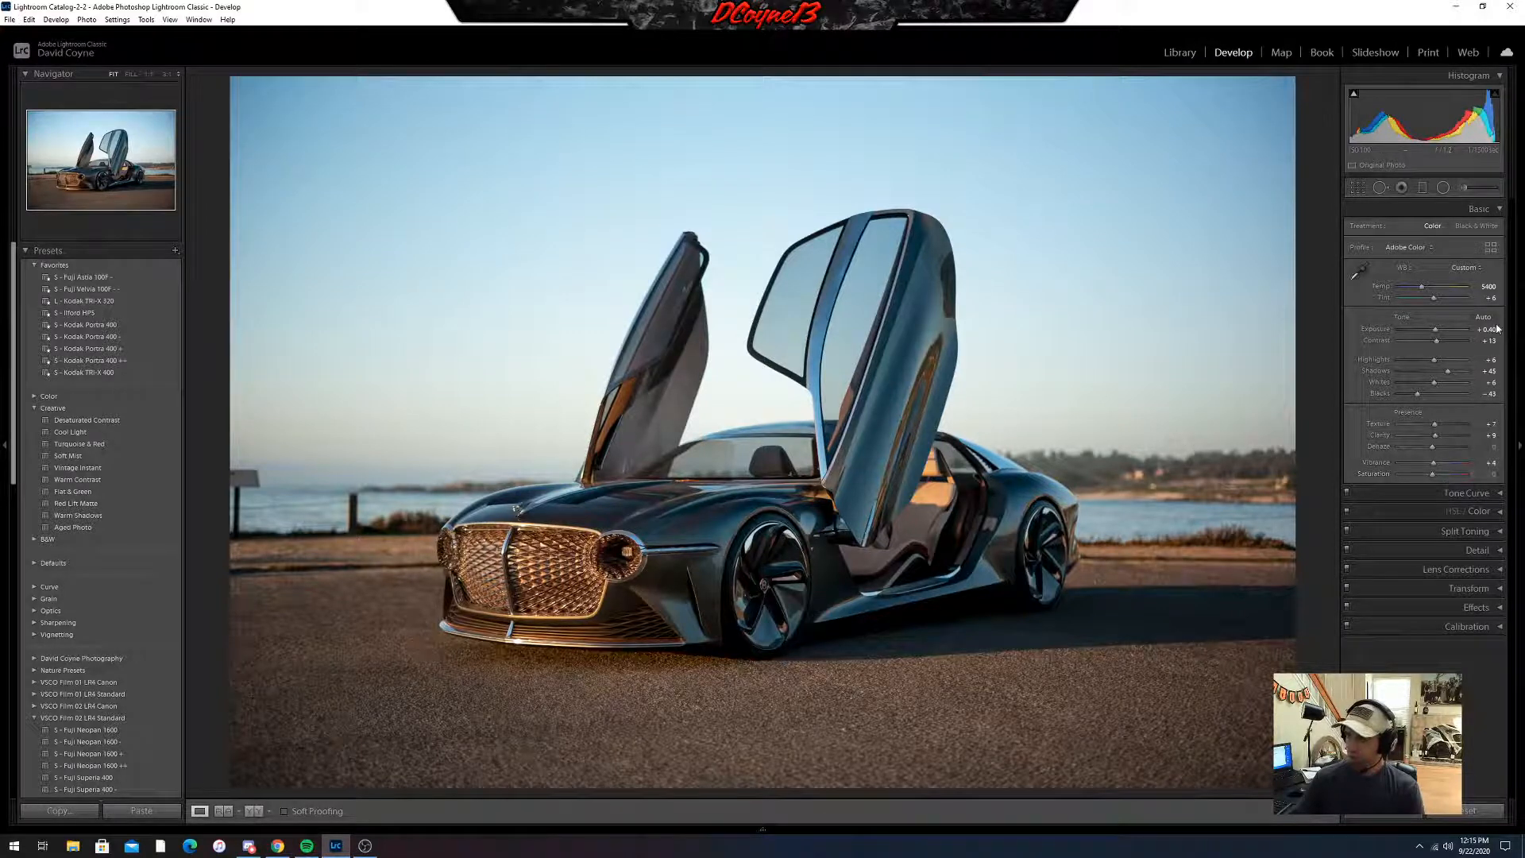
- Adjust the blues in the colour mixer to hue +18, saturation -39 and luminance +11
click(1471, 512)
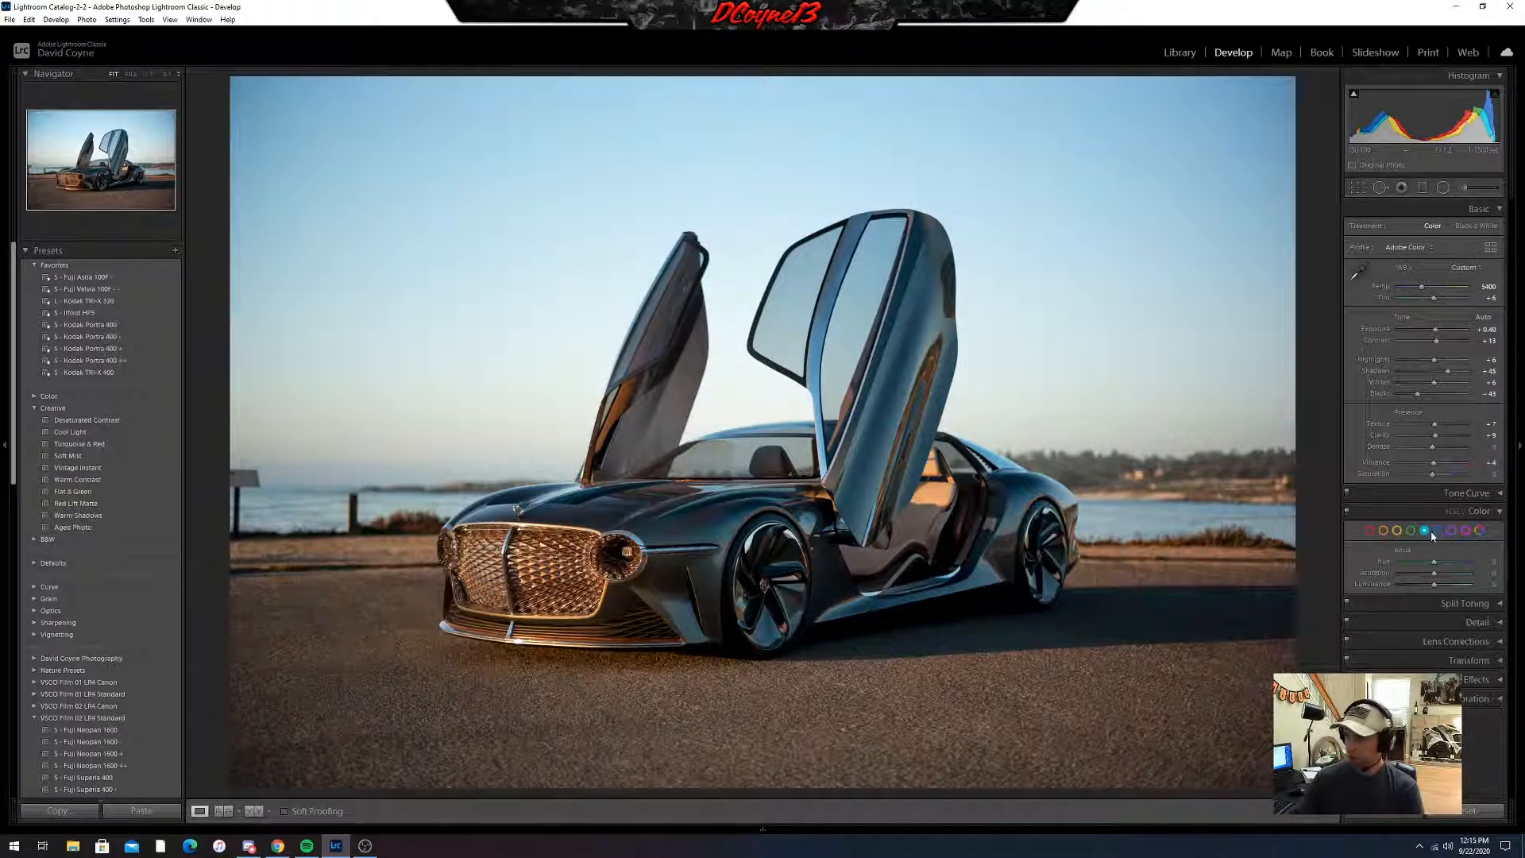
click(1476, 511)
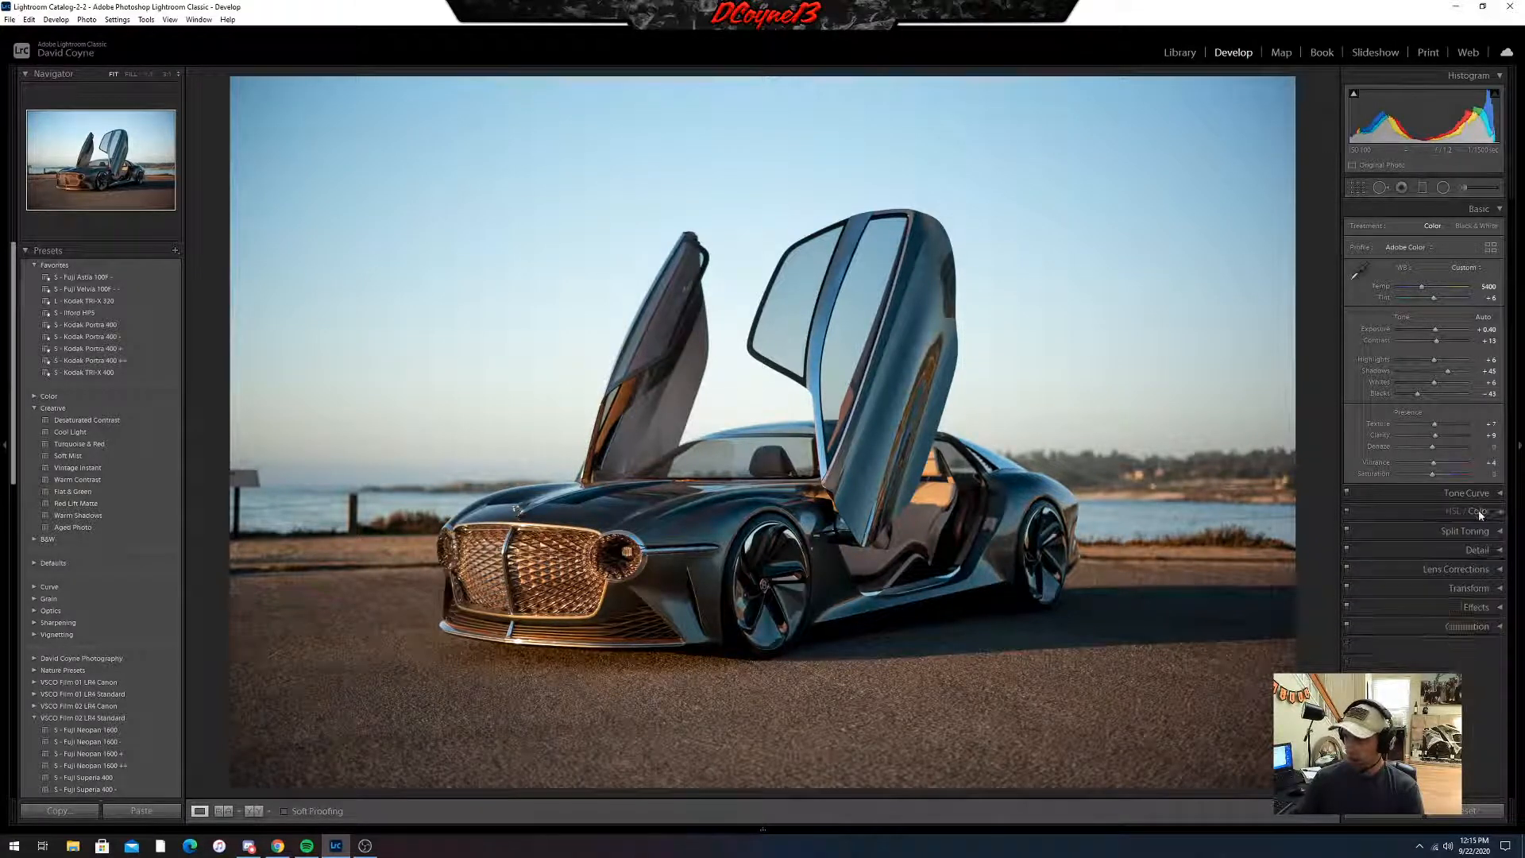
click(1476, 511)
click(1452, 511)
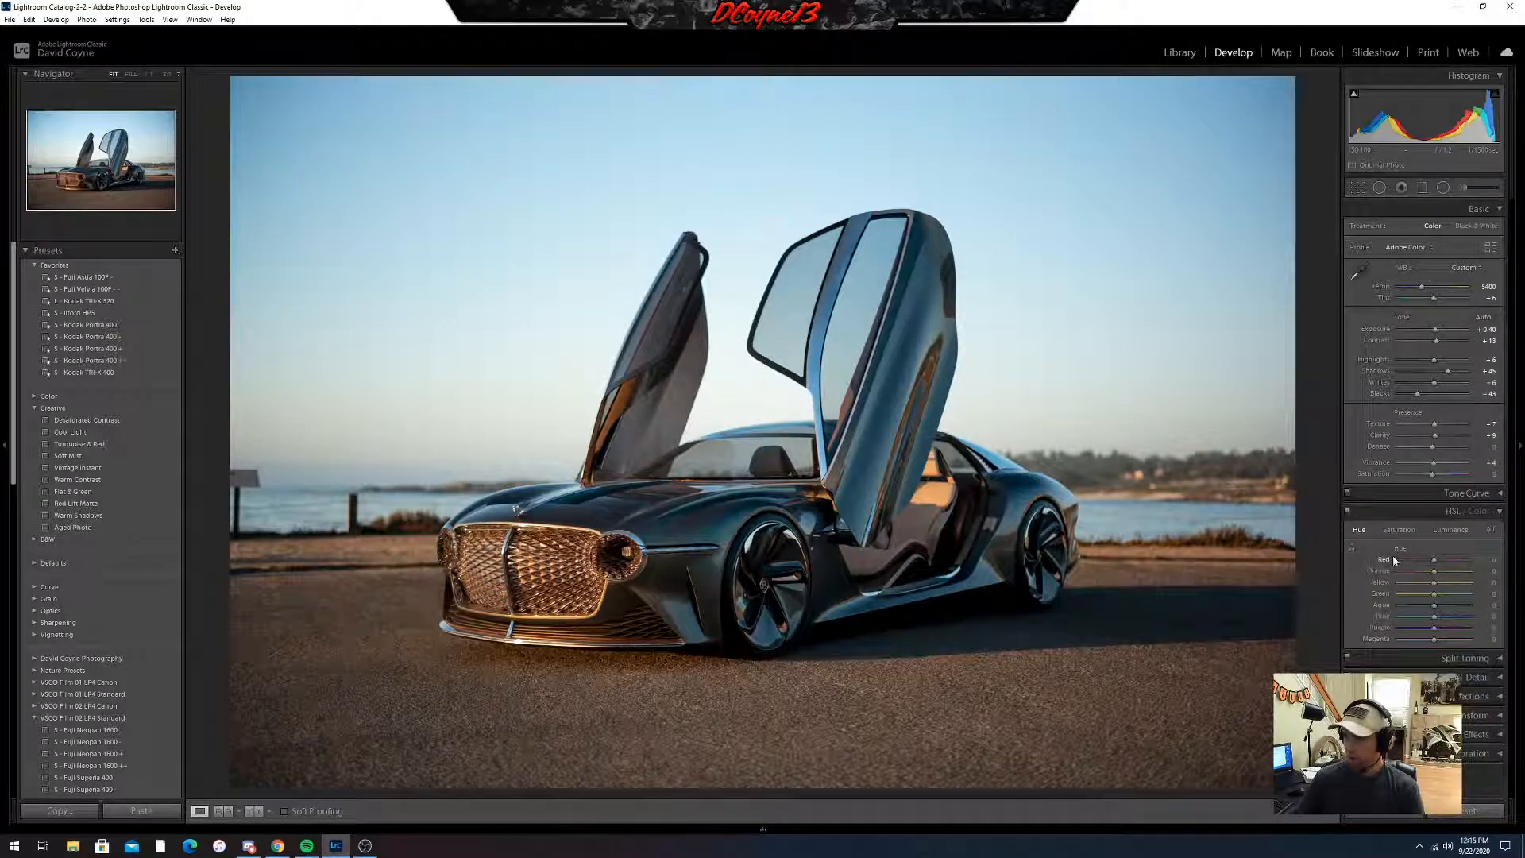
click(1479, 511)
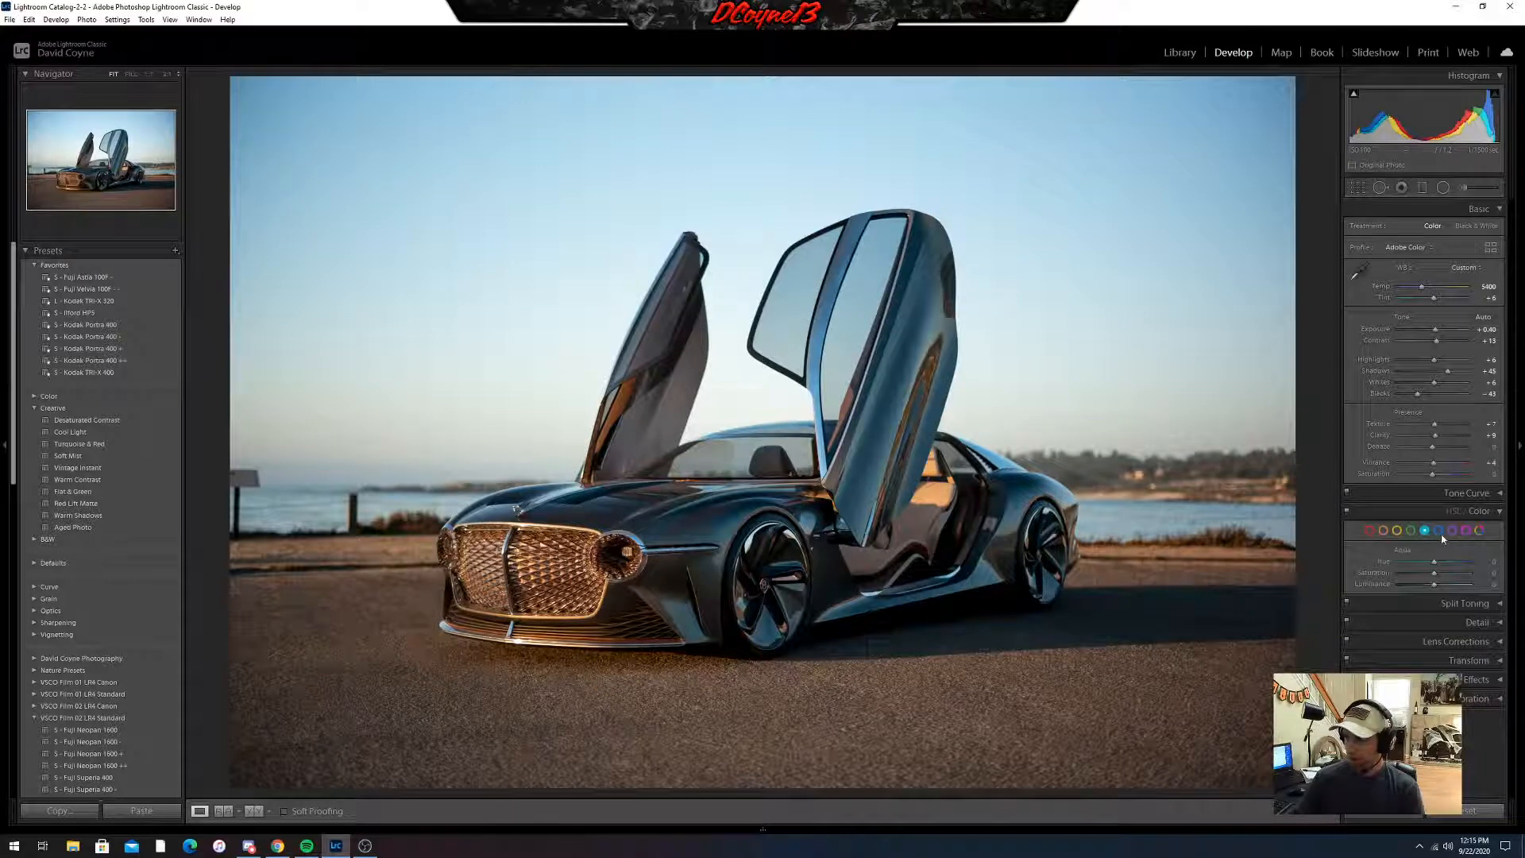
drag(1485, 562, 1439, 584)
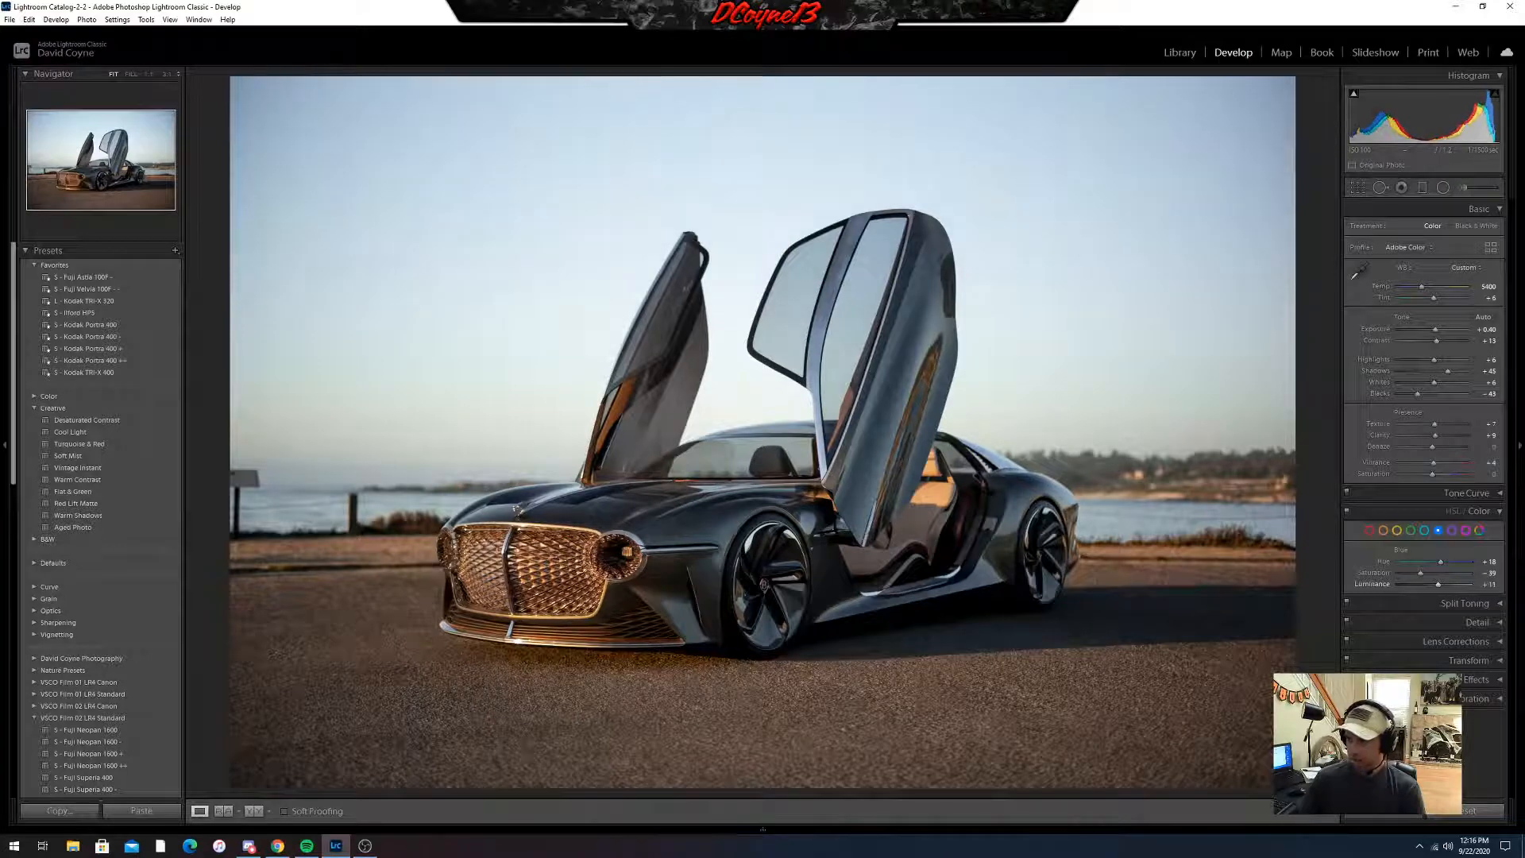
- Set the aquas to hue +10 and saturation -20 in the colour mixer, and select the oranges for adjustment
click(1424, 530)
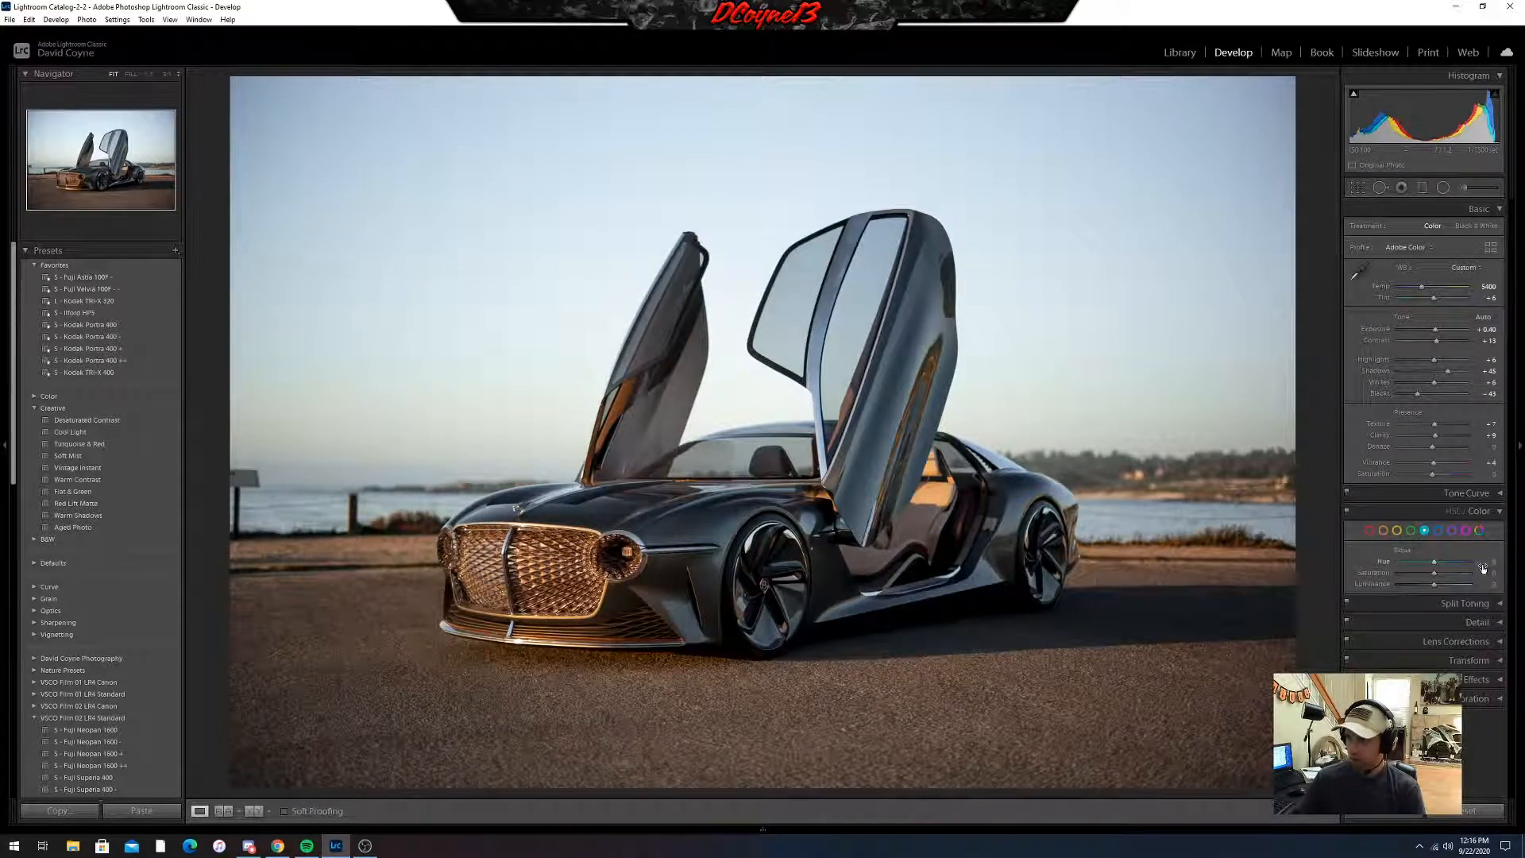
drag(1483, 568, 1427, 573)
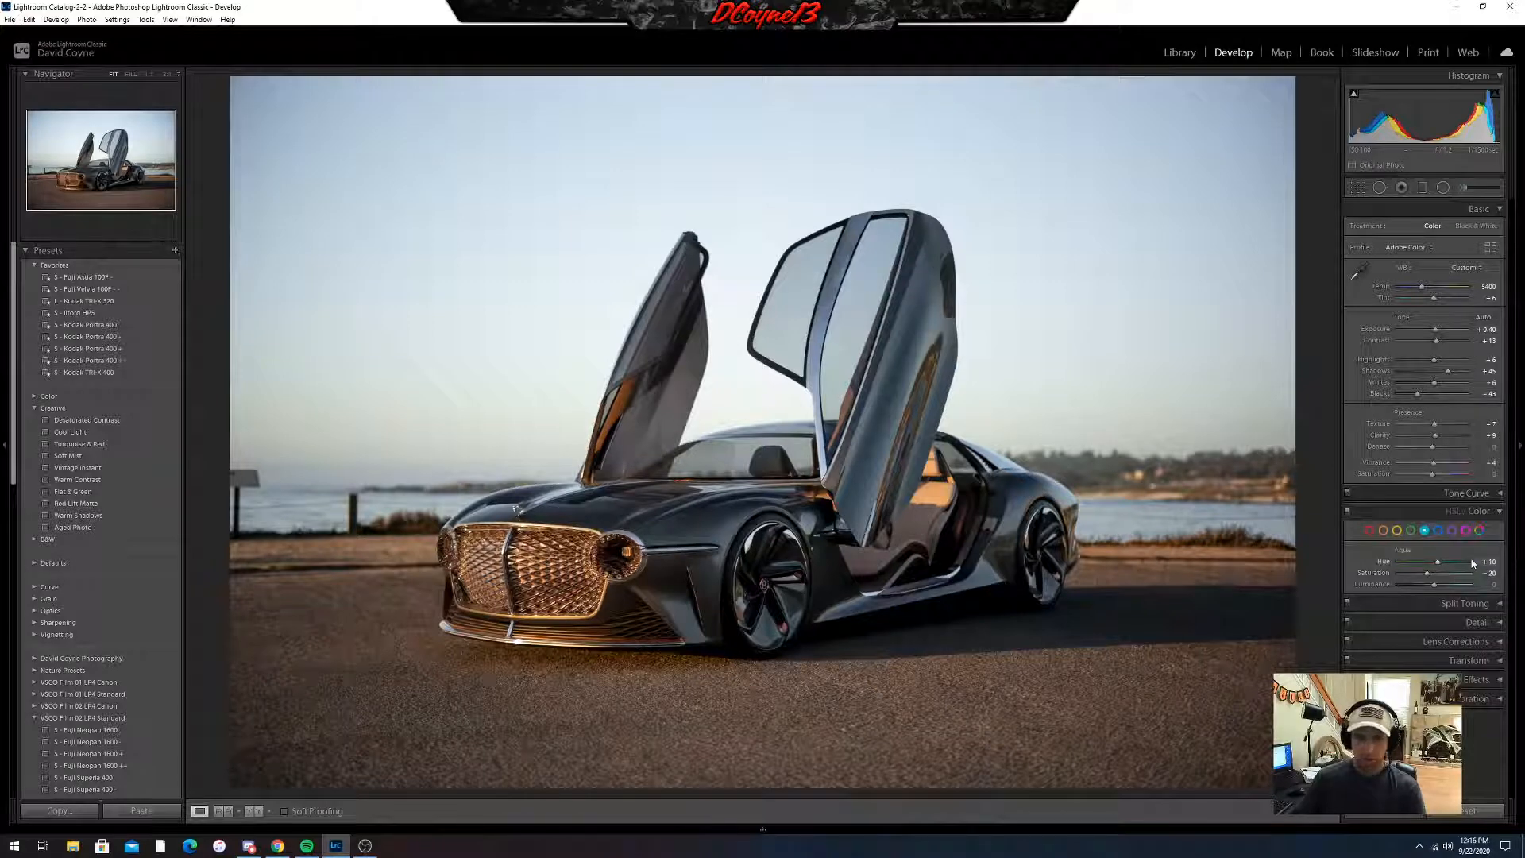
click(1384, 531)
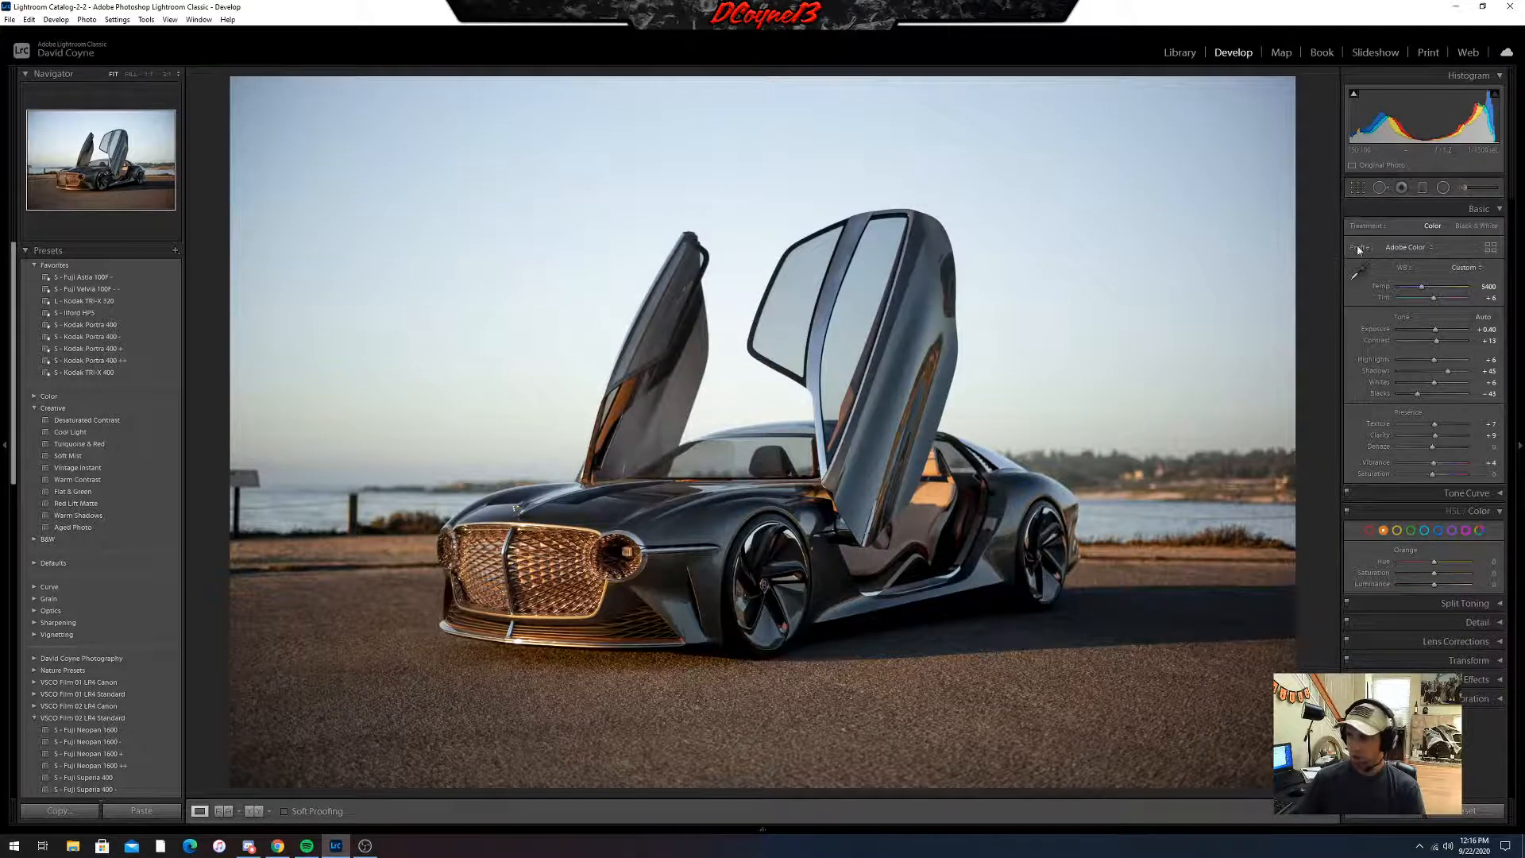
click(1358, 187)
drag(1310, 229, 1316, 227)
key(Return)
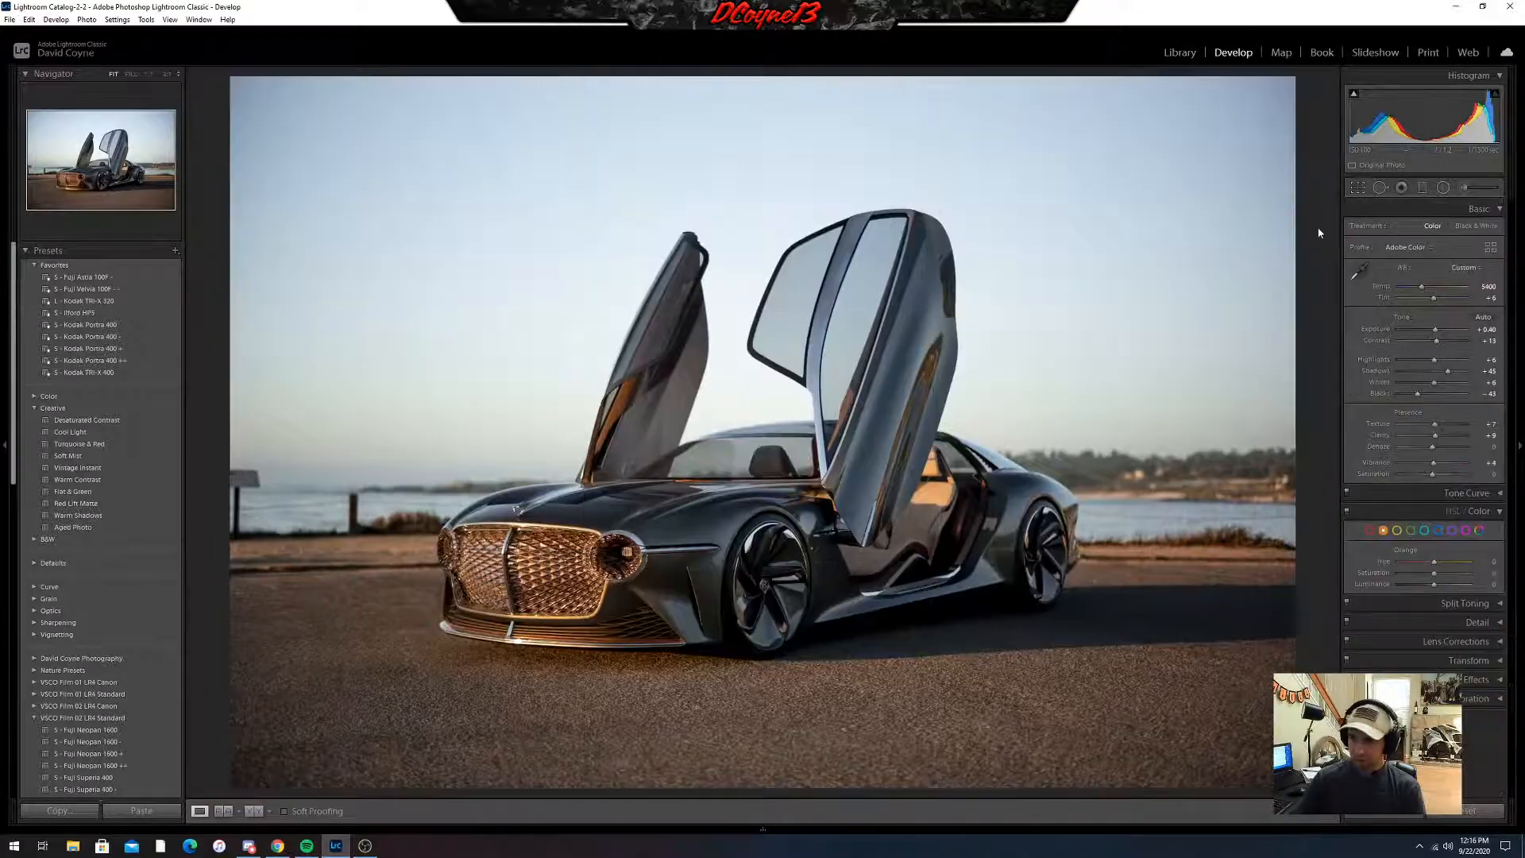
- Check the copper grille up close, set the oranges to hue -11 and saturation -13, and raise their luminance
click(552, 566)
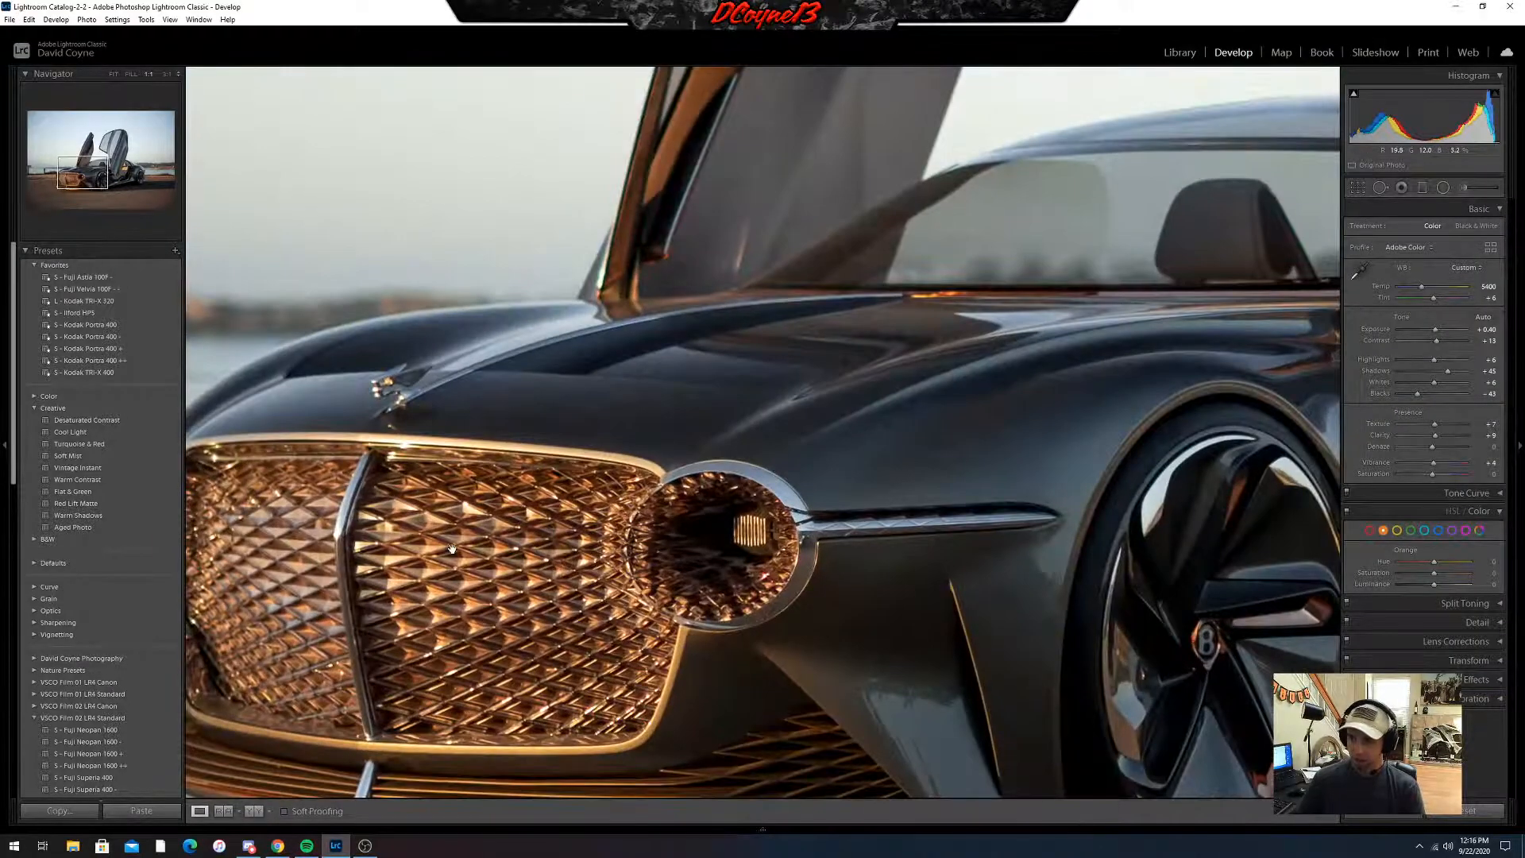
drag(453, 548, 623, 440)
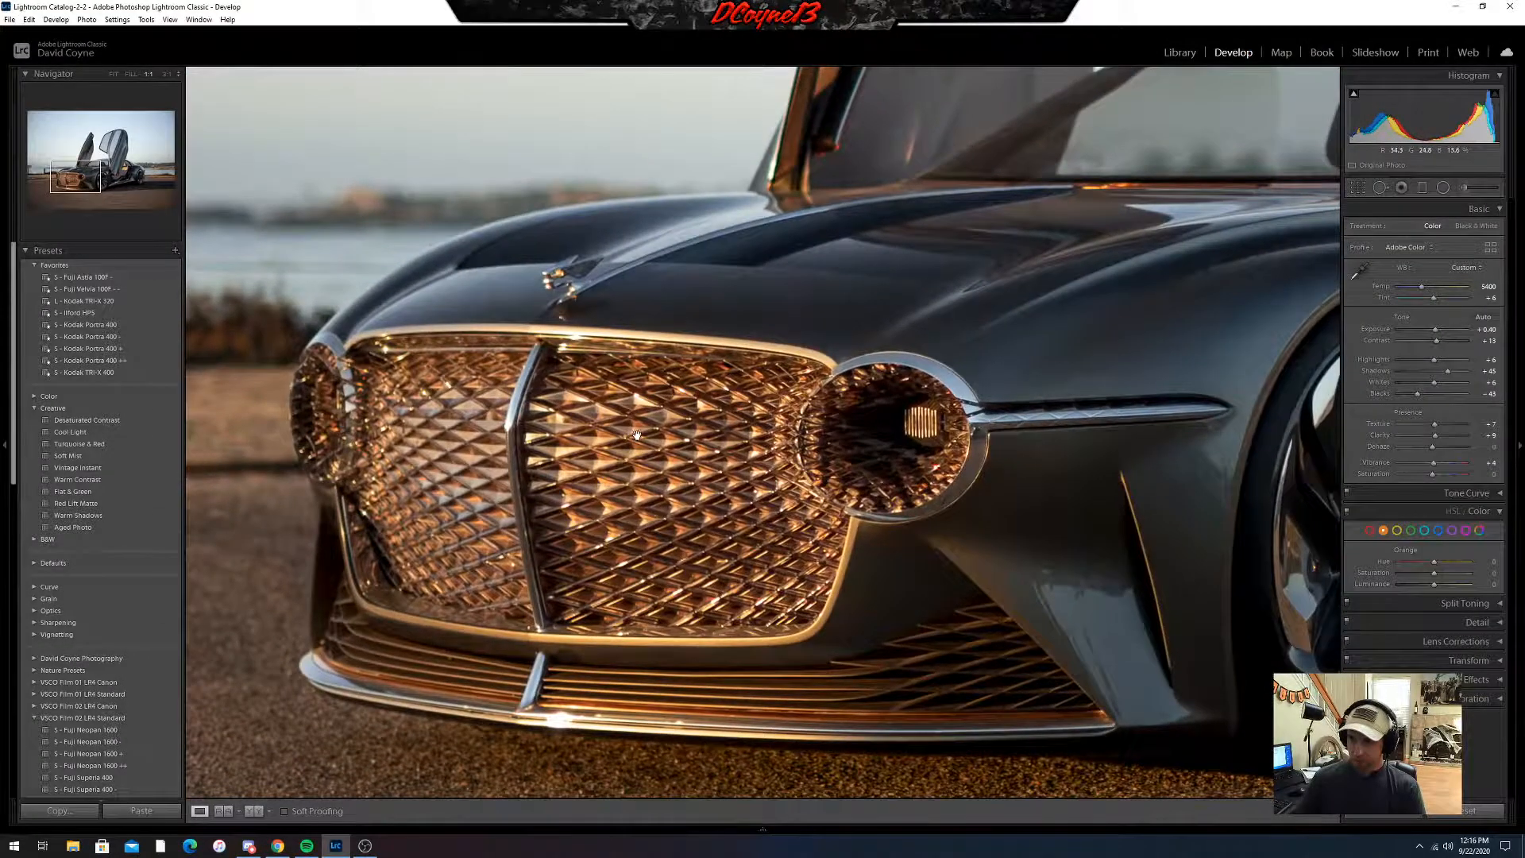
click(636, 437)
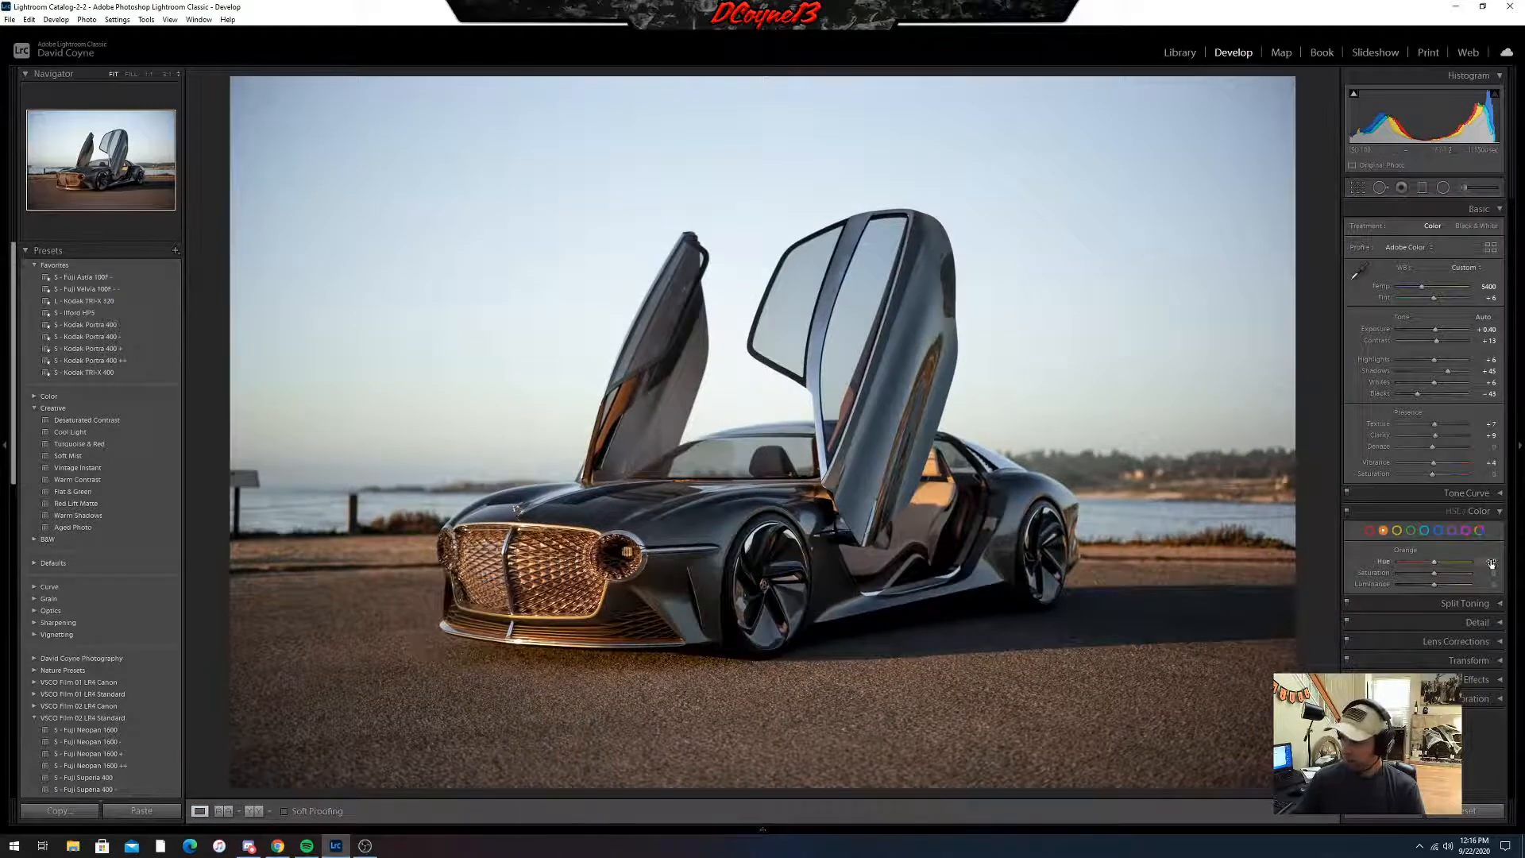
drag(1485, 564, 1429, 562)
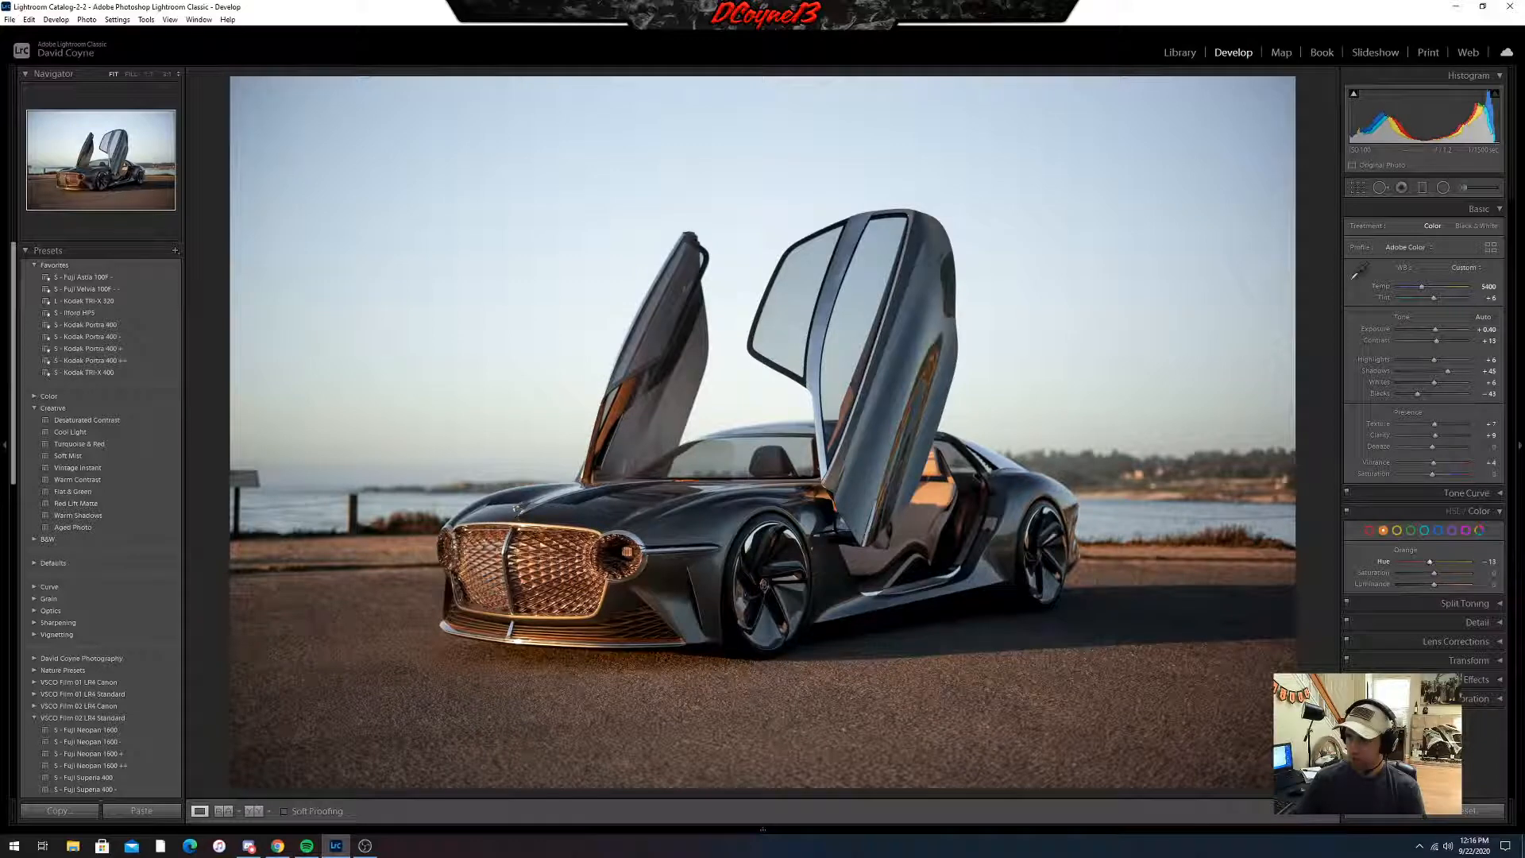
drag(1484, 562, 1486, 562)
drag(1480, 573, 1486, 584)
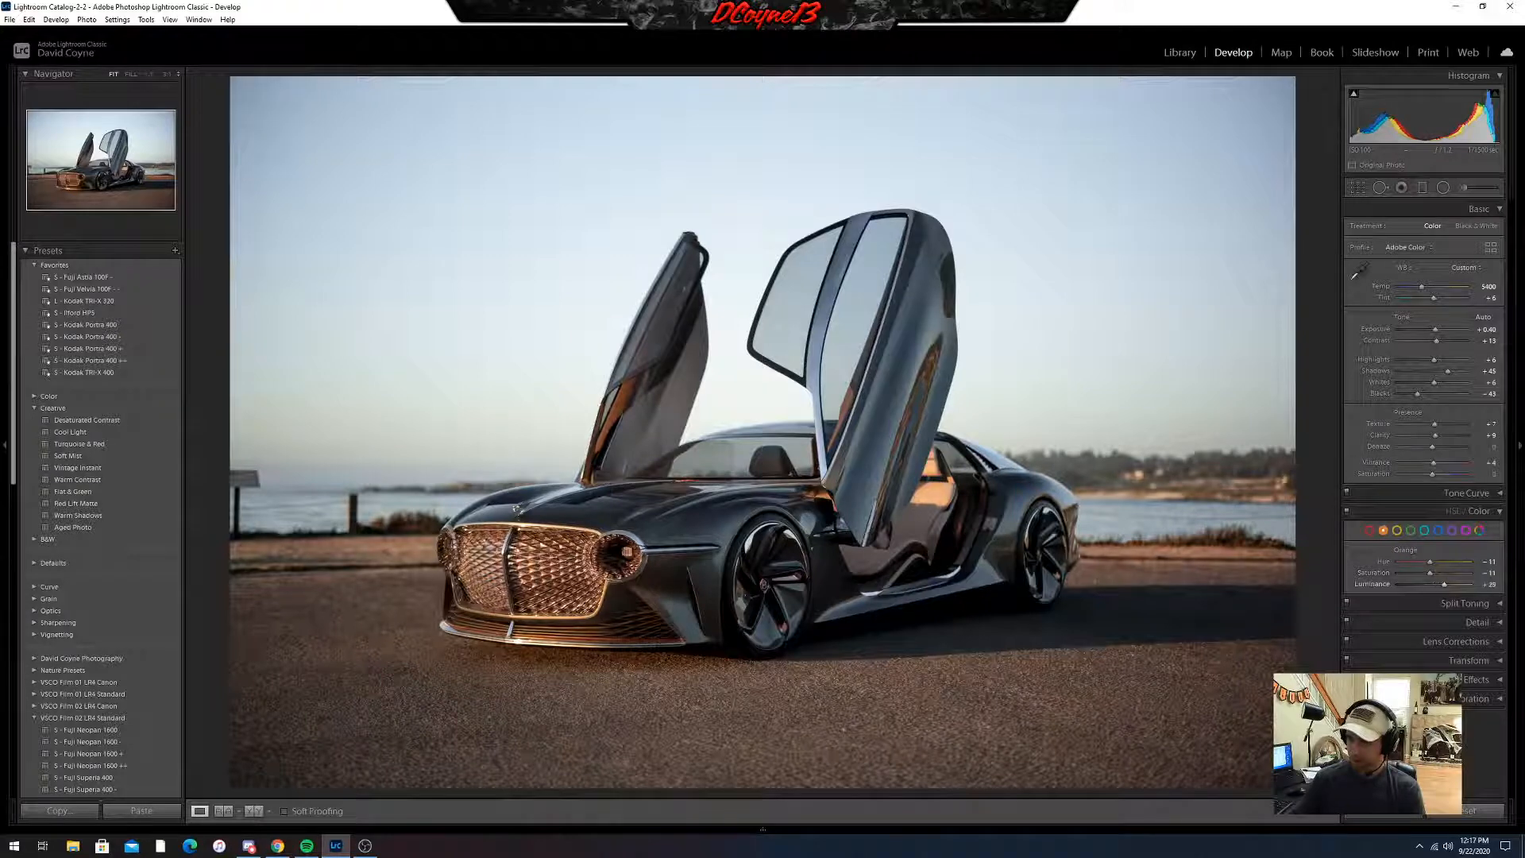
drag(1489, 585, 1483, 573)
- Set the hue of the yellows to -26 and the hue of the reds to -9
click(1396, 530)
drag(1478, 566, 1427, 562)
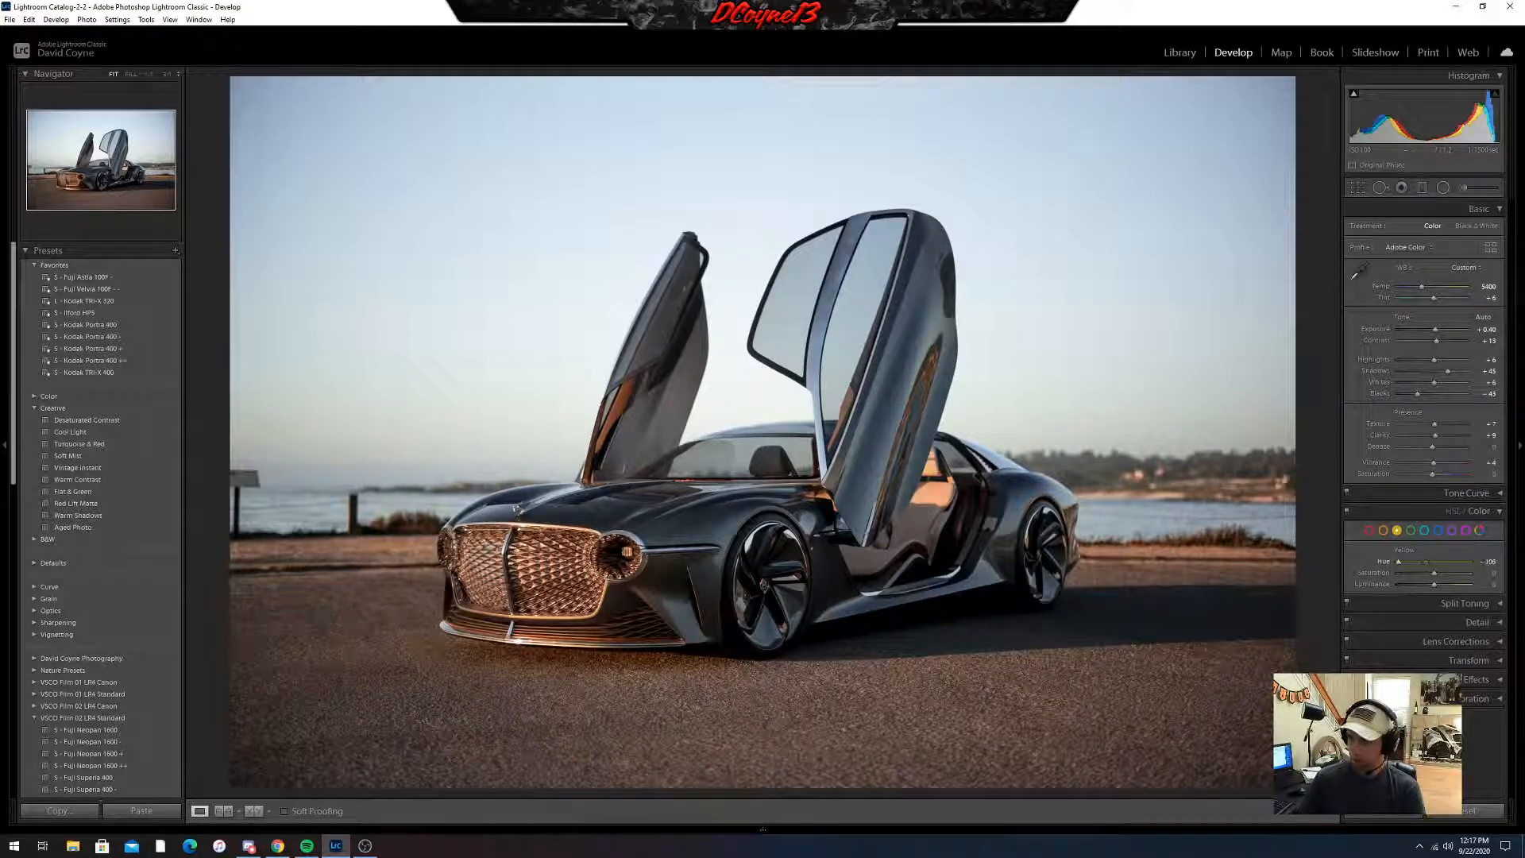
mouse_move(1426, 561)
mouse_down()
mouse_move(1458, 562)
mouse_move(1424, 562)
mouse_up()
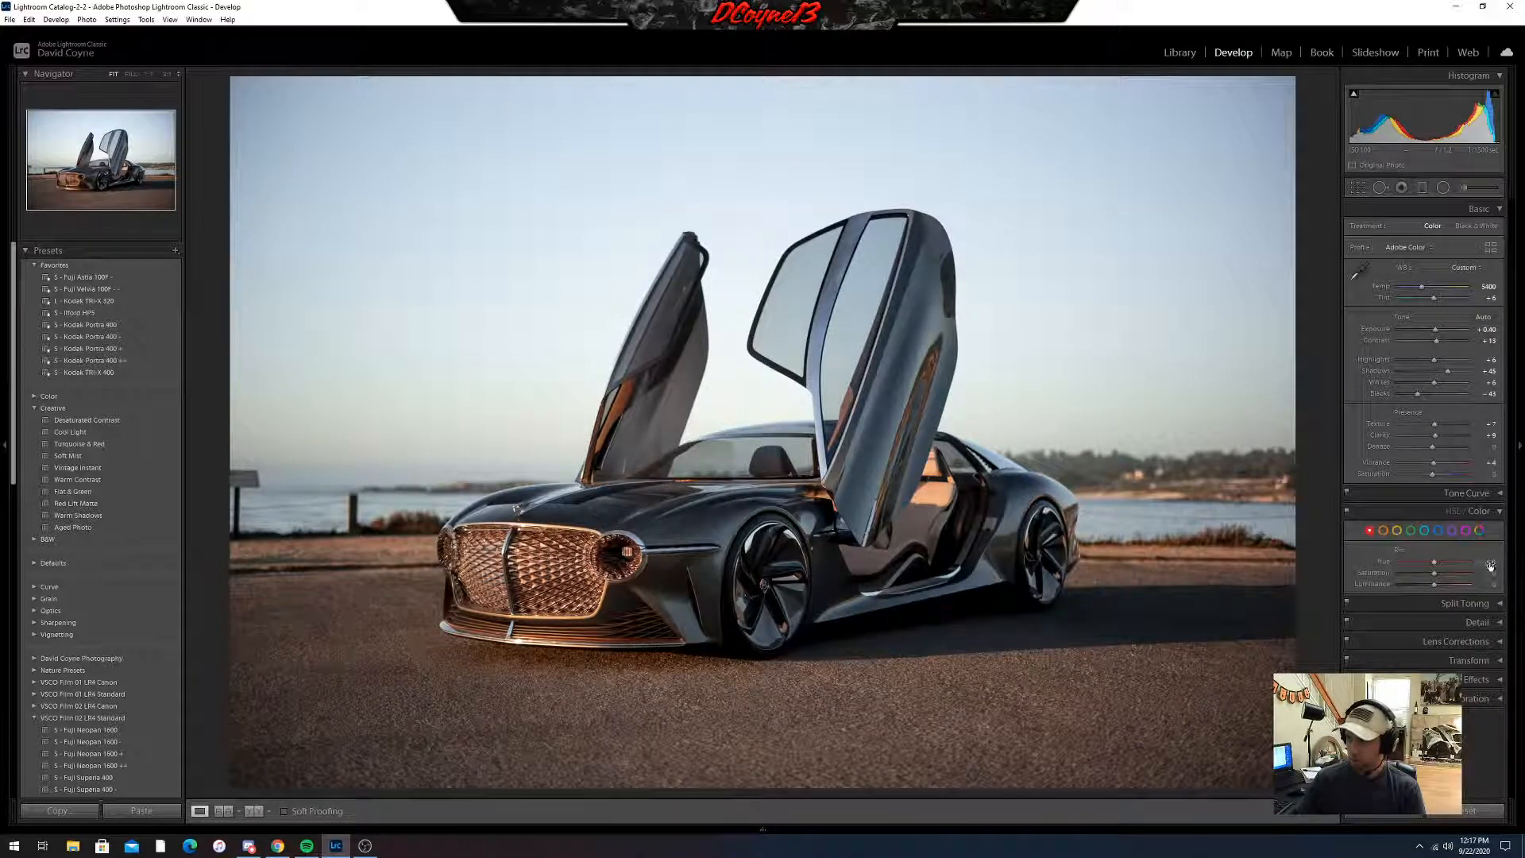
drag(1487, 562, 1484, 562)
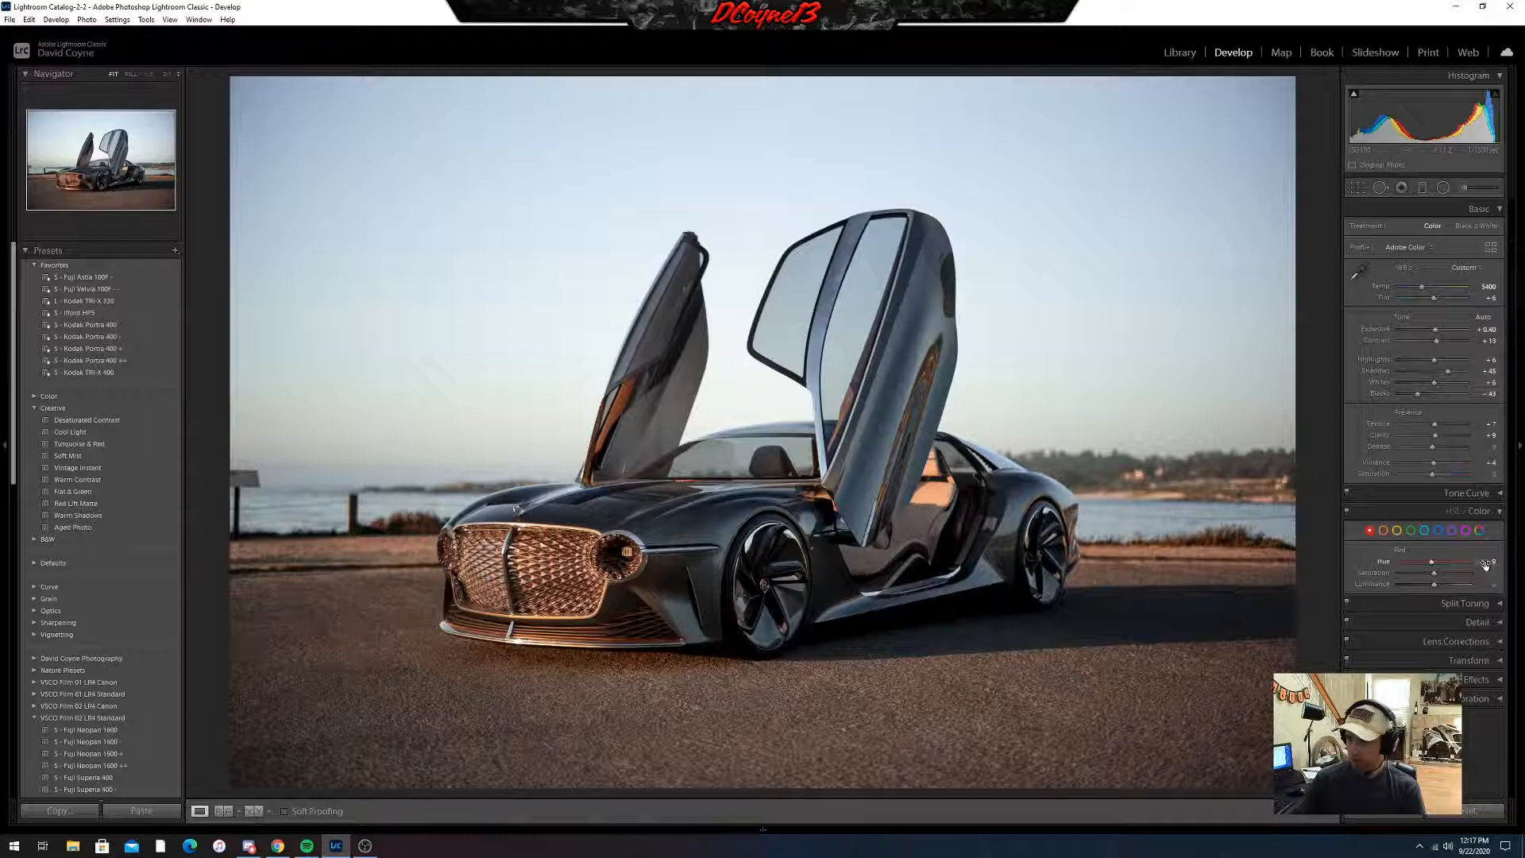
- Shift the sky's hue with the targeted adjustment tool, bringing aqua to +18 and blue to about +27
click(1453, 512)
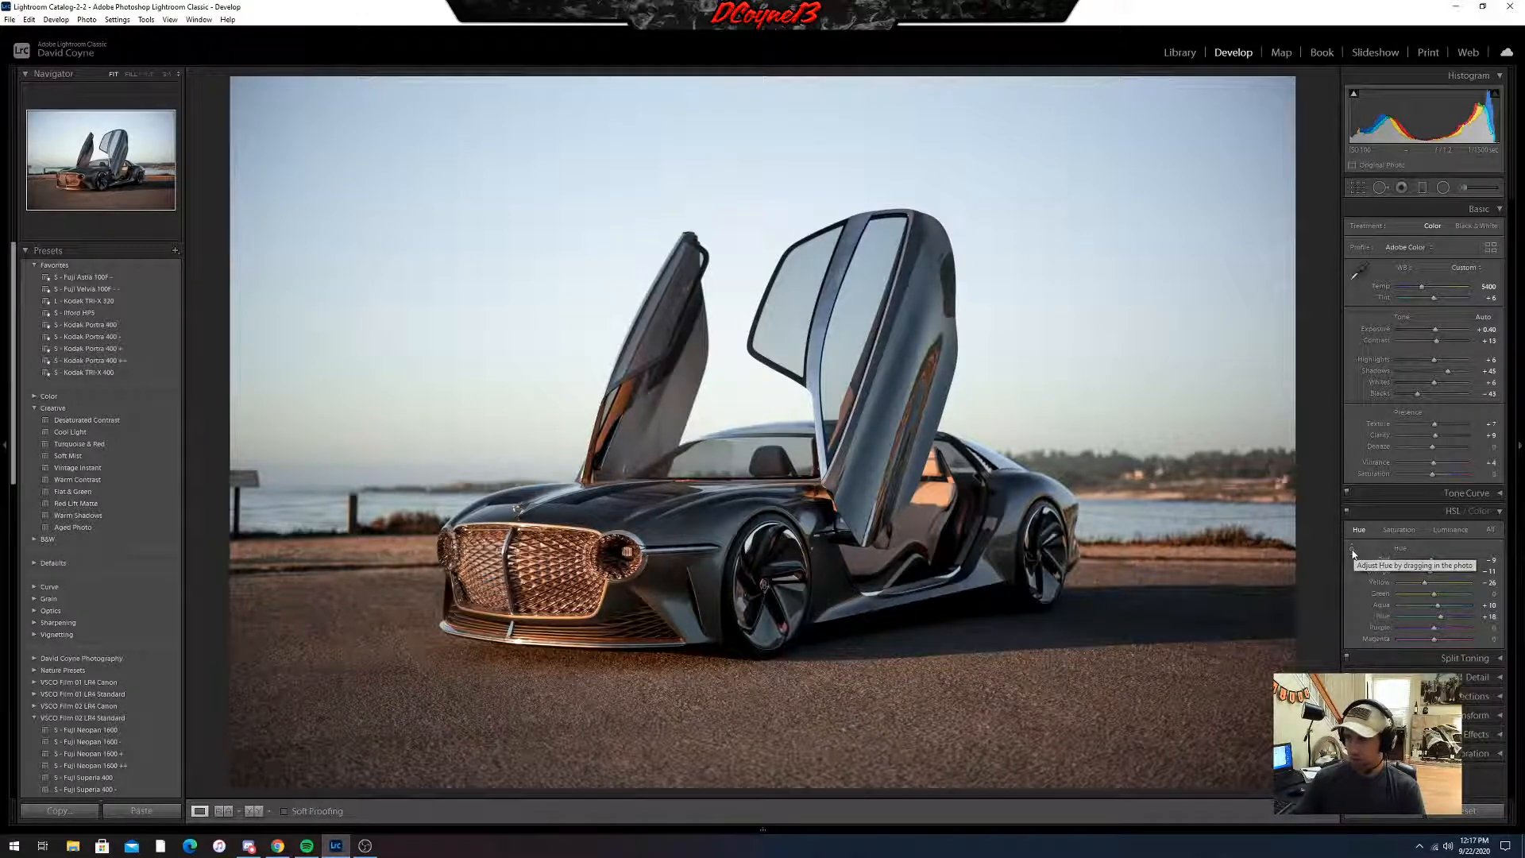
click(1352, 551)
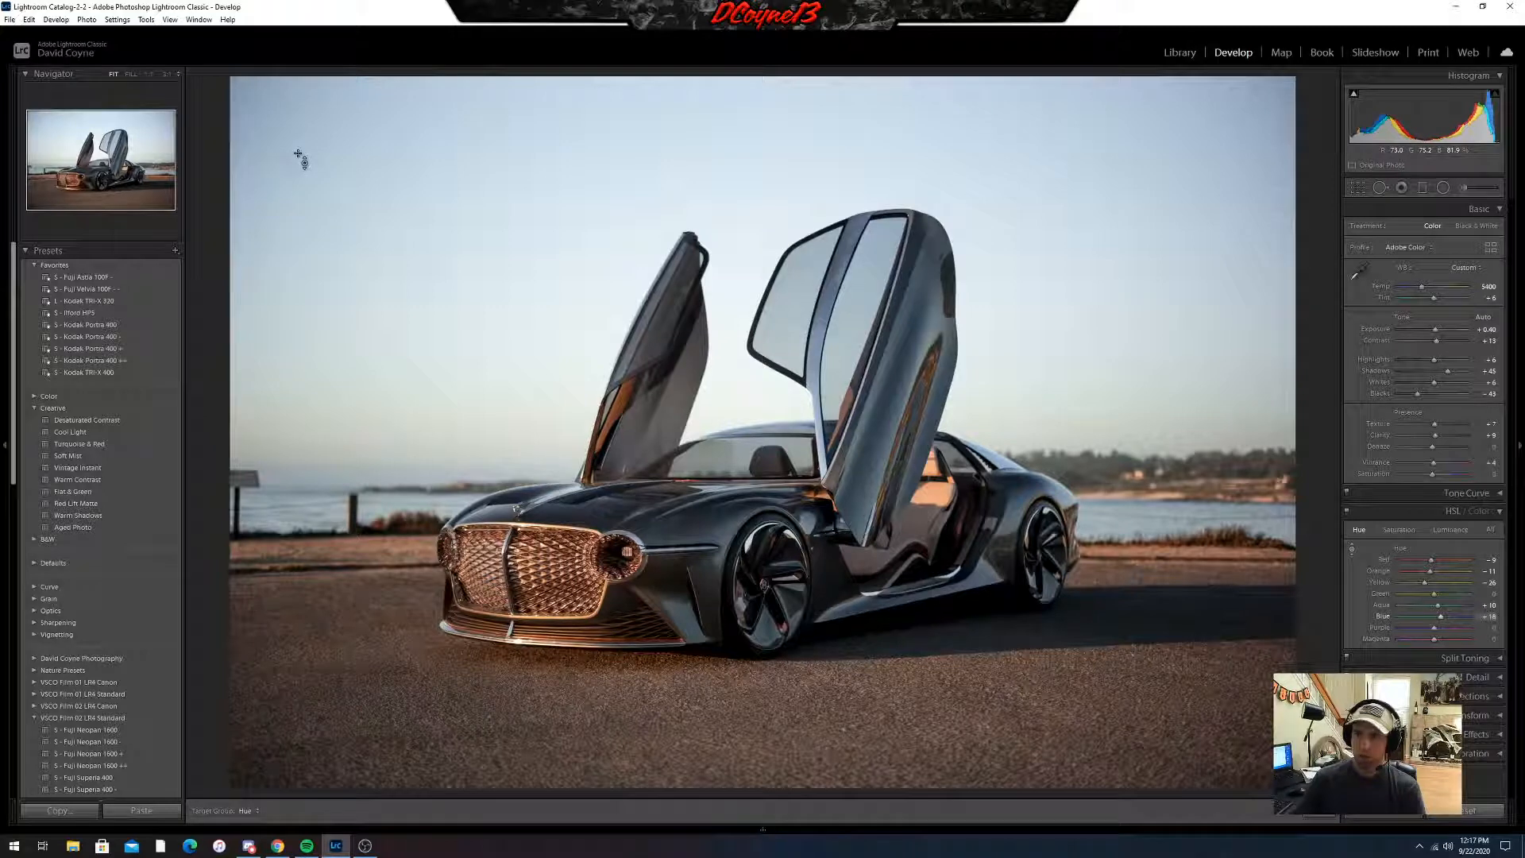
mouse_move(1151, 199)
mouse_down()
mouse_move(1152, 294)
mouse_move(1151, 119)
mouse_move(1152, 202)
mouse_up()
drag(1439, 616, 1436, 616)
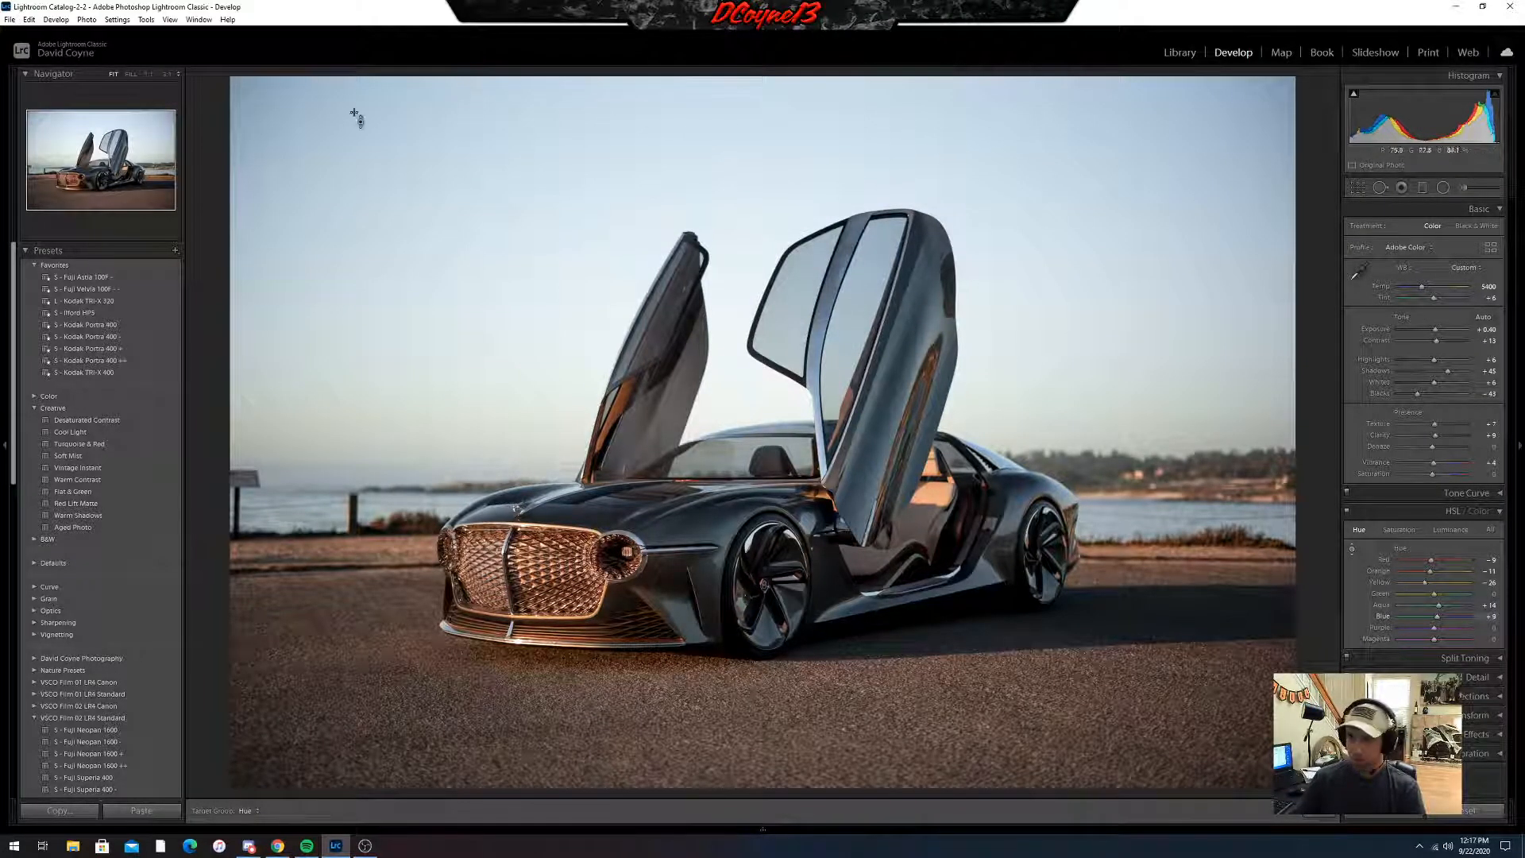
mouse_move(336, 171)
mouse_down()
mouse_move(336, 242)
mouse_move(336, 163)
mouse_up()
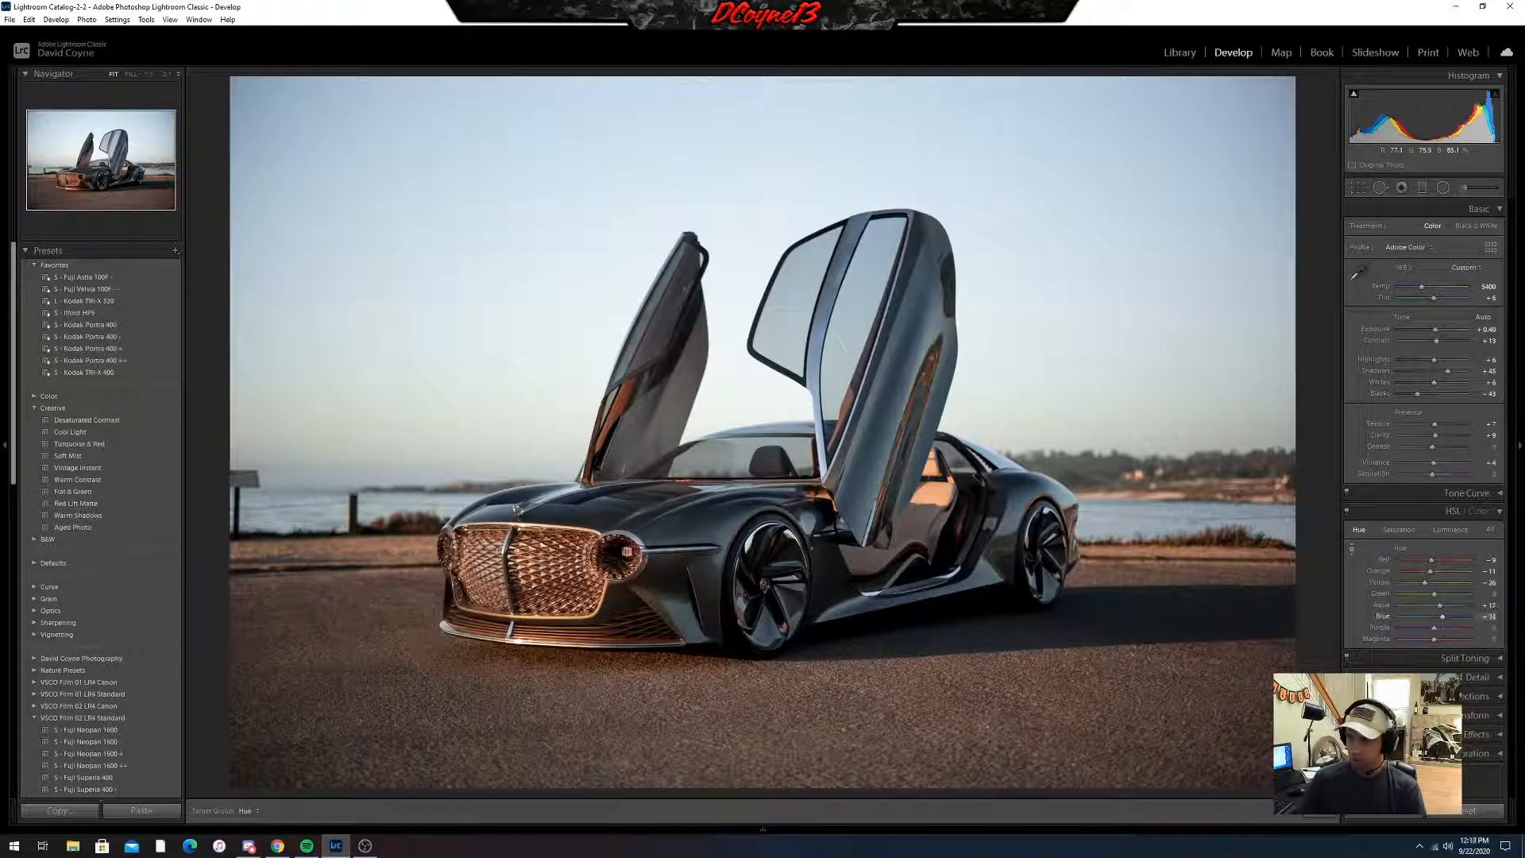
drag(1444, 616, 1441, 617)
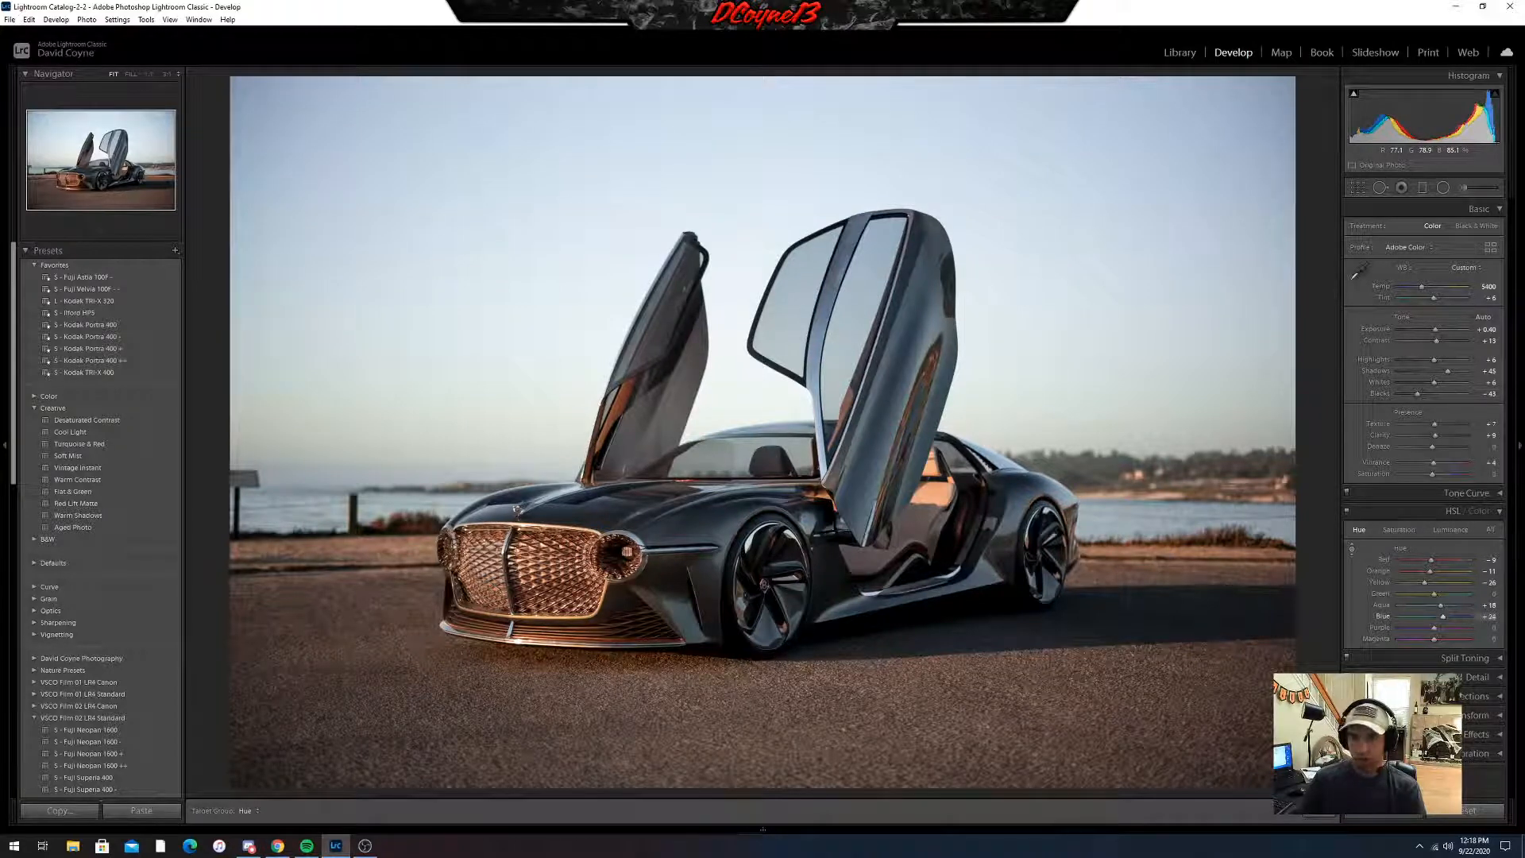
drag(336, 176, 336, 171)
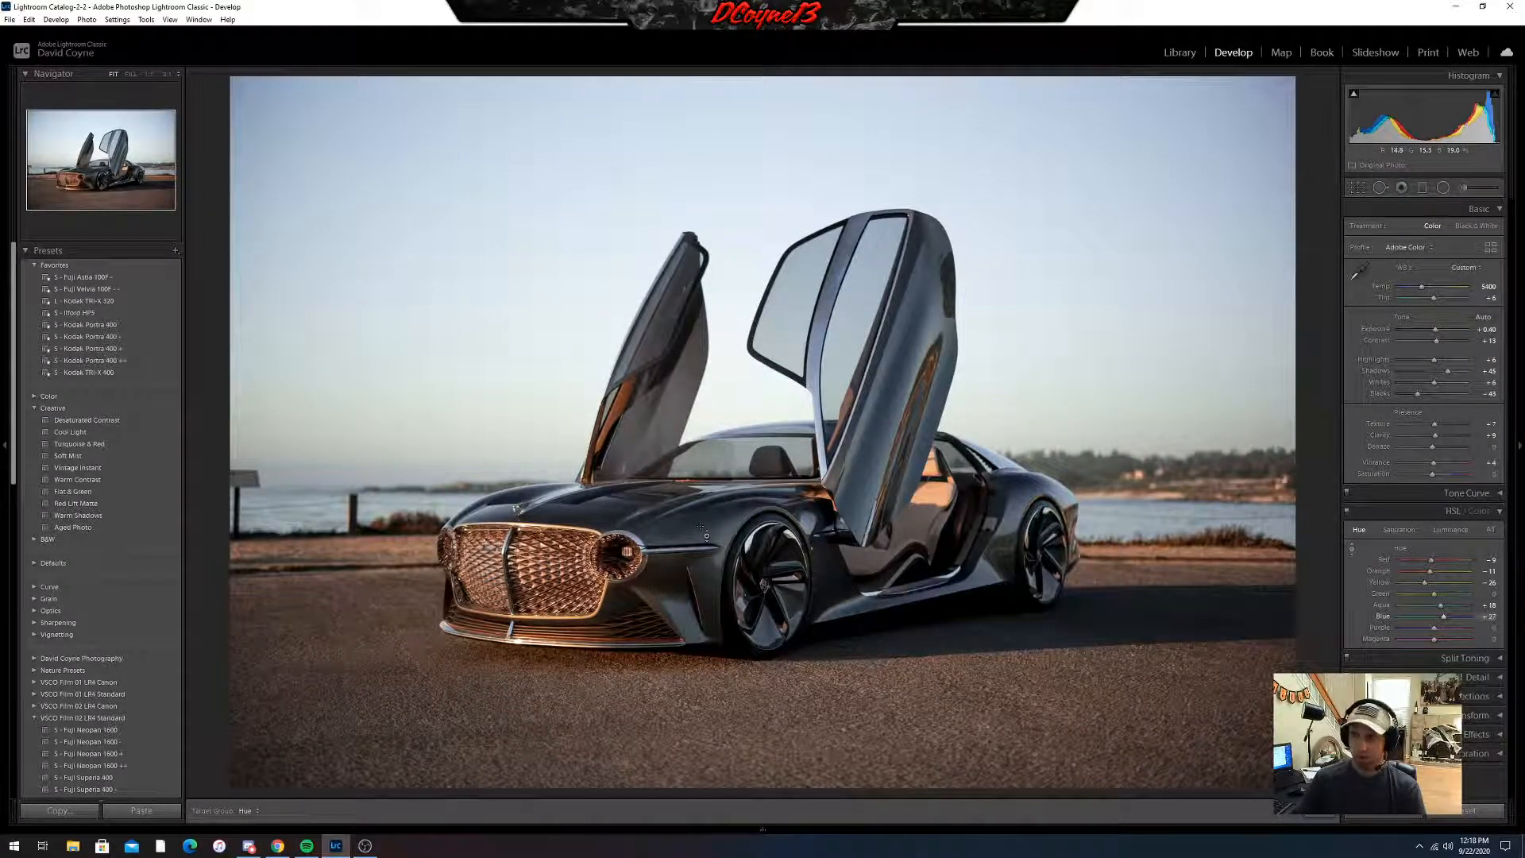
- Fine-tune the hue of the car's dark front fender with targeted adjustment, ending at aqua +20 and blue +43
key(Up)
key(Up)
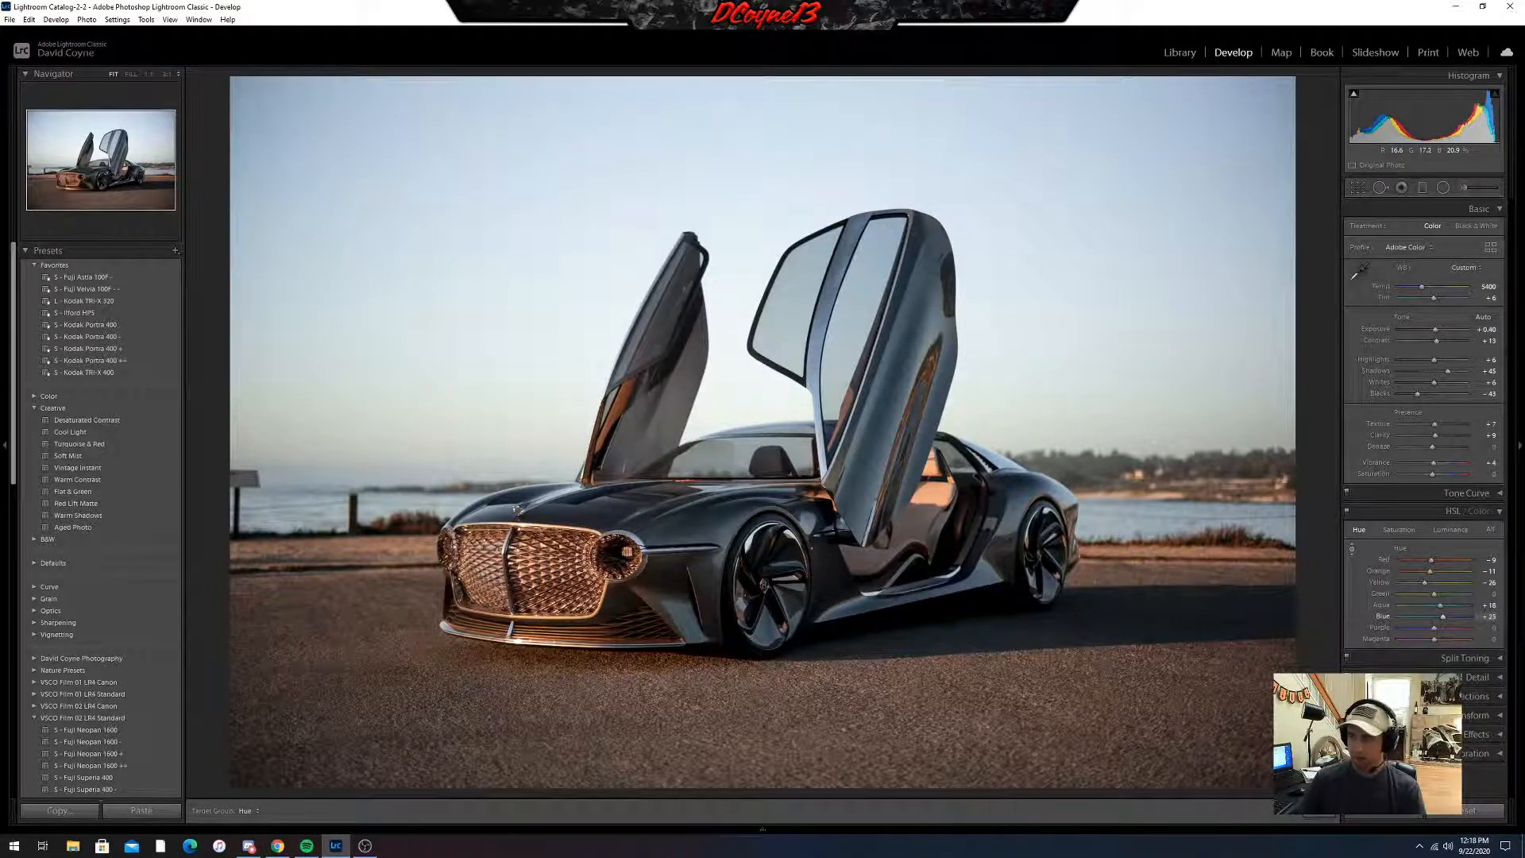
key(Up)
key(Up)
key(Up)
key(Up)
key(Up)
key(Up)
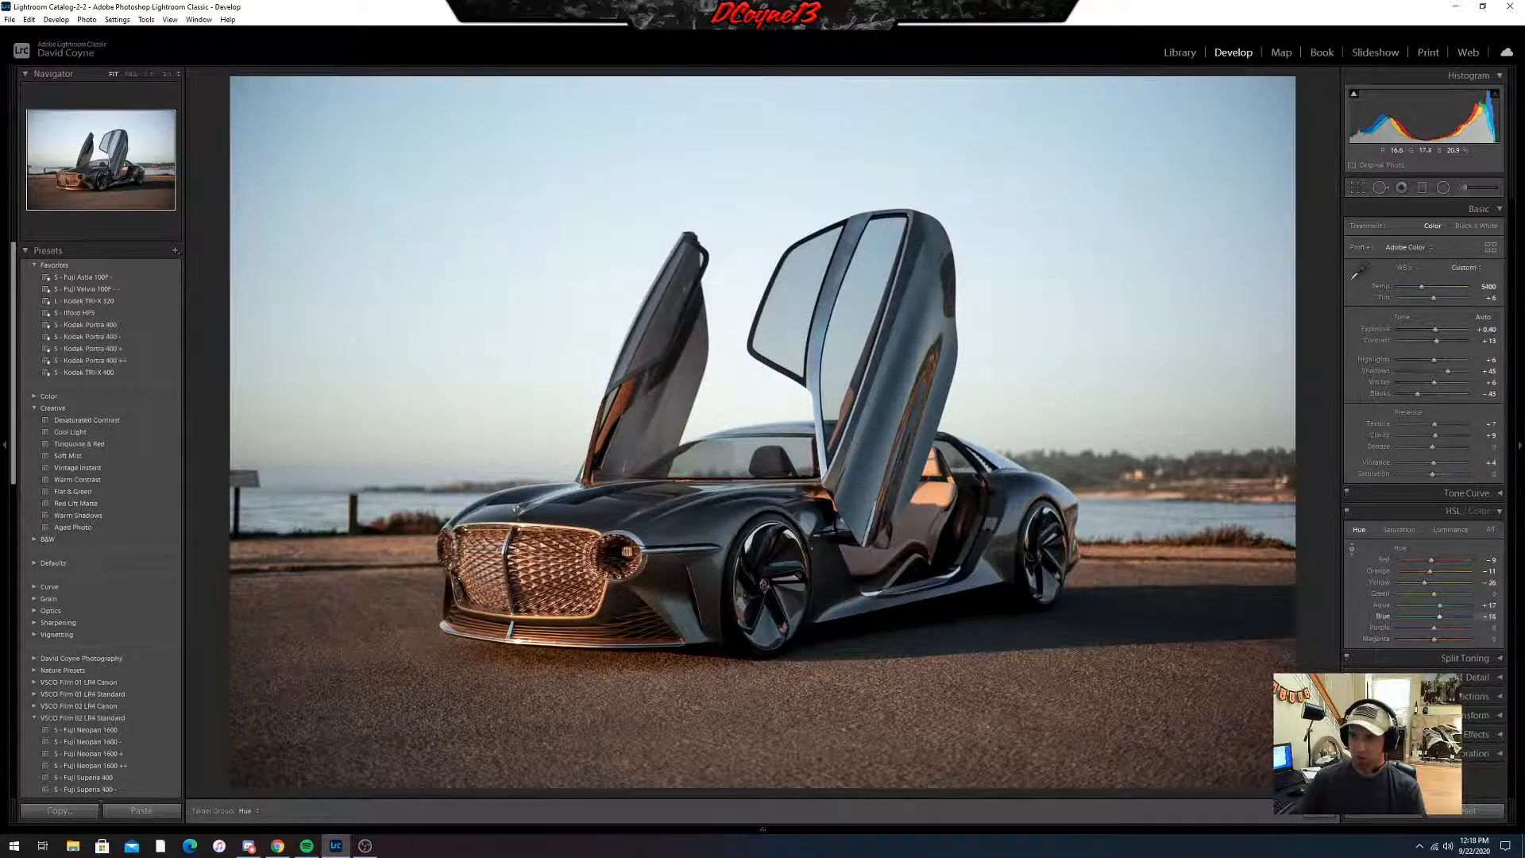
key(Down)
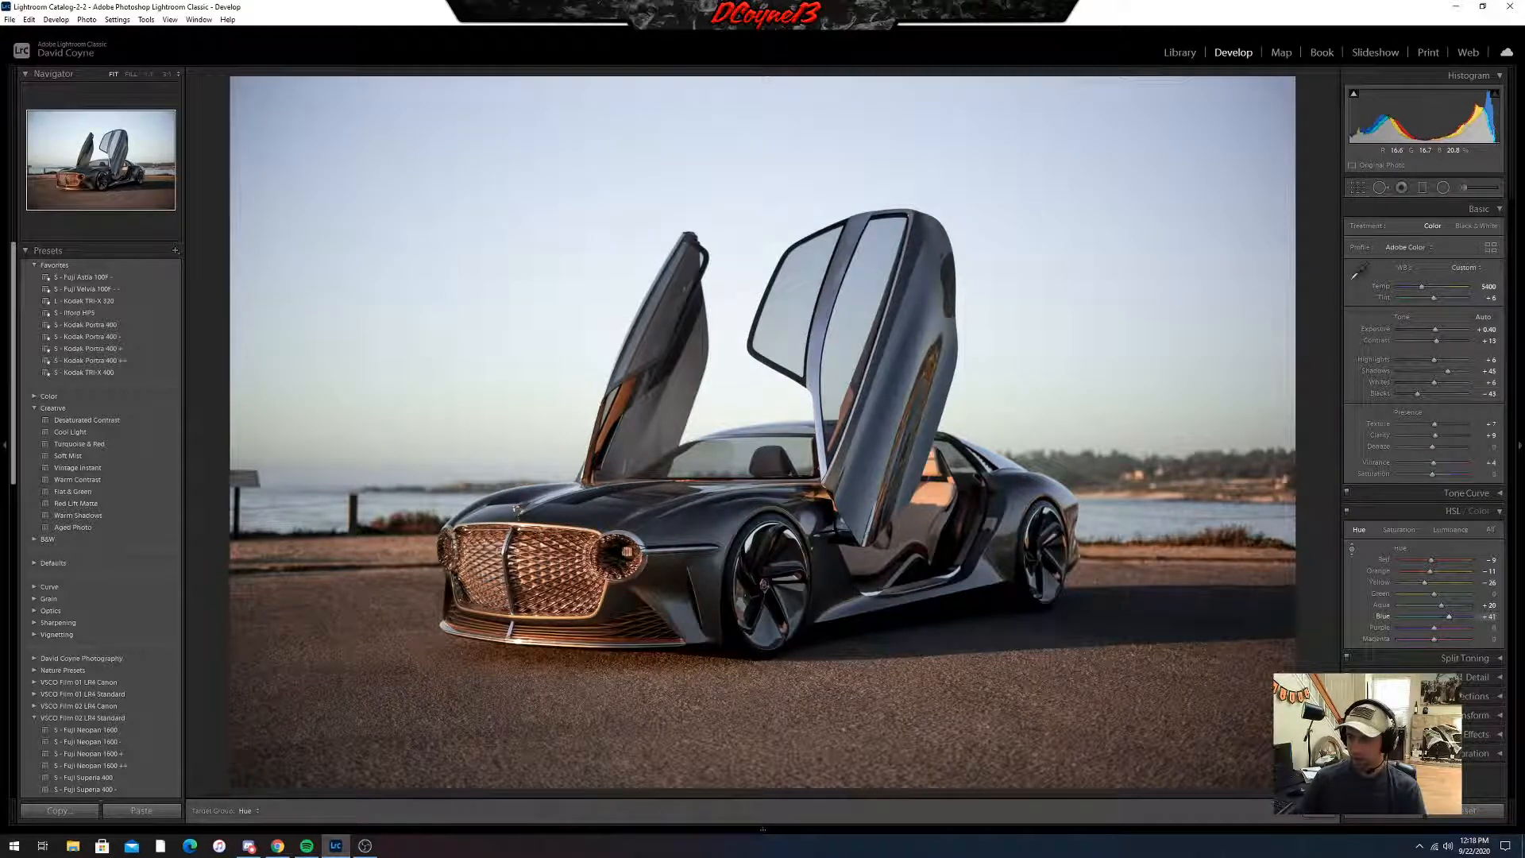
drag(706, 539, 707, 527)
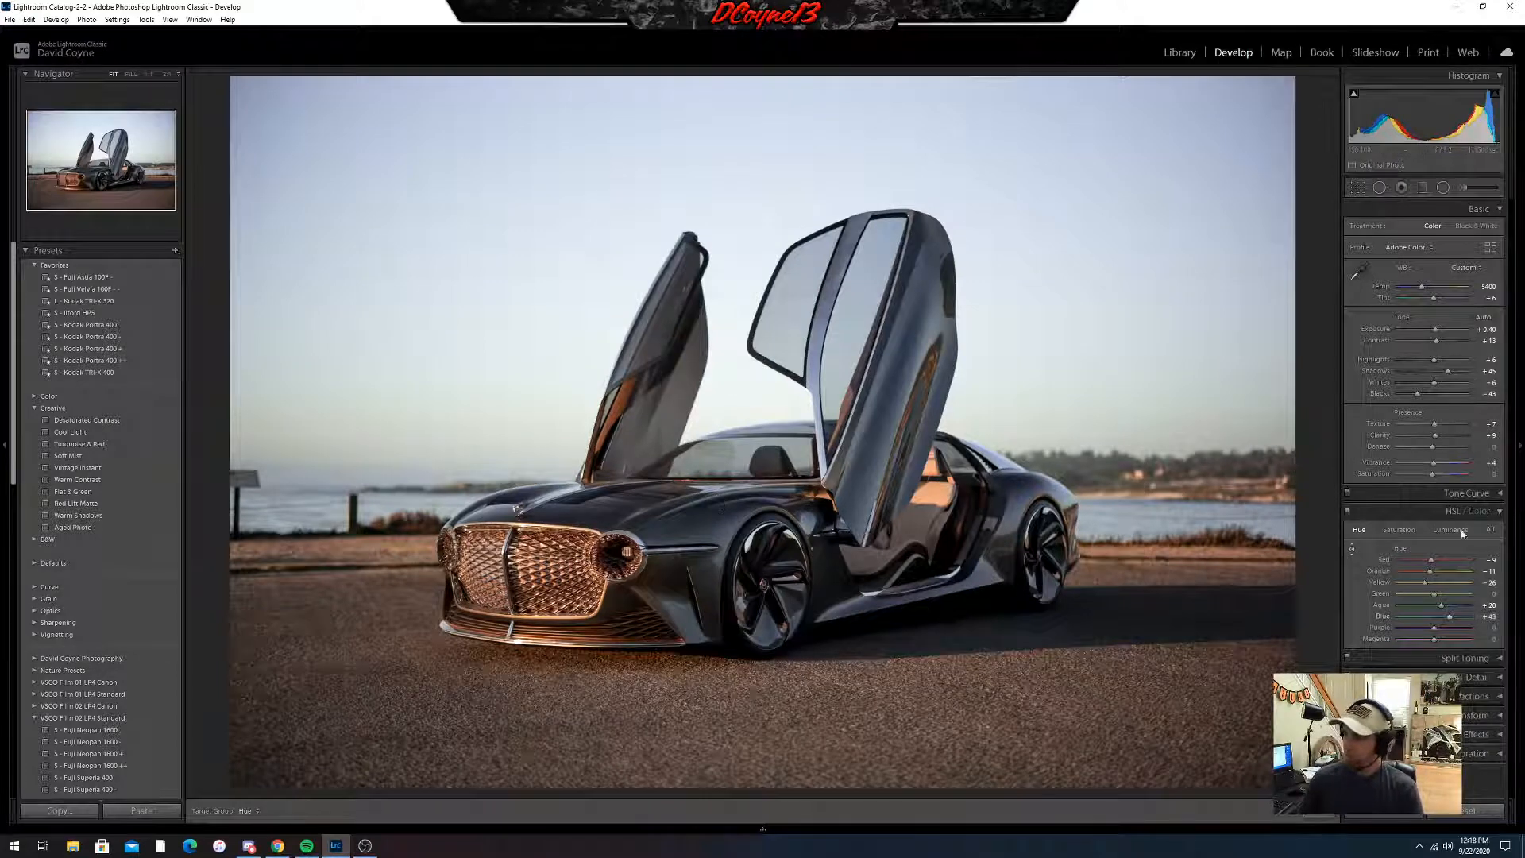
- Adjust the saturation sampled from the car's side, then set the greens to hue -26 and reduce their saturation
click(1398, 529)
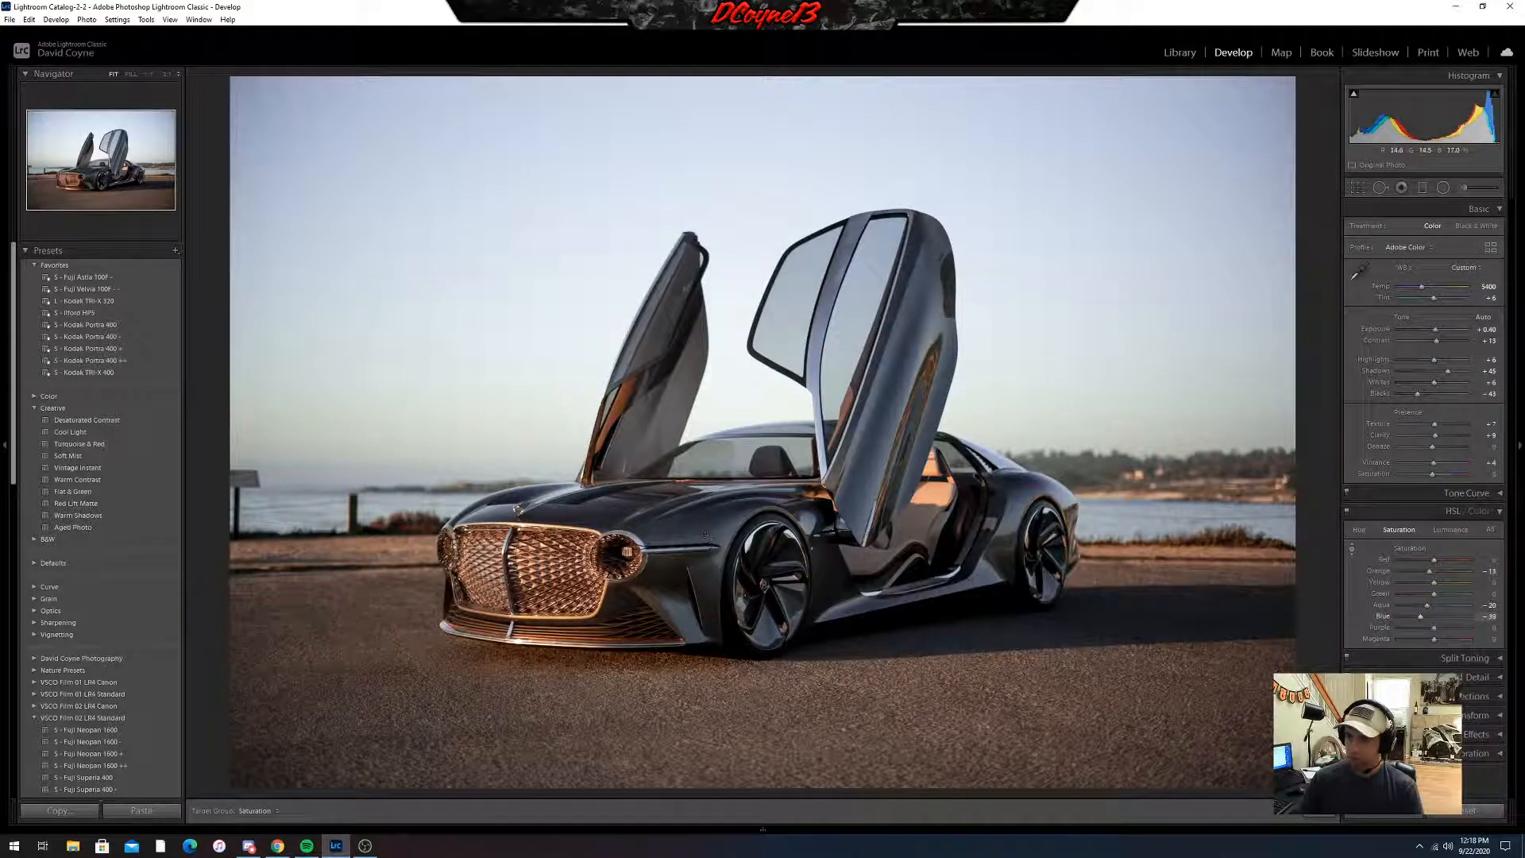
mouse_move(889, 556)
mouse_down()
mouse_move(890, 581)
mouse_move(890, 545)
mouse_up()
click(1480, 512)
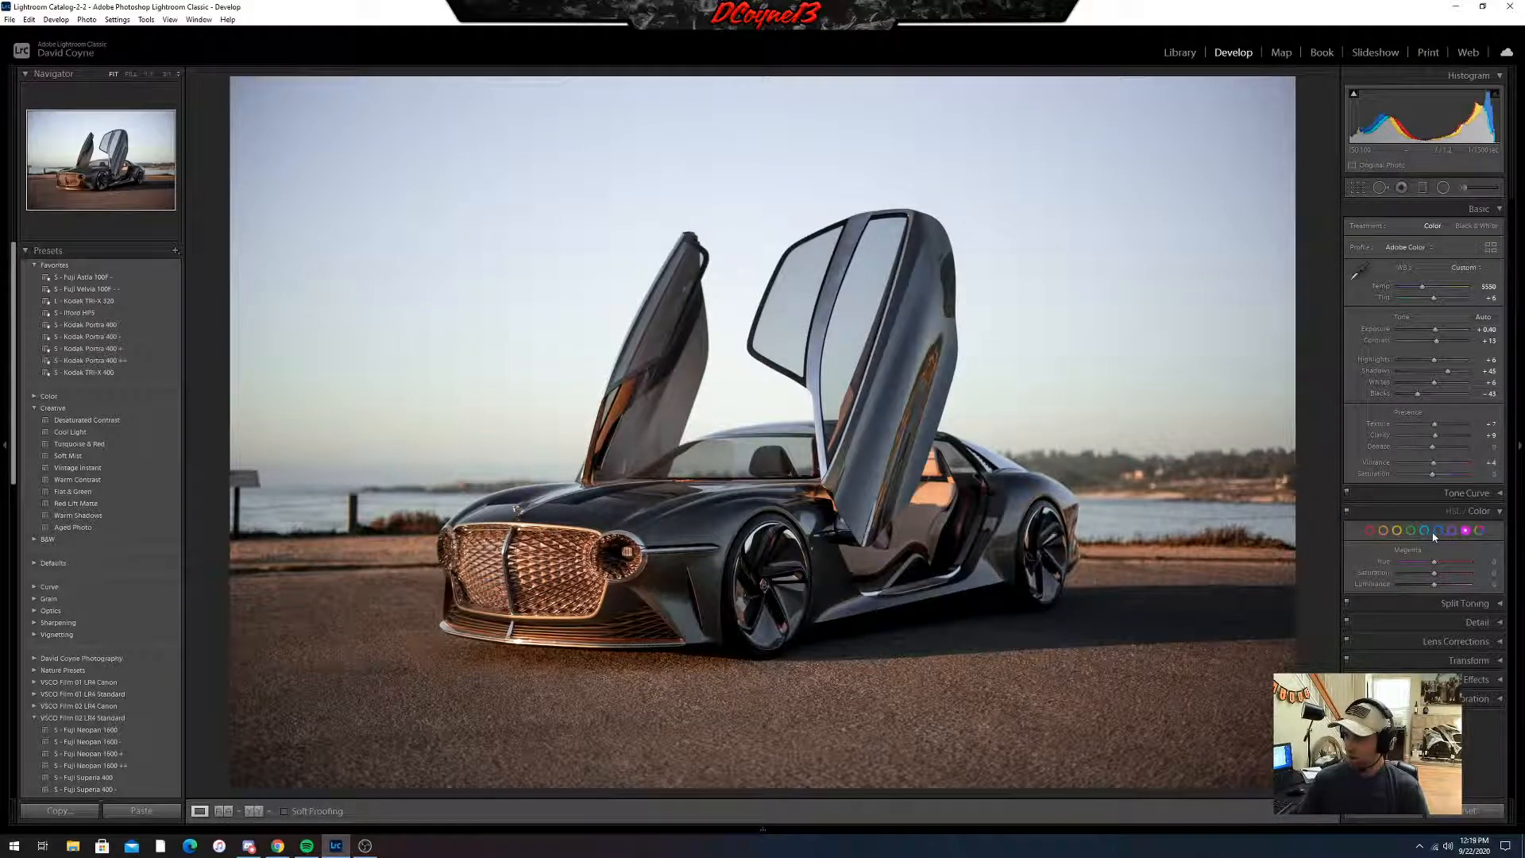
click(1411, 530)
mouse_move(1484, 562)
mouse_down()
mouse_move(1407, 562)
mouse_move(1484, 572)
mouse_up()
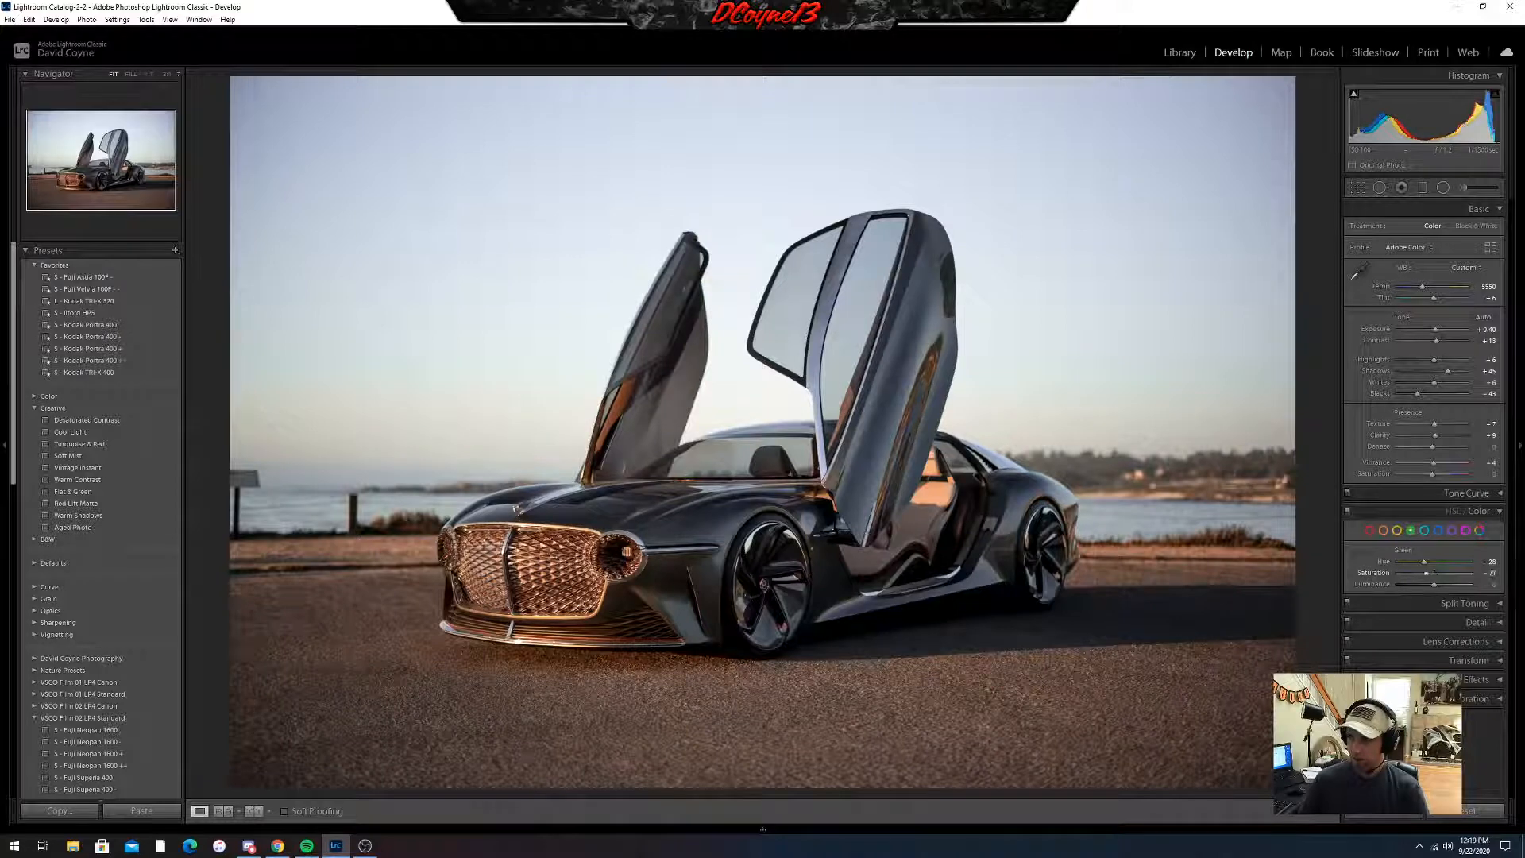
- Start an adjustment brush with the Clarity effect, setting its clarity to 2 and its exposure to 0.20
click(1465, 189)
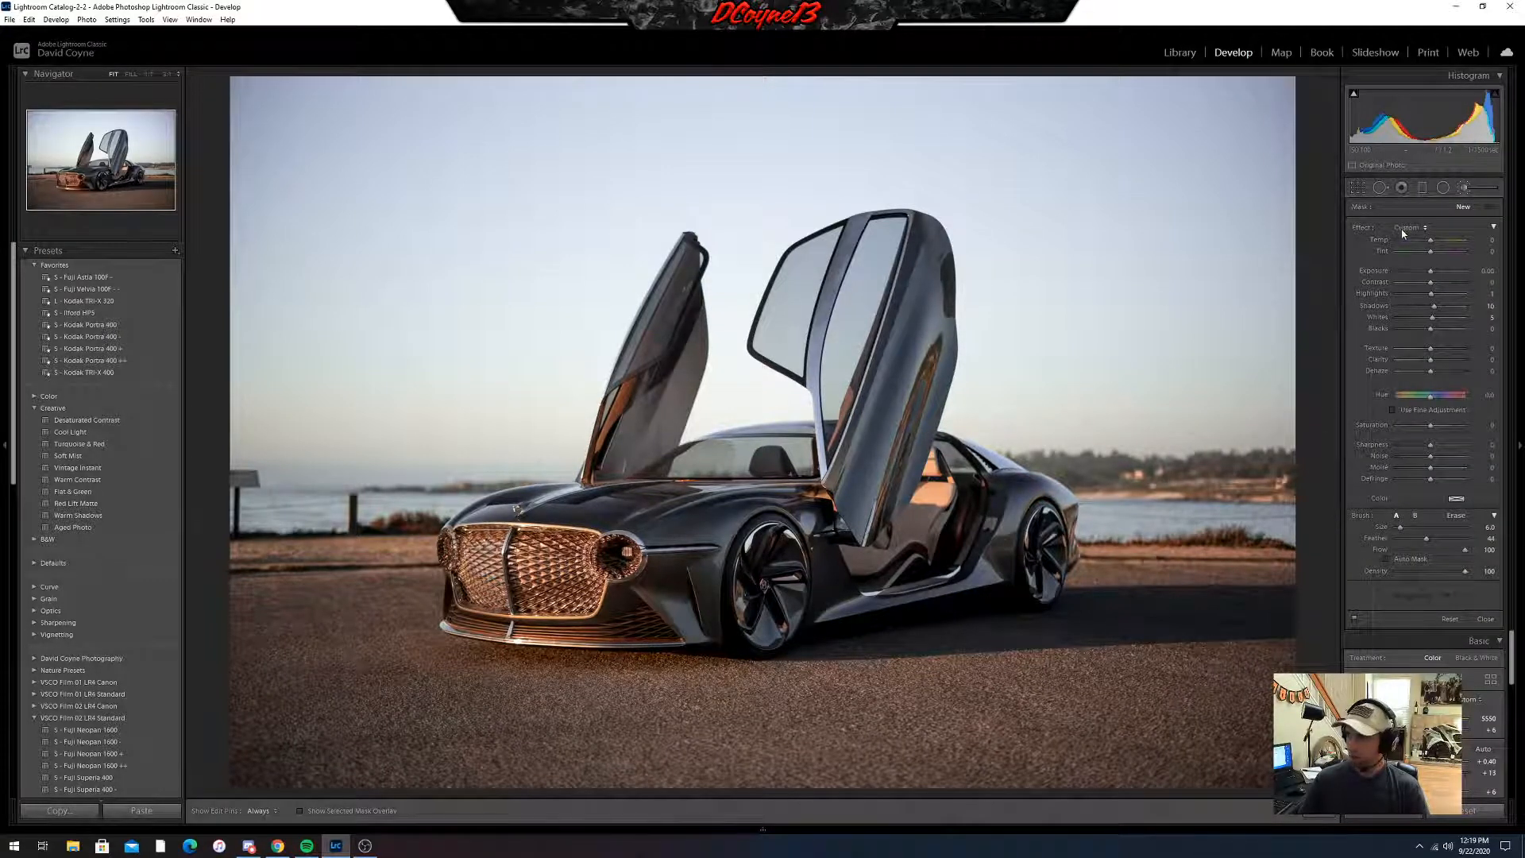
click(1403, 230)
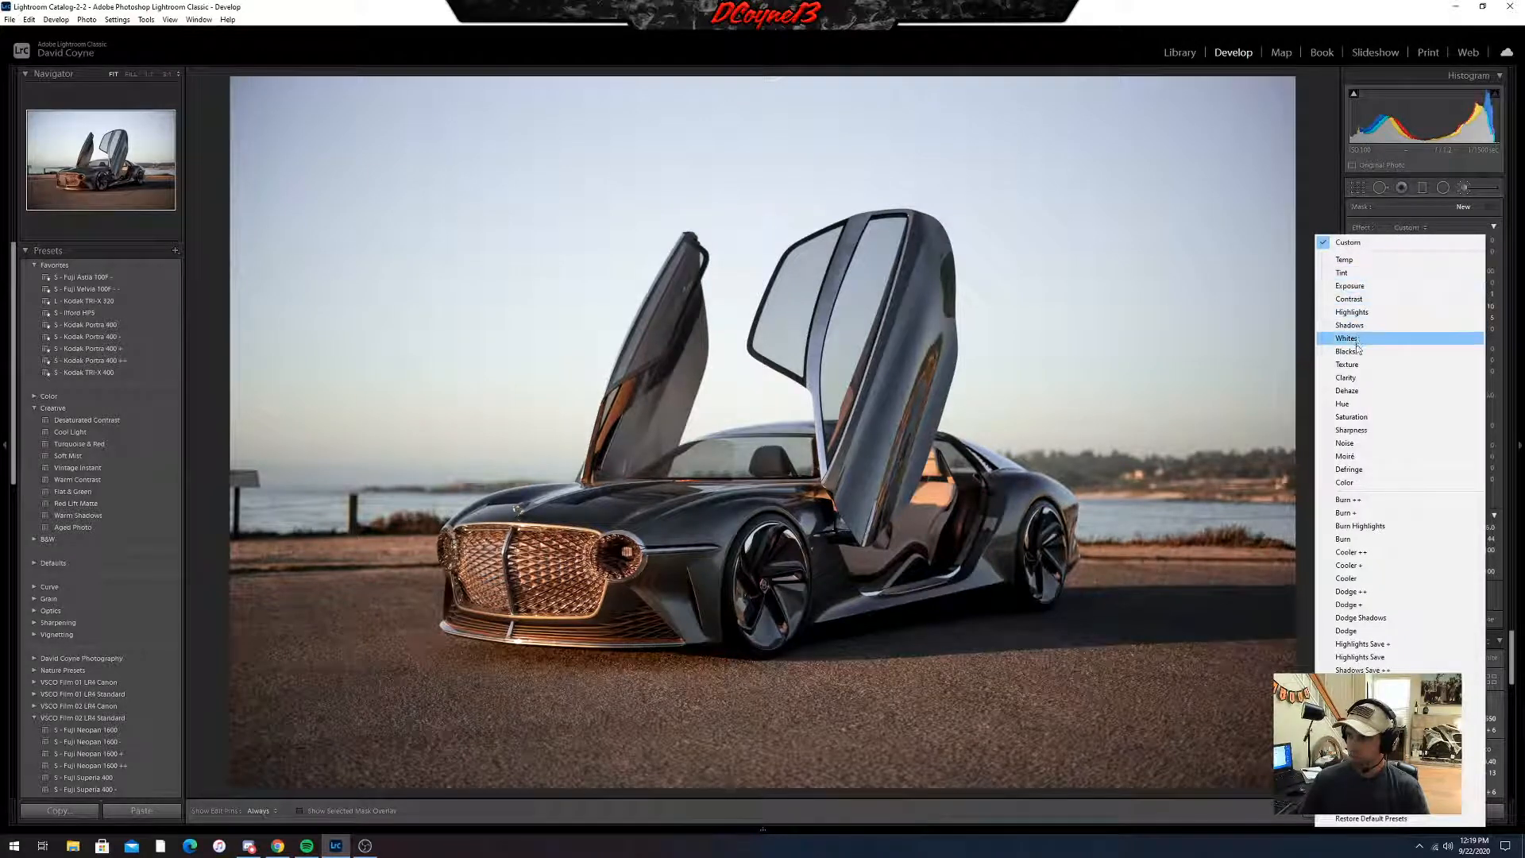
click(1350, 378)
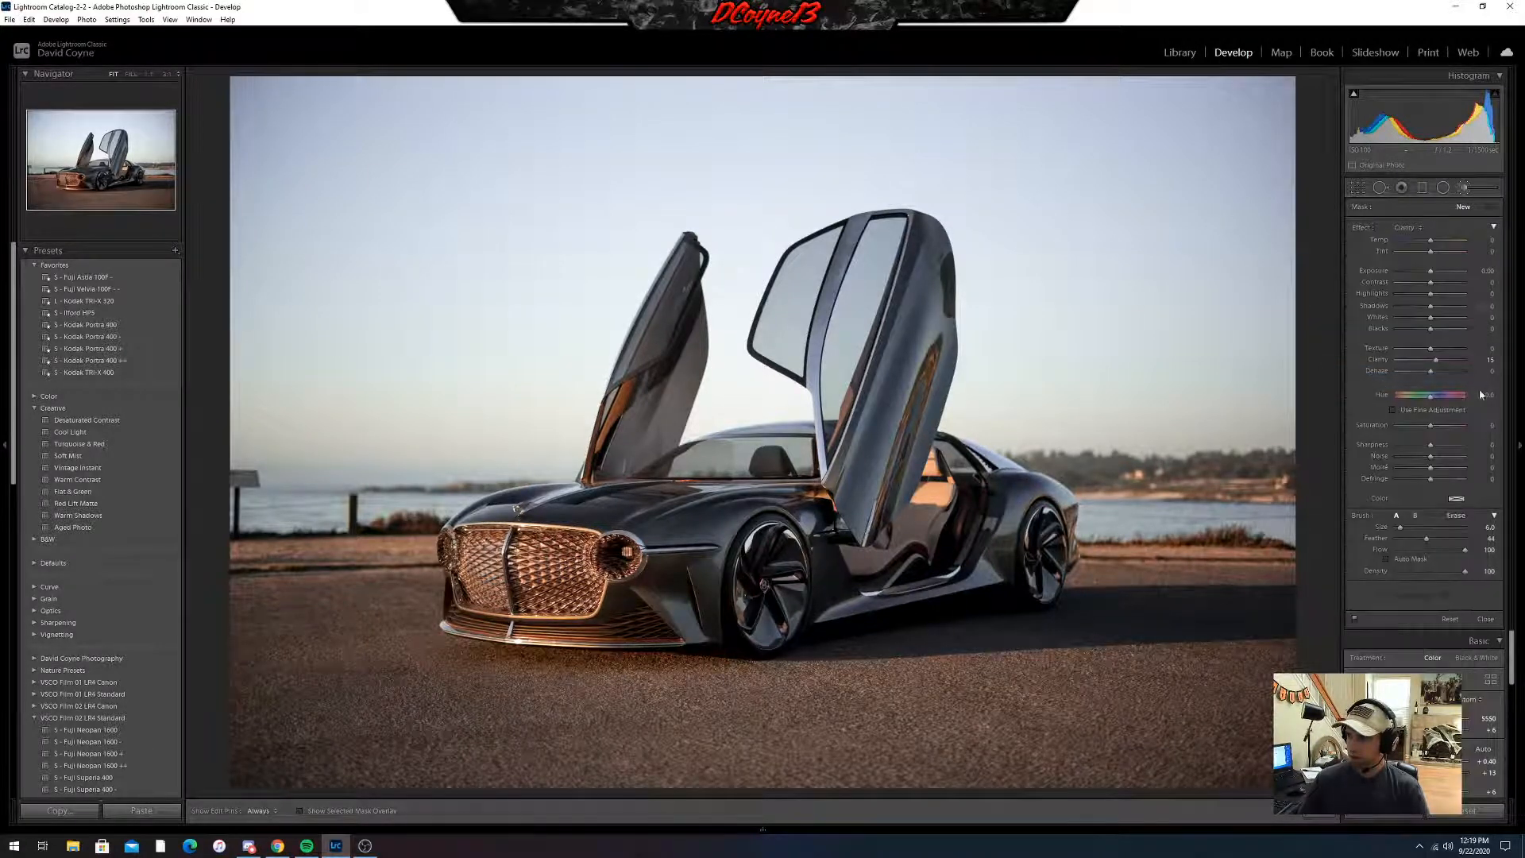
drag(1488, 361, 1478, 360)
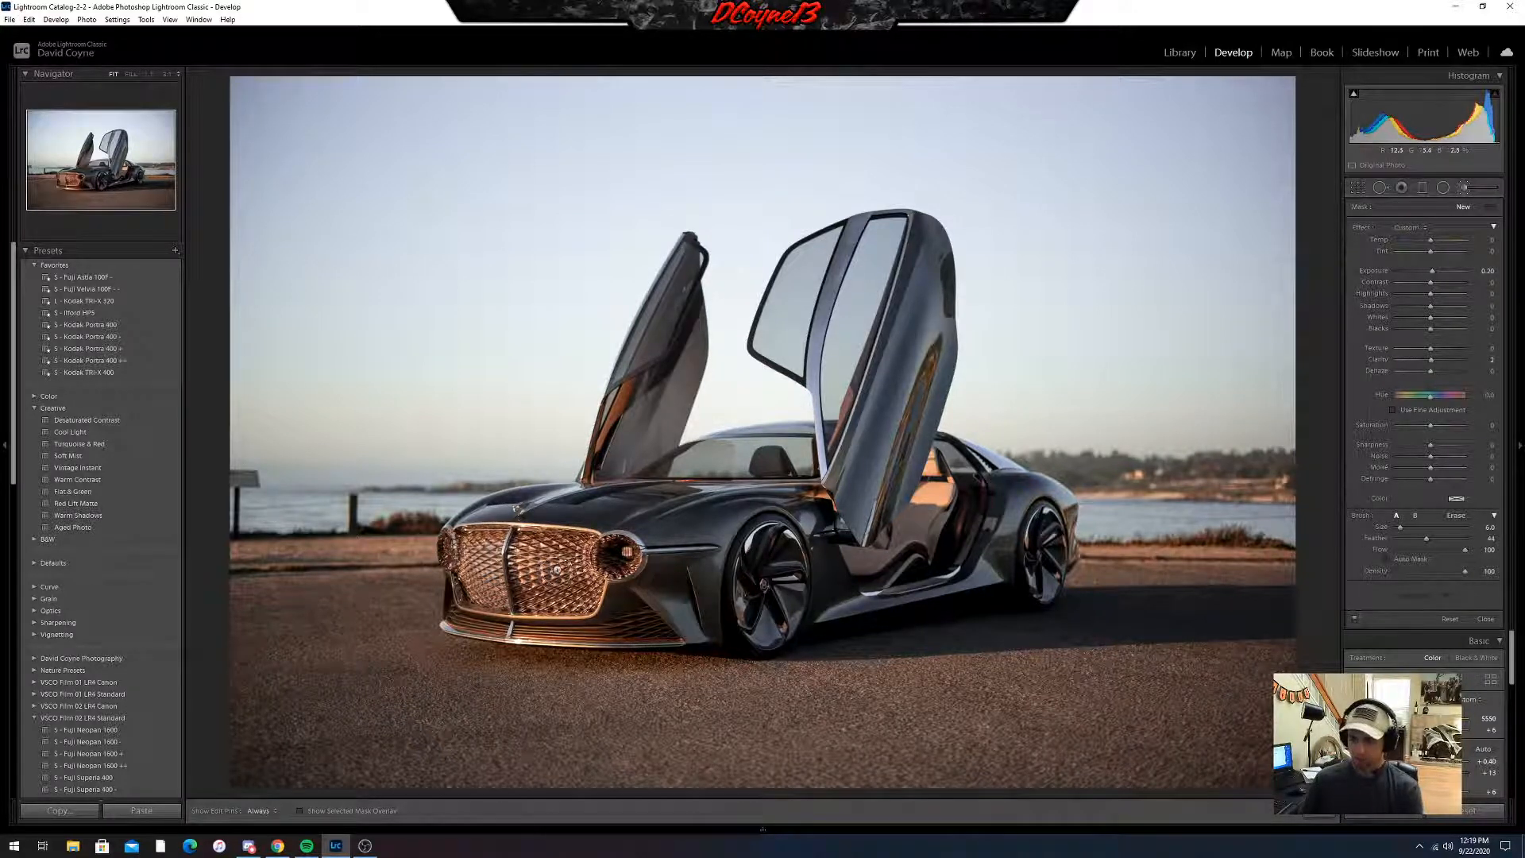
- Brush the mask over the car's grille, body, wheels and near raised door, with the mask overlay shown
key(h)
mouse_move(562, 575)
mouse_down()
mouse_move(534, 596)
mouse_move(667, 610)
mouse_move(582, 616)
mouse_up()
scroll(566, 591, up, 3)
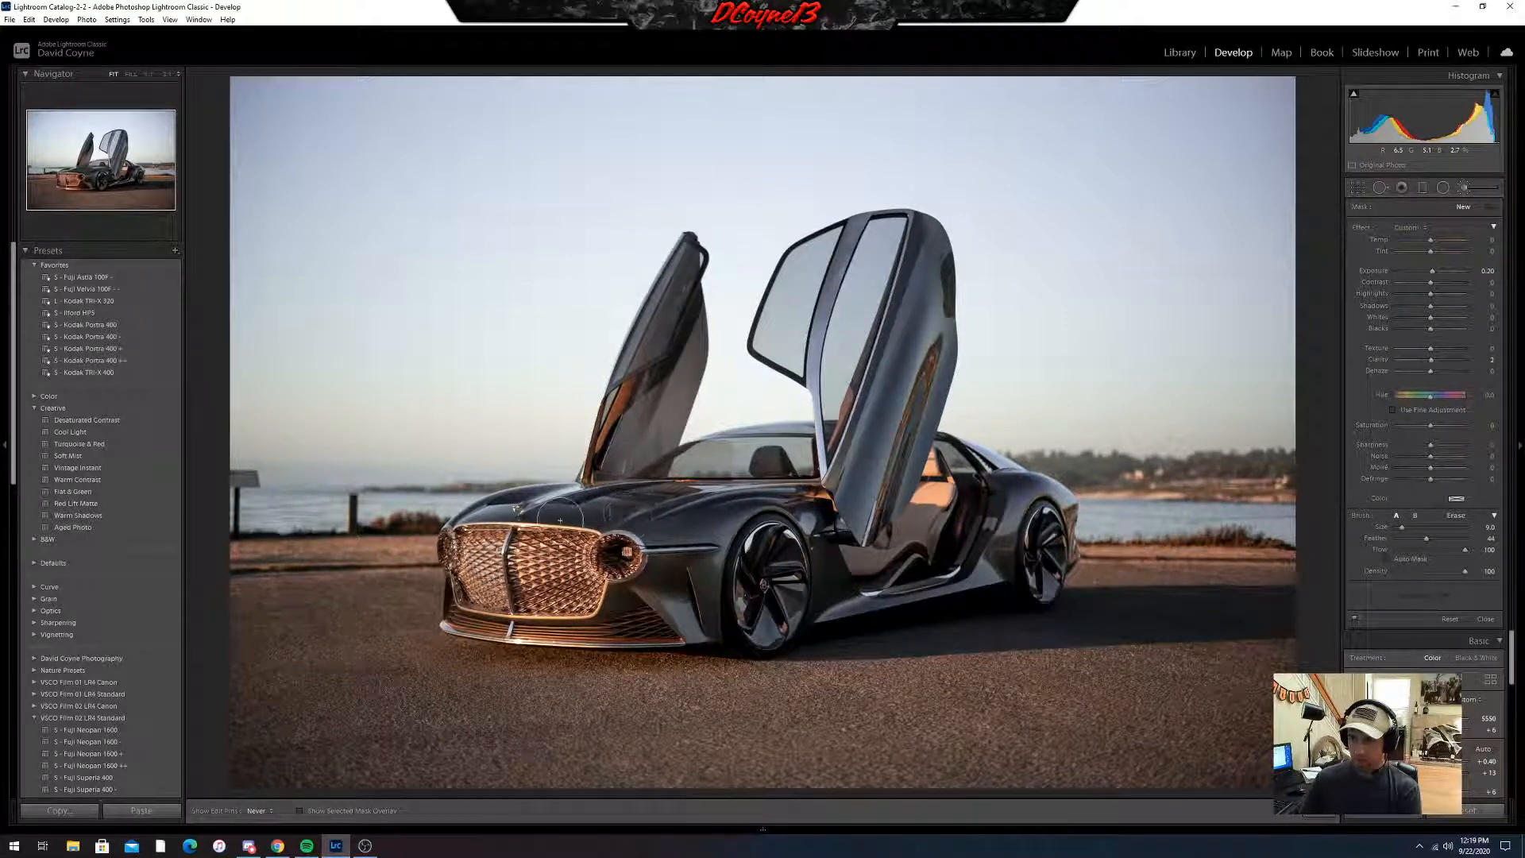
mouse_move(733, 511)
mouse_down()
mouse_move(704, 637)
mouse_move(741, 581)
mouse_move(699, 548)
mouse_move(748, 572)
mouse_move(758, 591)
mouse_move(738, 610)
mouse_move(986, 549)
mouse_move(994, 522)
mouse_move(660, 493)
mouse_move(733, 466)
mouse_move(867, 445)
mouse_move(780, 460)
mouse_move(800, 478)
mouse_move(949, 474)
mouse_move(1030, 507)
mouse_move(1047, 518)
mouse_move(1043, 570)
mouse_move(1012, 552)
mouse_move(950, 559)
mouse_move(1045, 580)
mouse_up()
click(300, 810)
scroll(890, 441, down, 3)
mouse_move(872, 425)
mouse_down()
mouse_move(893, 372)
mouse_move(925, 415)
mouse_move(912, 448)
mouse_move(935, 336)
mouse_move(923, 234)
mouse_move(941, 279)
mouse_move(937, 304)
mouse_move(923, 232)
mouse_move(881, 421)
mouse_move(903, 320)
mouse_up()
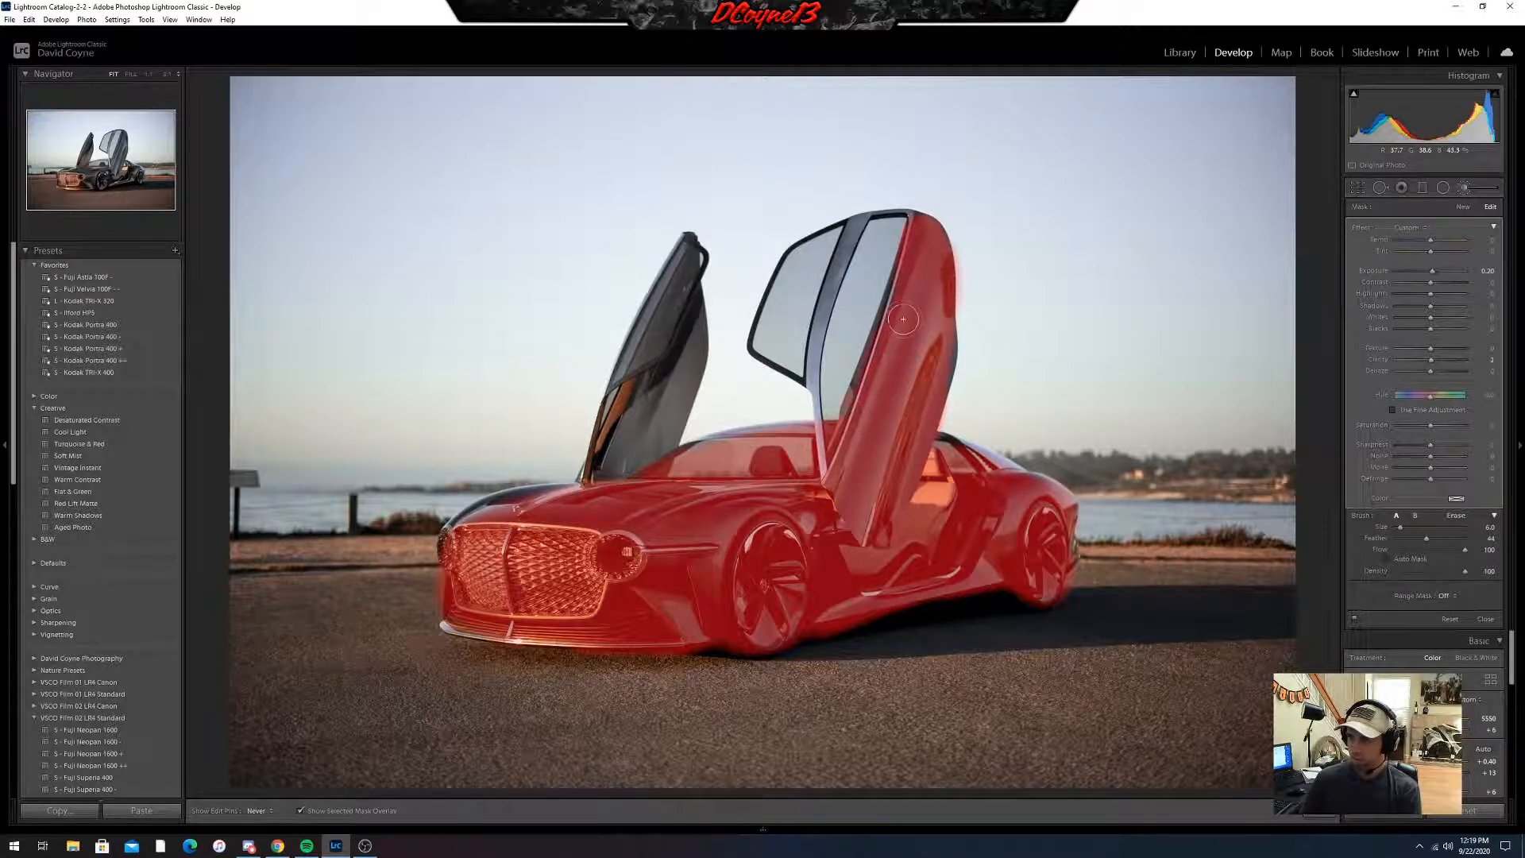
key(bracketright)
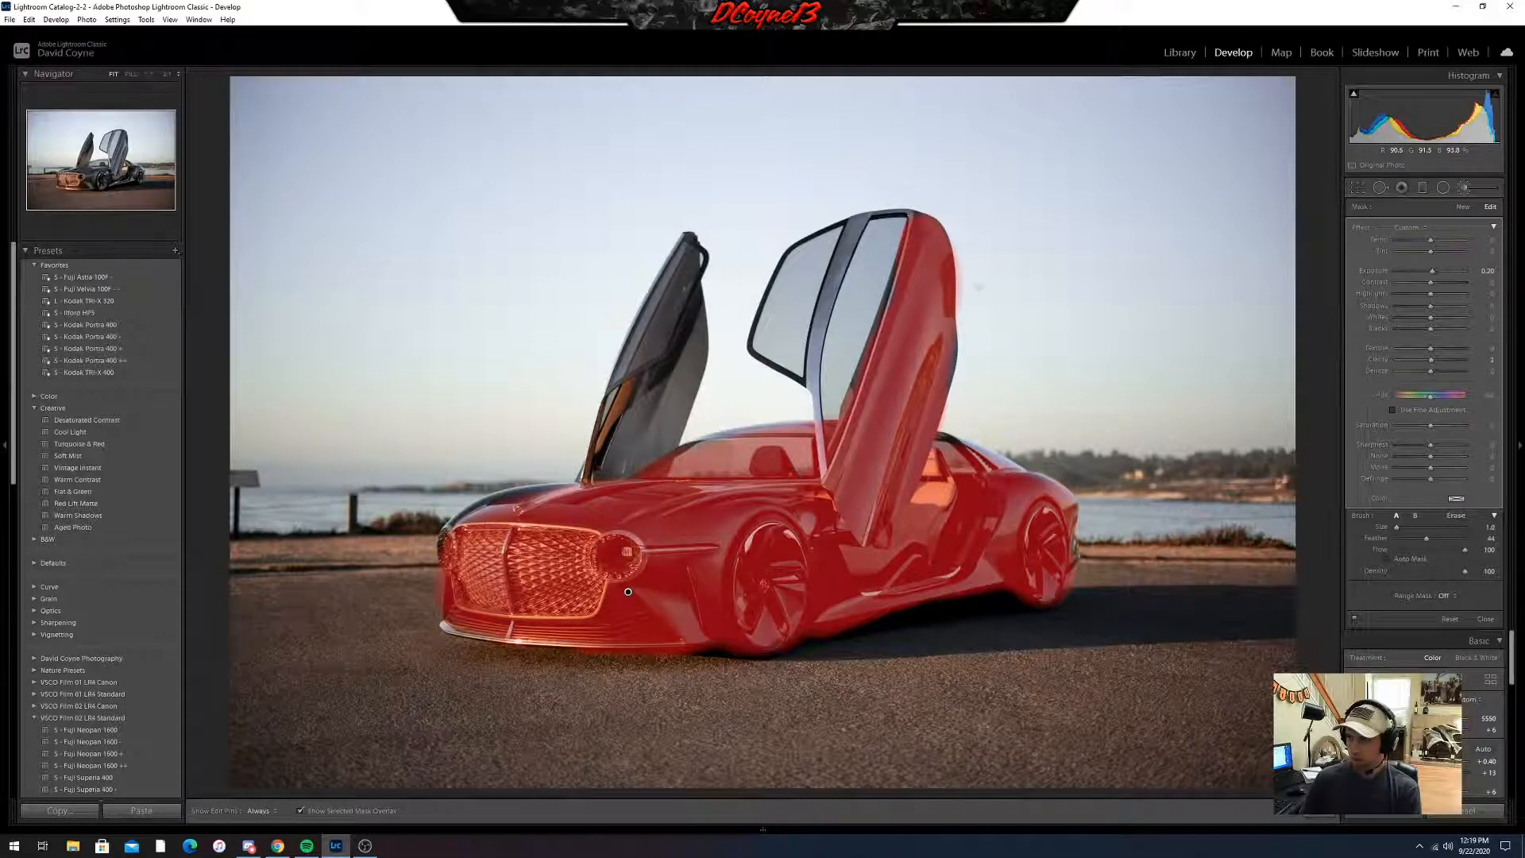
key(alt)
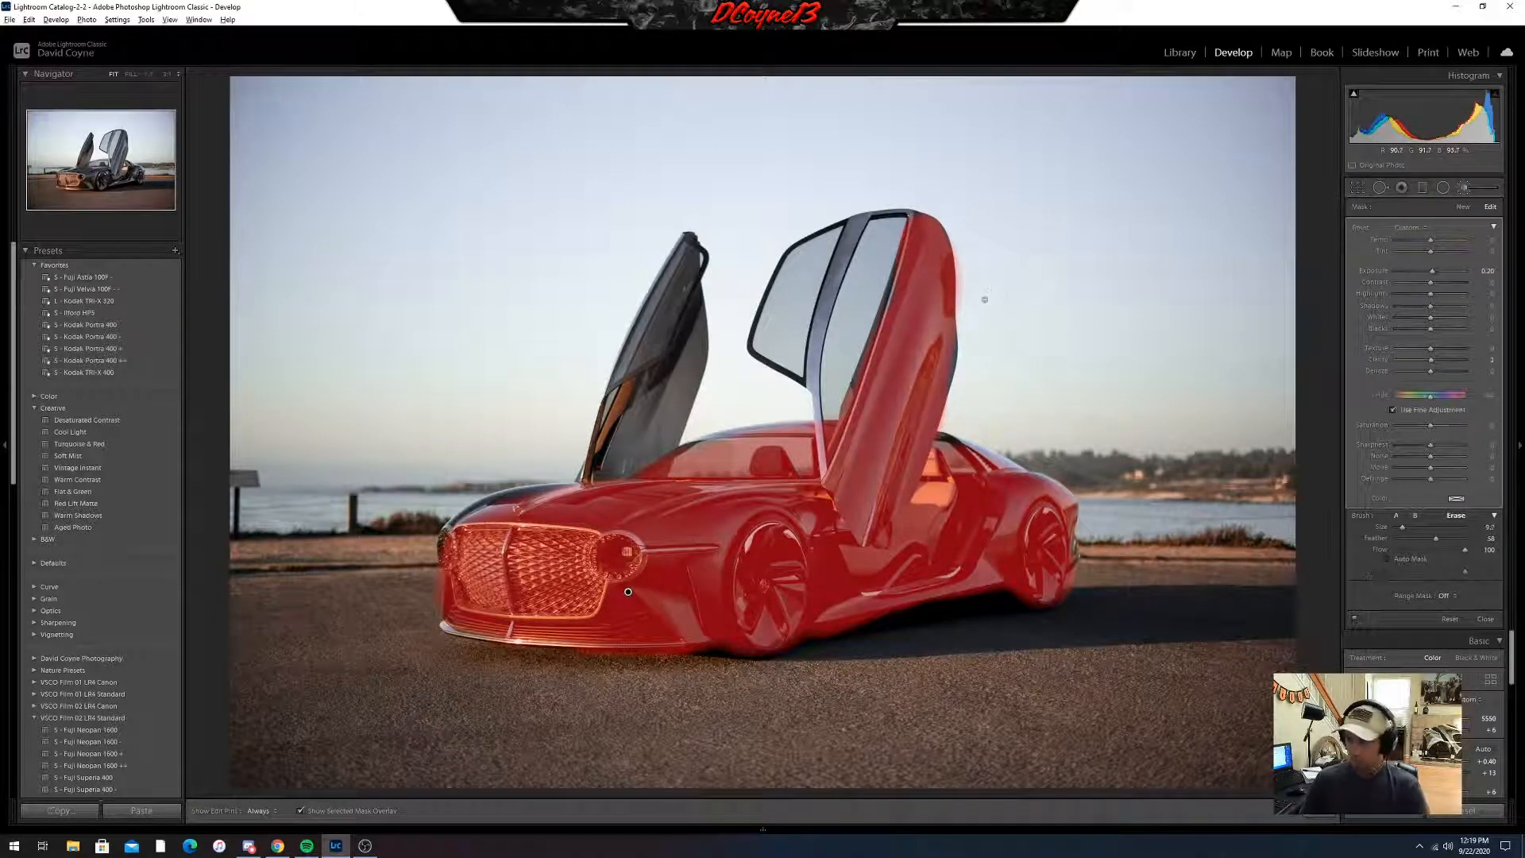
key(h)
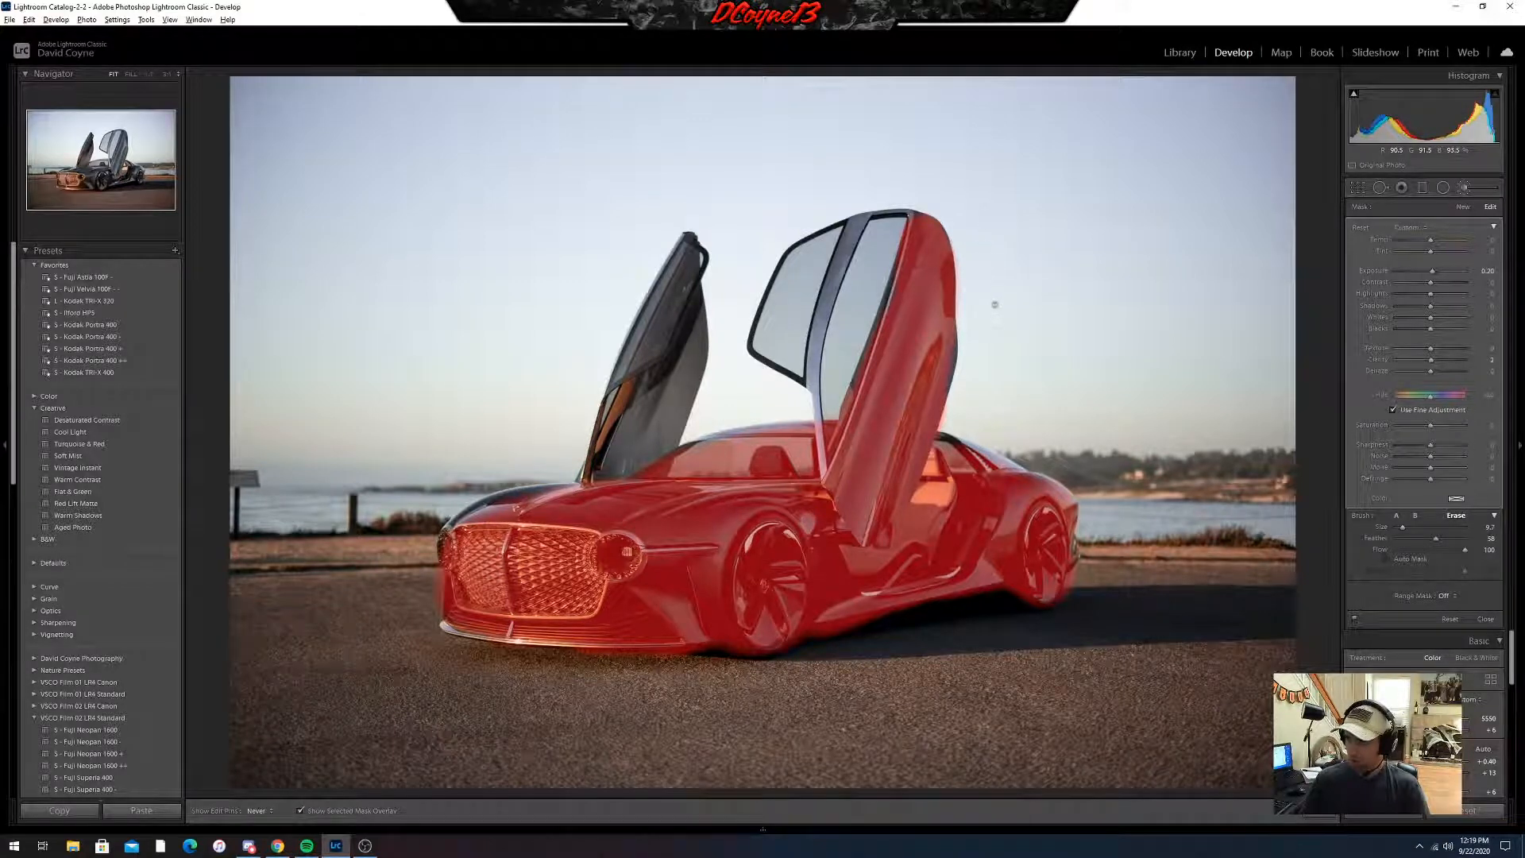
key(h)
mouse_move(445, 824)
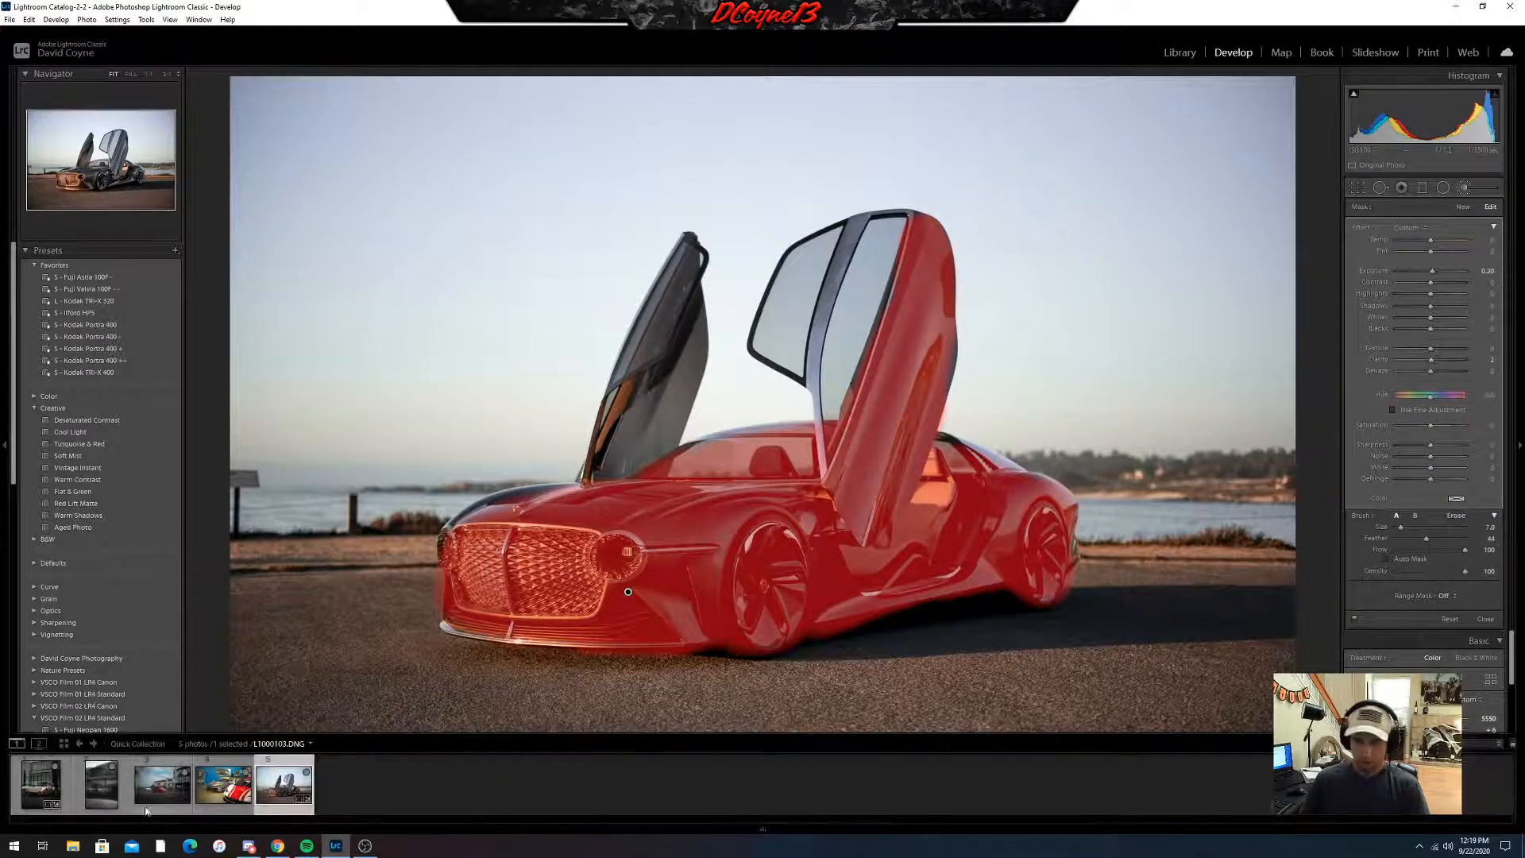
- Turn off the selected mask overlay while keeping the adjustment brush's edit pin shown
key(h)
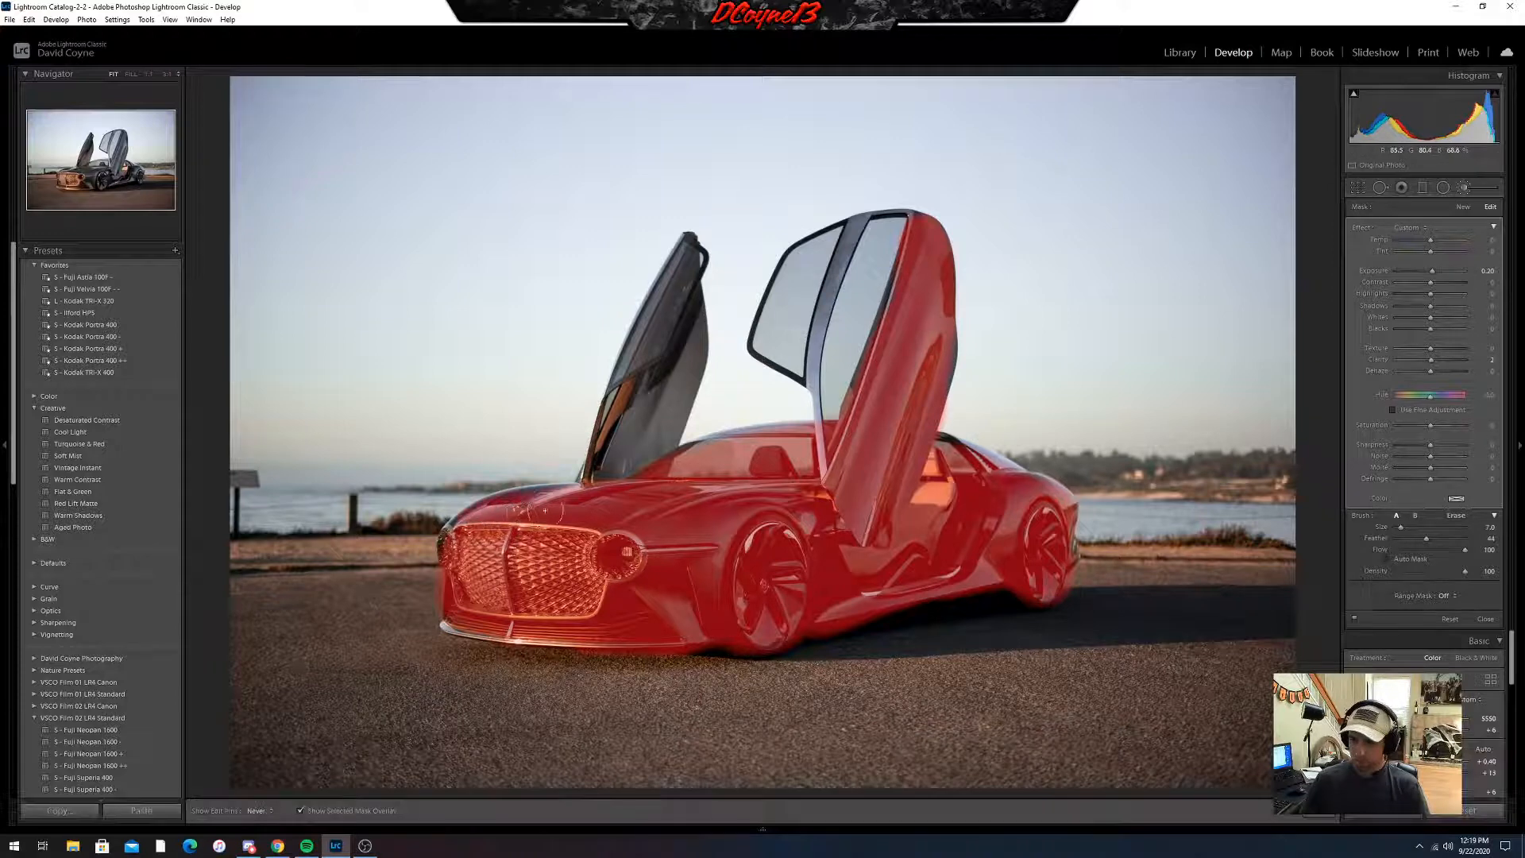
click(301, 811)
key(h)
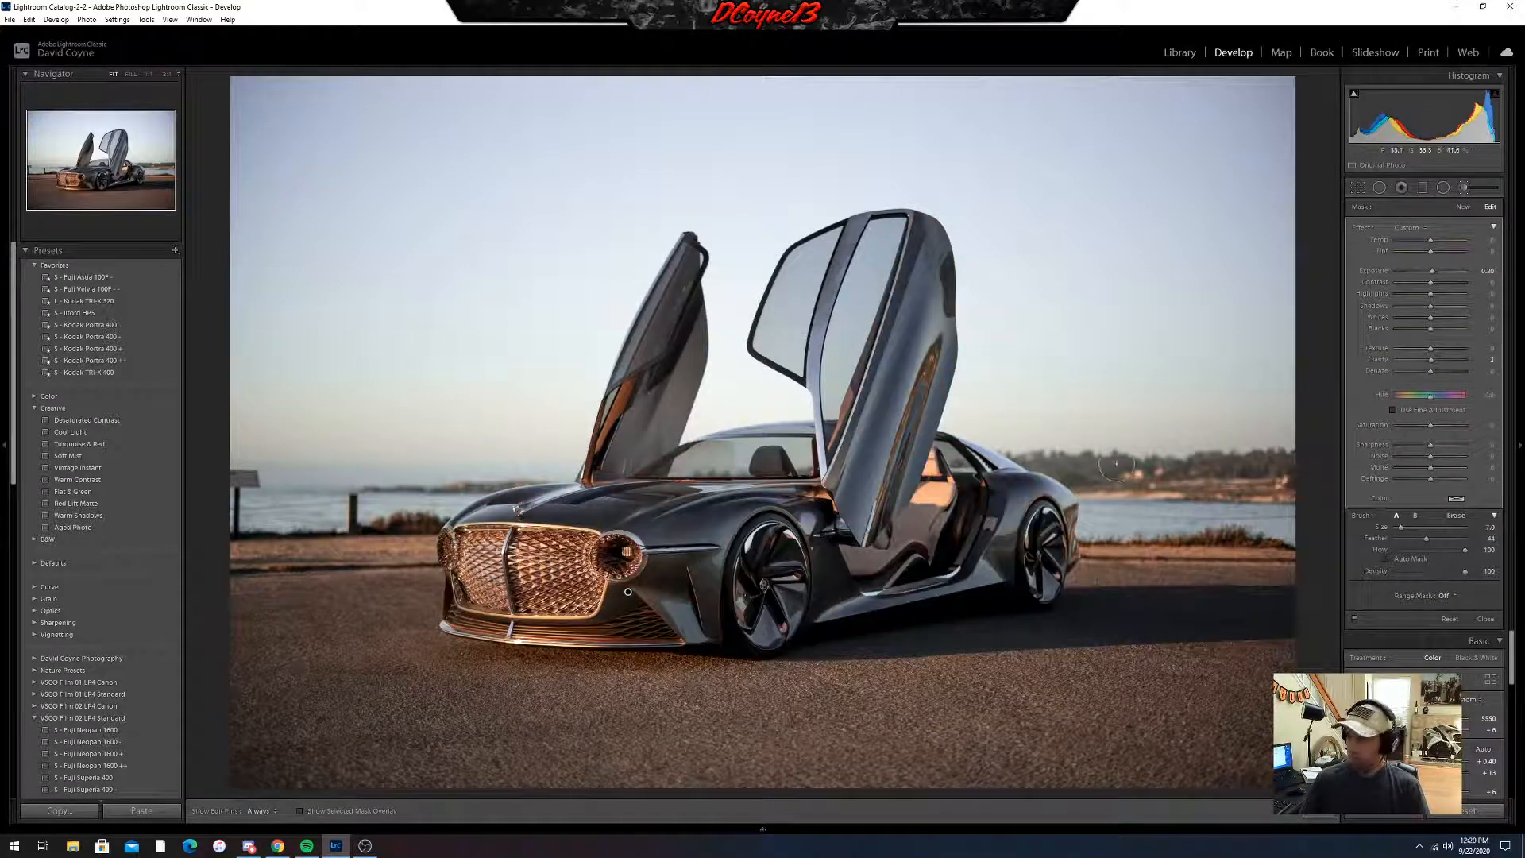
- Set the car mask's exposure to 0.40, contrast 20, highlights 16, shadows 26, whites 23 and blacks -22
drag(1488, 271, 1497, 272)
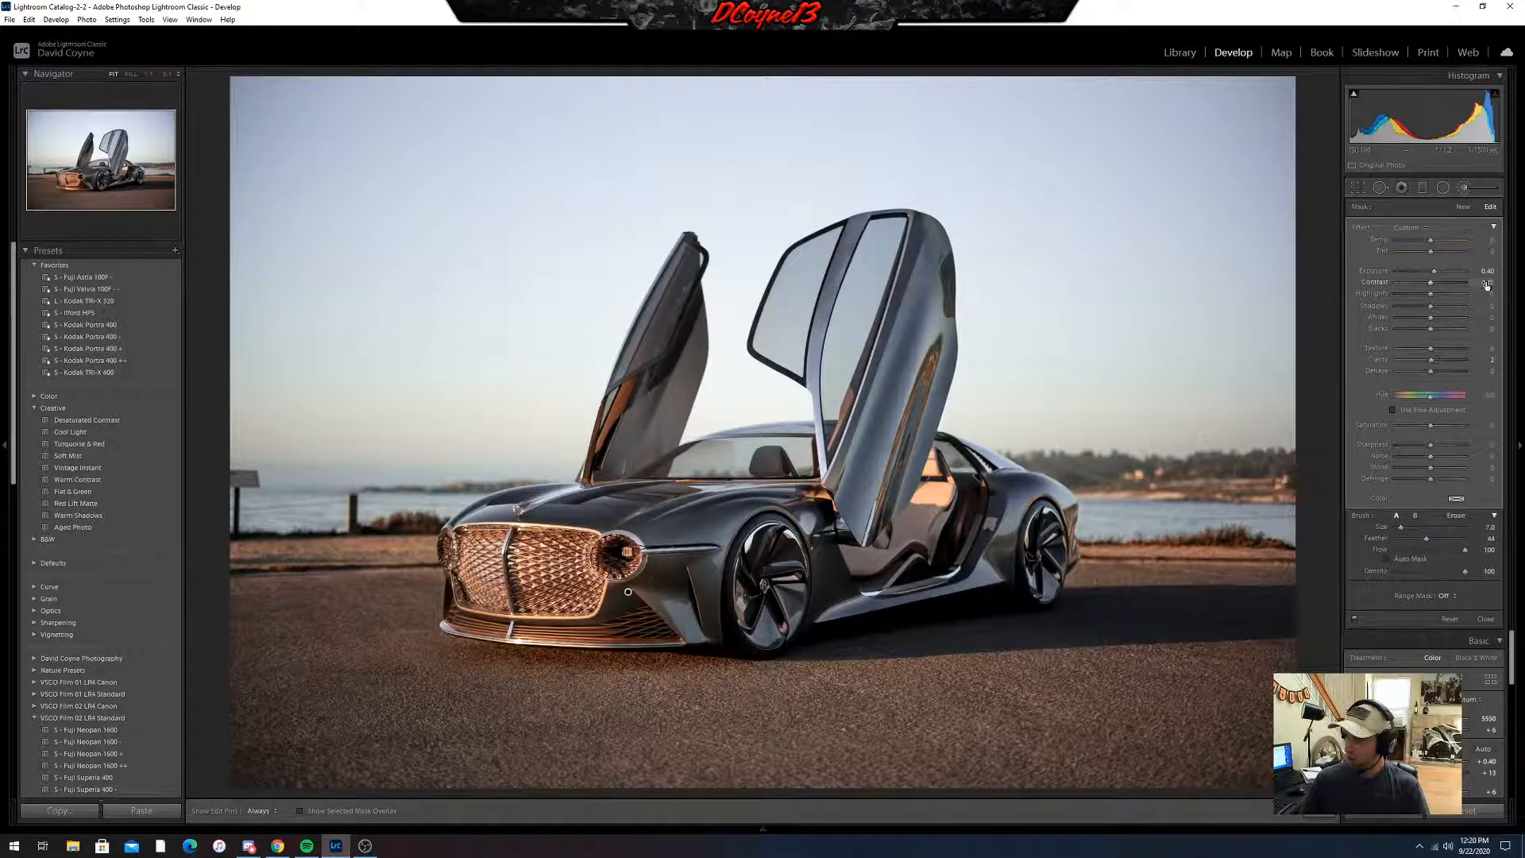
mouse_move(1490, 282)
mouse_down()
mouse_move(1466, 295)
mouse_move(1487, 295)
mouse_move(1492, 318)
mouse_up()
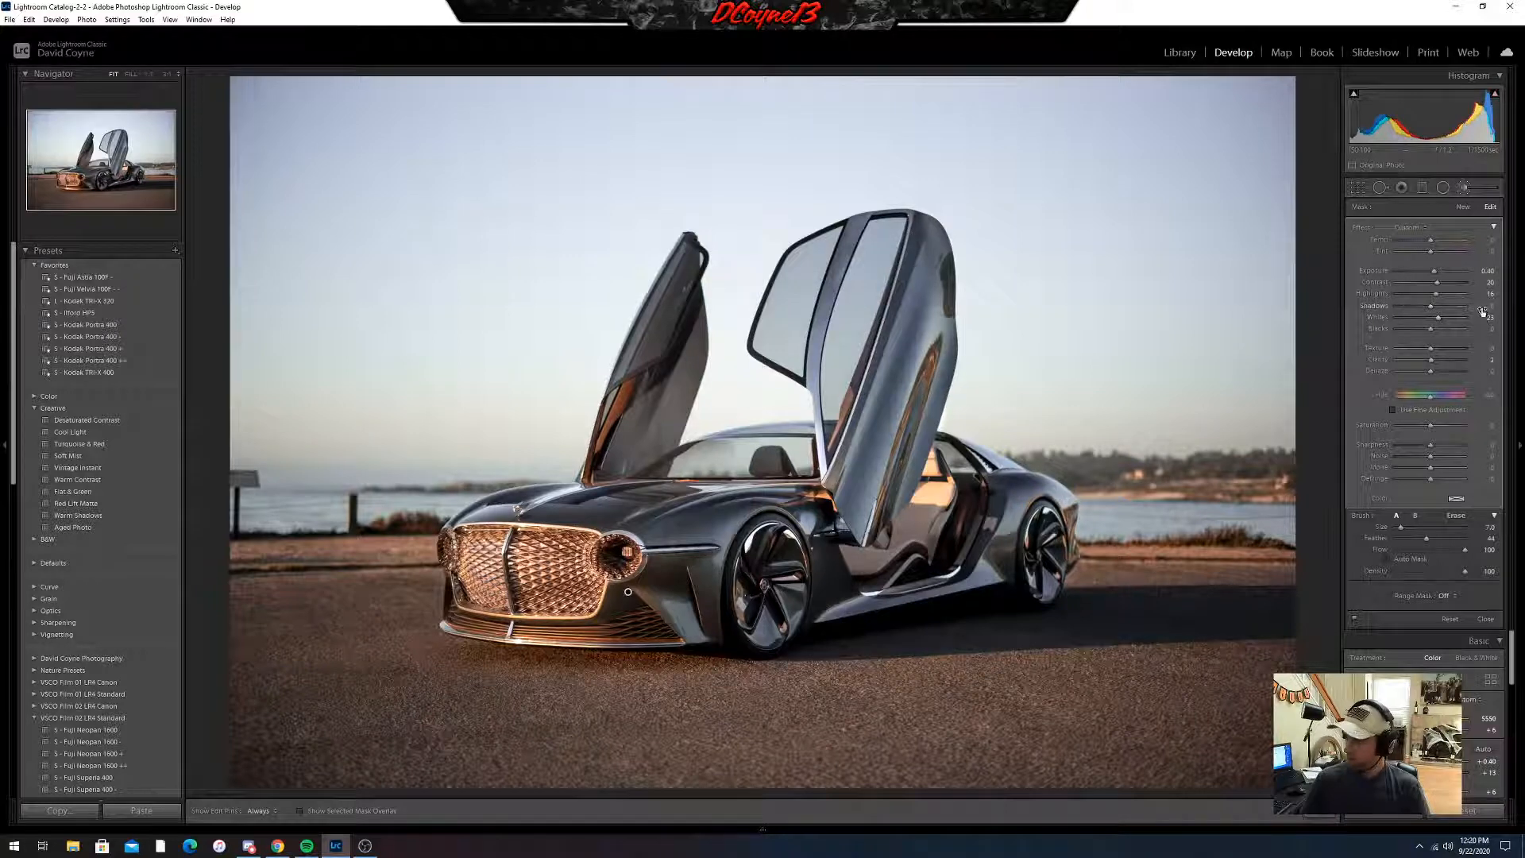
drag(1480, 310, 1482, 328)
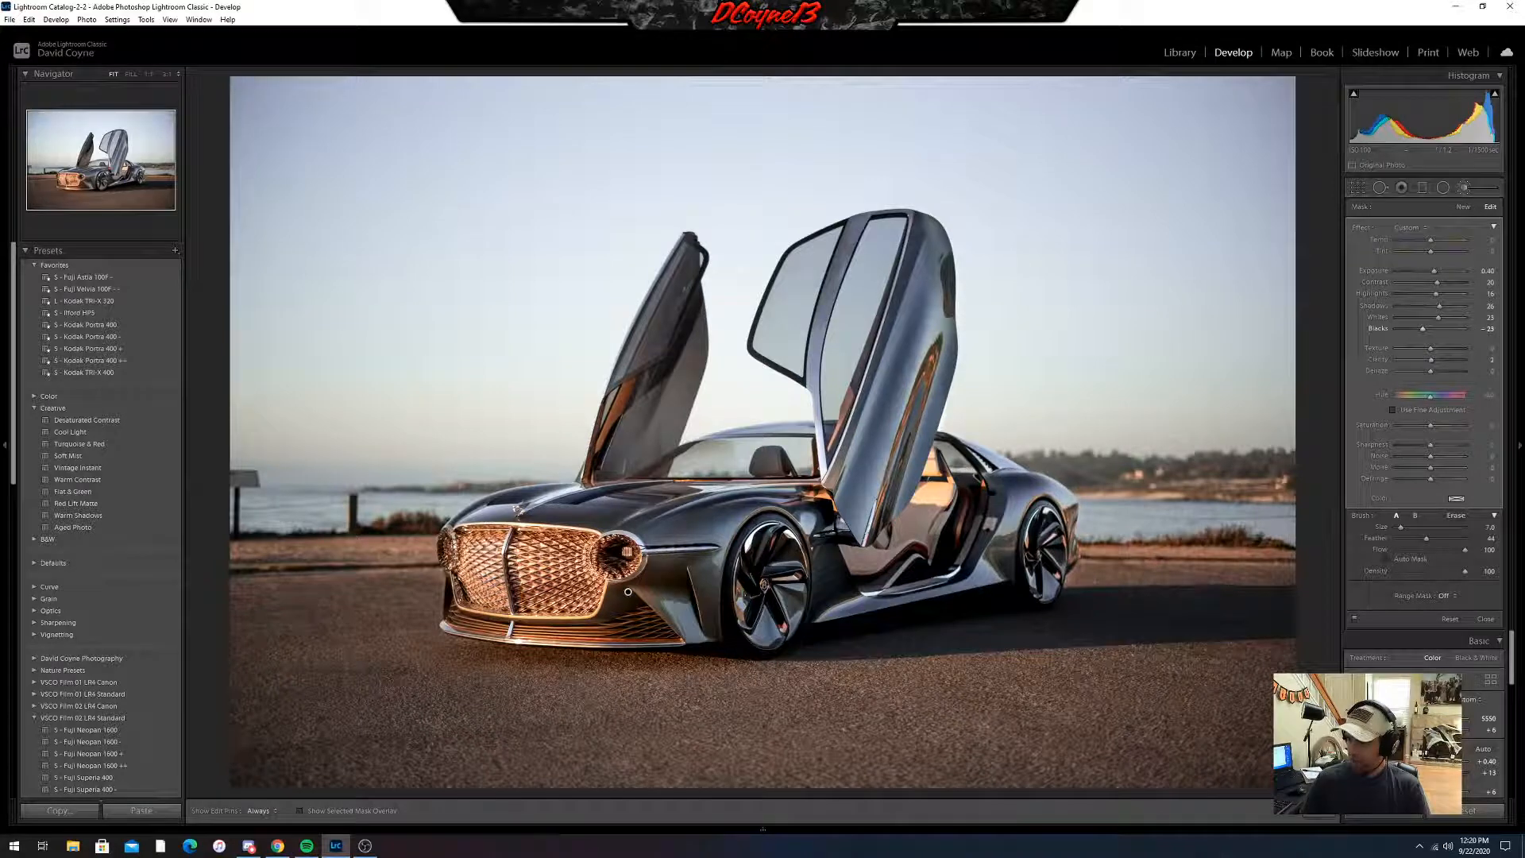
drag(1474, 331, 1475, 330)
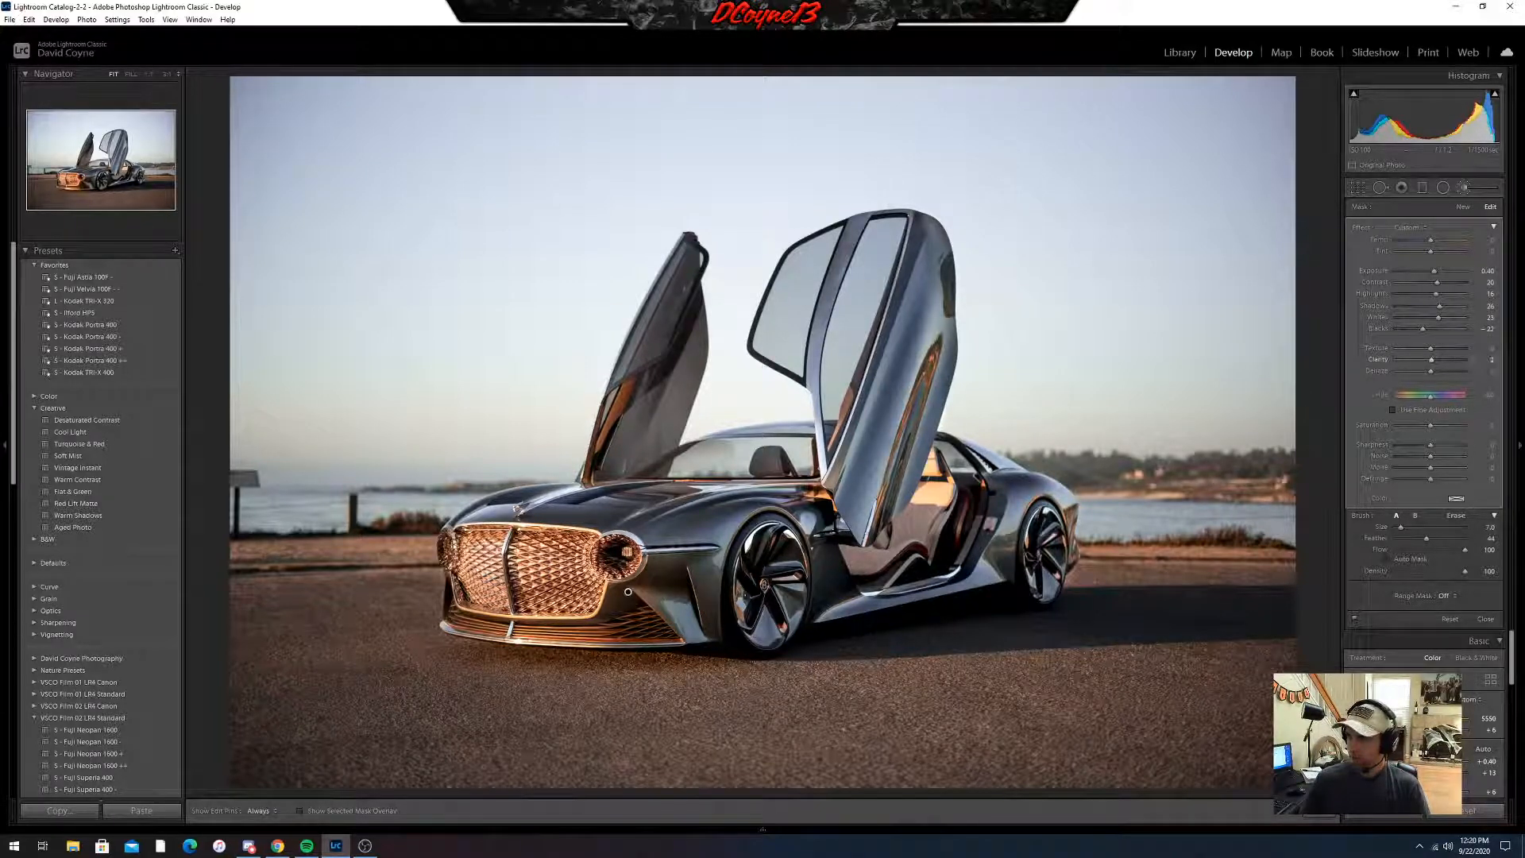
- Set the car mask's clarity to 5, dehaze to 4, temperature to -10 and tint to 2, and finish the brush
drag(1482, 371, 1491, 371)
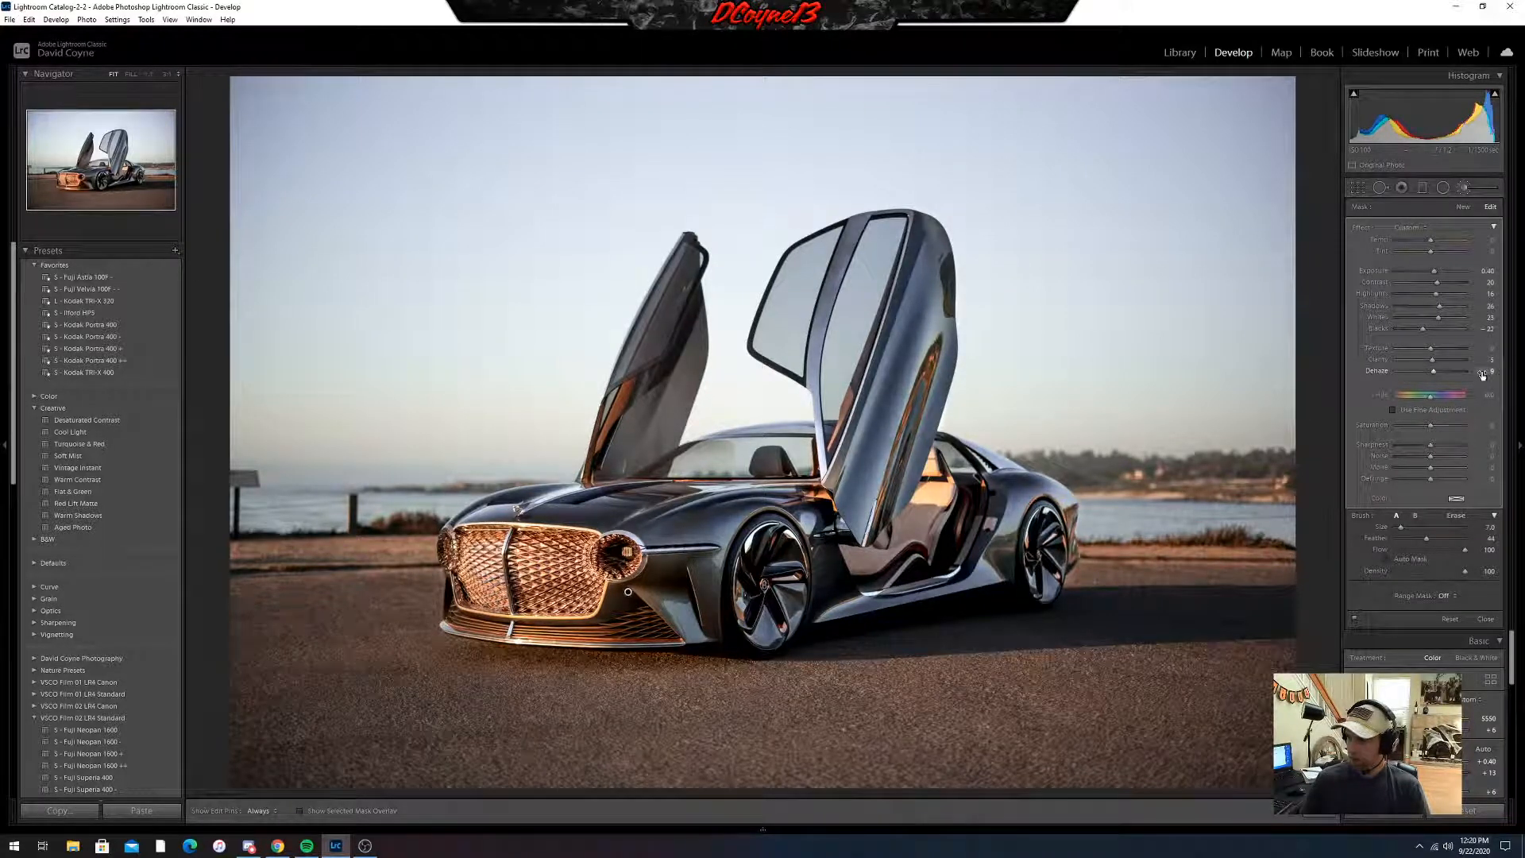
drag(1485, 372, 1480, 372)
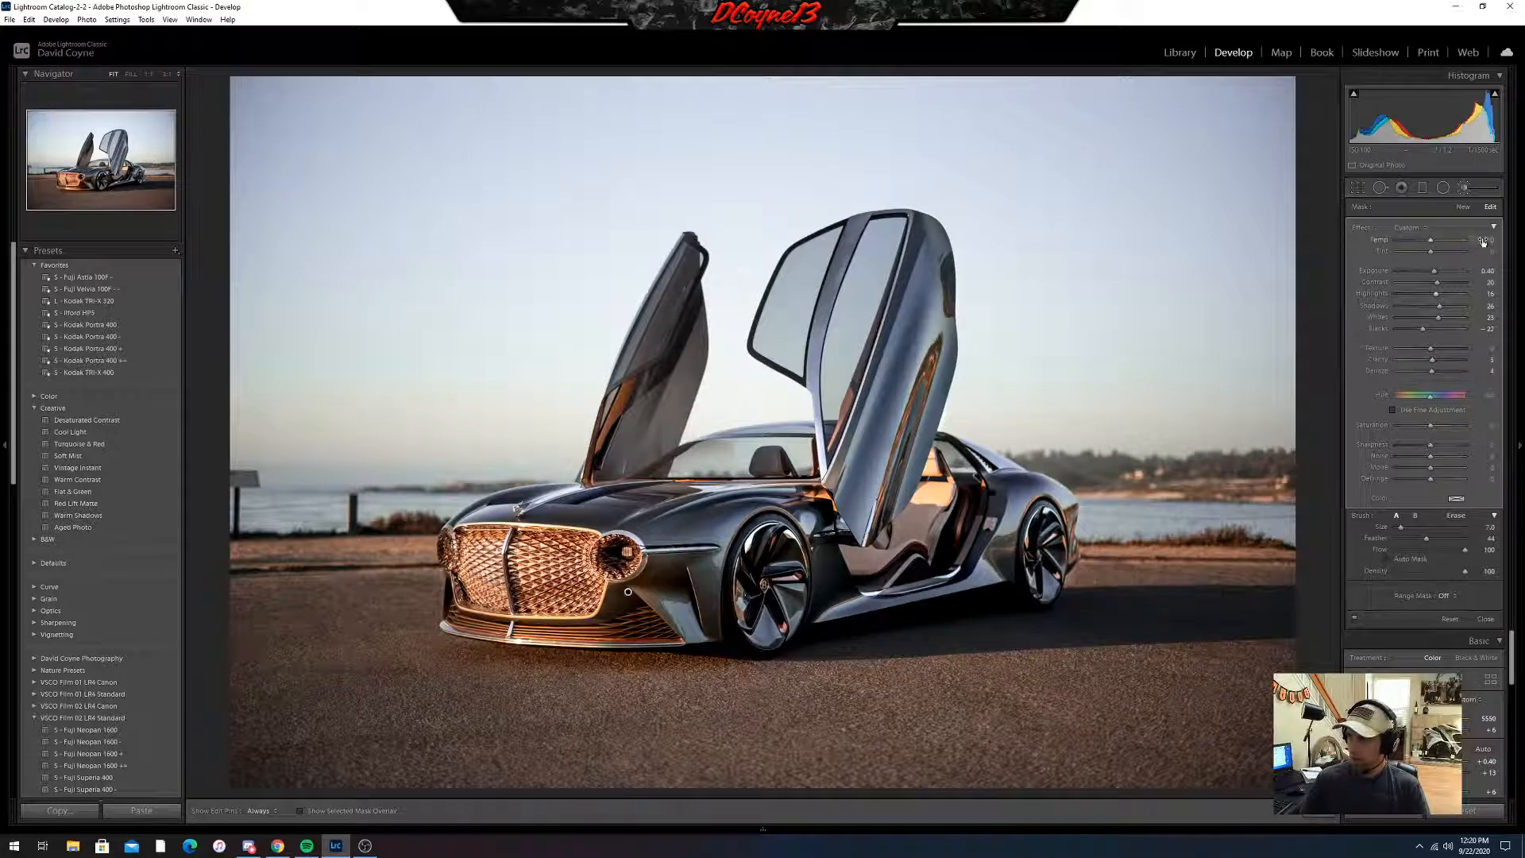
drag(1488, 239, 1498, 240)
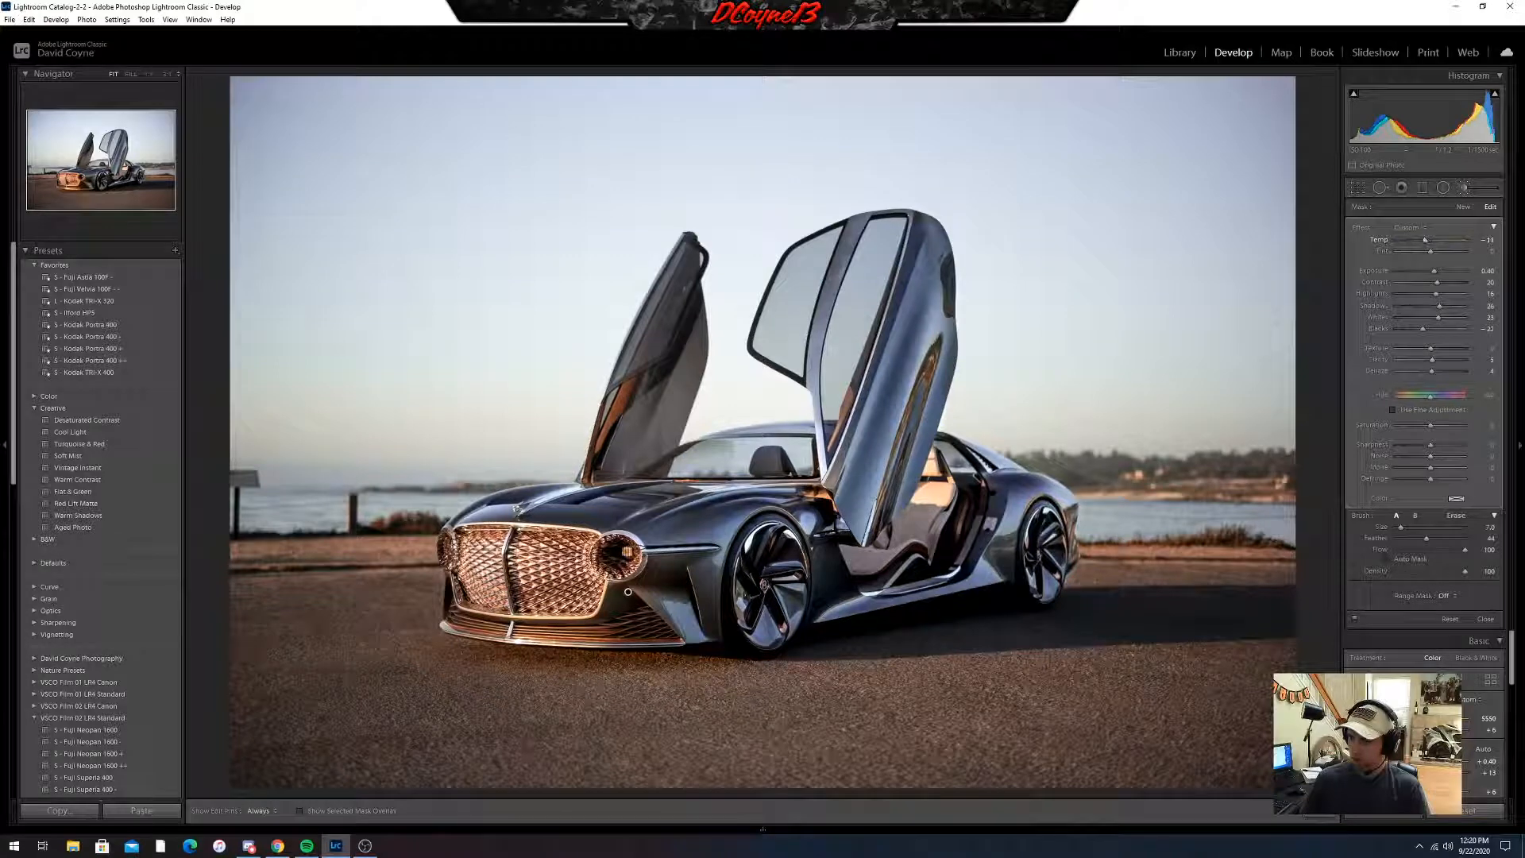
drag(1498, 239, 1493, 240)
drag(1488, 252, 1484, 251)
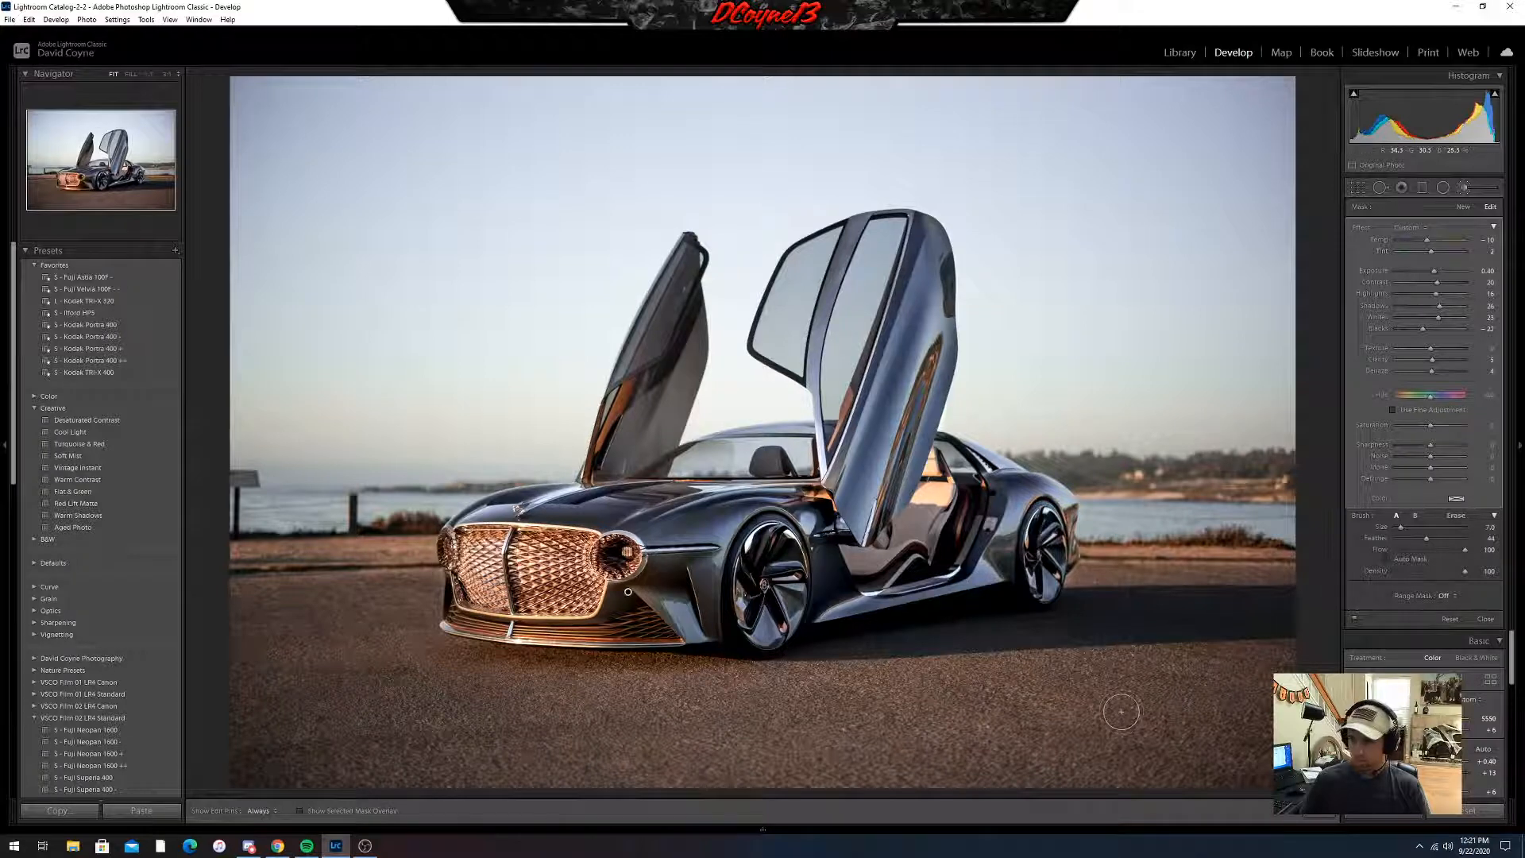
click(1309, 816)
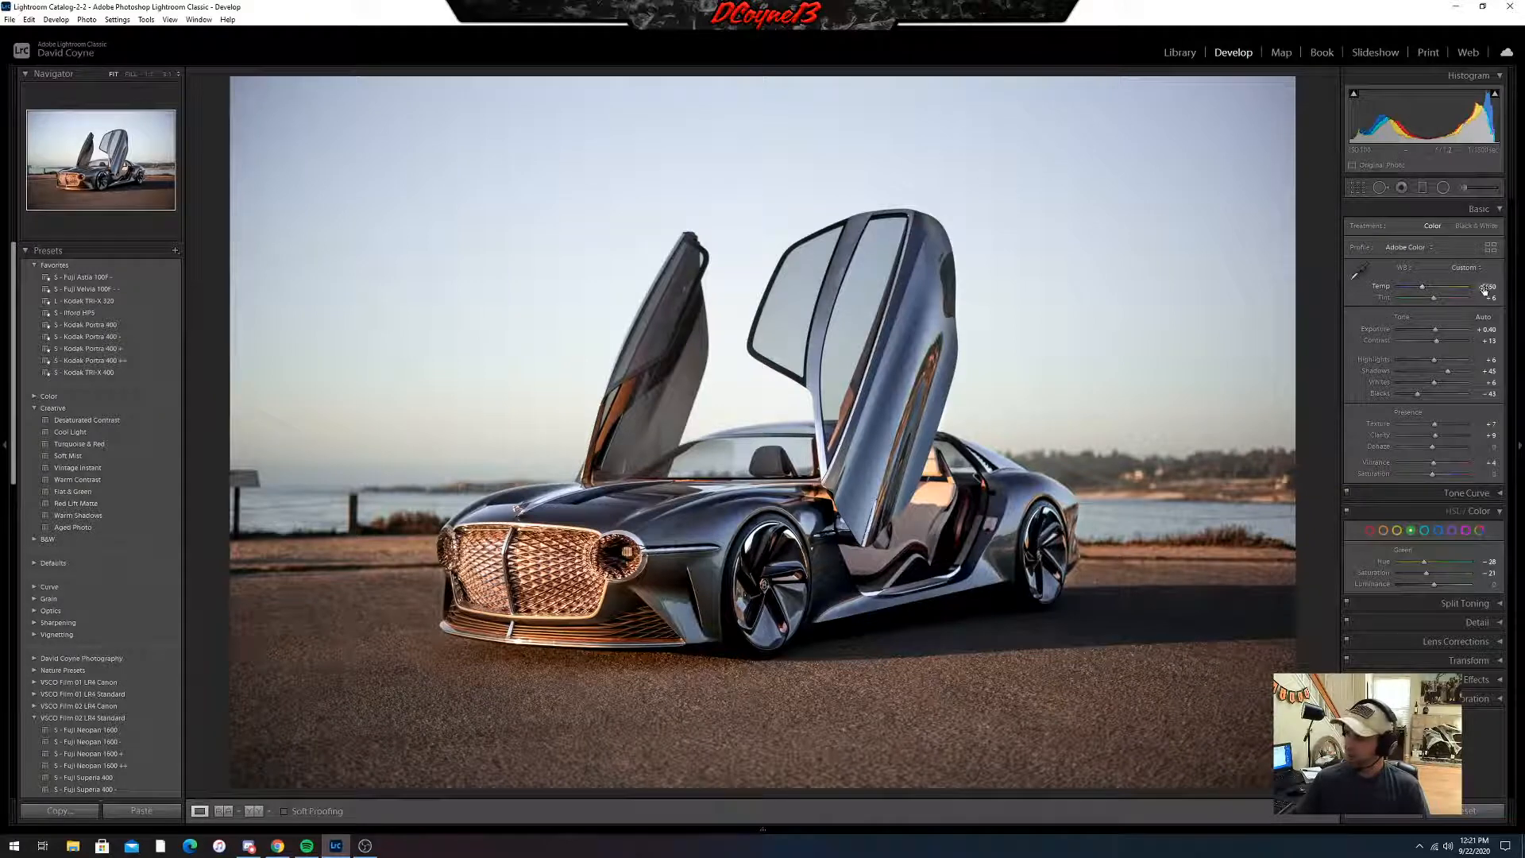
- Set the photo's overall temperature to 5350 and change the car mask's temperature to -4
key(Up)
key(Up)
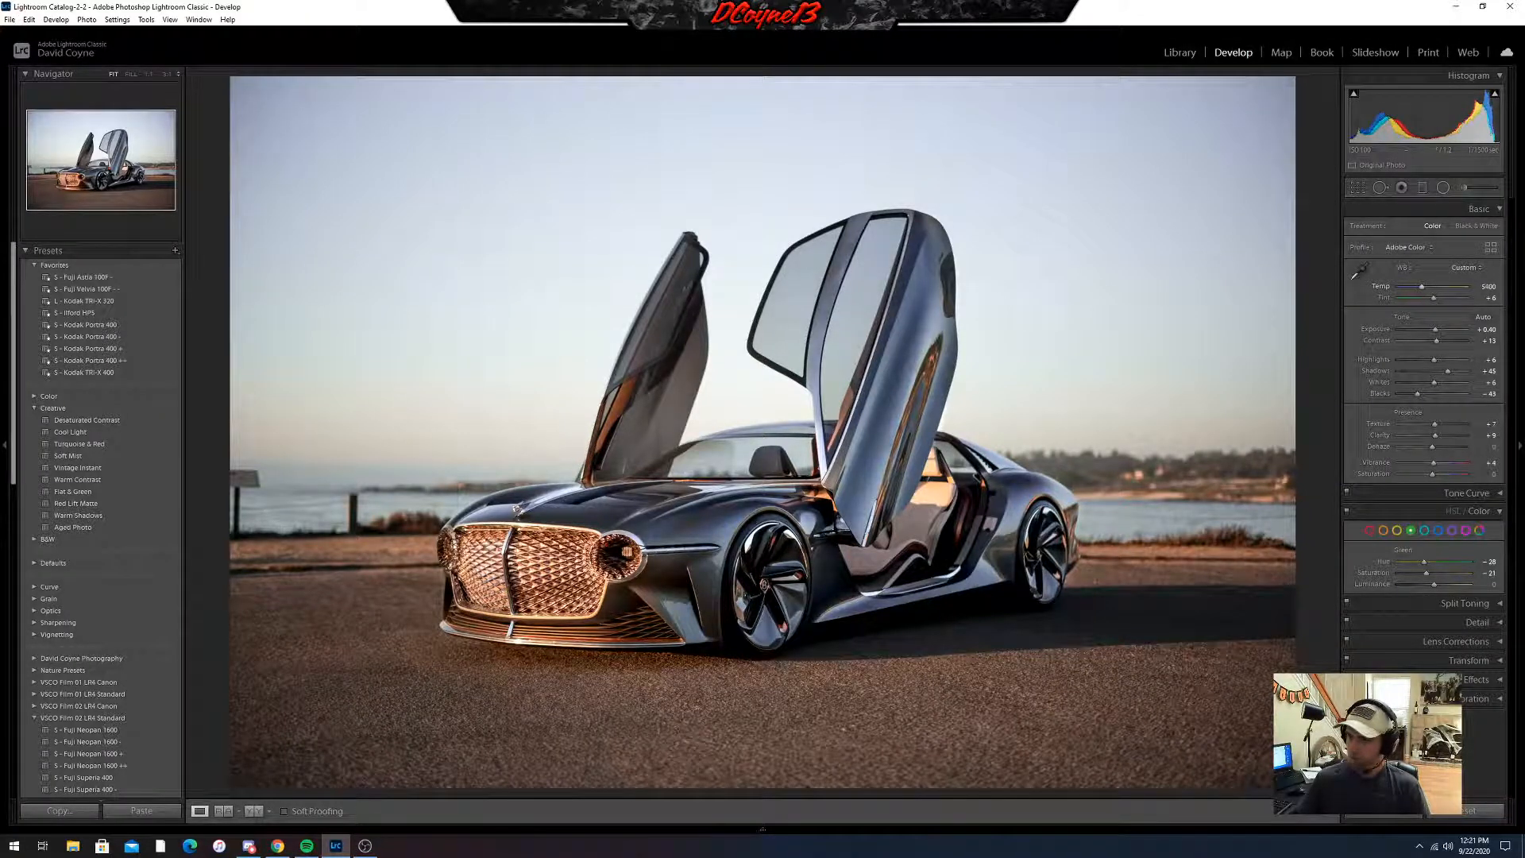
key(Down)
key(Down)
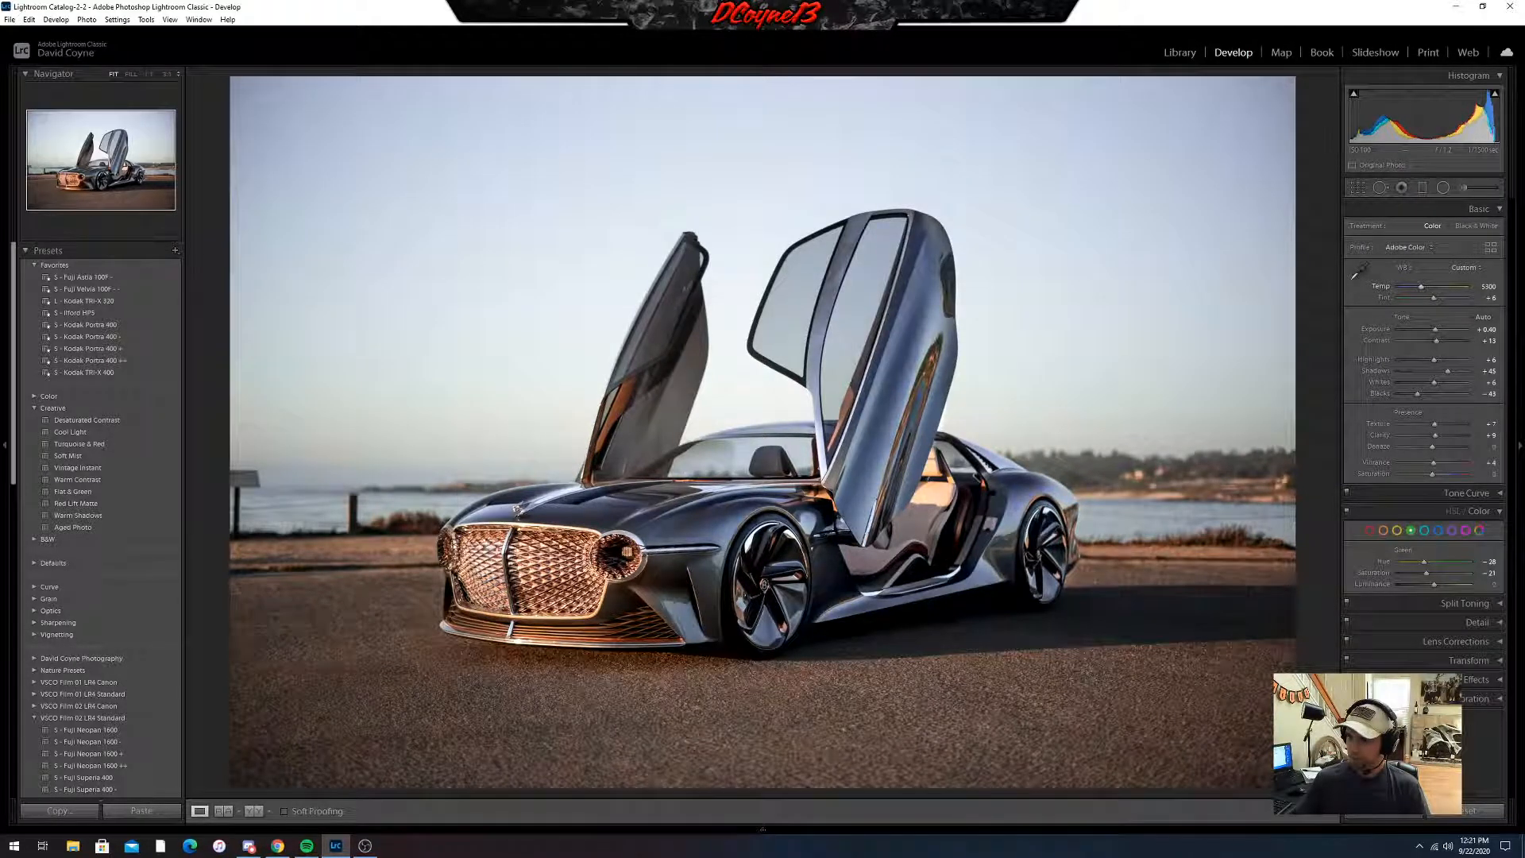
click(1461, 190)
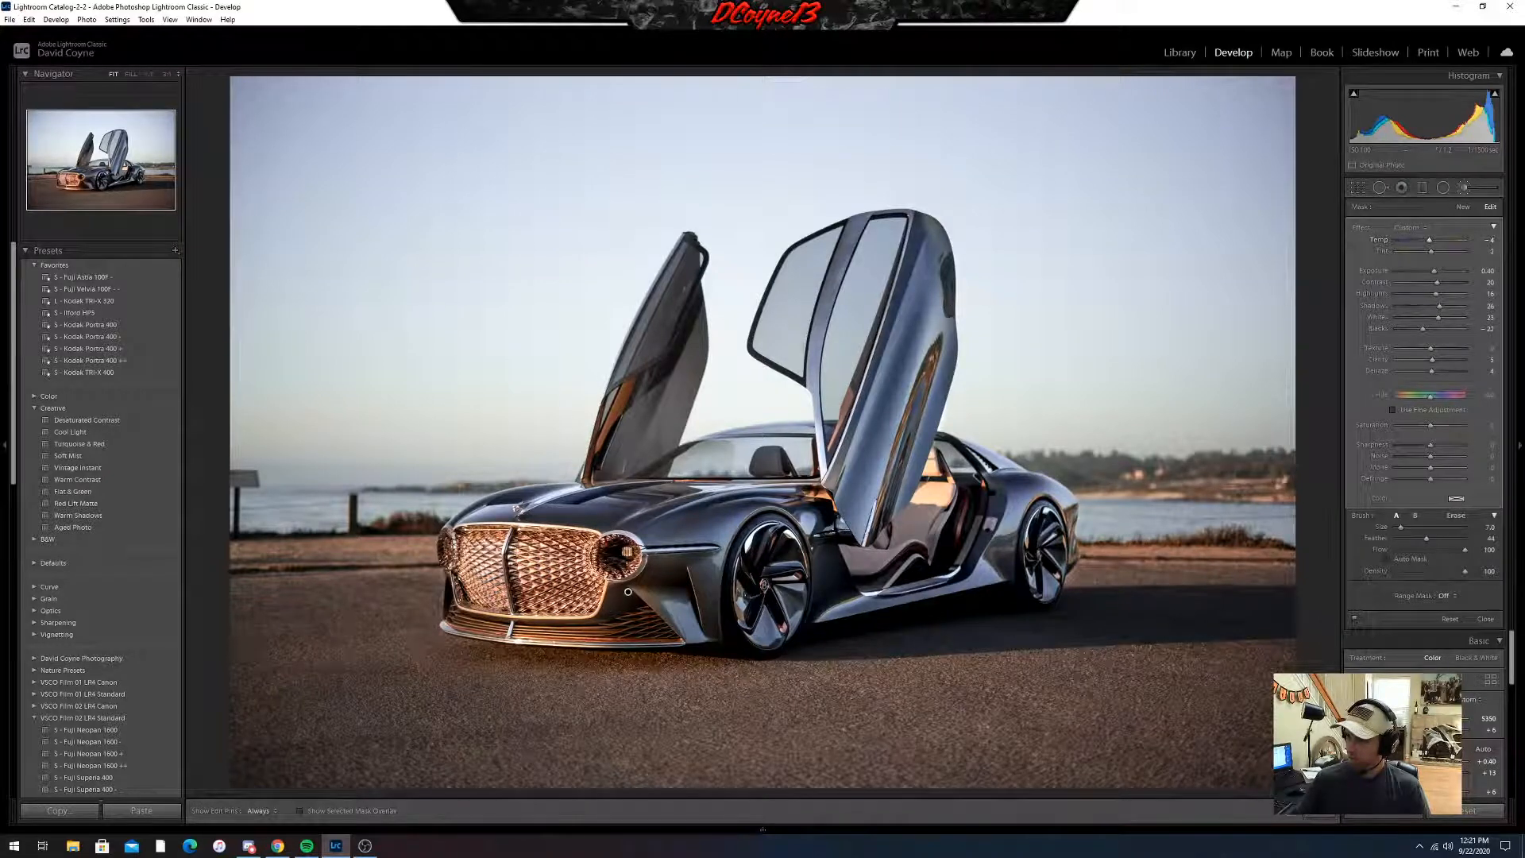
click(1320, 814)
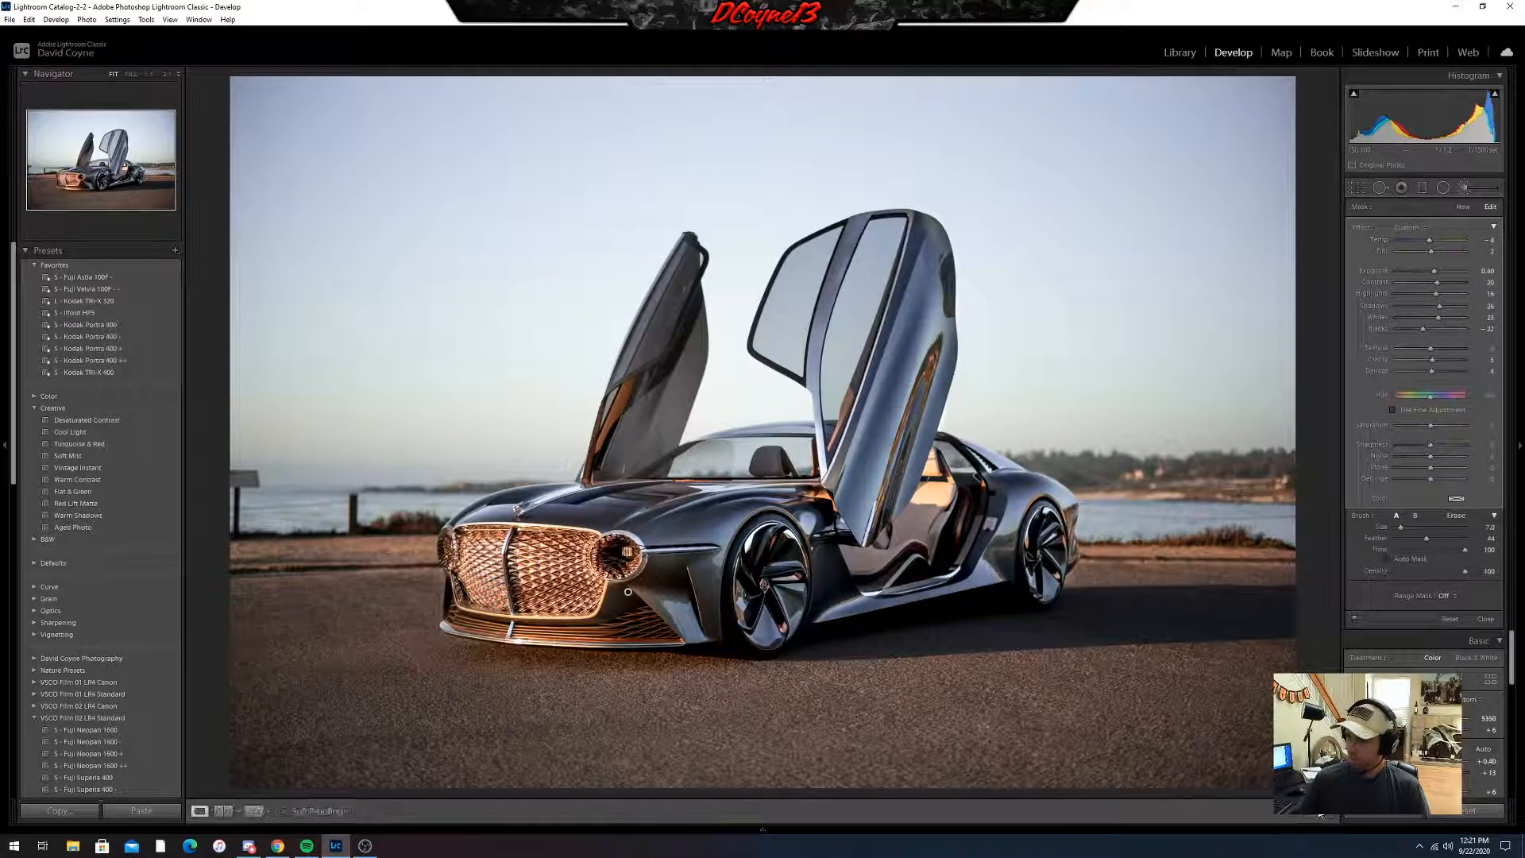
- Start a new adjustment brush with exposure 0.20 and clarity 2, and paint the pavement in front of the car
click(1464, 189)
scroll(466, 657, up, 5)
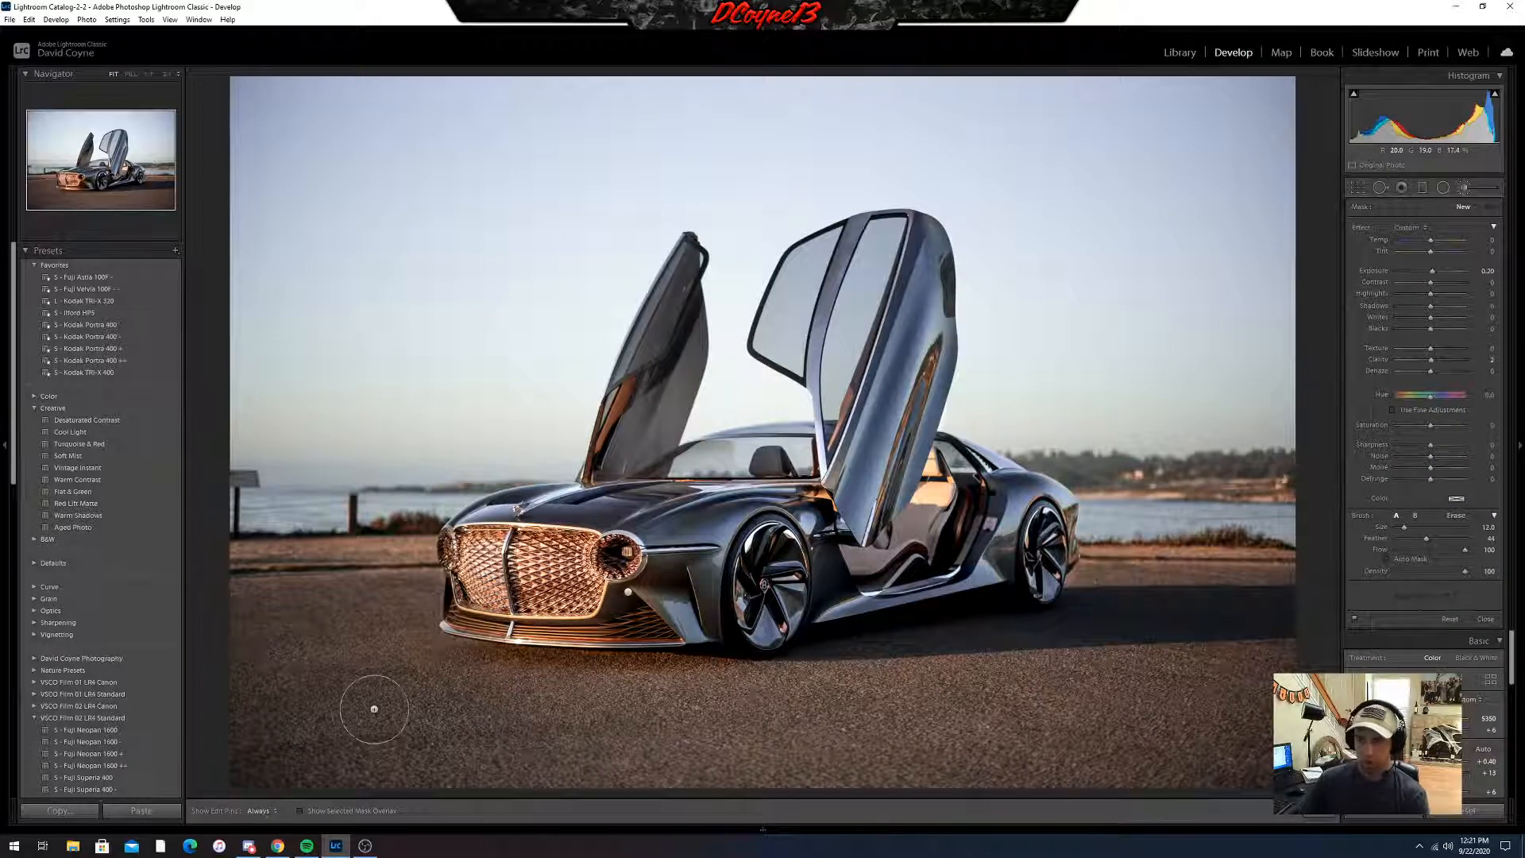
mouse_move(292, 733)
mouse_down()
mouse_move(273, 753)
mouse_move(826, 731)
mouse_move(1083, 742)
mouse_move(1144, 719)
mouse_move(1049, 688)
mouse_move(901, 699)
mouse_move(1266, 629)
mouse_move(698, 749)
mouse_move(261, 680)
mouse_move(296, 626)
mouse_move(373, 619)
mouse_move(527, 712)
mouse_move(476, 709)
mouse_move(363, 663)
mouse_move(758, 674)
mouse_up()
scroll(261, 680, down, 1)
scroll(261, 680, down, 3)
scroll(364, 663, down, 5)
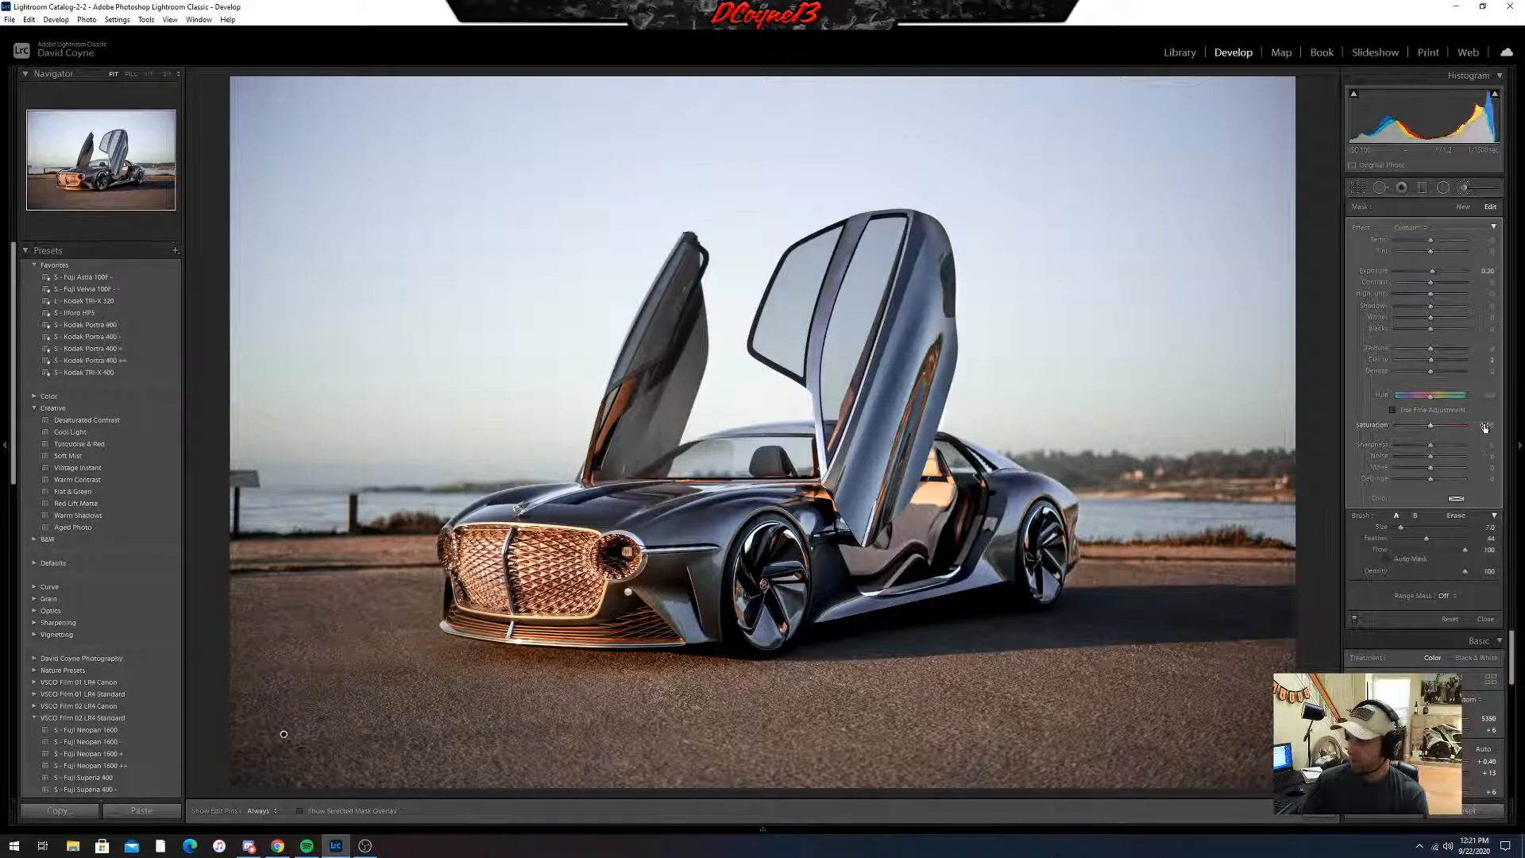
- Set the pavement mask's saturation to -12 and blacks to -10, extending the brushed area along the ground before finishing it
drag(1479, 426, 1474, 426)
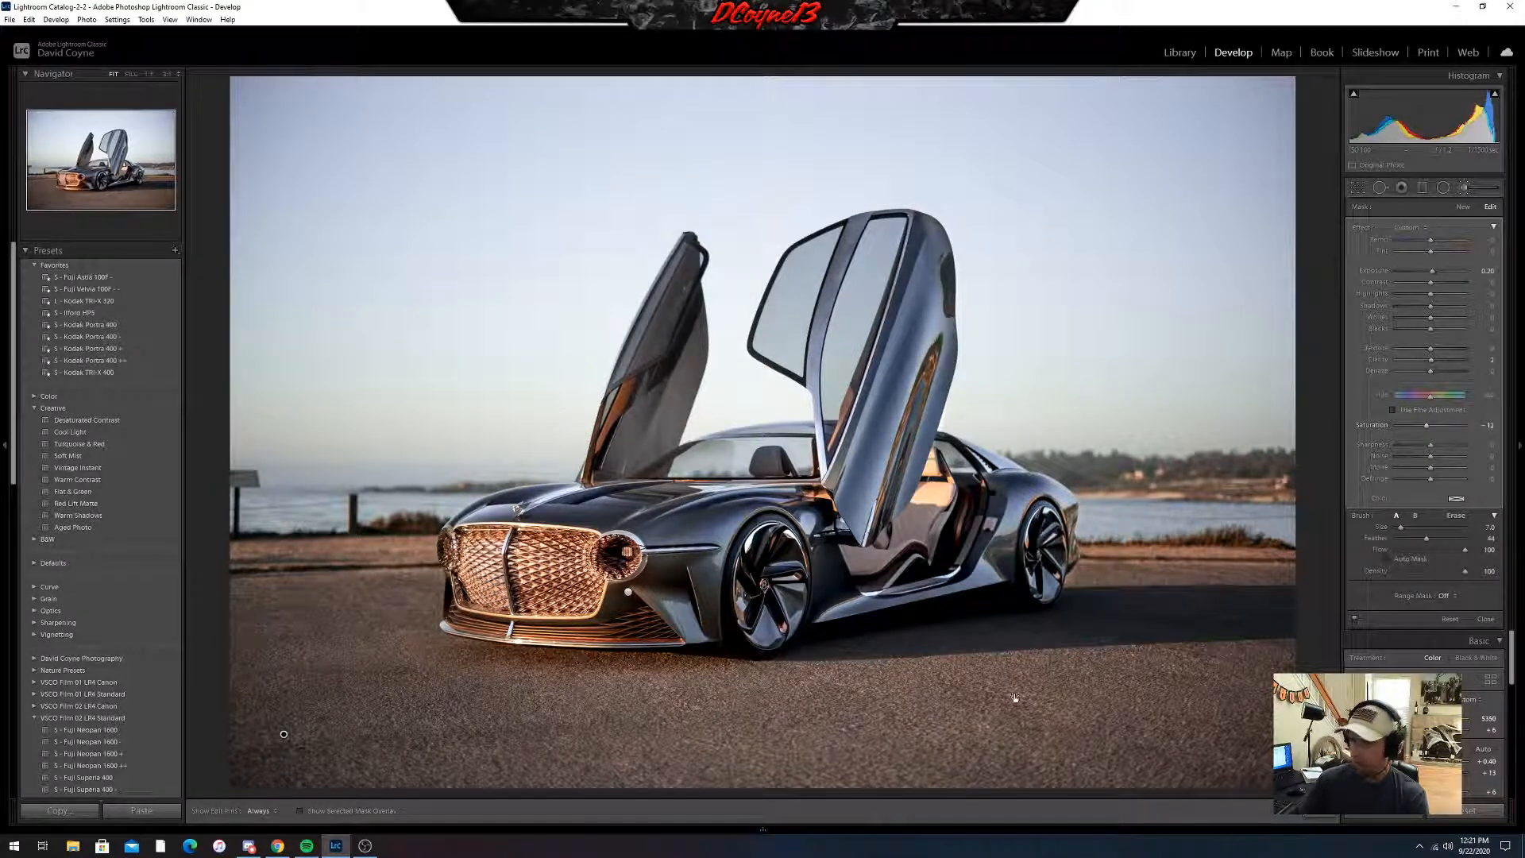
drag(422, 667, 916, 702)
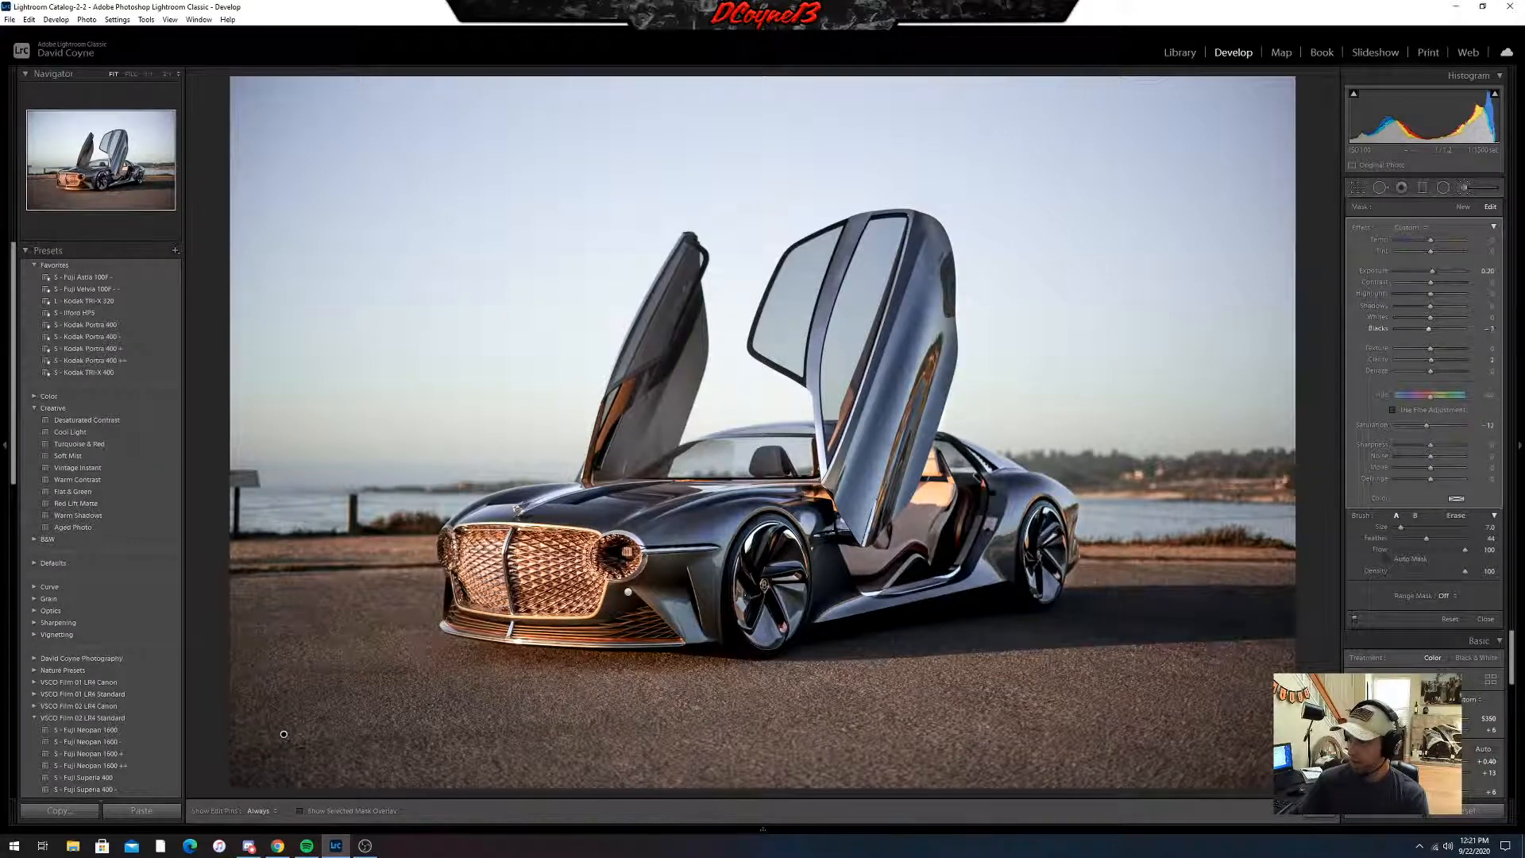
drag(1429, 328, 1428, 328)
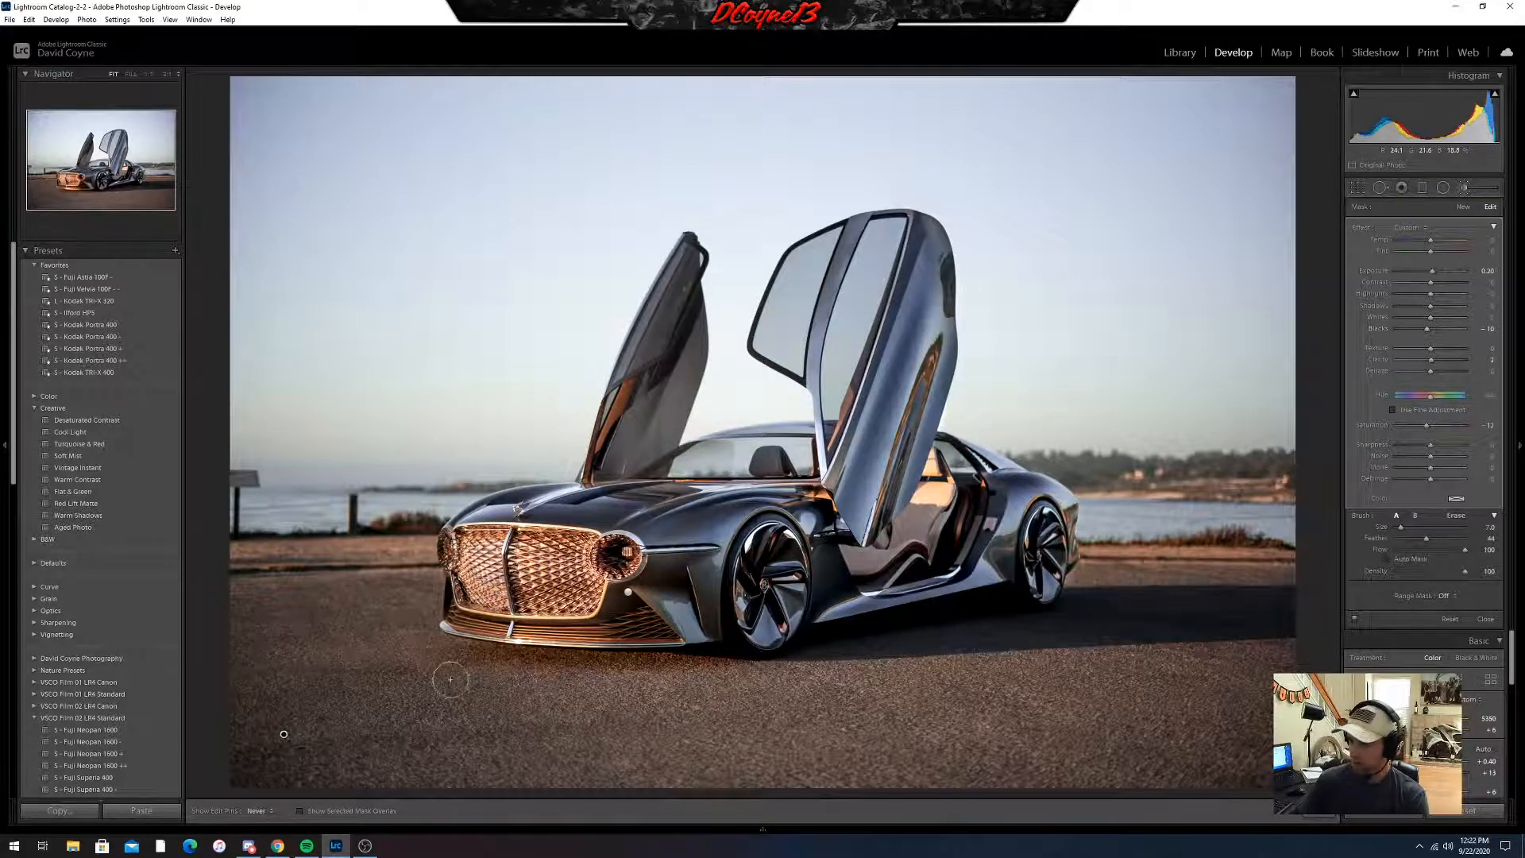
click(1316, 816)
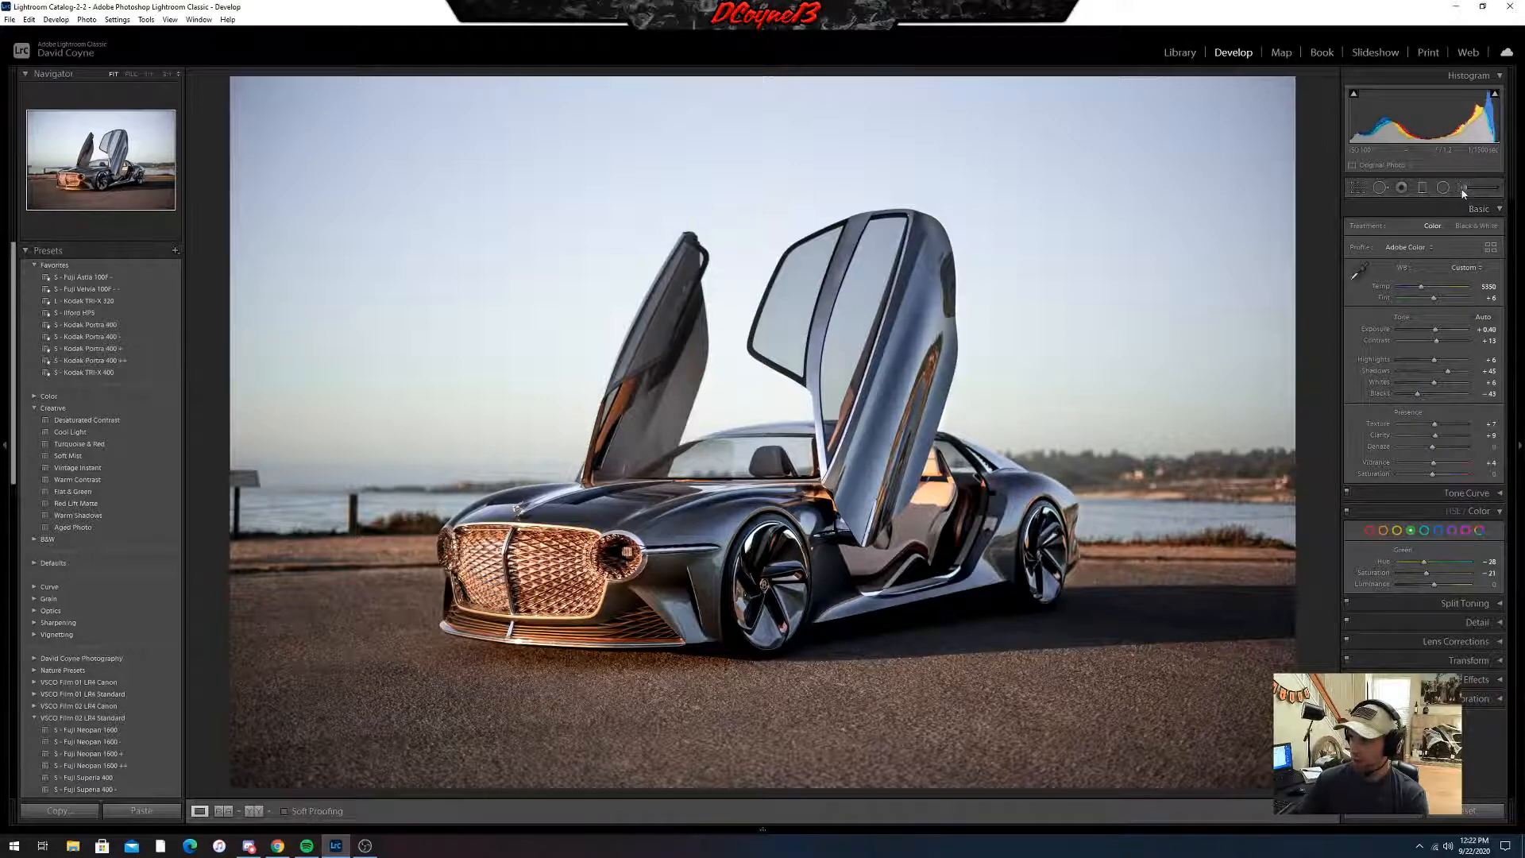
- Add a graduated filter fading down from the sky, with highlights 80, clarity -38 and dehaze 21
click(1422, 188)
drag(786, 302, 787, 568)
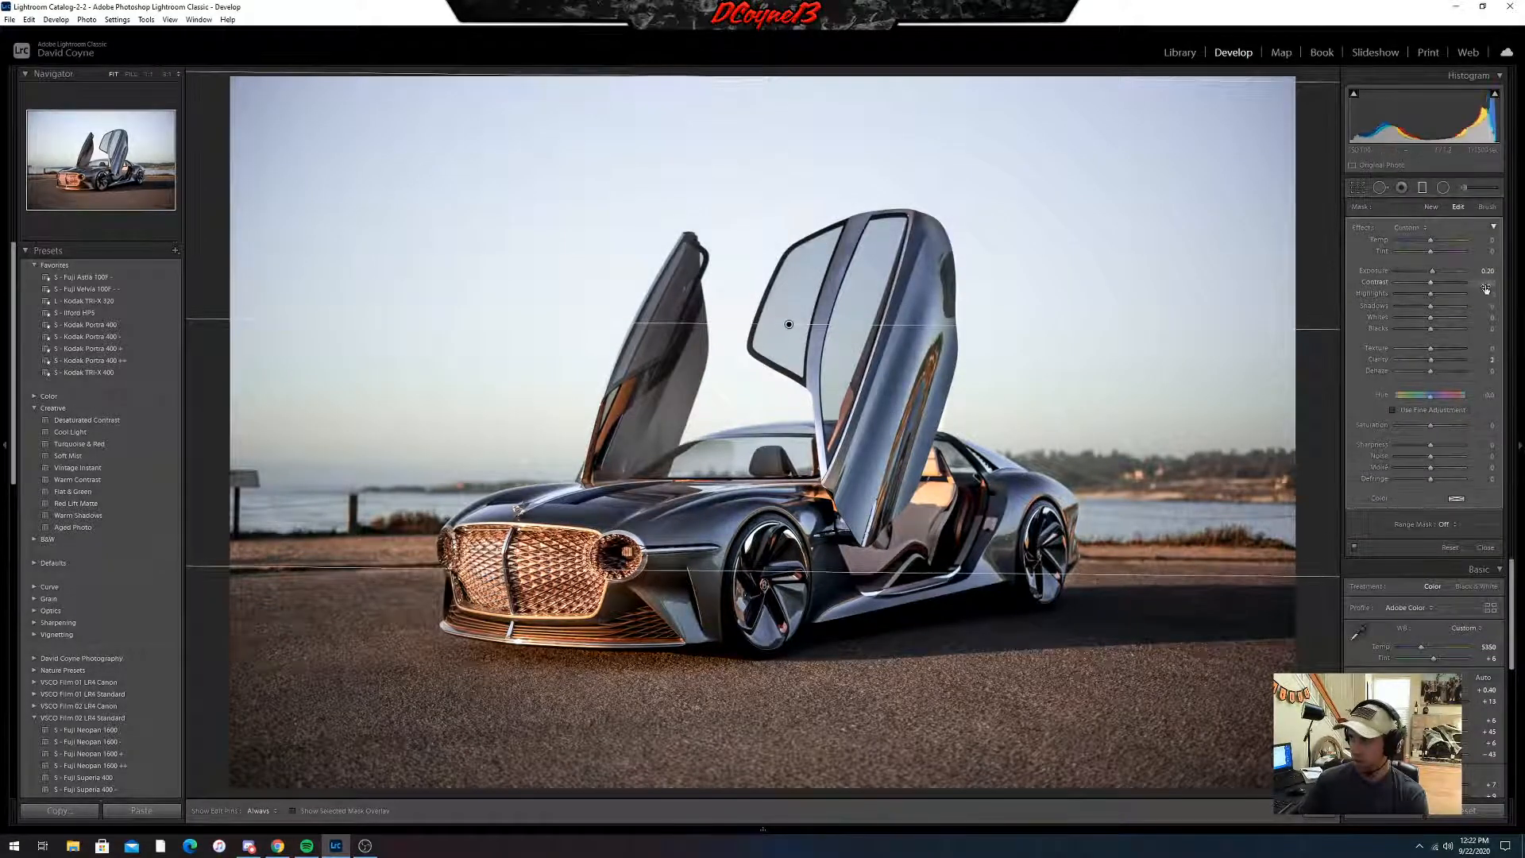
drag(1491, 294, 1521, 293)
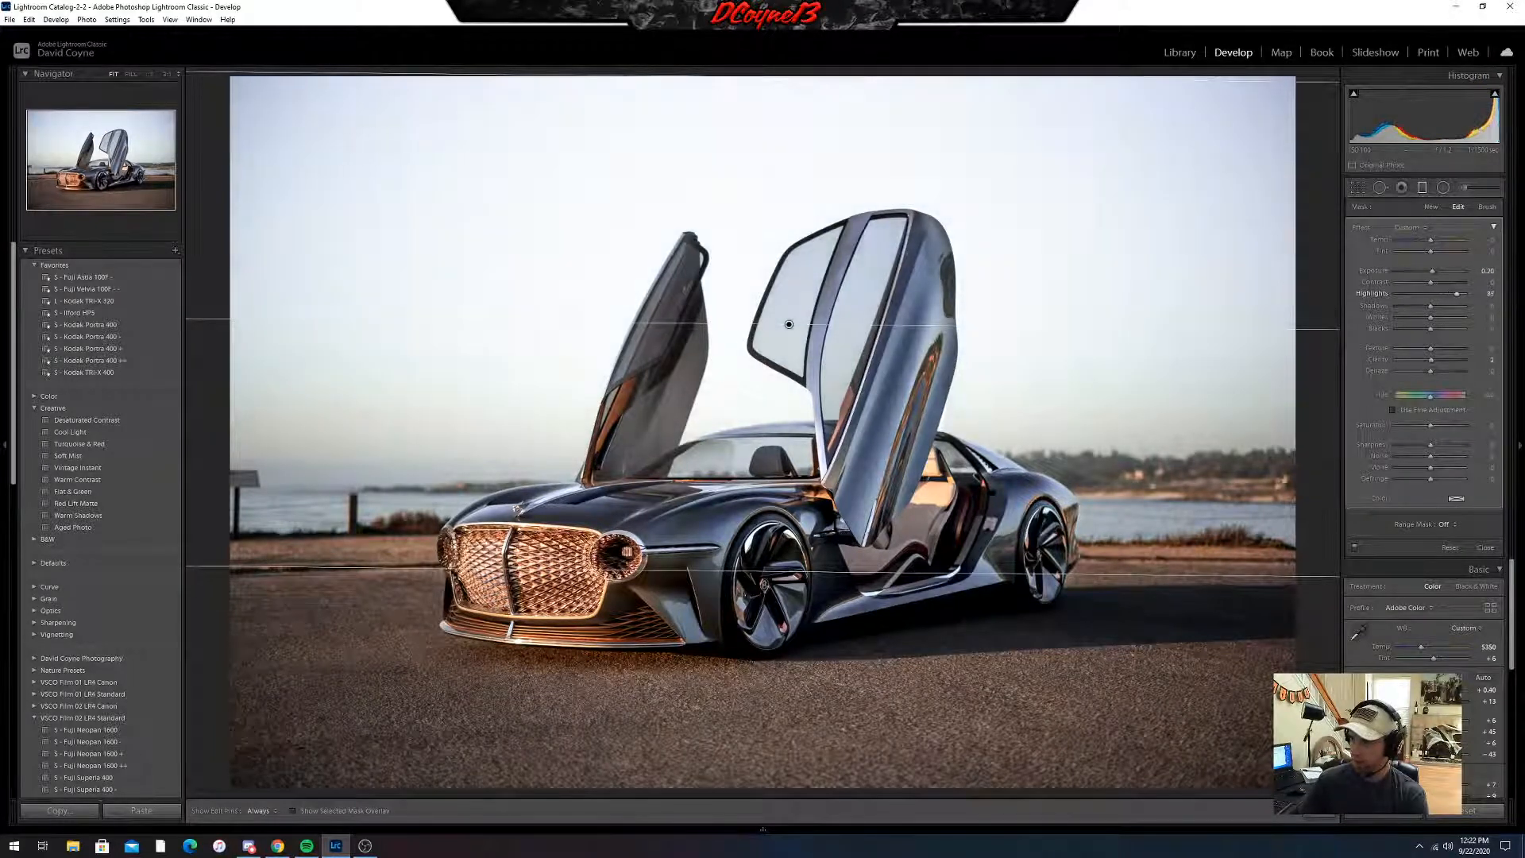
mouse_move(1478, 362)
mouse_down()
mouse_move(1435, 361)
mouse_move(1453, 361)
mouse_up()
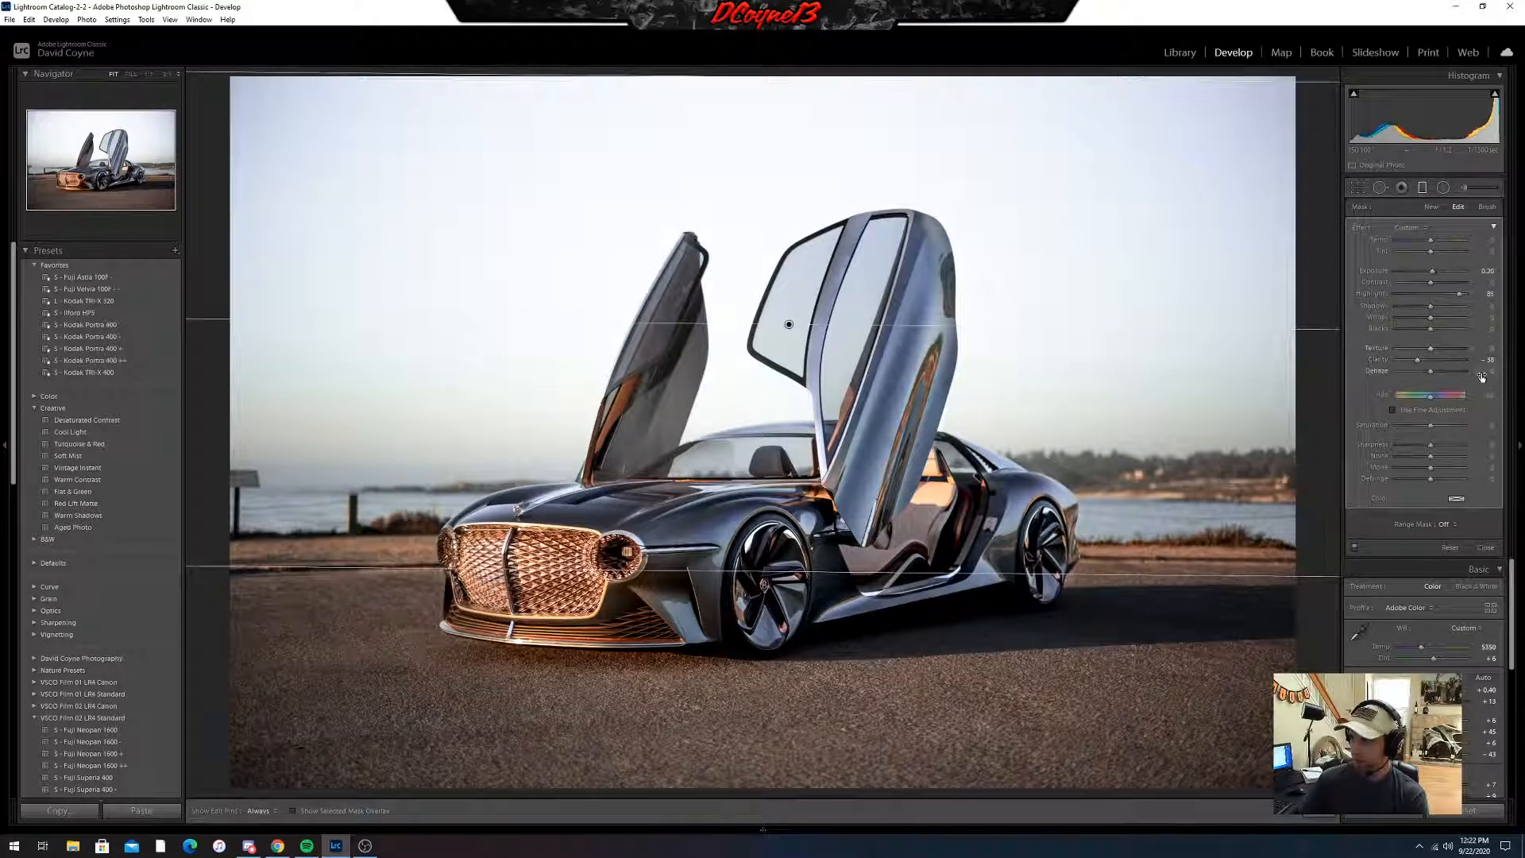
drag(1470, 371, 1474, 371)
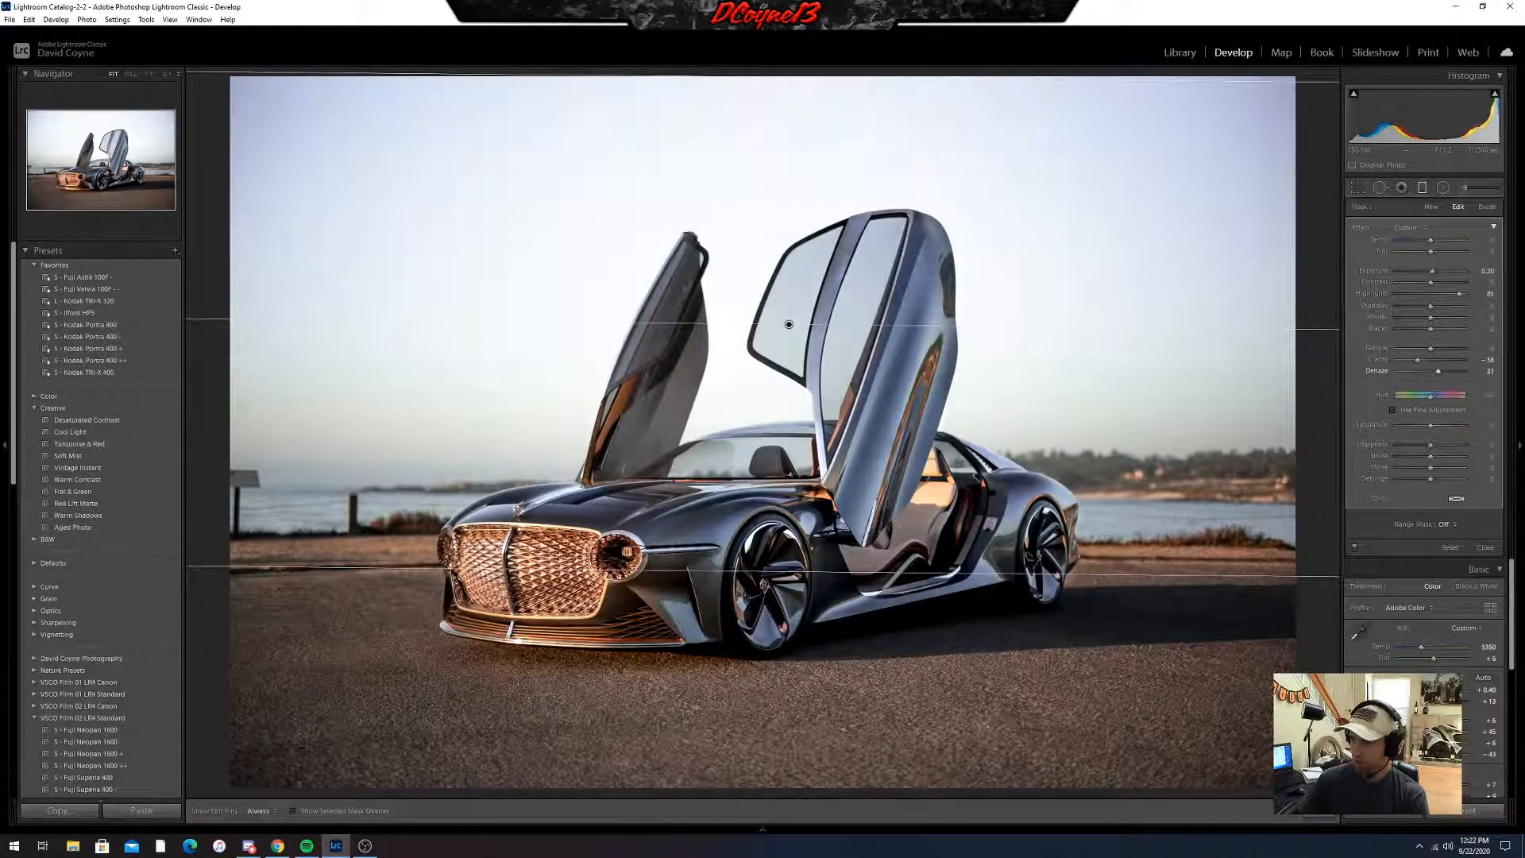
- Set the sky filter's exposure to 0.40, contrast to -33 and shadows to -28, and finish the filter
mouse_move(1483, 272)
mouse_down()
mouse_move(1417, 271)
mouse_move(1486, 272)
mouse_move(1476, 282)
mouse_up()
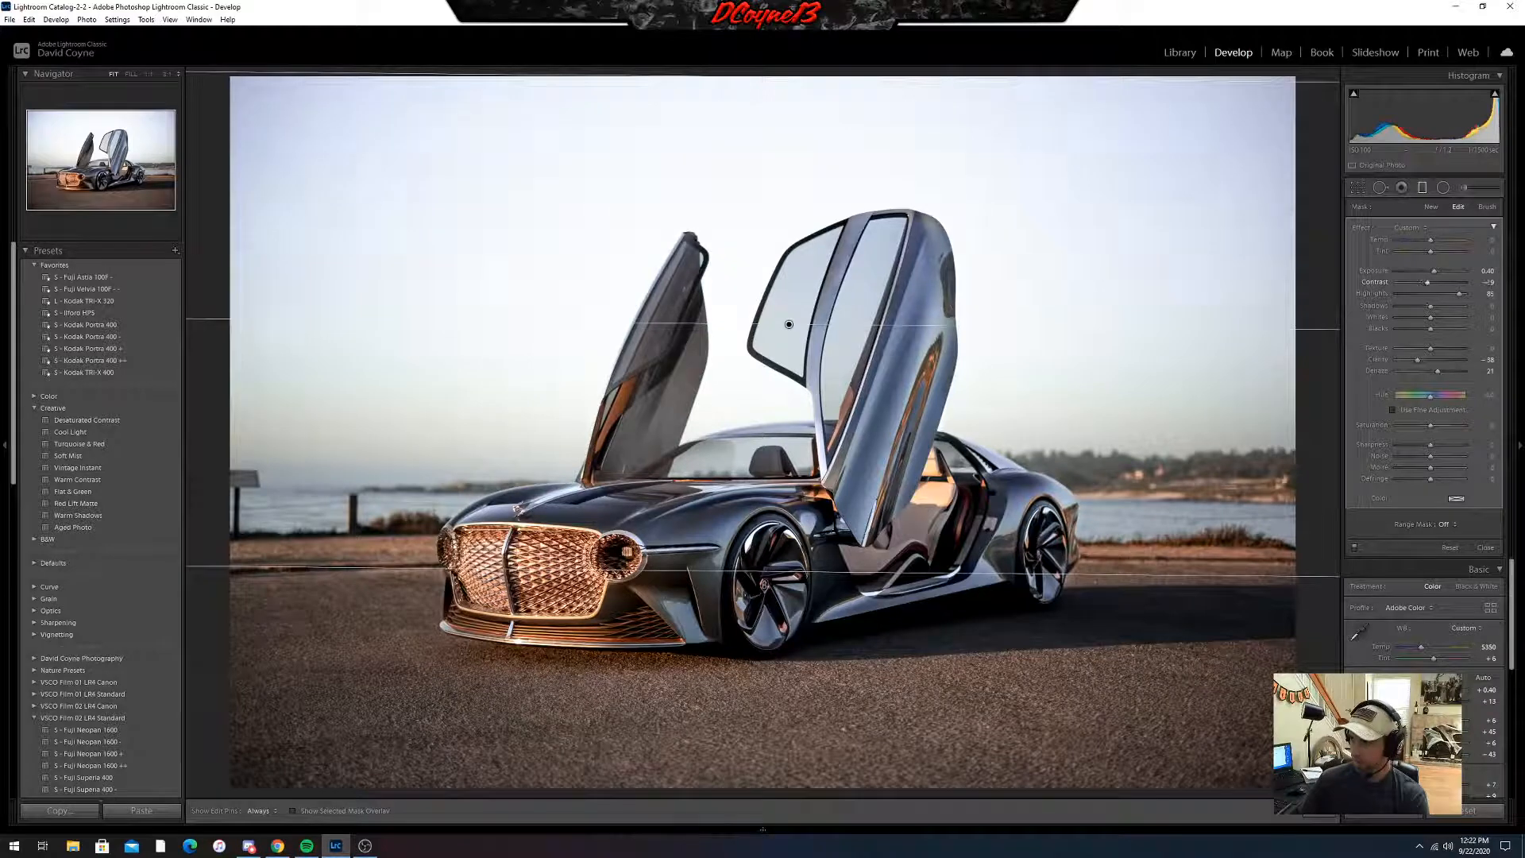
mouse_move(1474, 309)
mouse_down()
mouse_move(1489, 309)
mouse_move(1461, 309)
mouse_up()
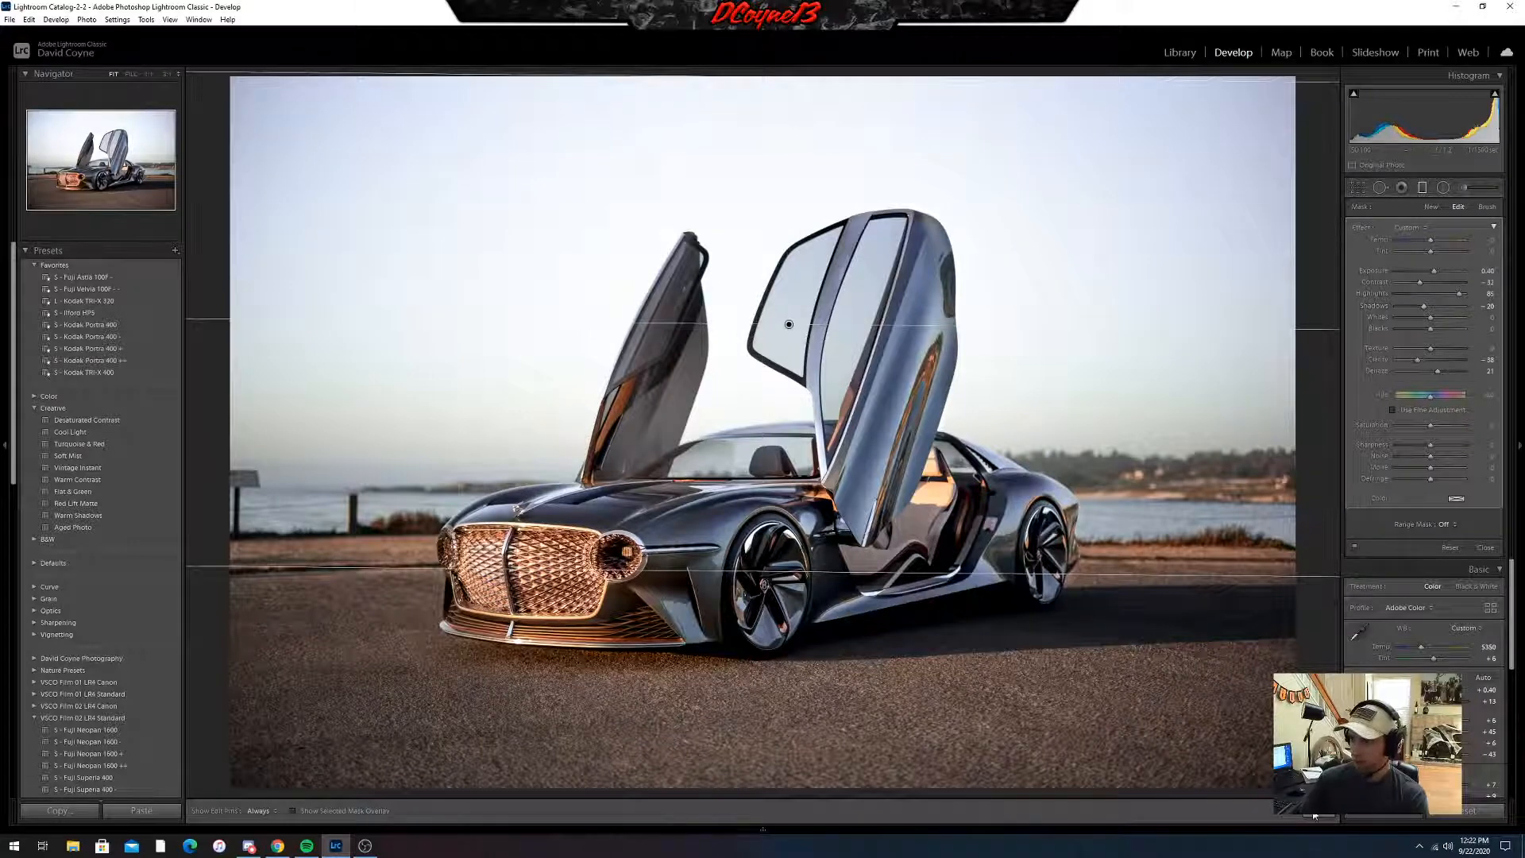
key(k)
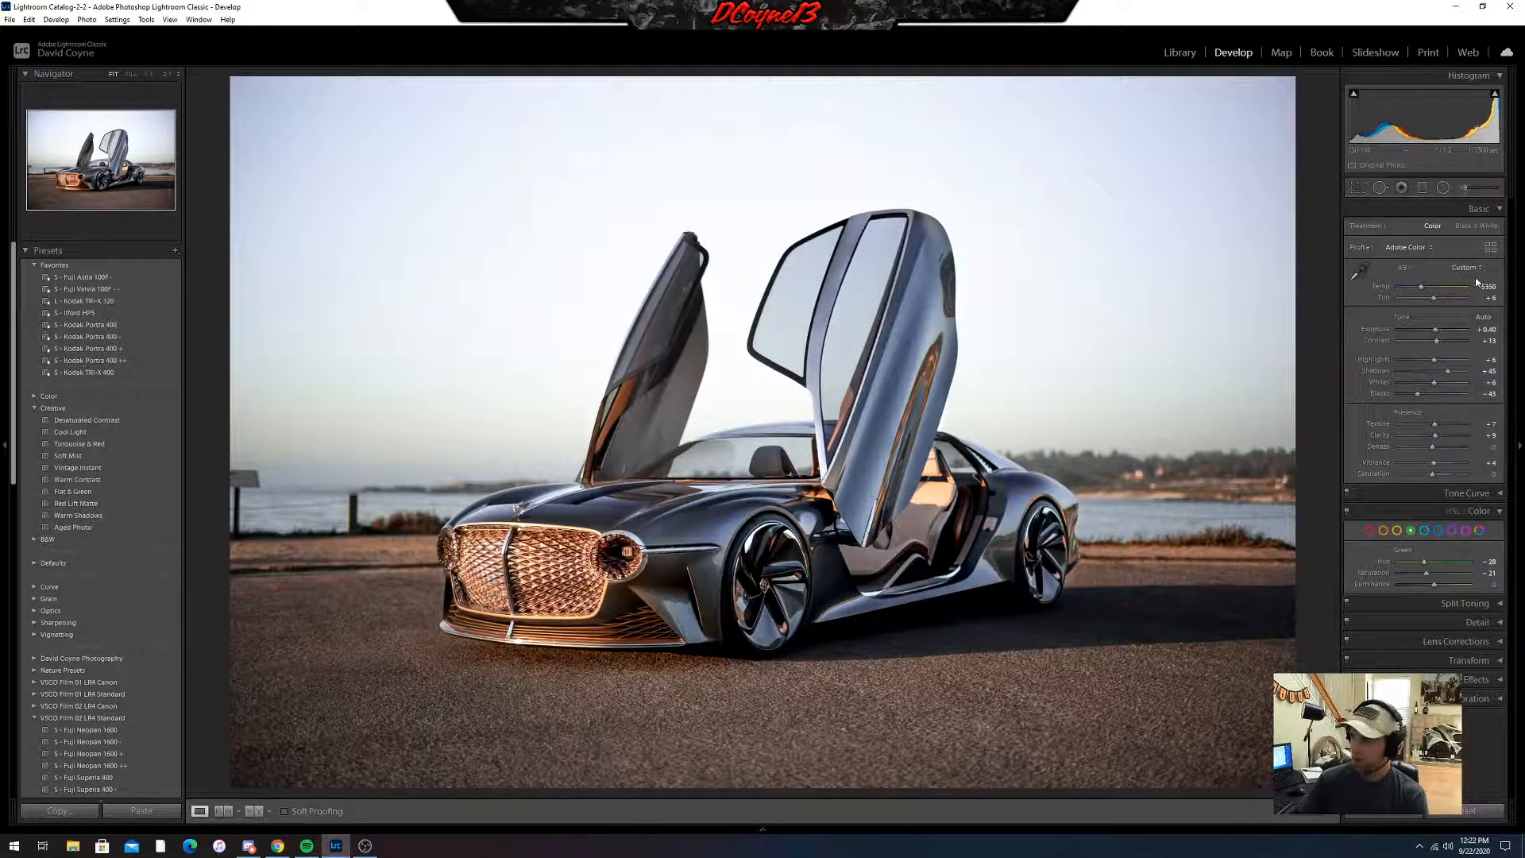
- Set the photo's overall temperature to 5900 and tint to +5, and inspect the car's details up close
key(alt+Tab)
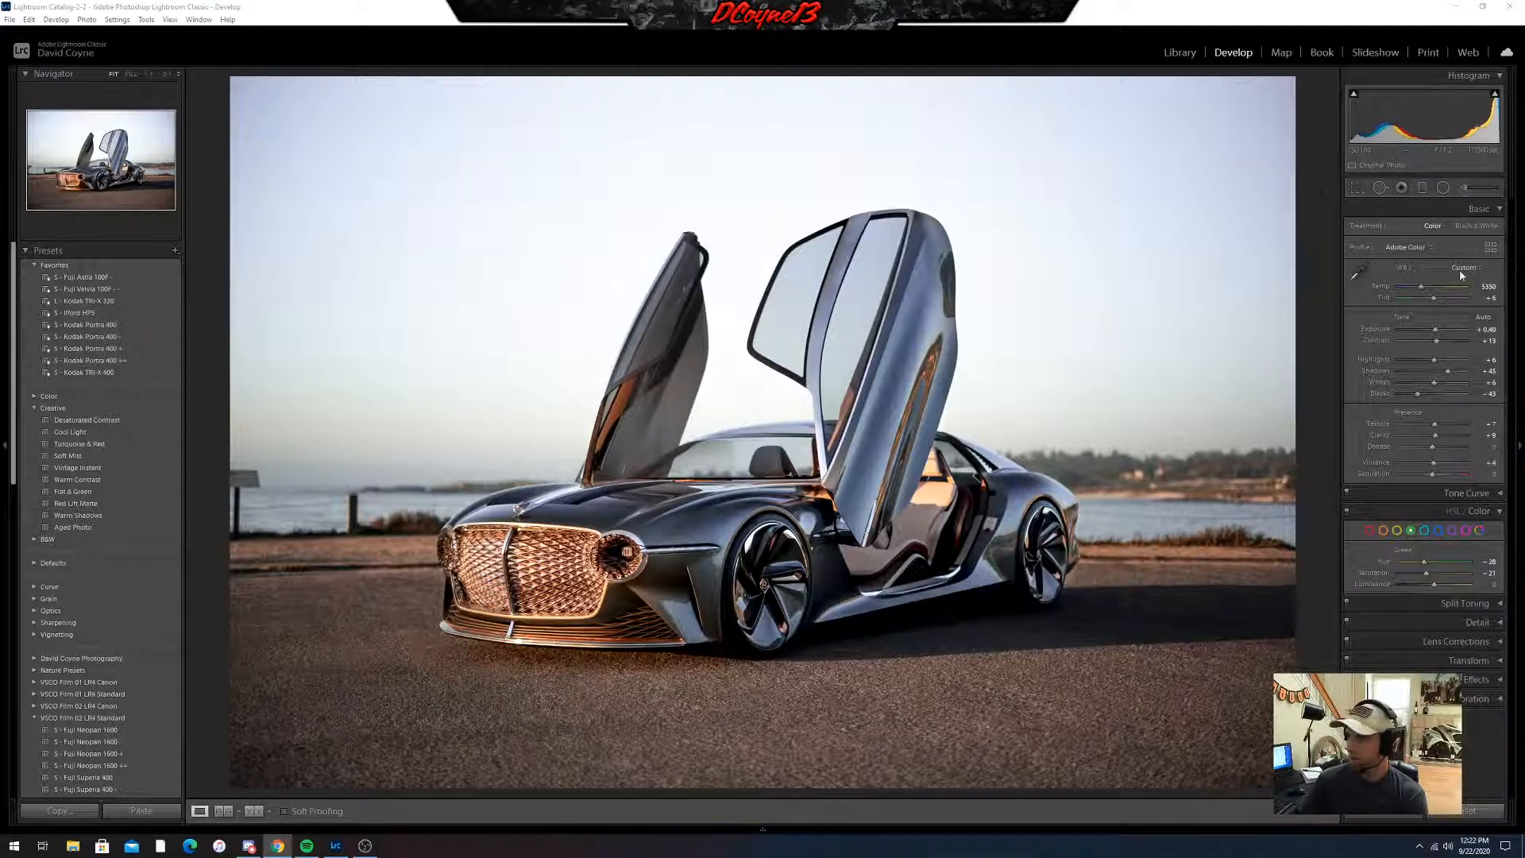
key(alt+Tab)
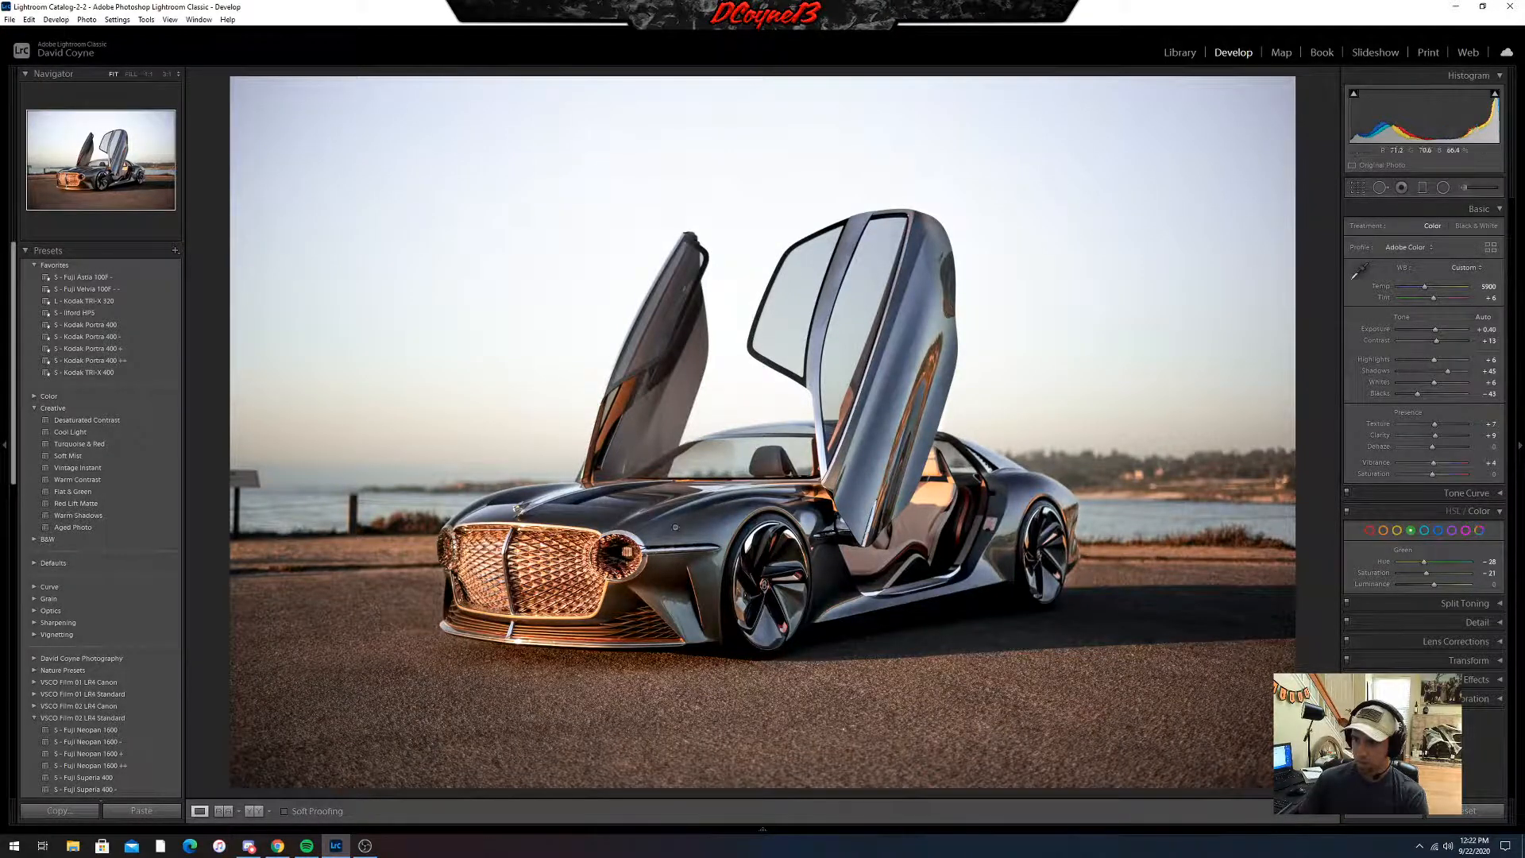
click(517, 526)
drag(890, 635, 897, 406)
drag(1197, 396, 712, 492)
click(712, 492)
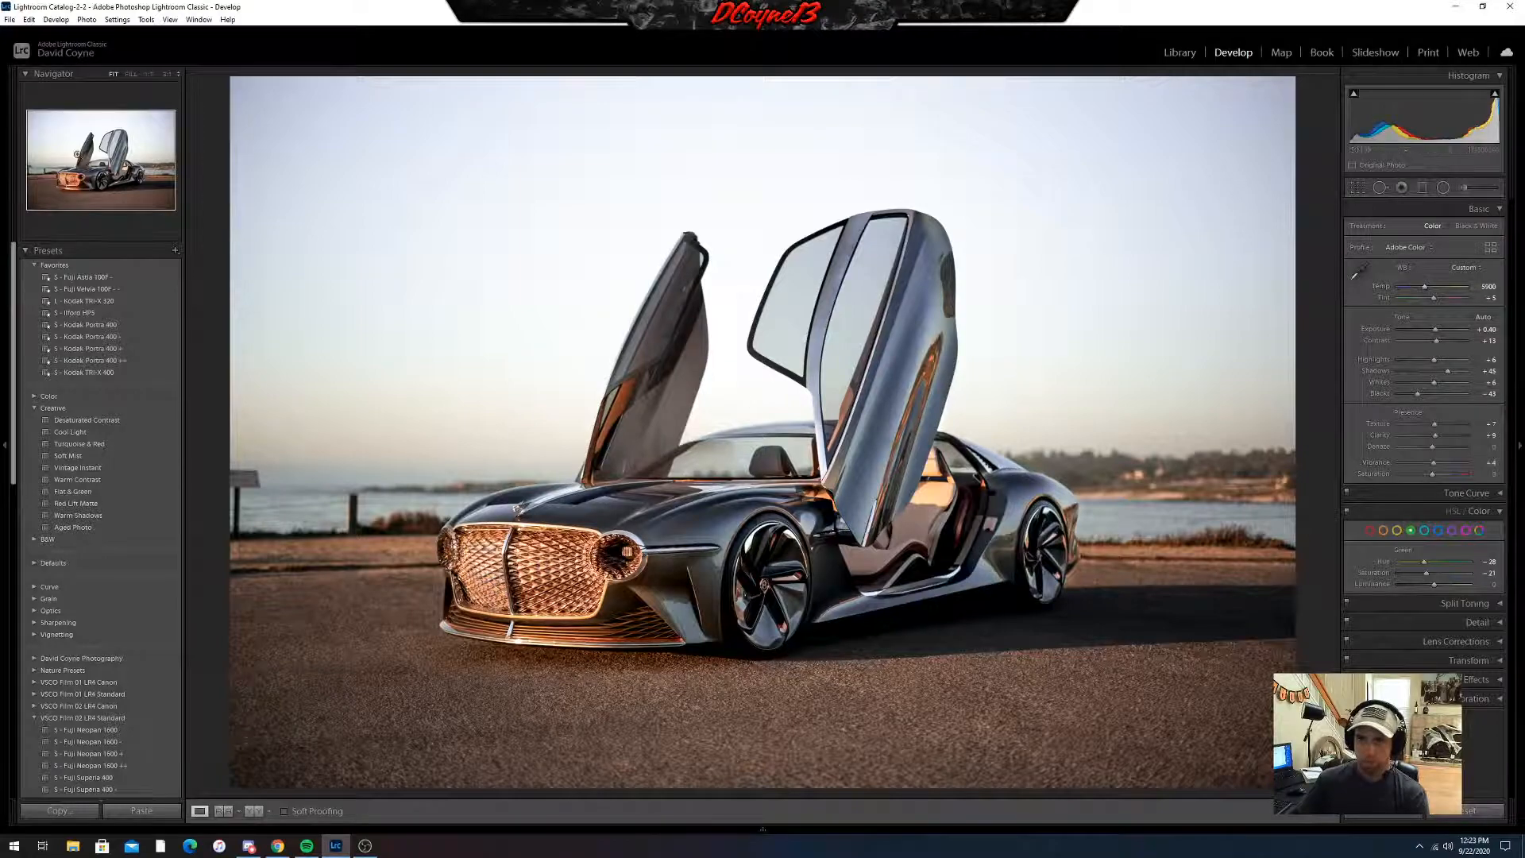
- With the grille magnified, set sharpening to 45, luminance noise reduction to 17 and its contrast to 27, and return to the full photo
click(106, 178)
drag(106, 179, 69, 175)
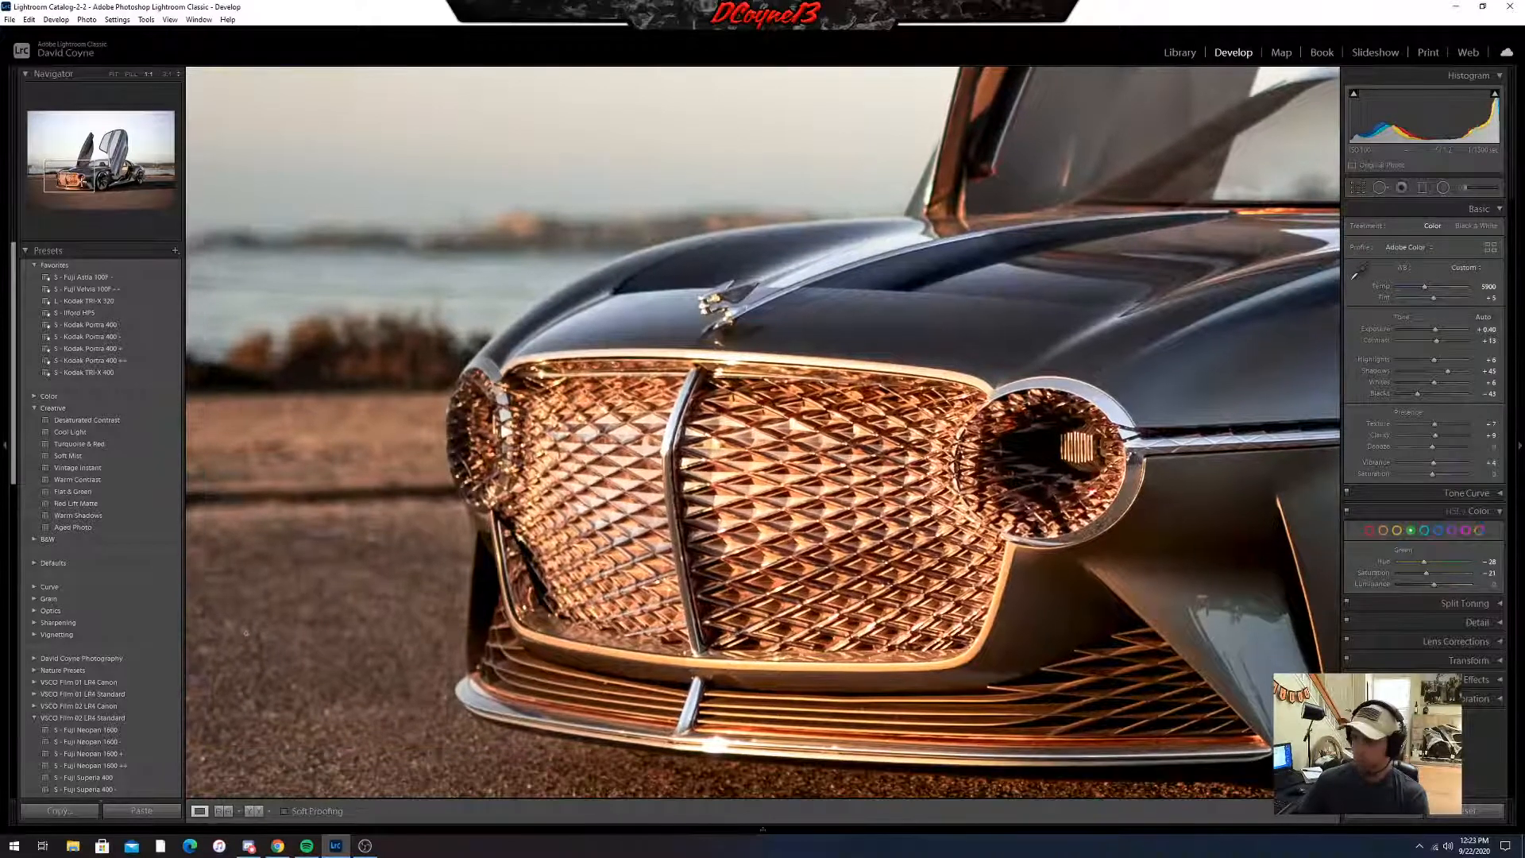
click(1453, 622)
scroll(1428, 637, down, 2)
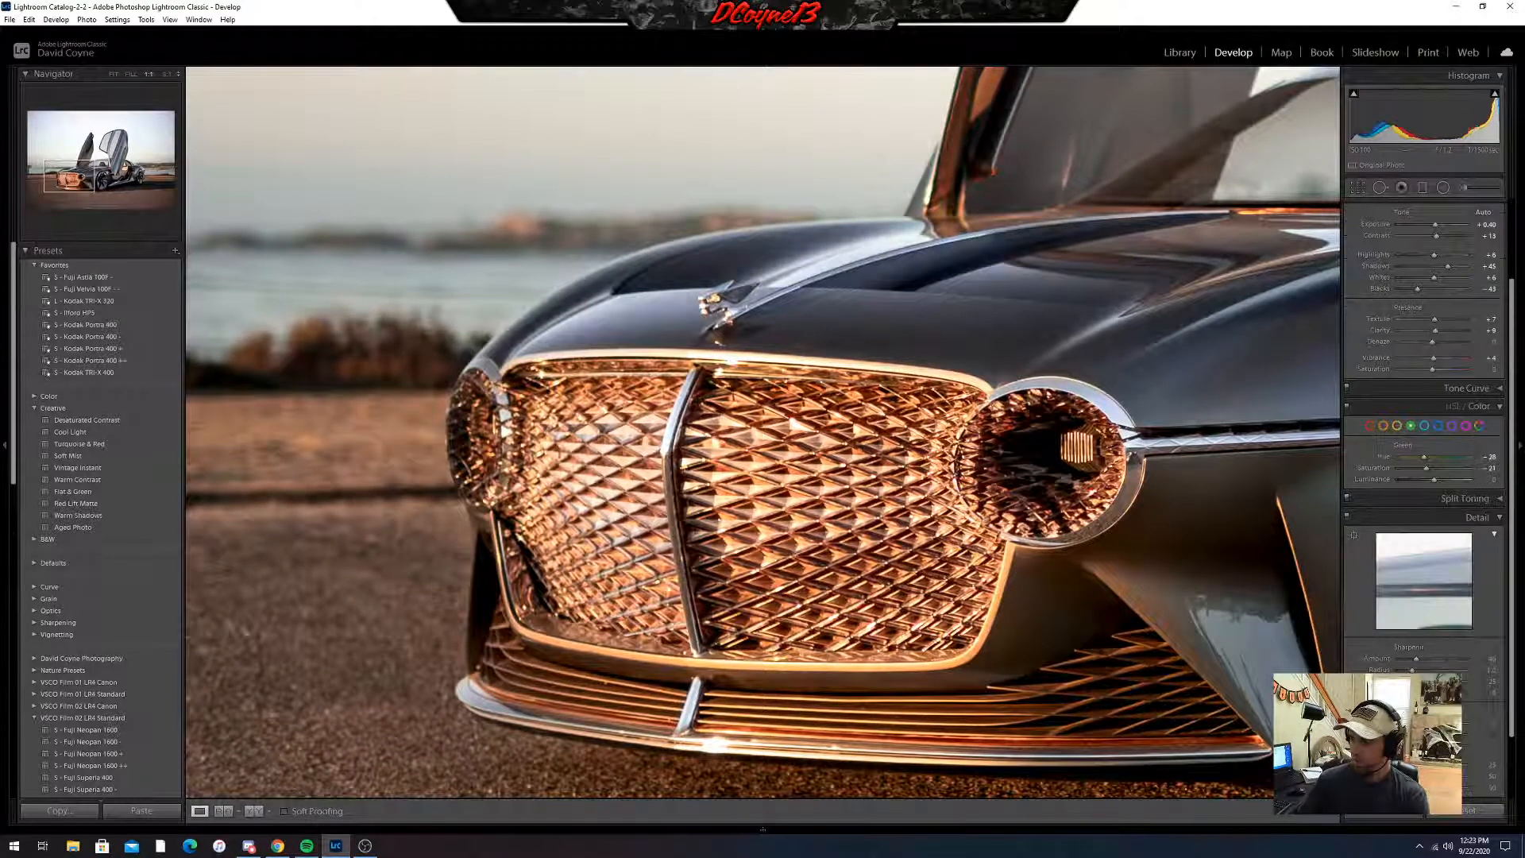
drag(1416, 658, 1418, 658)
drag(1404, 722, 1416, 746)
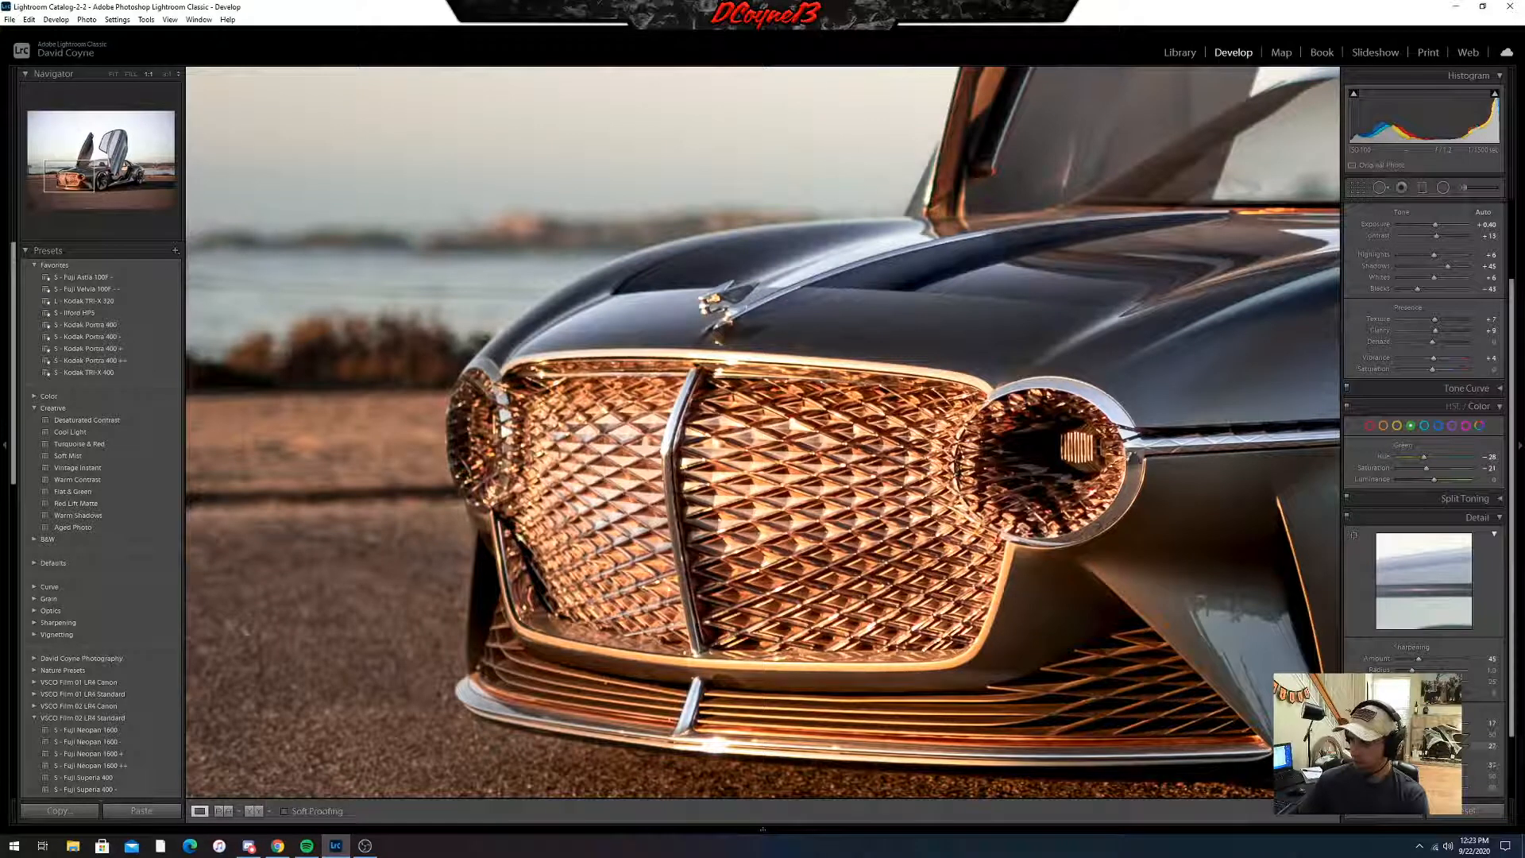
click(960, 577)
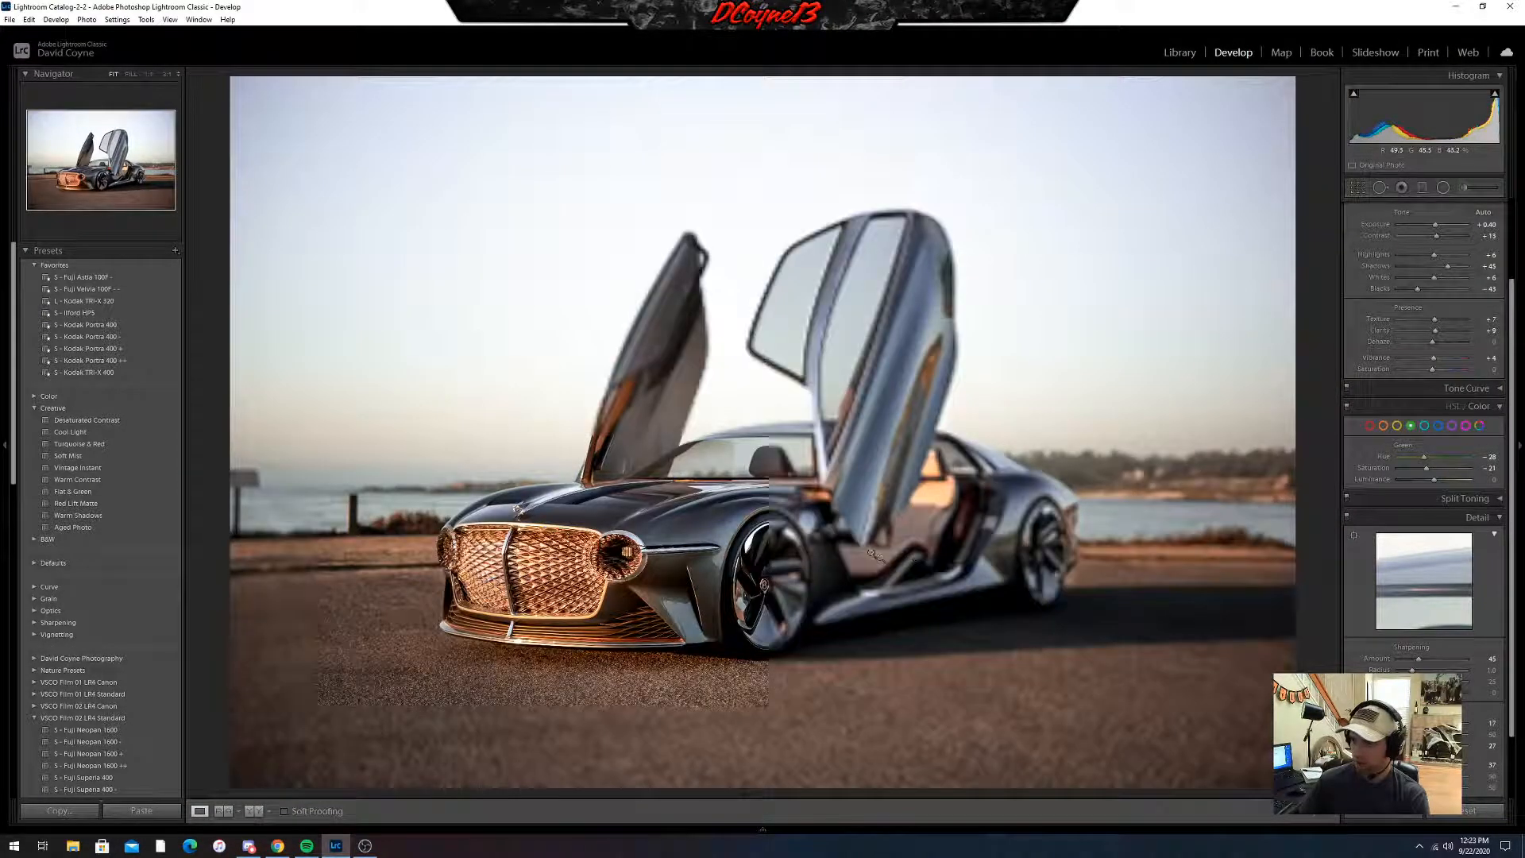
- Compare the finished Bentley photo with its original side by side
click(758, 827)
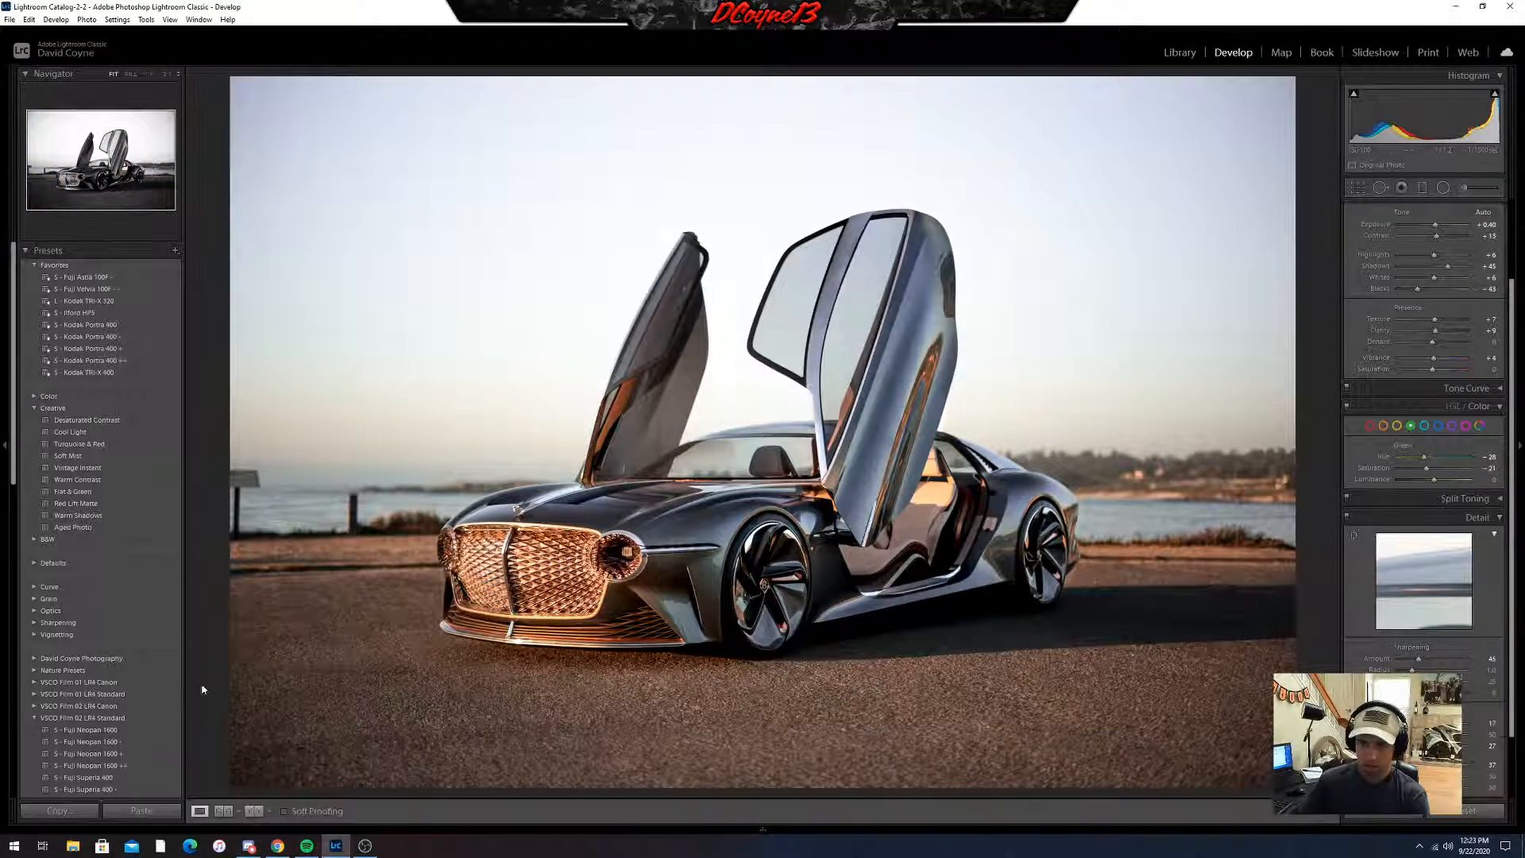
click(250, 812)
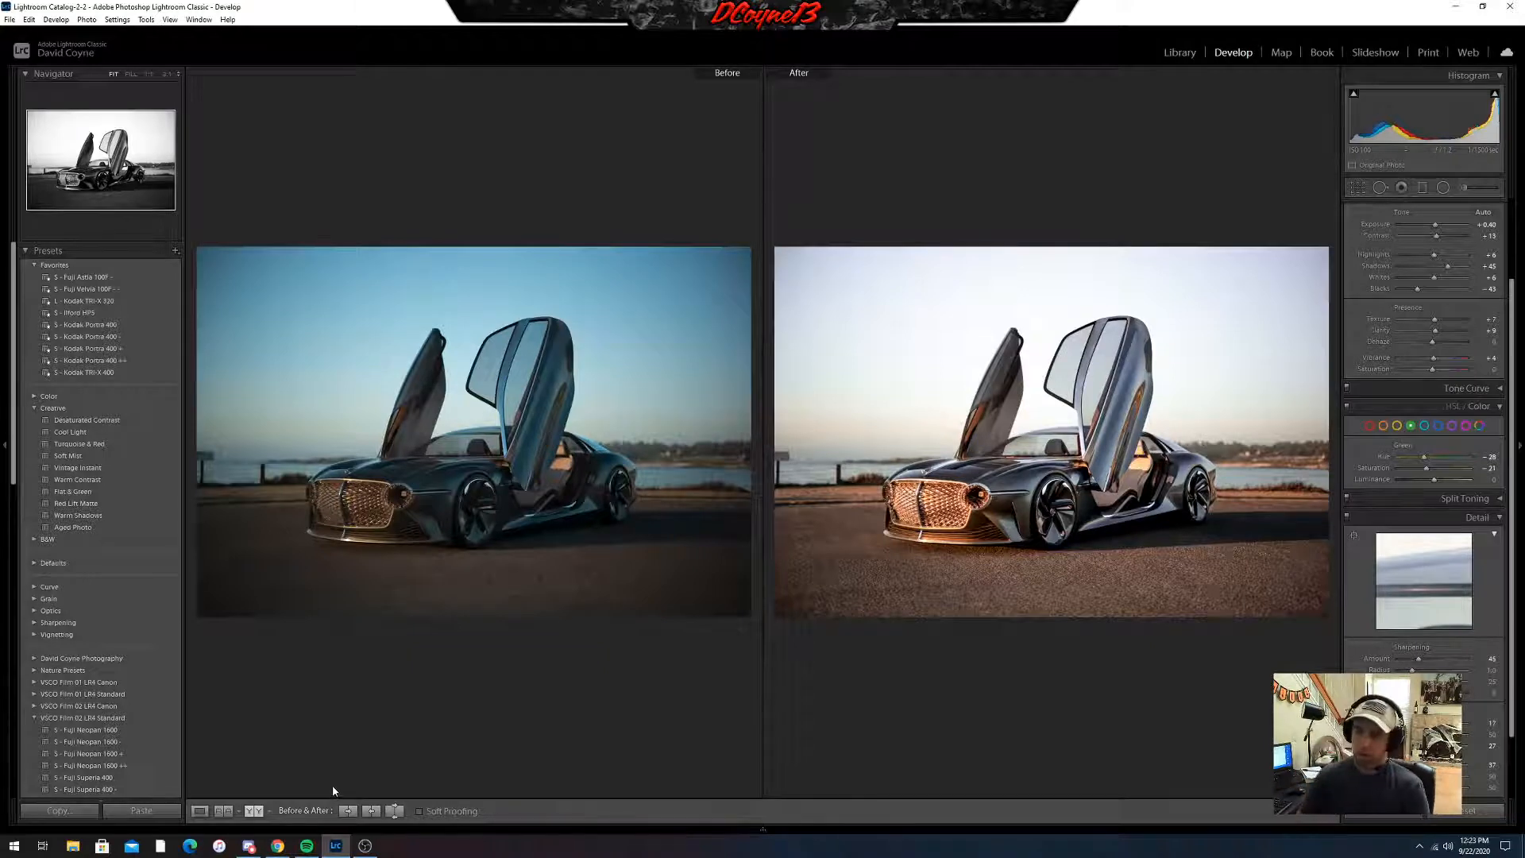
- Open the photo of the purple and red race cars in the blue-walled garage and show it as a single image
click(764, 831)
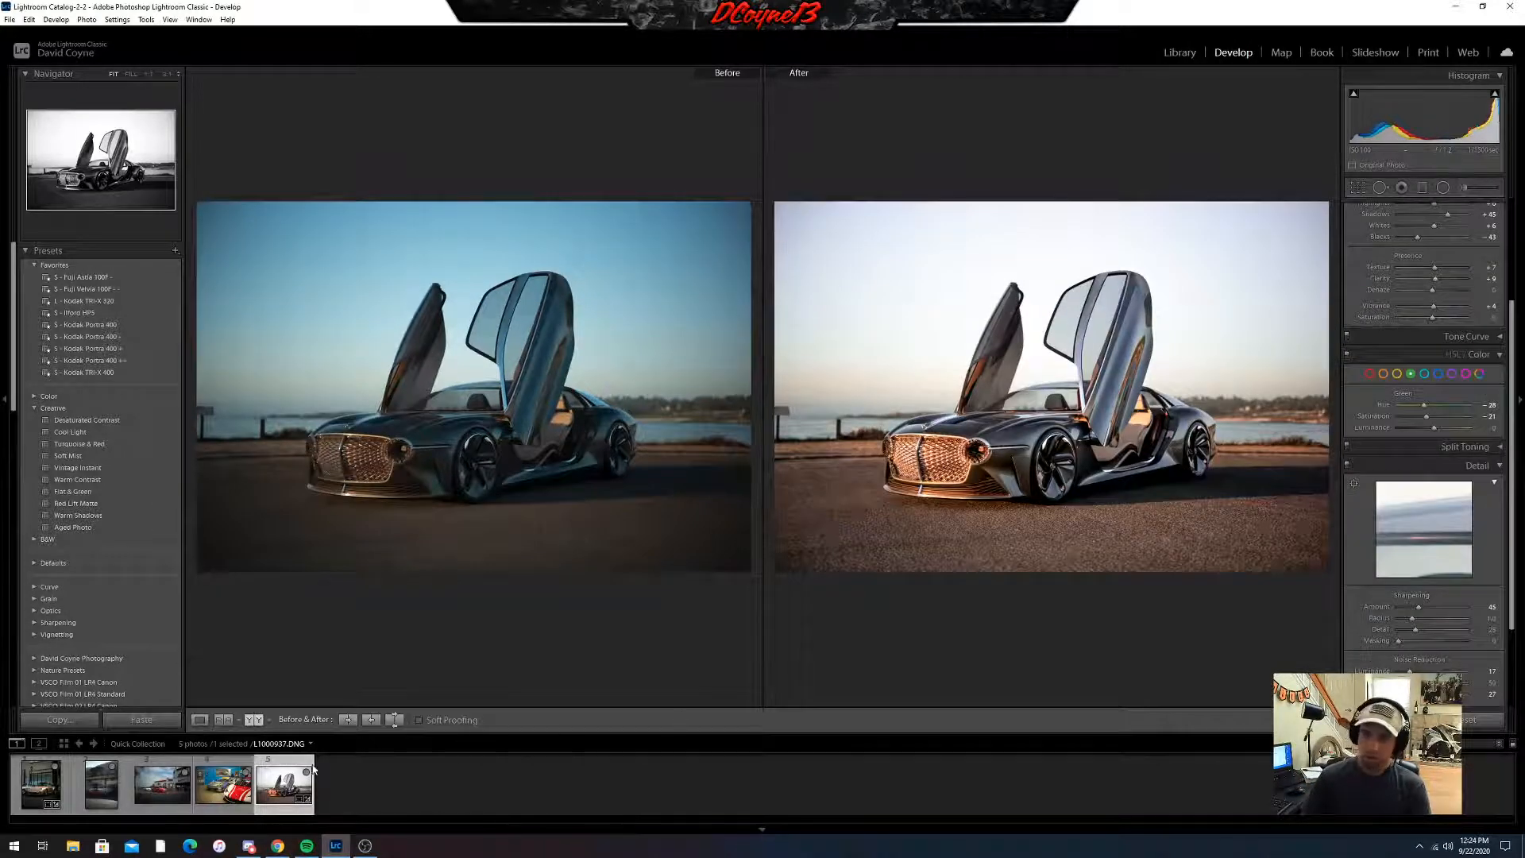
click(221, 795)
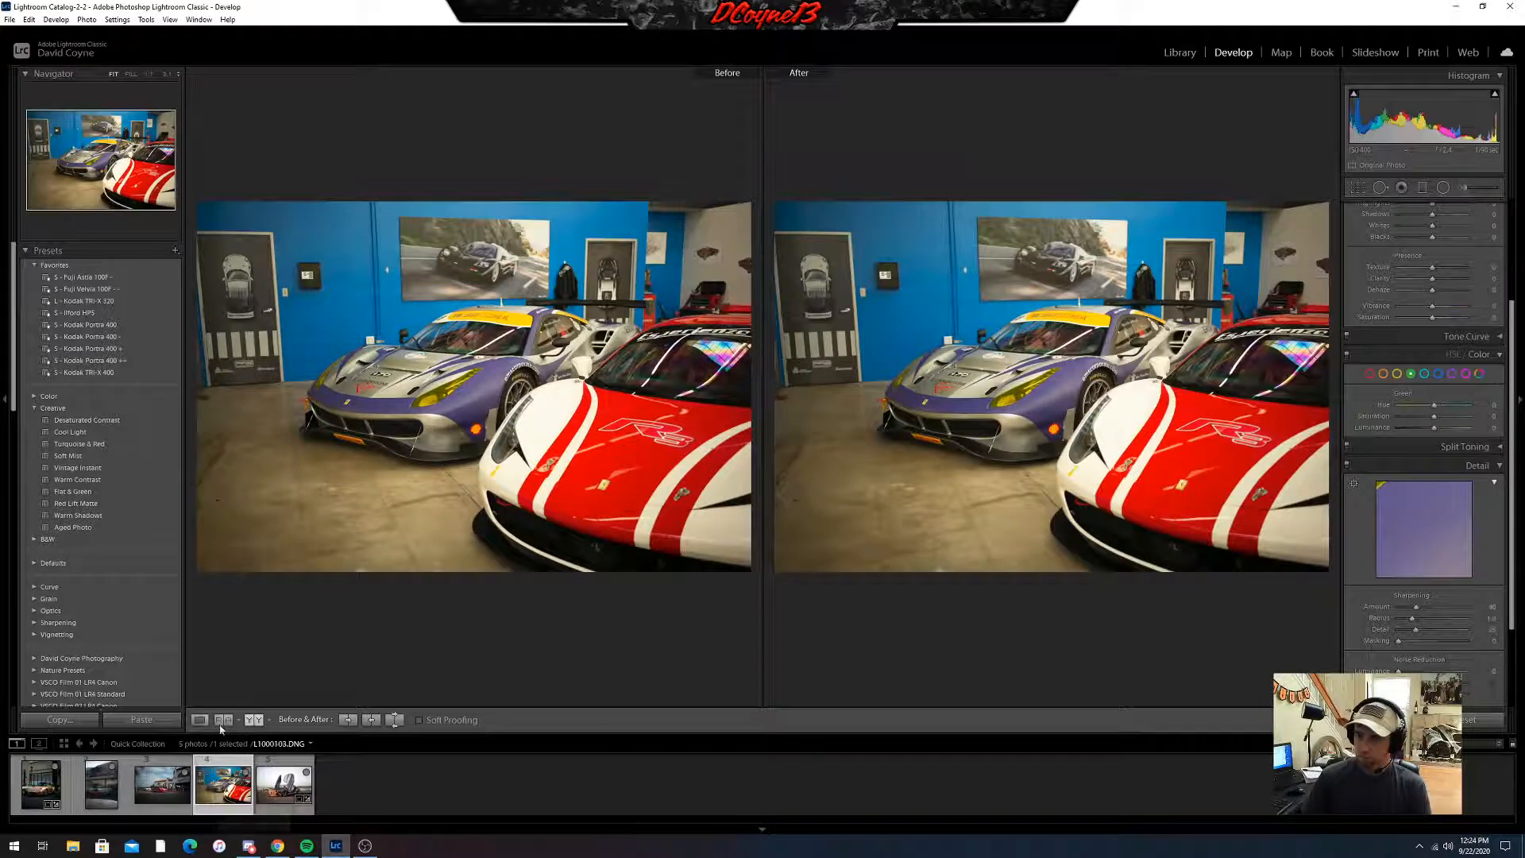
click(198, 720)
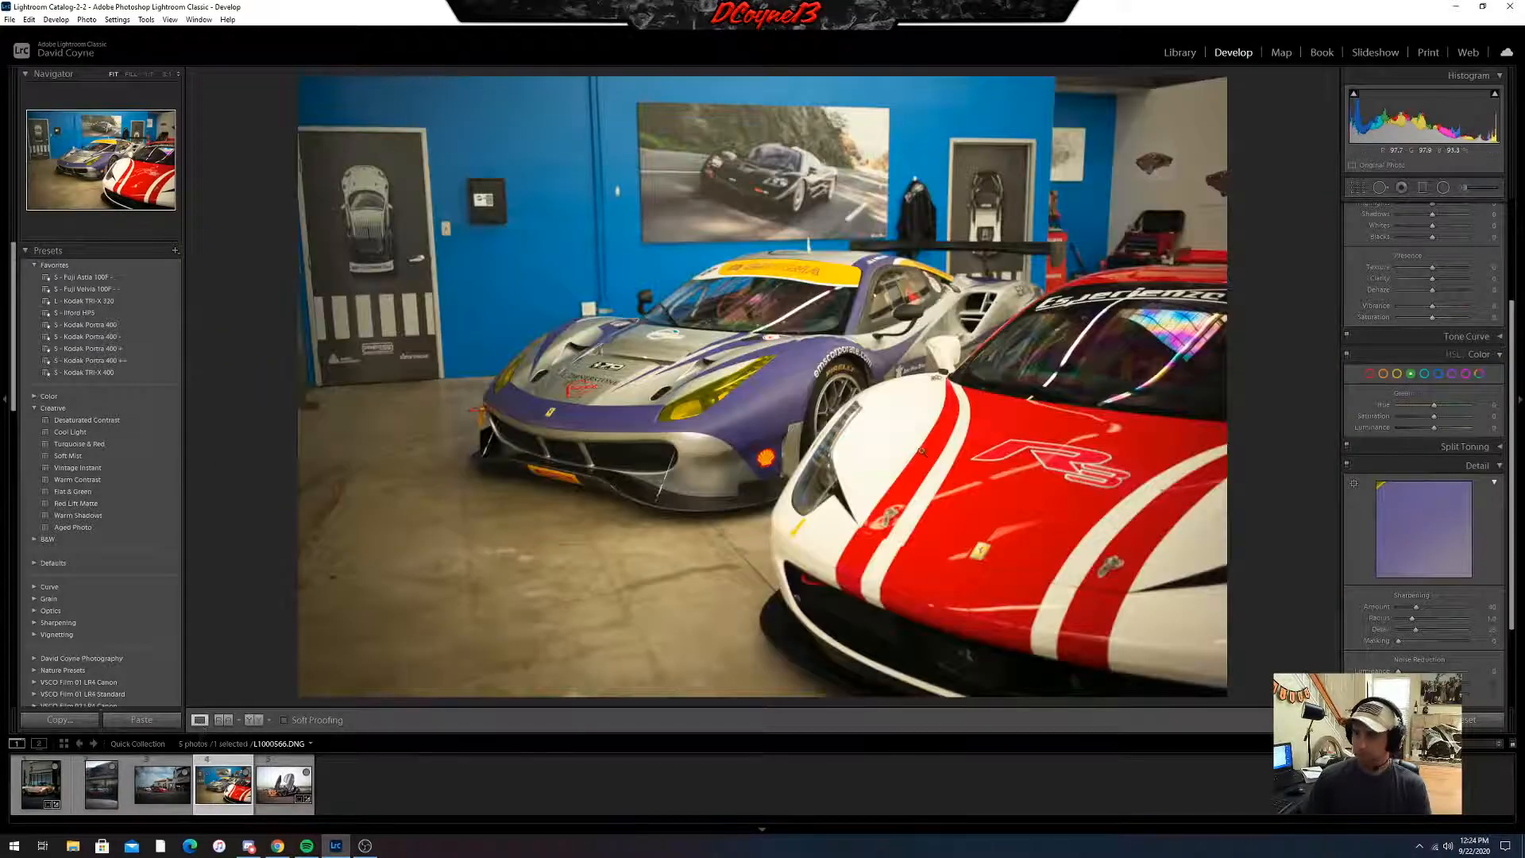
- Choose the As Shot aspect ratio for the crop, rotate the photo slightly to level it, and finish cropping
click(1358, 188)
click(1462, 229)
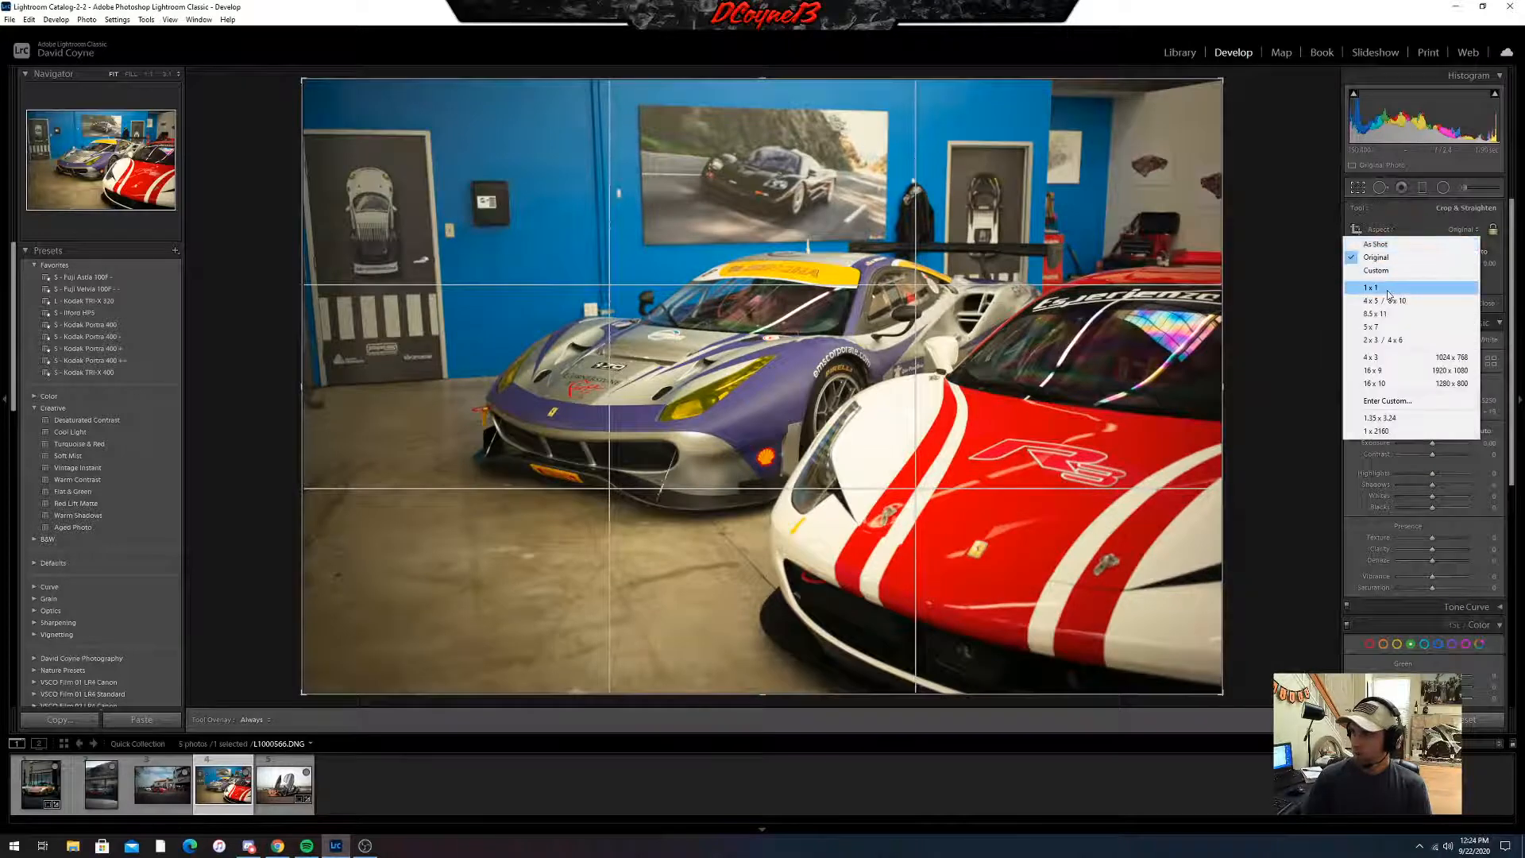
click(1388, 246)
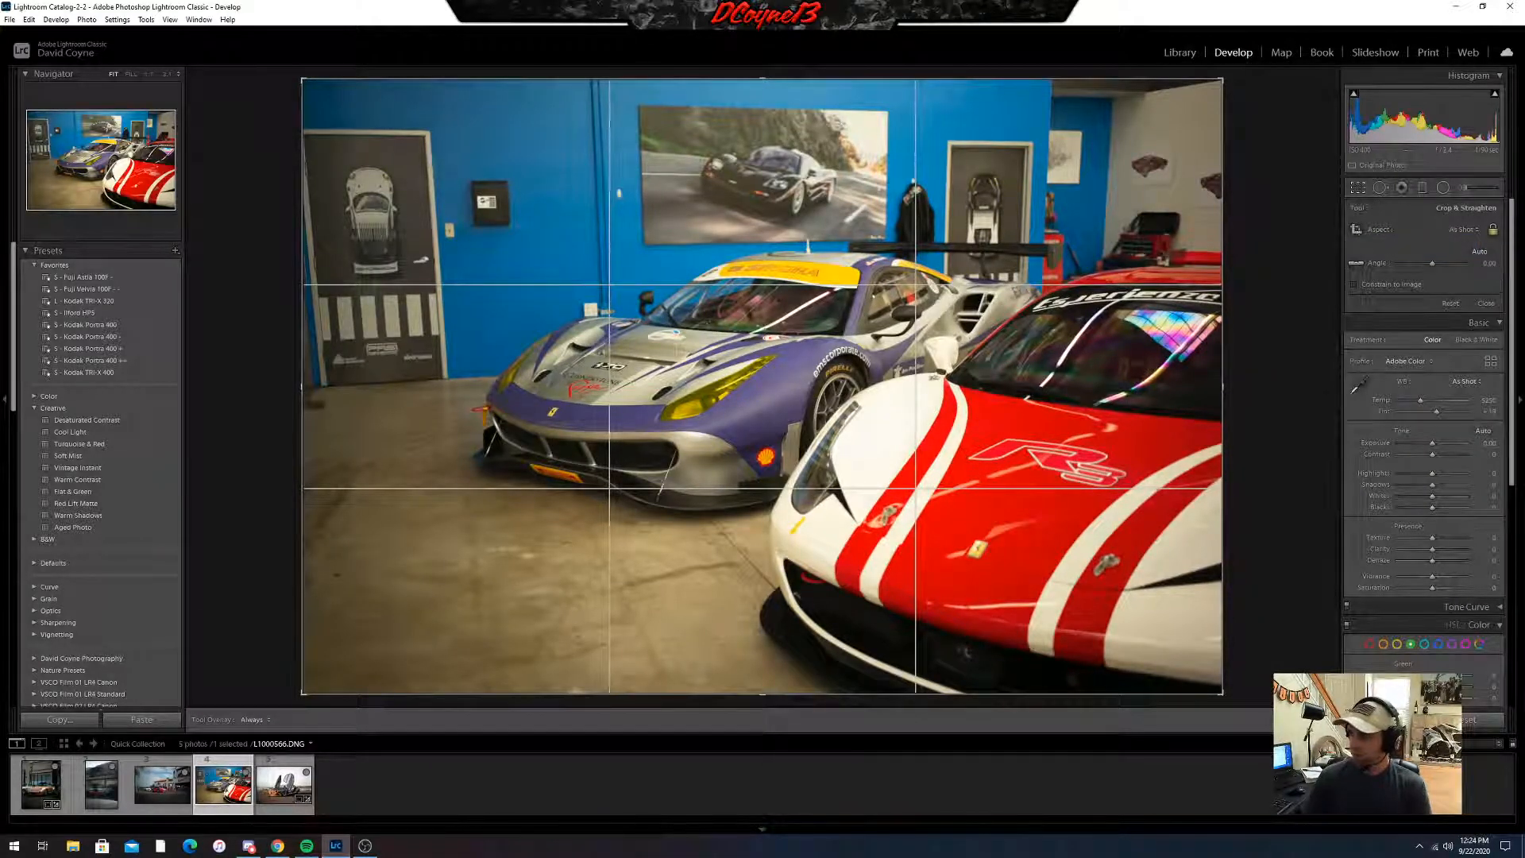
key(r)
key(r)
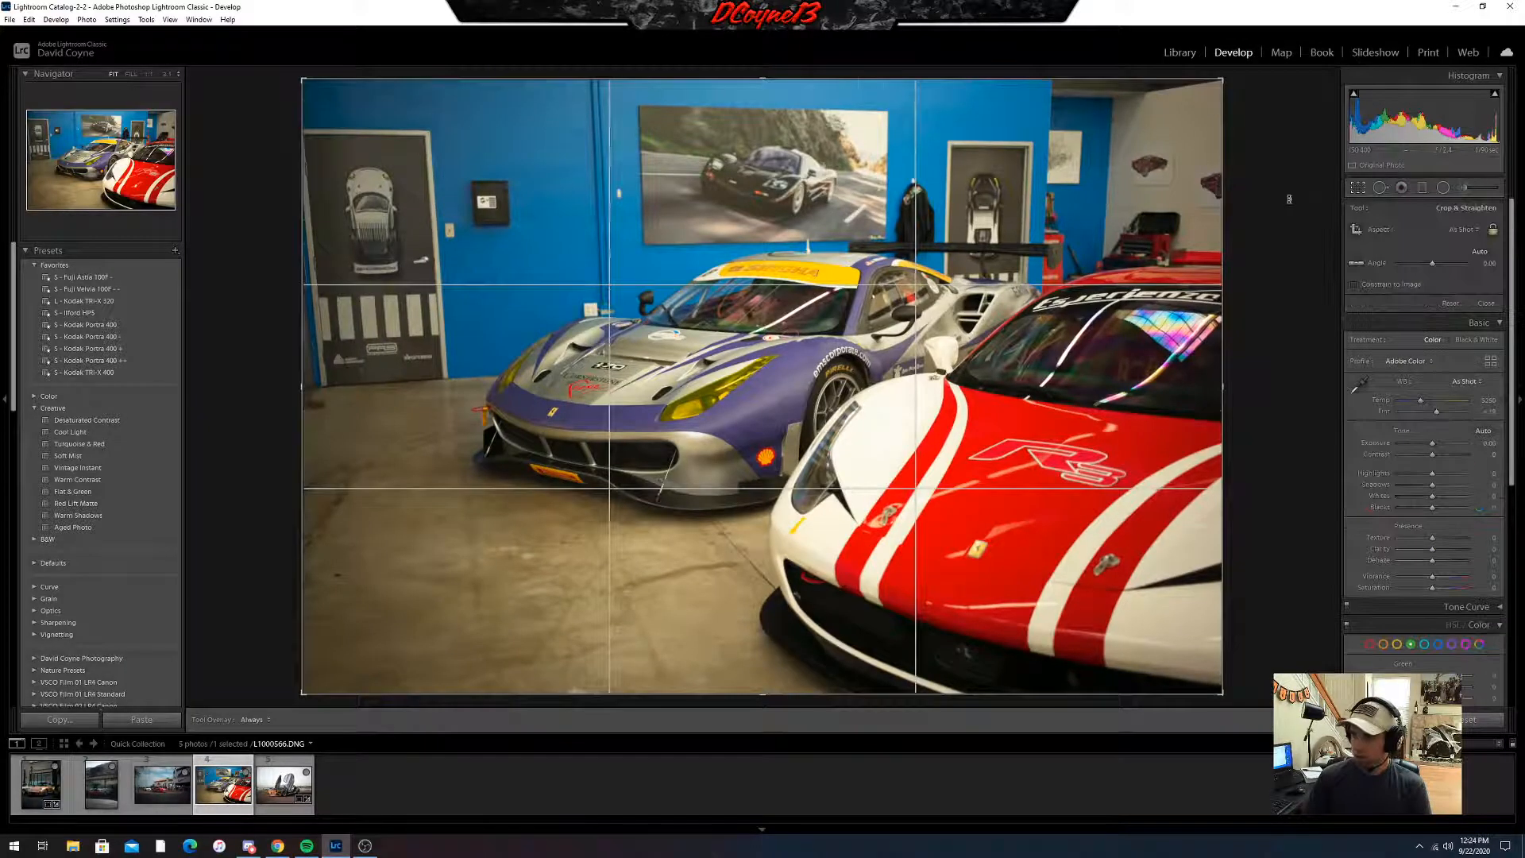
drag(1289, 198, 1293, 196)
key(y)
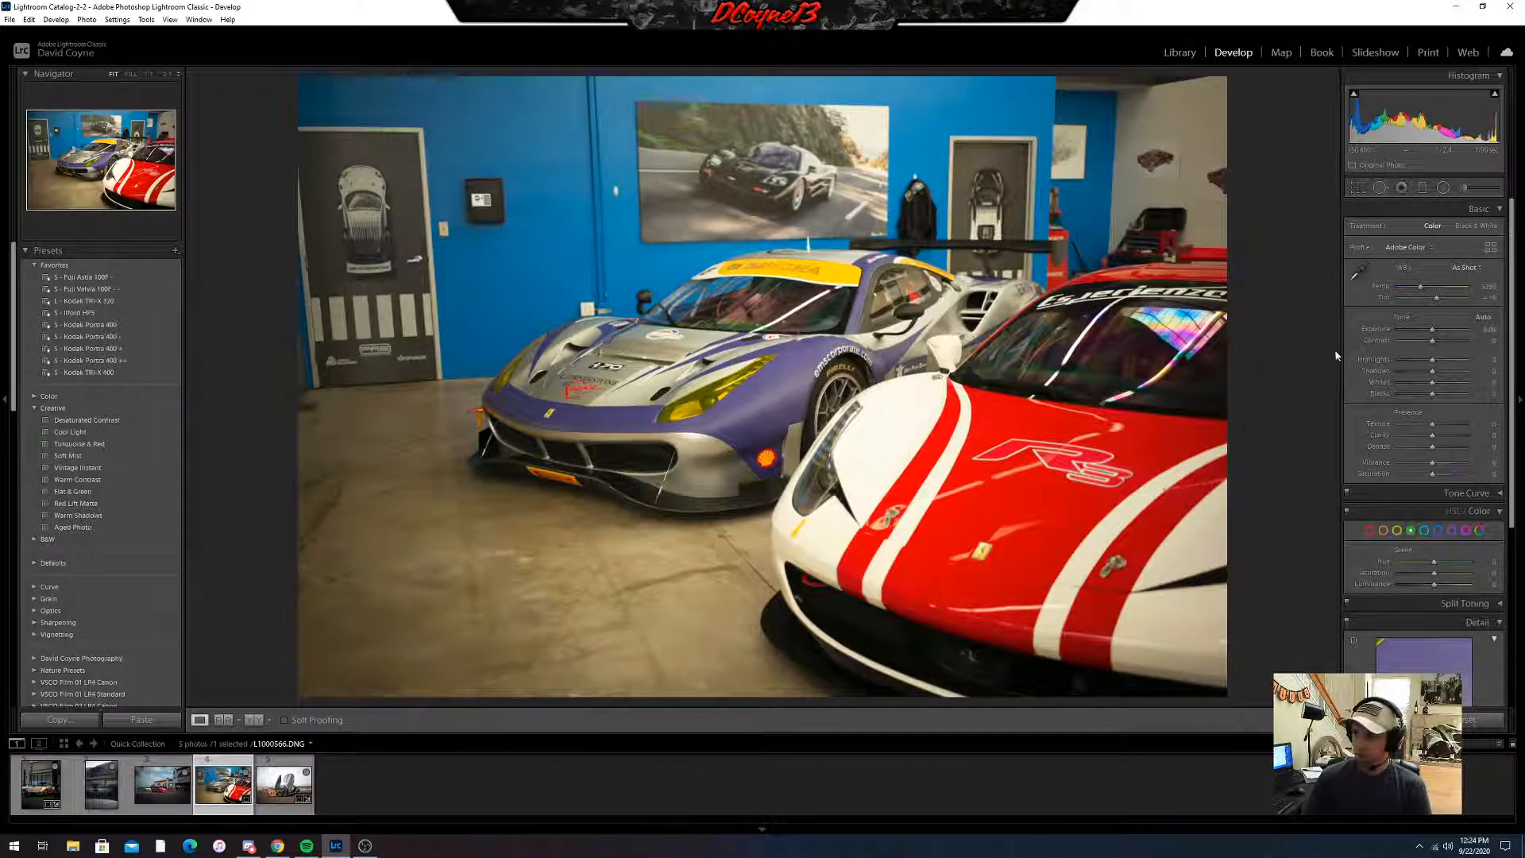
key(r)
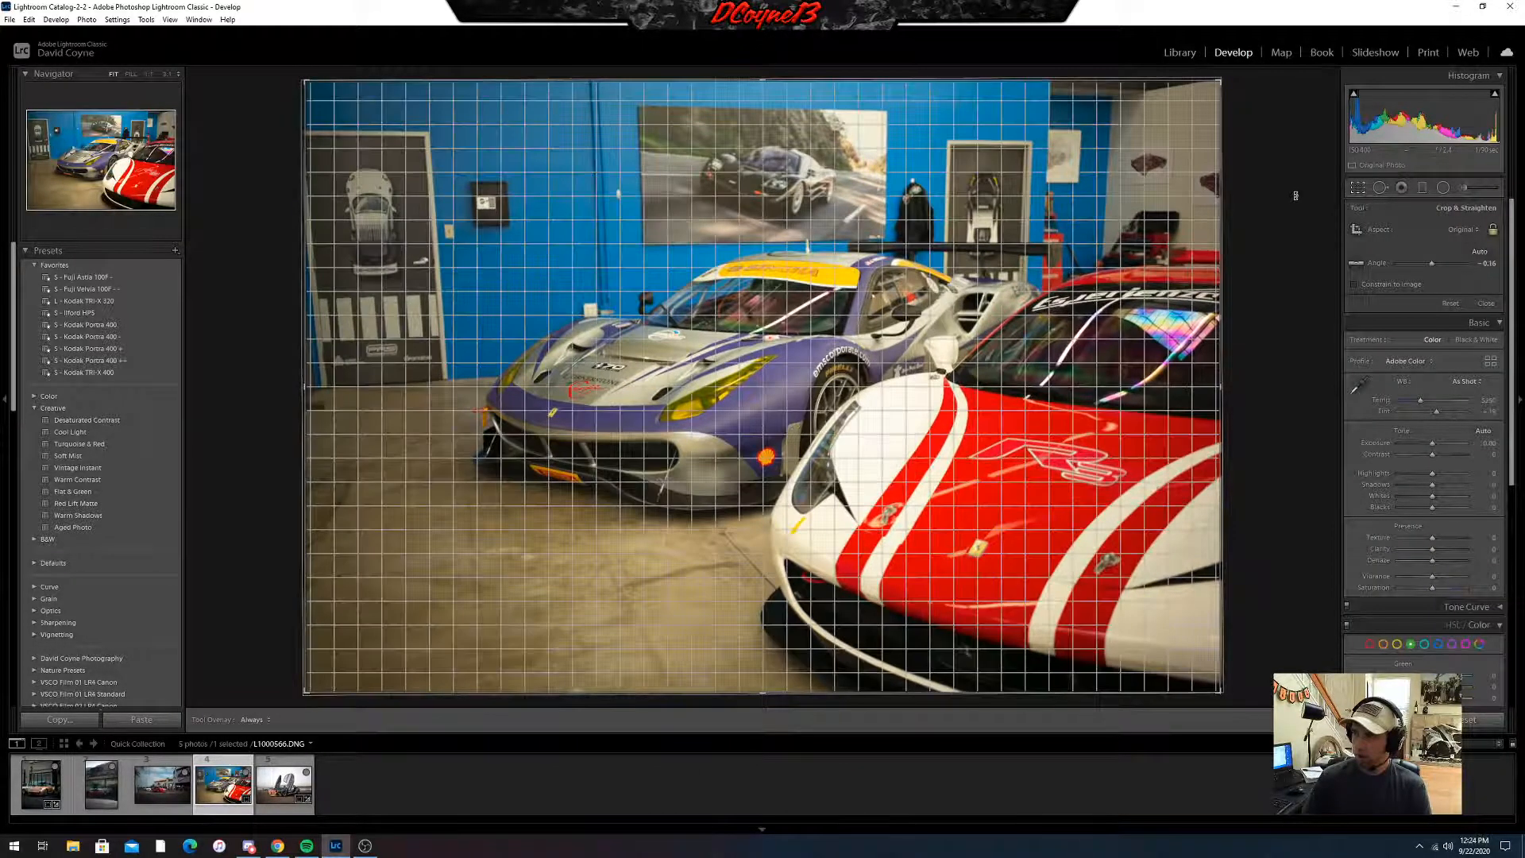
key(r)
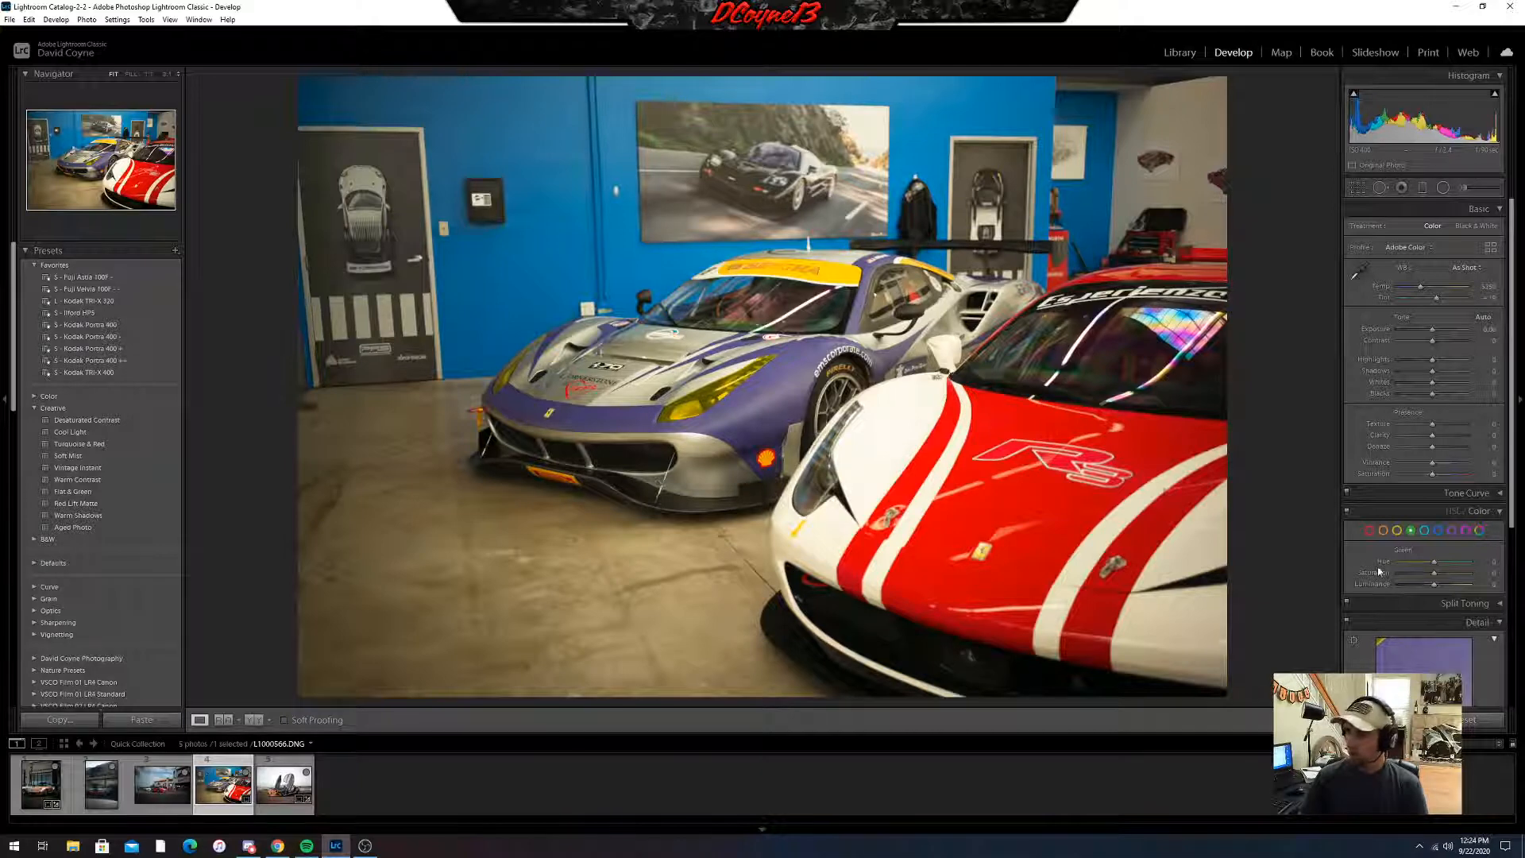
- Enlarge the photo view and set the white balance by sampling a neutral silver spot on the purple car's front bumper
click(762, 830)
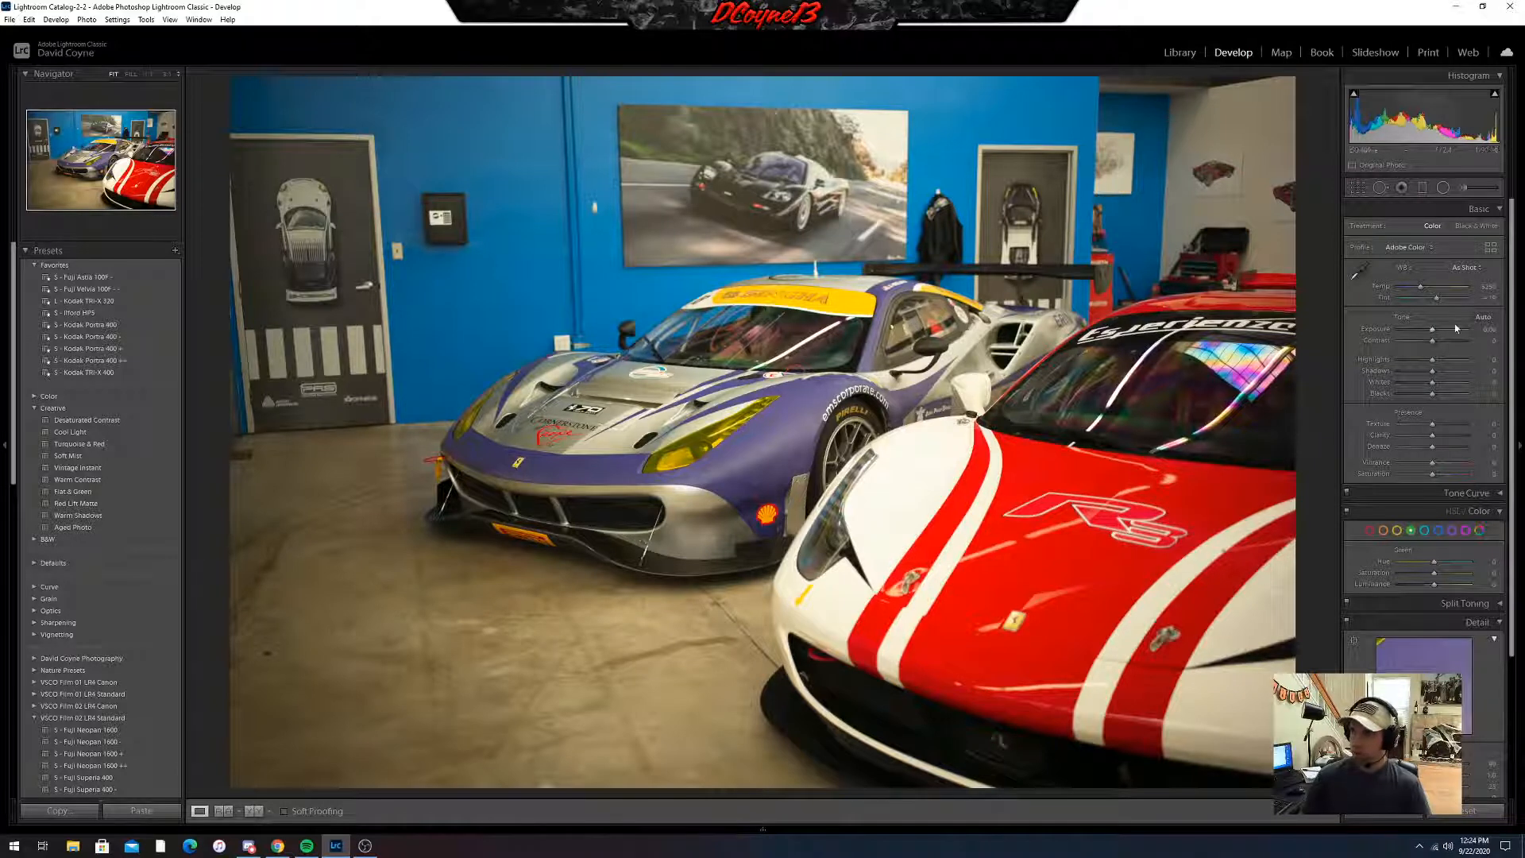
click(1357, 274)
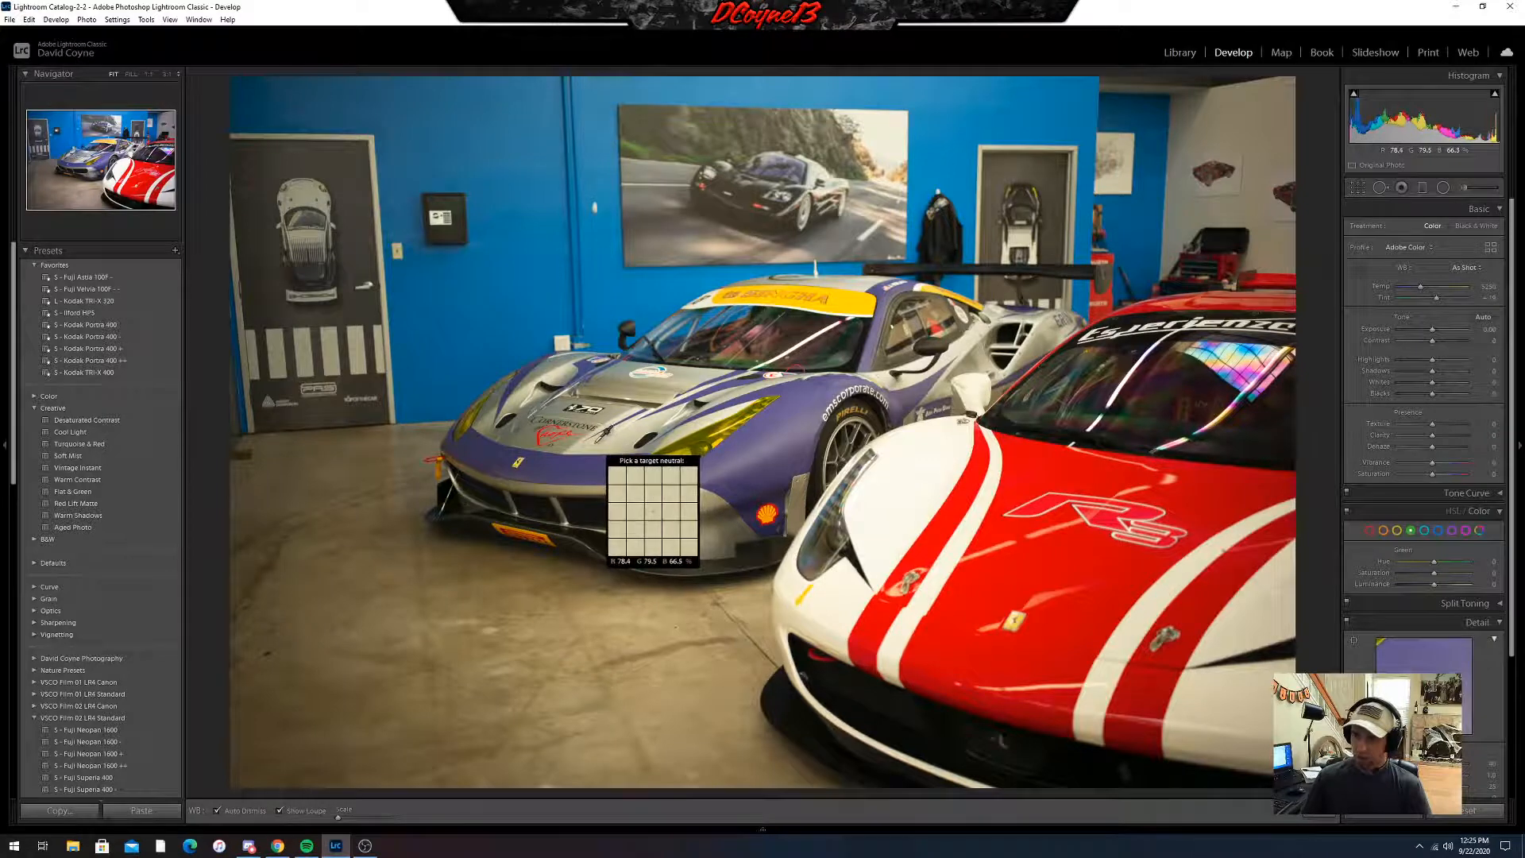
click(653, 509)
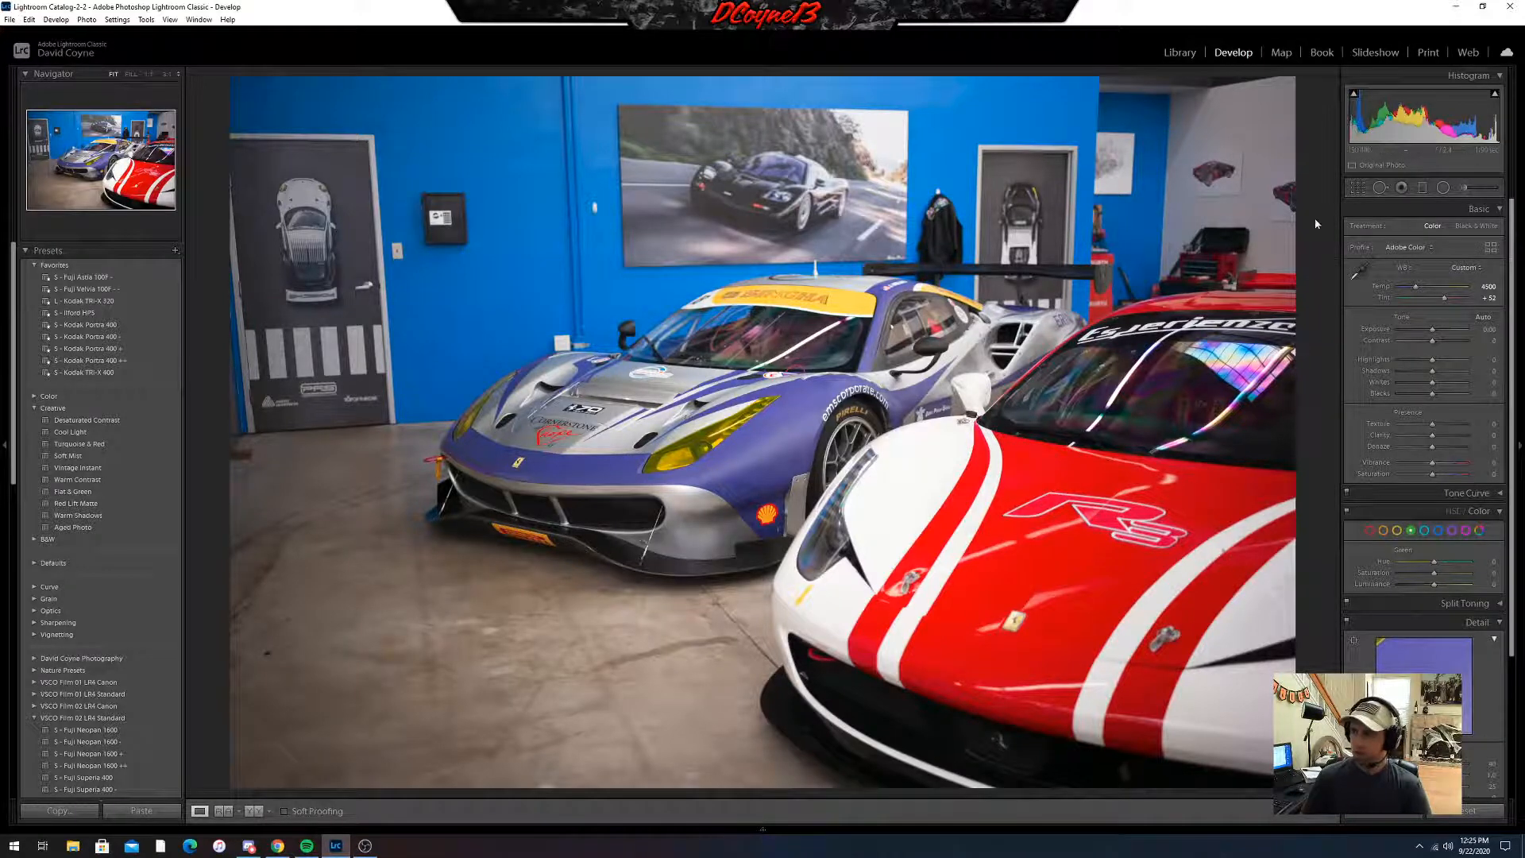
- Set the photo's clarity to +11, contrast to +42, highlights to -24, shadows to +26 and blacks to -37
click(1473, 624)
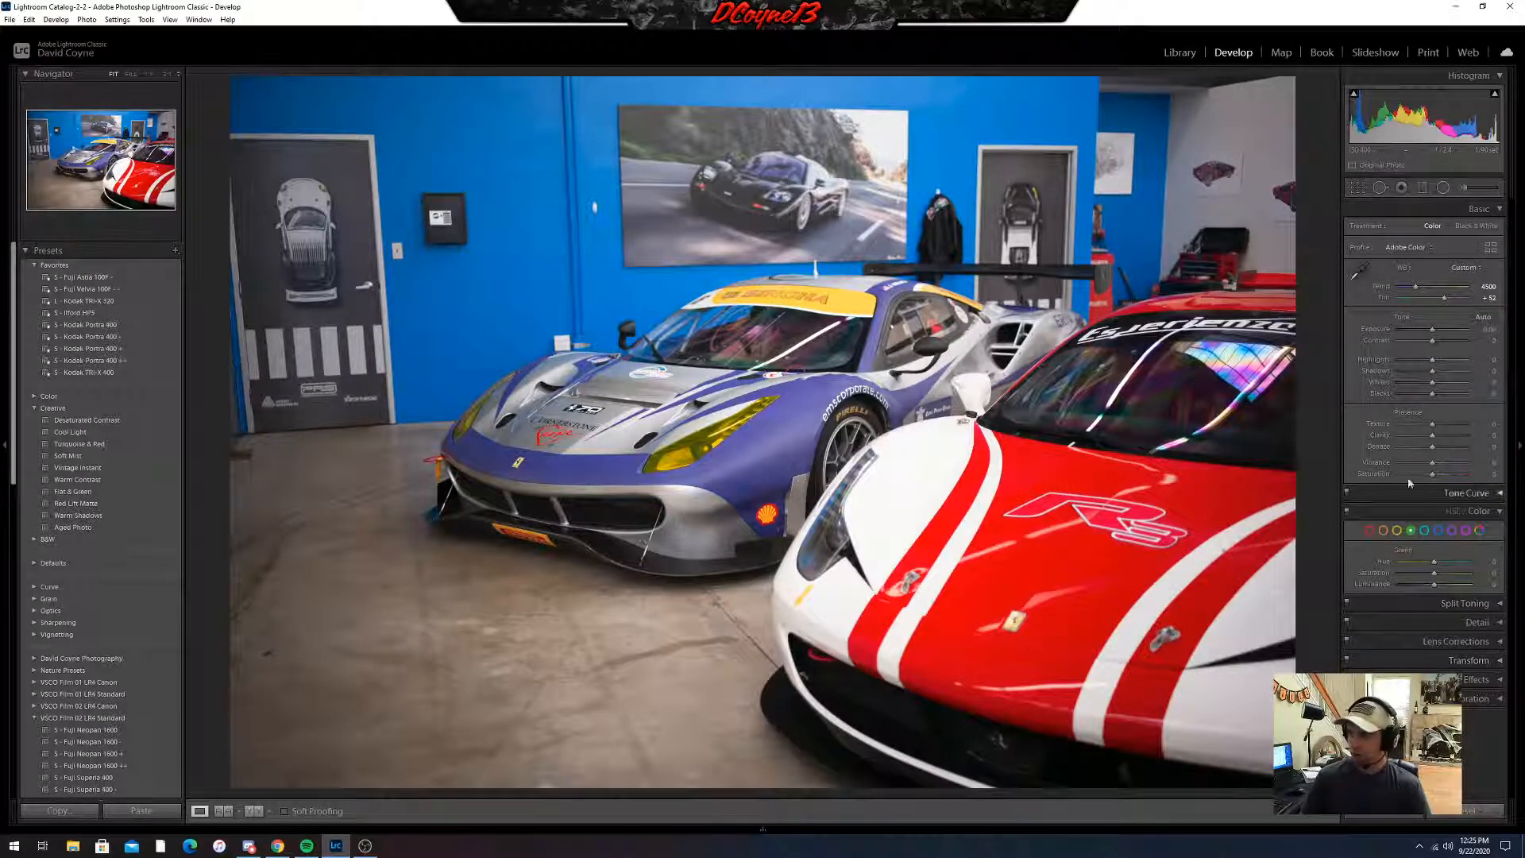
drag(1482, 436, 1493, 436)
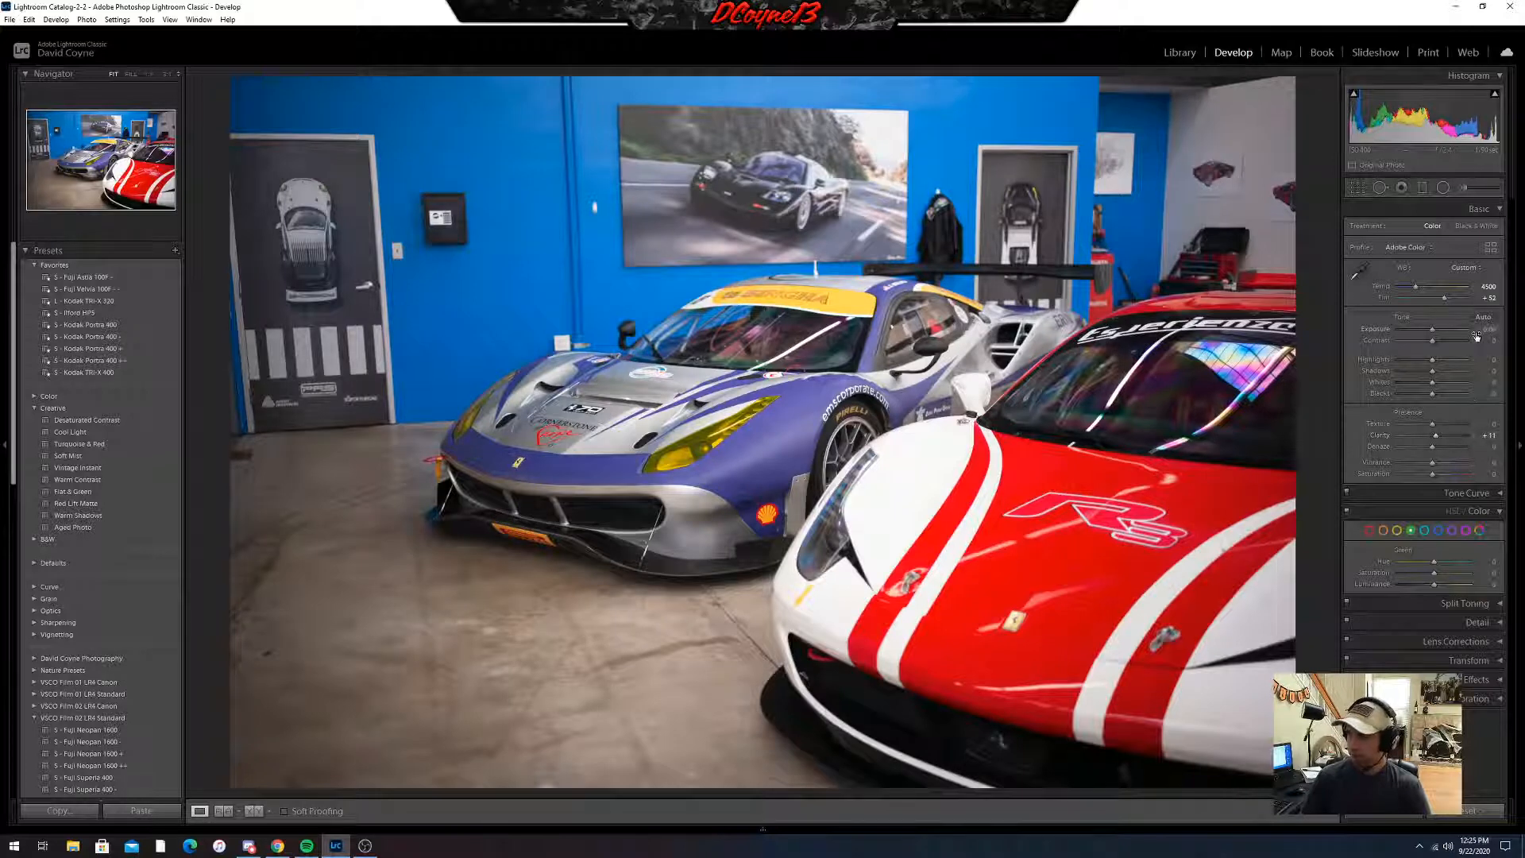
drag(1484, 342, 1481, 397)
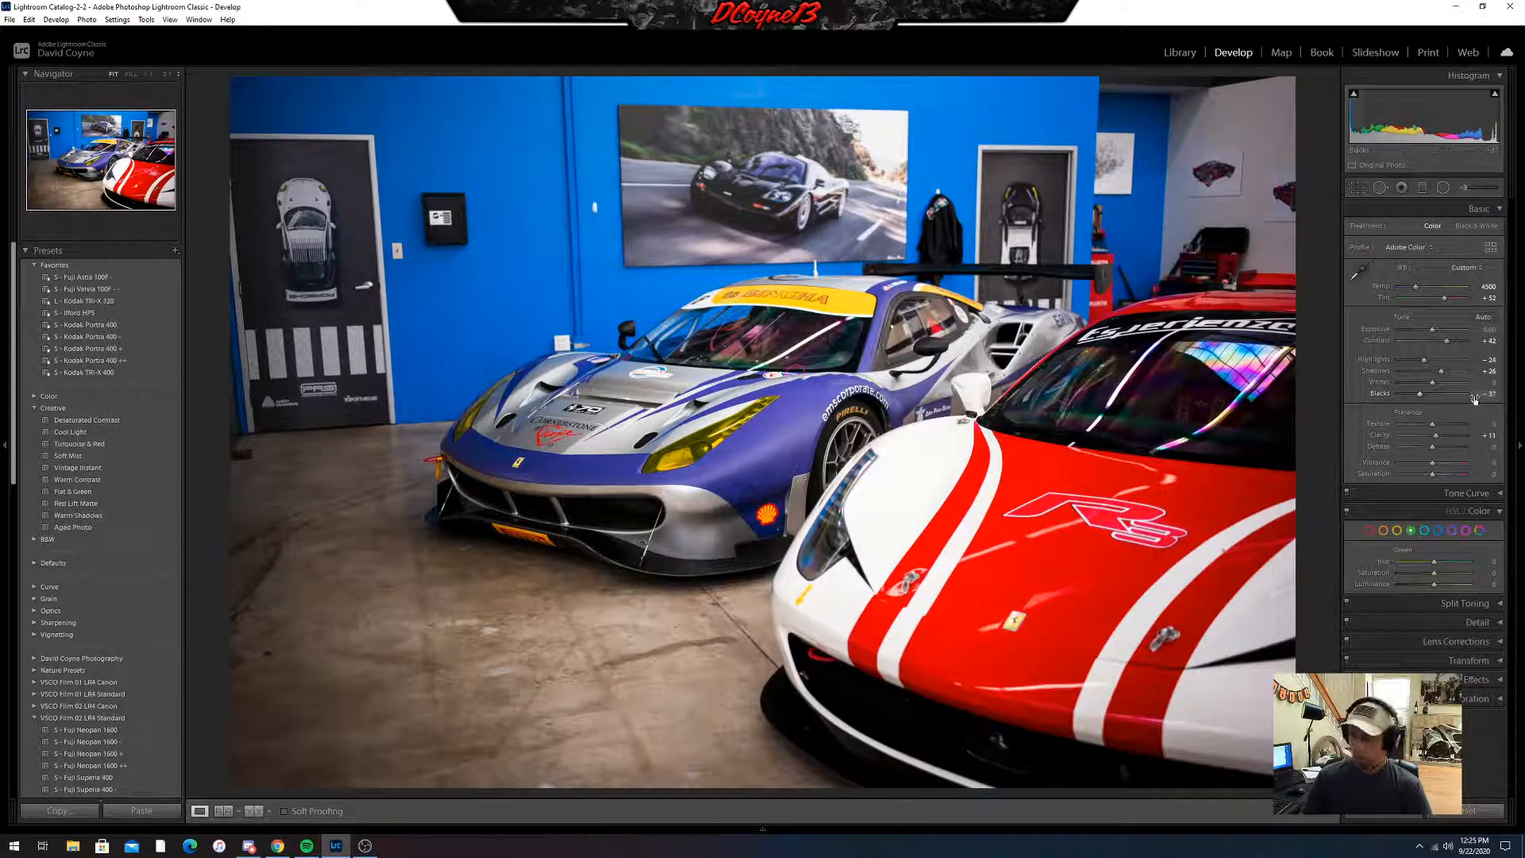
- Set highlights to +13 and shadows to +19, and inspect the red car's dark front intake up close
alt+click(1487, 362)
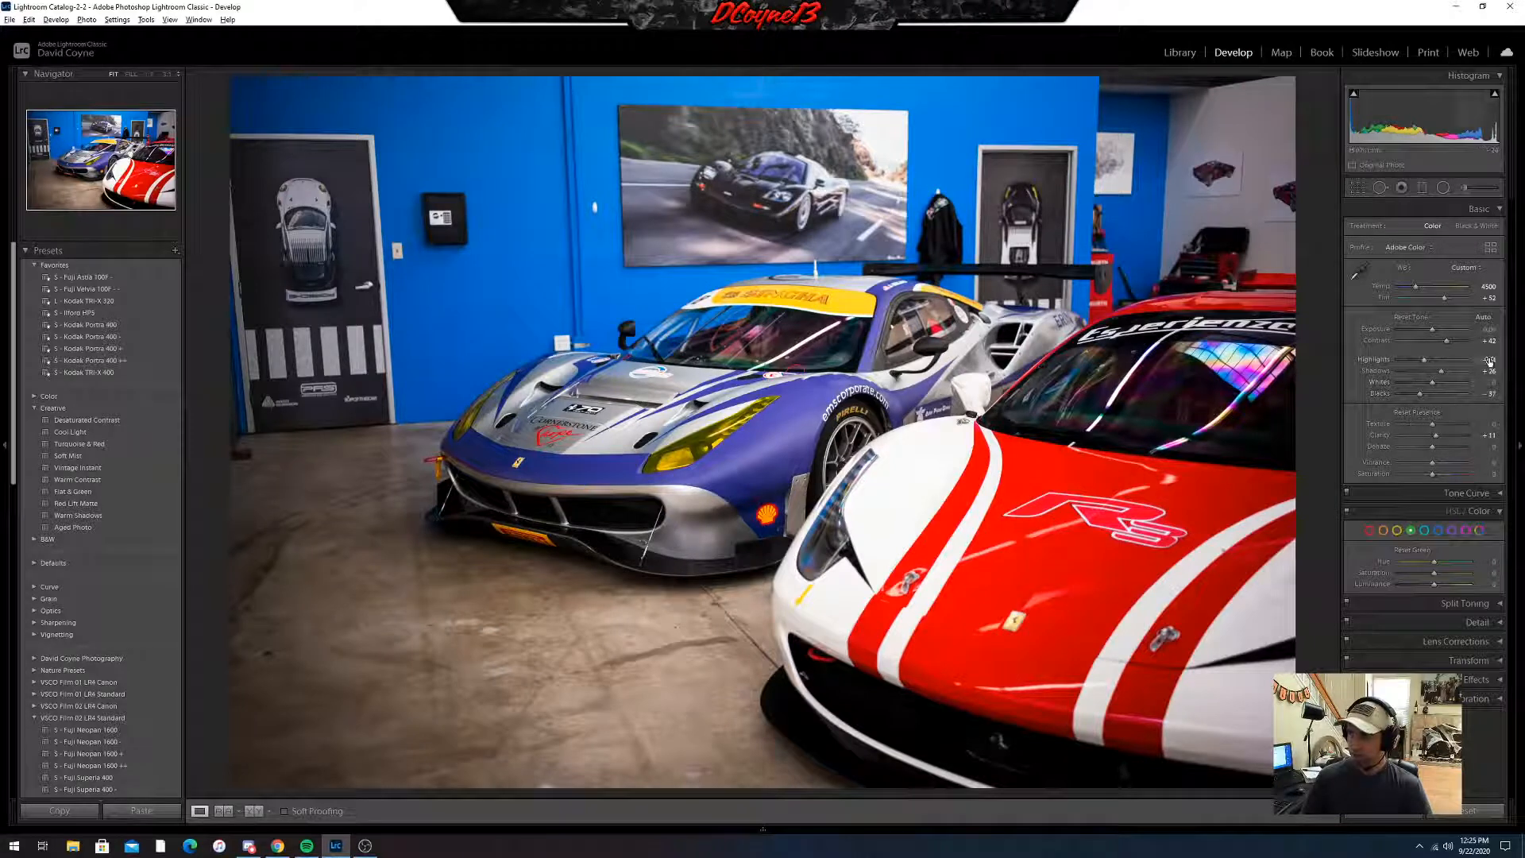
mouse_move(1490, 362)
mouse_down()
mouse_move(1521, 361)
mouse_move(1453, 362)
mouse_move(1515, 362)
mouse_move(1453, 361)
mouse_move(1484, 363)
mouse_up()
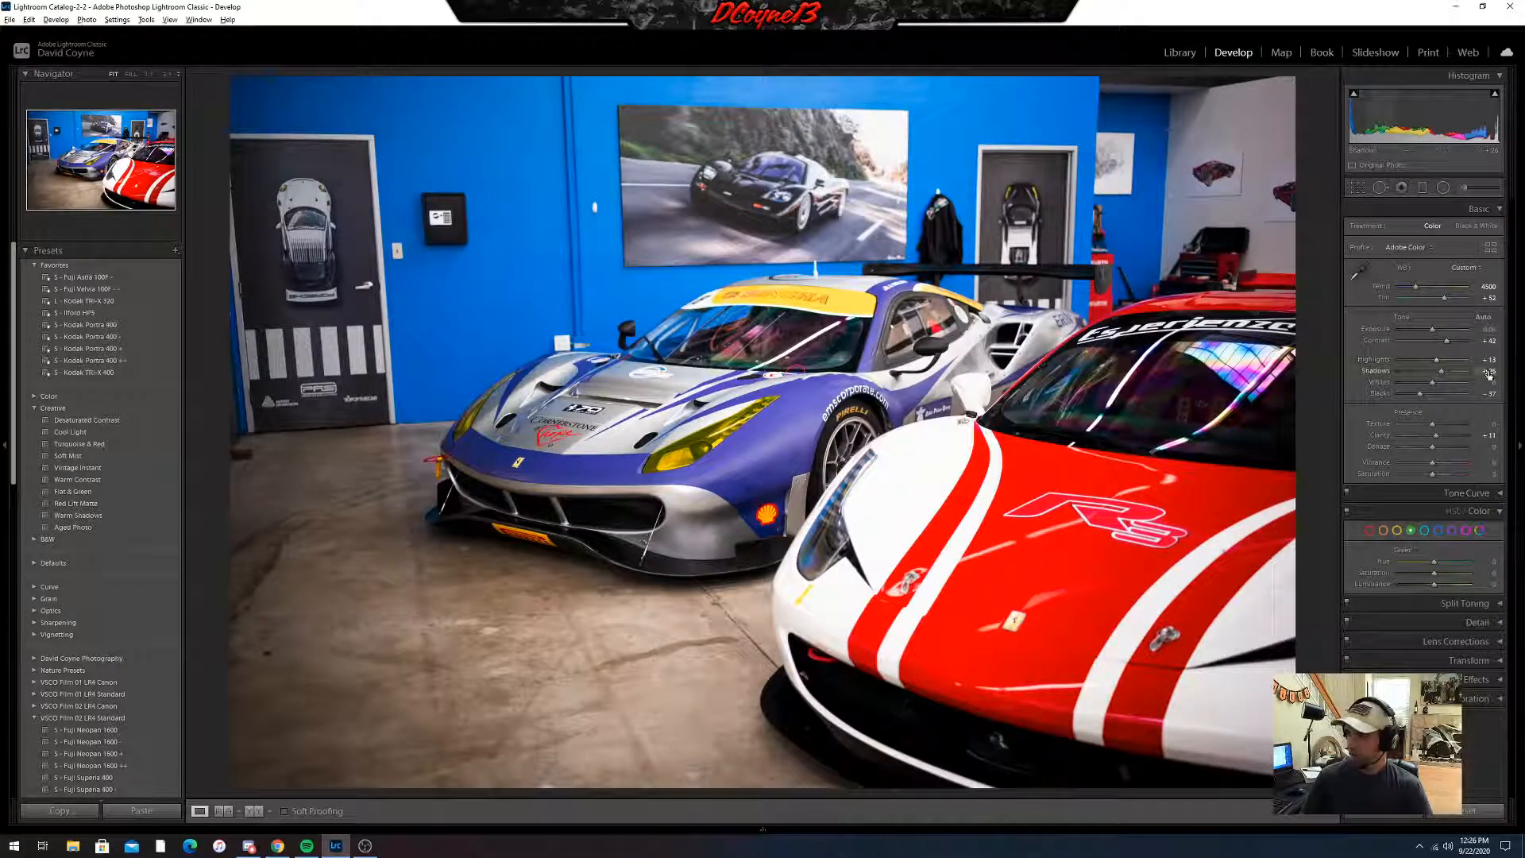
mouse_move(1486, 370)
mouse_down()
mouse_move(1505, 371)
mouse_move(1473, 371)
mouse_move(1484, 374)
mouse_up()
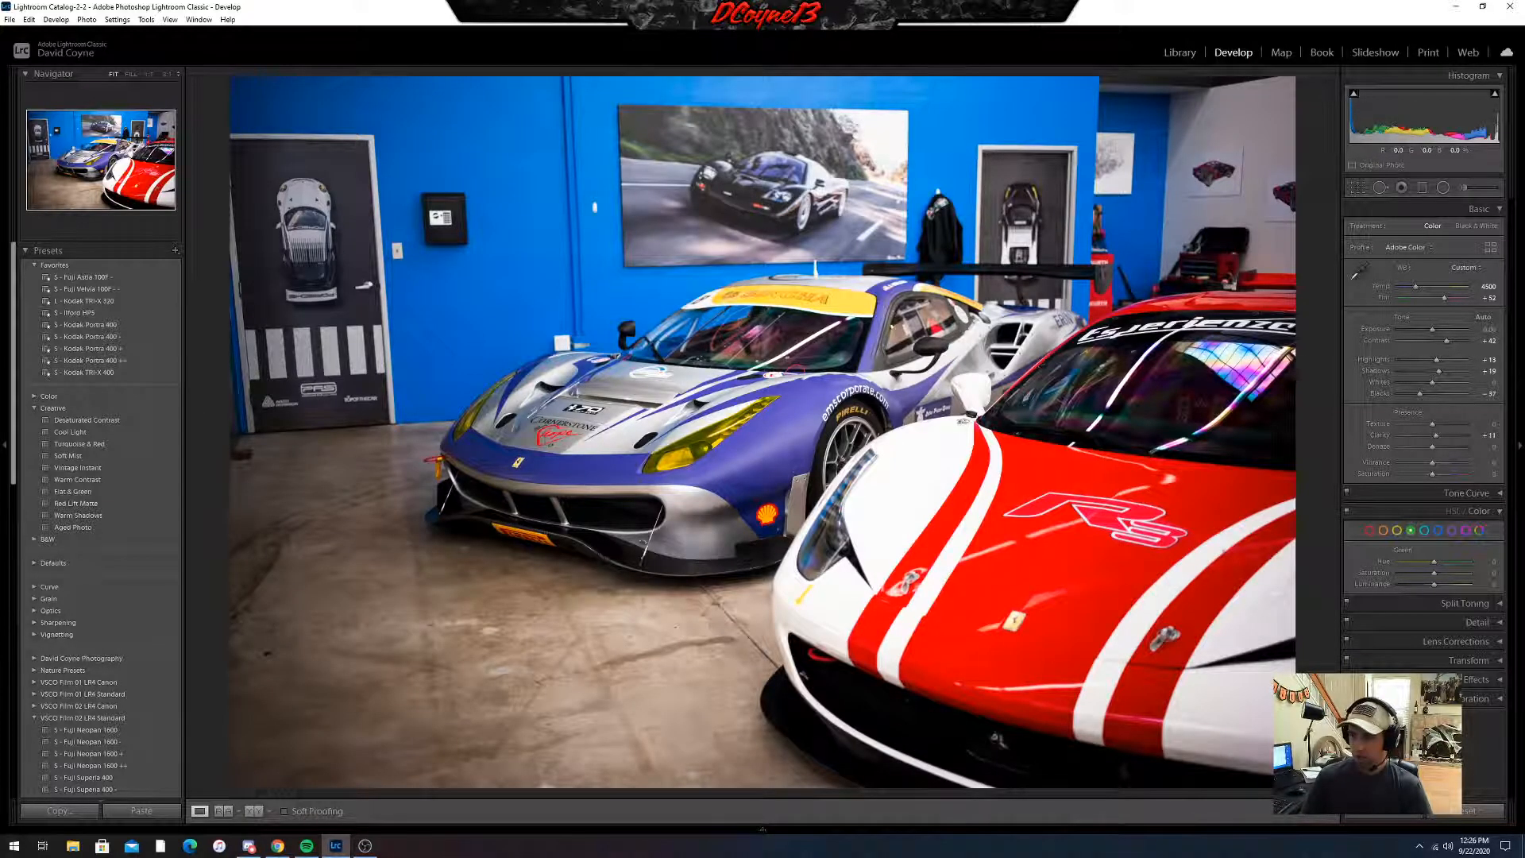
click(863, 706)
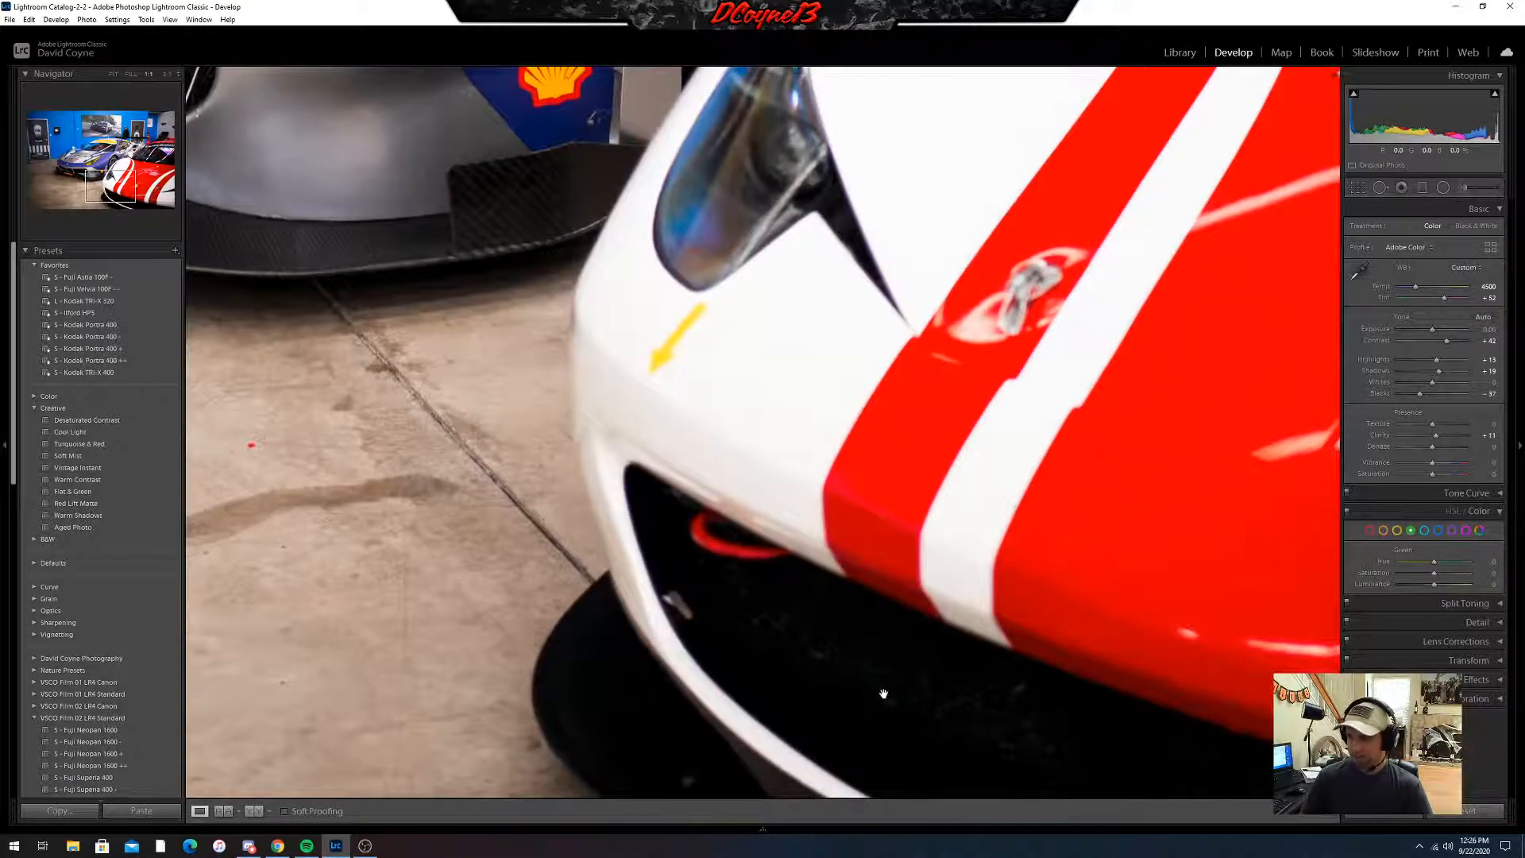
click(851, 690)
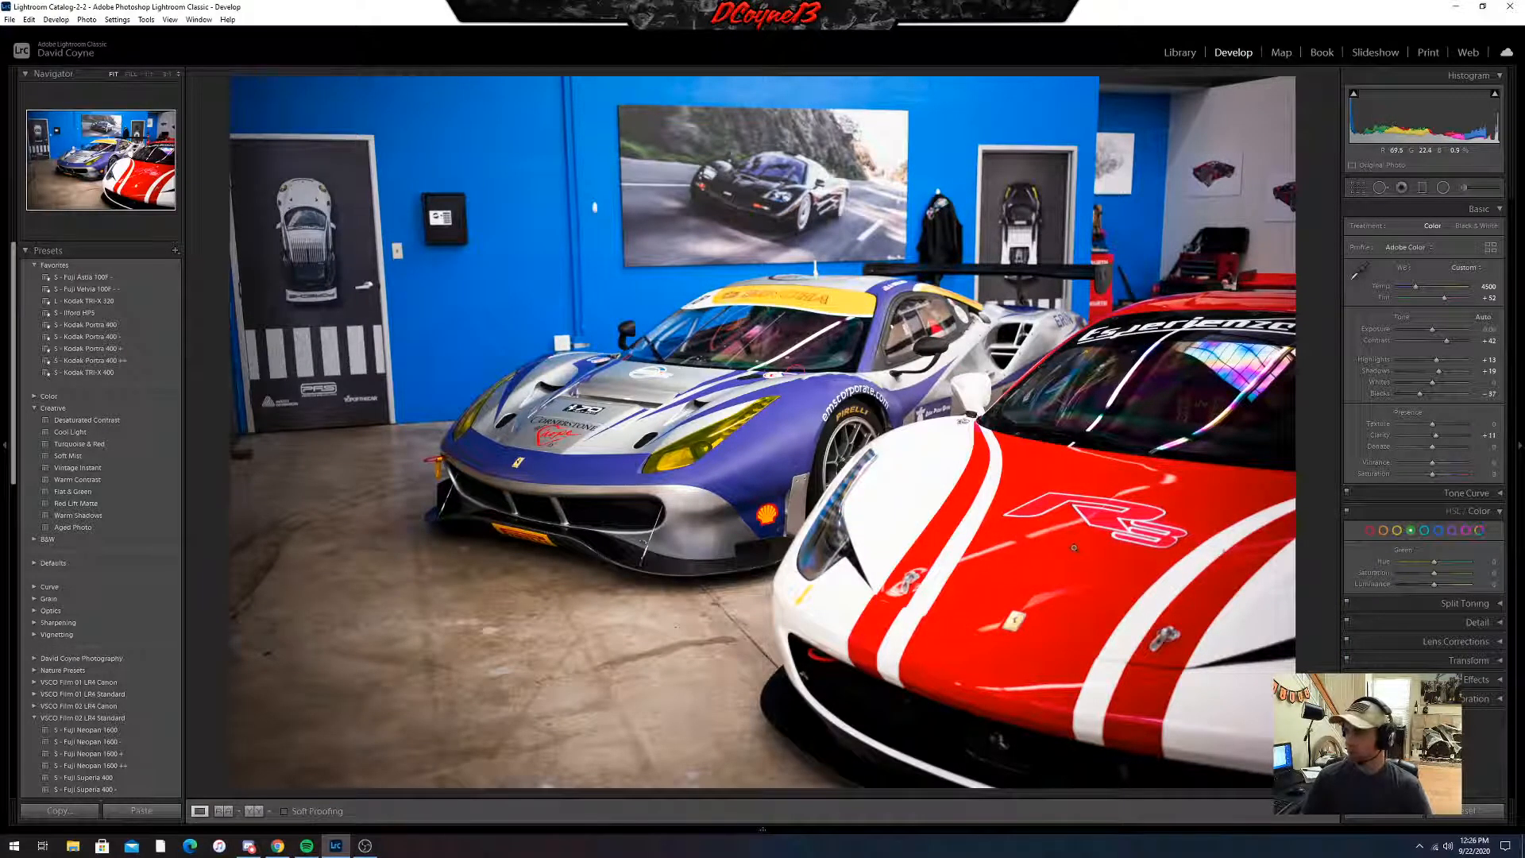
- Set blacks to -20 and dehaze to +43, and check the result on the garage floor
drag(1482, 395, 1486, 395)
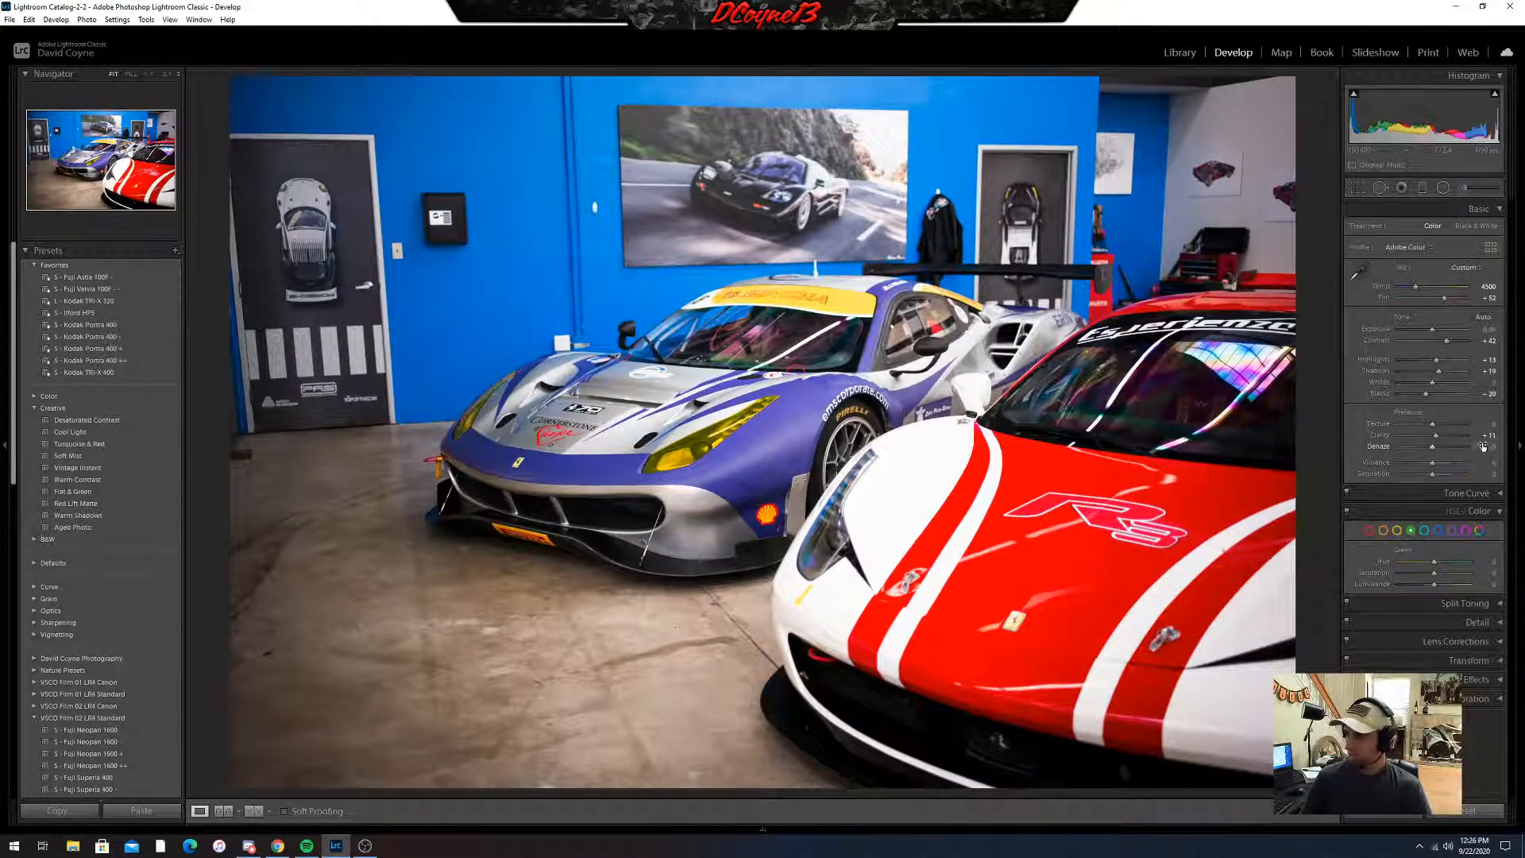
drag(1492, 447, 1515, 446)
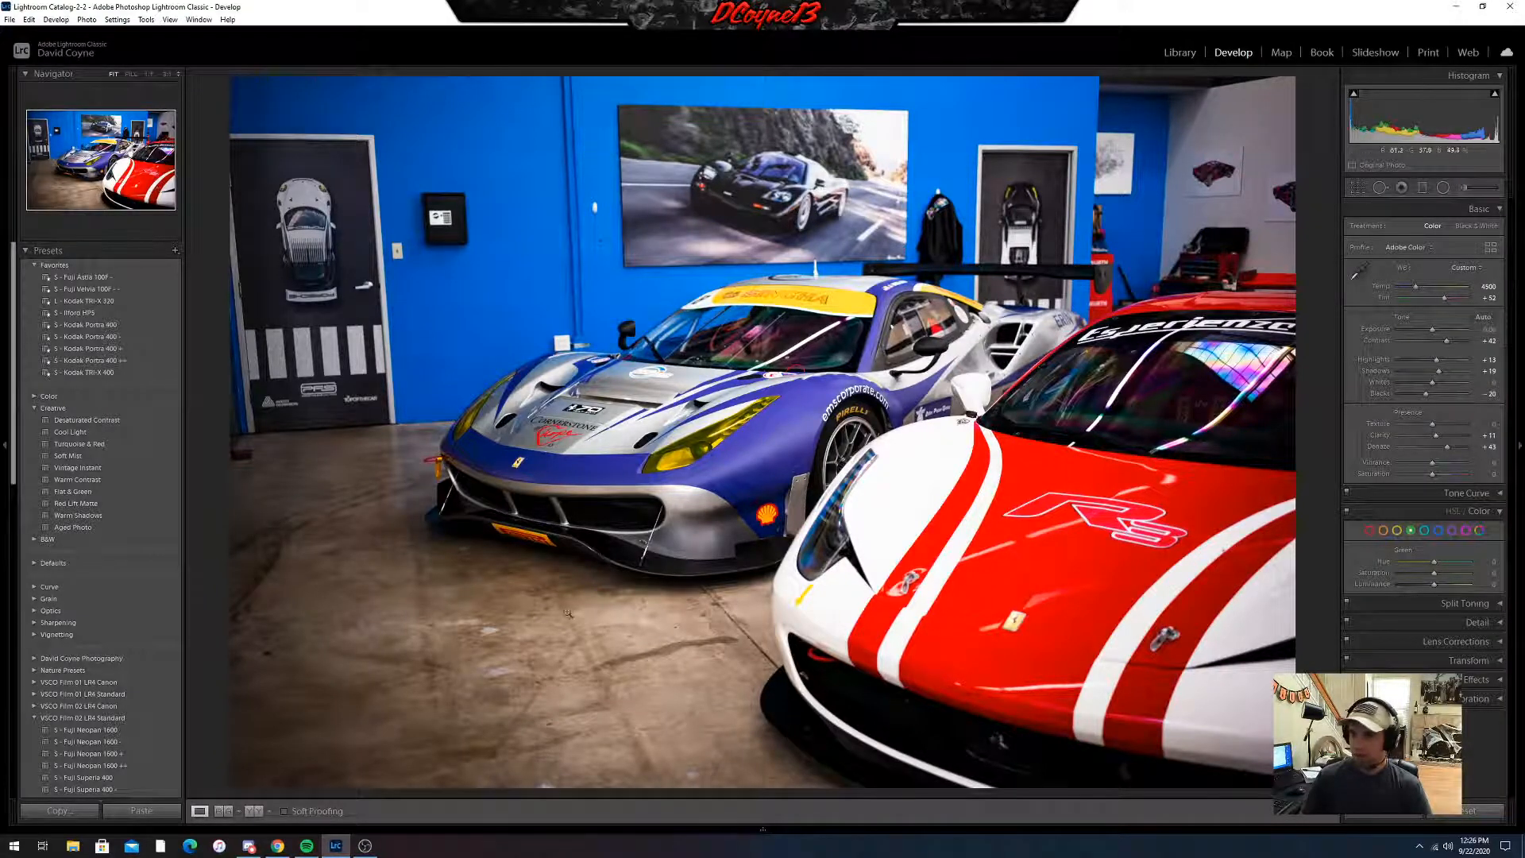
click(493, 618)
click(546, 572)
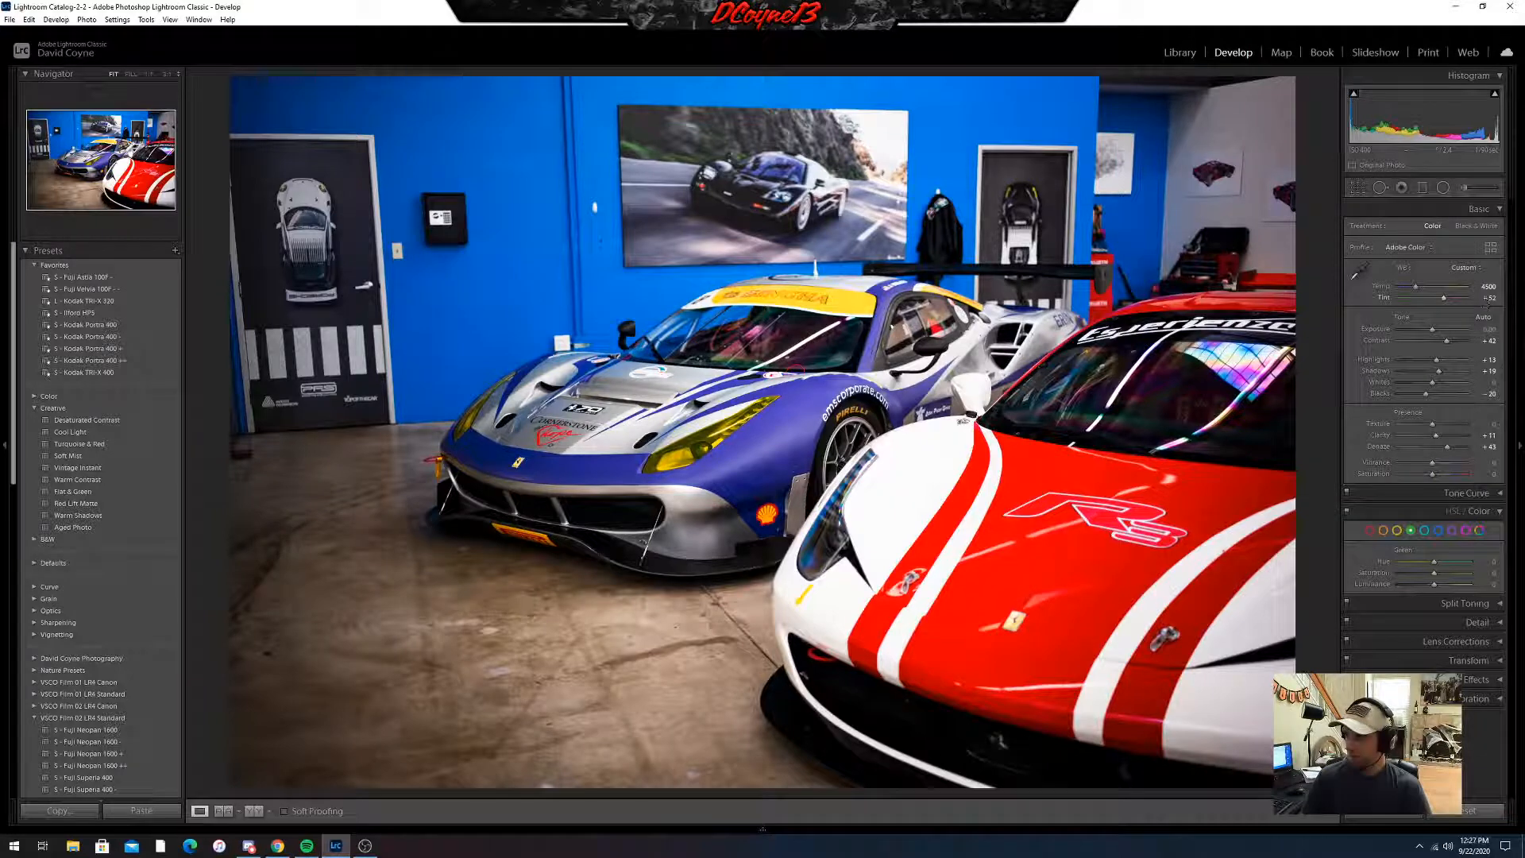
- Set tint to +50 and vibrance to +11, and inspect the purple car's front end up close
drag(1488, 301, 1485, 300)
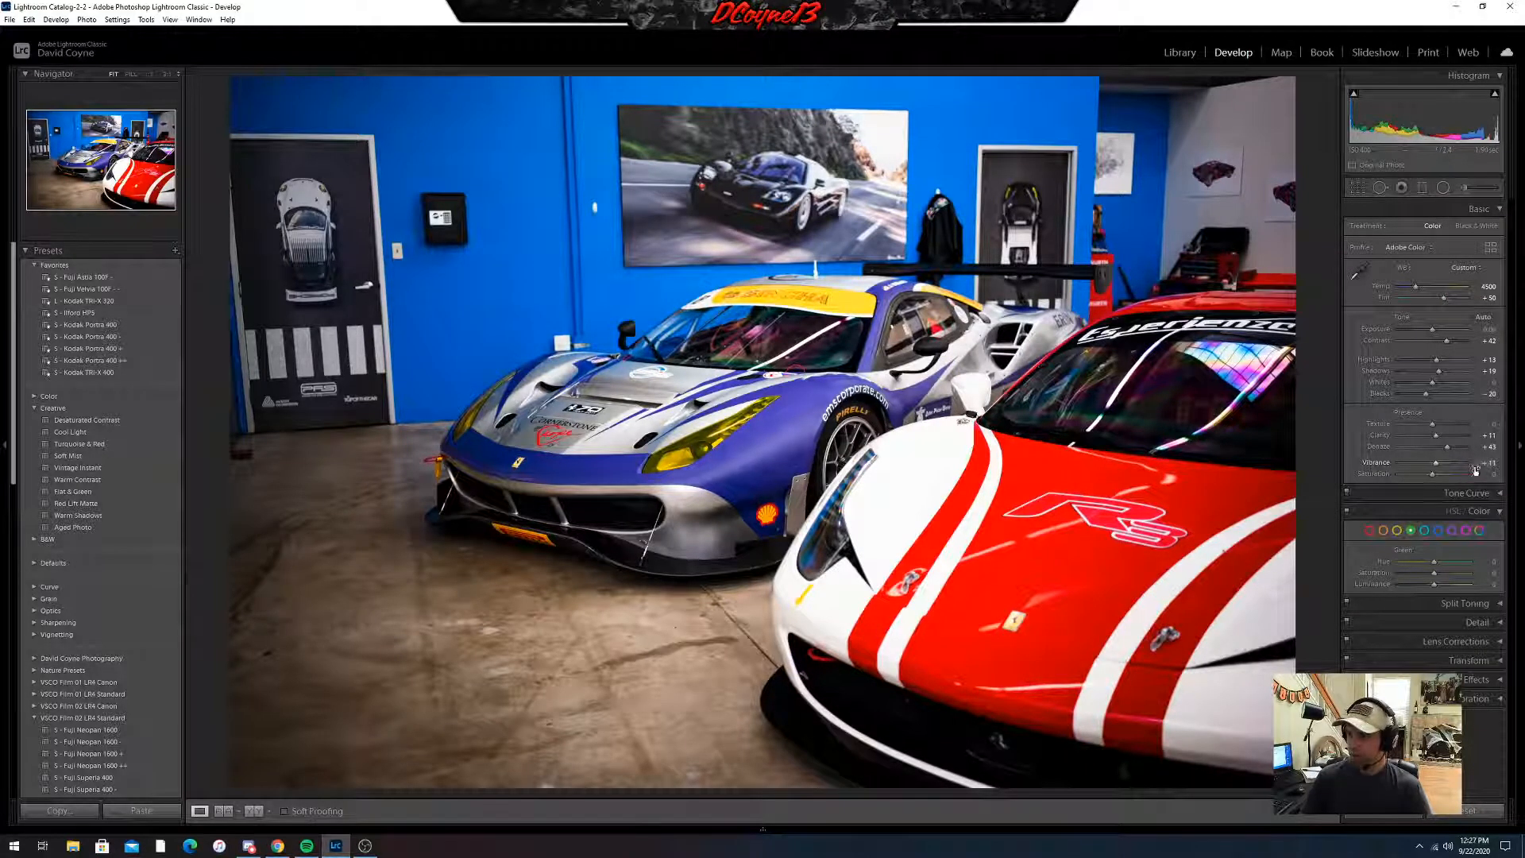
click(677, 490)
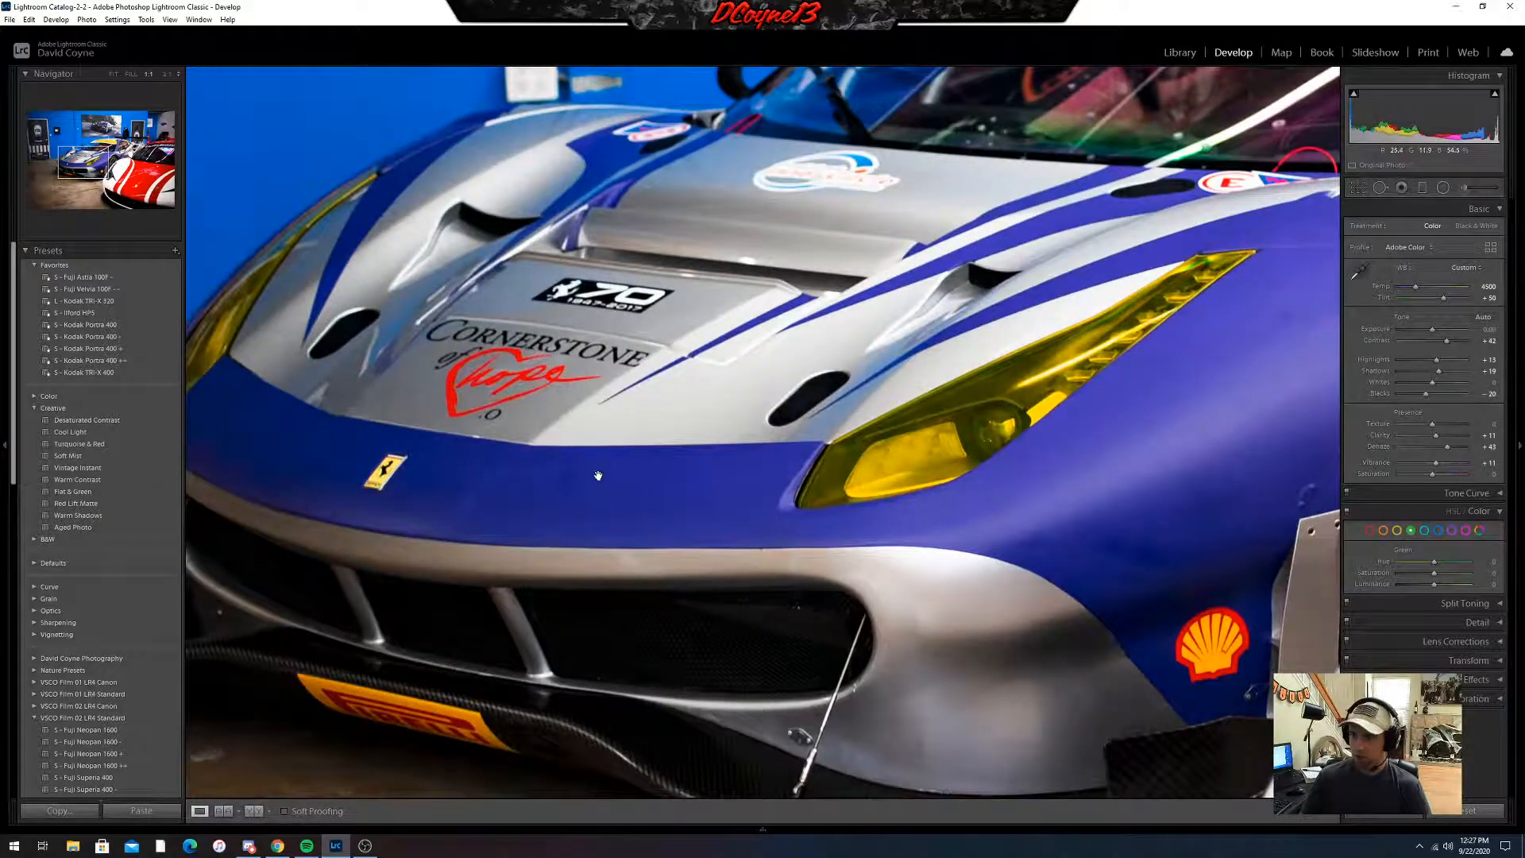
click(601, 472)
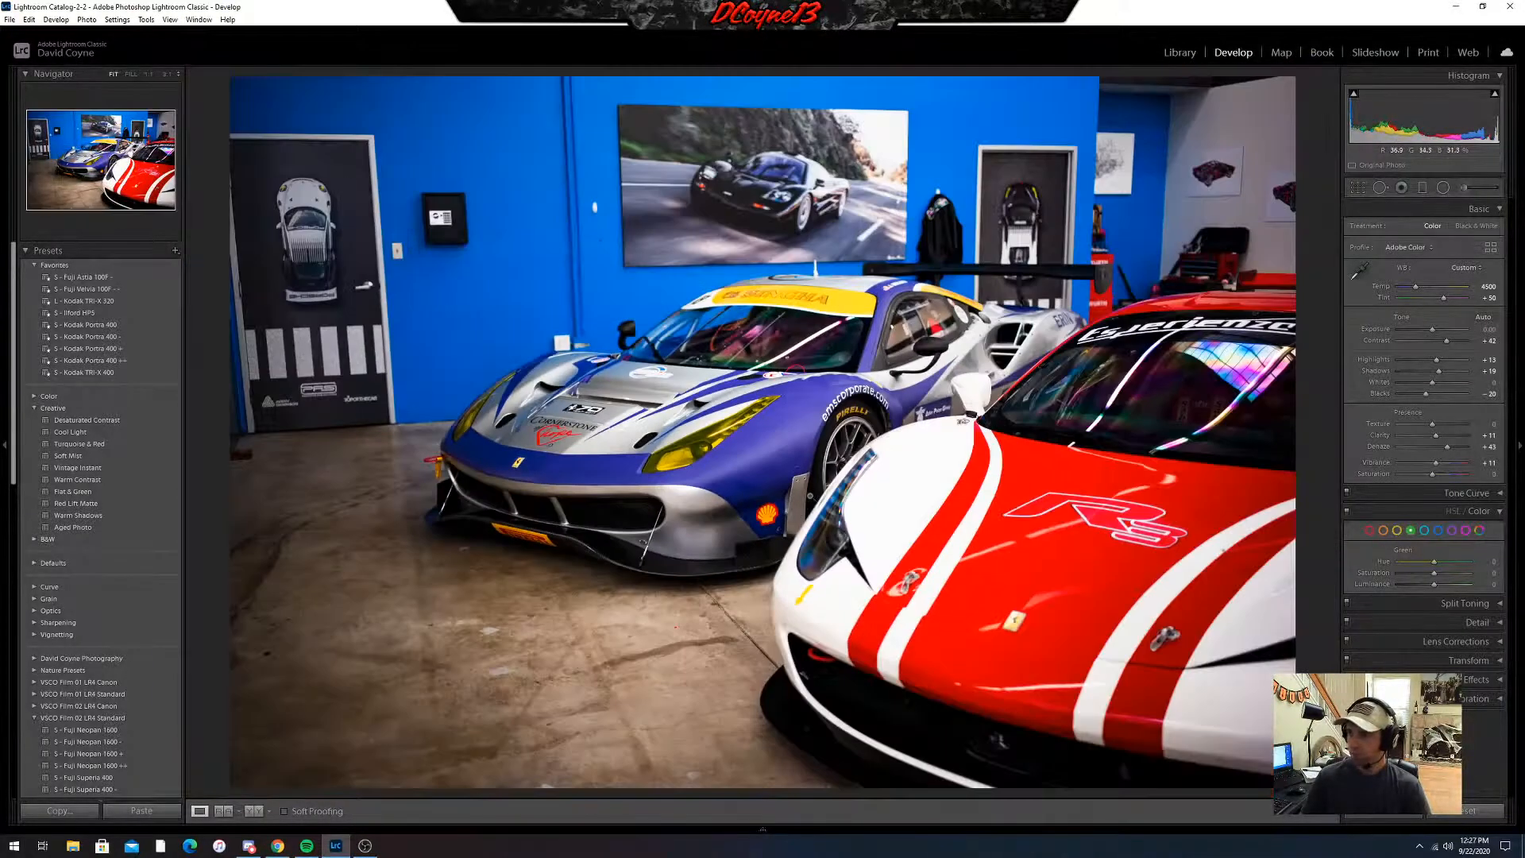
- Paint over the purple car with a size 16 adjustment brush, using exposure 0.10 and added clarity
click(1464, 189)
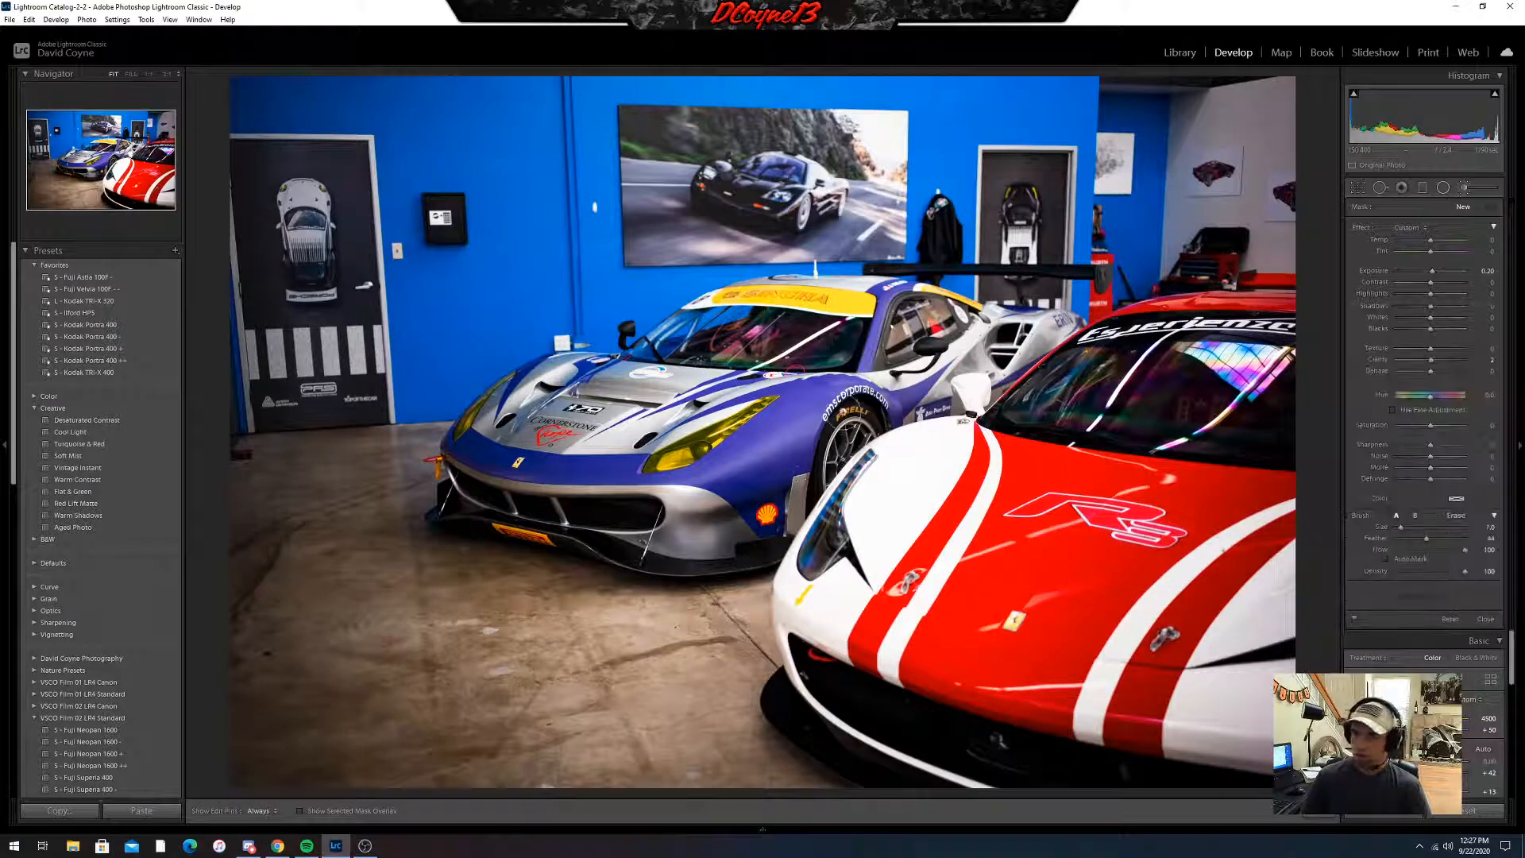
click(1411, 228)
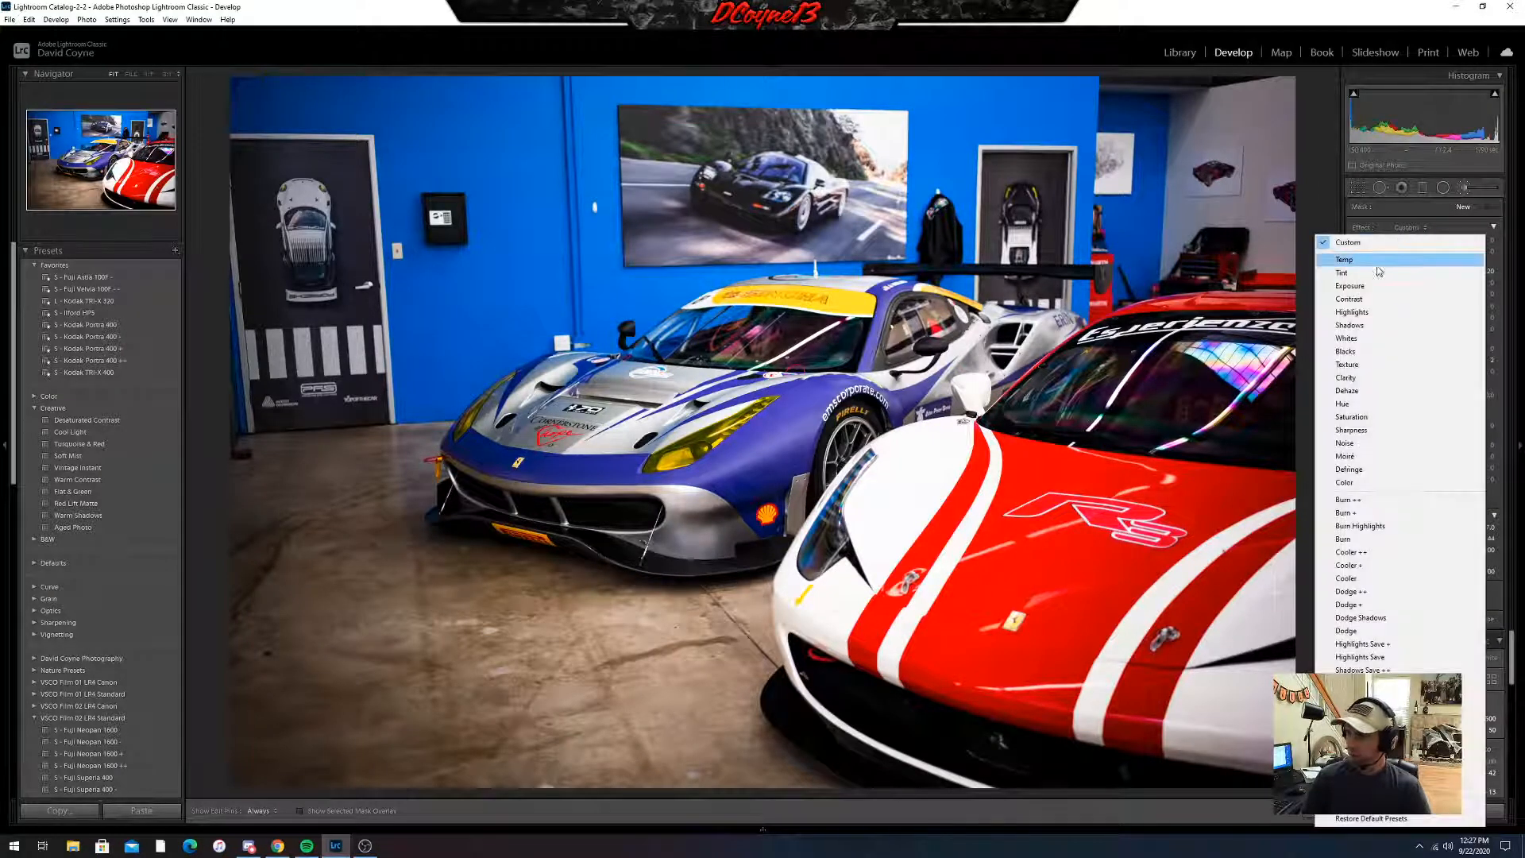
click(1350, 286)
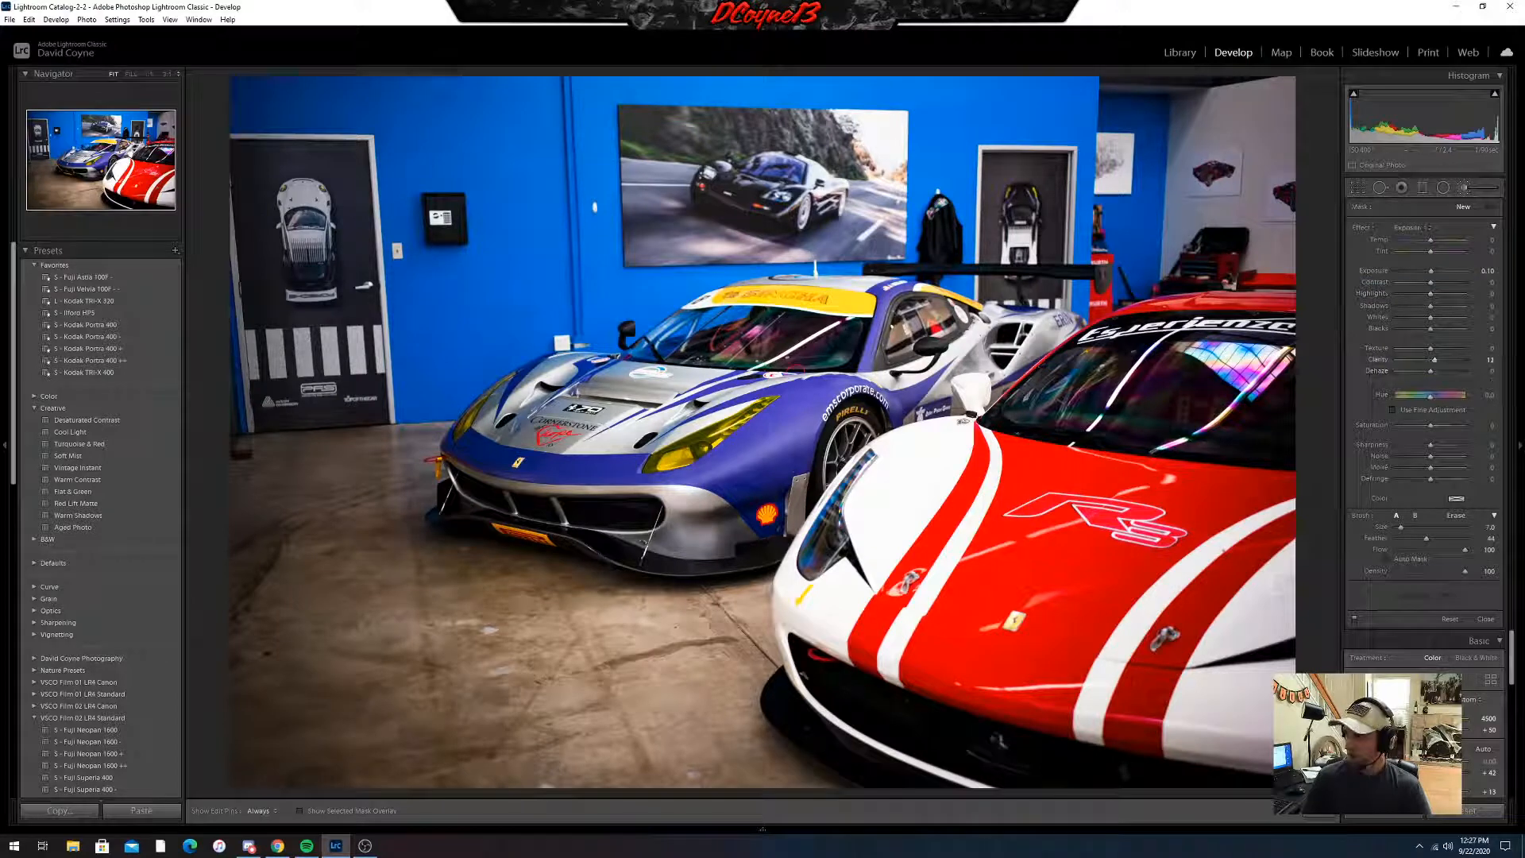
drag(1433, 359, 1436, 359)
scroll(585, 482, up, 5)
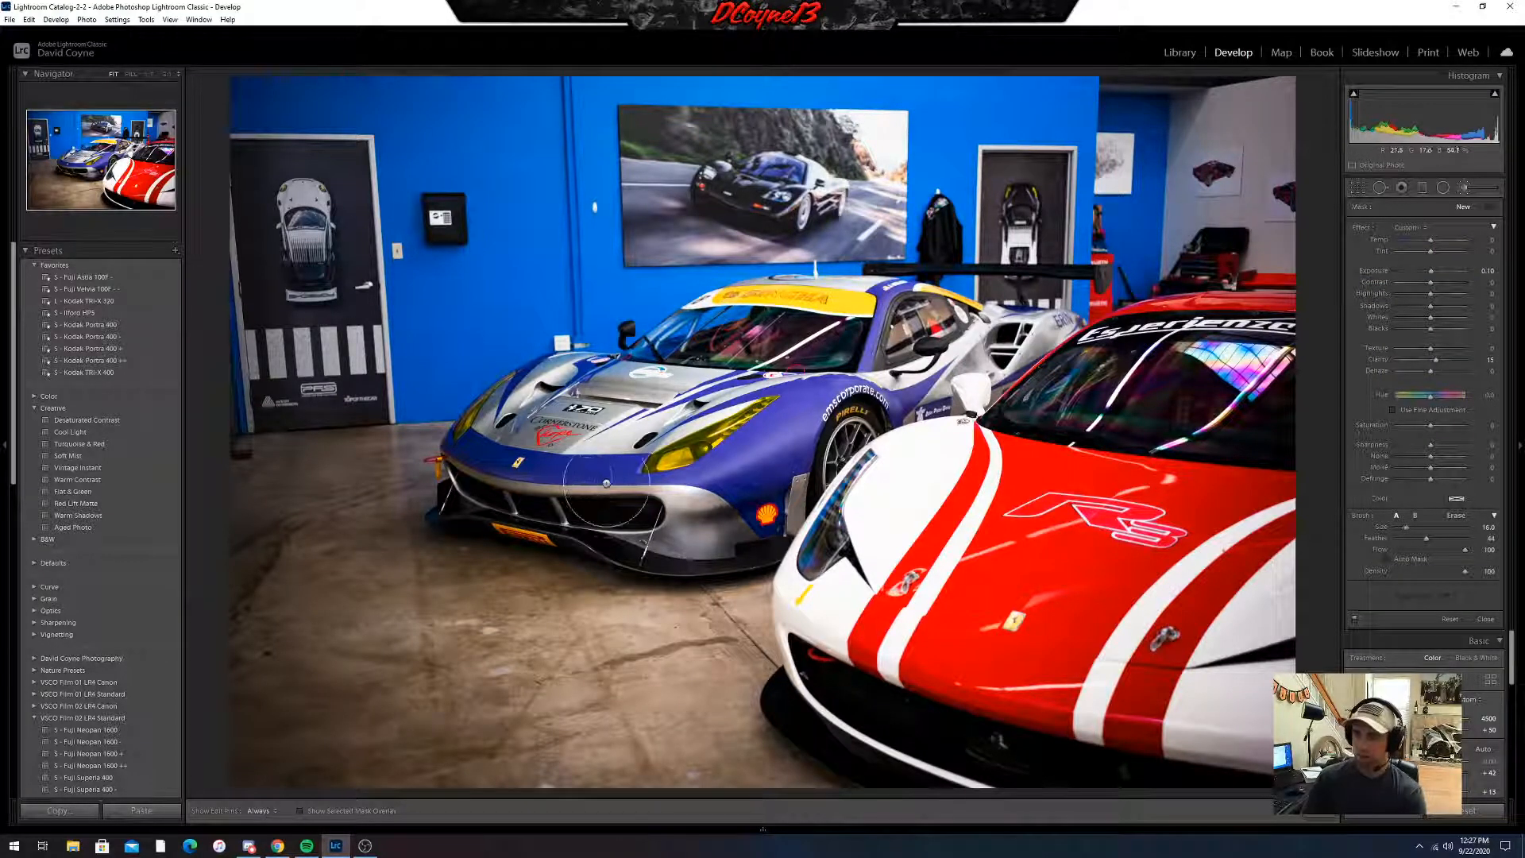
key(h)
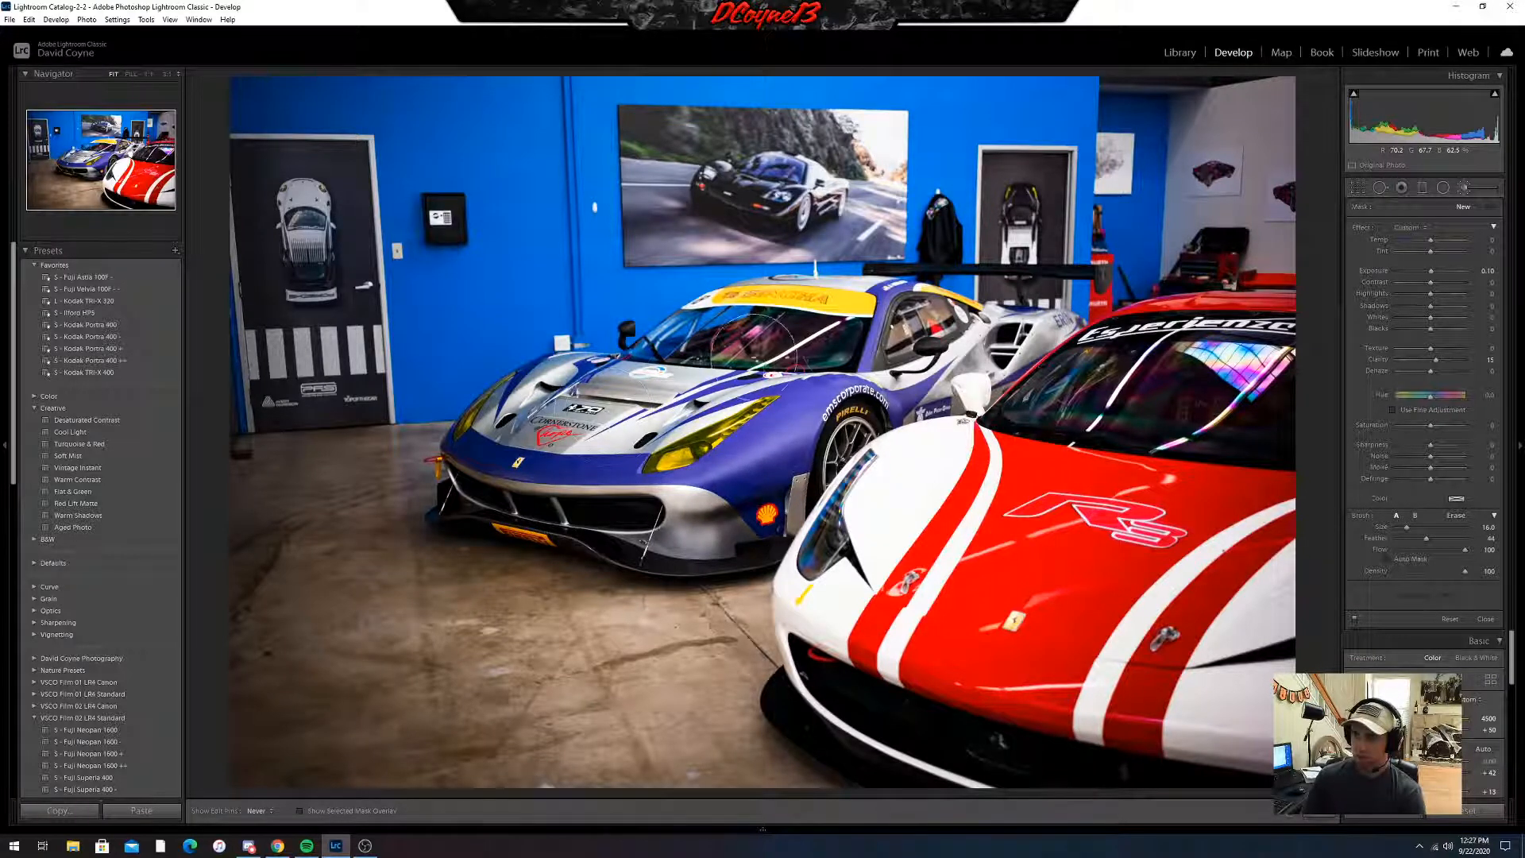
mouse_move(957, 349)
mouse_down()
mouse_move(916, 518)
mouse_move(956, 689)
mouse_move(1147, 717)
mouse_move(977, 536)
mouse_move(1312, 584)
mouse_move(1063, 421)
mouse_move(1310, 349)
mouse_move(1230, 660)
mouse_move(953, 587)
mouse_move(969, 429)
mouse_move(993, 382)
mouse_move(784, 421)
mouse_move(575, 492)
mouse_up()
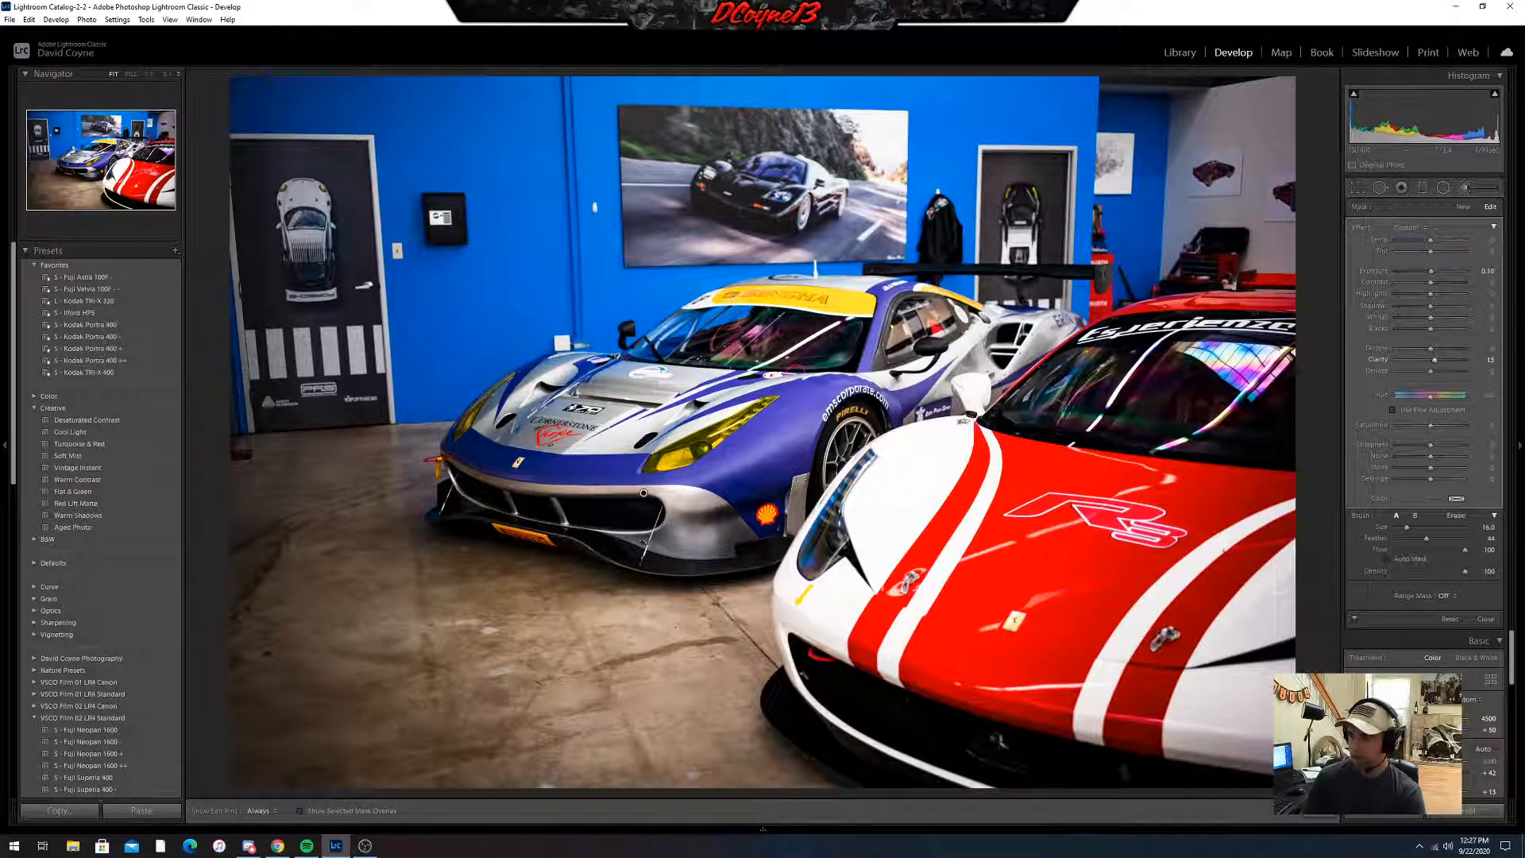
- Set the purple car's brush adjustment to clarity 11 and dehaze 14
drag(1482, 363, 1479, 355)
drag(1430, 371, 1436, 371)
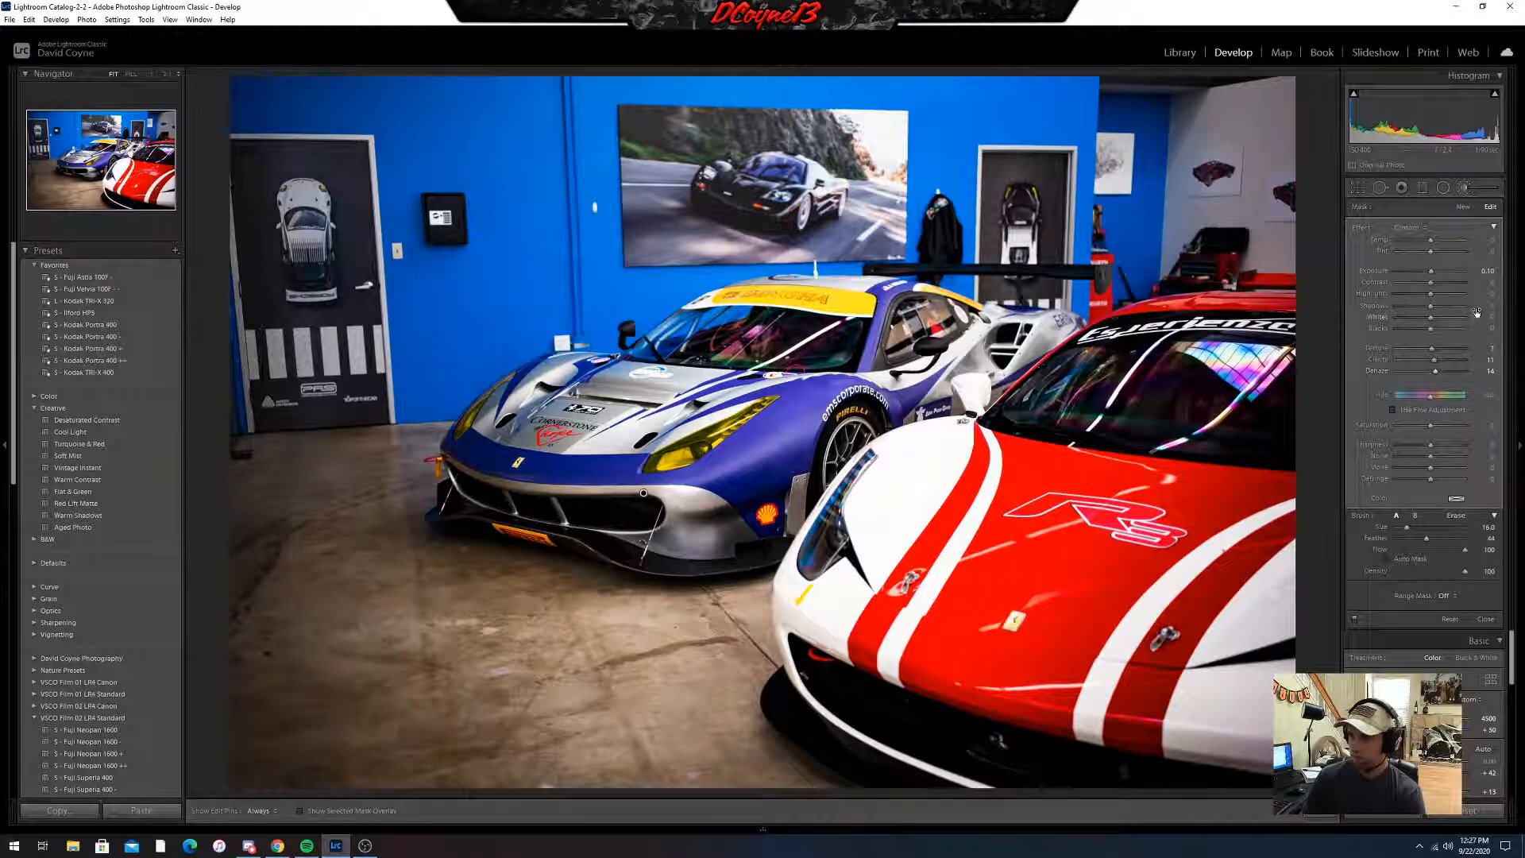
- Paint over the purple car's front grille and bumper with a new size 7 adjustment brush
key(Return)
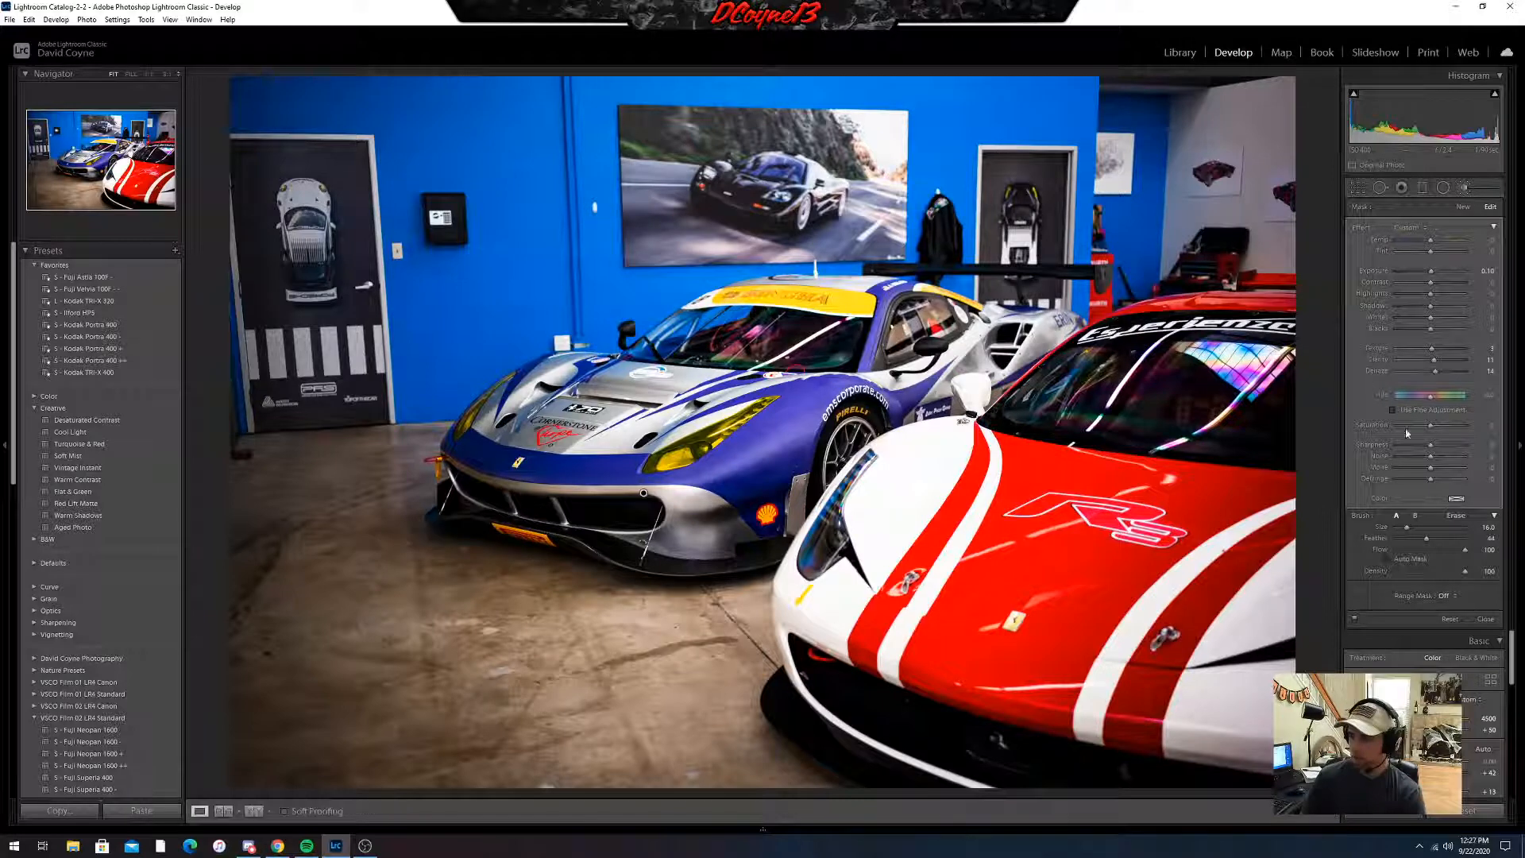
click(1463, 188)
scroll(444, 453, down, 3)
mouse_move(464, 435)
mouse_down()
mouse_move(496, 469)
mouse_move(571, 394)
mouse_move(537, 492)
mouse_move(698, 540)
mouse_move(801, 497)
mouse_move(802, 436)
mouse_up()
key(h)
scroll(710, 521, down, 1)
scroll(799, 434, down, 2)
scroll(774, 437, down, 3)
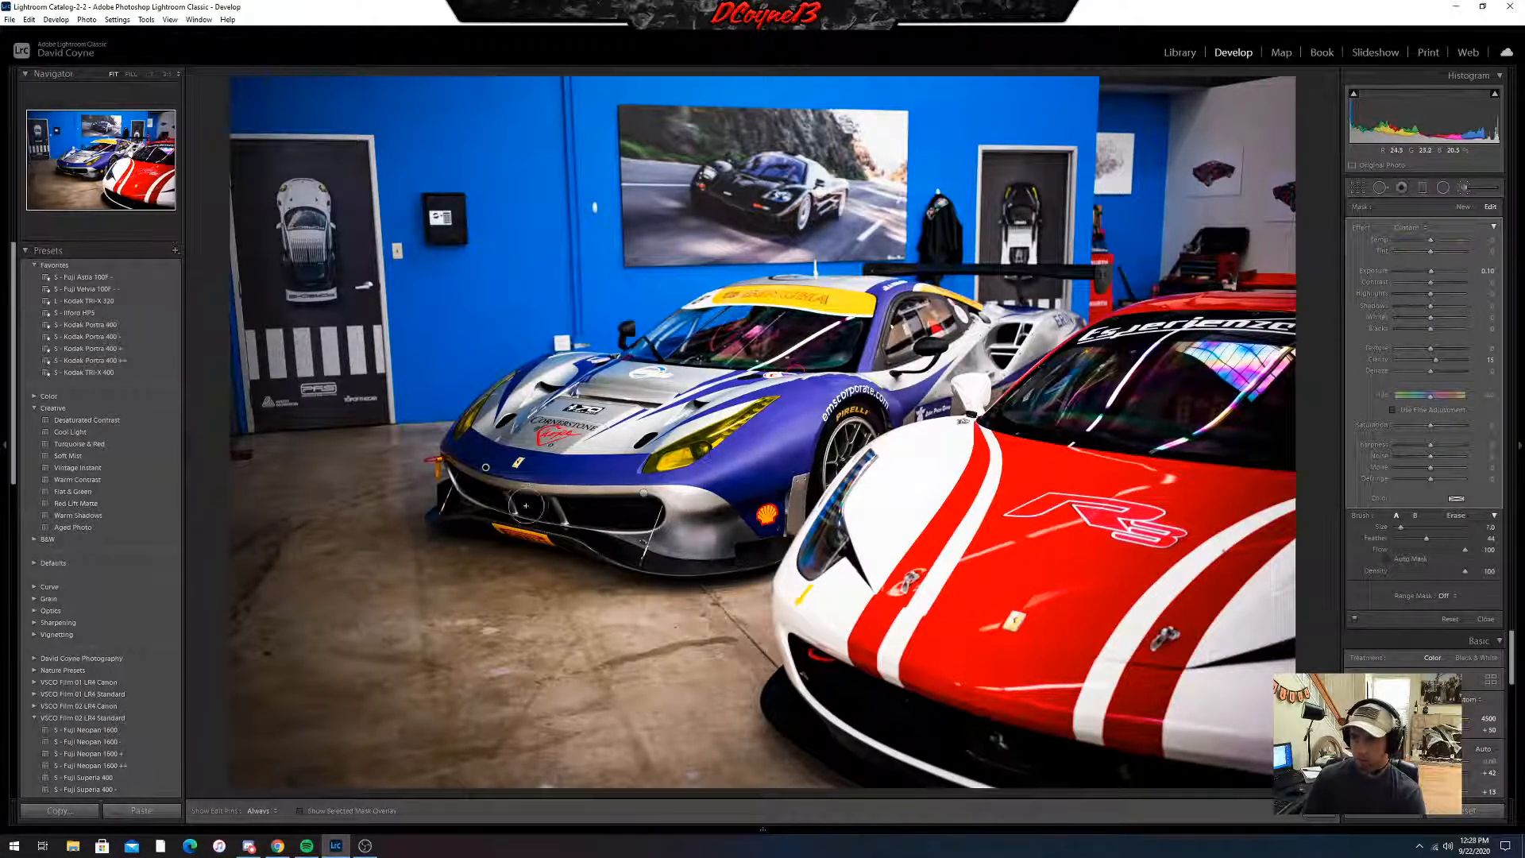
key(h)
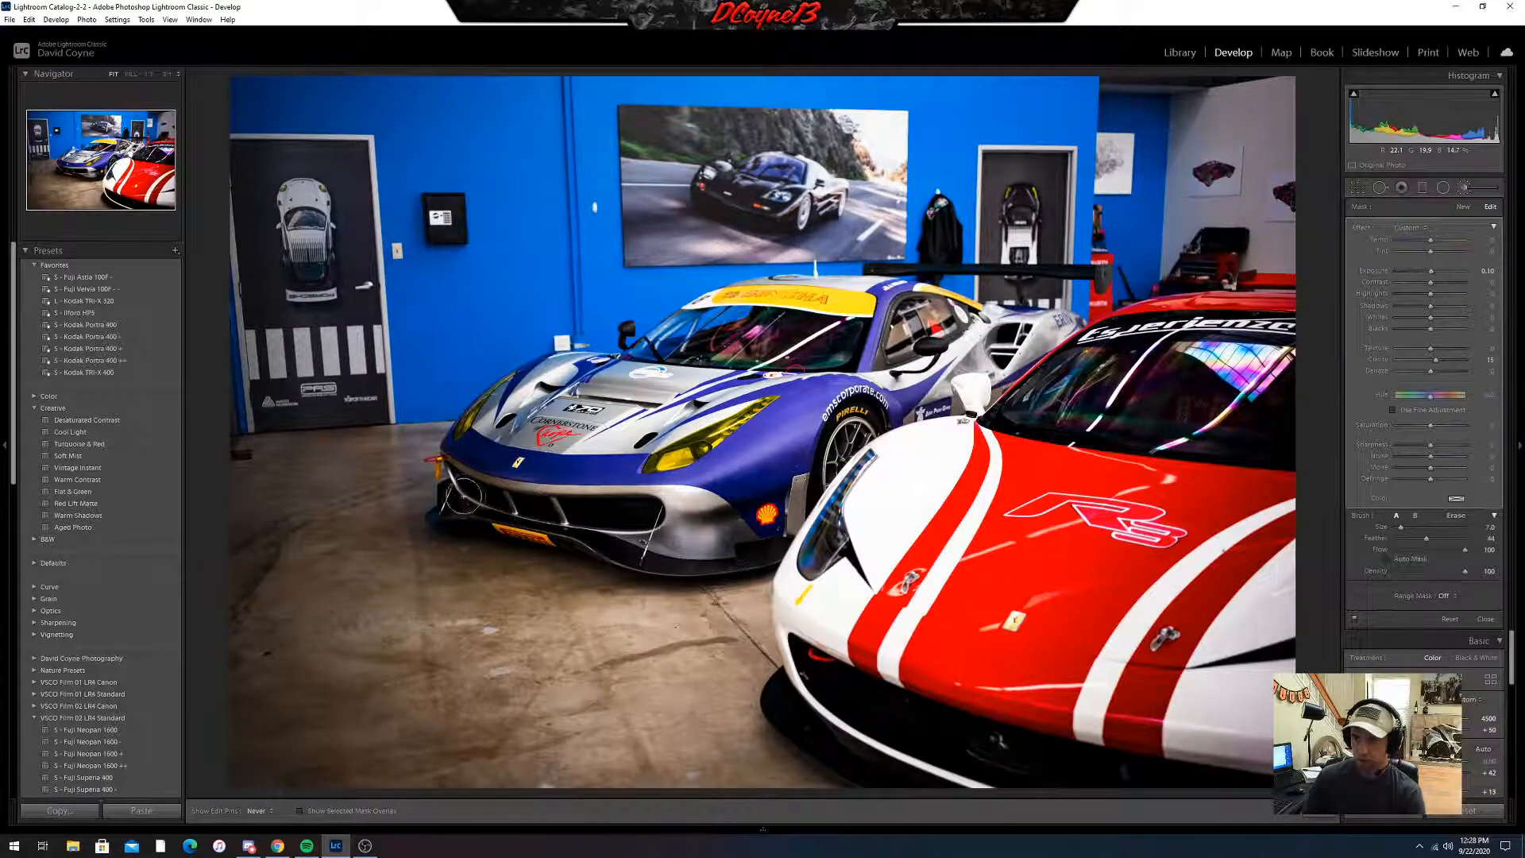
key(h)
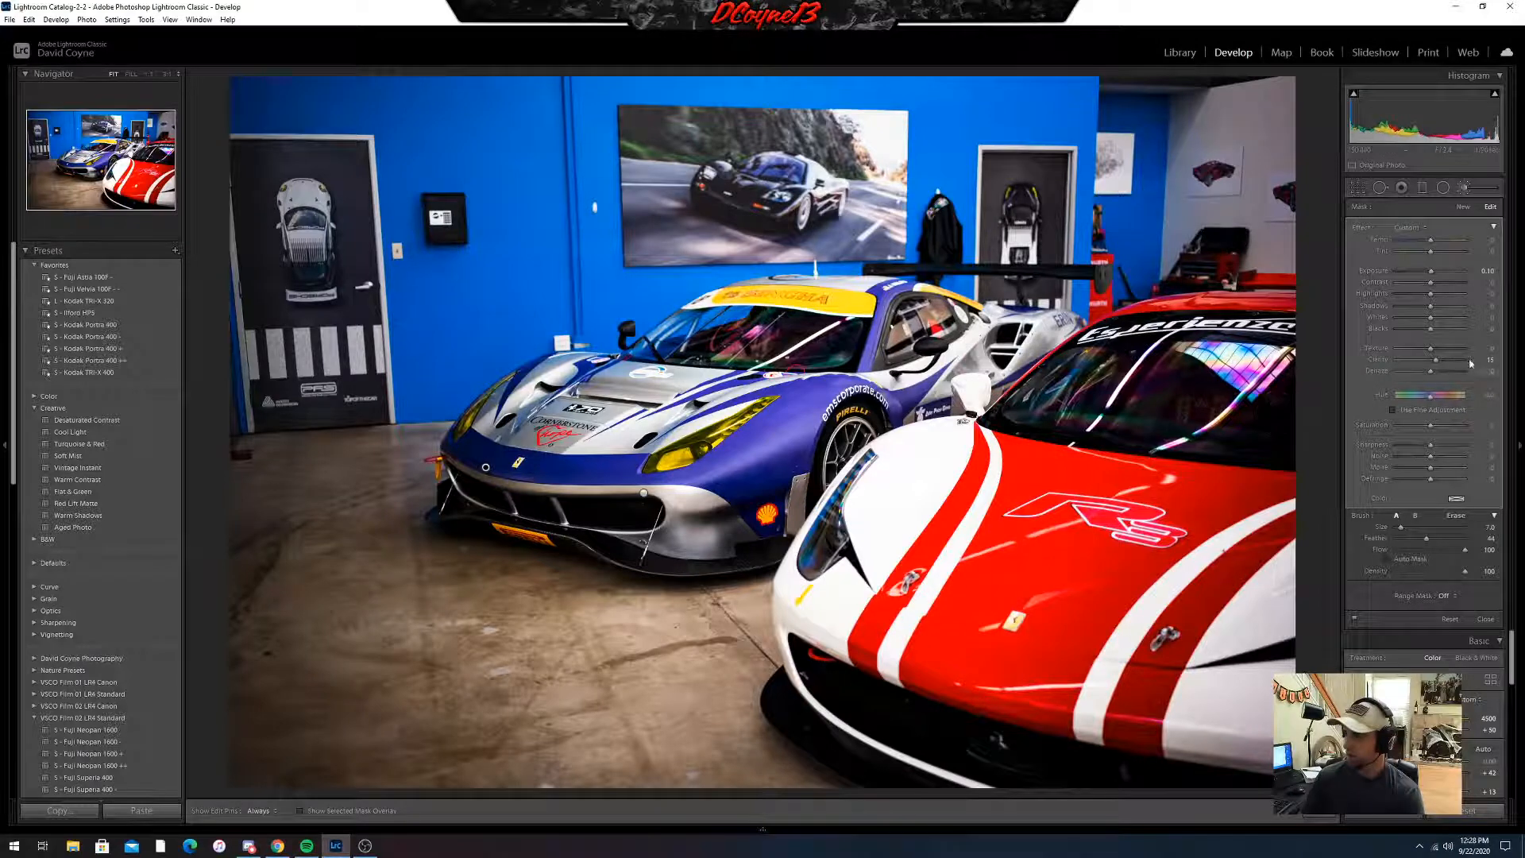
- Set the grille's brush adjustment to contrast 12, whites 24, texture 11 and clarity 11, and inspect the car's front wheel area up close
mouse_move(1474, 359)
mouse_down()
mouse_move(1491, 359)
mouse_move(1434, 359)
mouse_up()
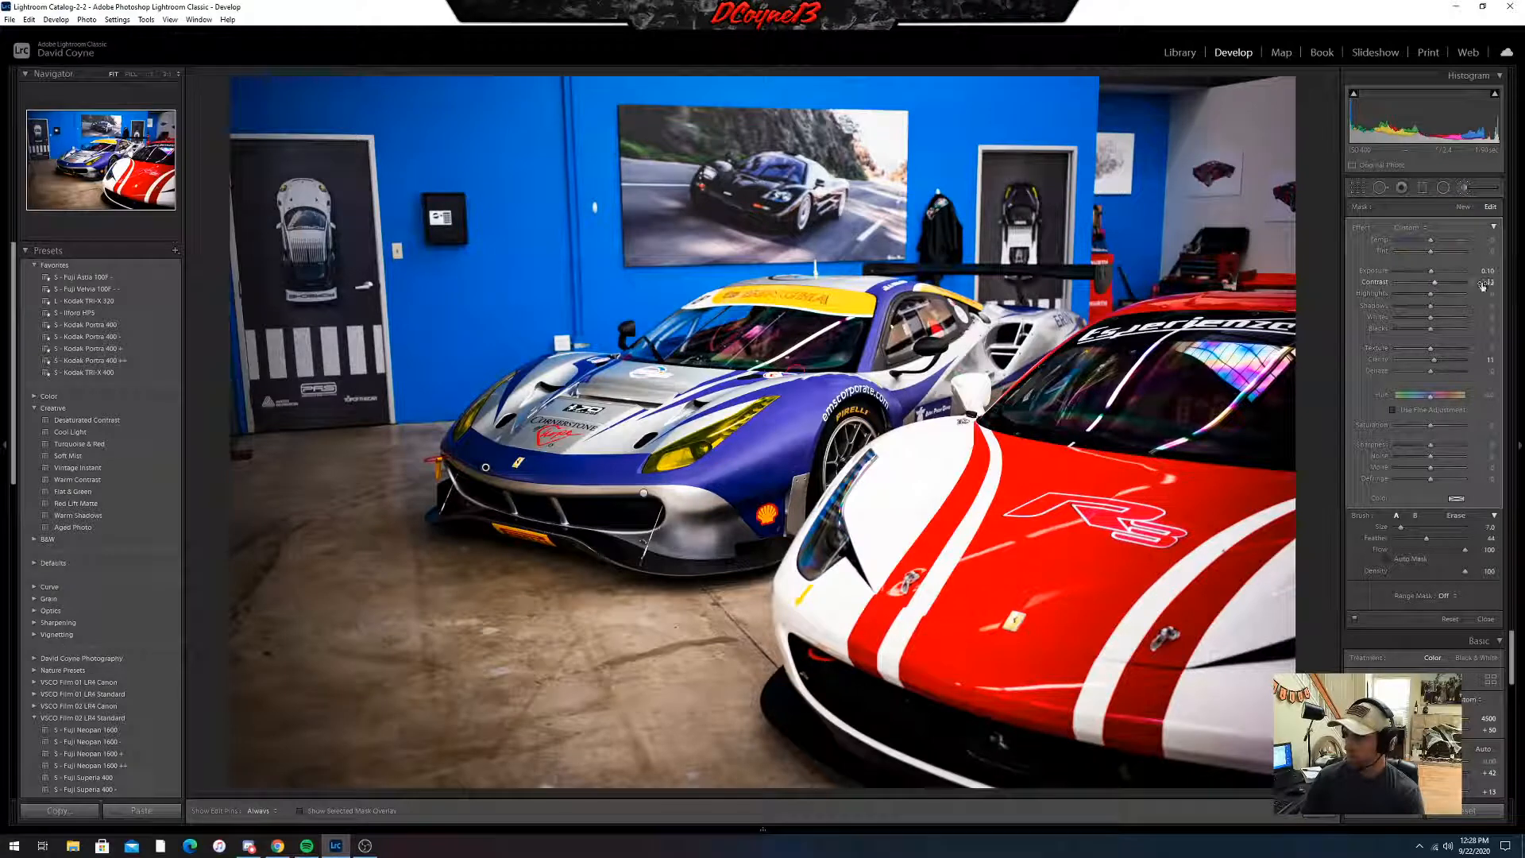
drag(1433, 371, 1478, 371)
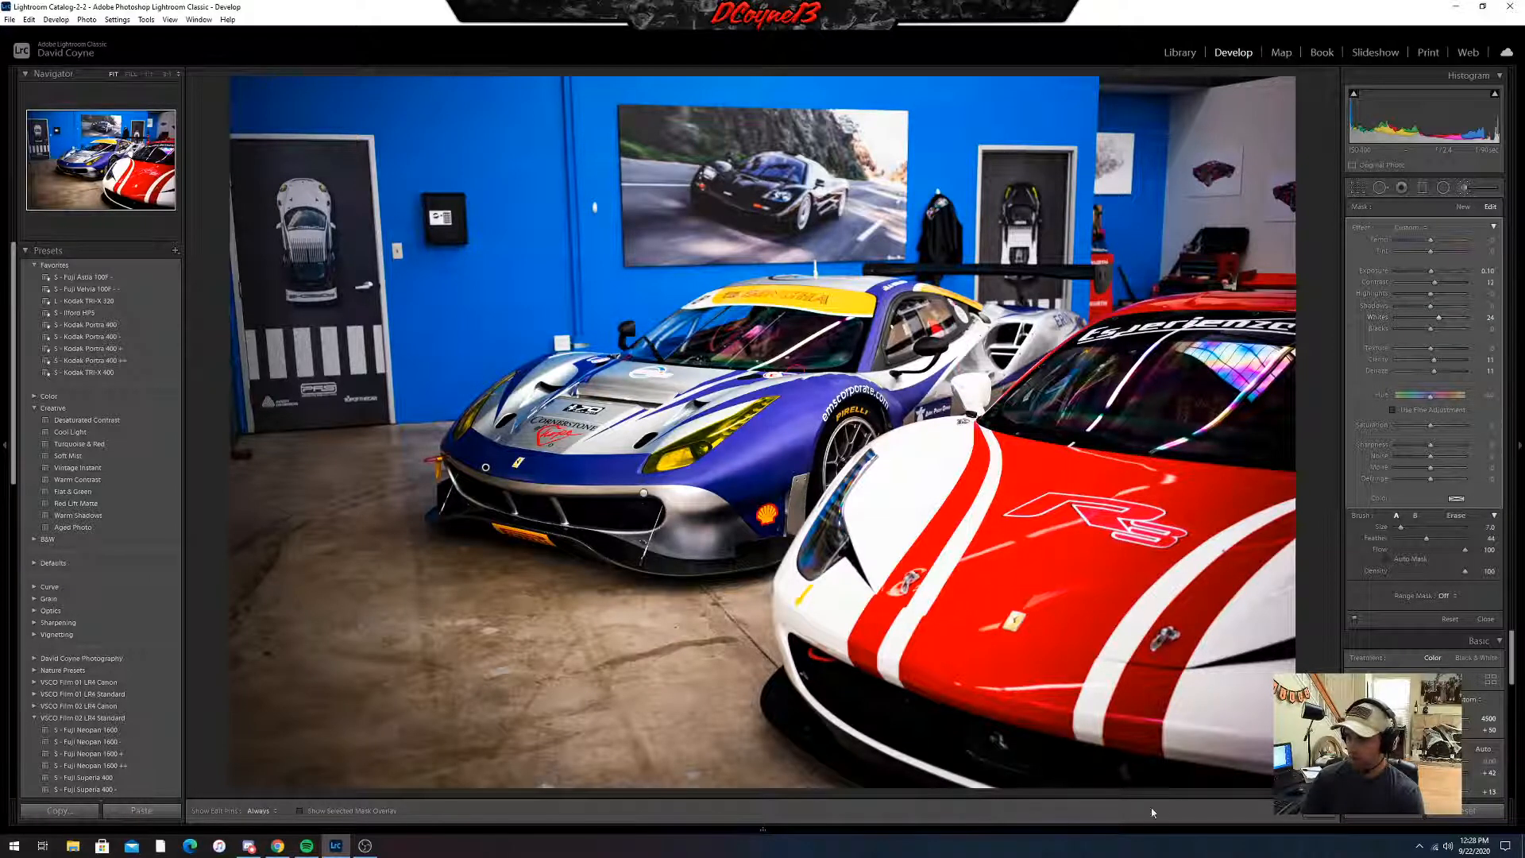
click(1317, 811)
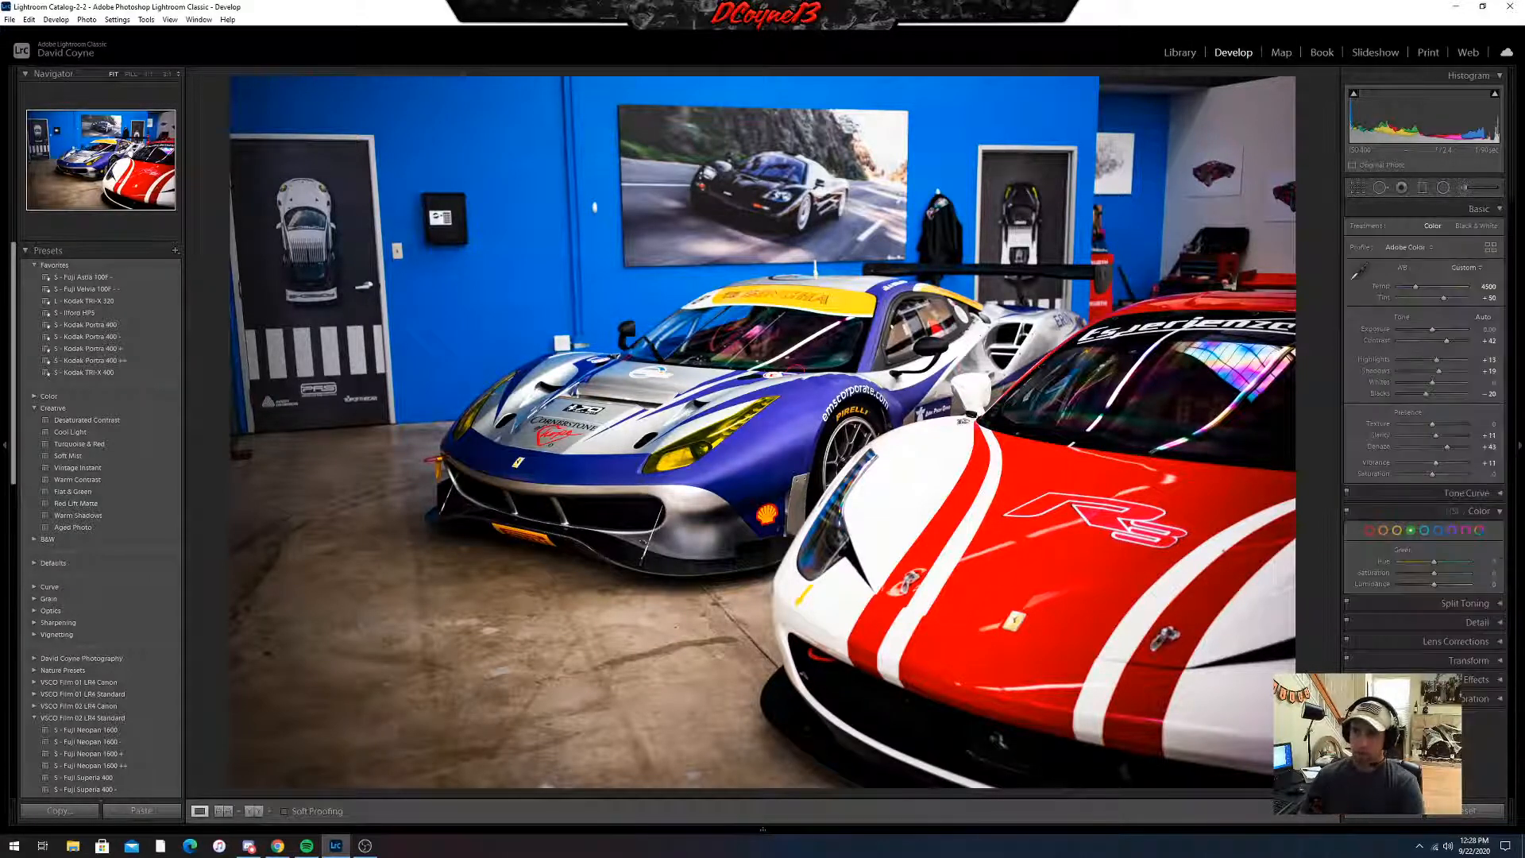
click(845, 429)
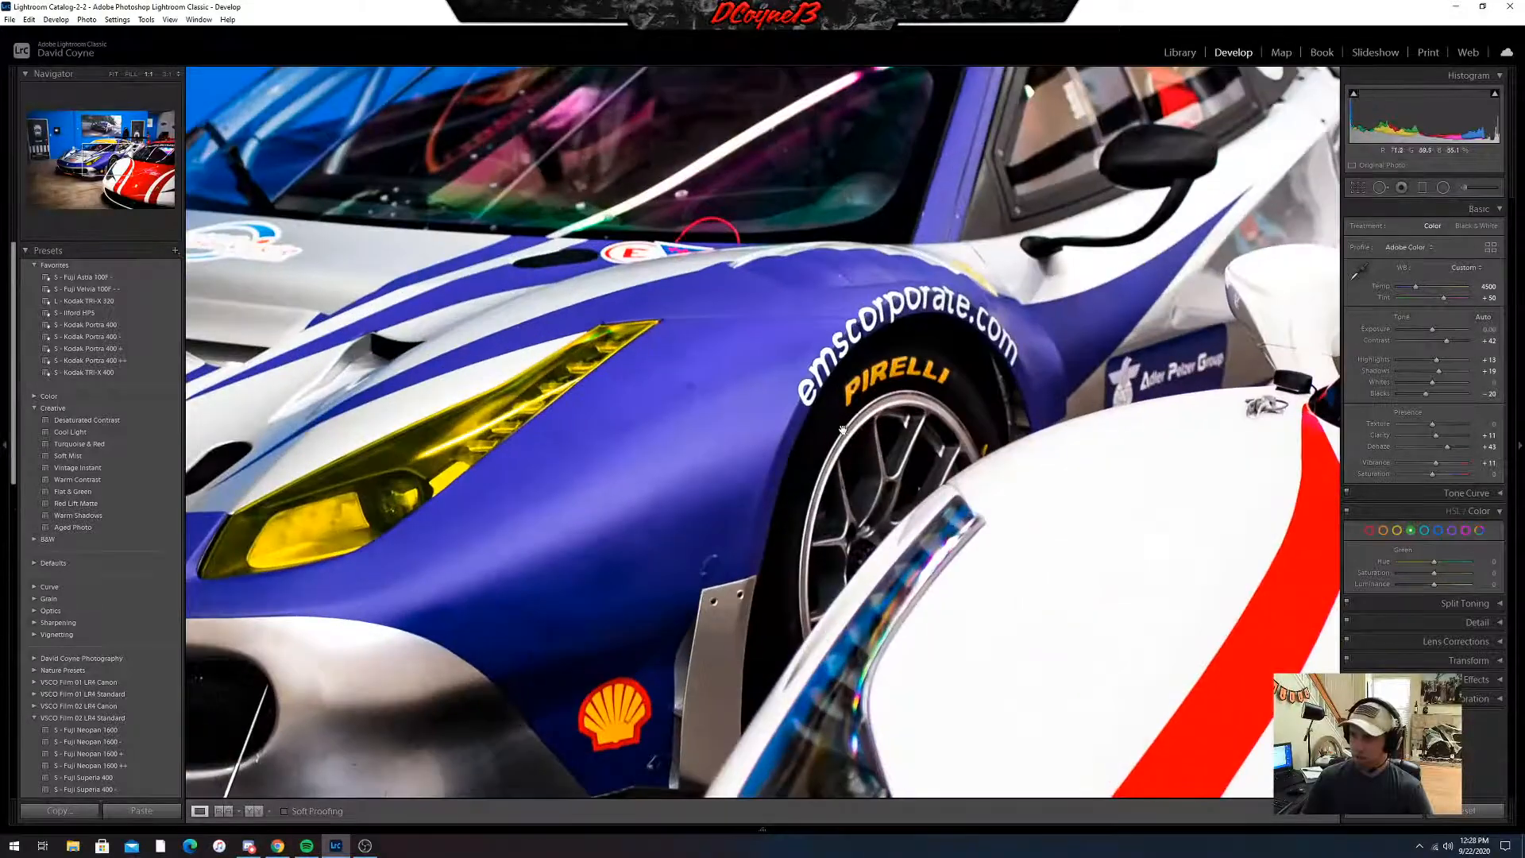
click(699, 415)
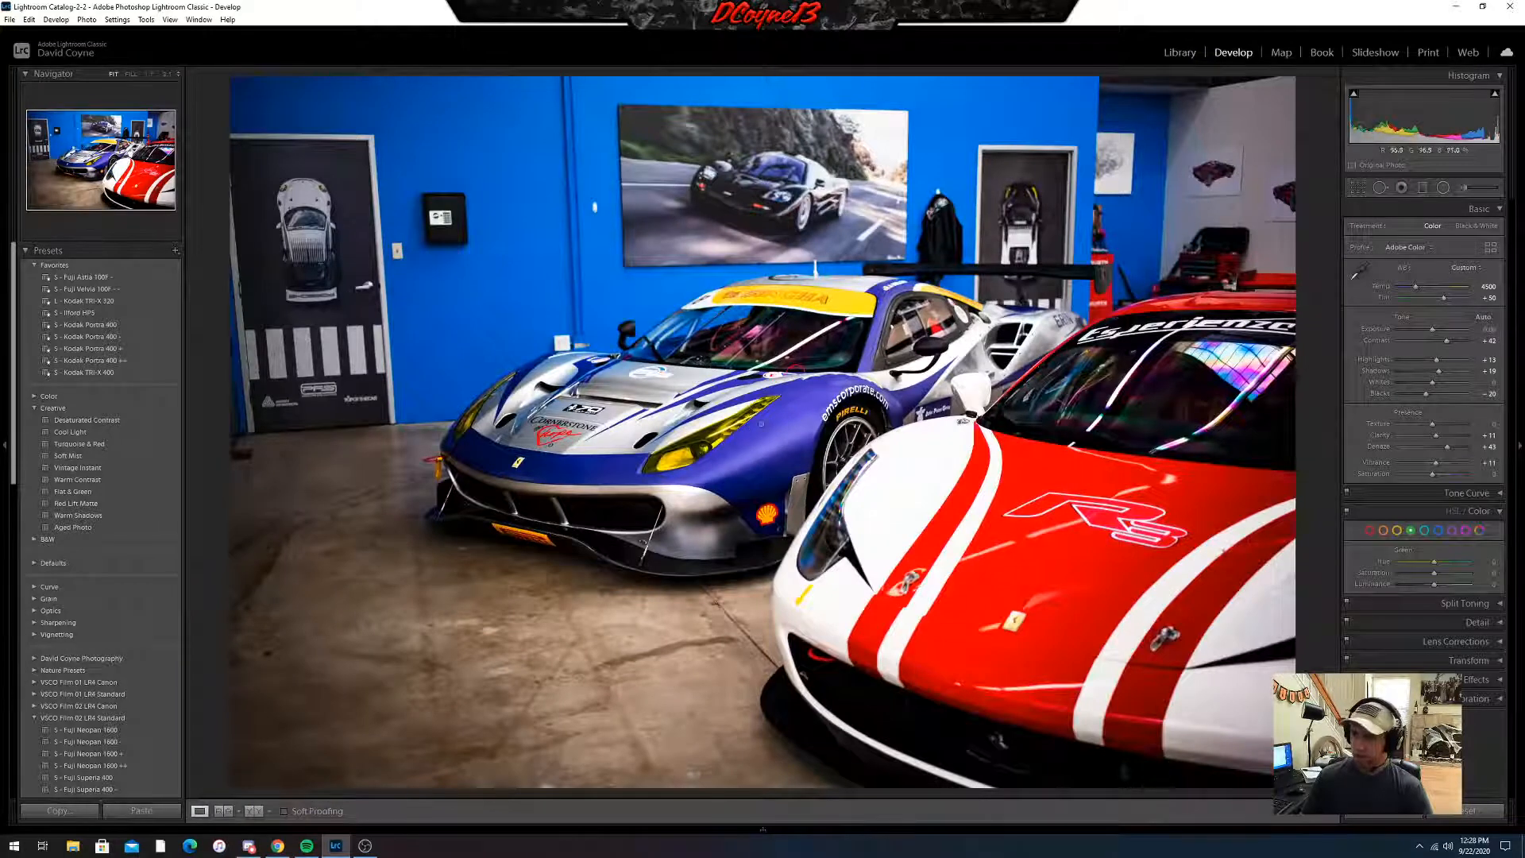
- Remove chromatic aberration and enable the lens profile corrections for the garage photo
click(1430, 643)
scroll(1390, 622, down, 1)
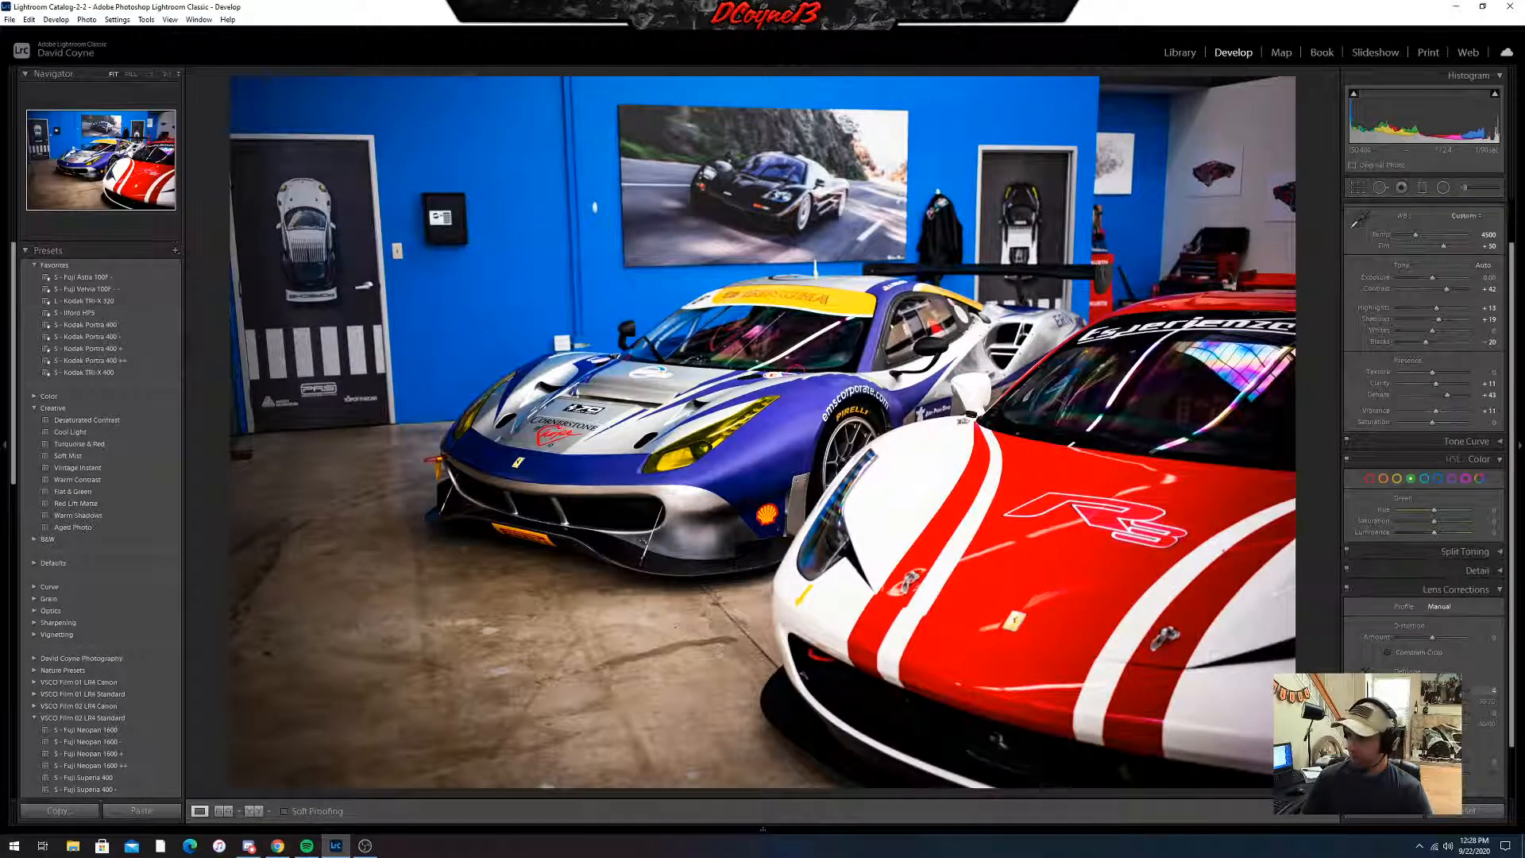
click(1404, 606)
click(1354, 637)
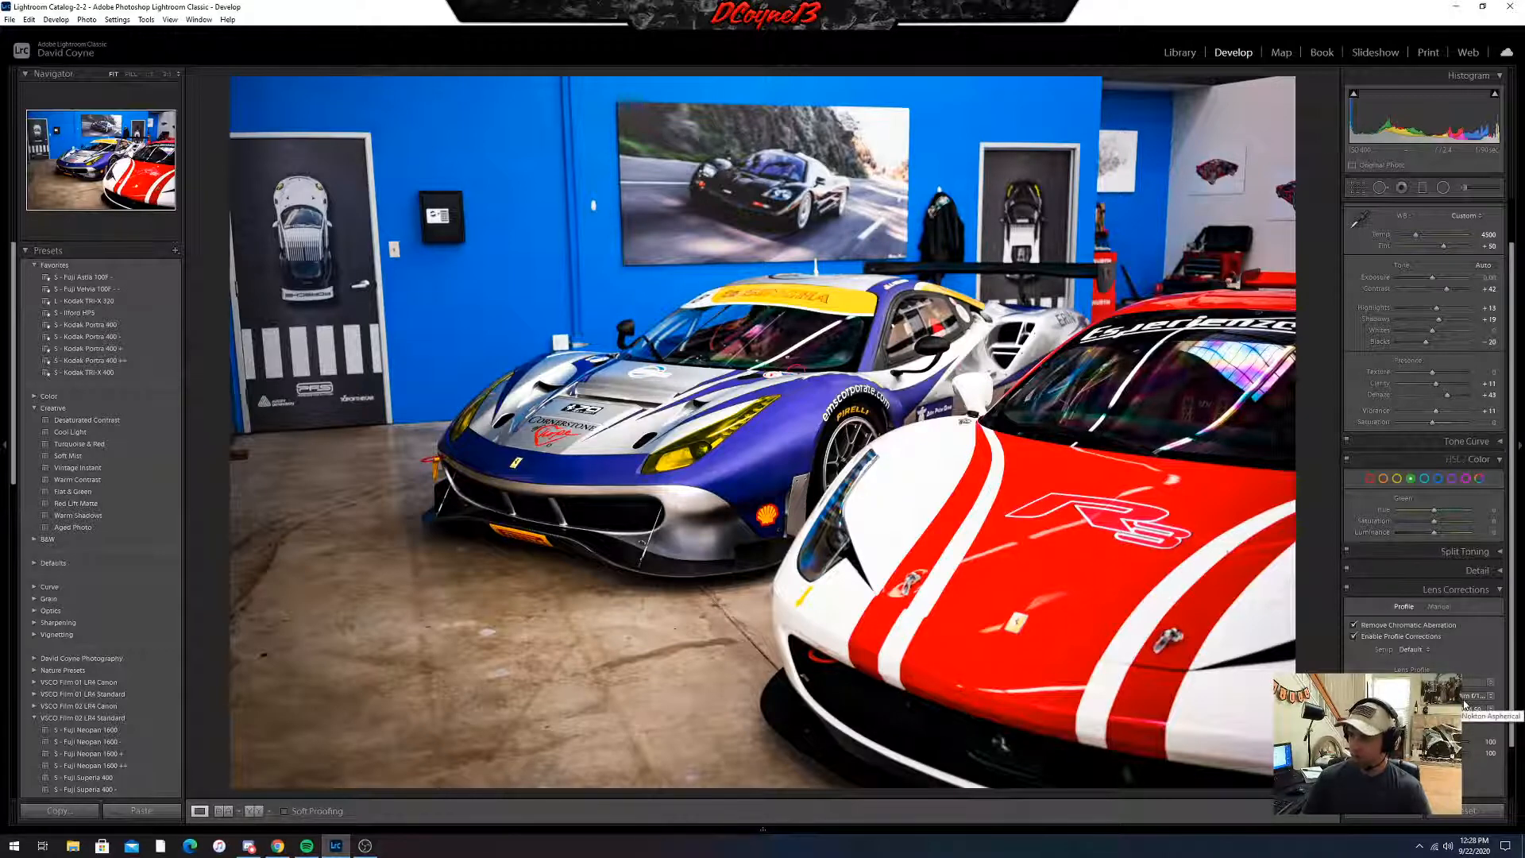
click(1468, 592)
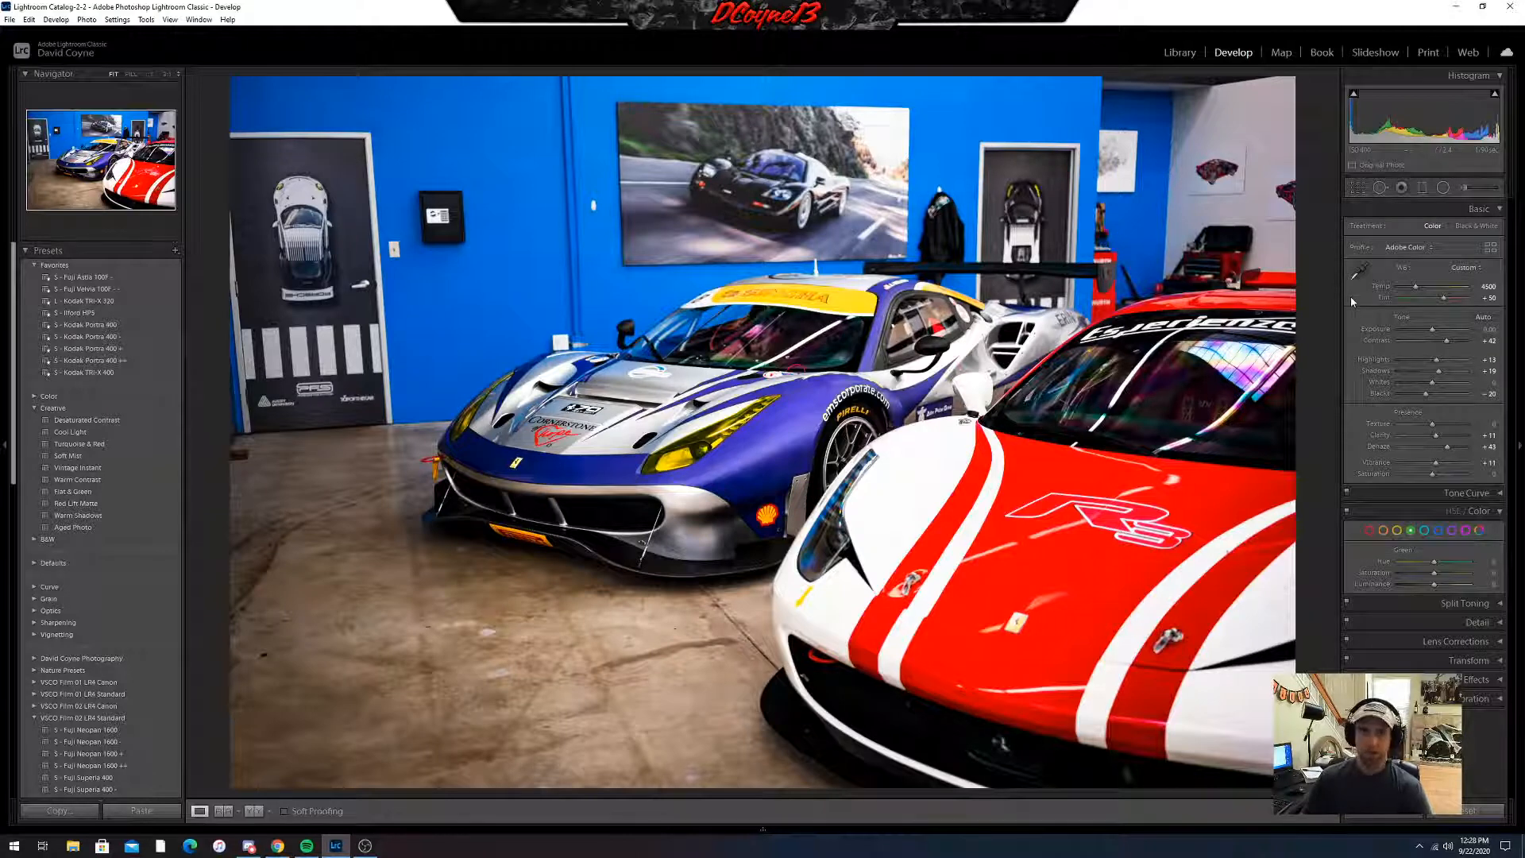
- Crop the garage photo to a vertical 4 x 5 / 8 x 10 frame around the purple car and straighten it slightly
click(1358, 188)
click(1462, 228)
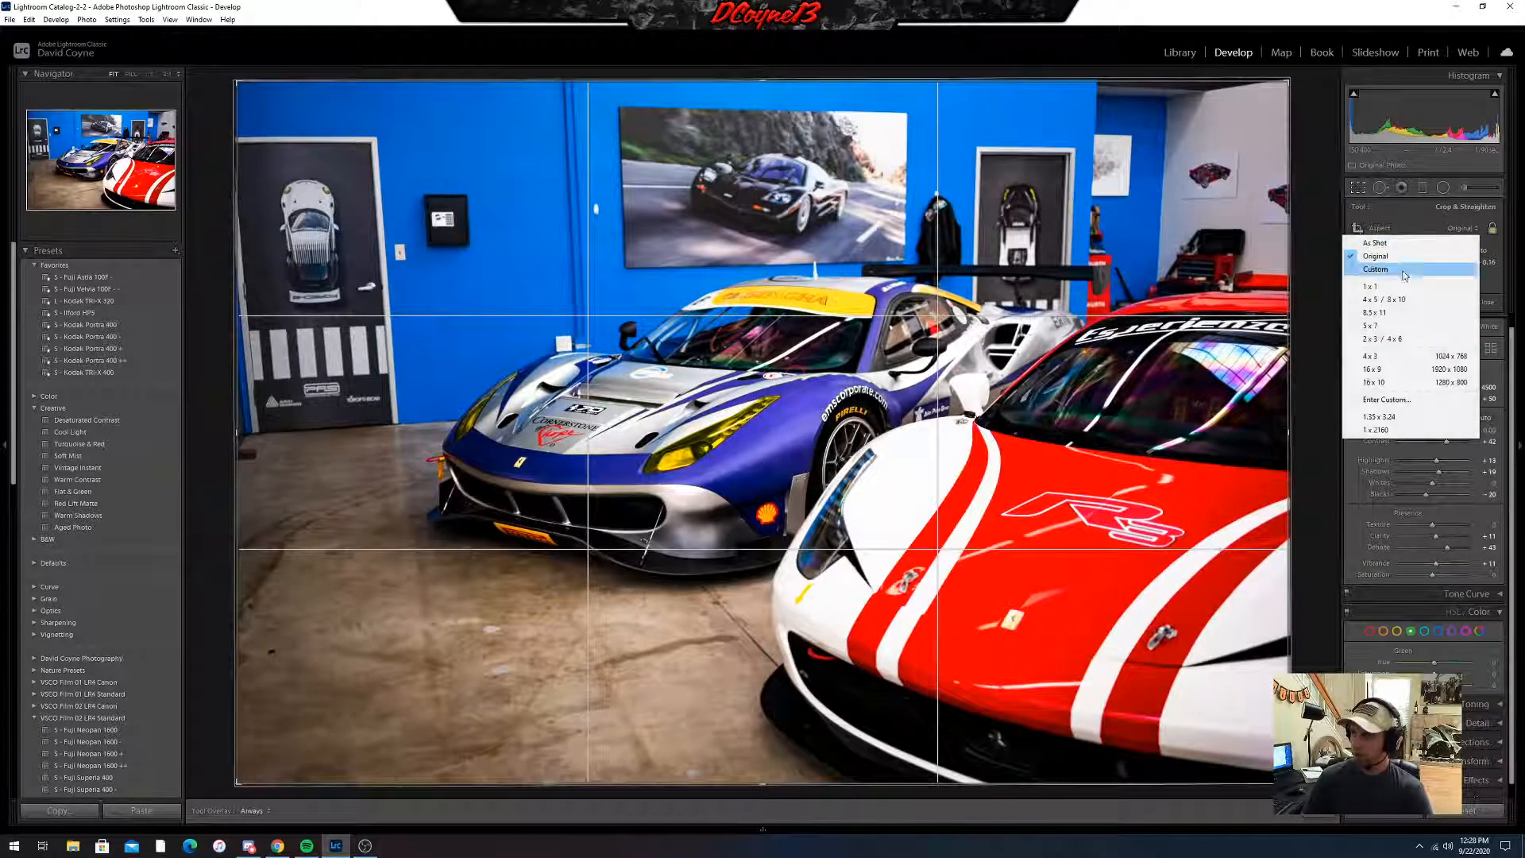
click(1392, 299)
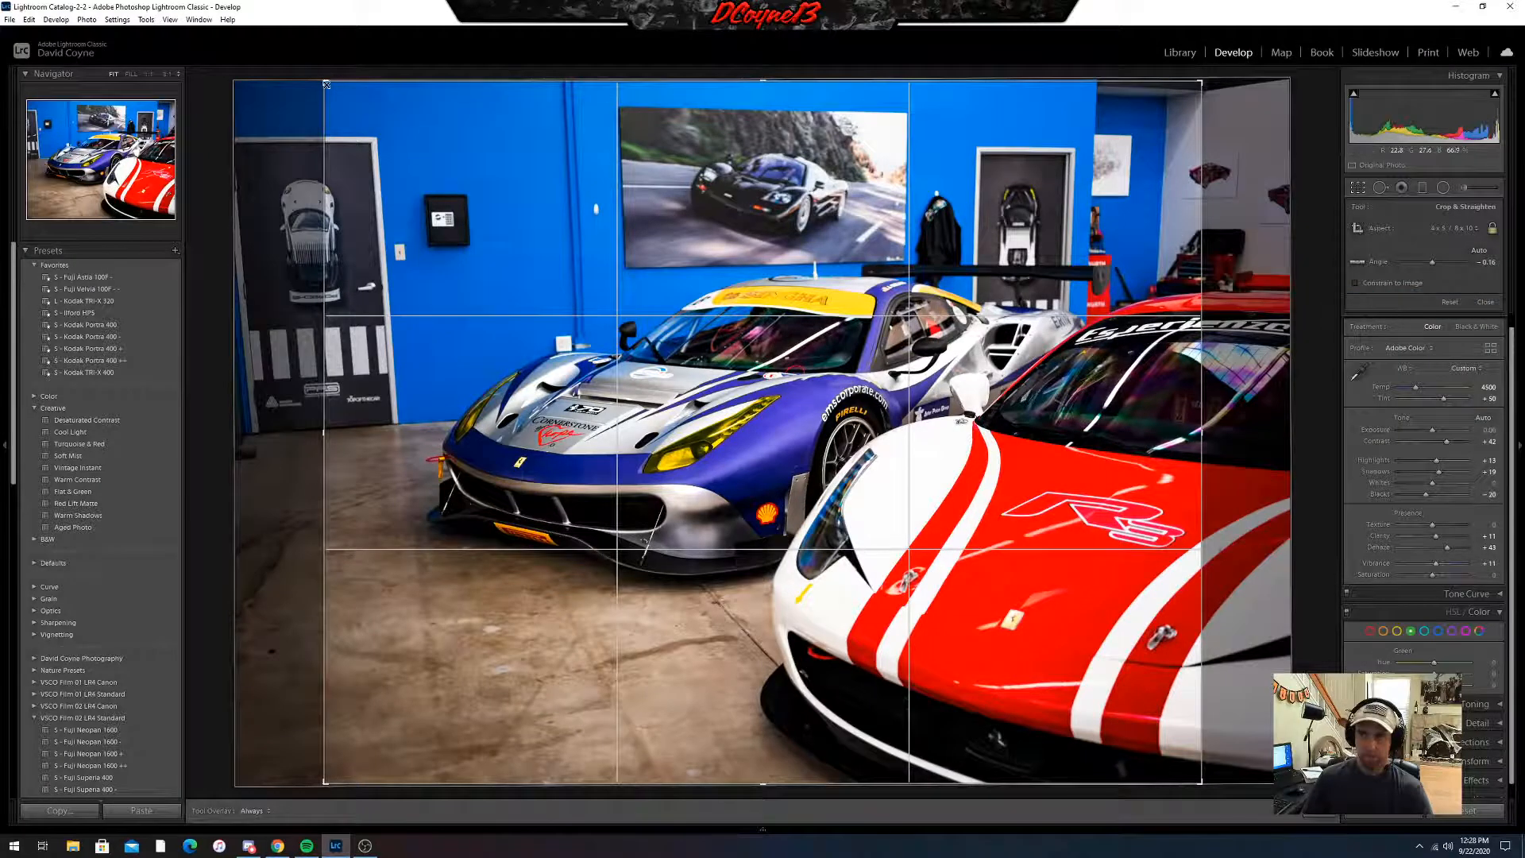
key(x)
drag(661, 225, 903, 199)
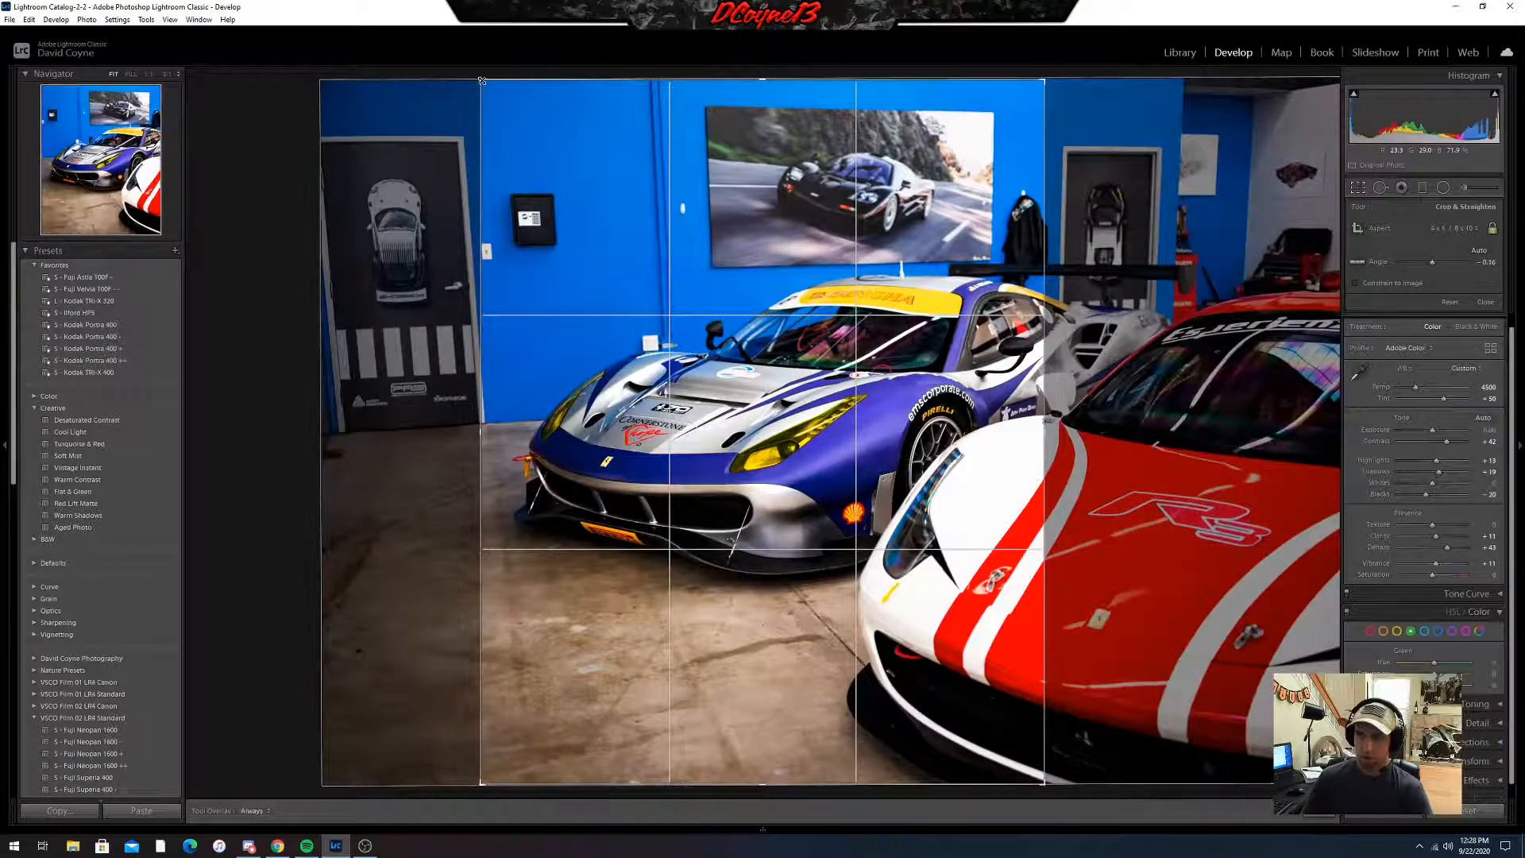
drag(480, 80, 504, 110)
drag(583, 170, 633, 240)
drag(507, 113, 514, 120)
drag(554, 190, 564, 209)
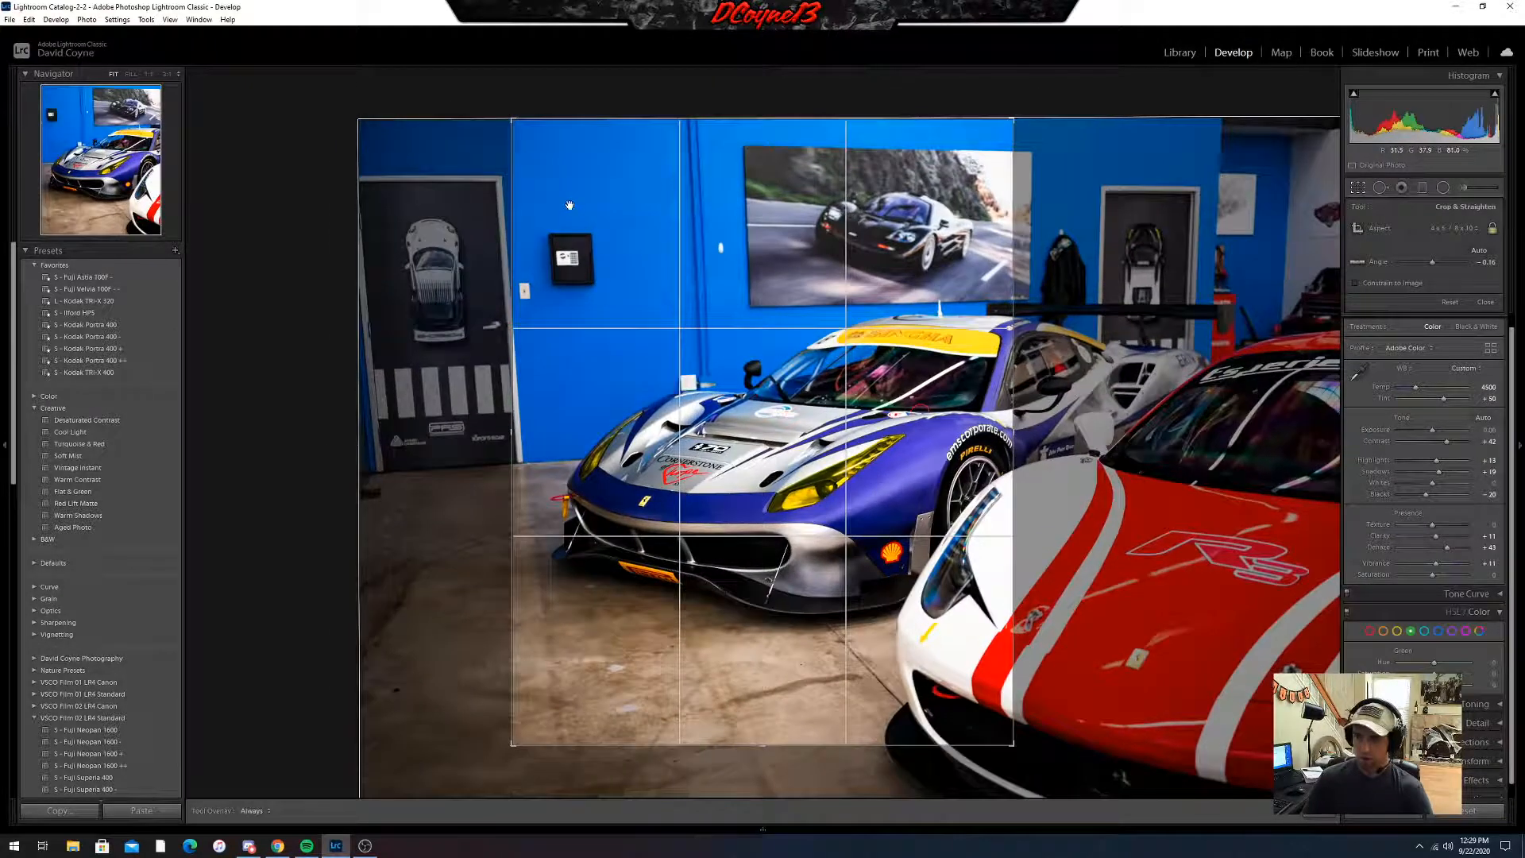
drag(1281, 417, 1257, 407)
key(Return)
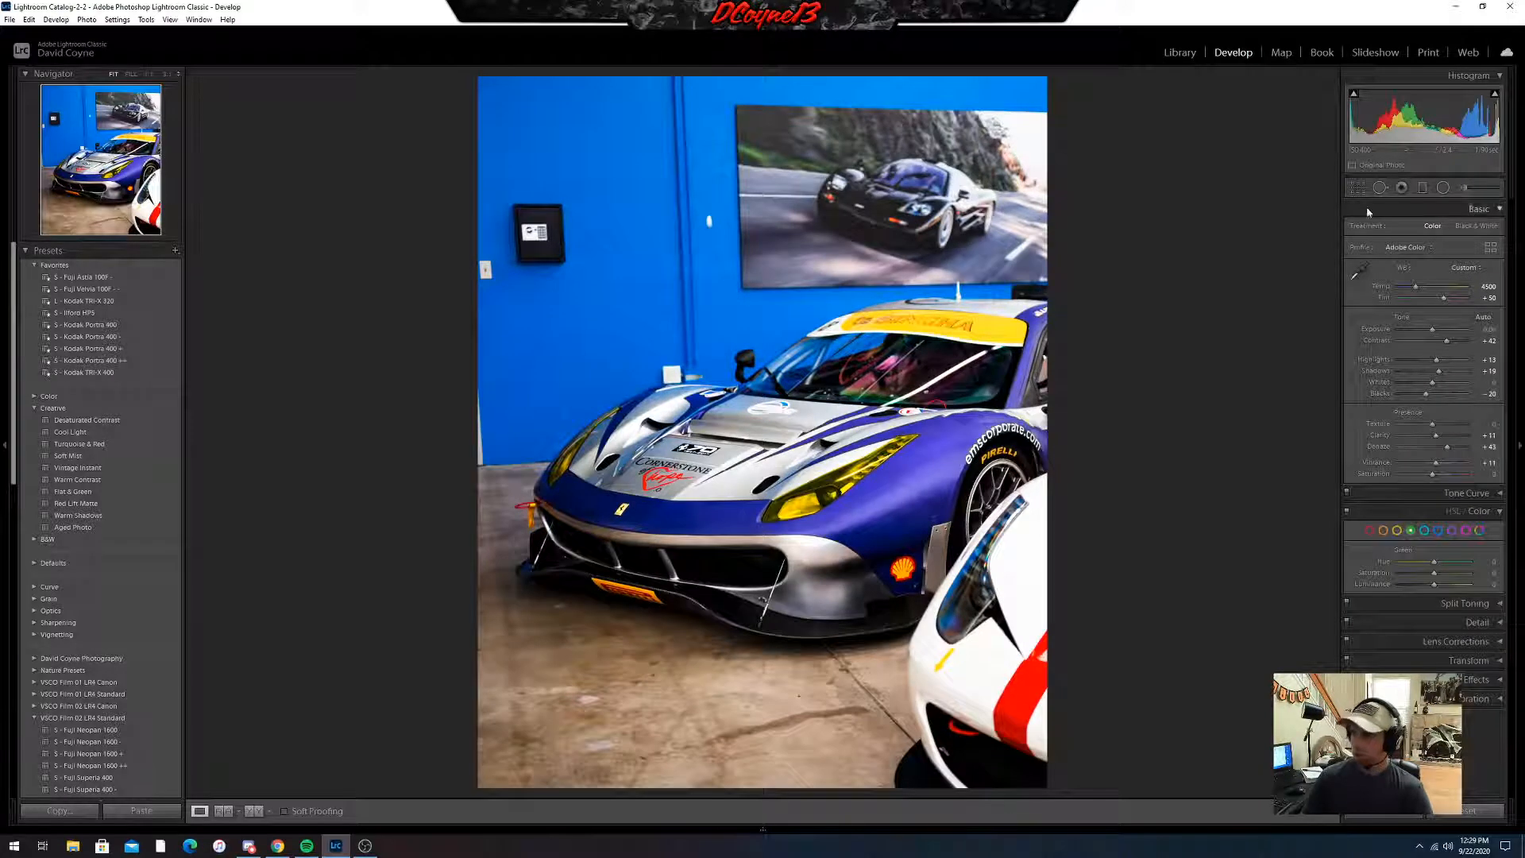
- Shift the vertical crop to include more floor below the purple car, and fine-tune its rotation
click(1357, 188)
drag(740, 295, 733, 226)
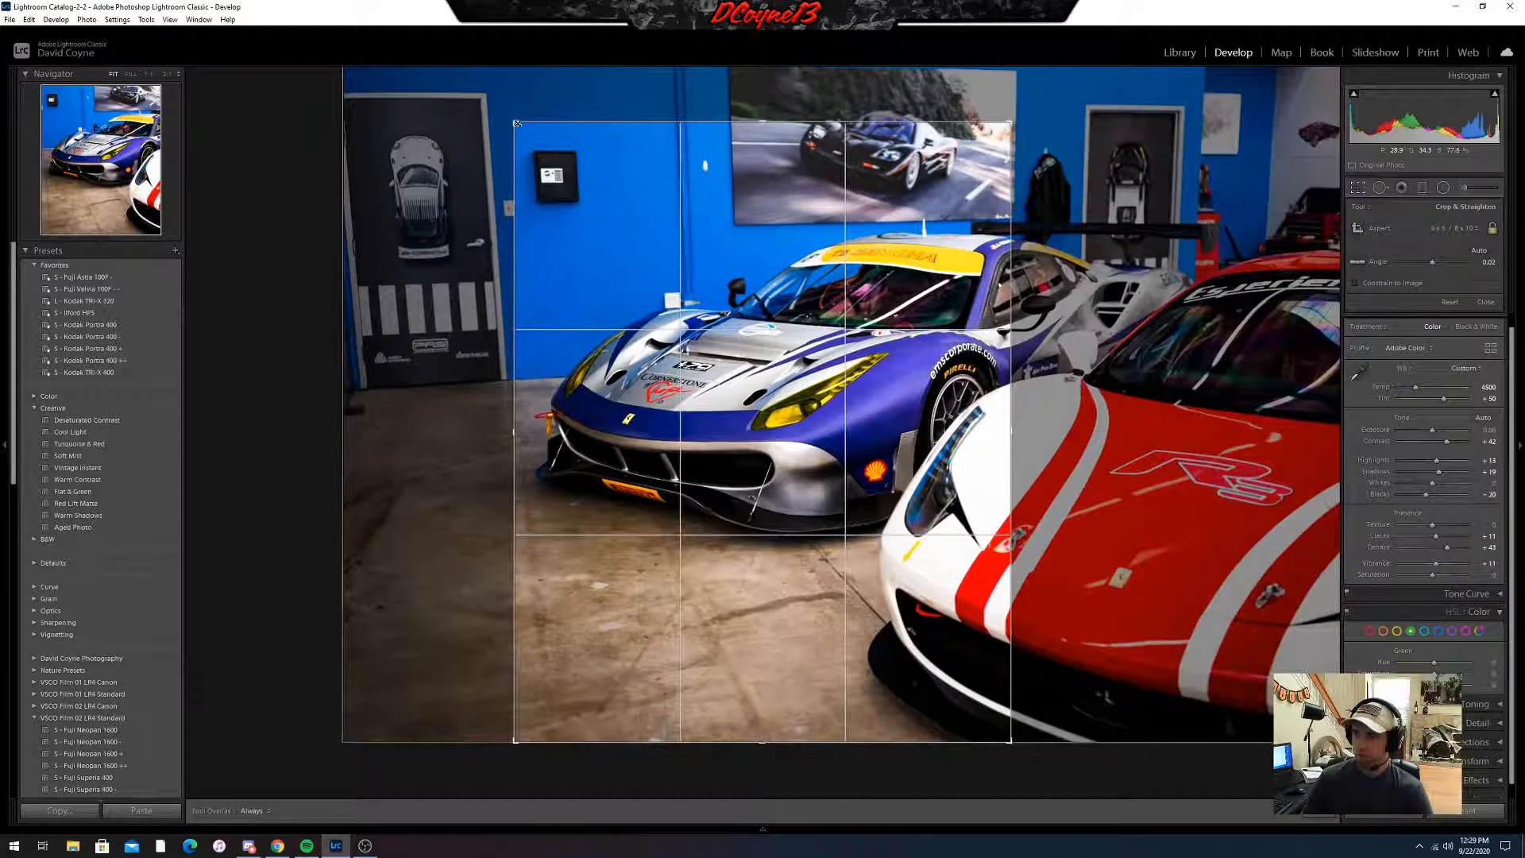
drag(1153, 328, 1160, 367)
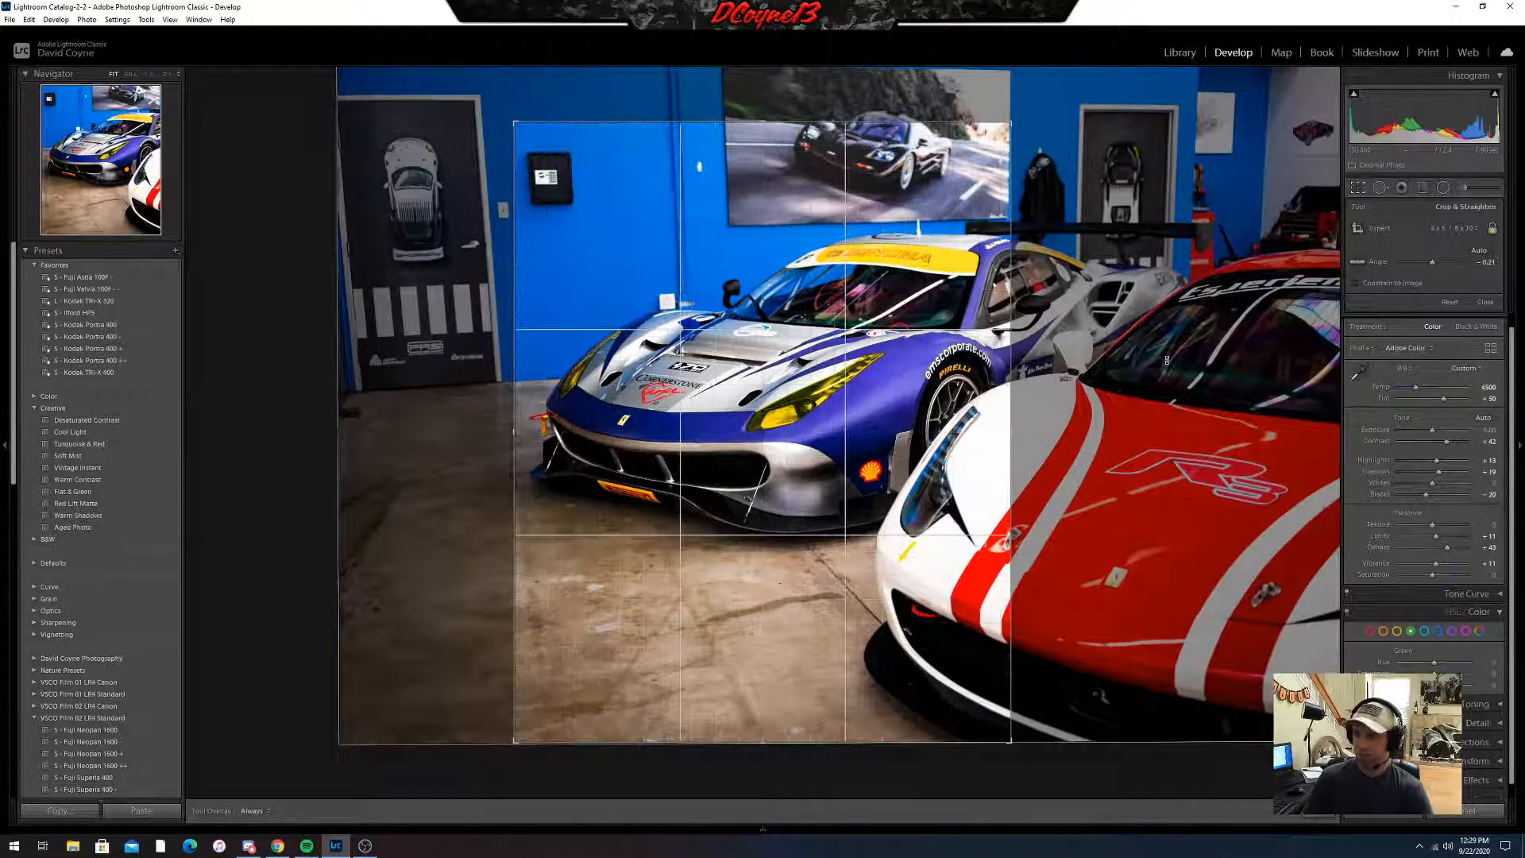
key(Return)
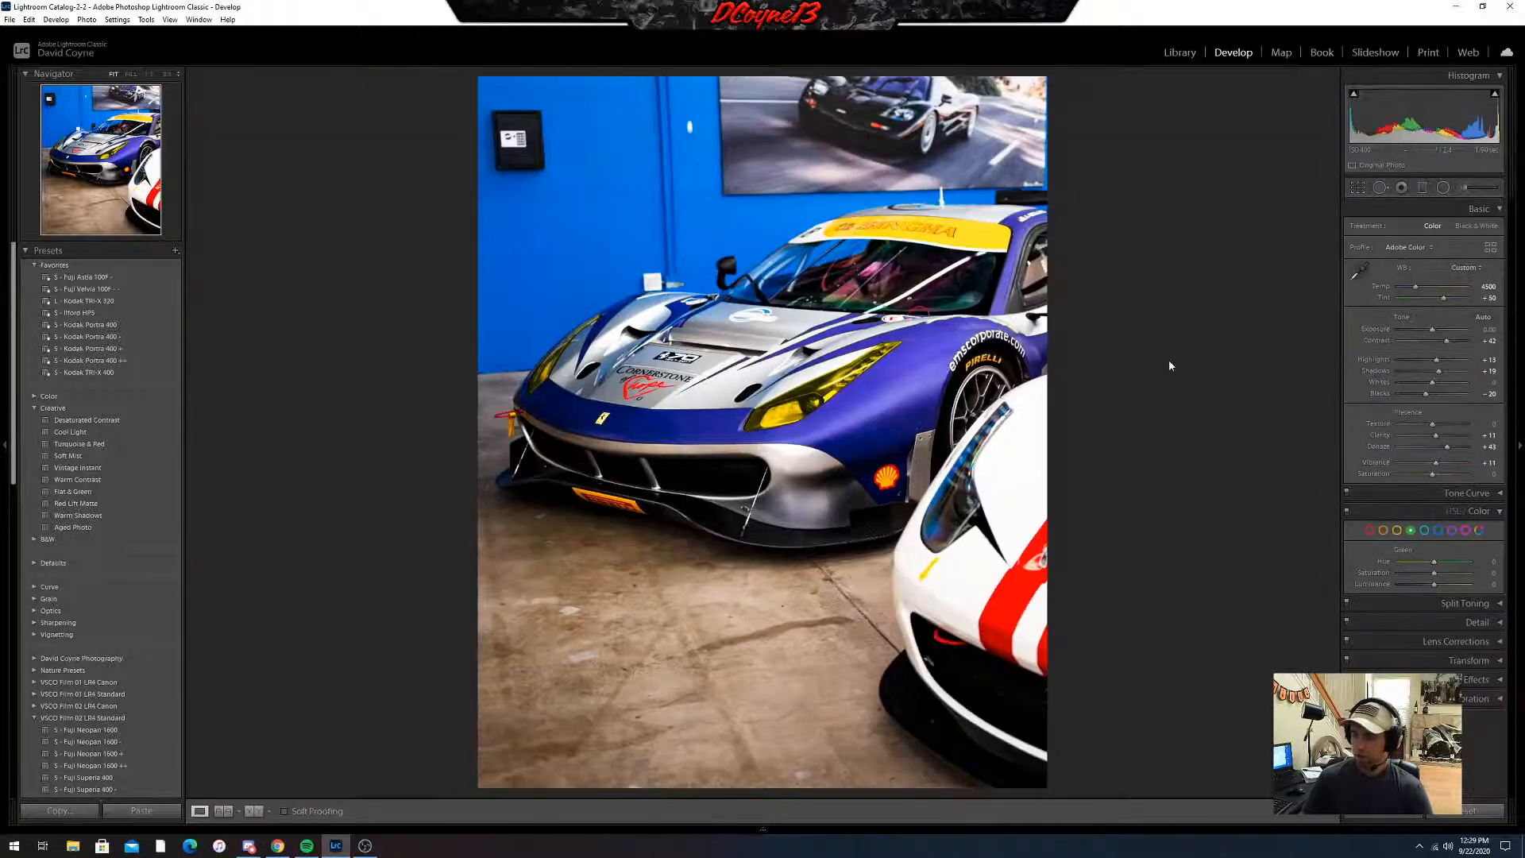
click(1357, 187)
drag(1239, 310, 1184, 349)
key(Return)
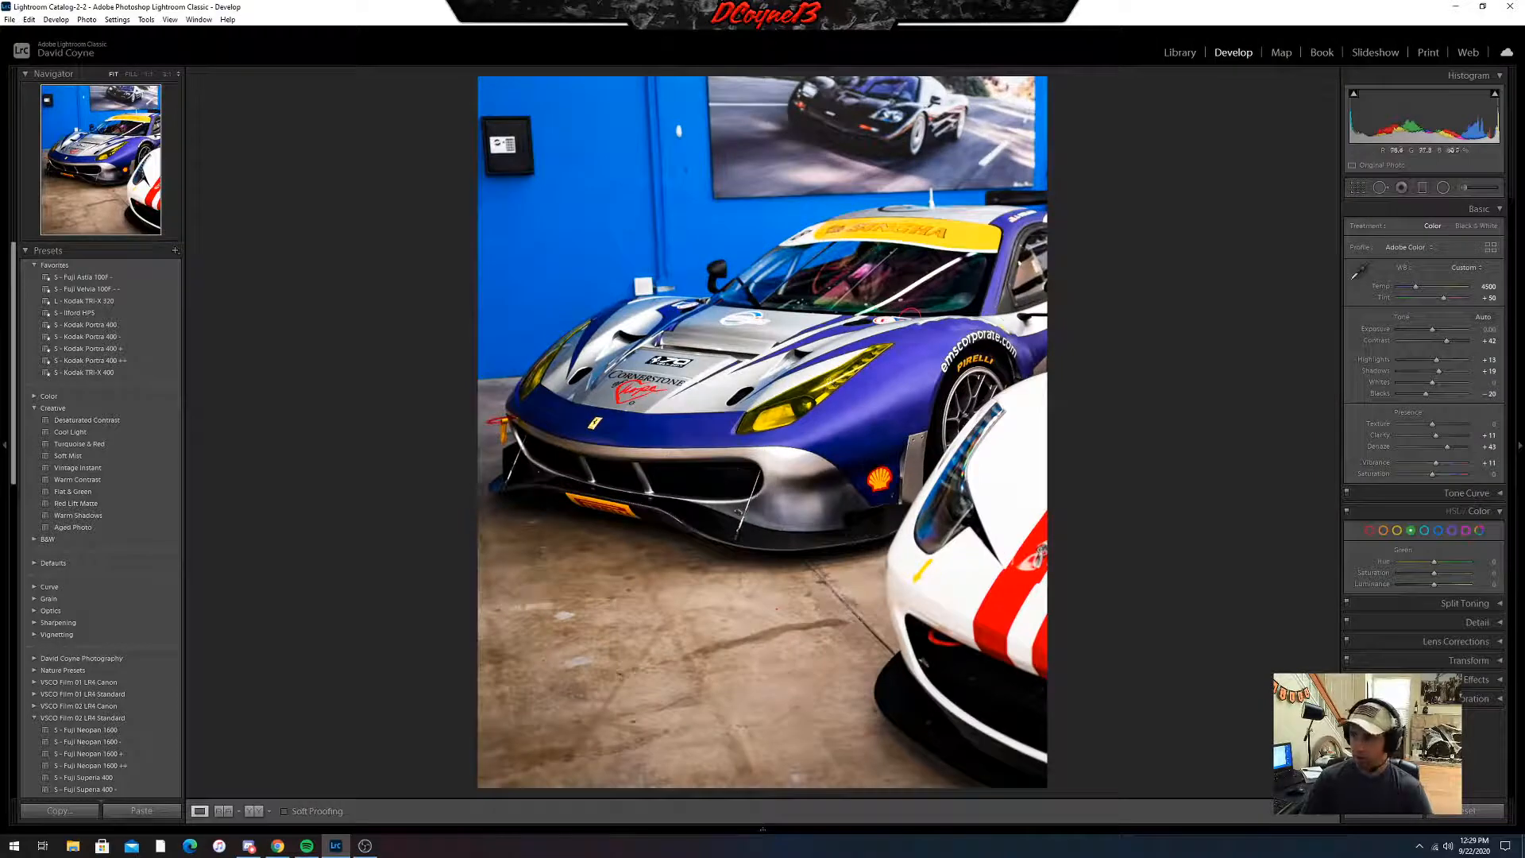
click(1356, 189)
drag(1228, 210, 1226, 219)
key(Return)
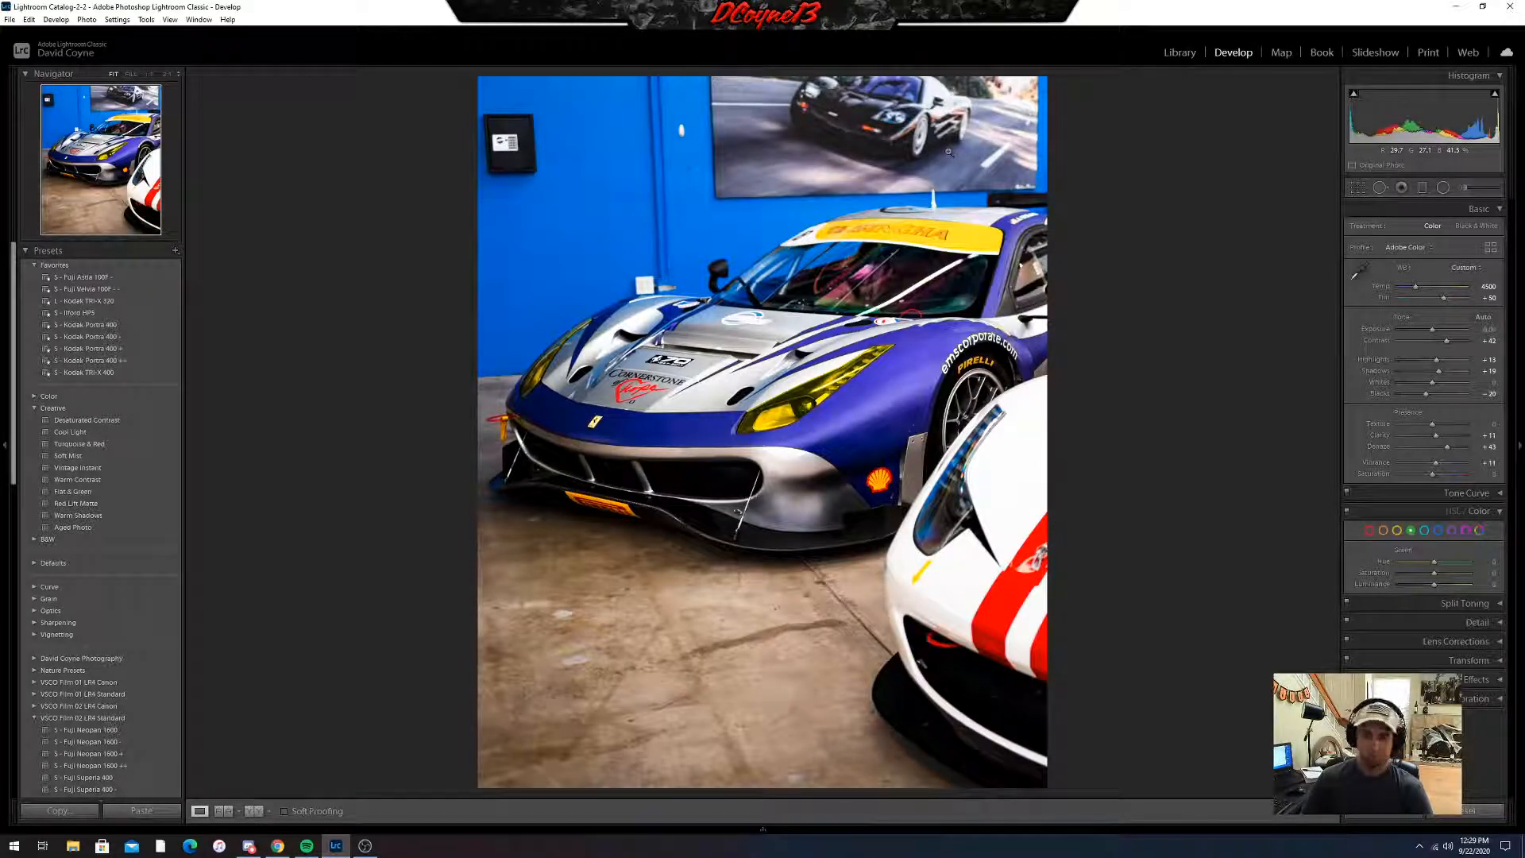
- Compare the garage photo side by side with its original and lower vibrance to -4
click(1180, 54)
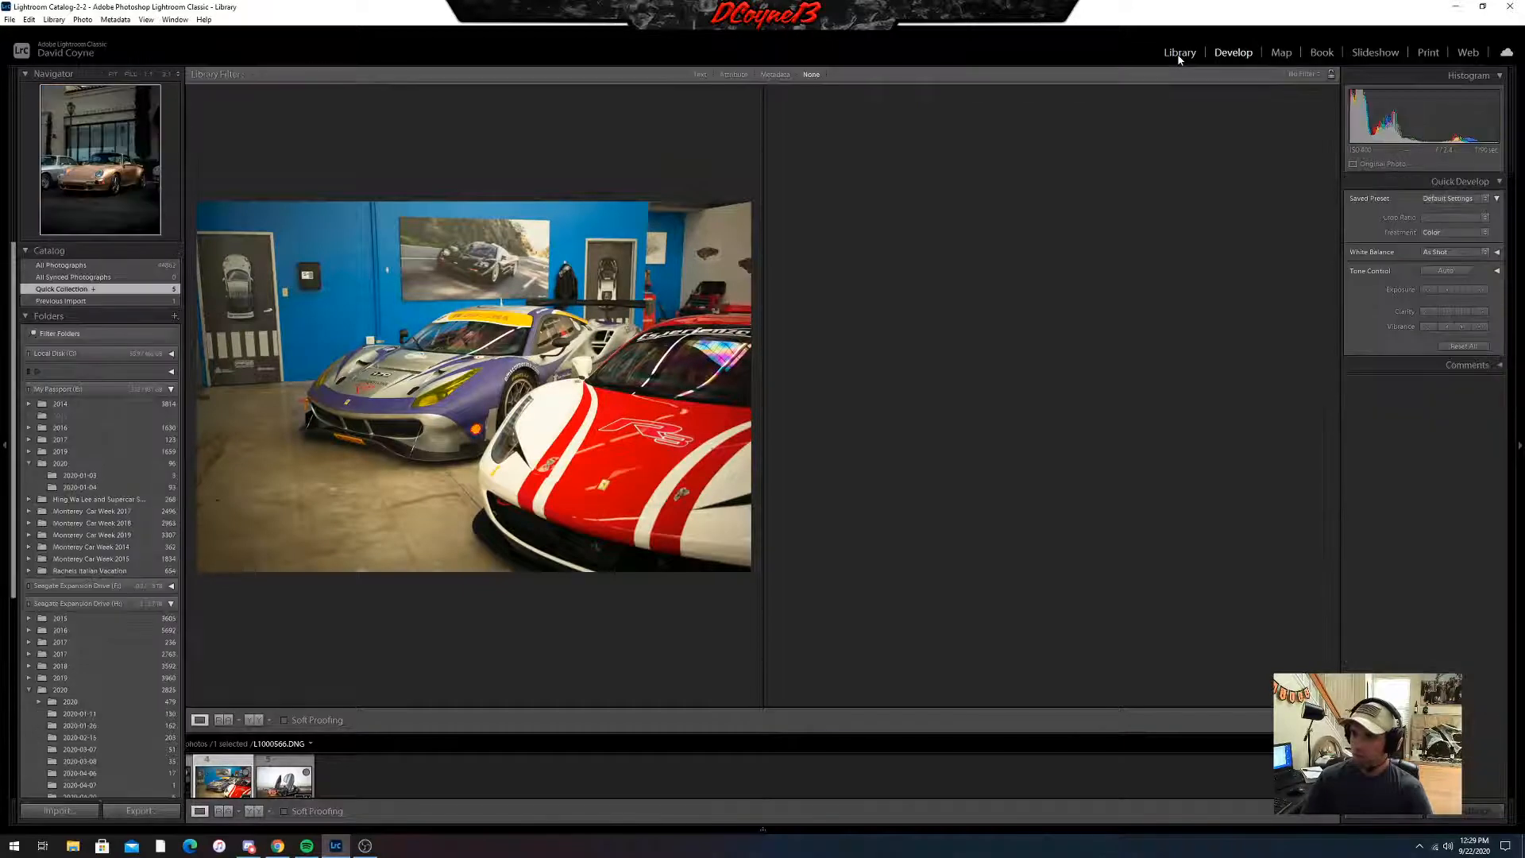
key(d)
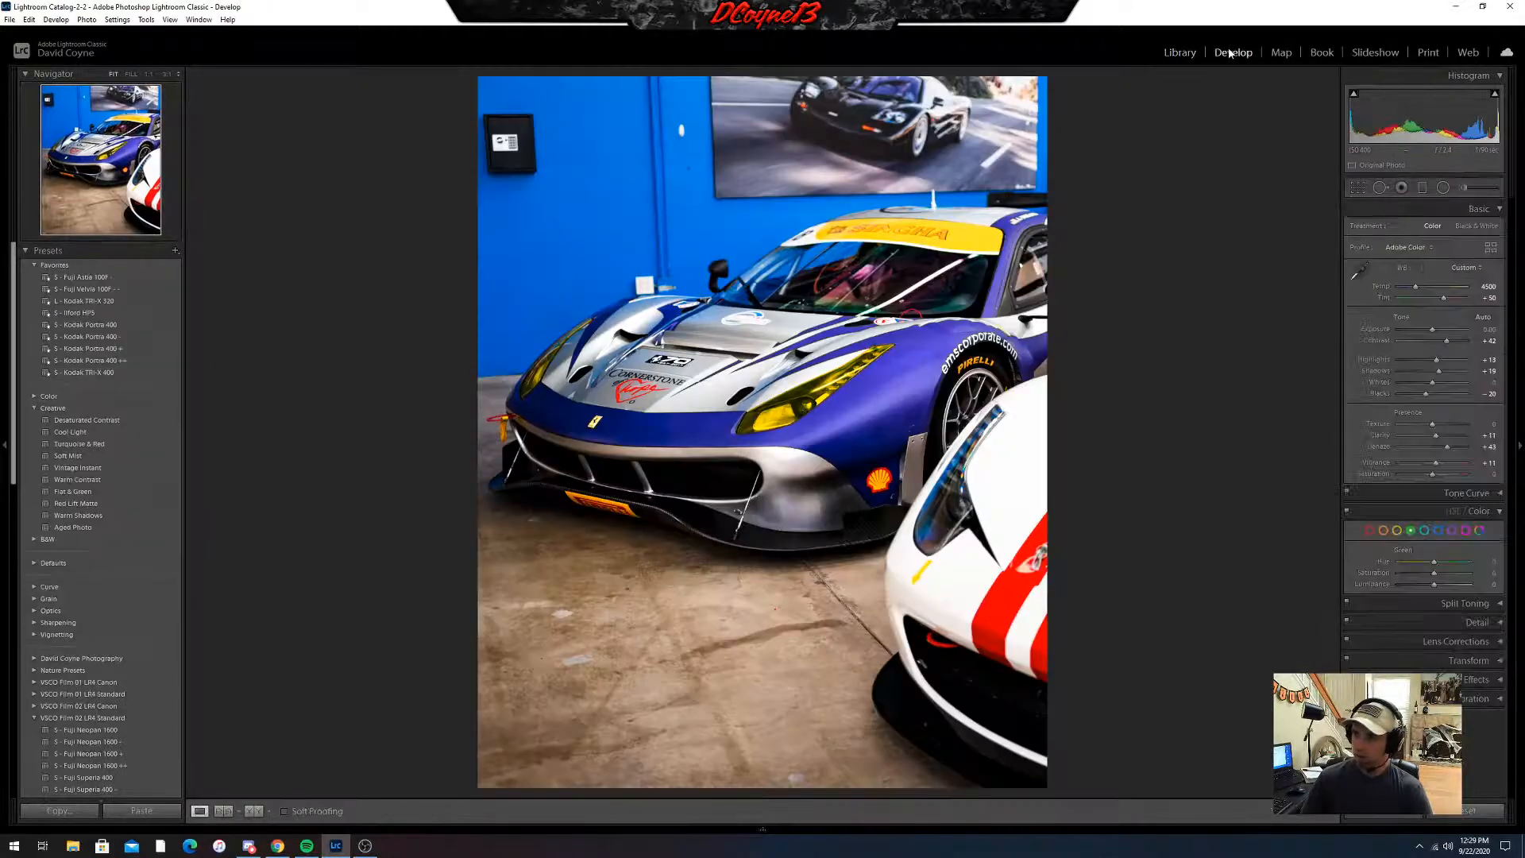
click(253, 811)
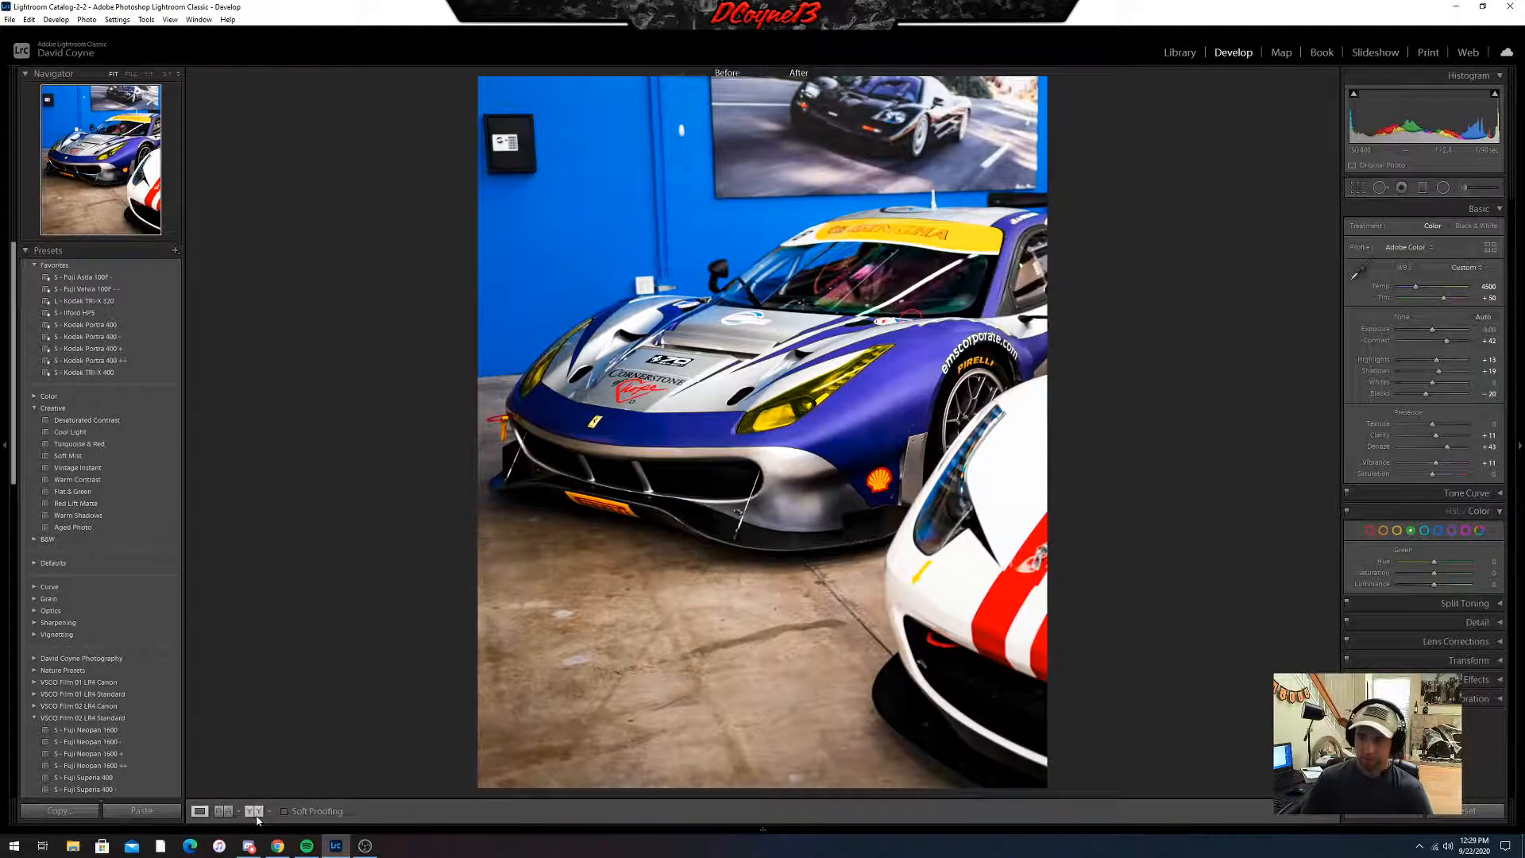
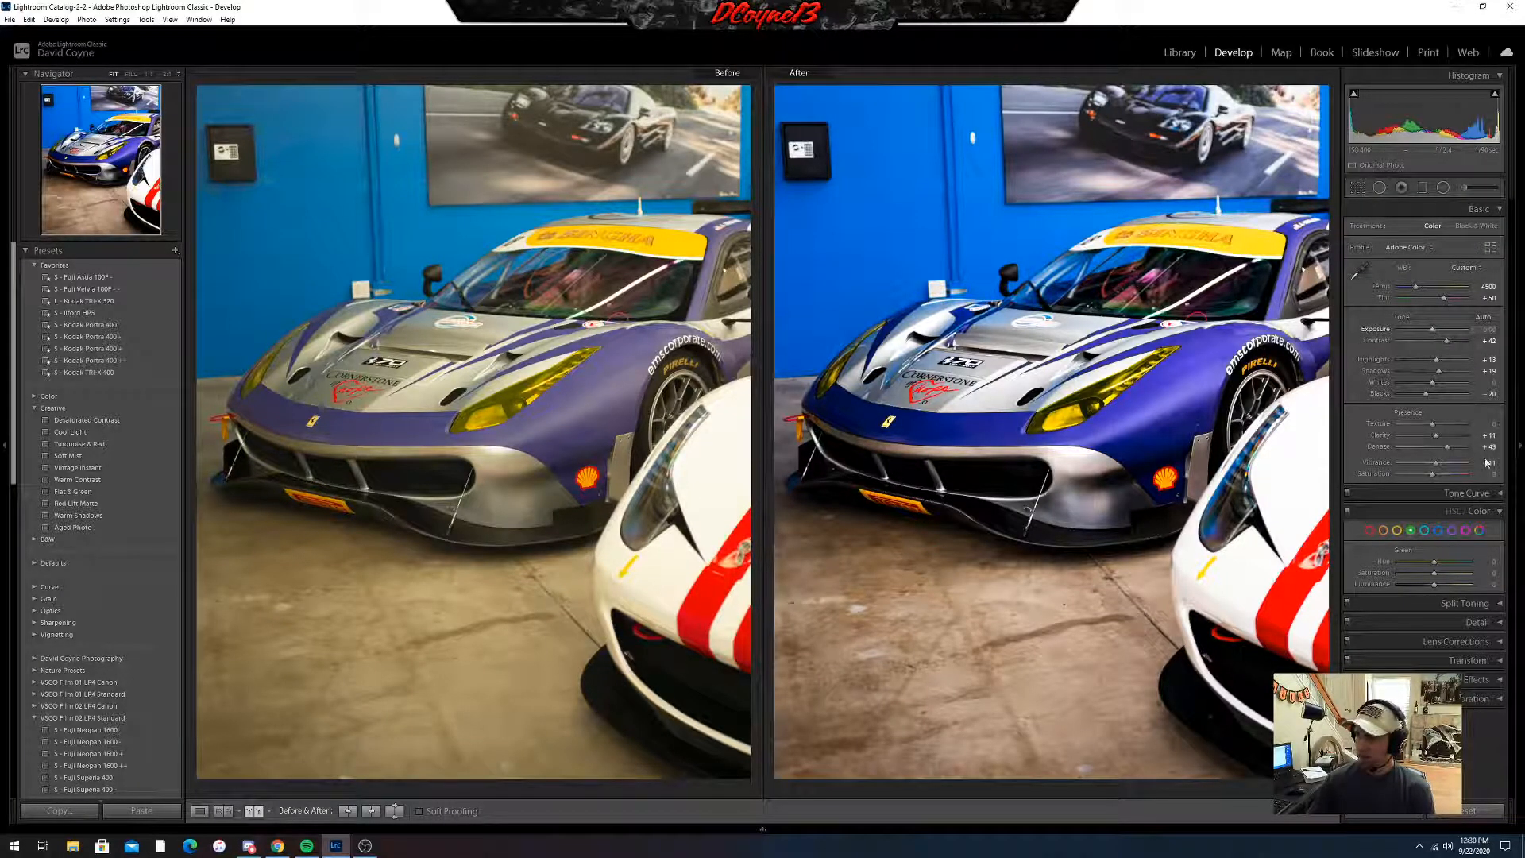
drag(1376, 462, 1362, 463)
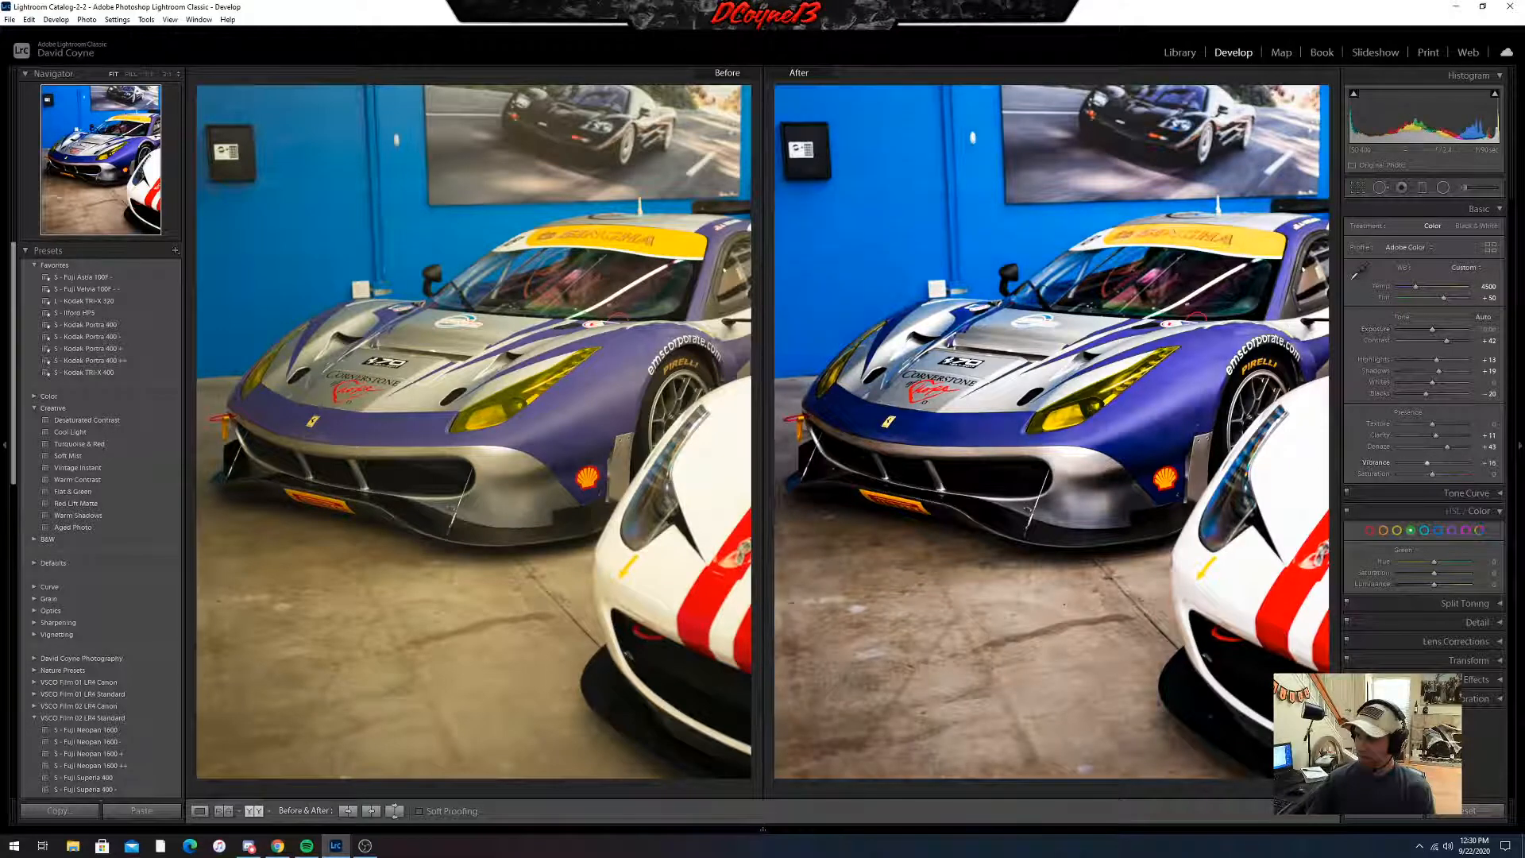
drag(1487, 462, 1490, 462)
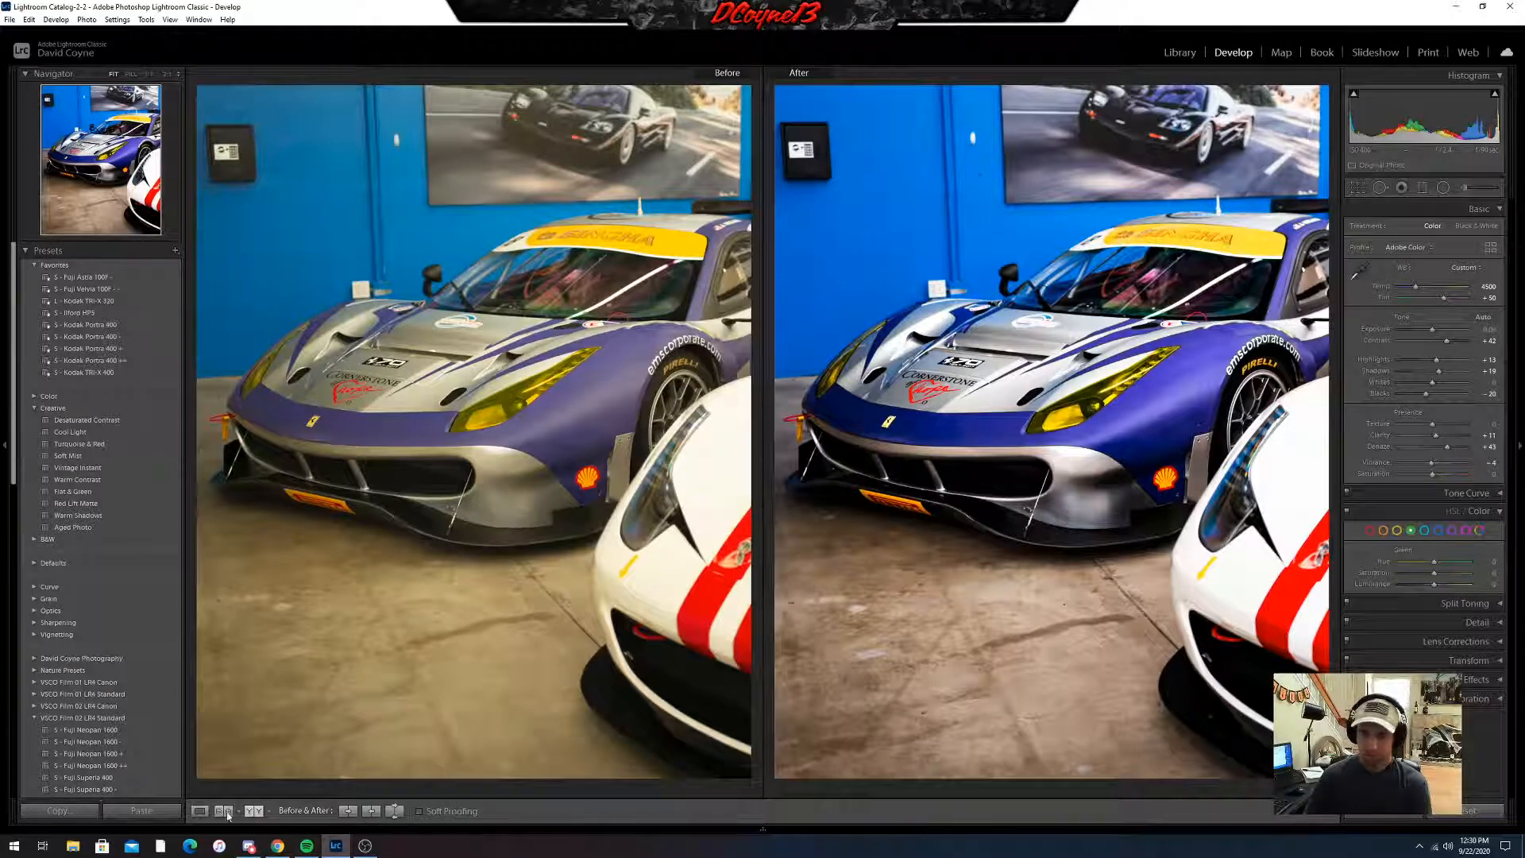
click(200, 811)
- Open the red street car photo and set its crop aspect ratio to 4 x 5 / 8 x 10
click(763, 829)
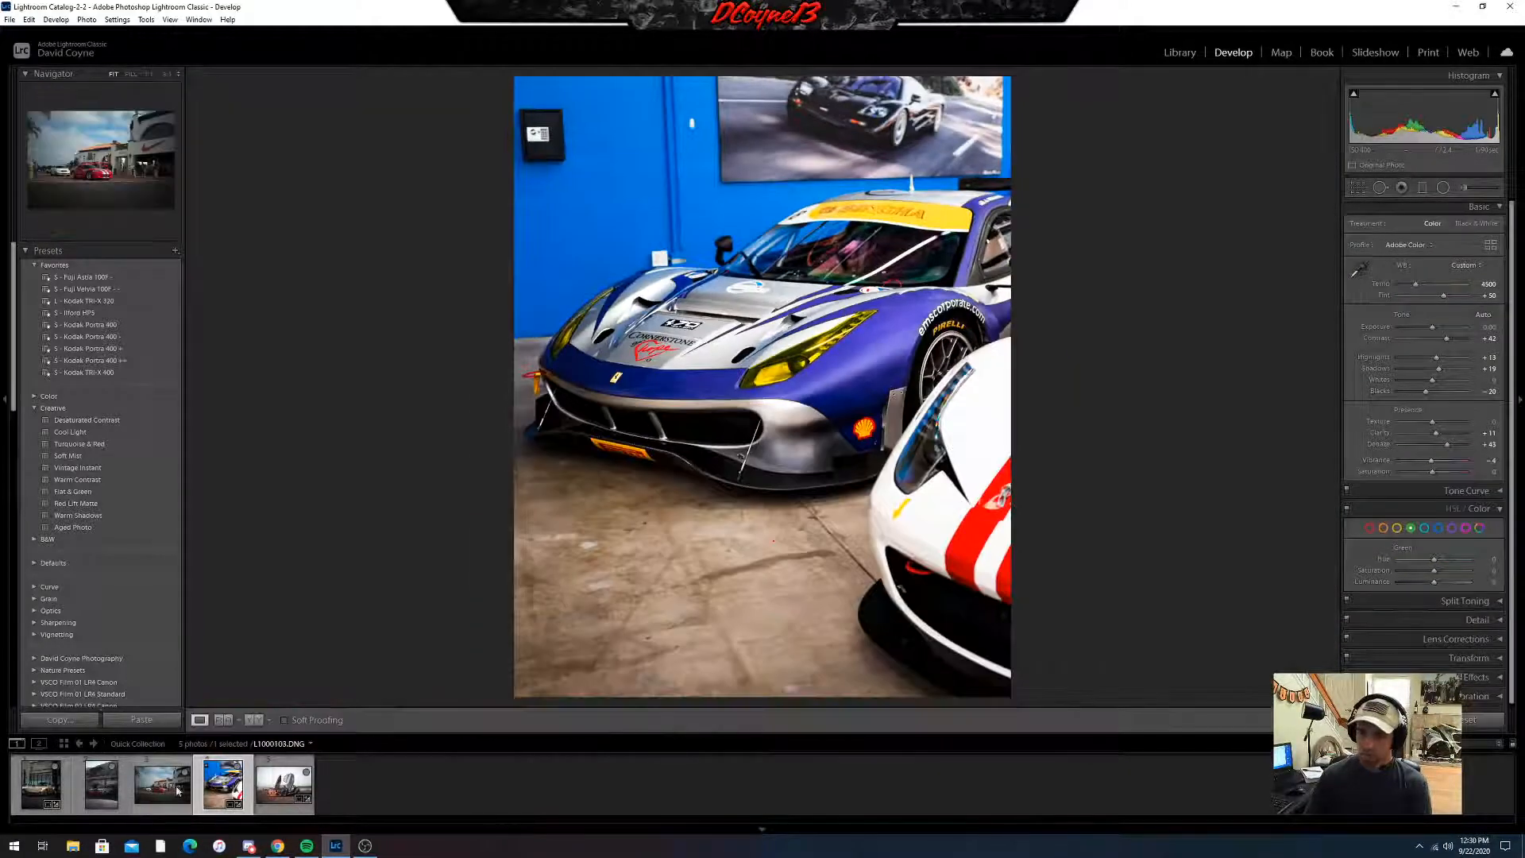
click(178, 790)
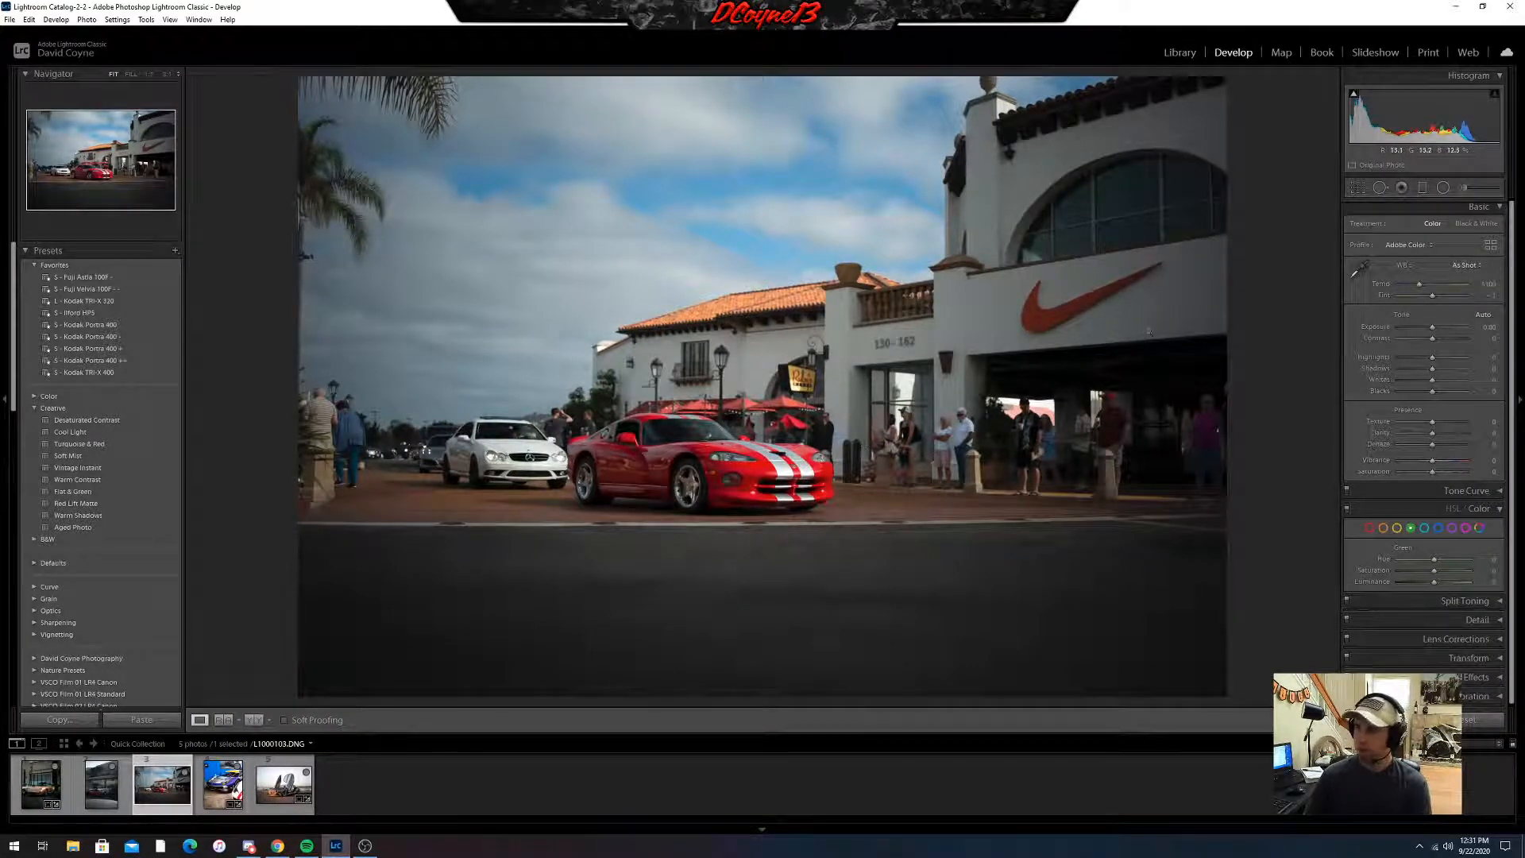
click(1358, 189)
click(1451, 231)
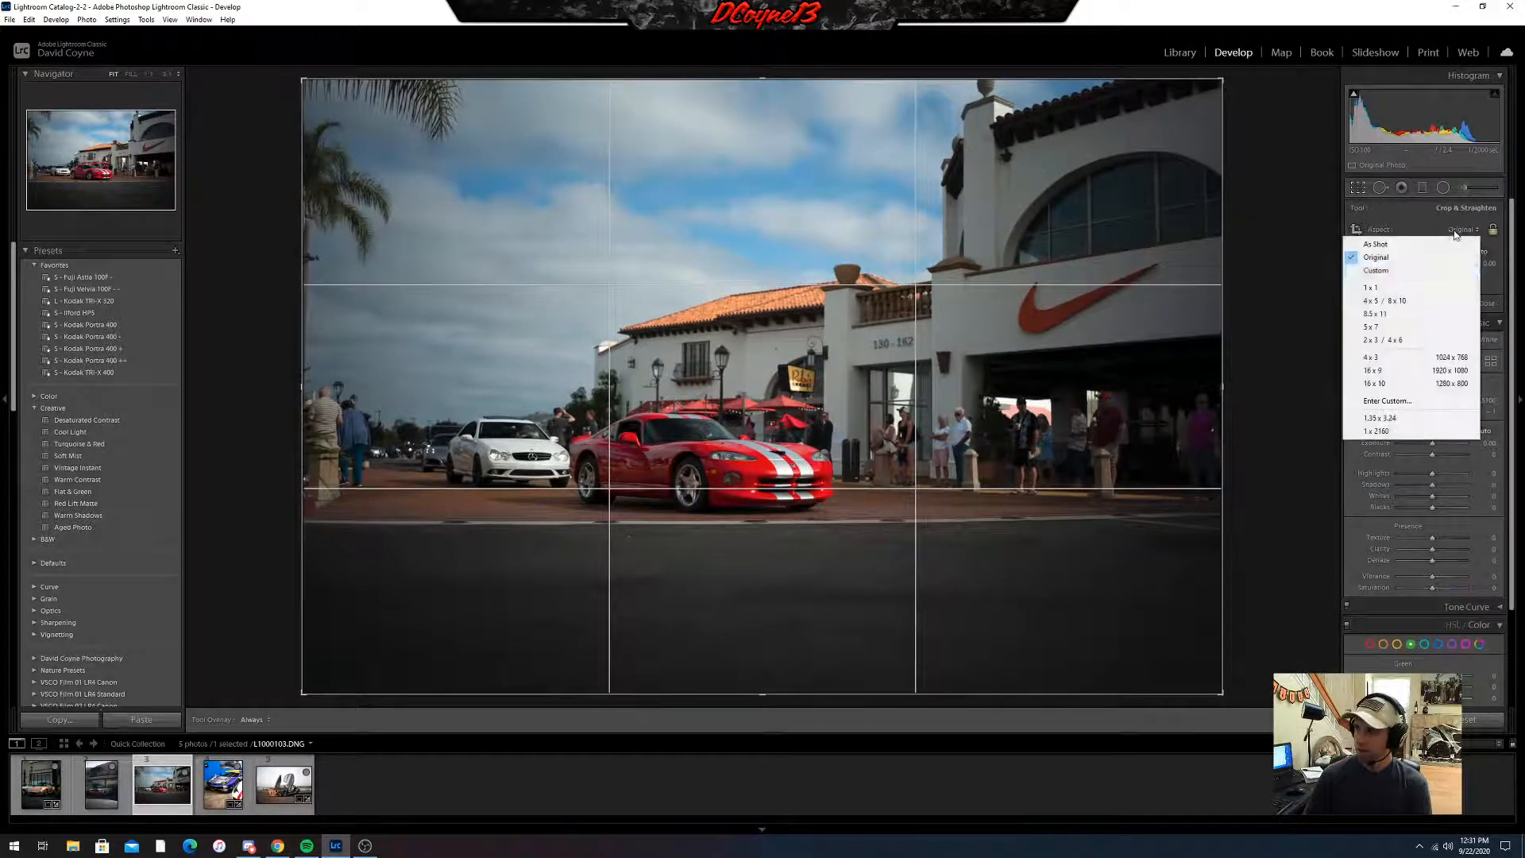
click(1442, 295)
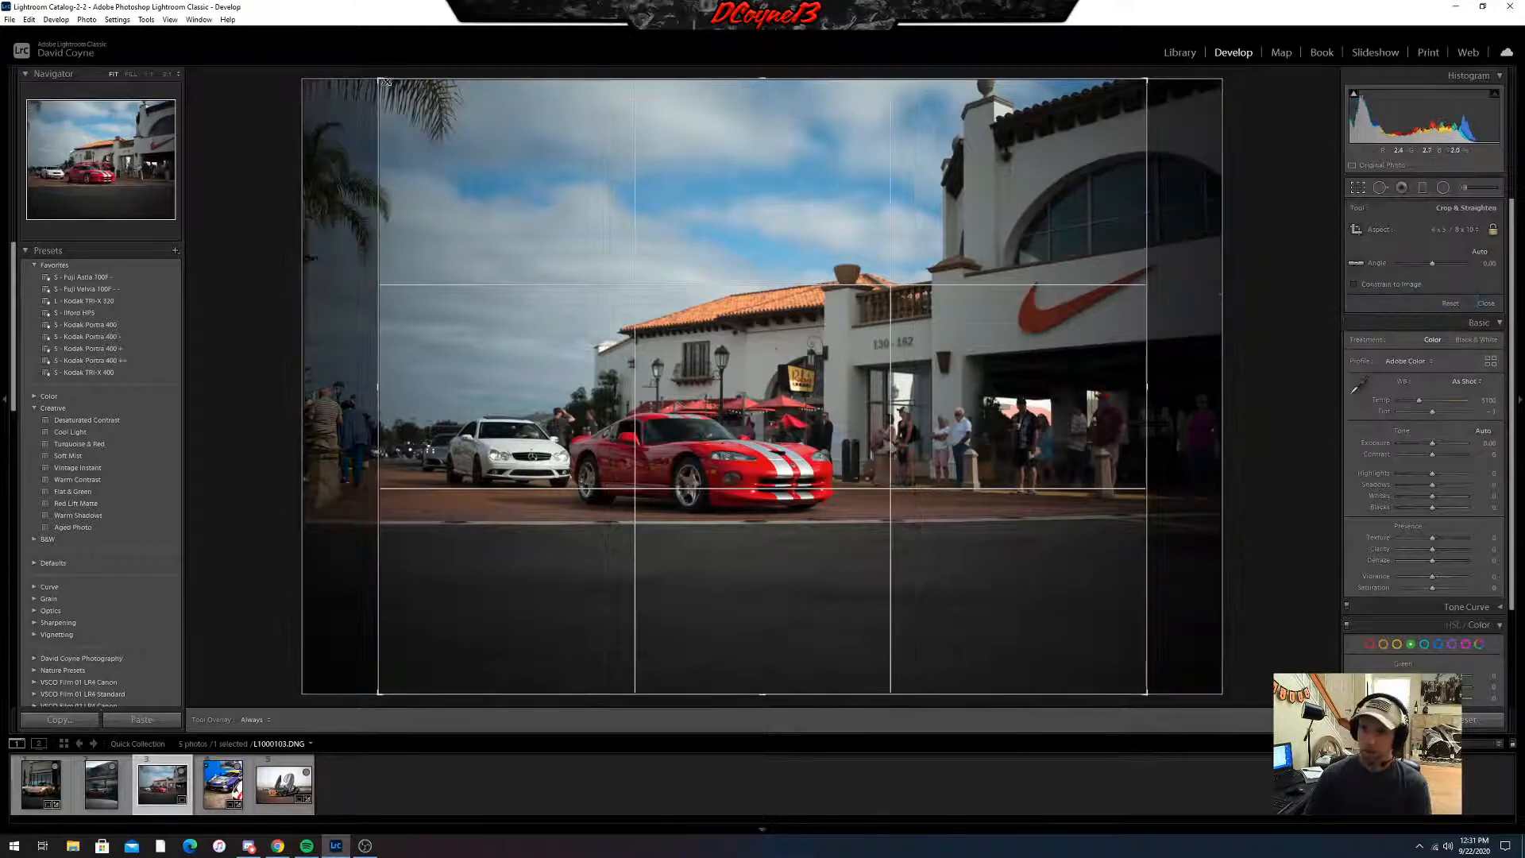
- Reshape the crop into a vertical frame around the red car, keeping sky above and road below, and apply it
drag(381, 81, 454, 82)
drag(492, 86, 526, 125)
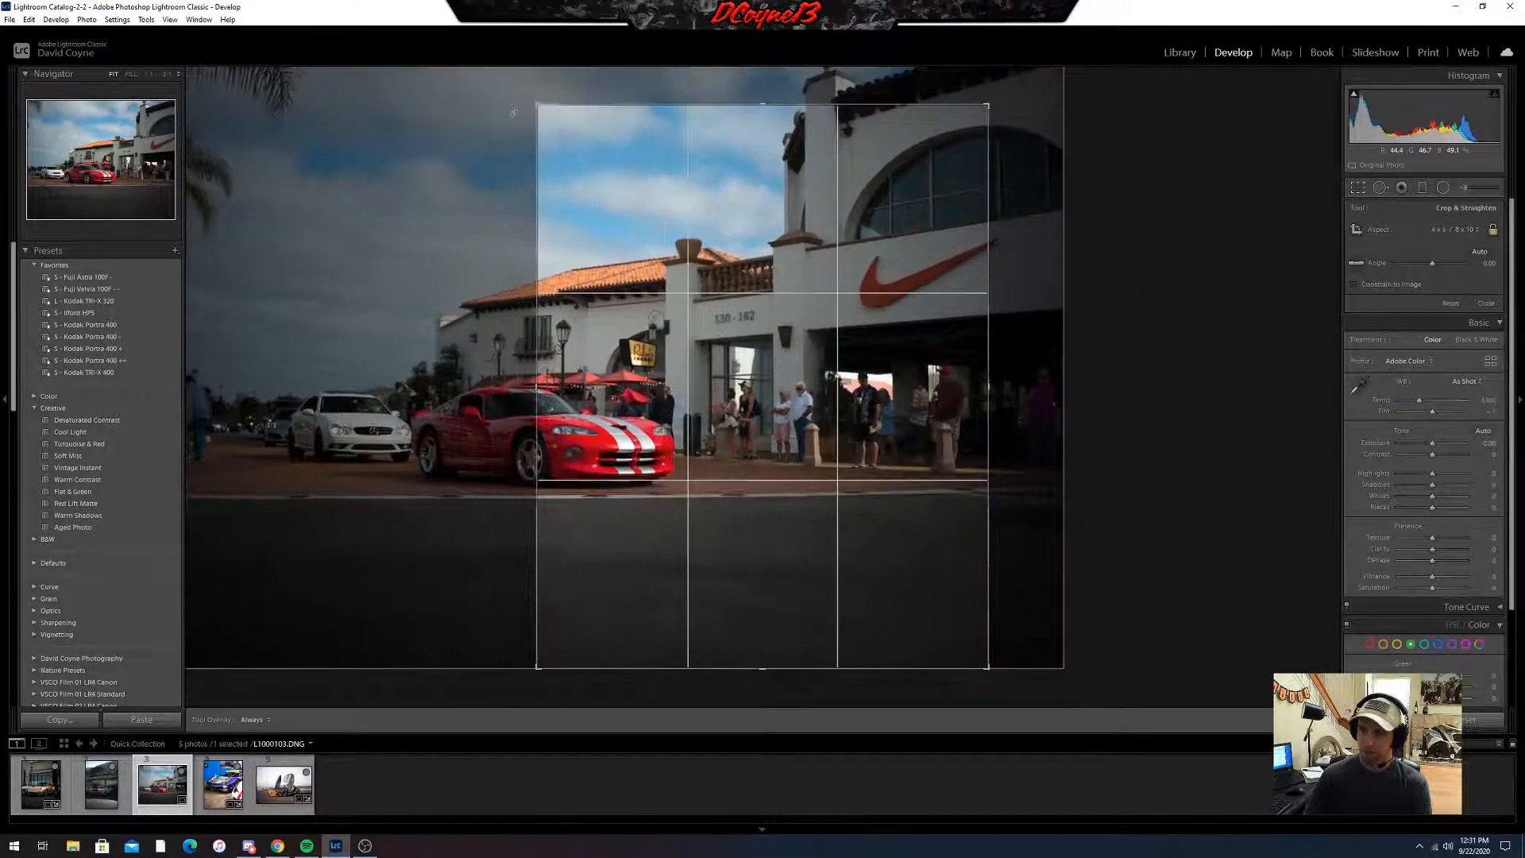
drag(678, 362, 862, 355)
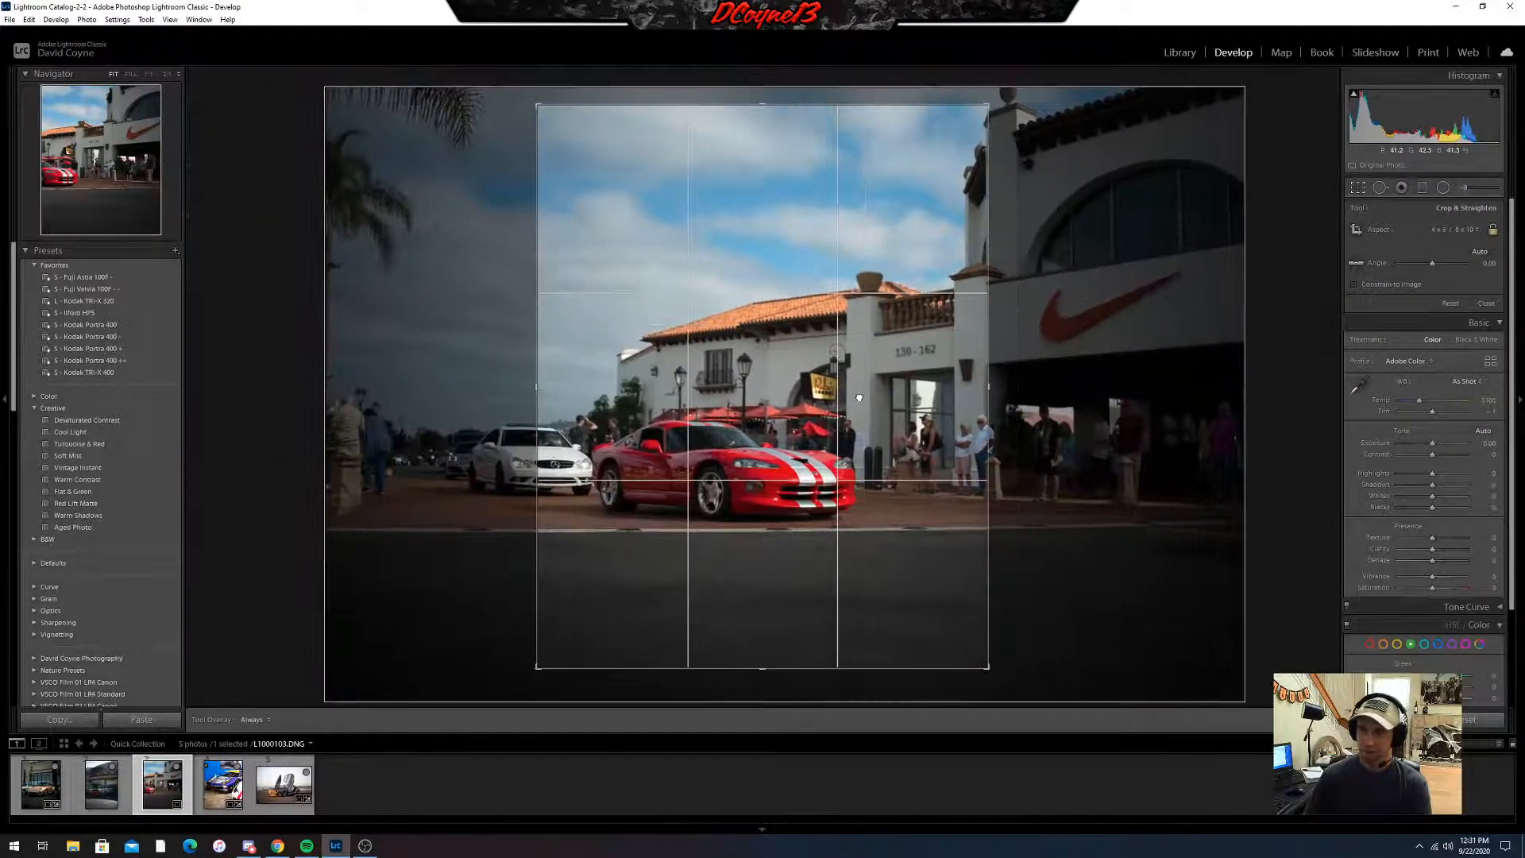
drag(541, 109, 568, 144)
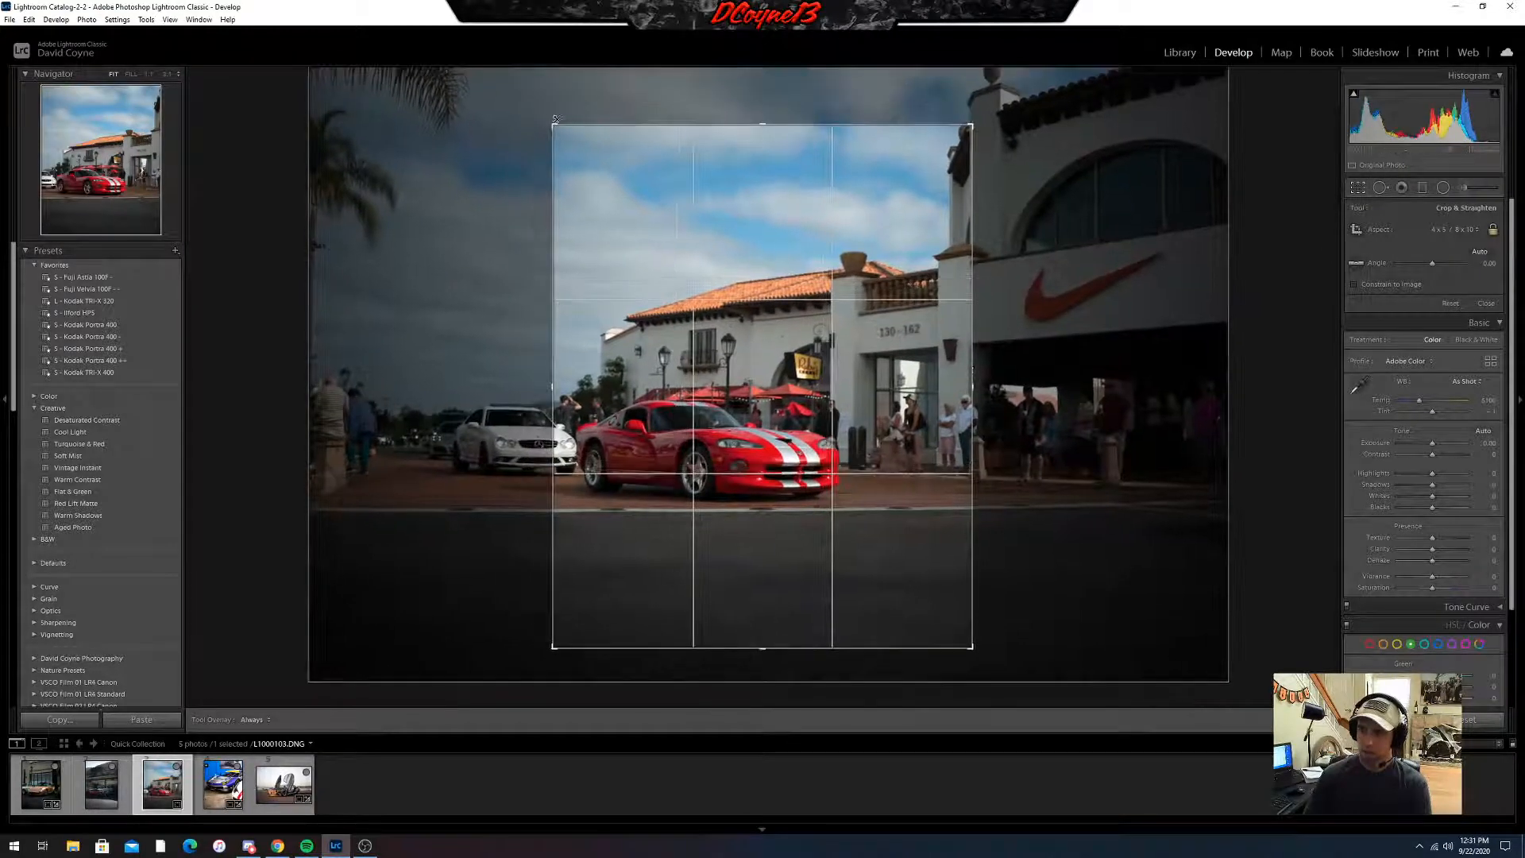
drag(682, 203, 700, 223)
drag(970, 126, 988, 105)
drag(795, 286, 796, 259)
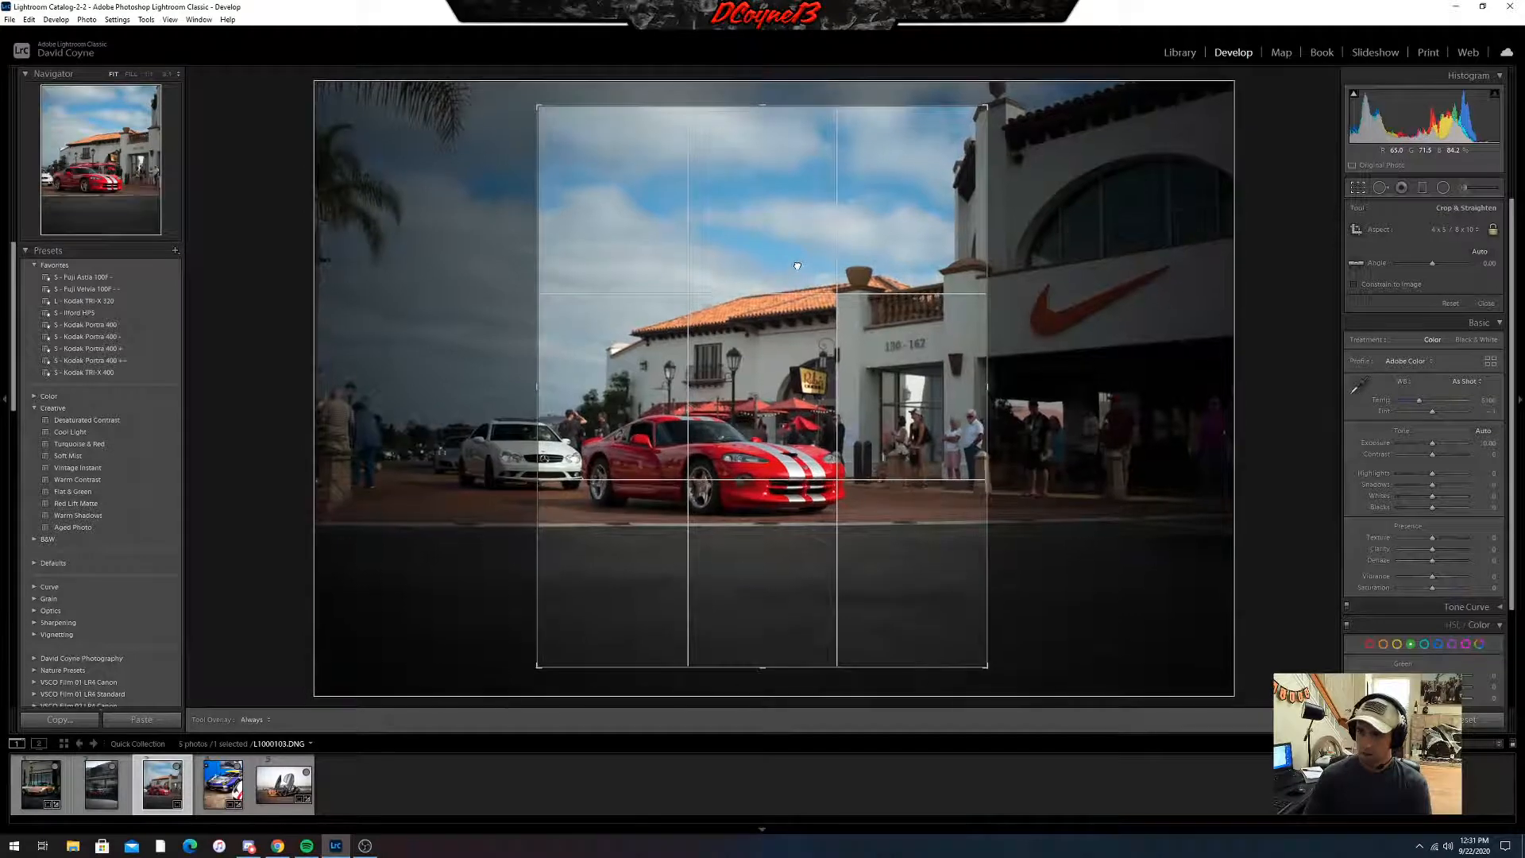
key(Return)
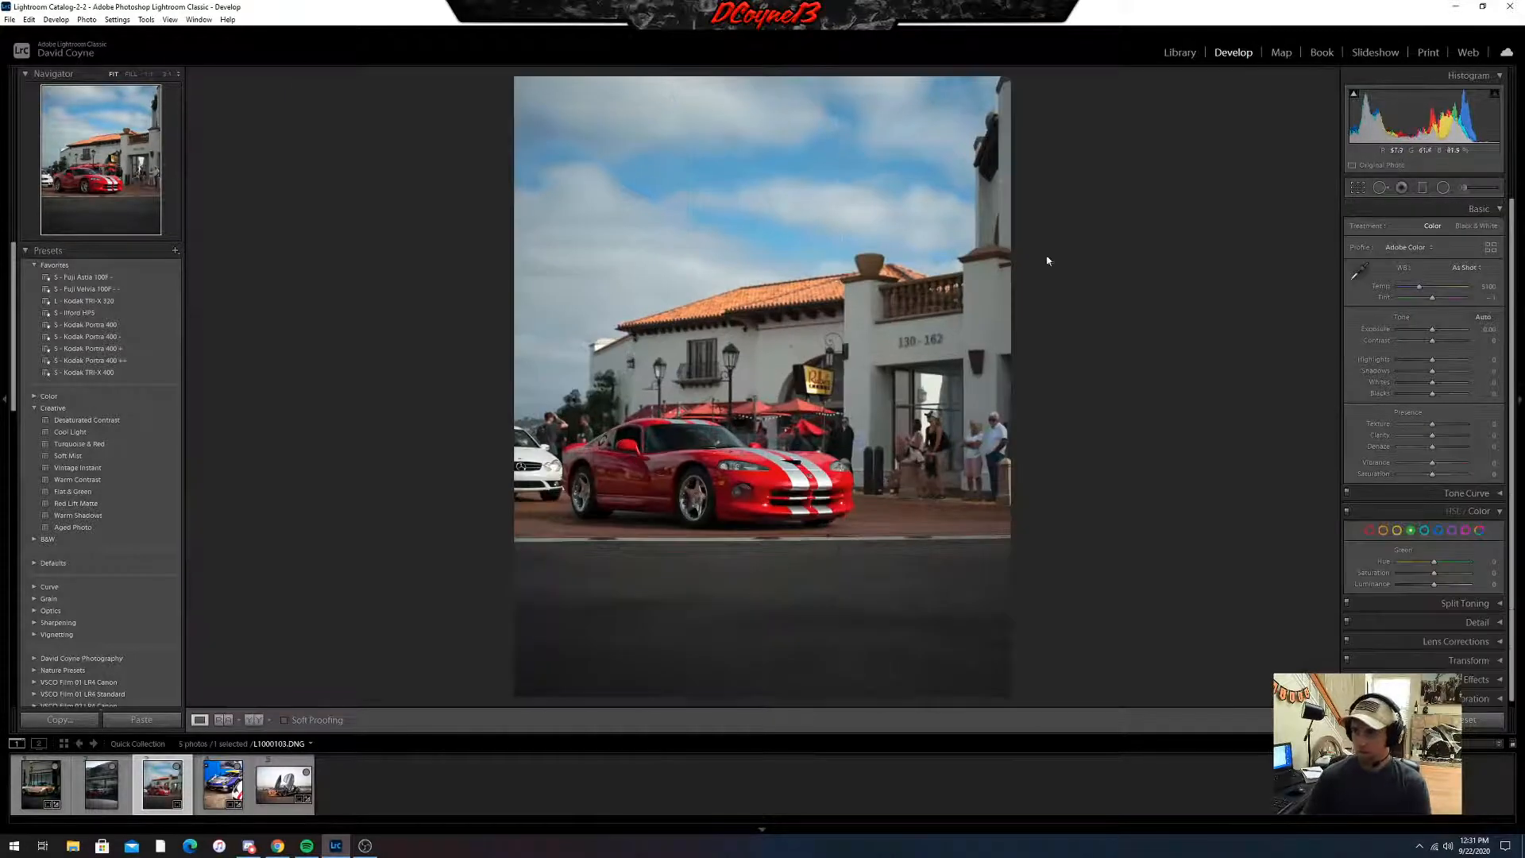
- Straighten the cropped red car photo with a slight rotation so the street looks level, and check the framing
key(r)
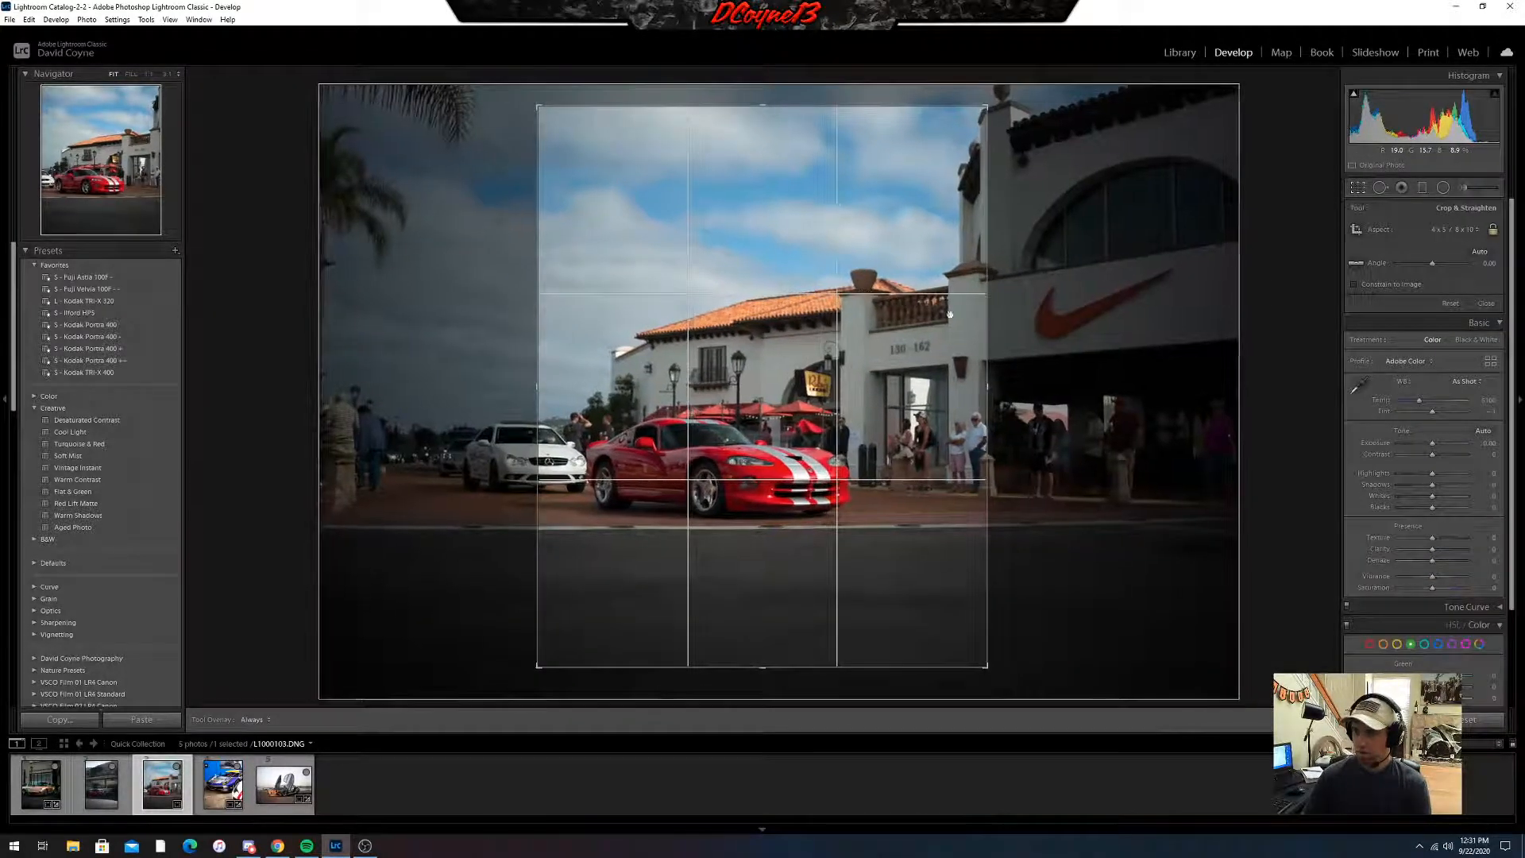
drag(1120, 321, 1122, 337)
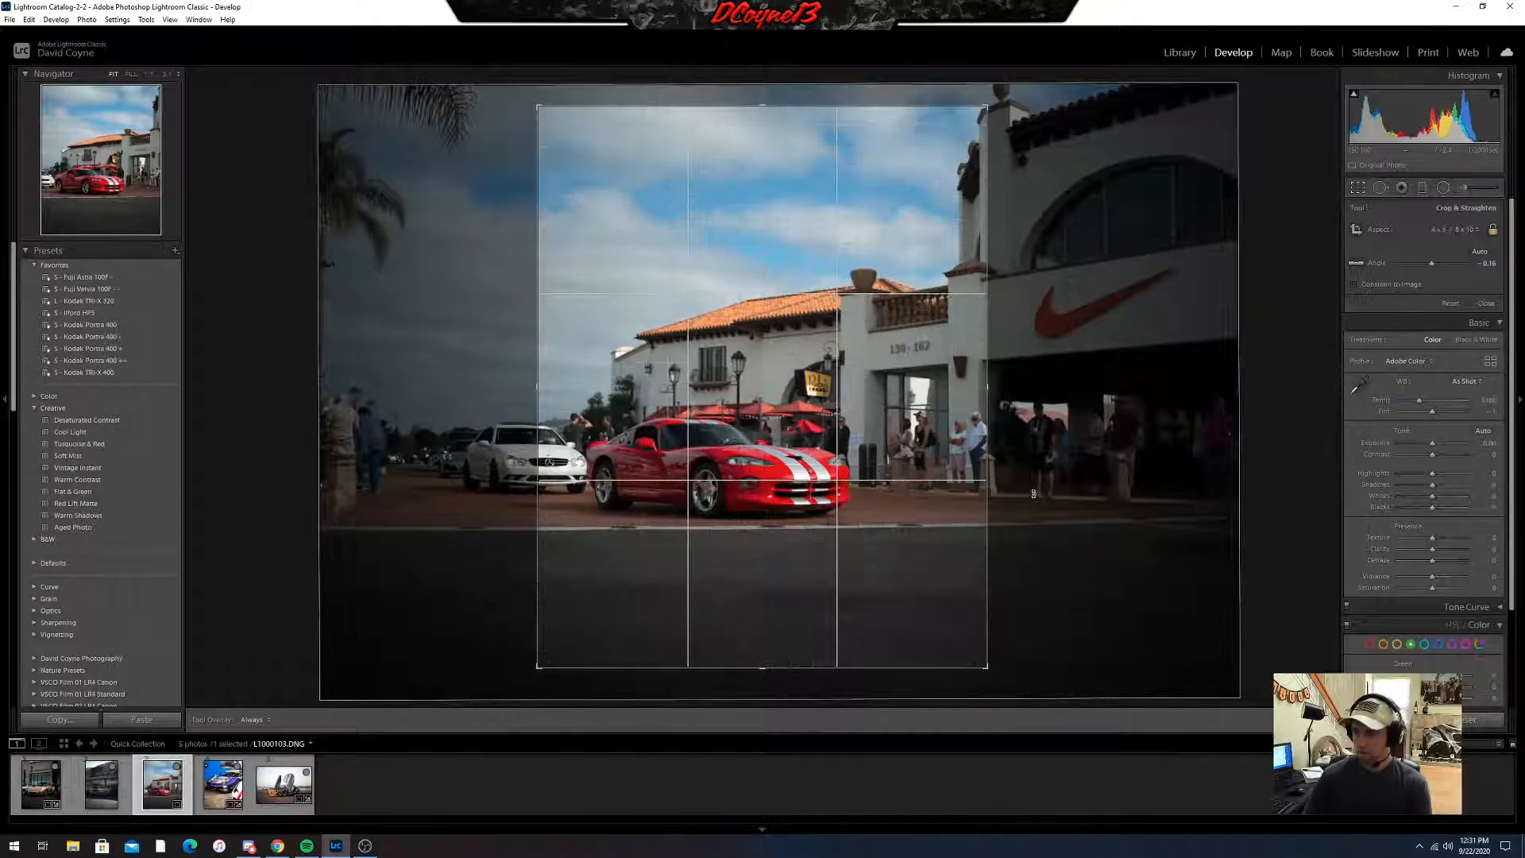
key(Return)
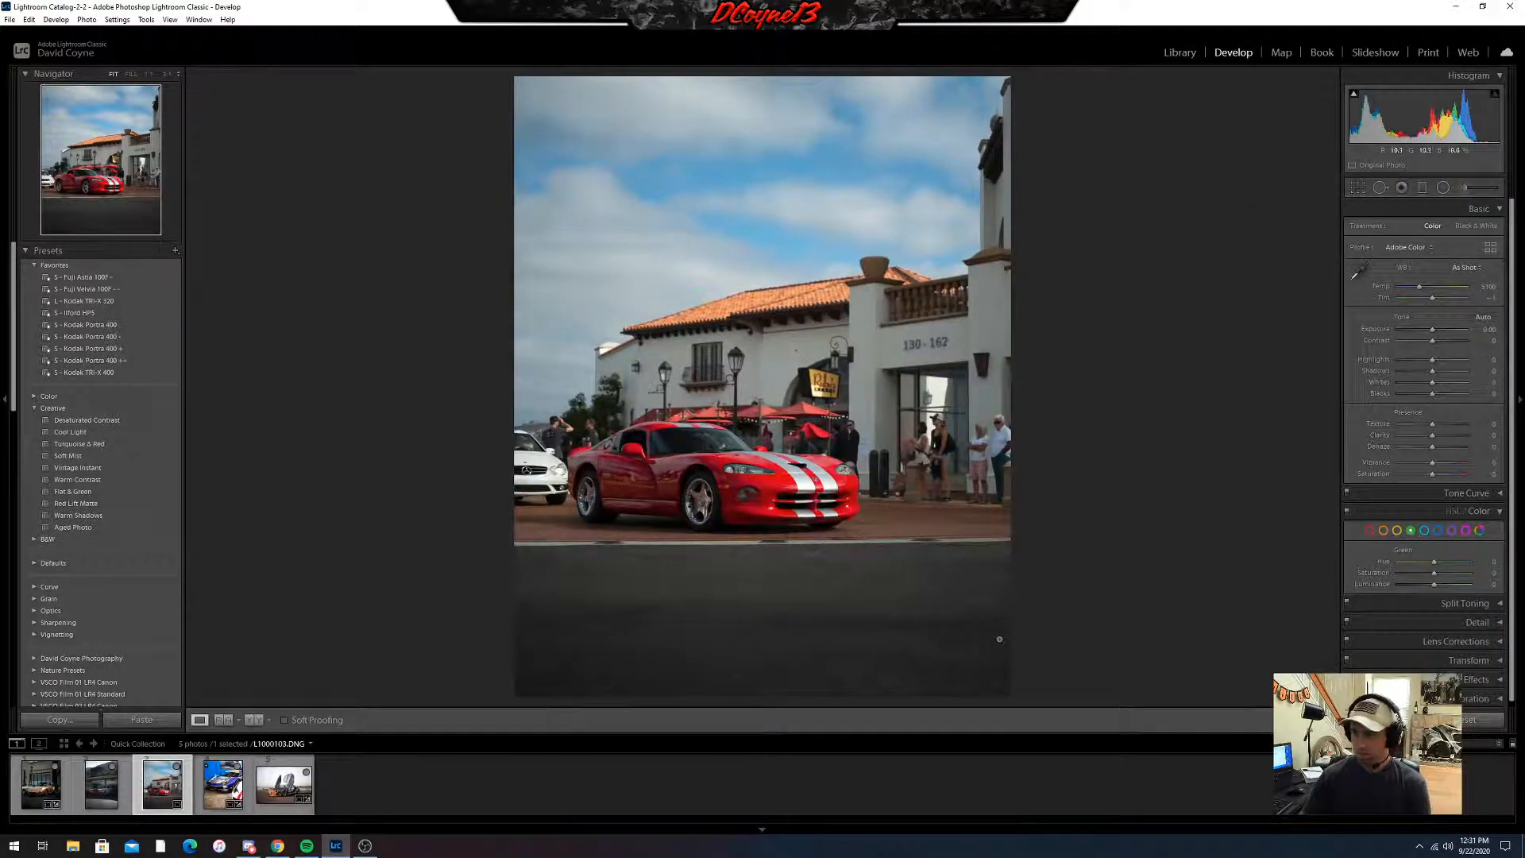
key(r)
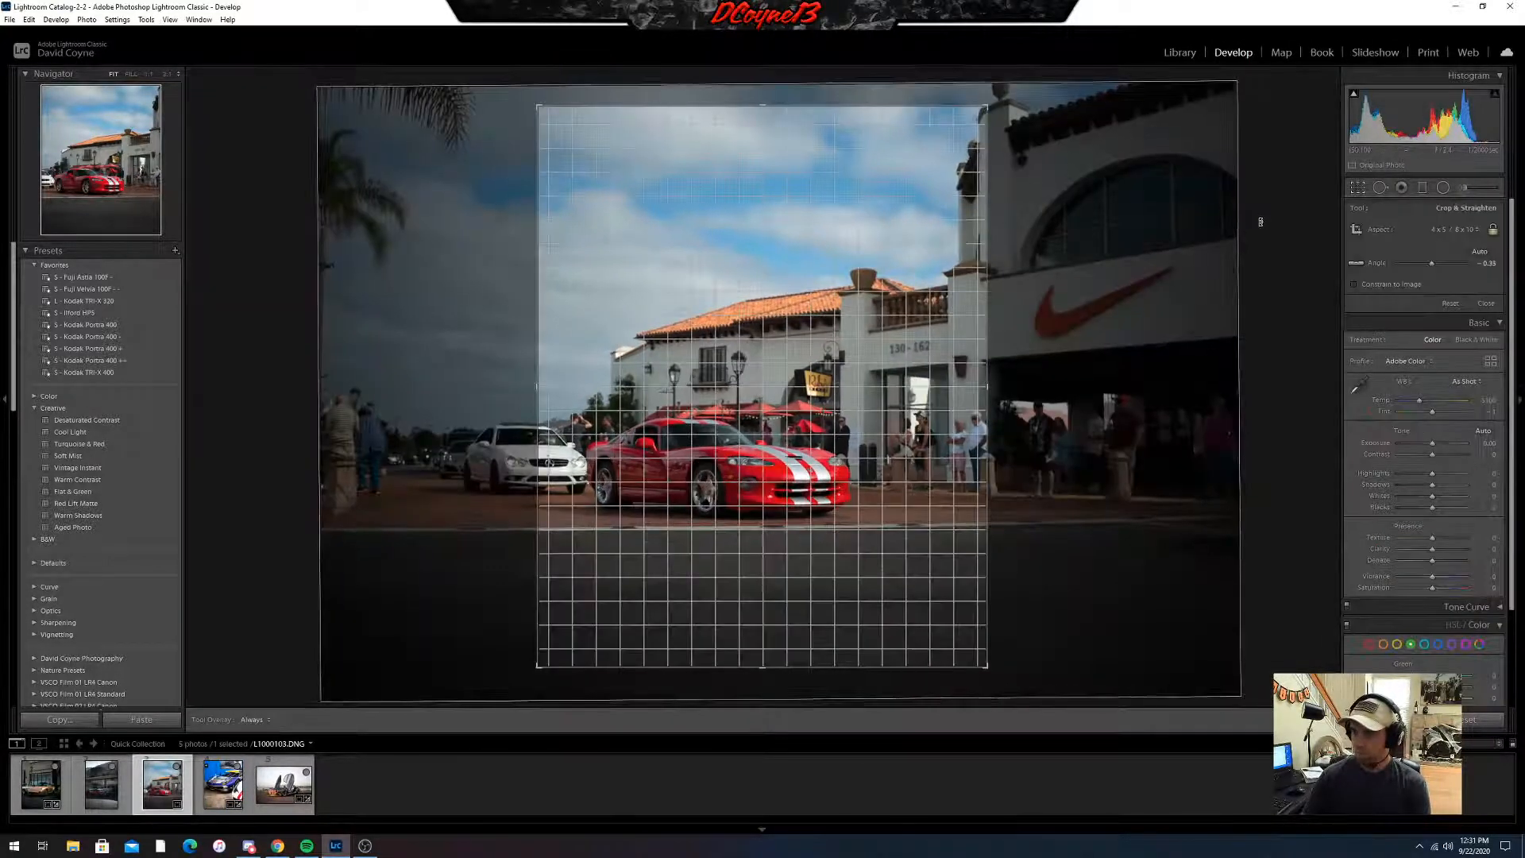
key(Return)
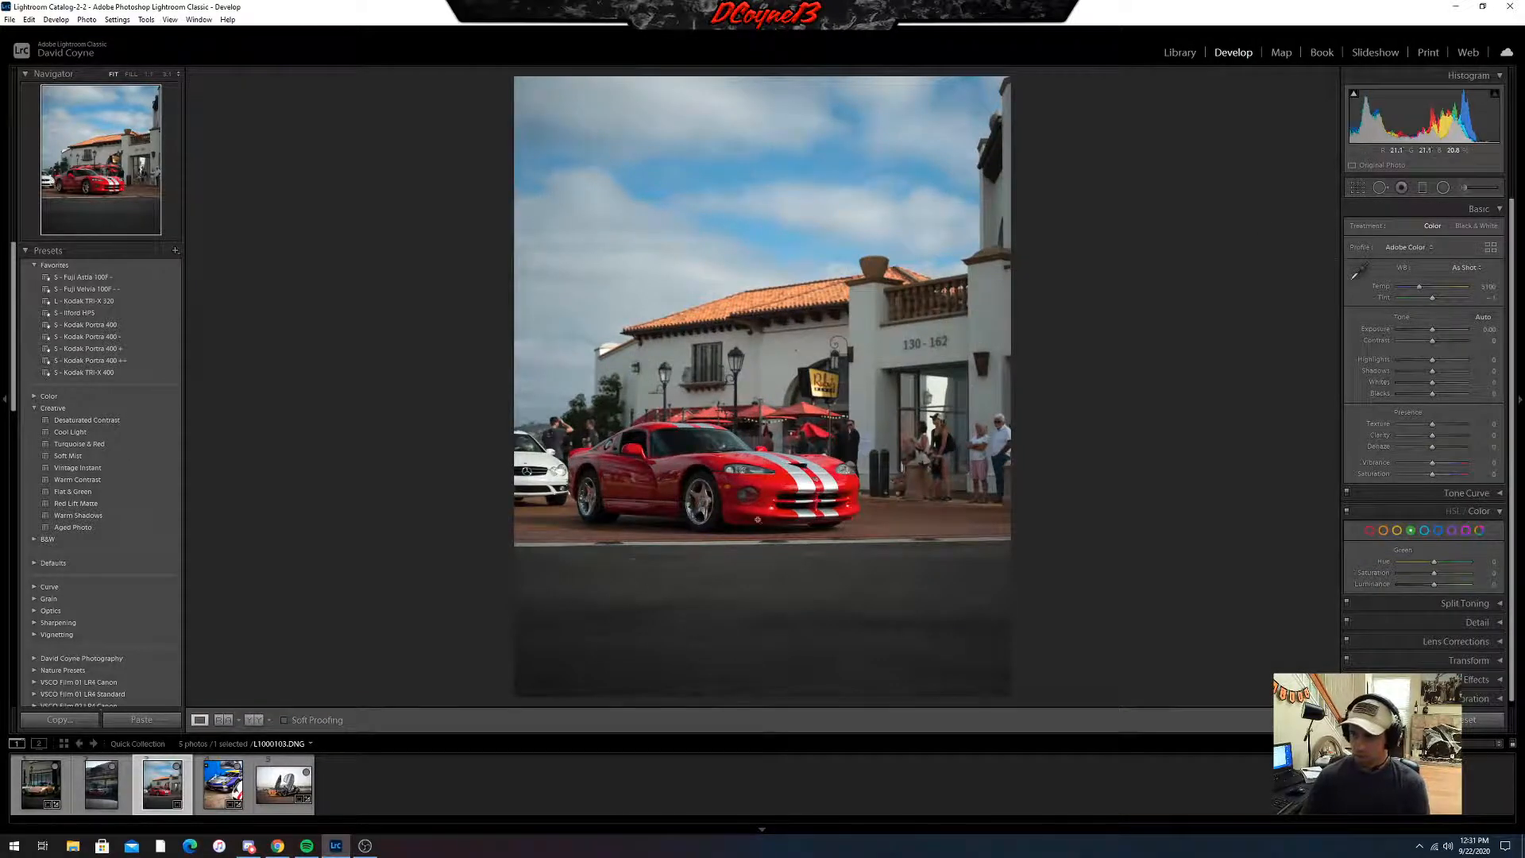
click(734, 468)
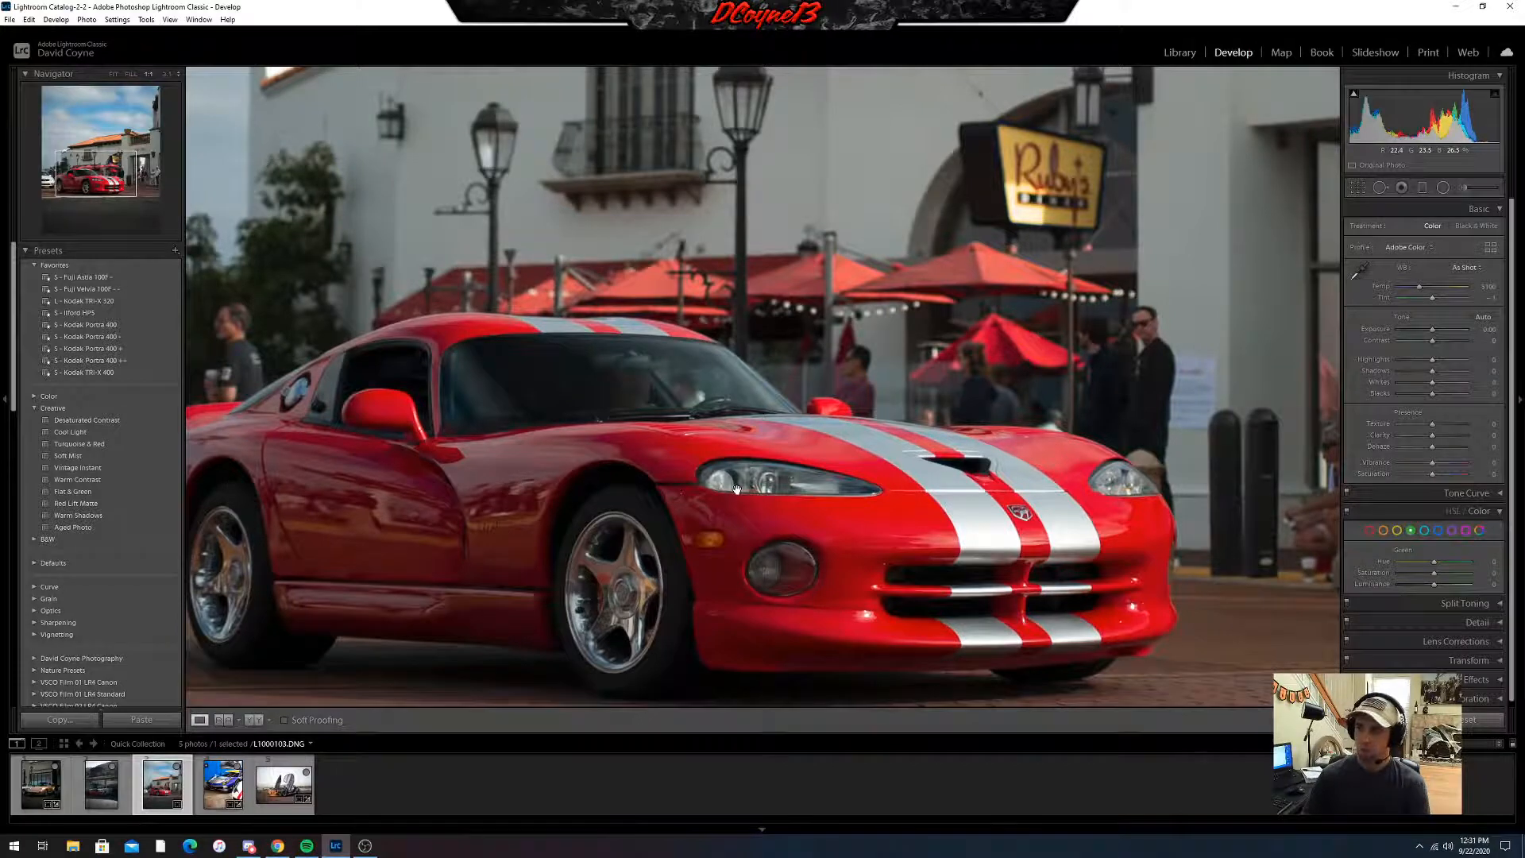
click(736, 488)
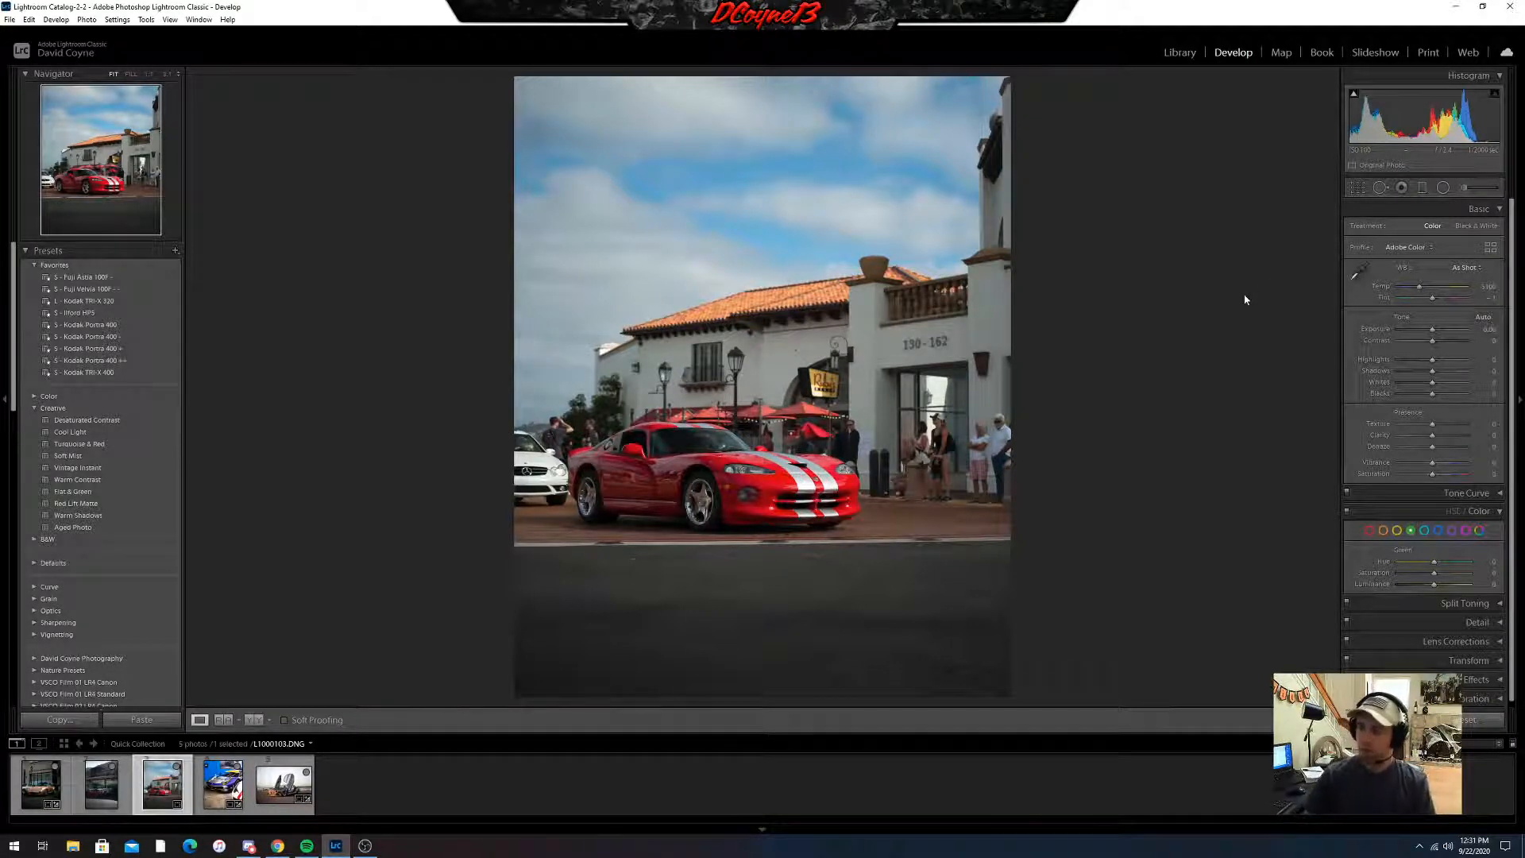
click(1358, 187)
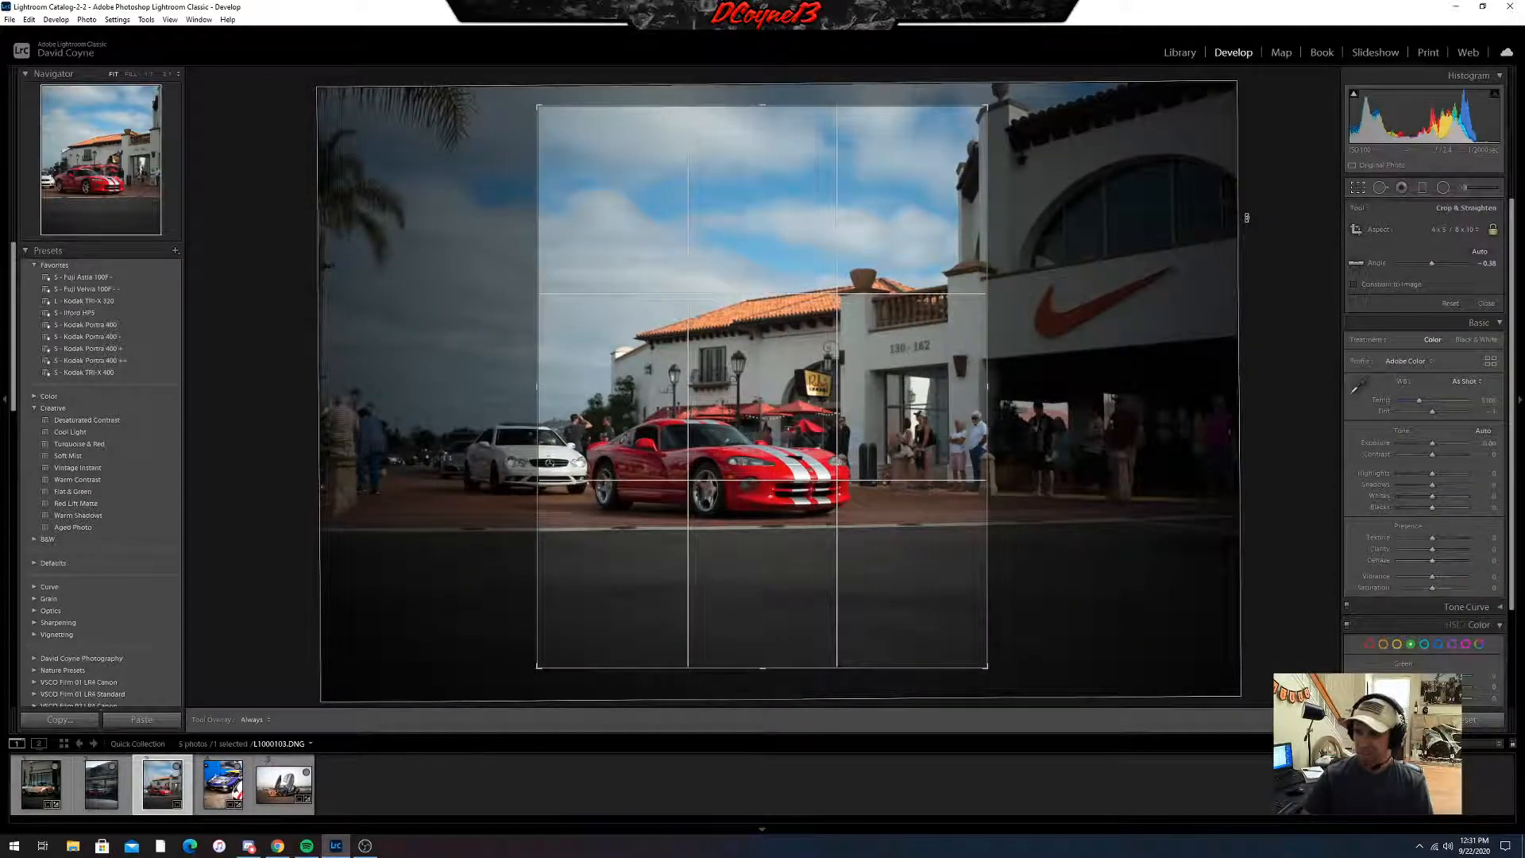
key(Return)
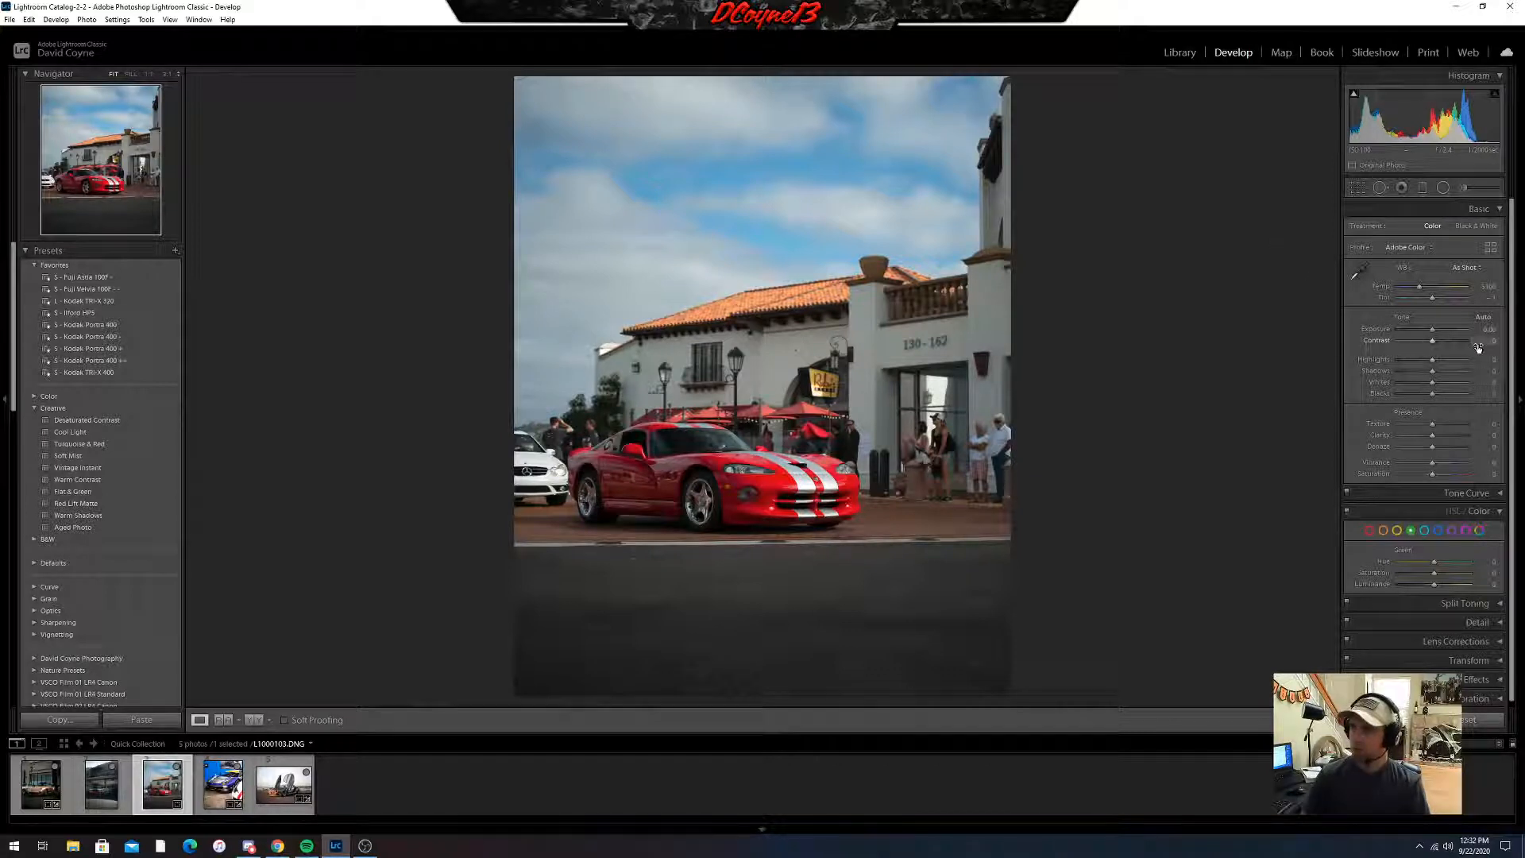
- Raise the red car photo's contrast to +6 and check the car up close
drag(1478, 347, 1484, 347)
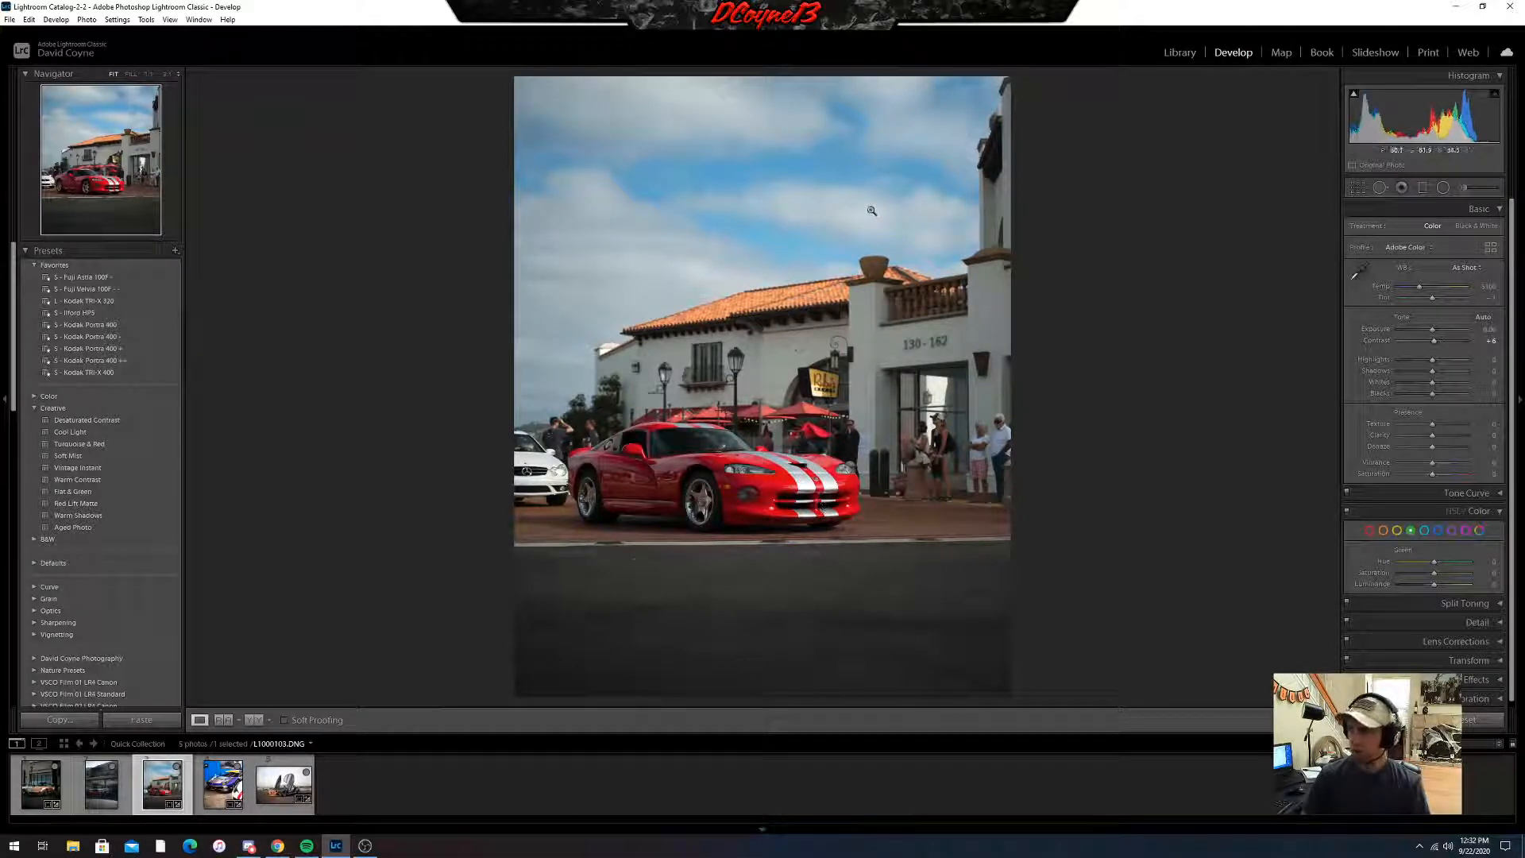
click(722, 535)
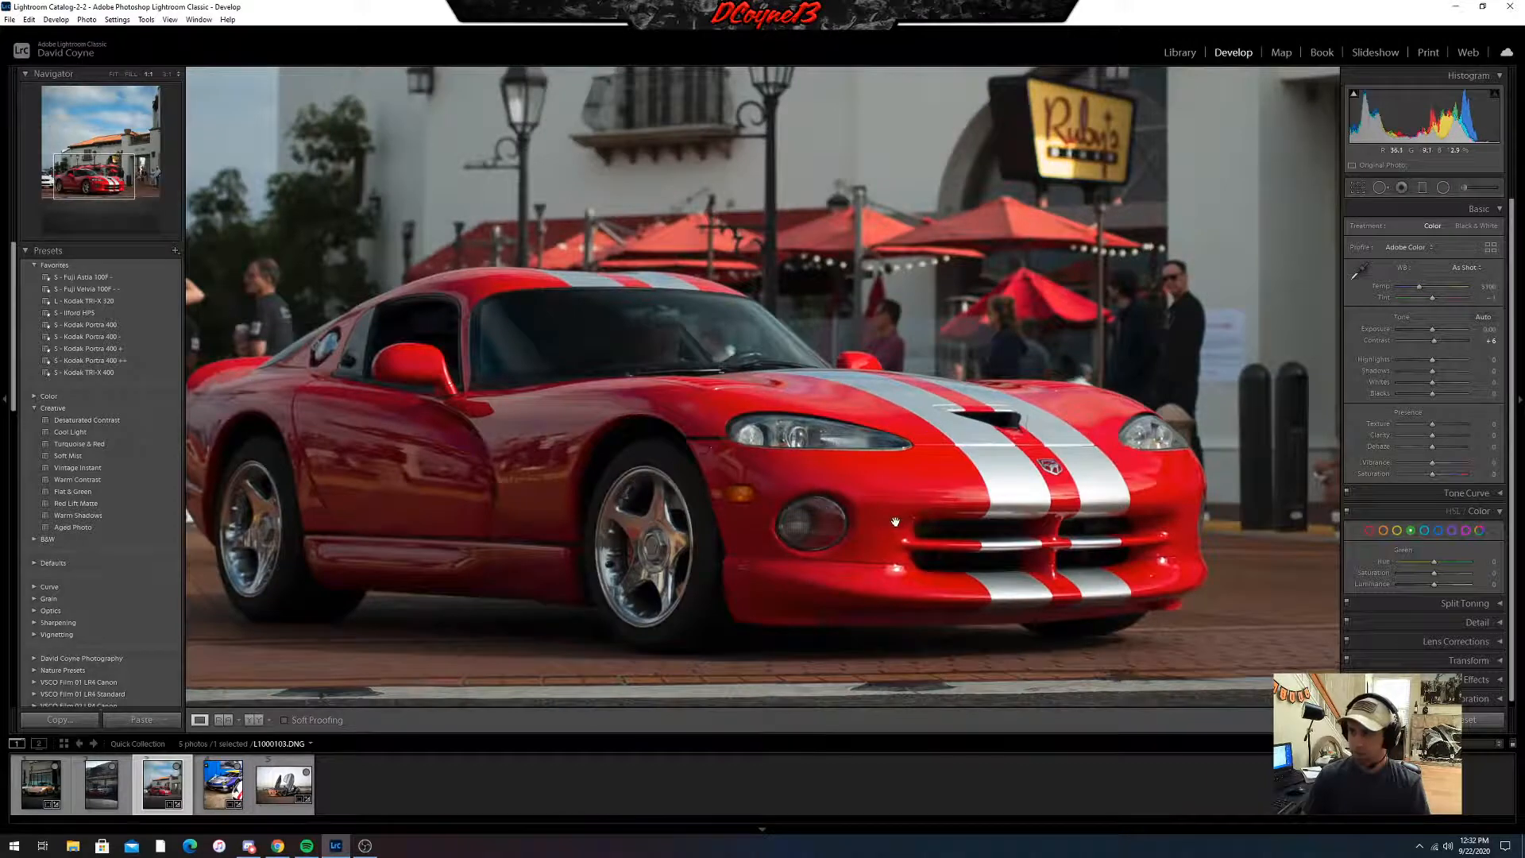
click(887, 519)
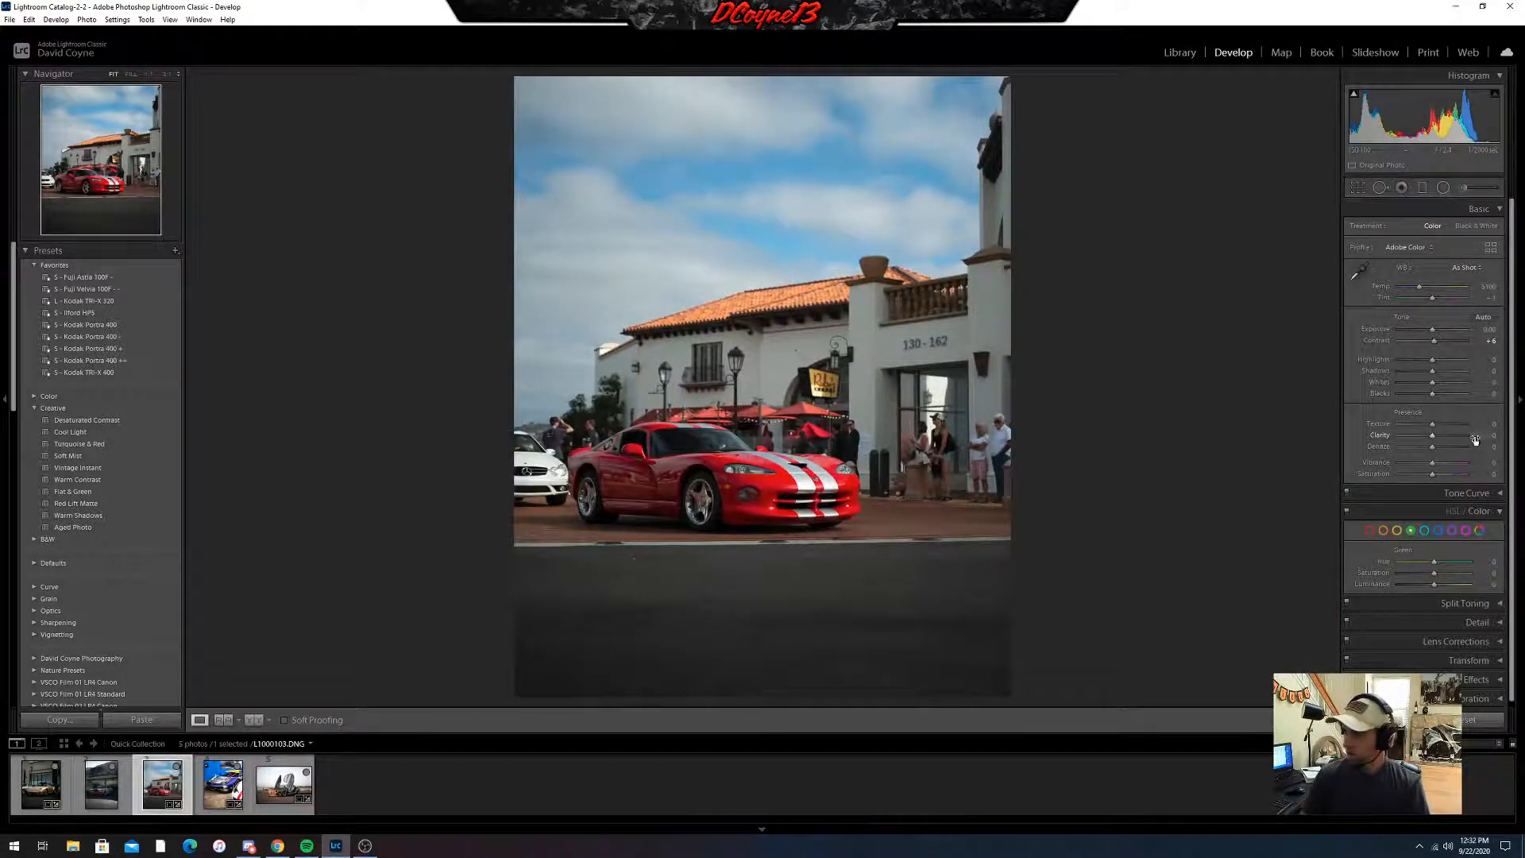
- Set texture and clarity to +5 and vibrance to +7, and inspect the car's details
drag(1472, 437, 1494, 425)
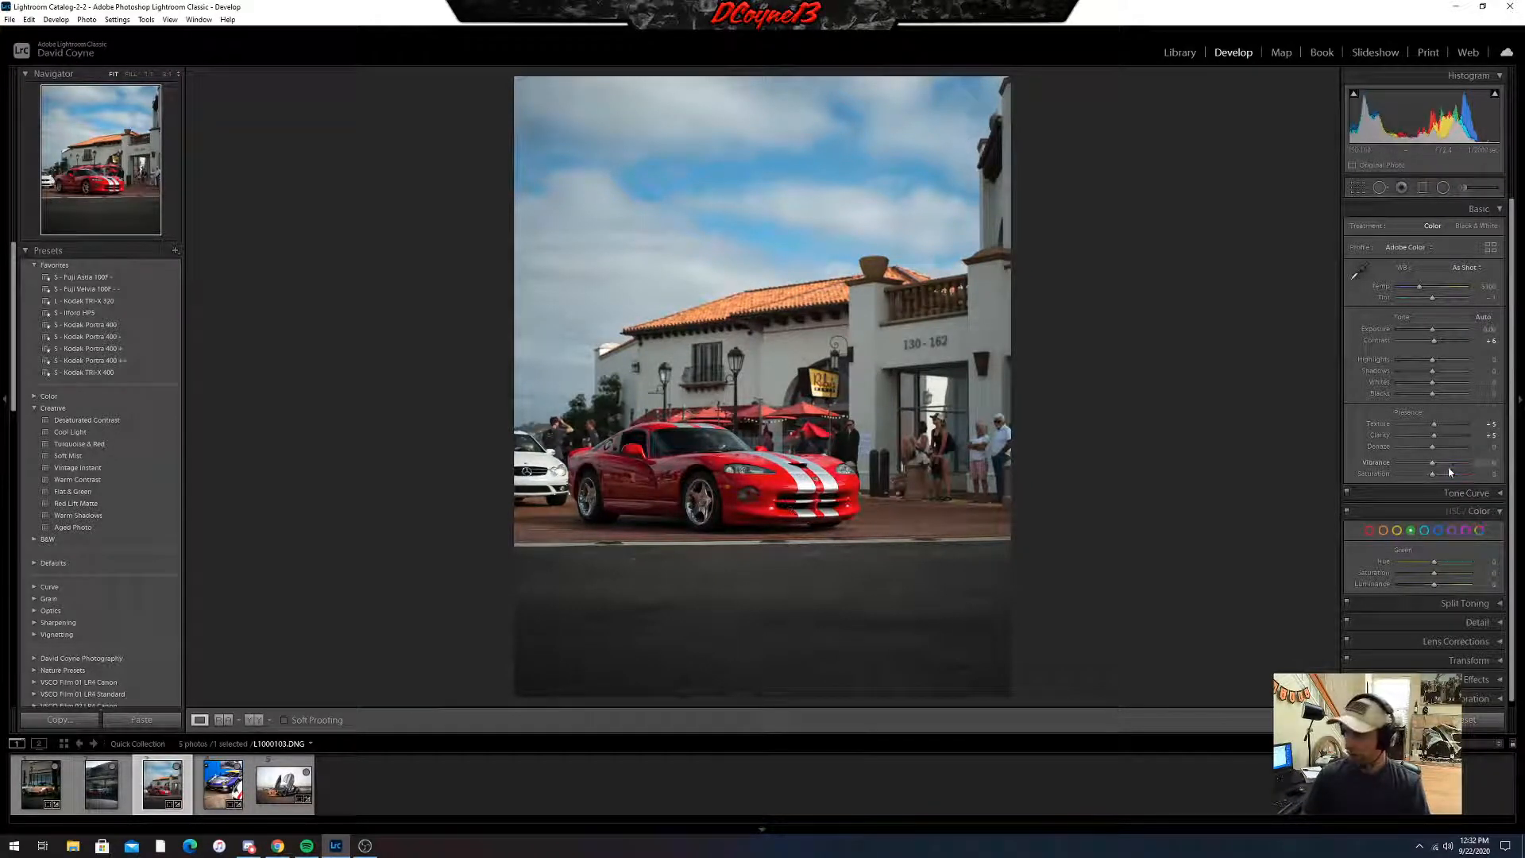
drag(1482, 463, 1494, 463)
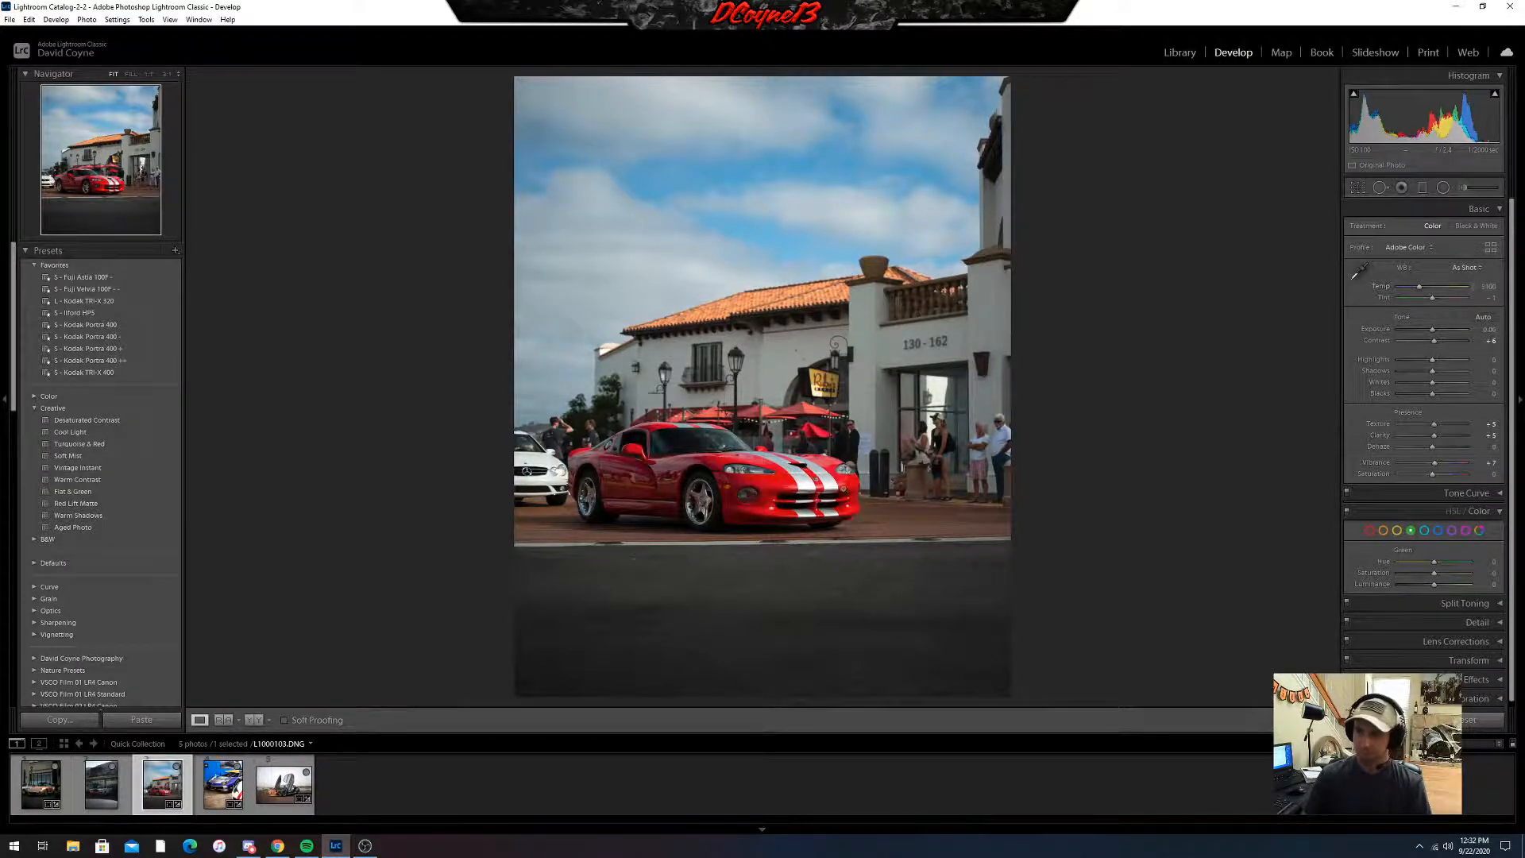
click(771, 498)
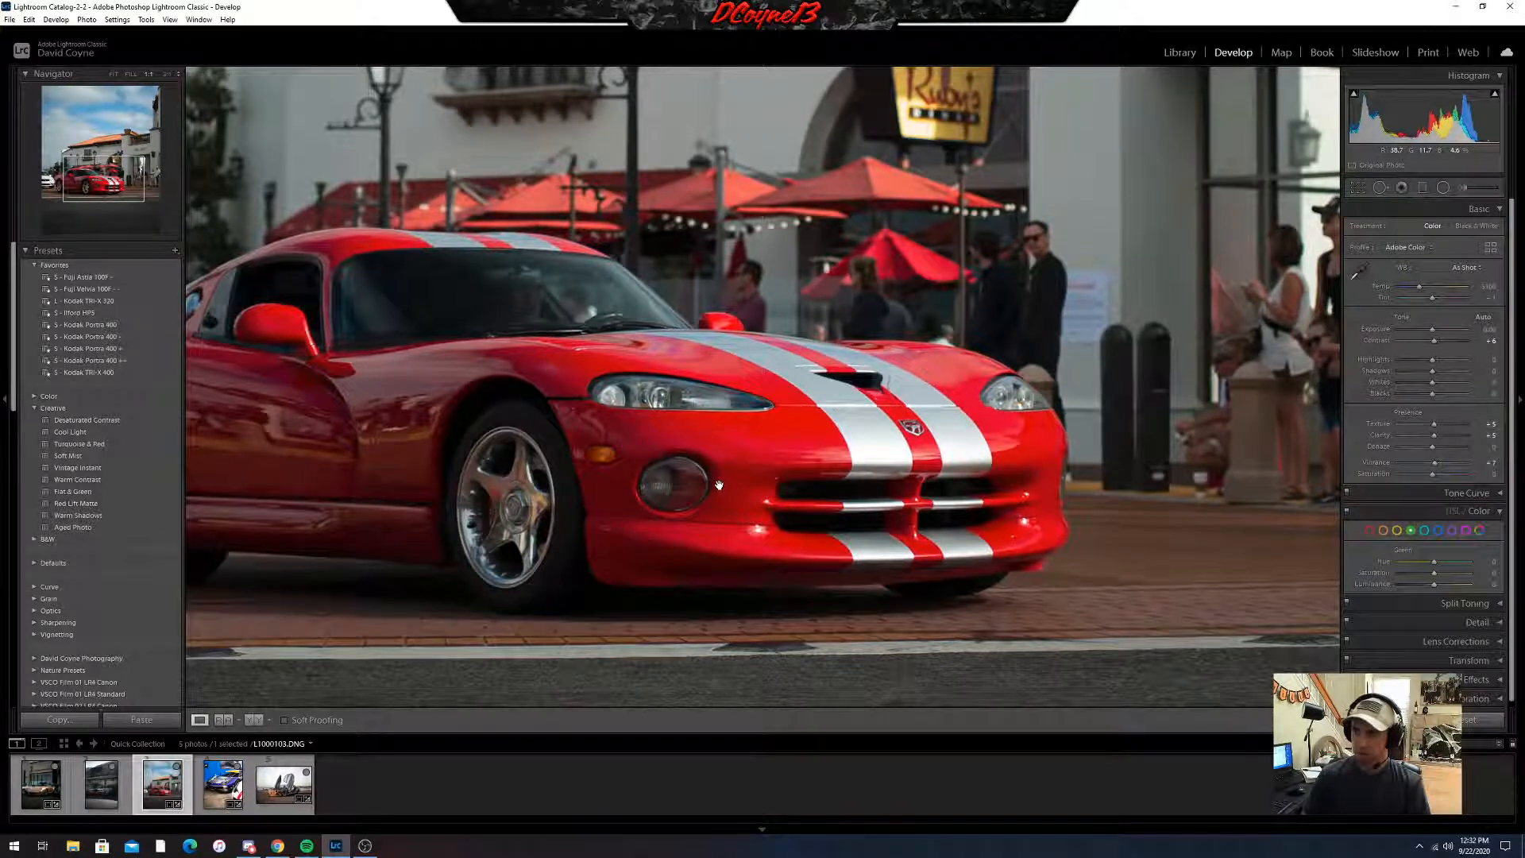
drag(722, 486, 944, 418)
click(944, 418)
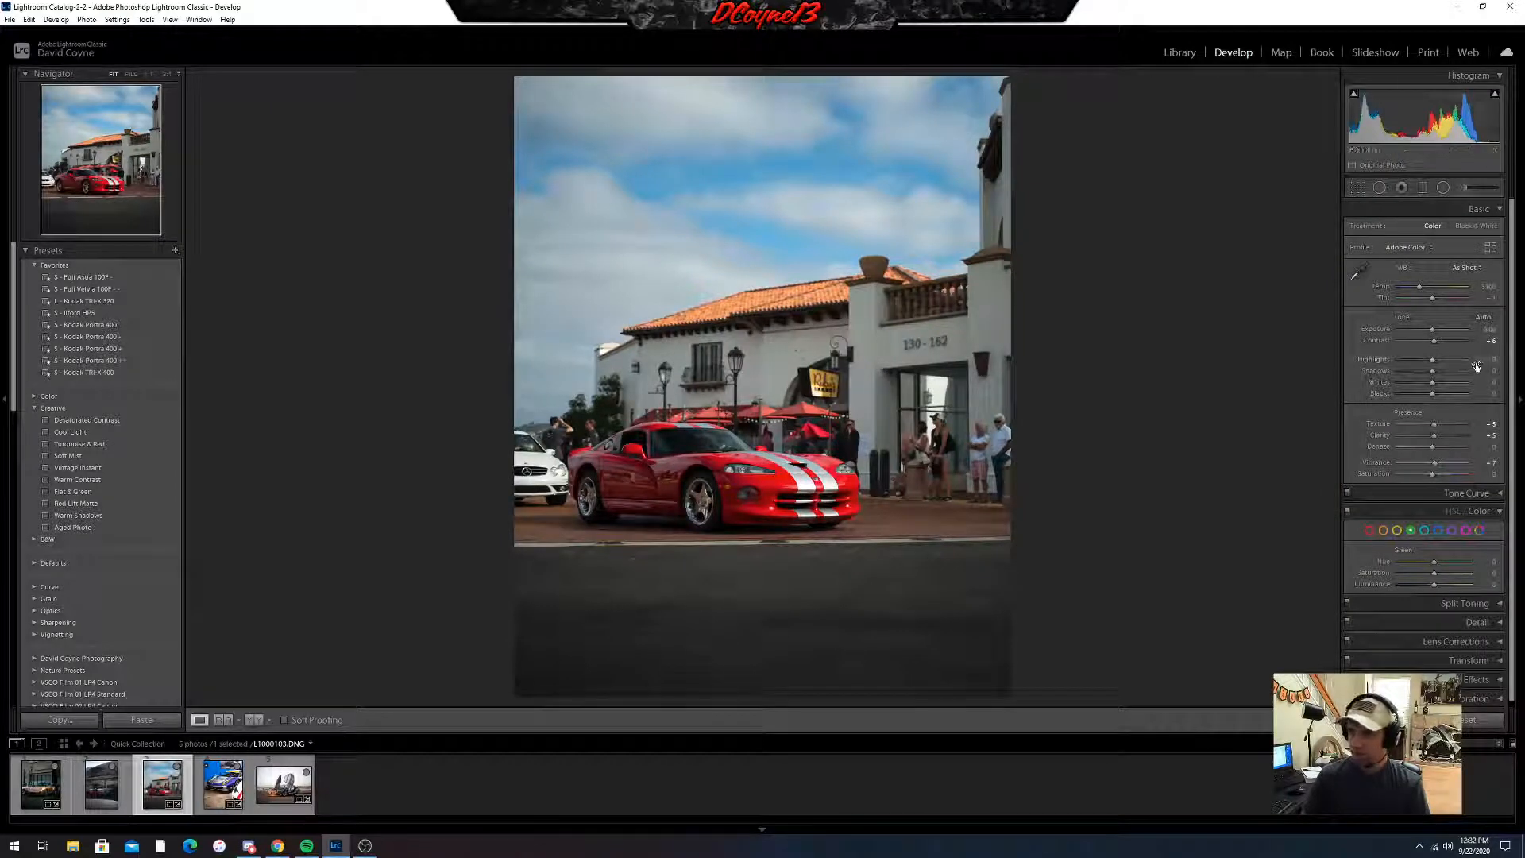
- Try setting the white balance by sampling the grey road just below the red car, and undo it
click(1356, 273)
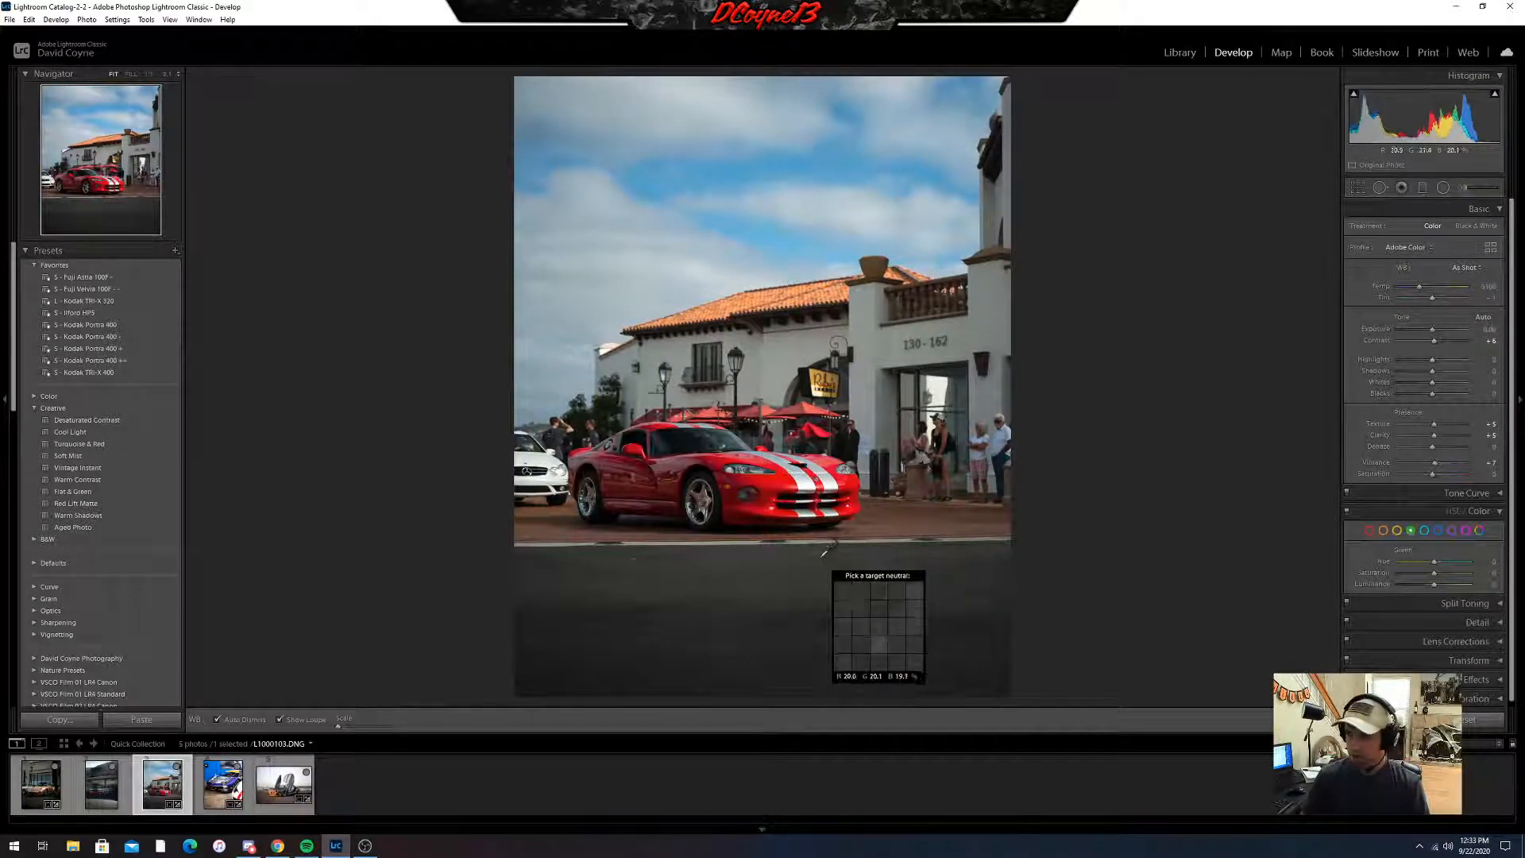
click(800, 552)
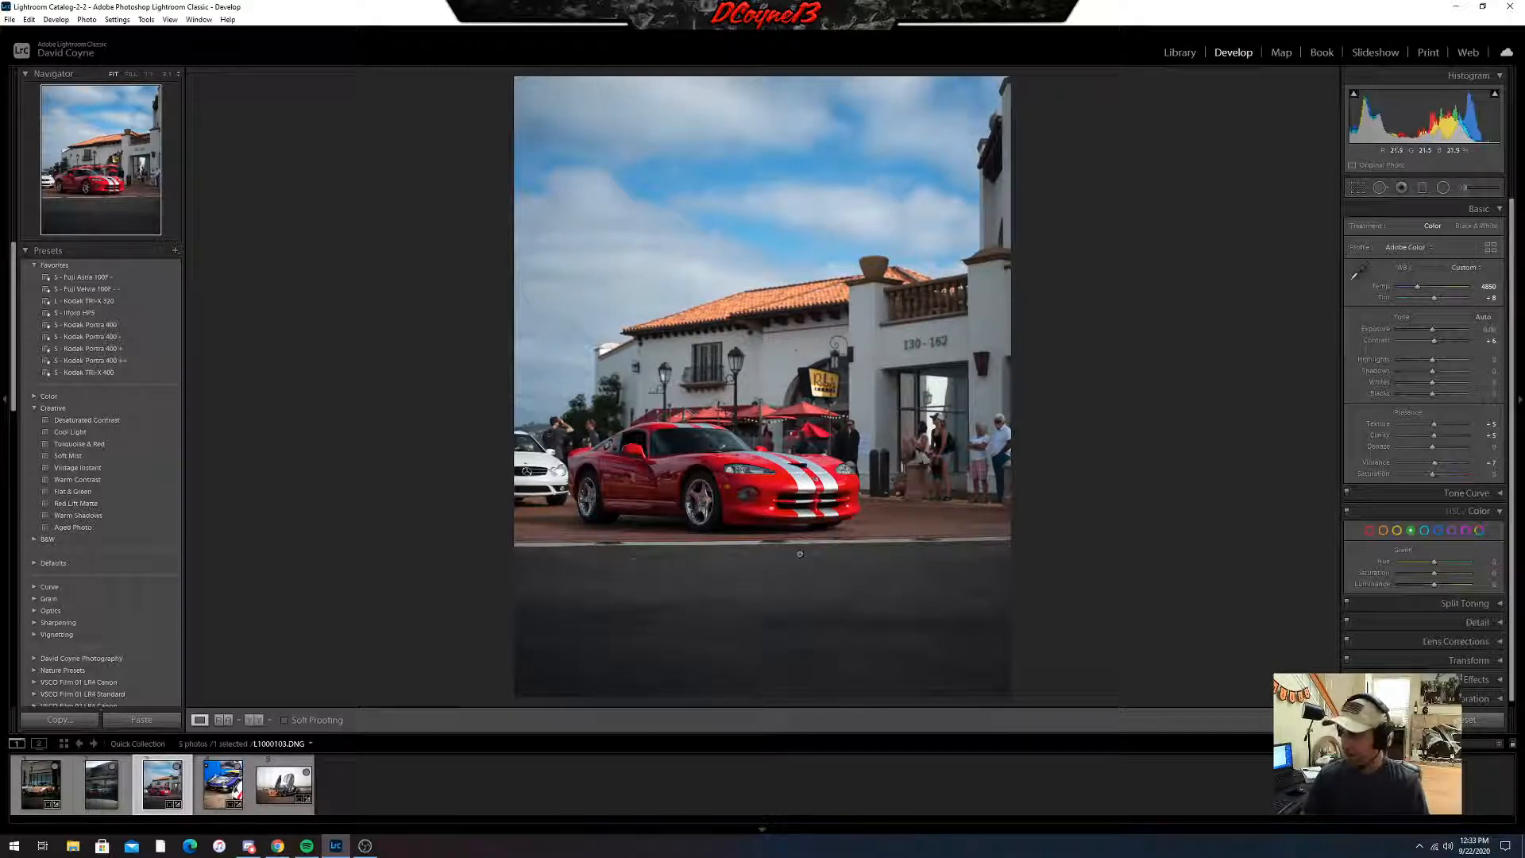
key(ctrl+z)
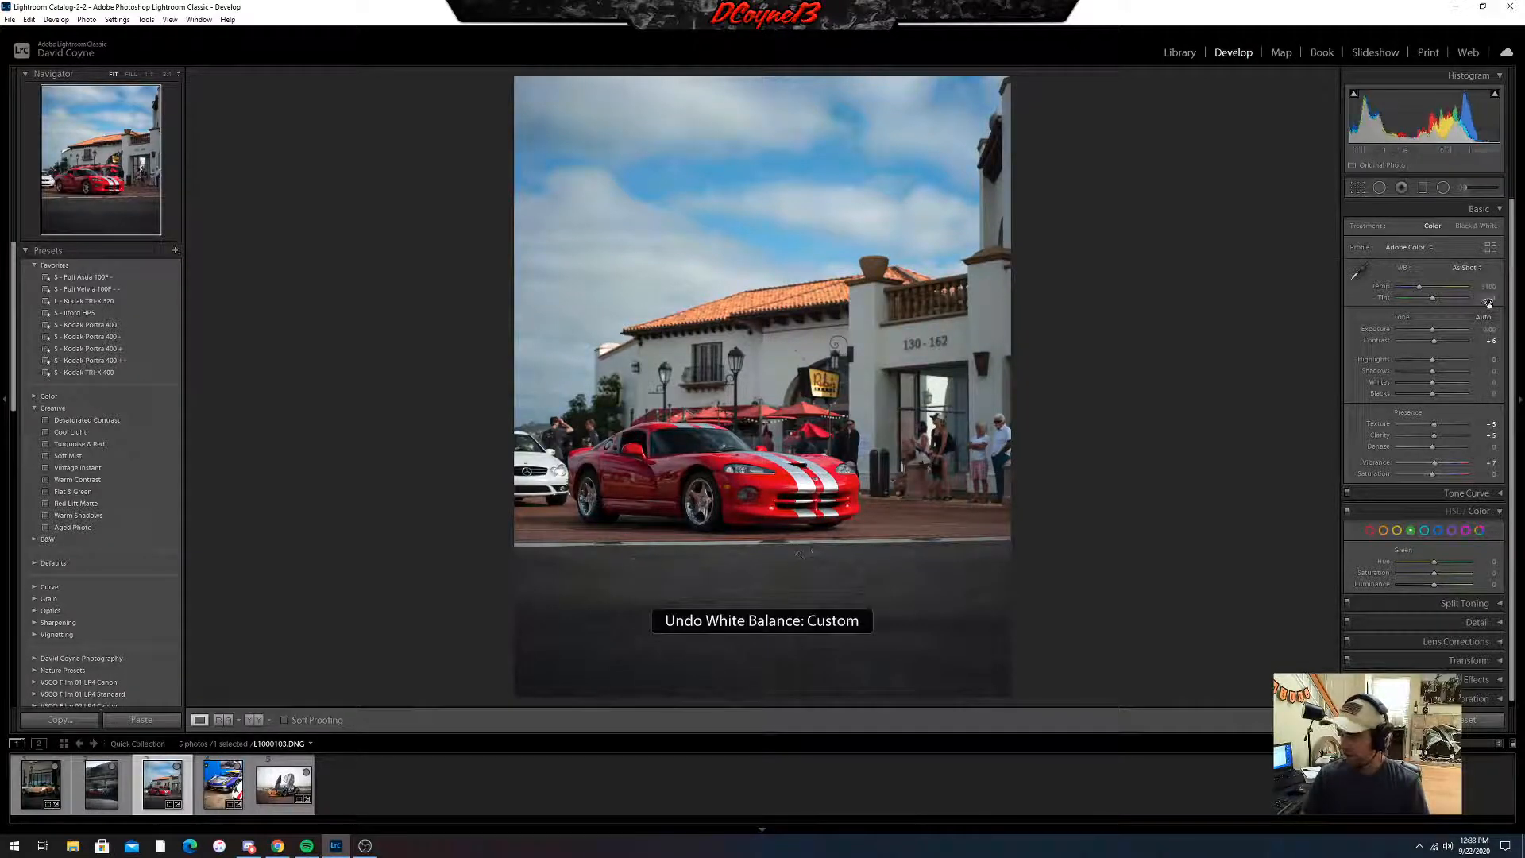
- Set a custom white balance with temperature 5150 and tint 0
drag(1487, 300, 1483, 301)
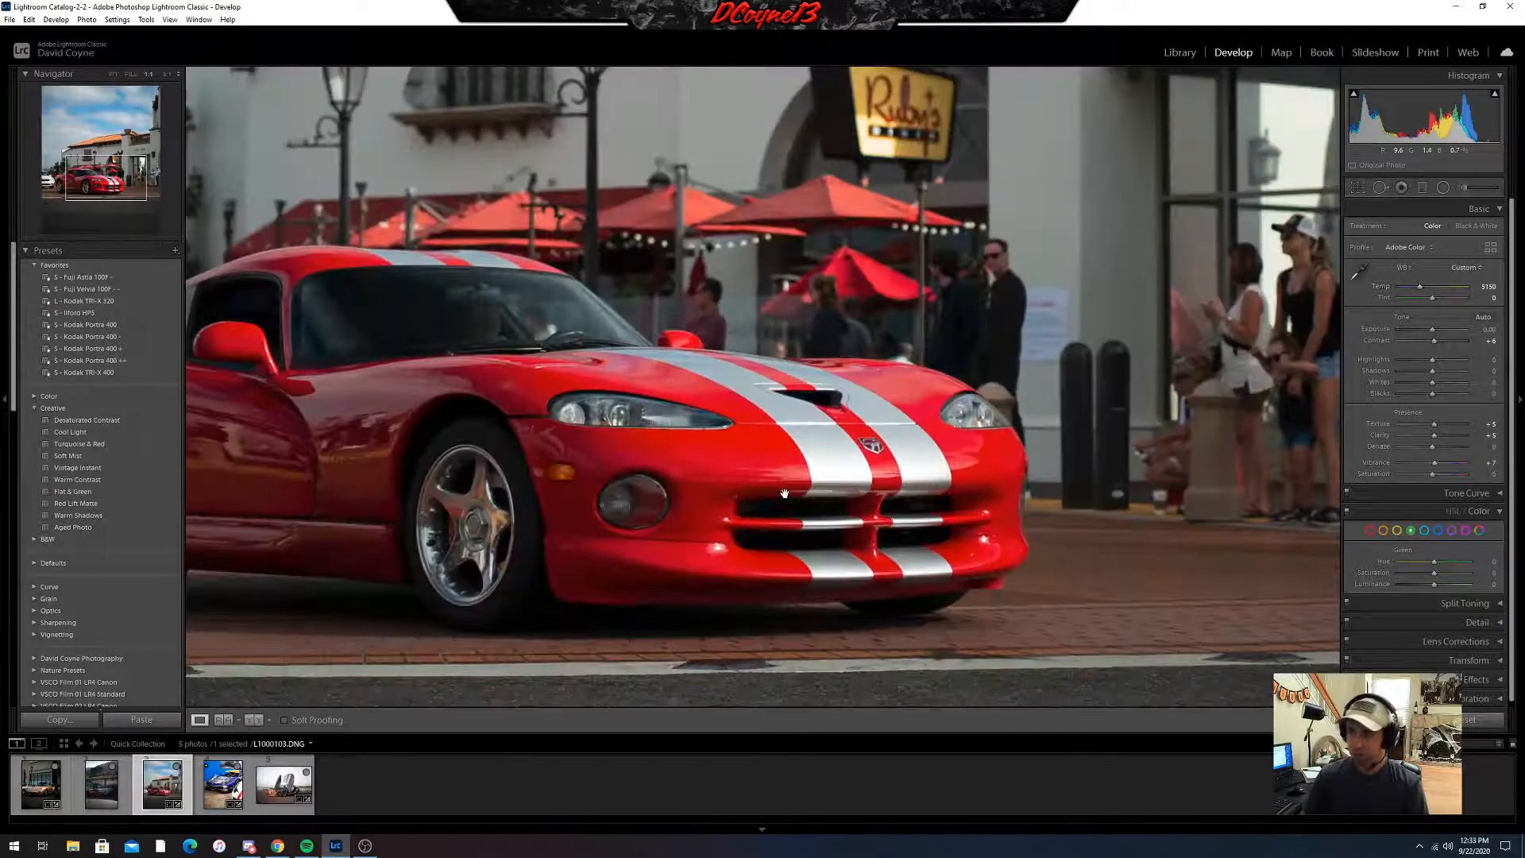
click(792, 492)
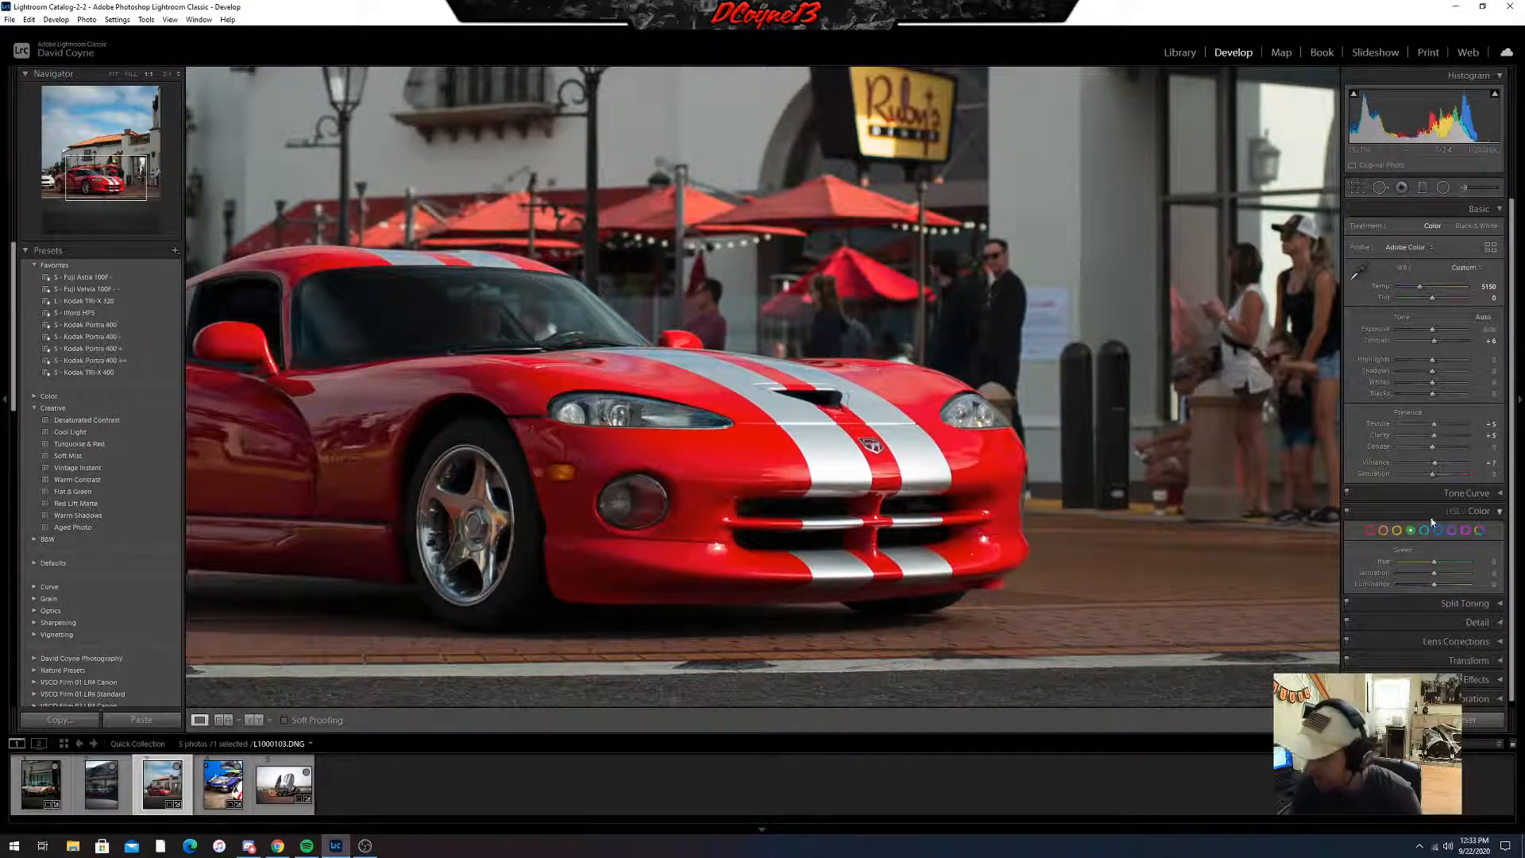
- Set sharpening masking to 15 and luminance noise reduction to 4, and check the car and background up close
click(1462, 621)
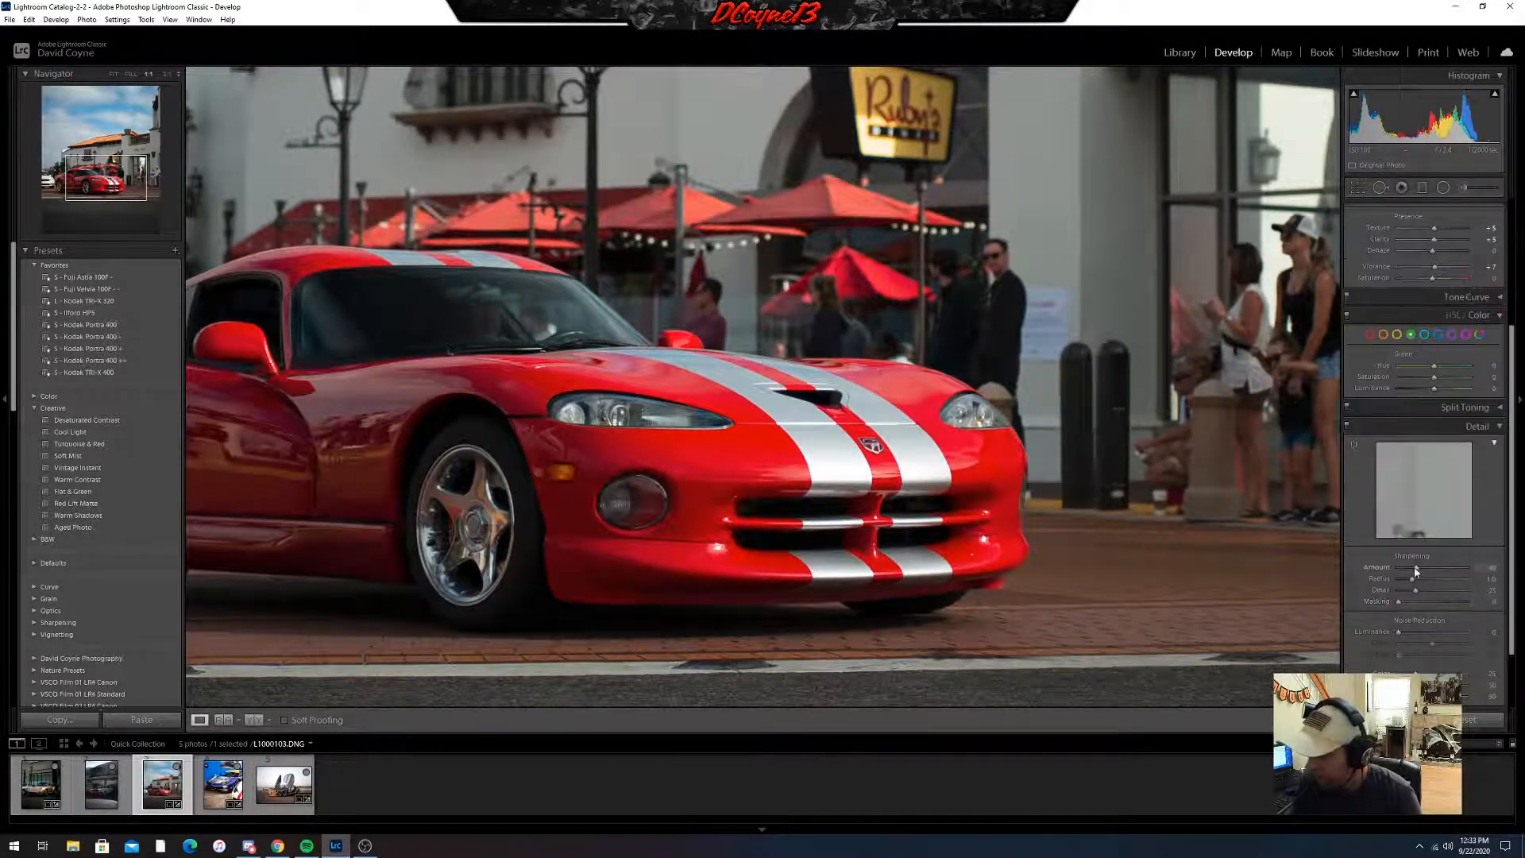
drag(1398, 601, 1402, 631)
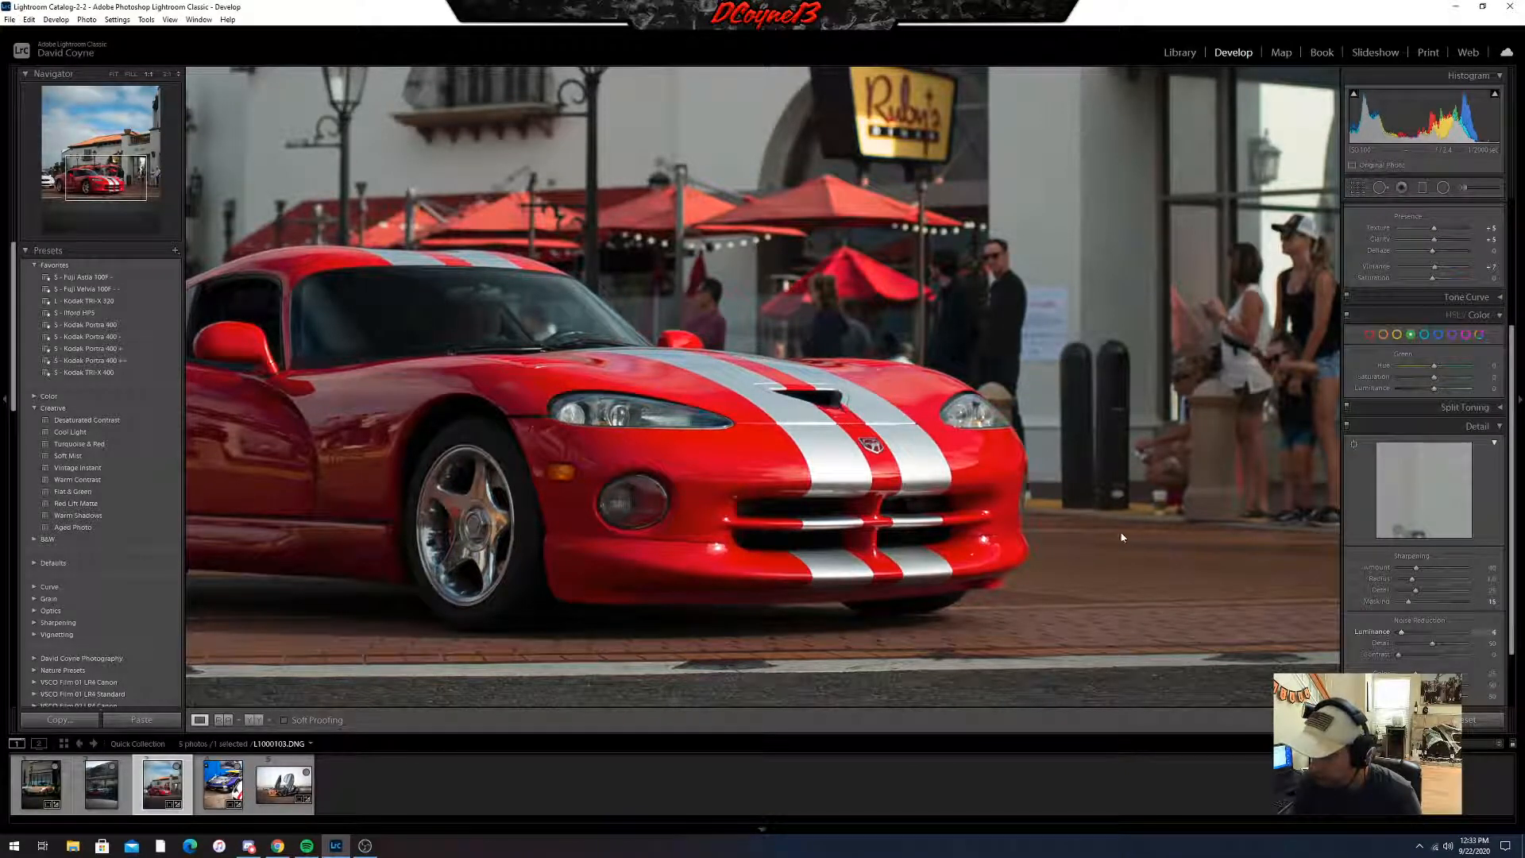
click(660, 422)
click(739, 450)
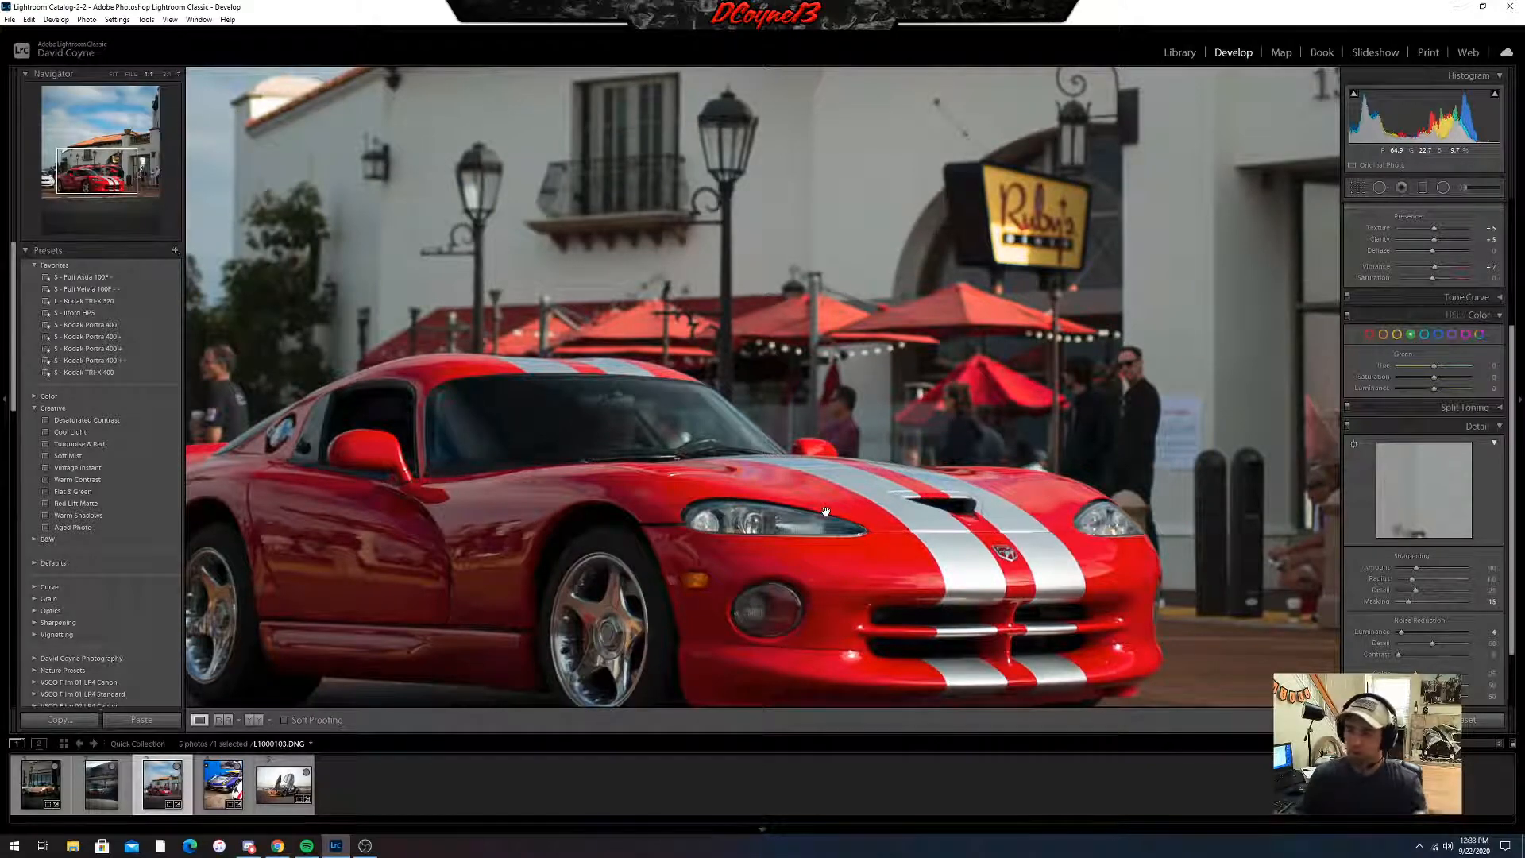
click(825, 512)
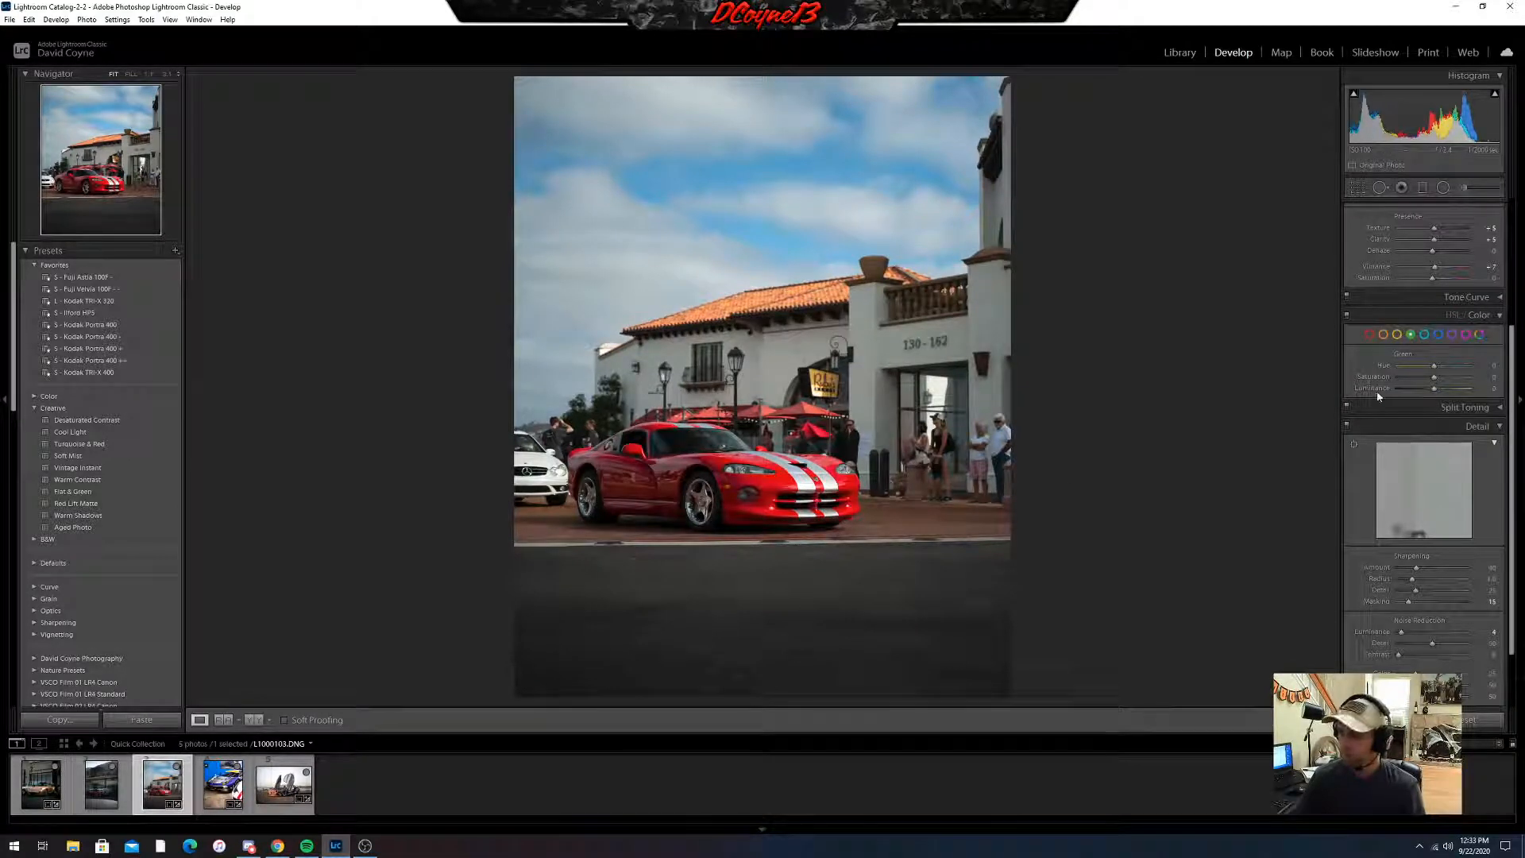
scroll(1407, 533, up, 3)
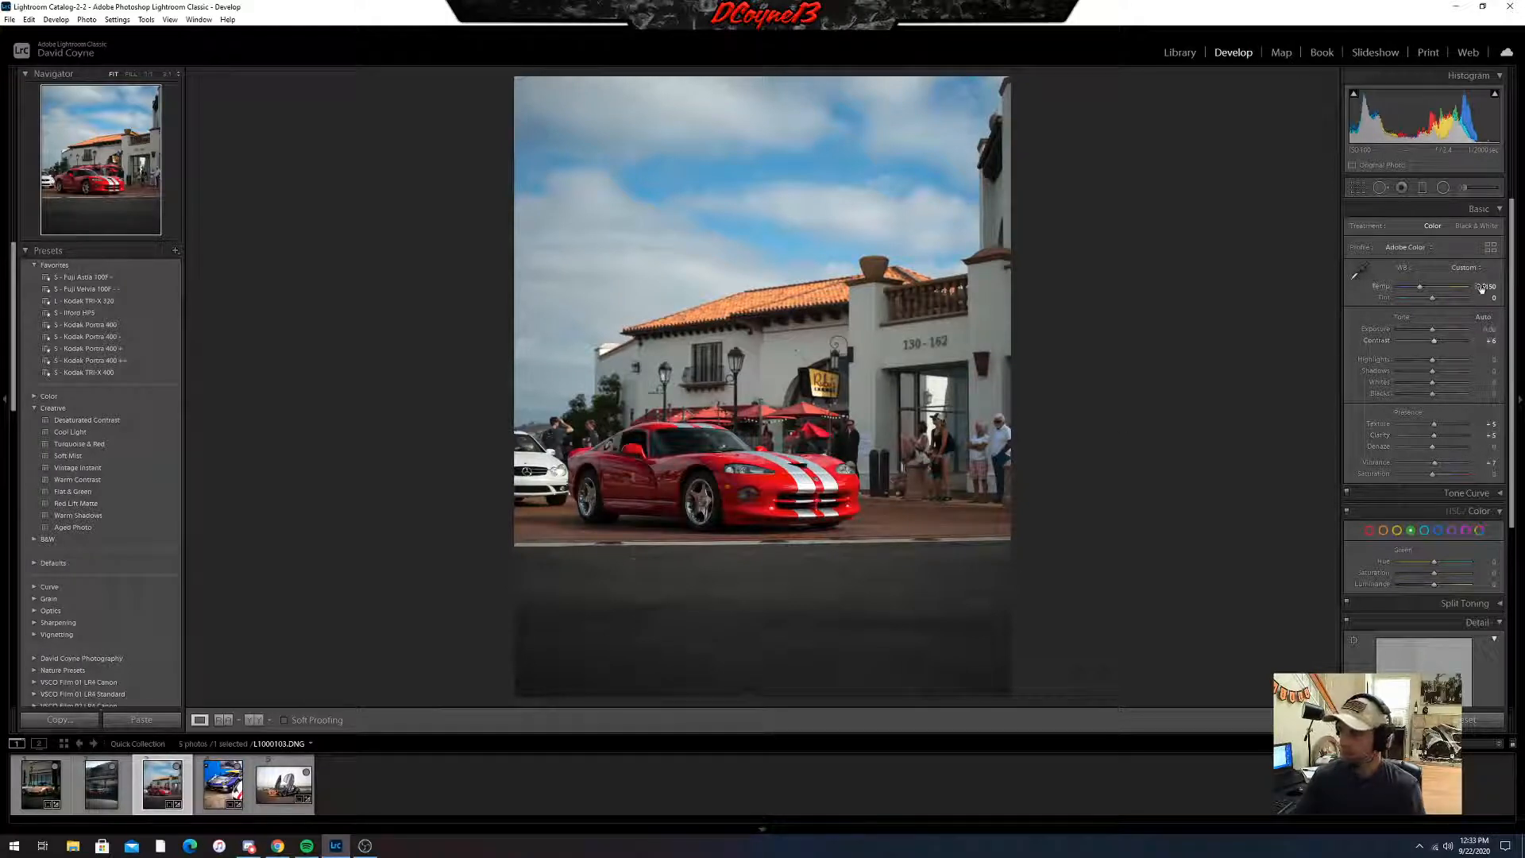
- Try warmer white balance values including 5500, then set the temperature to 5200
drag(1484, 287, 1484, 290)
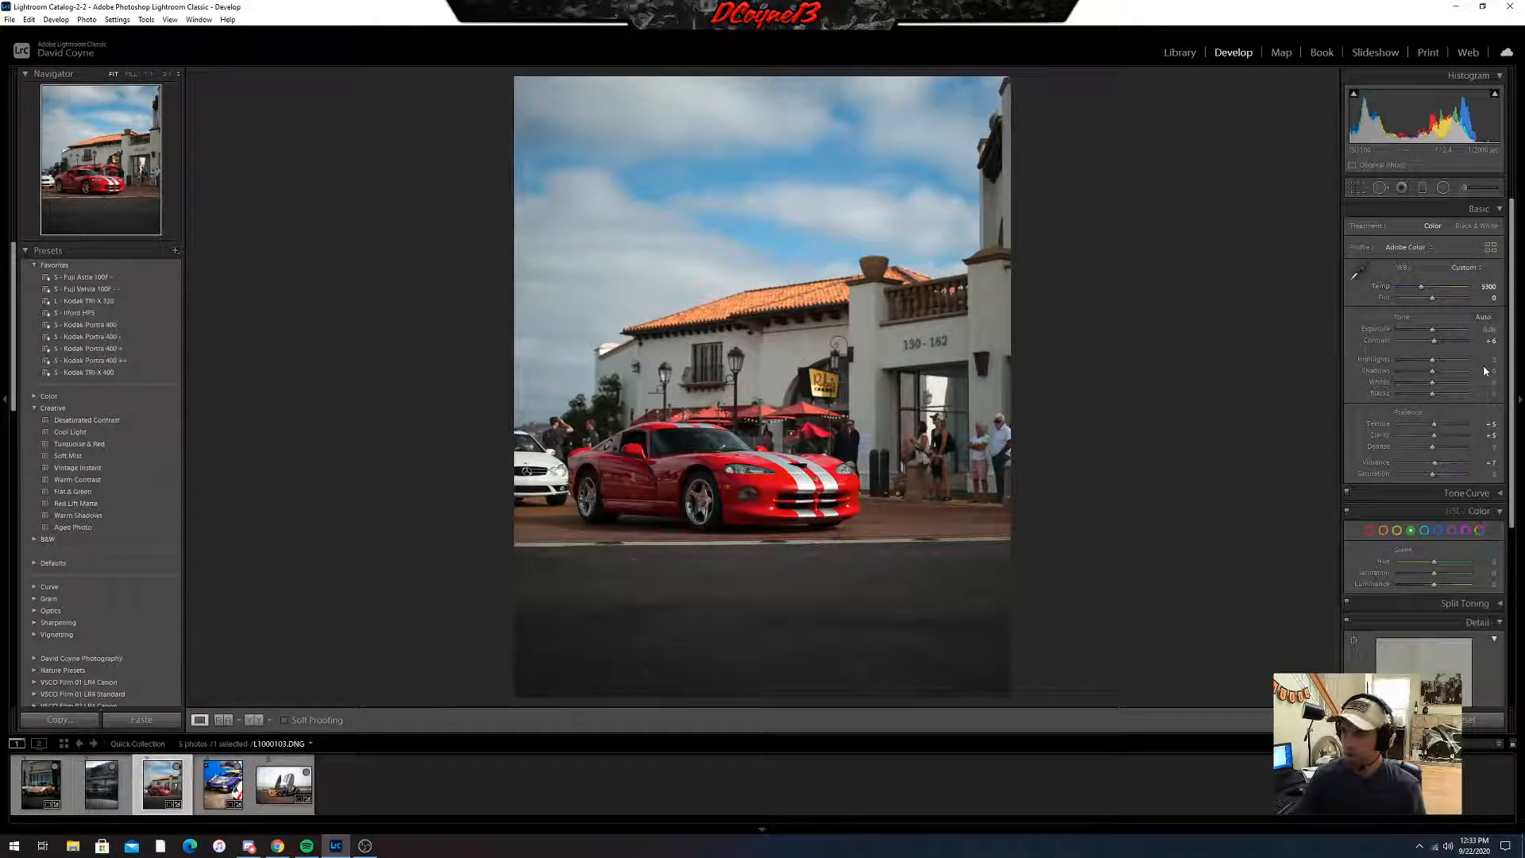
click(1489, 287)
text(55)
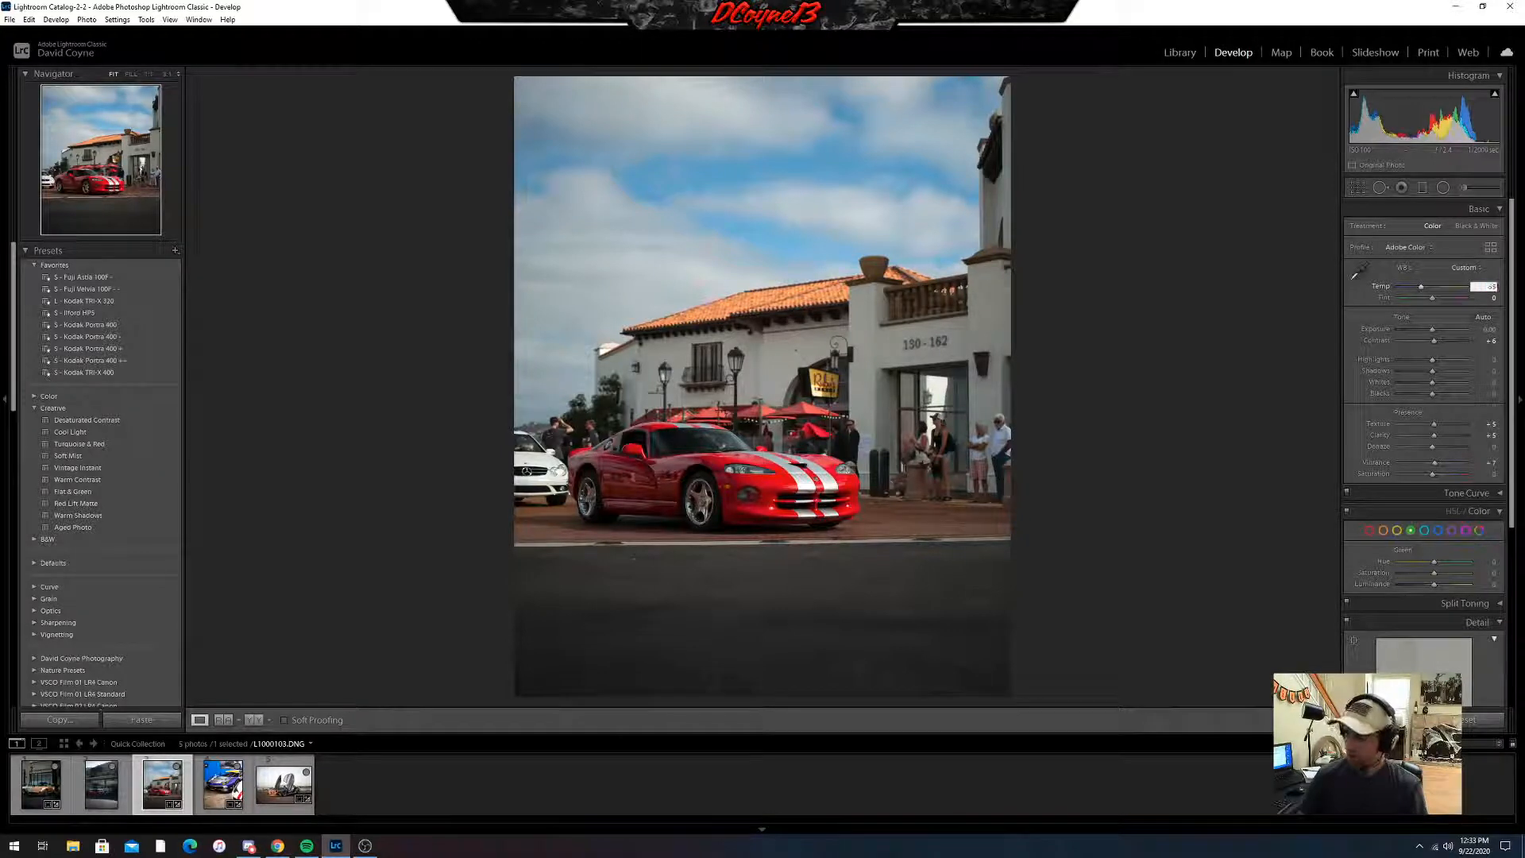
text(00)
key(Return)
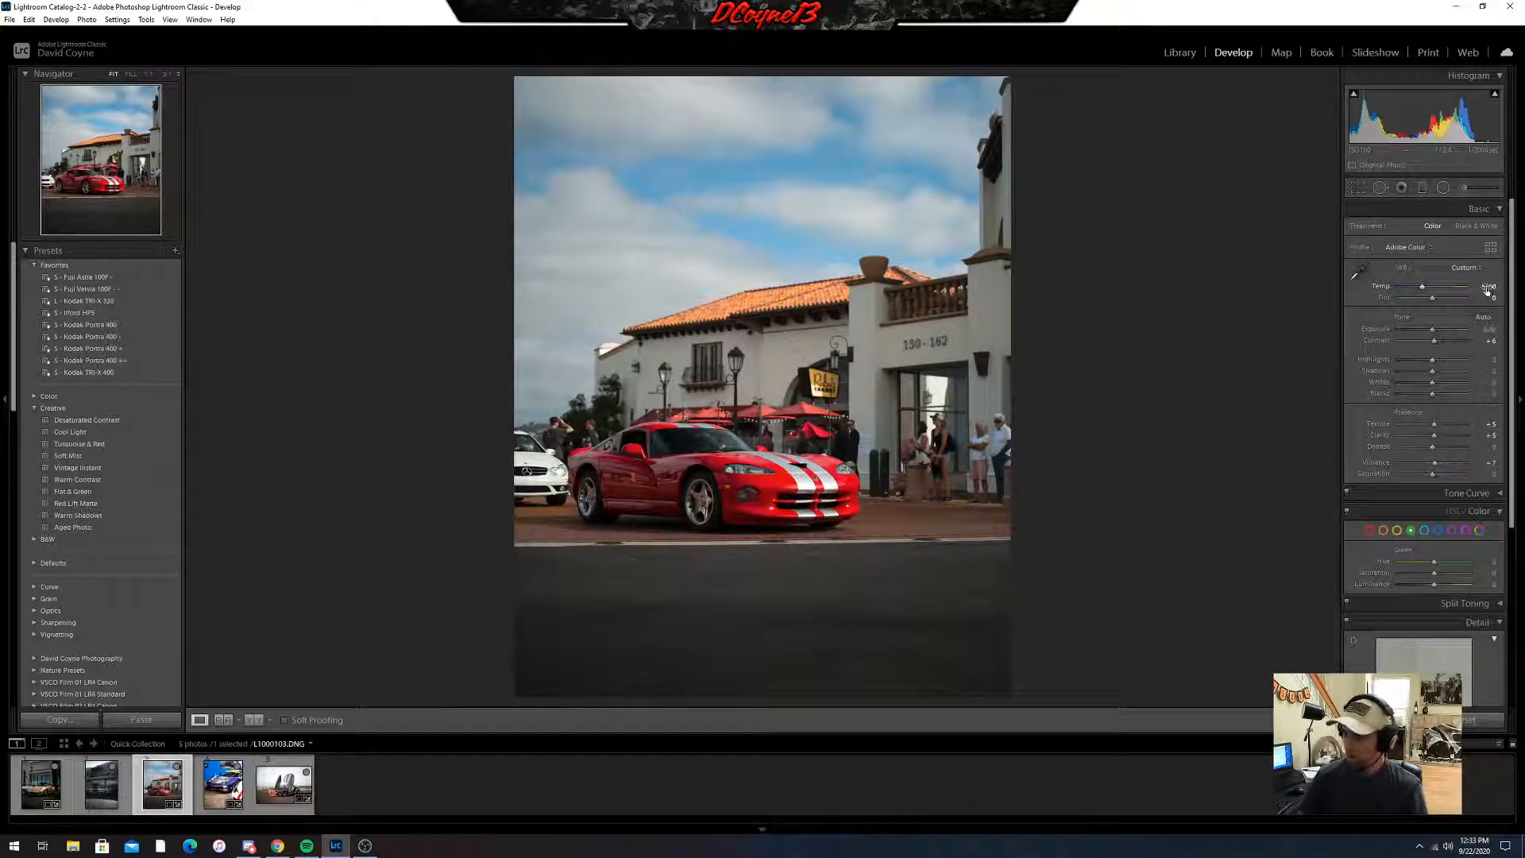
click(1486, 288)
text(5200)
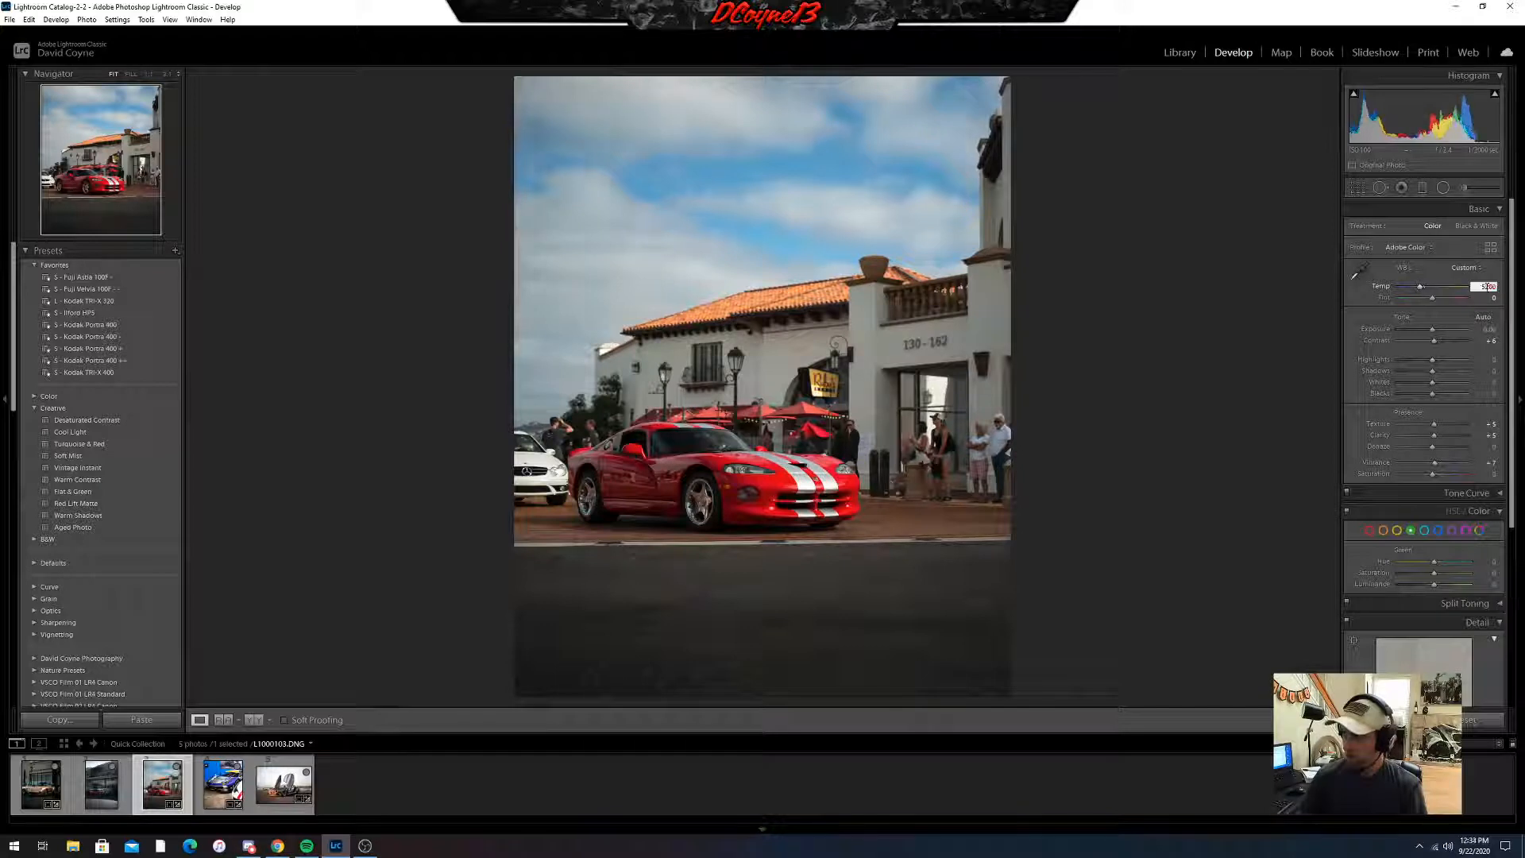
key(Return)
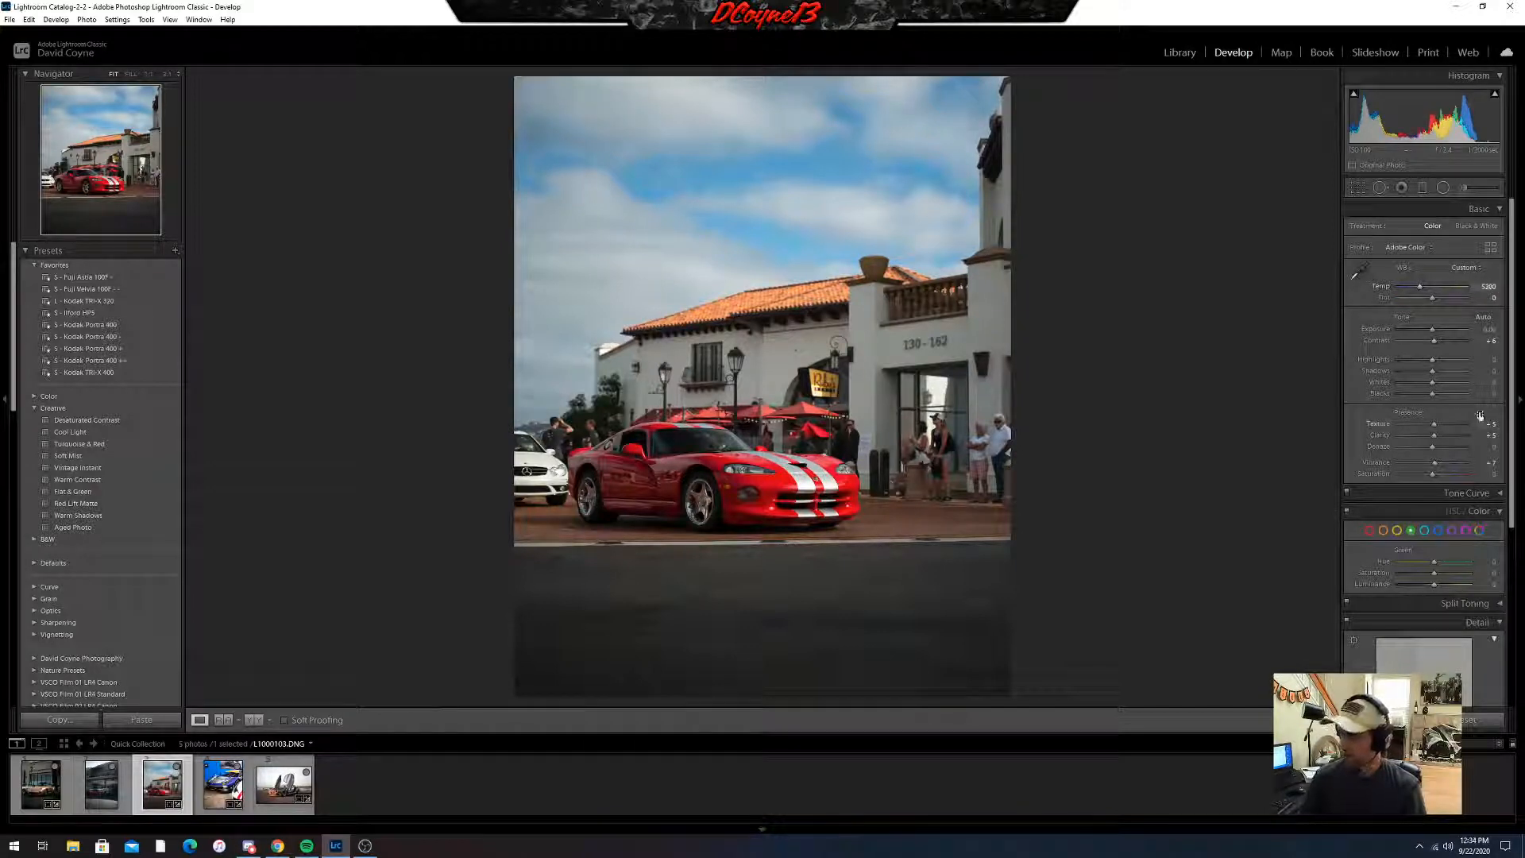
- Set contrast to +13, highlights to +14, shadows to +10, whites to +32 and blacks to -13, and fine-tune the crop's rotation
drag(1479, 345, 1499, 383)
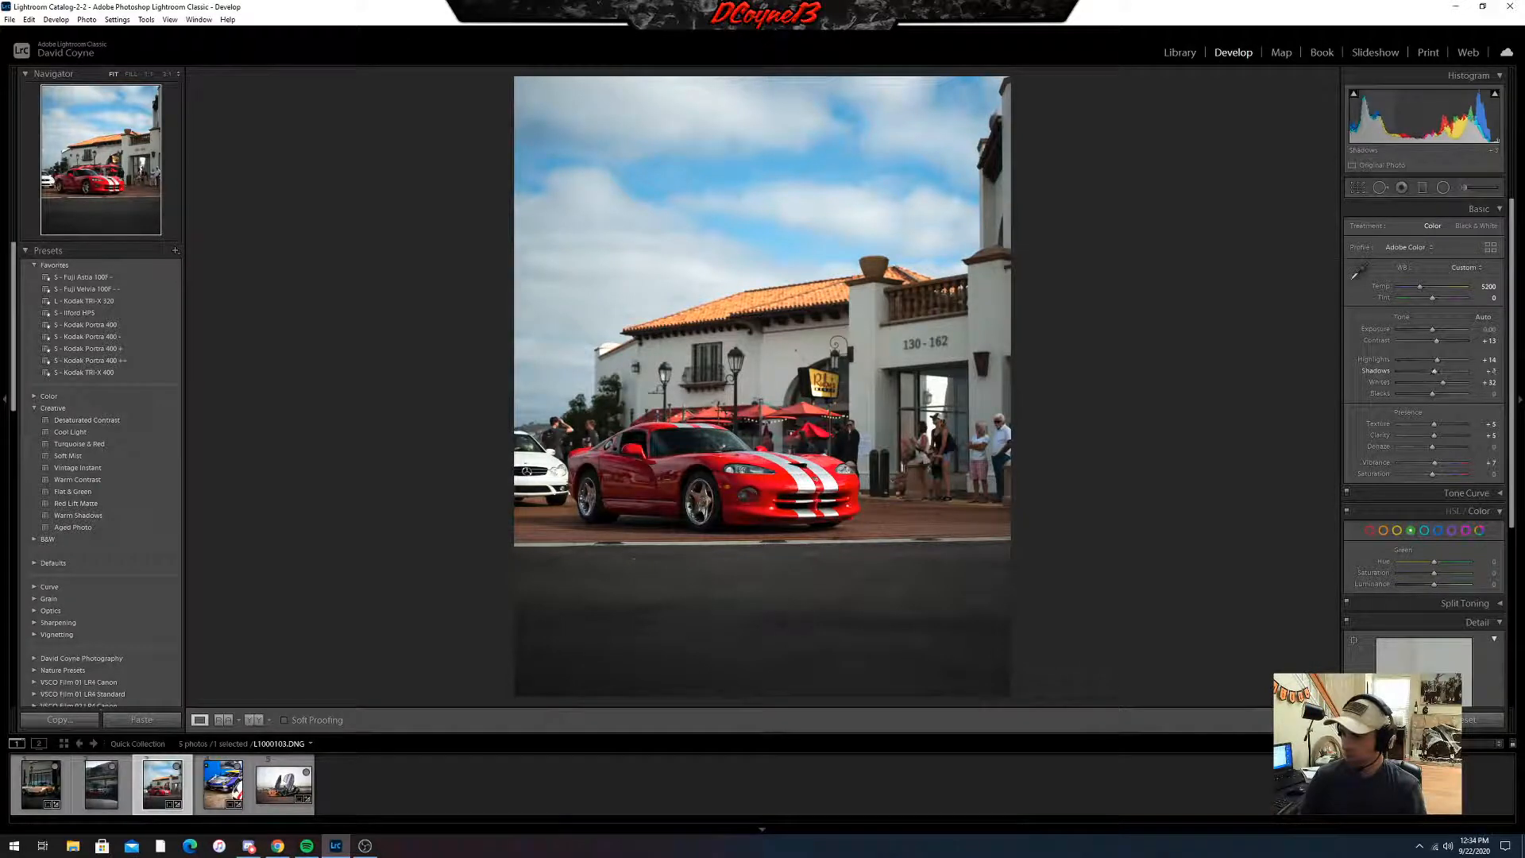
drag(1488, 371, 1476, 400)
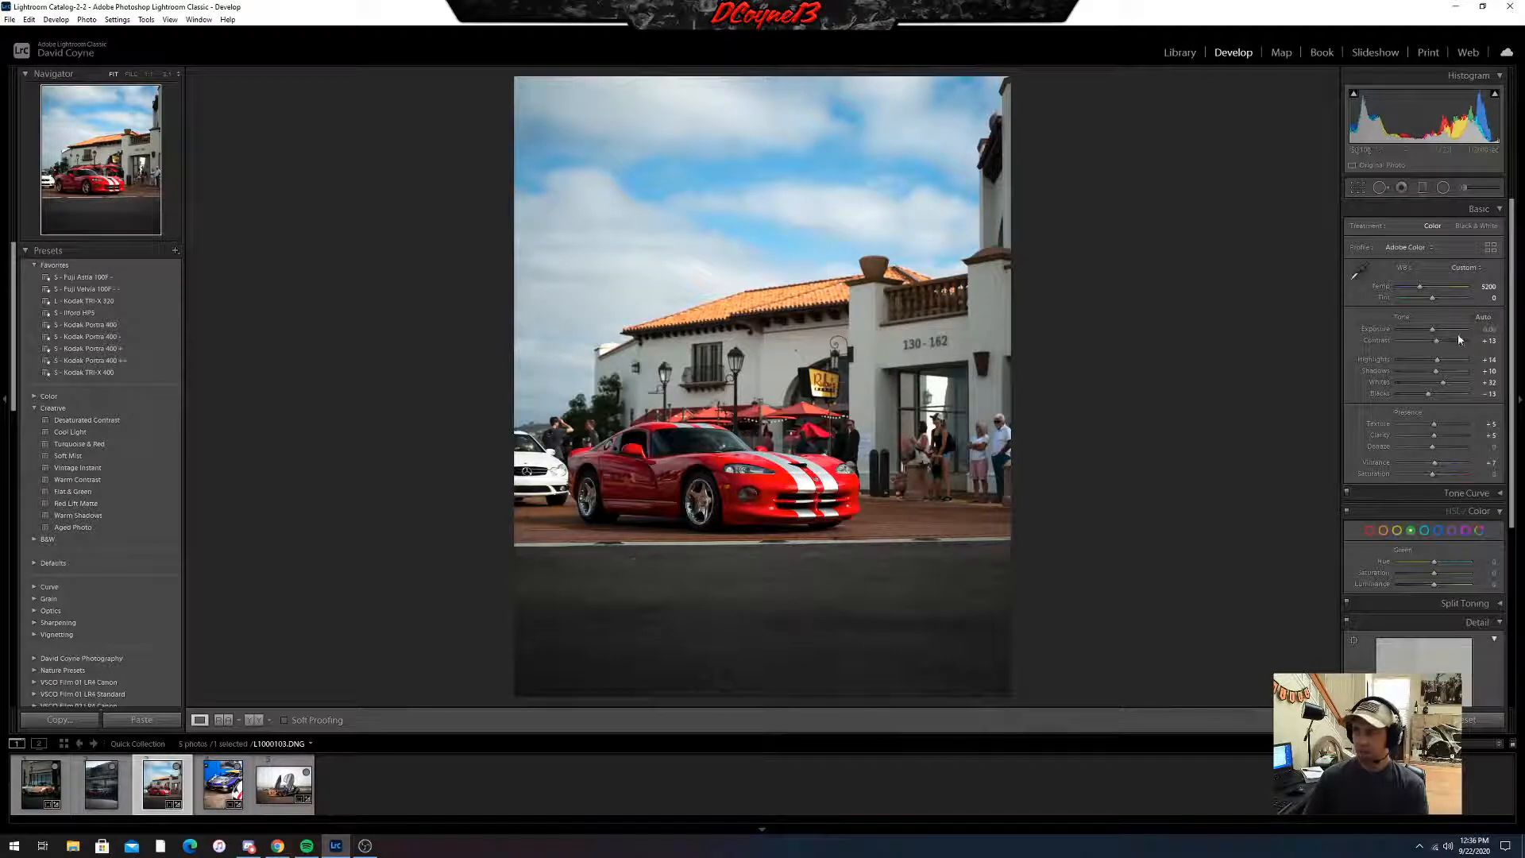
click(1357, 188)
drag(1287, 221, 1268, 217)
key(Return)
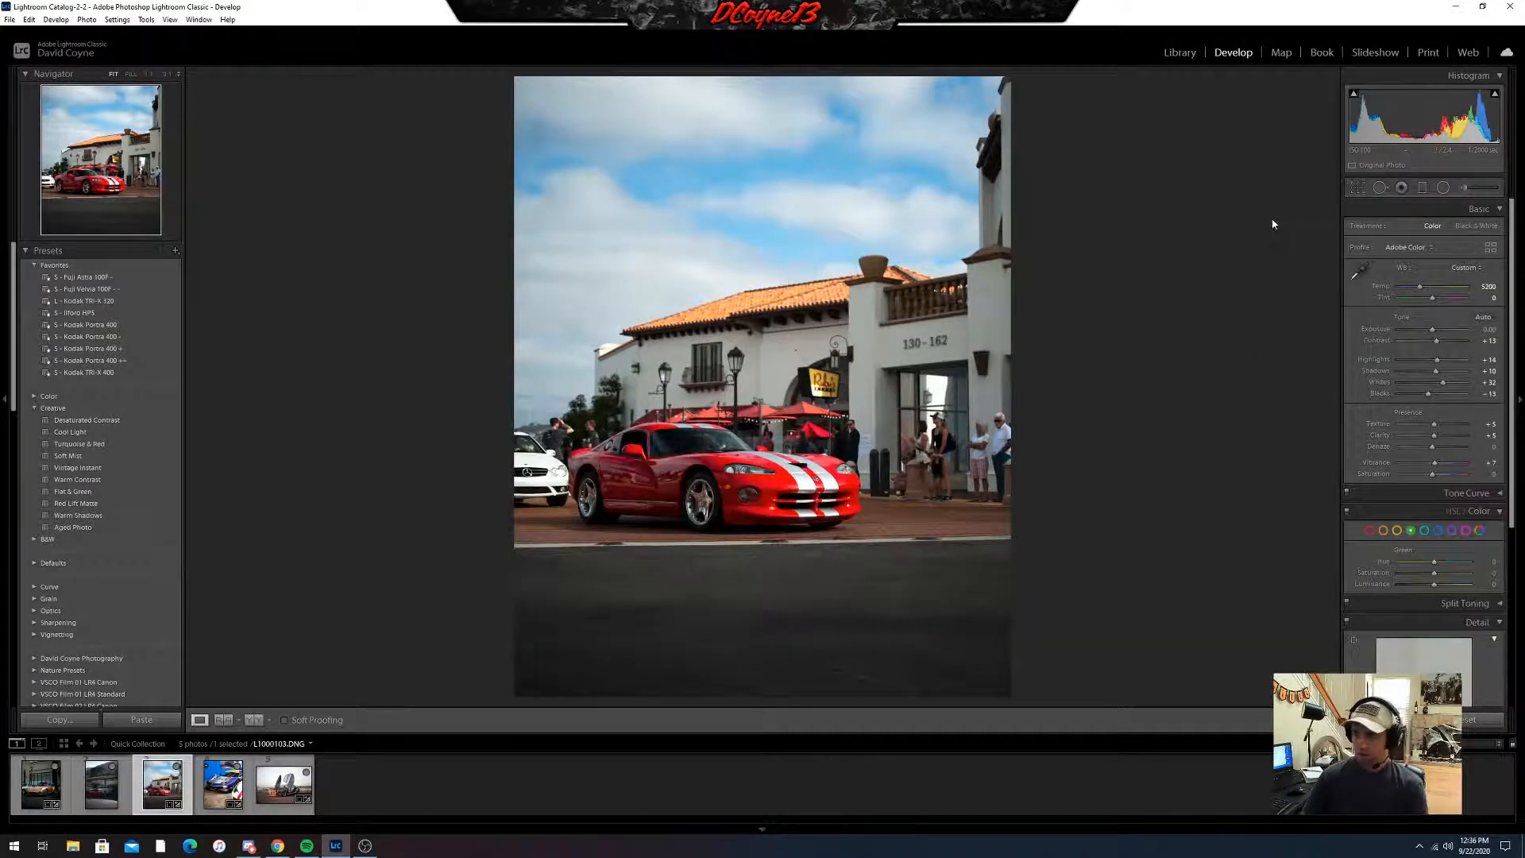
- Raise the whites to +59, checking the effect on the red car up close
click(695, 482)
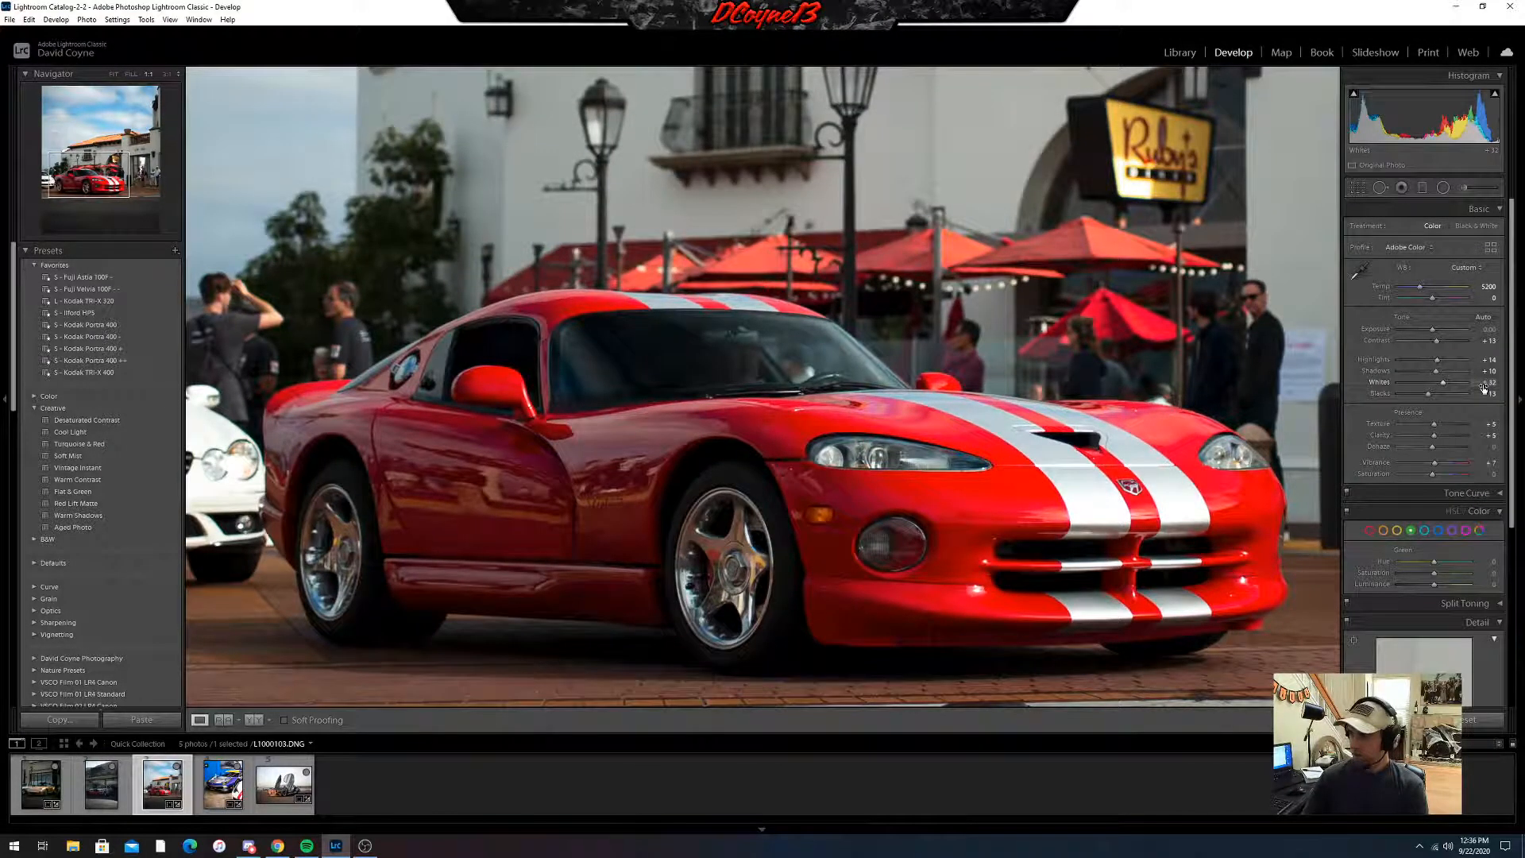
drag(1488, 385, 1504, 385)
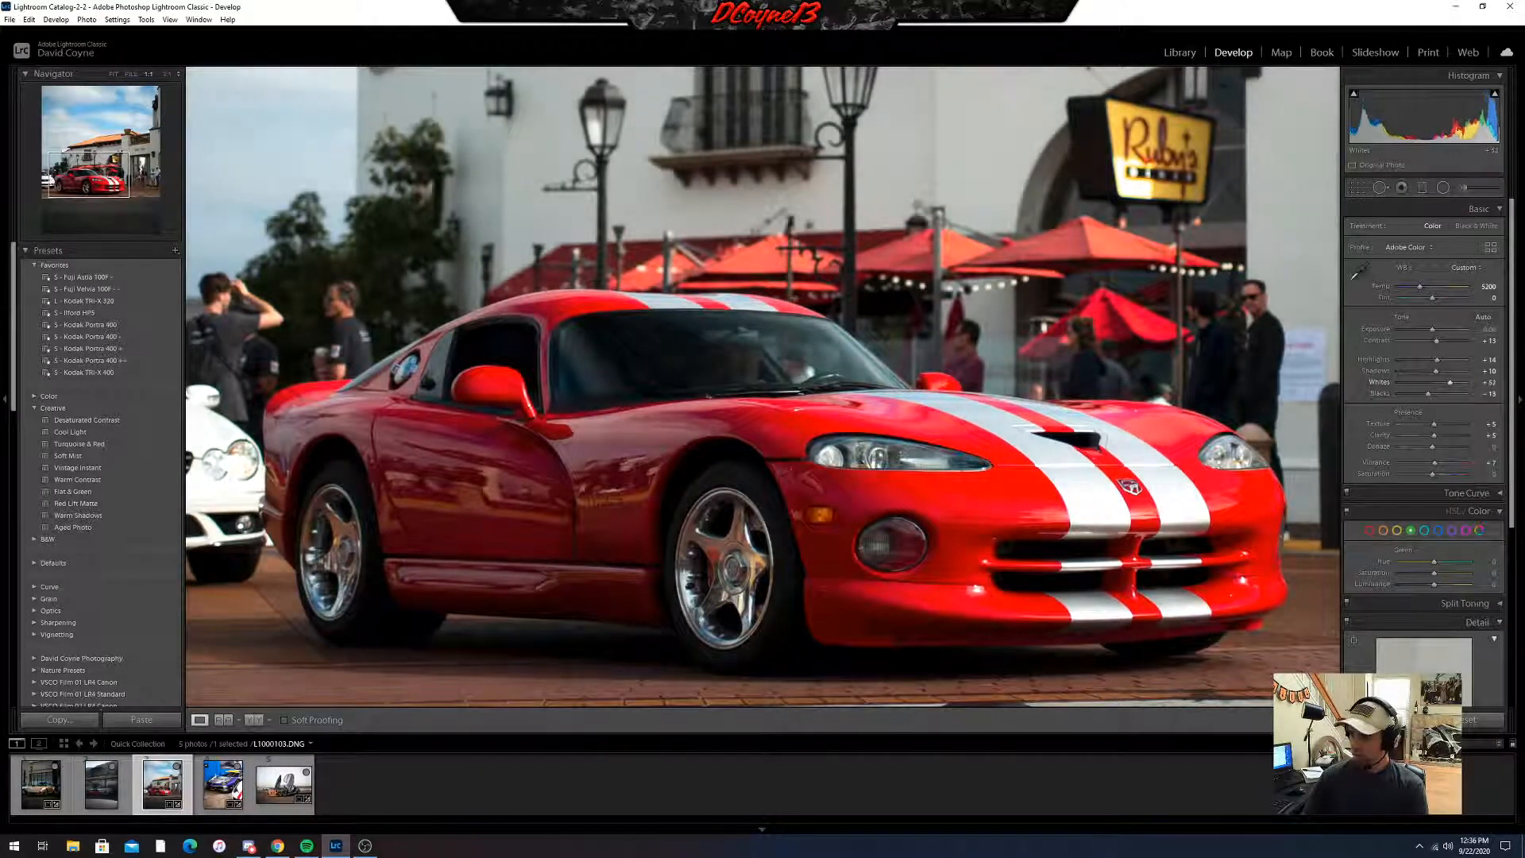
click(1067, 456)
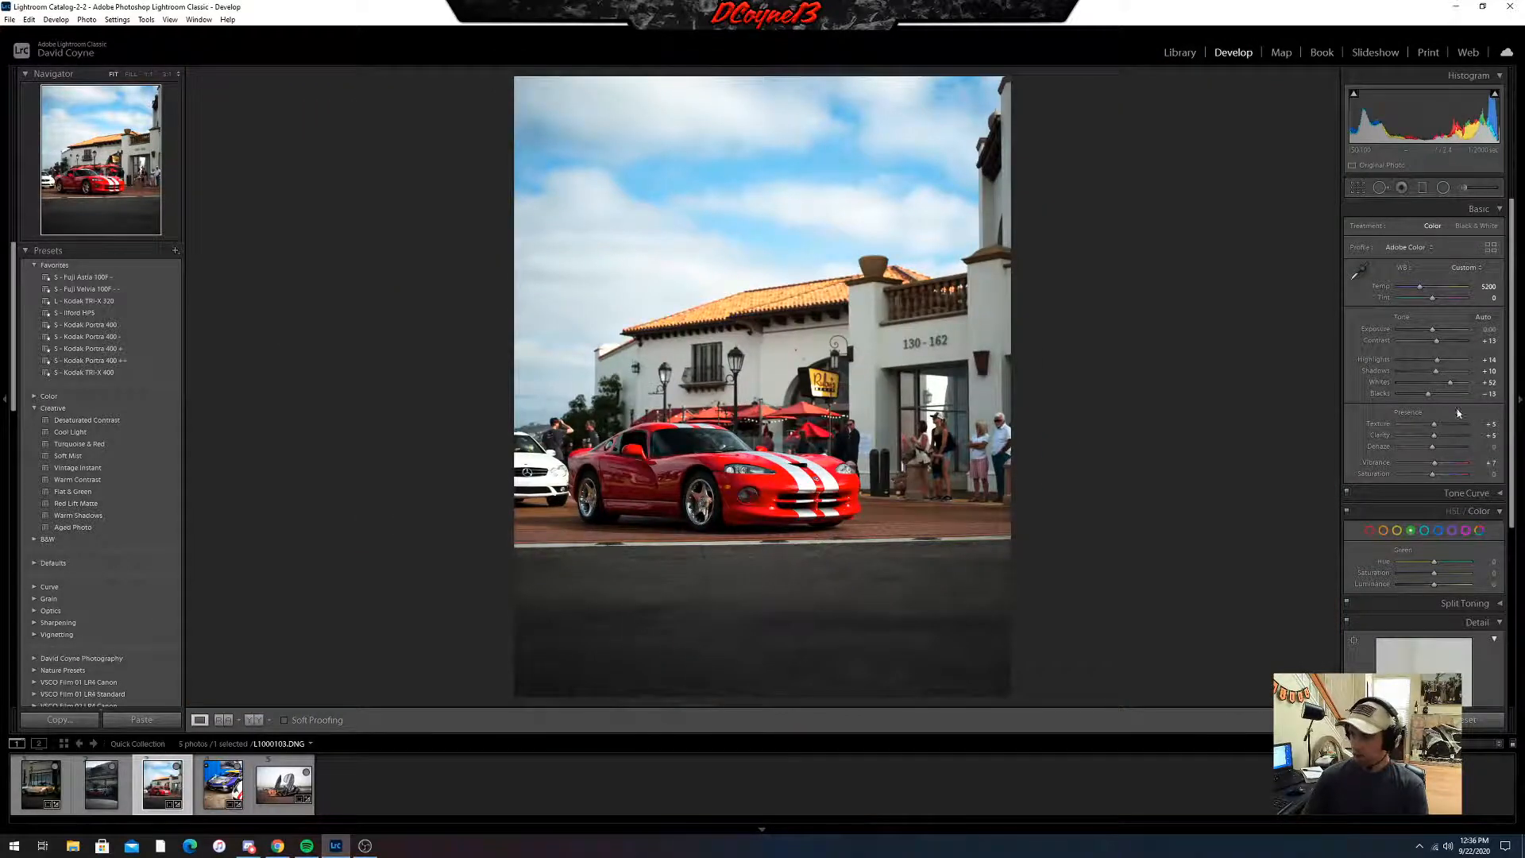
drag(1482, 386, 1485, 387)
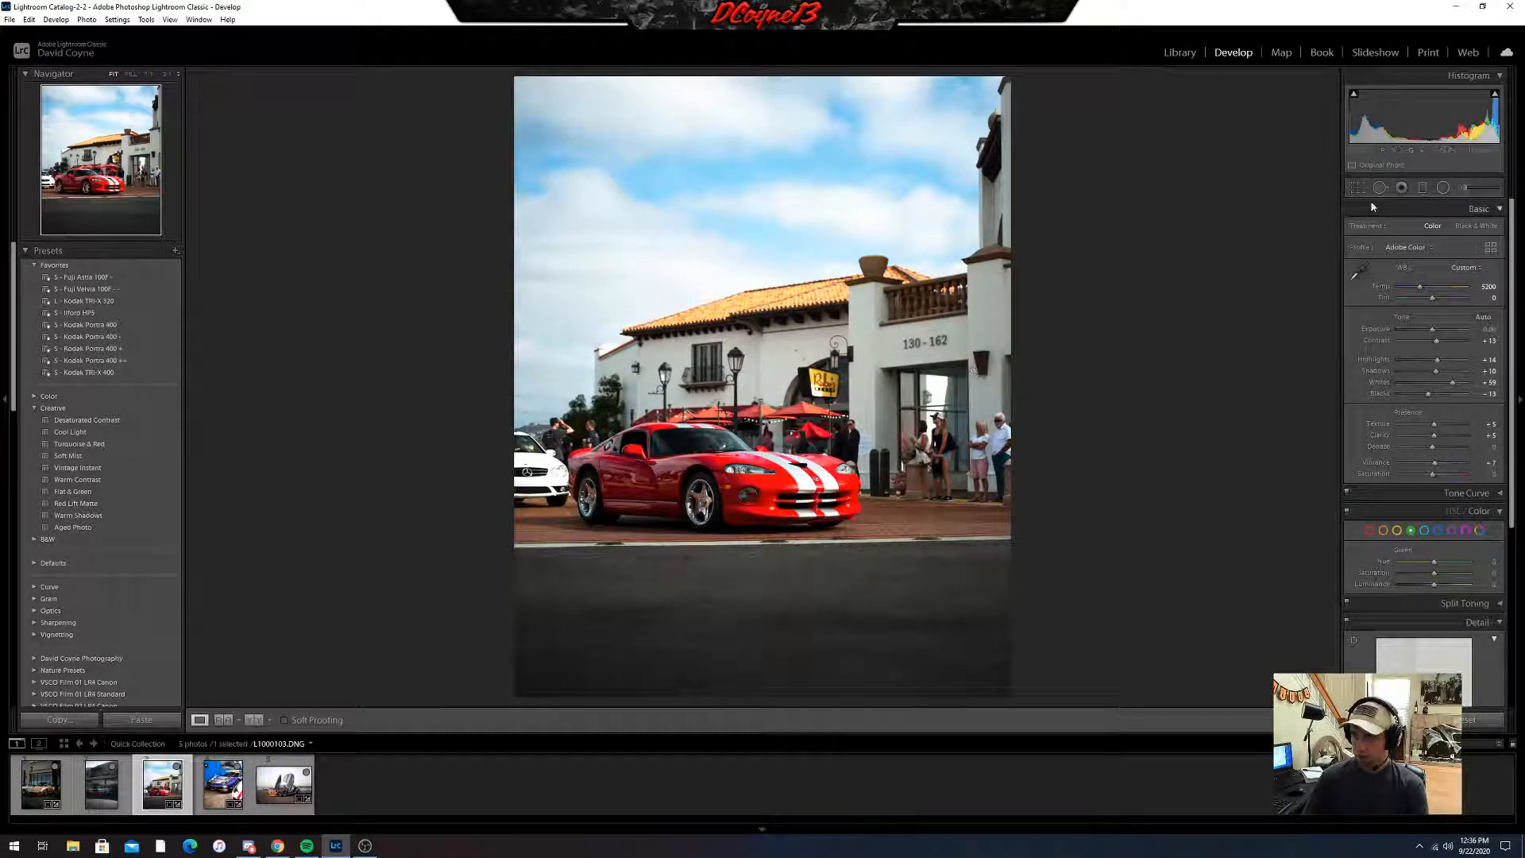
- Add a graduated filter rising from the road to the car, with exposure 0.10 and lowered clarity, blacks and saturation, and inspect the car
click(1421, 189)
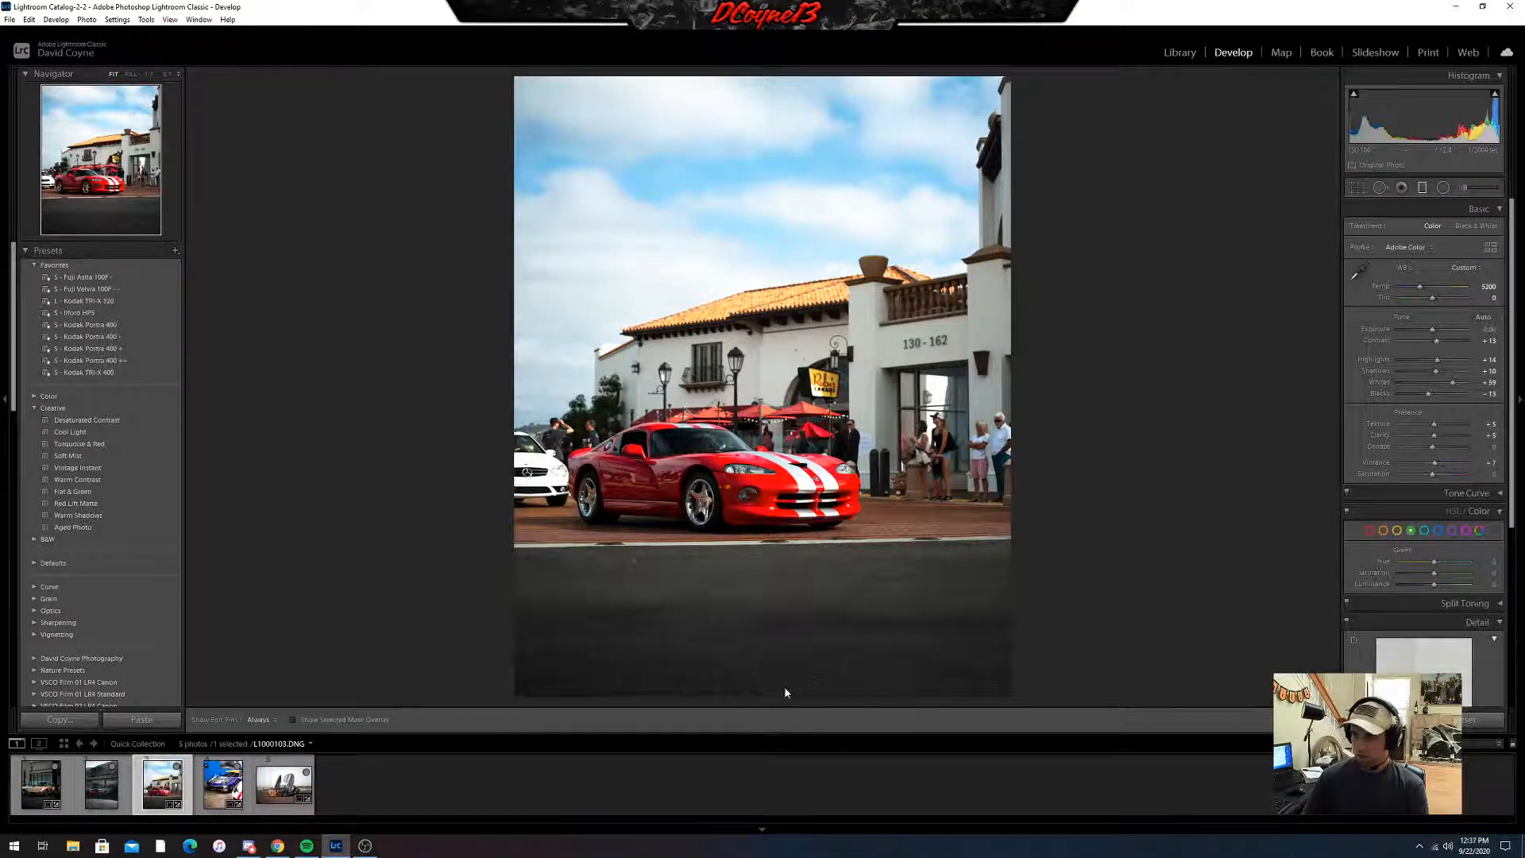
drag(783, 688, 783, 500)
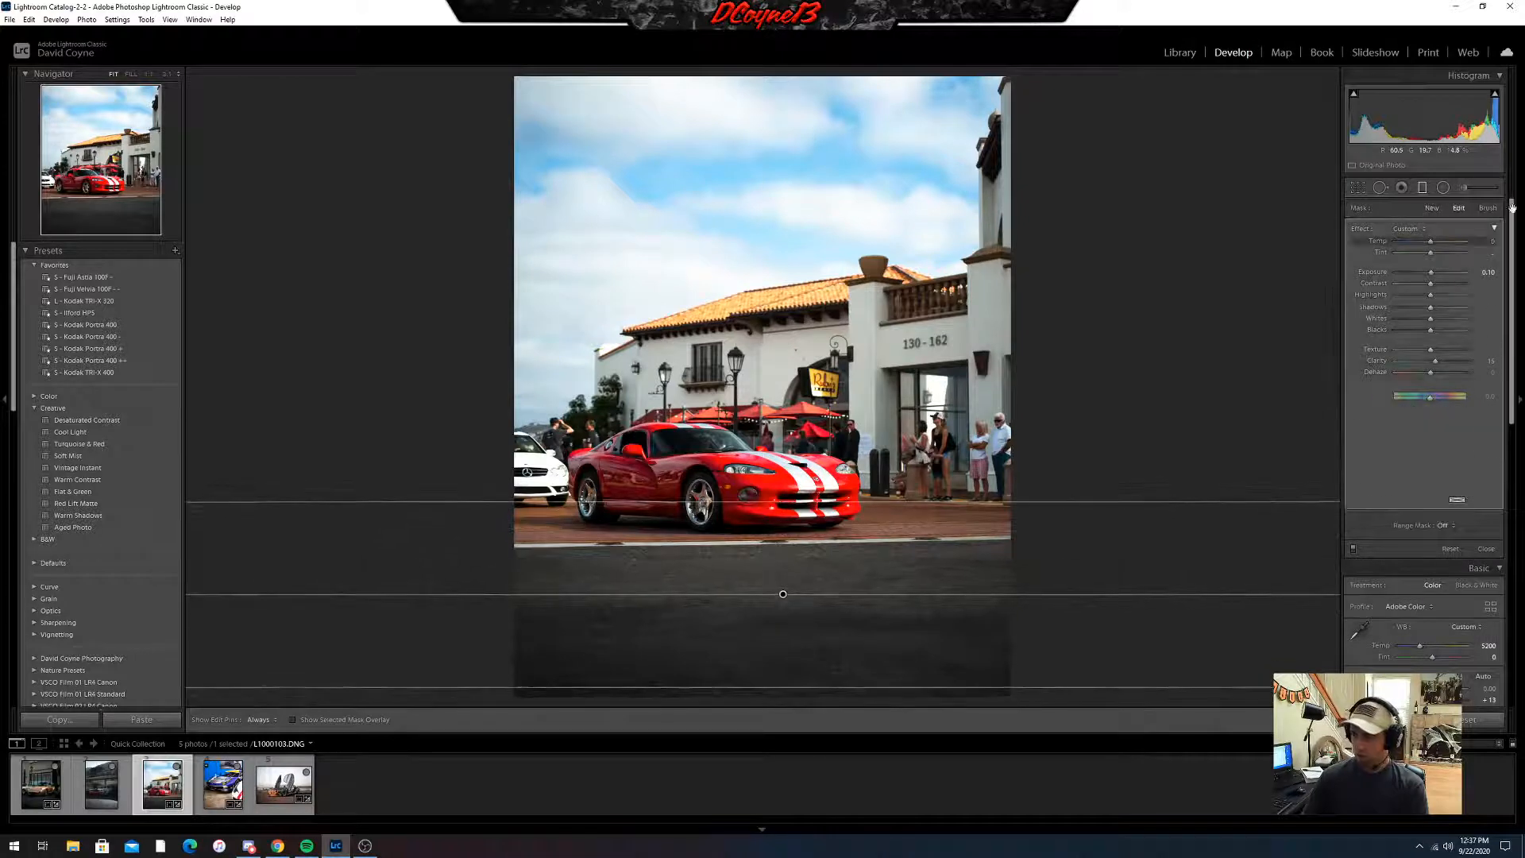
drag(1435, 360, 1430, 329)
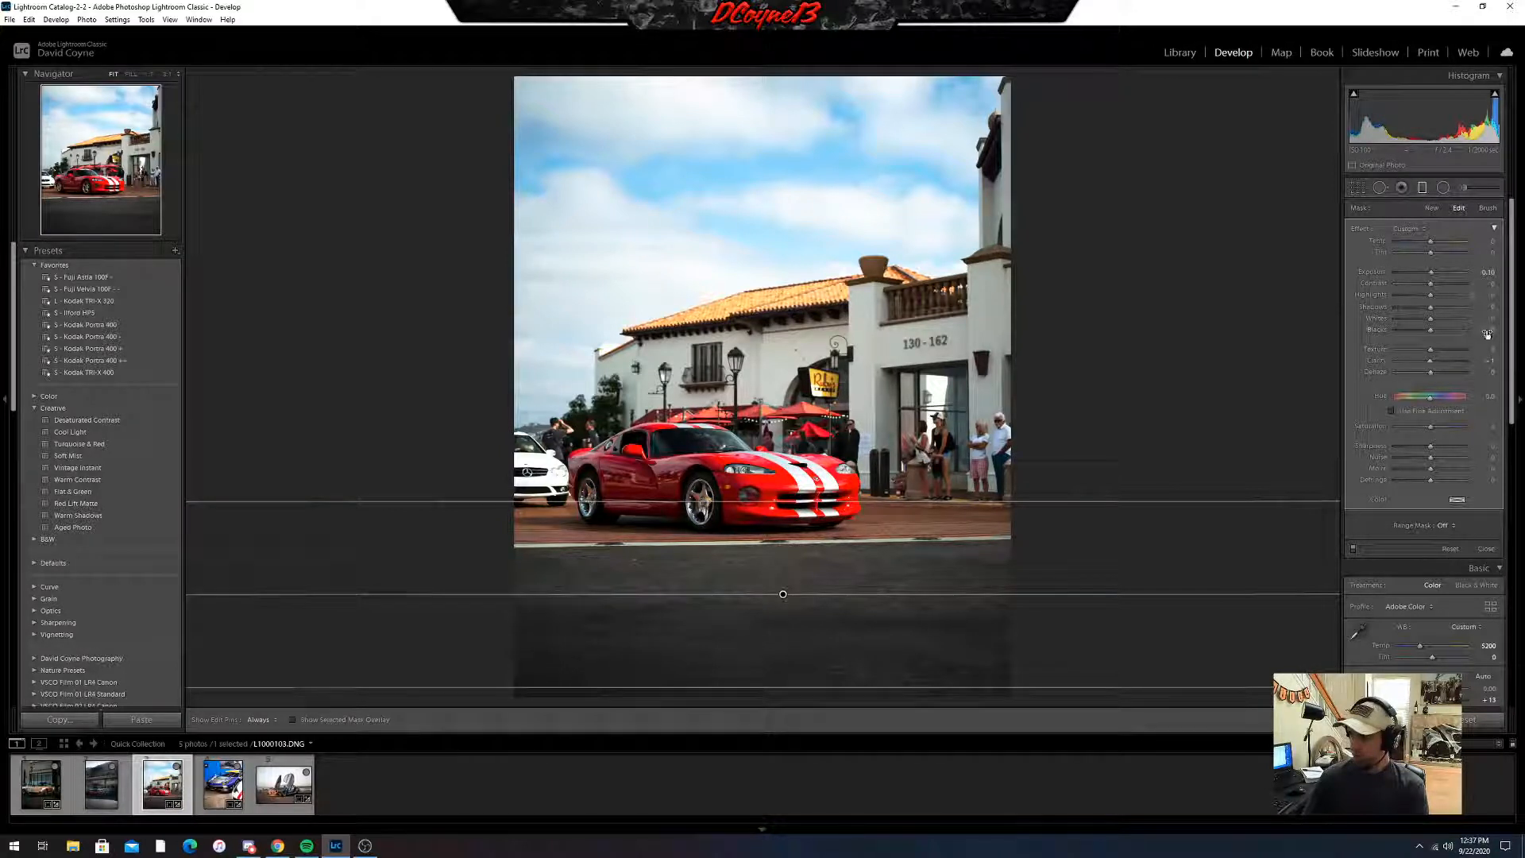
drag(1483, 329, 1475, 330)
drag(1484, 427, 1462, 427)
key(m)
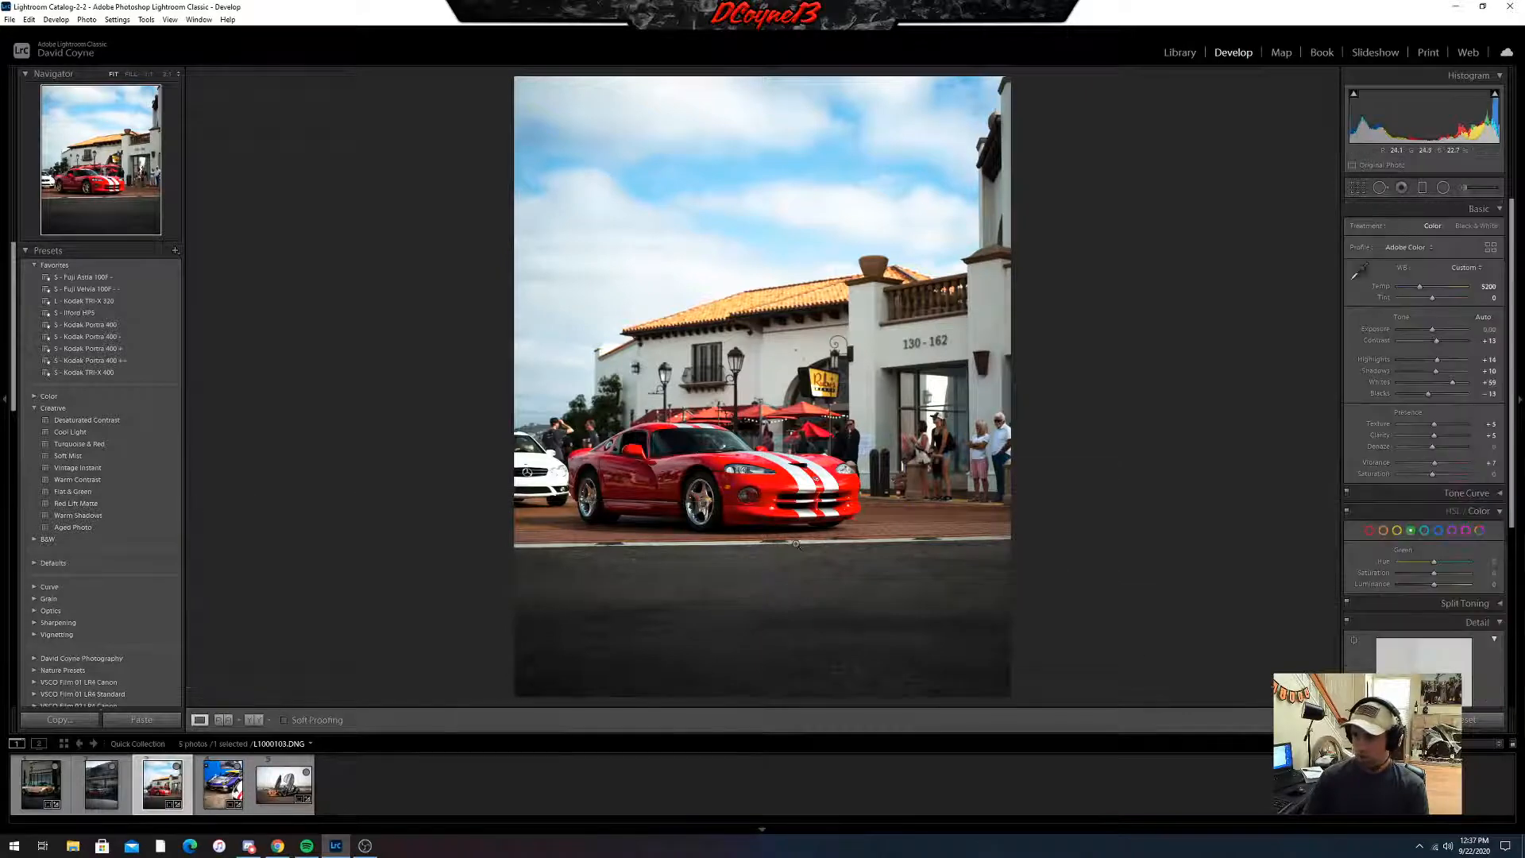
click(775, 647)
drag(780, 634, 1105, 463)
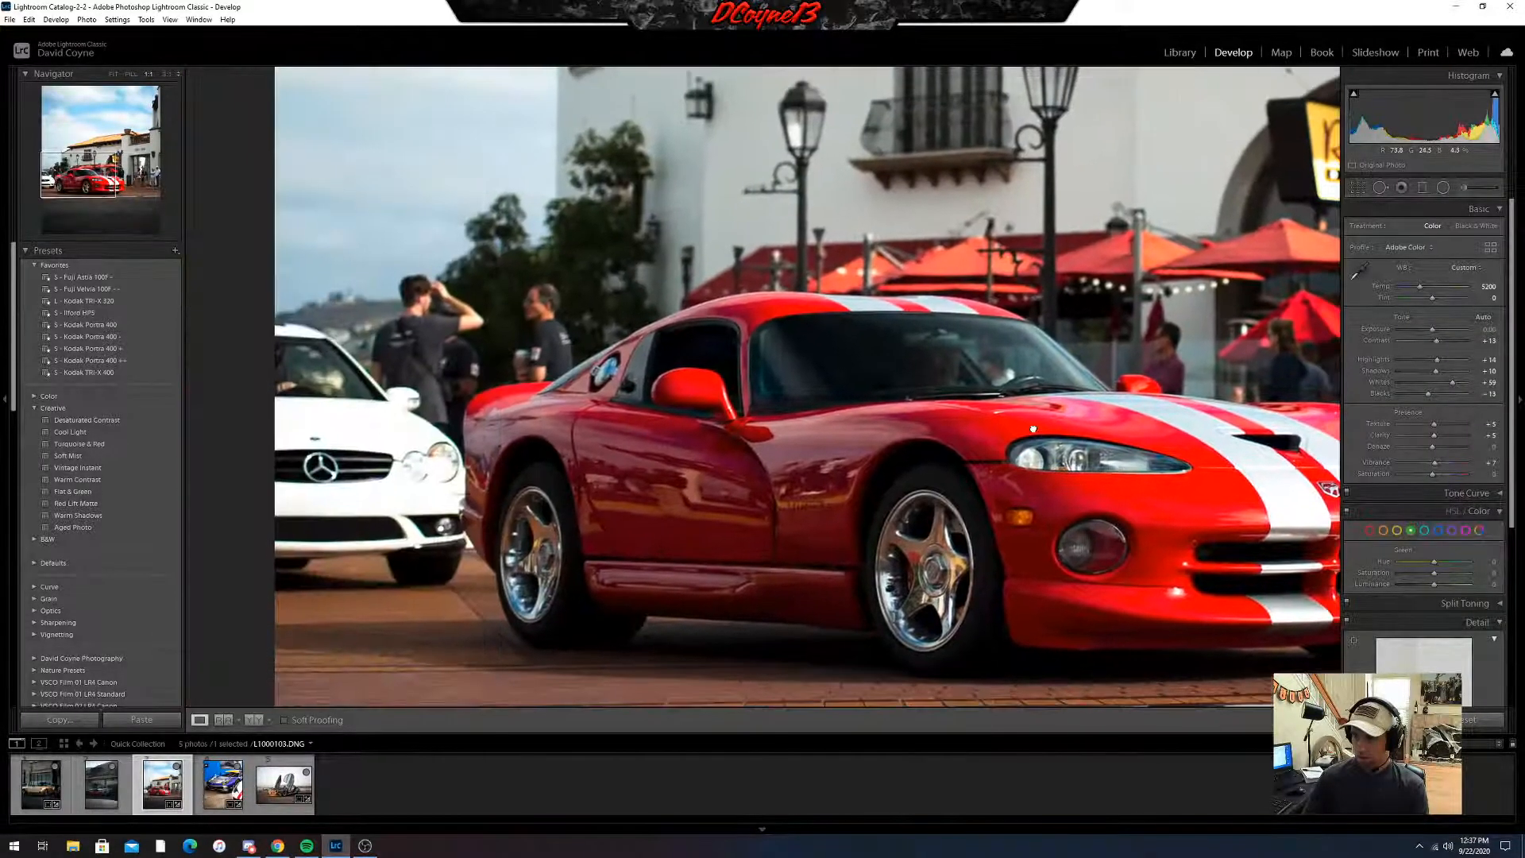
click(1105, 462)
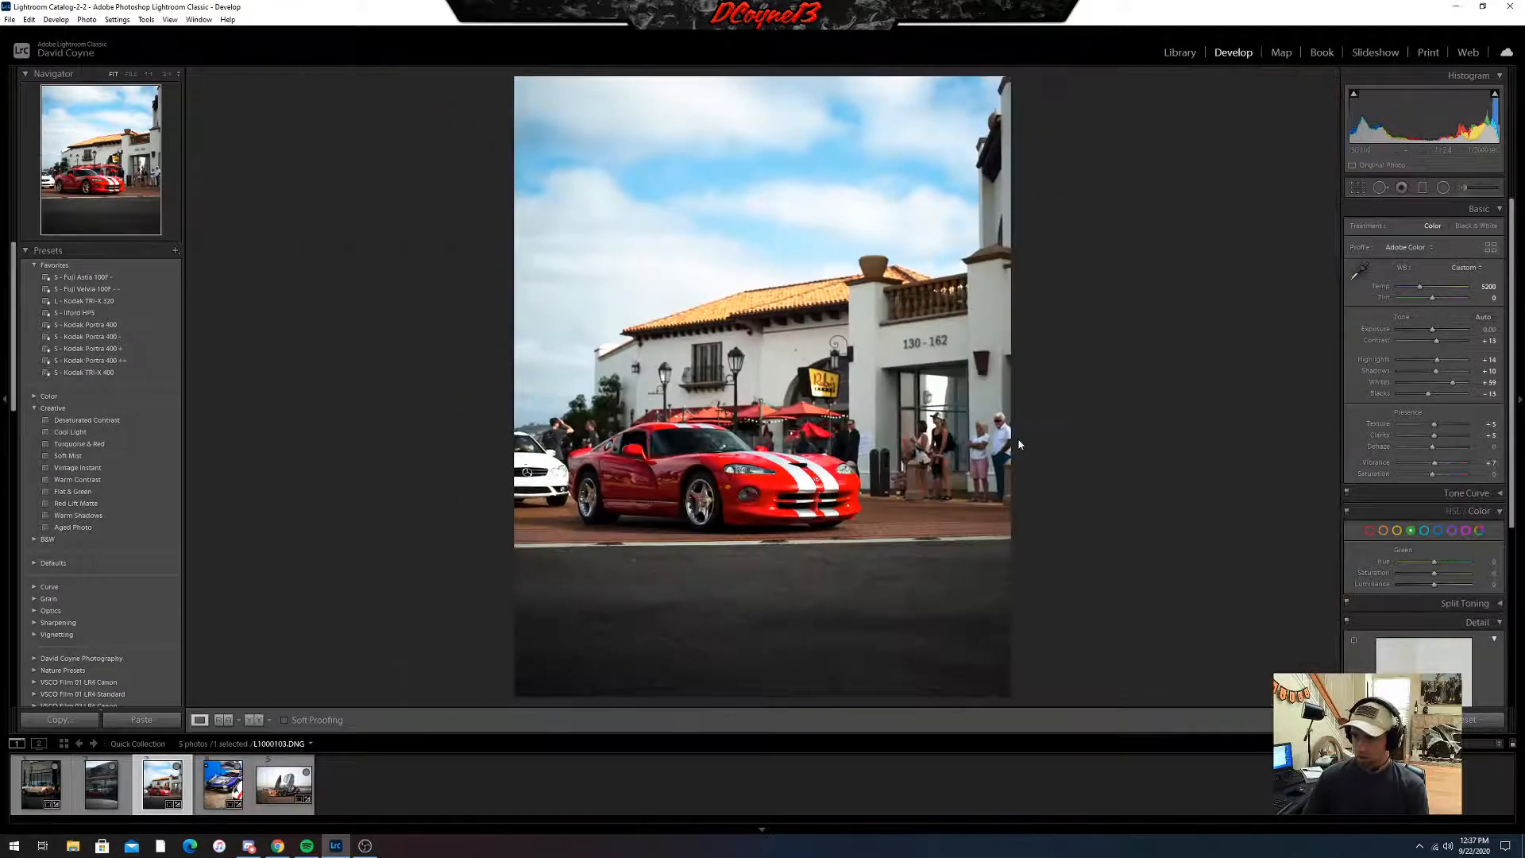
- Set up a small adjustment brush with the Highlights effect at 13 and hide the edit pins
click(1478, 189)
click(1408, 230)
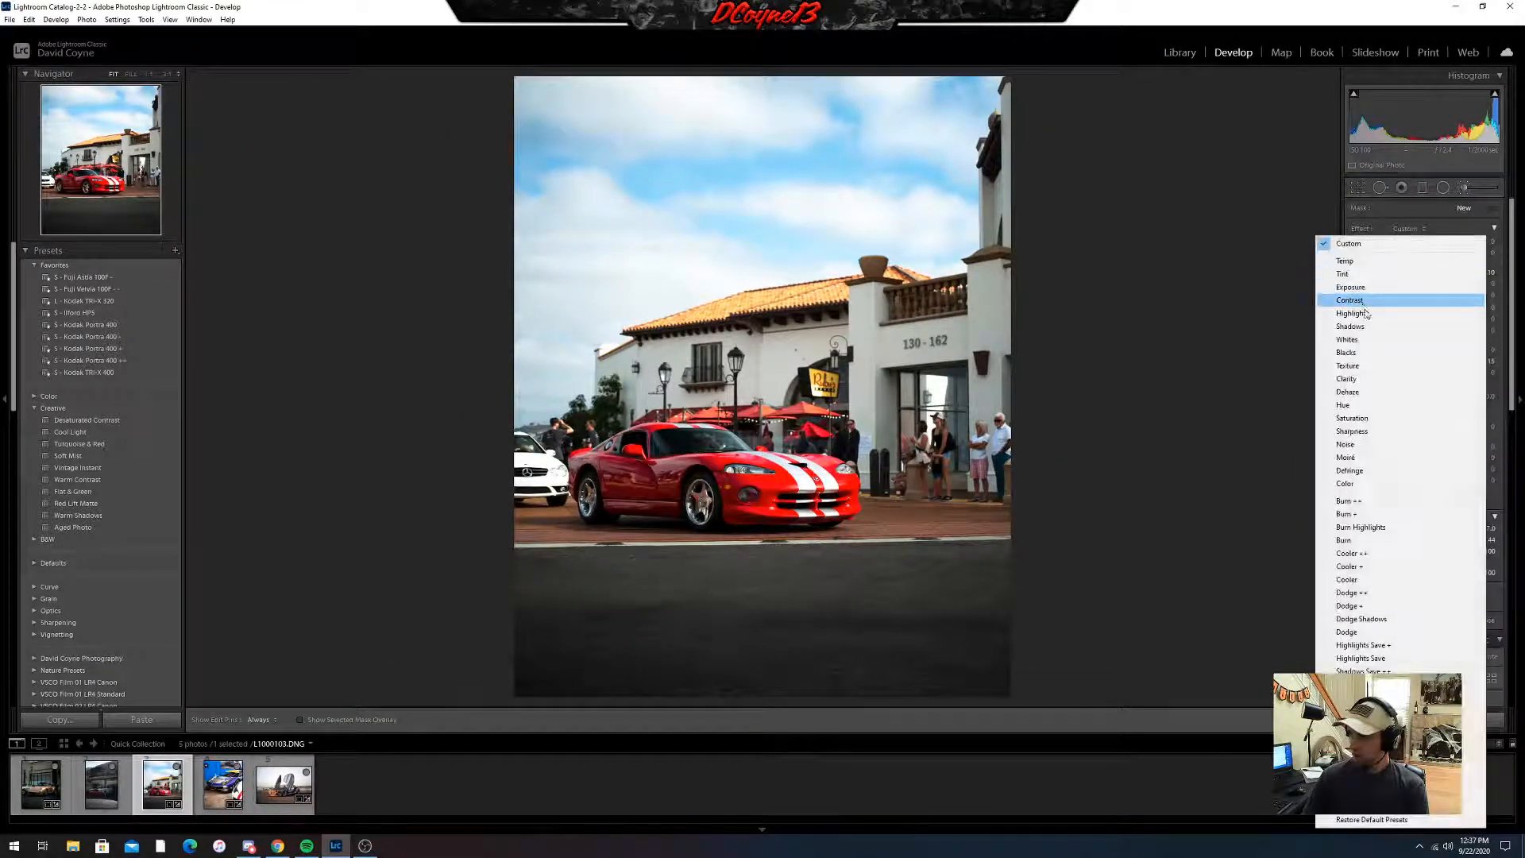
click(1419, 309)
drag(1477, 297, 1483, 298)
key(z)
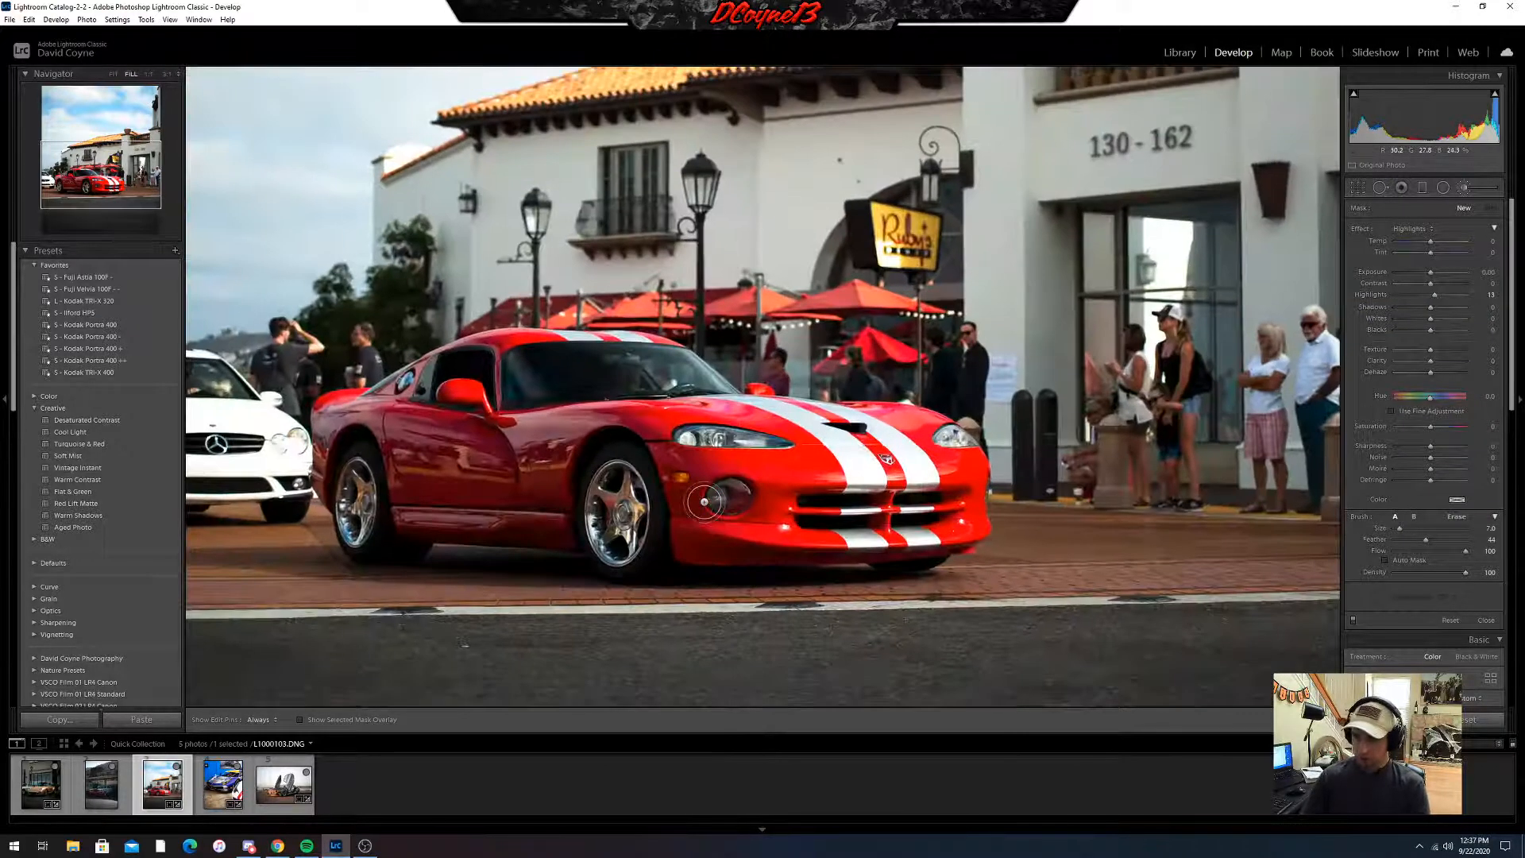
scroll(605, 507, down, 3)
scroll(613, 506, down, 1)
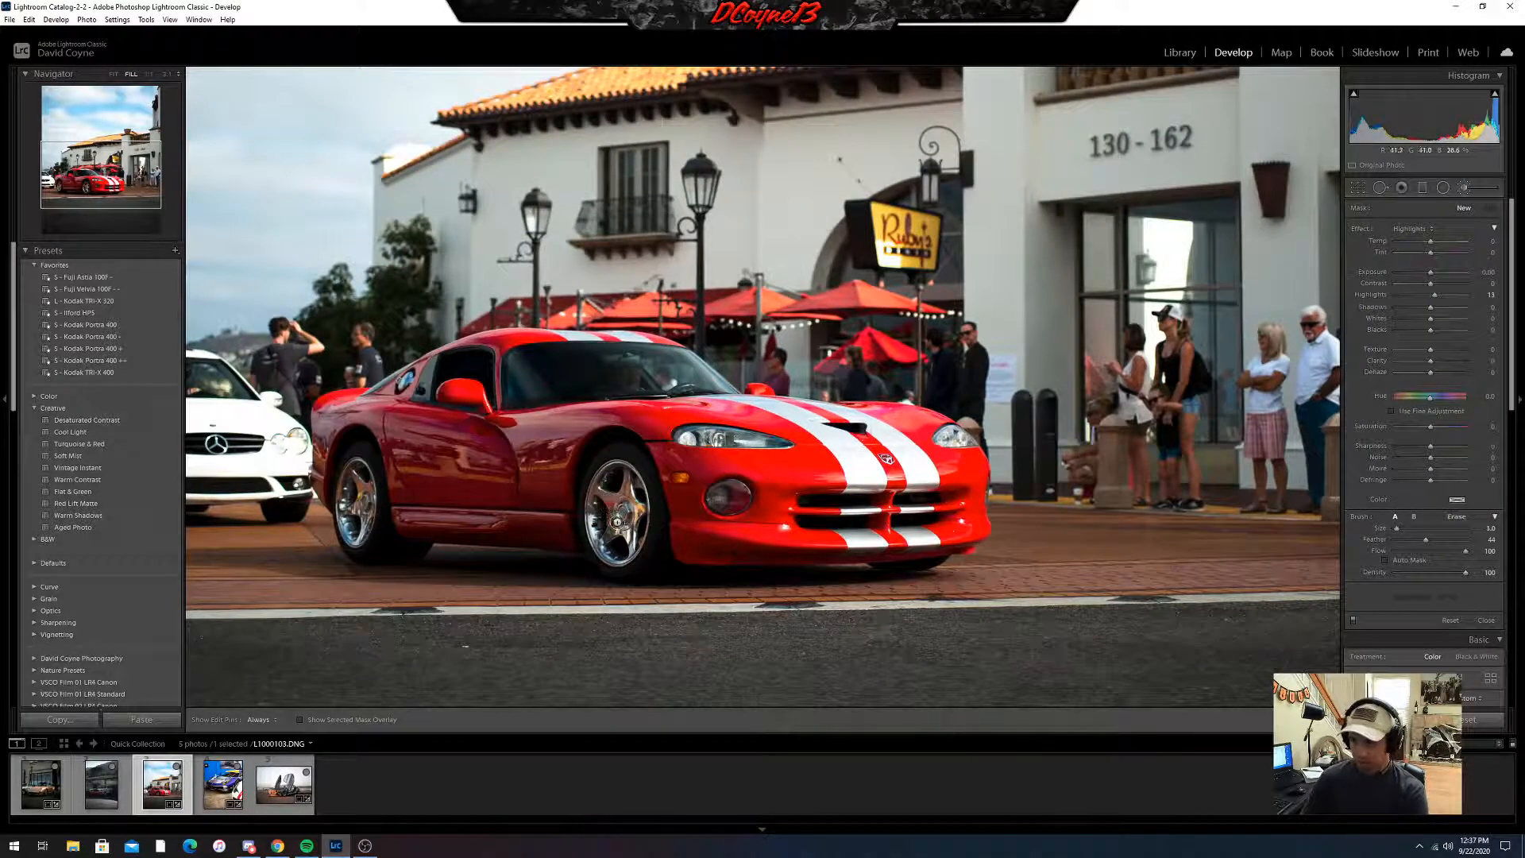
key(h)
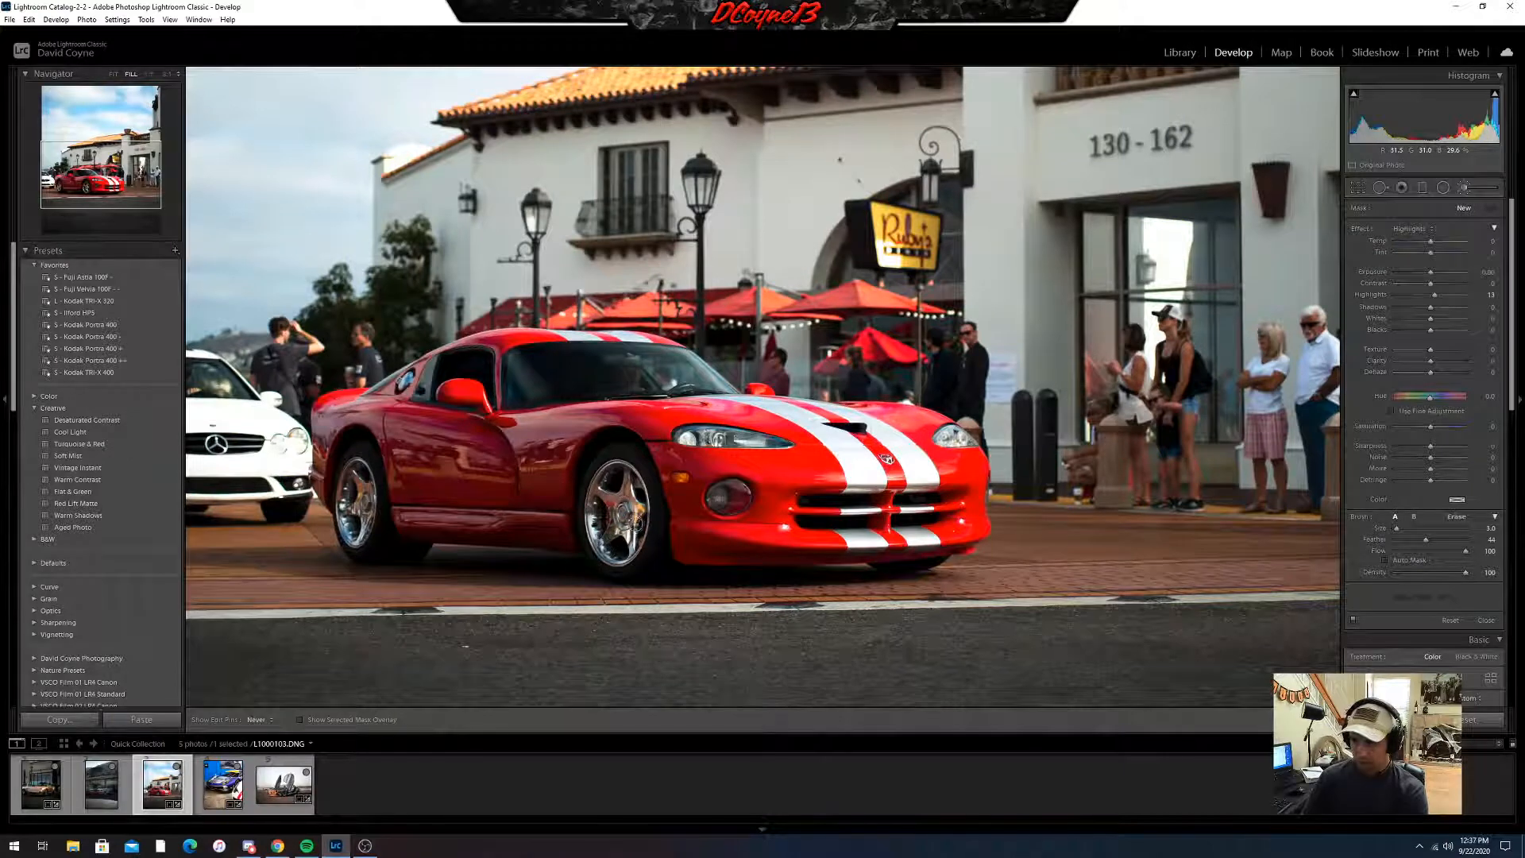
- Brush the highlight boost over the red car's wheels, set the brush's whites to 13, and check the car up close
drag(630, 480, 642, 498)
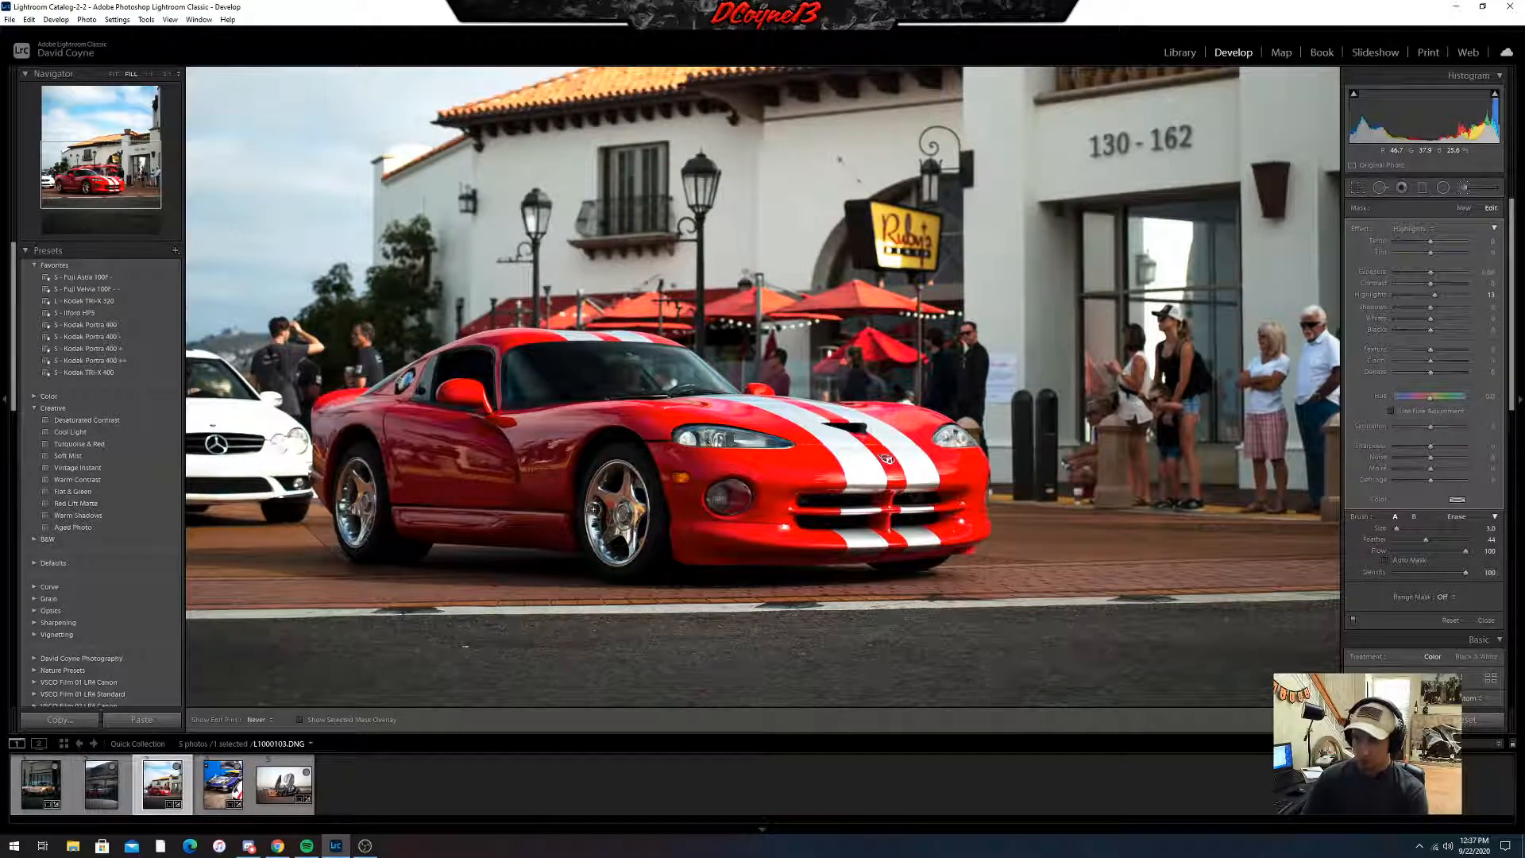
drag(619, 469, 603, 502)
mouse_move(348, 506)
mouse_down()
mouse_move(350, 478)
mouse_move(355, 530)
mouse_move(364, 469)
mouse_move(350, 512)
mouse_up()
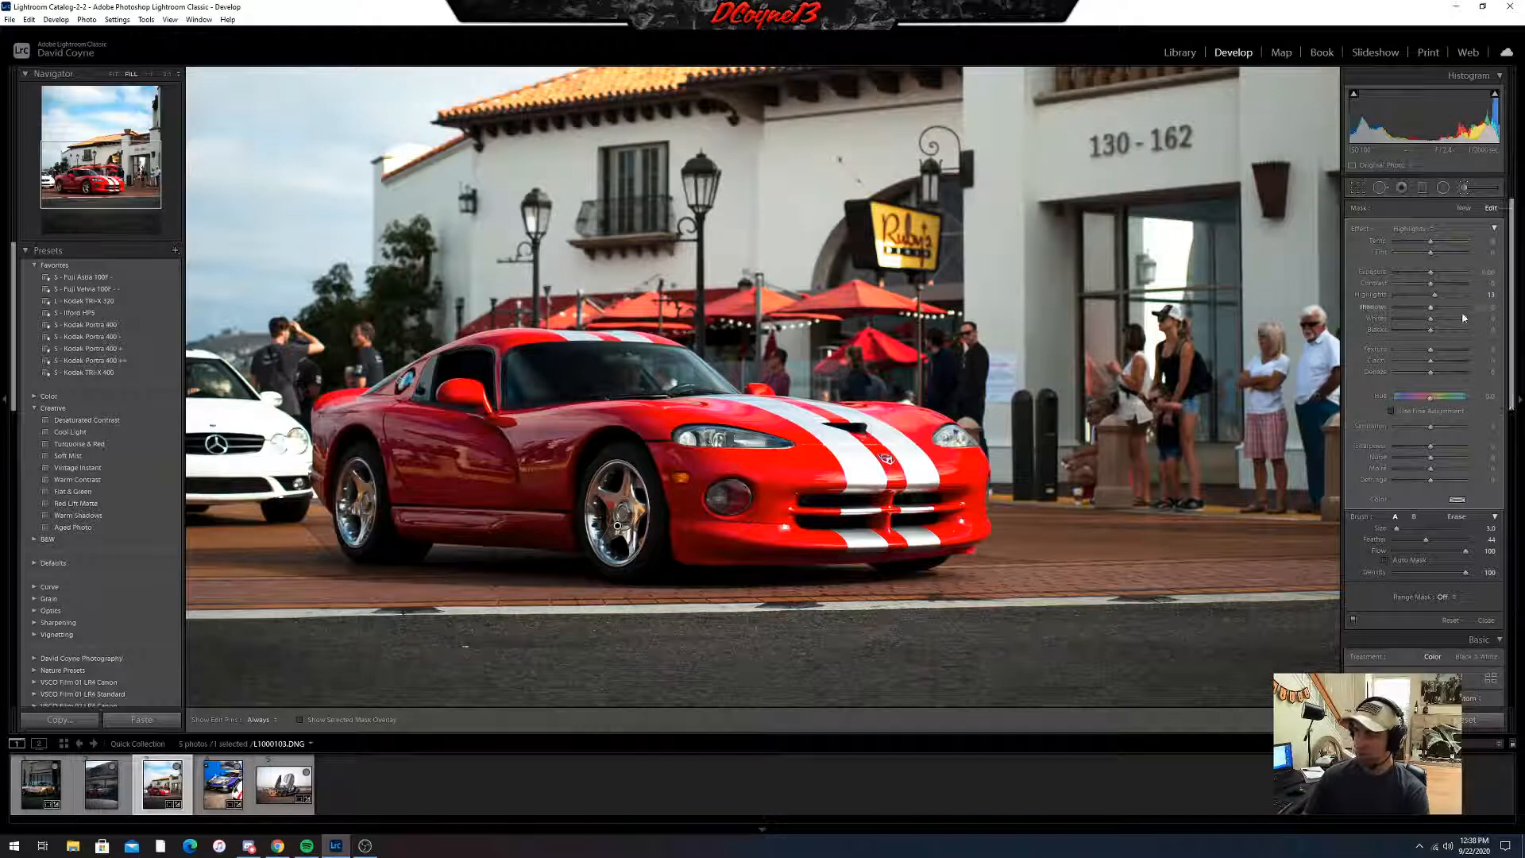
drag(1474, 320, 1485, 320)
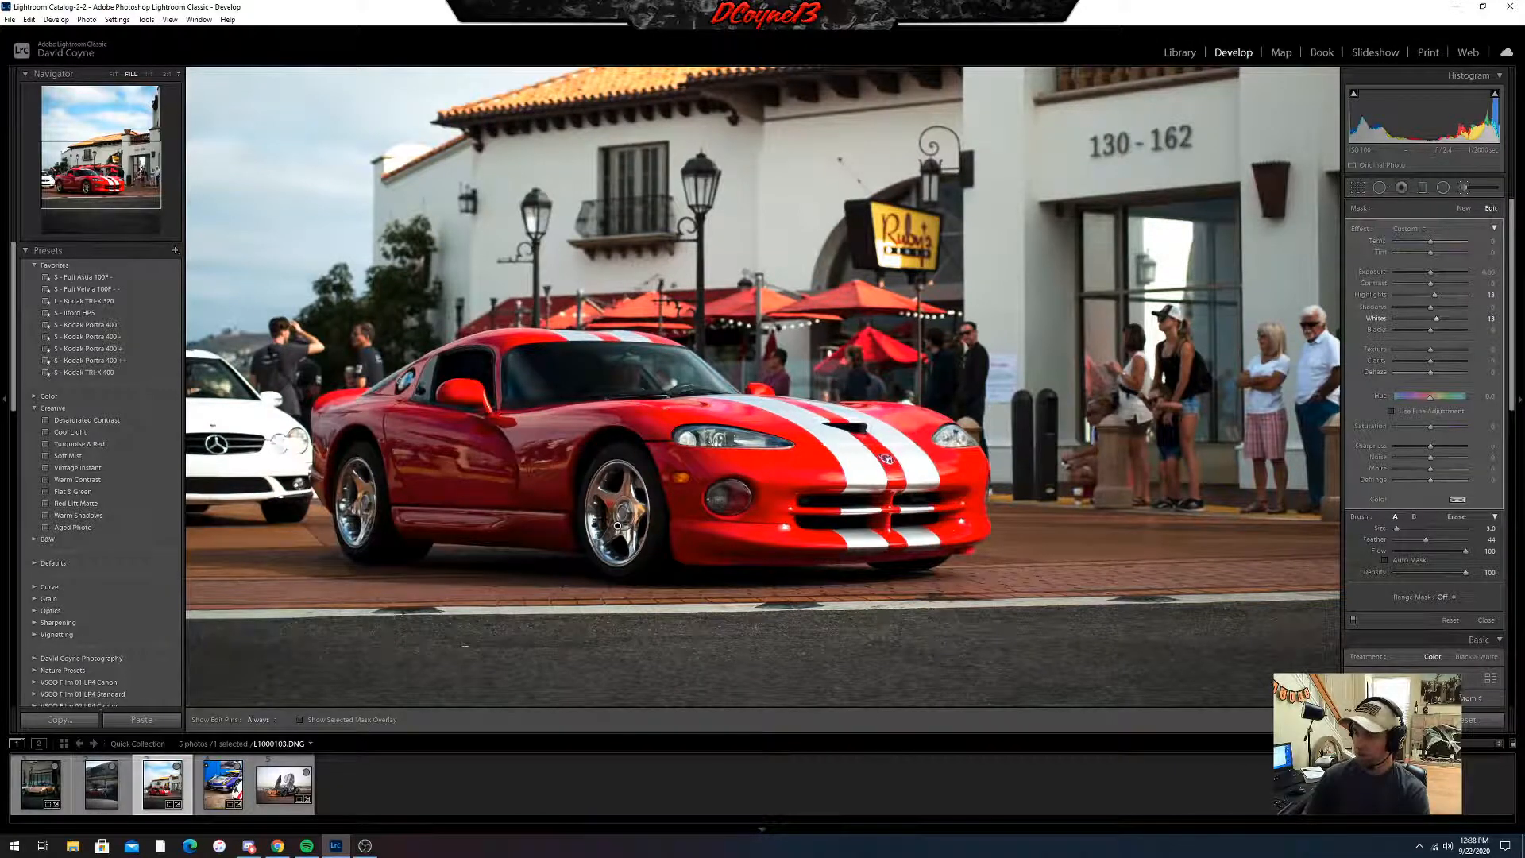
key(k)
click(764, 500)
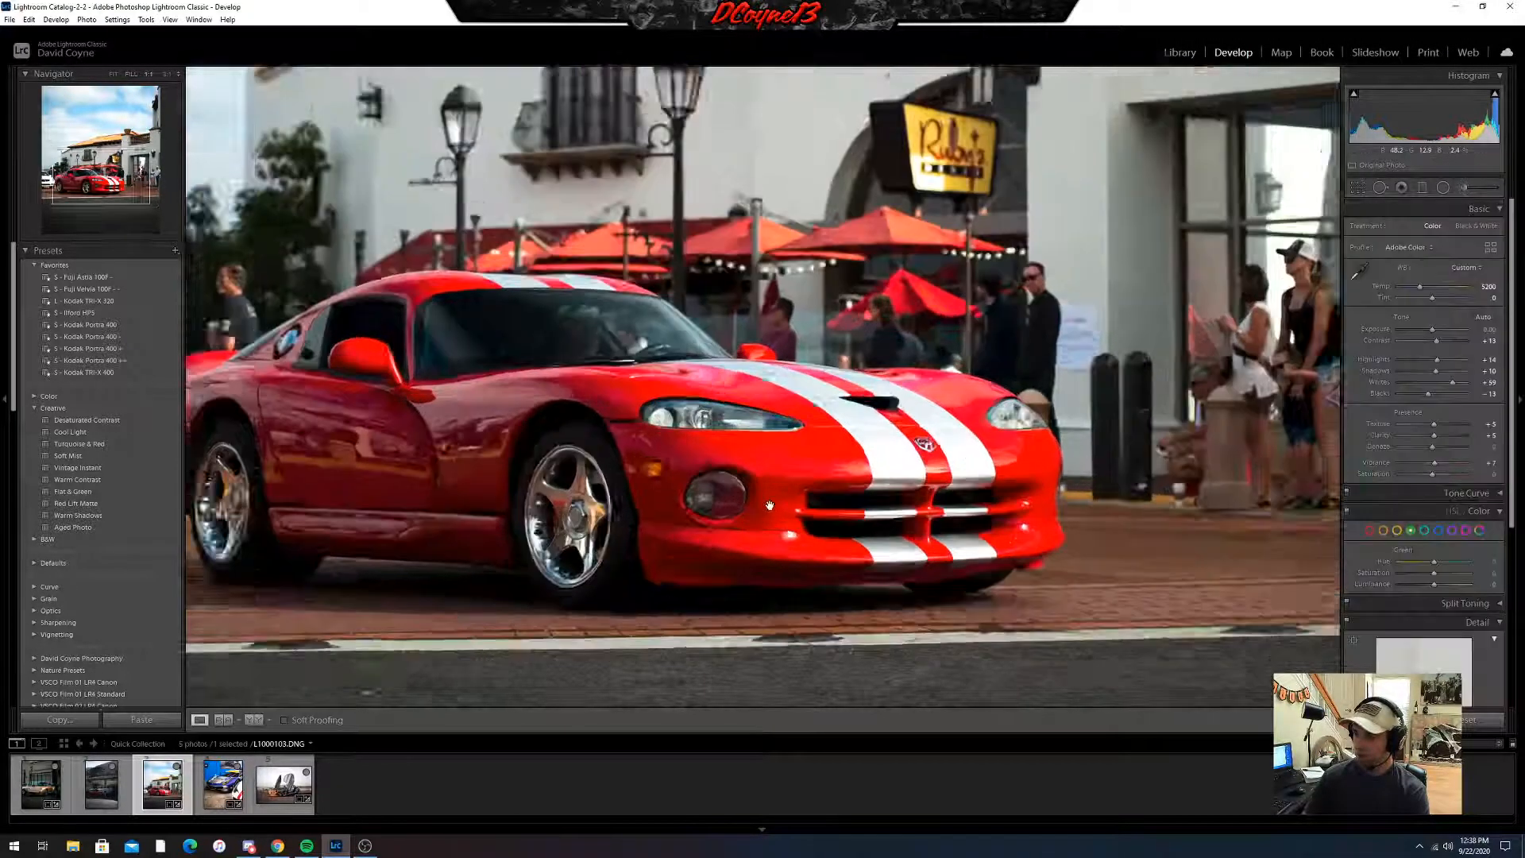
click(771, 504)
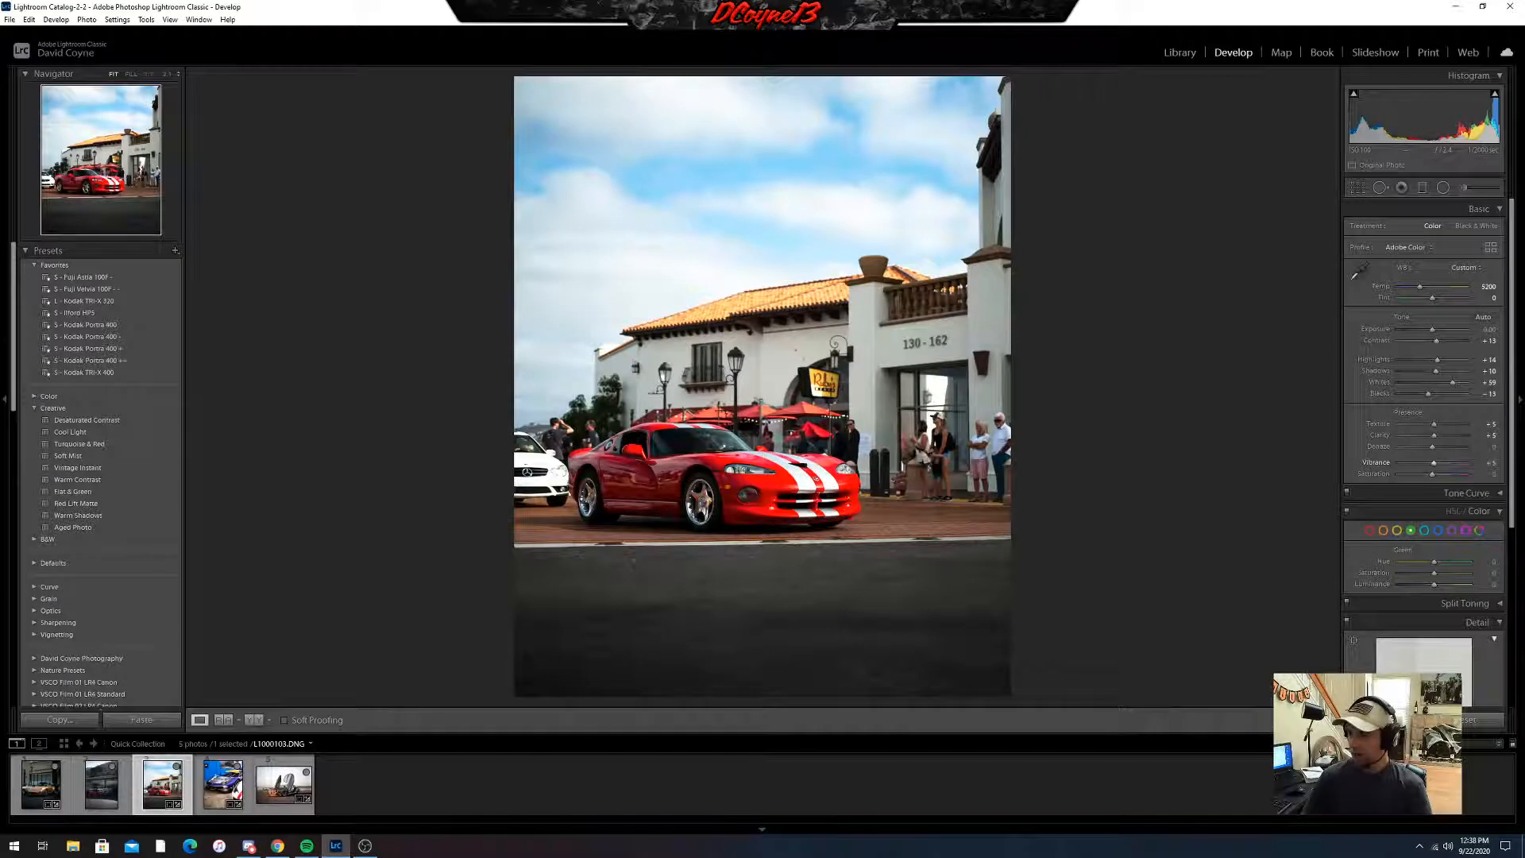
- Set vibrance to +6 and check the clouds and sky up close
mouse_move(1433, 462)
mouse_down()
mouse_move(1457, 462)
mouse_move(1437, 462)
mouse_up()
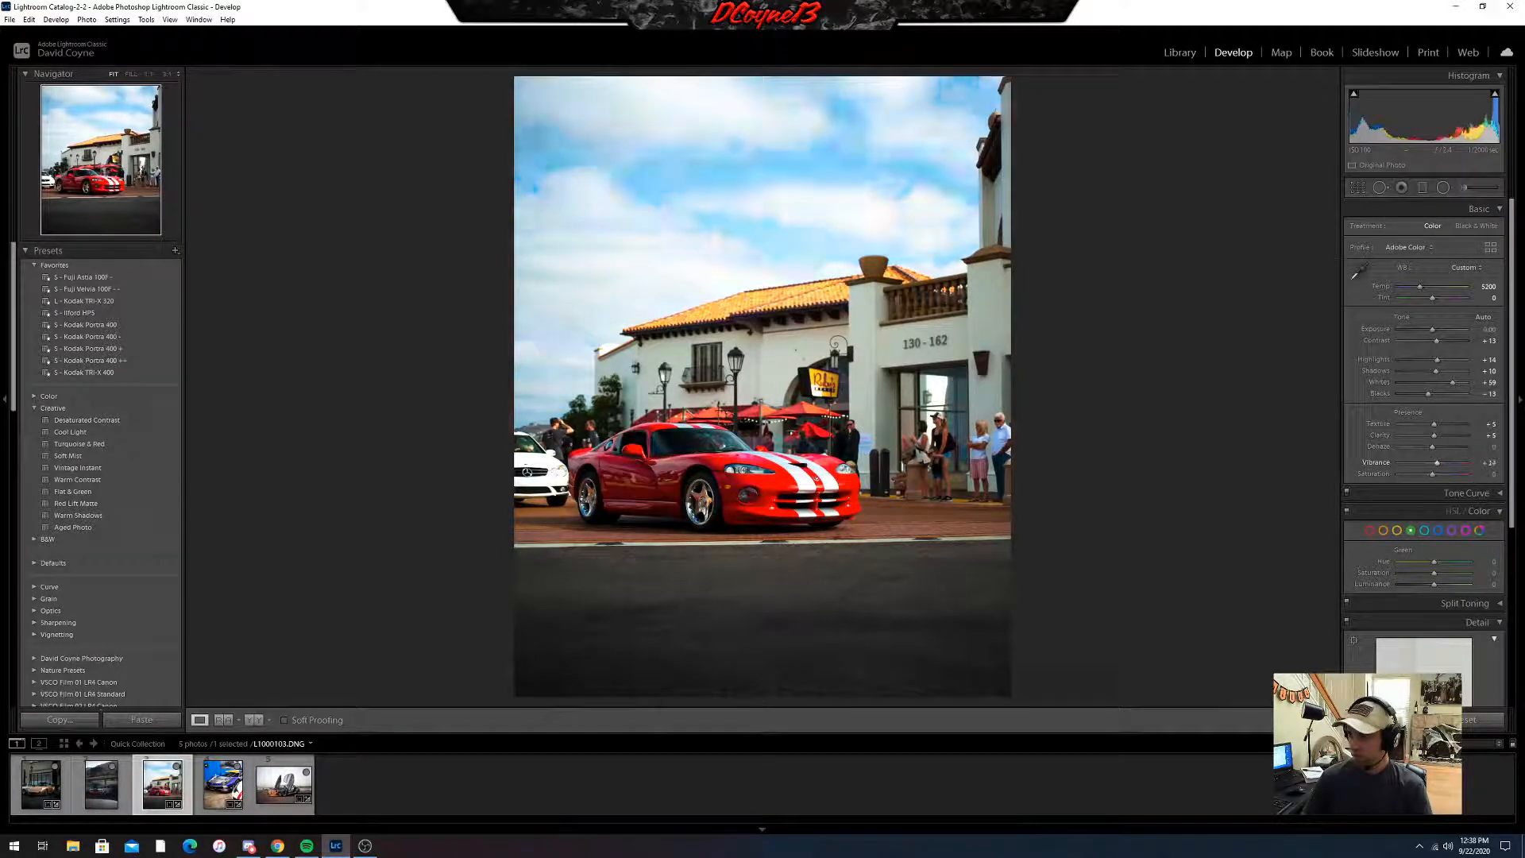
click(742, 190)
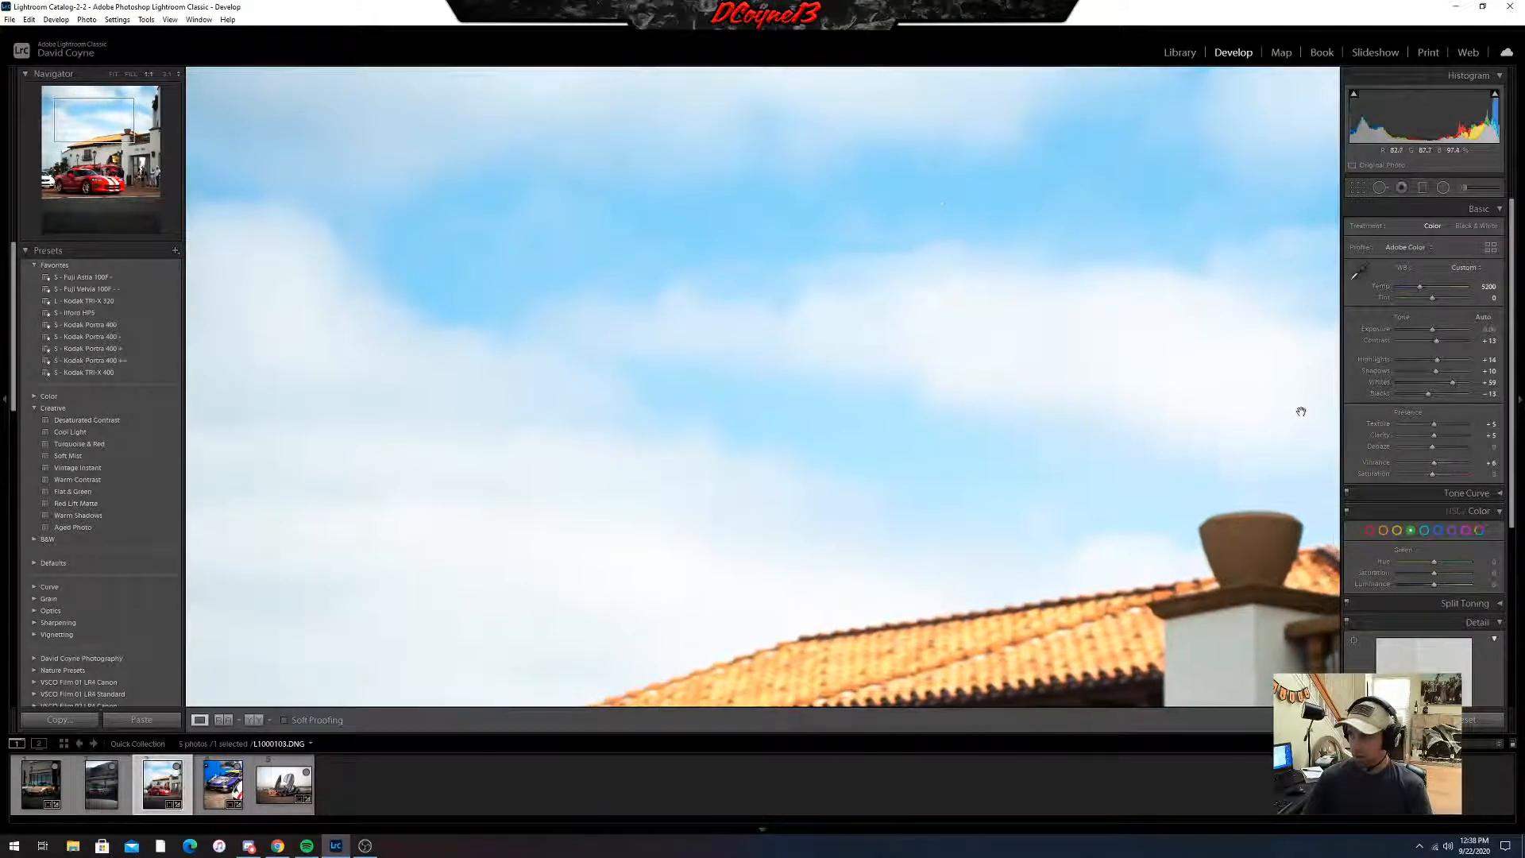
click(735, 182)
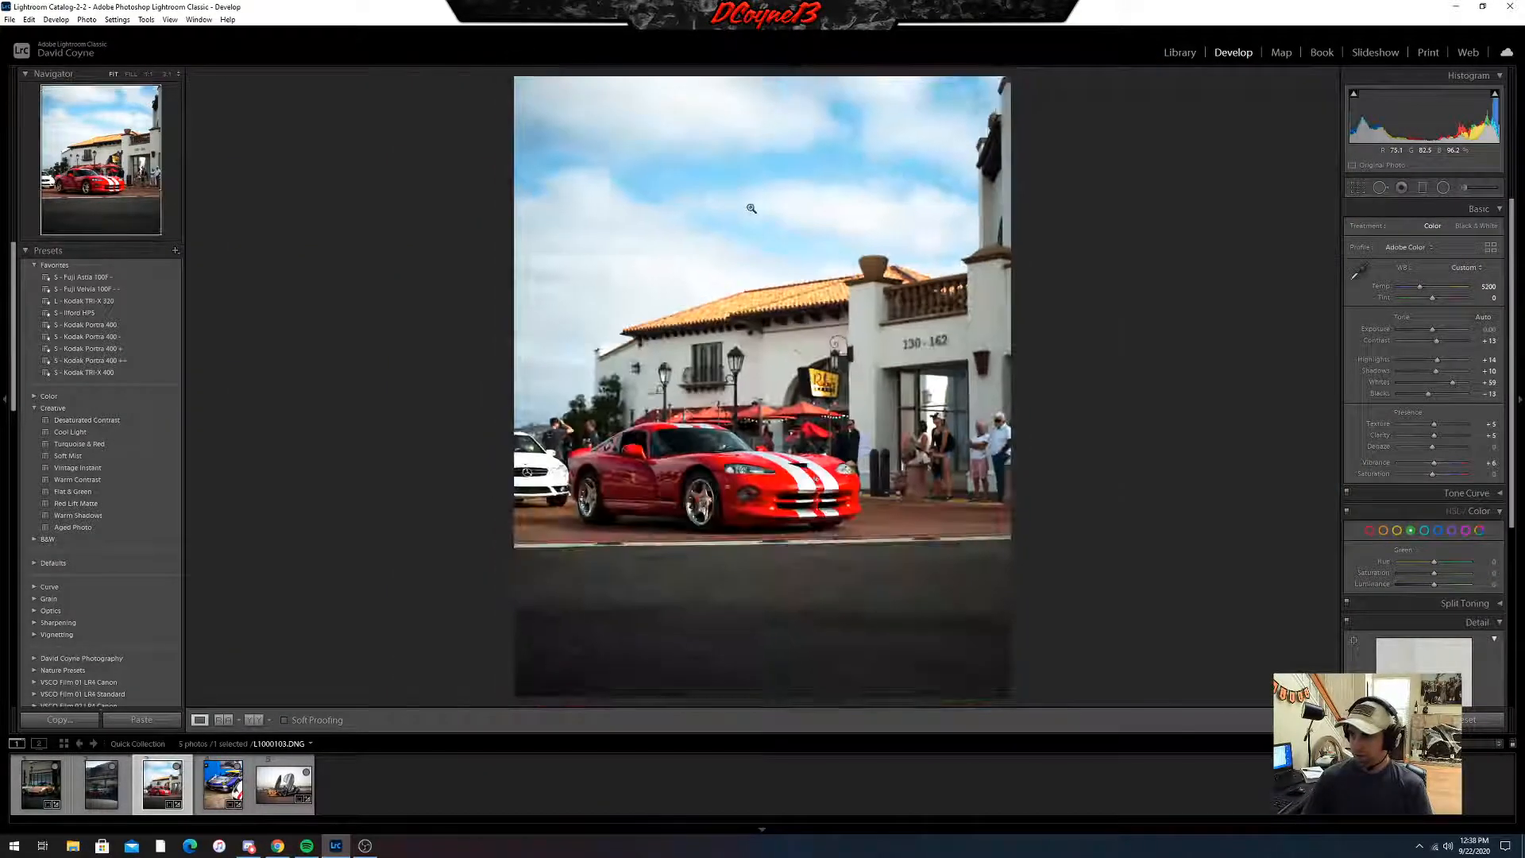
- Adjust the blue color range to hue +3, saturation -17 and luminance +2
click(1440, 531)
mouse_move(1491, 586)
mouse_down()
mouse_move(1475, 586)
mouse_move(1496, 586)
mouse_up()
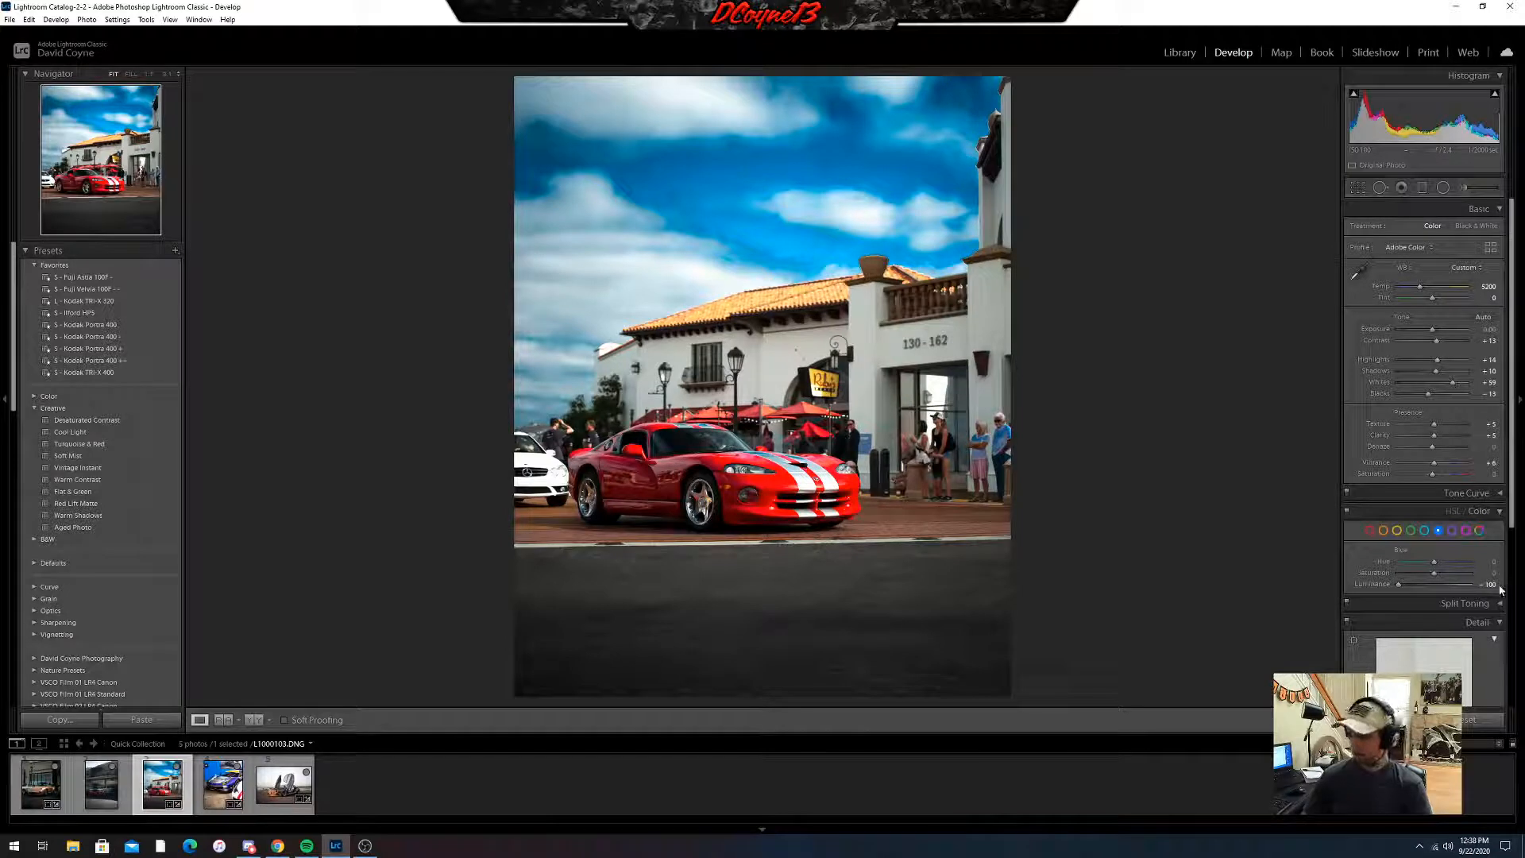
mouse_move(1484, 587)
mouse_down()
mouse_move(1516, 586)
mouse_move(1486, 573)
mouse_up()
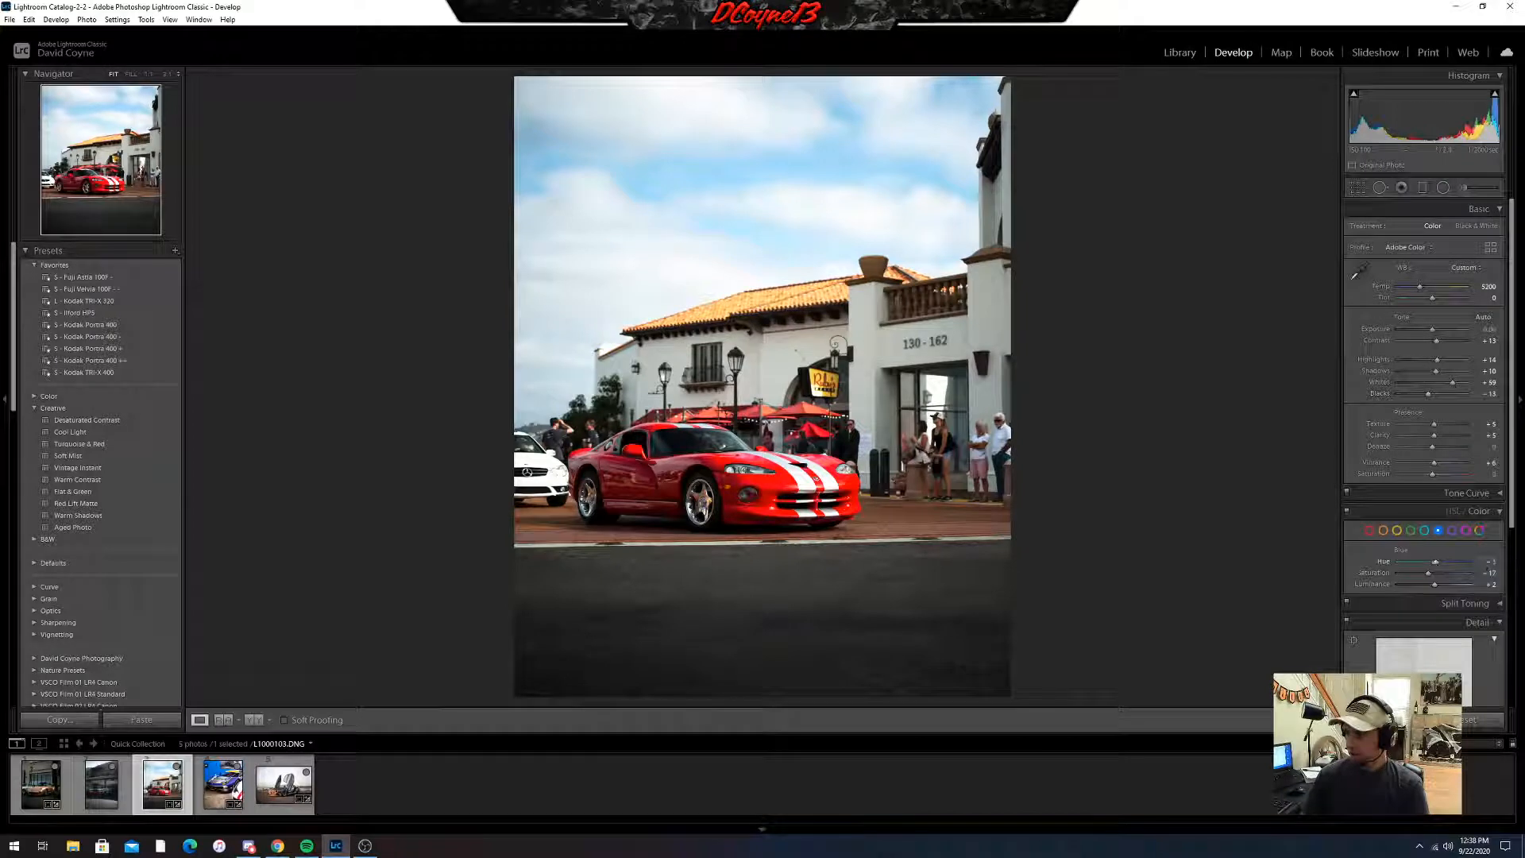
drag(1435, 562, 1440, 561)
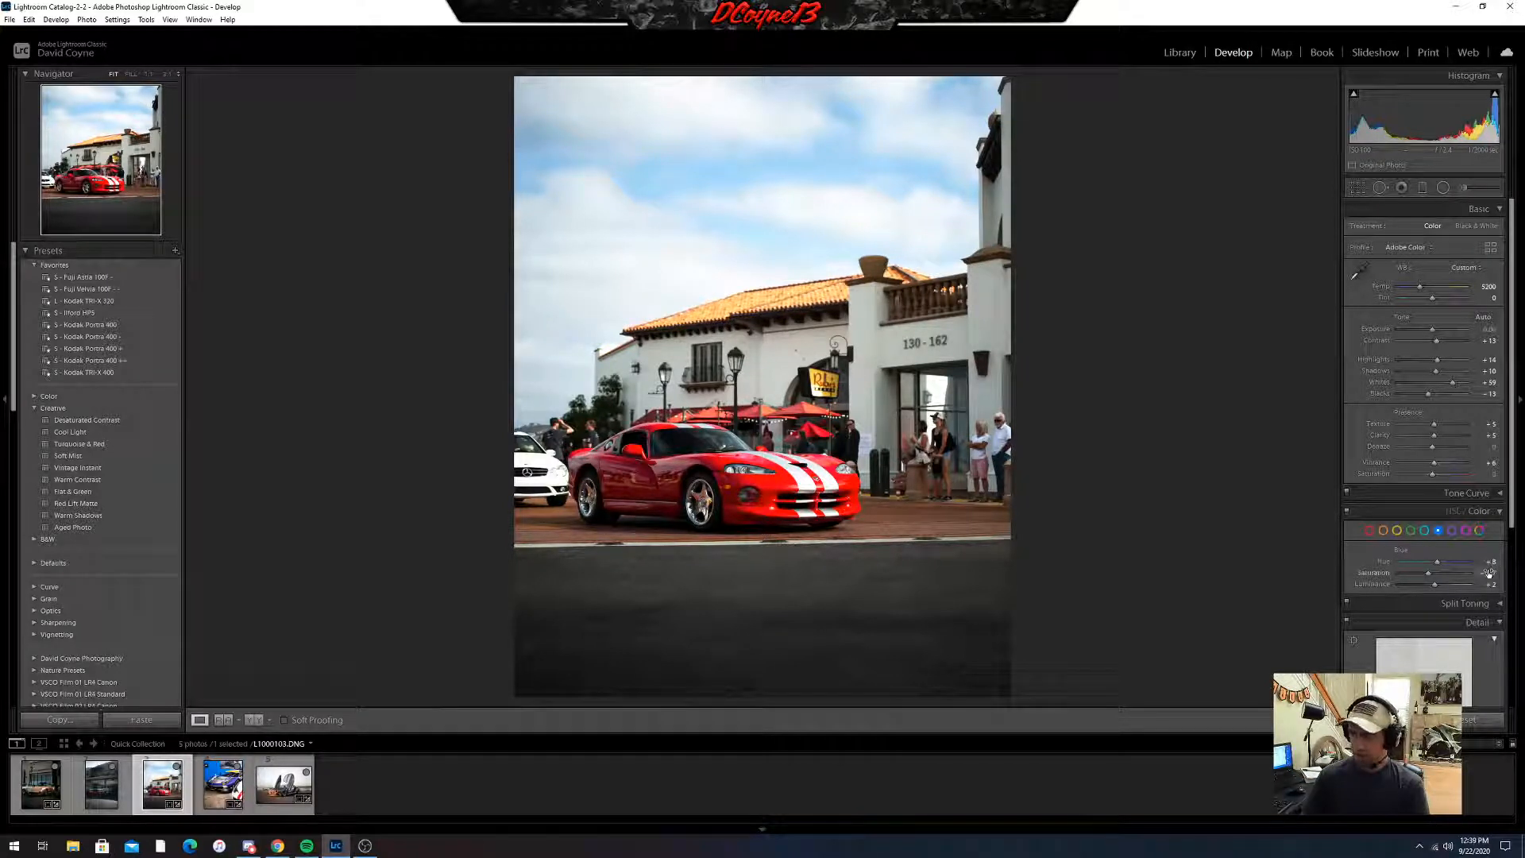
drag(1490, 563, 1486, 564)
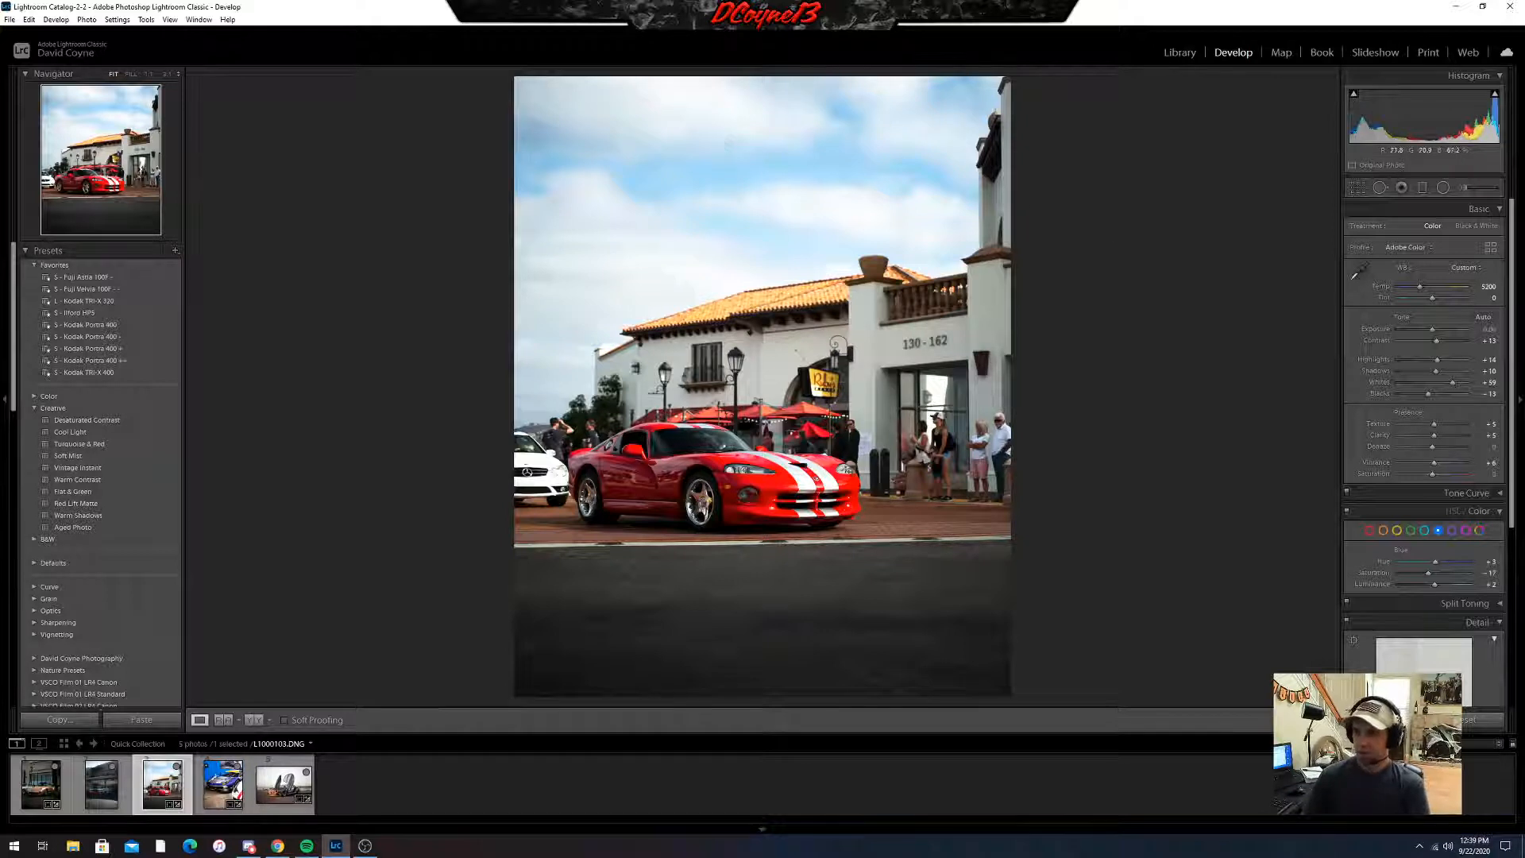
- Add a tilted graduated filter over the sky of the red car photo and set its exposure to −0.30
click(1423, 190)
drag(669, 82, 731, 355)
mouse_move(1489, 294)
mouse_down()
mouse_move(1470, 295)
mouse_move(1490, 306)
mouse_move(1474, 274)
mouse_up()
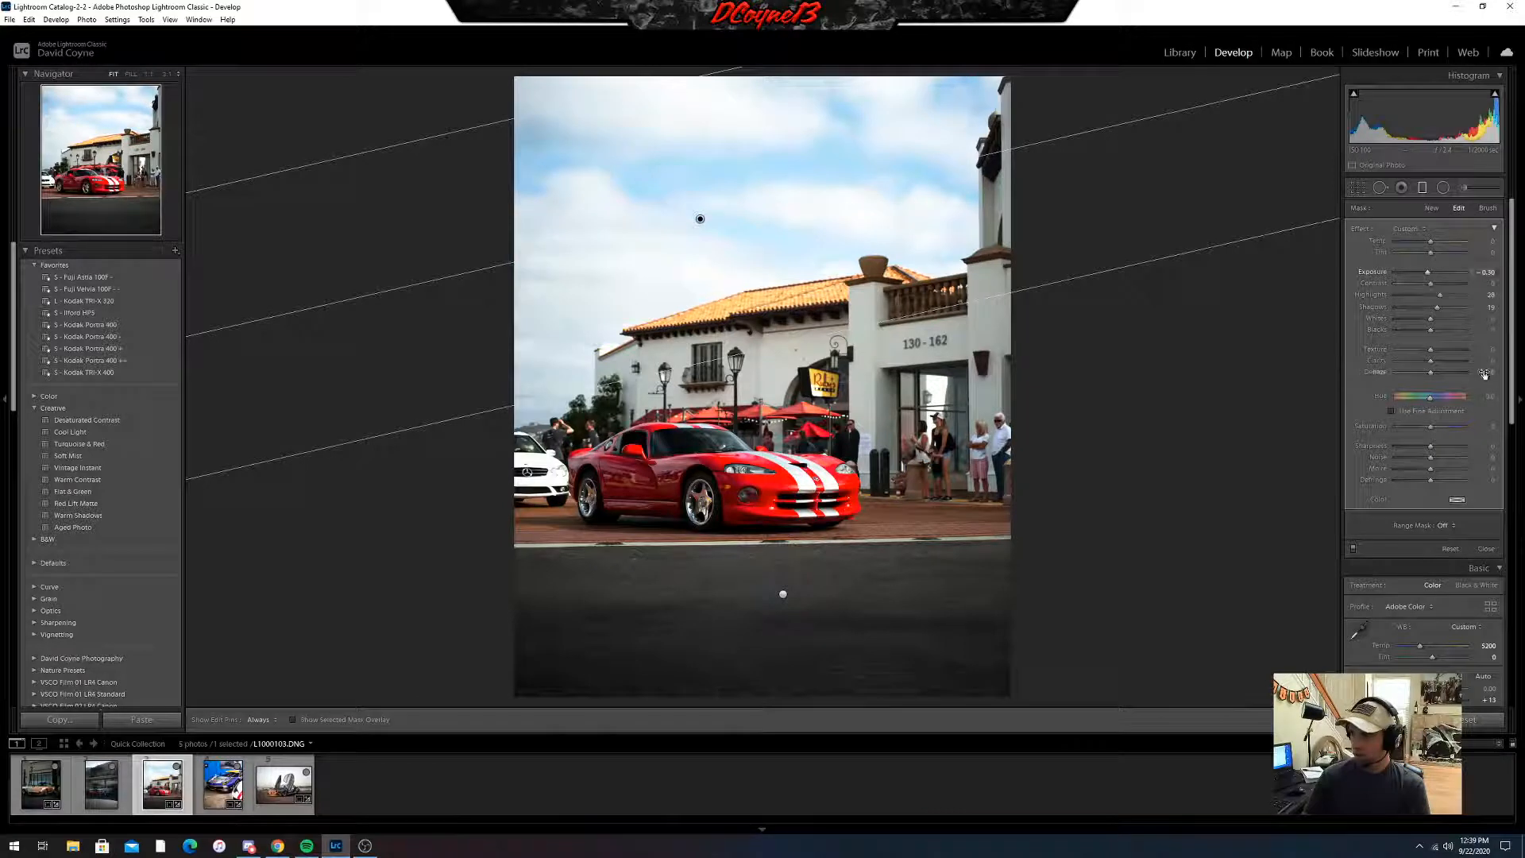
- Set the sky gradient's dehaze to 21 and blacks to −9, lower its saturation and clarity, and check the car up close
drag(1492, 372, 1500, 372)
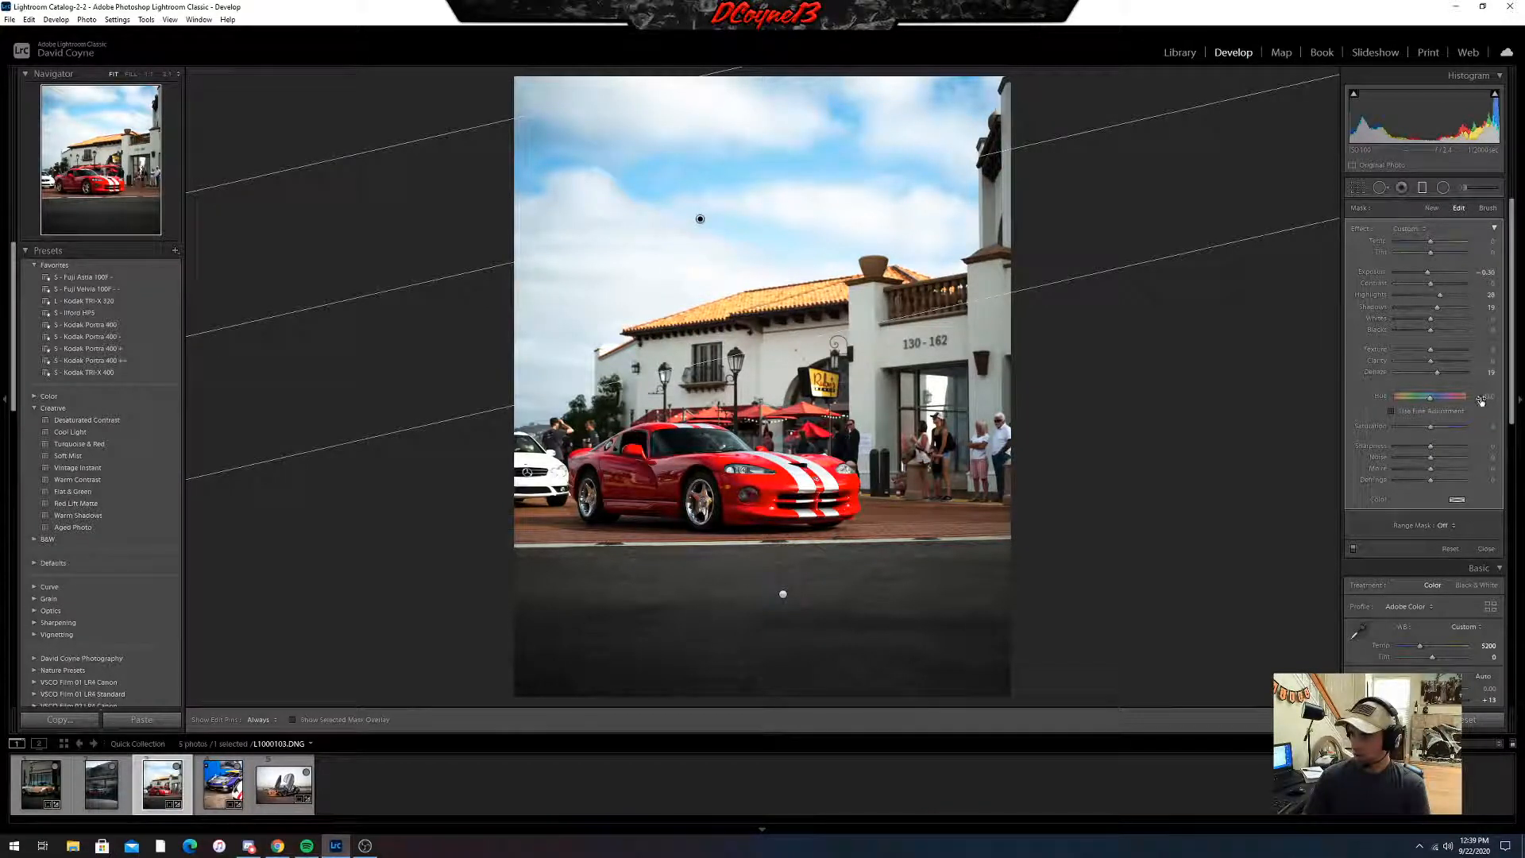
drag(1482, 427, 1492, 376)
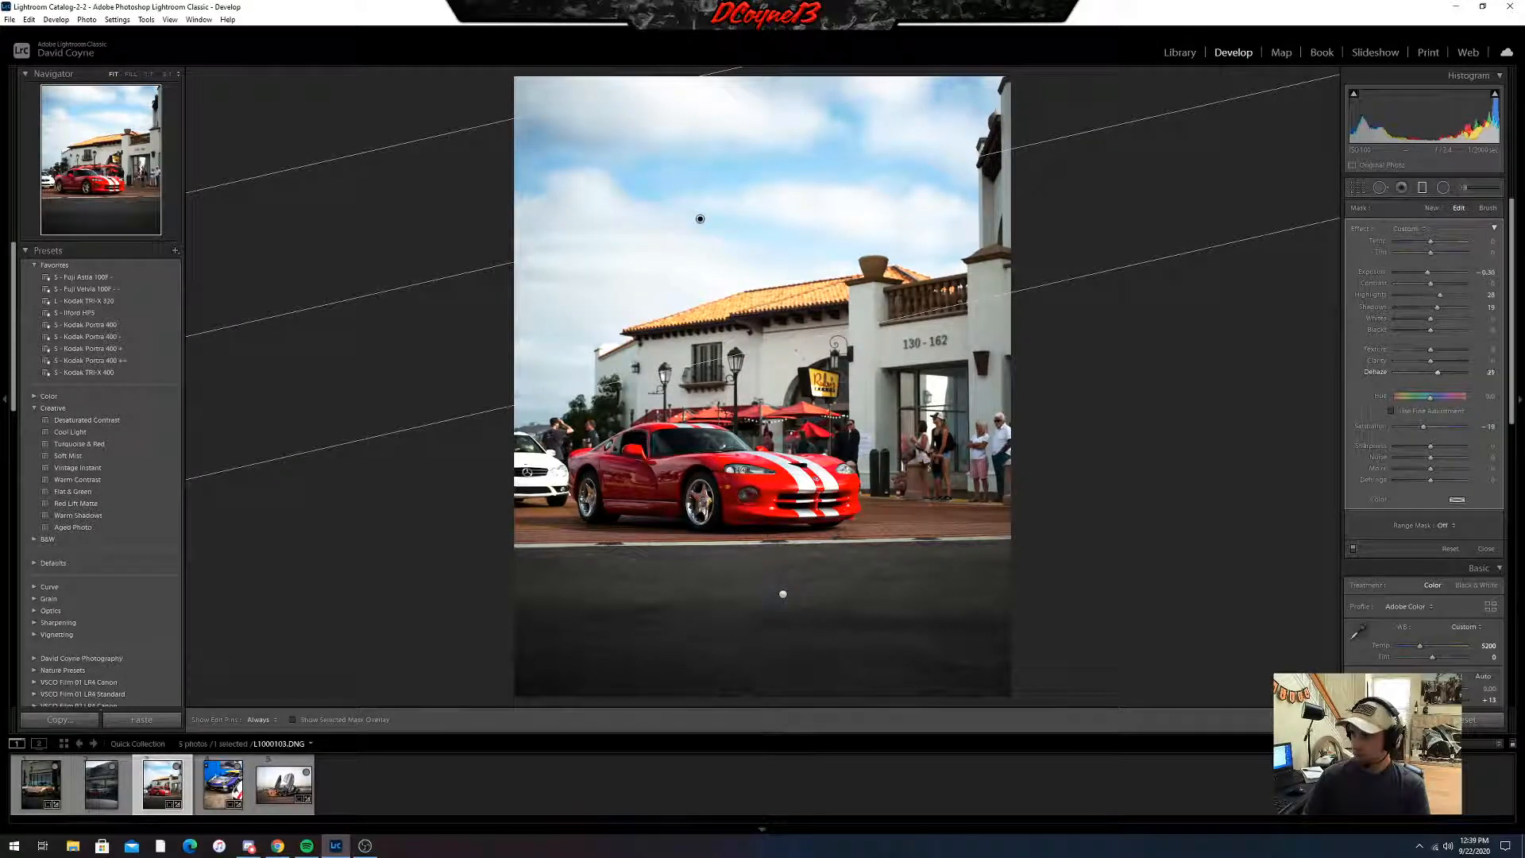
drag(1491, 360, 1471, 330)
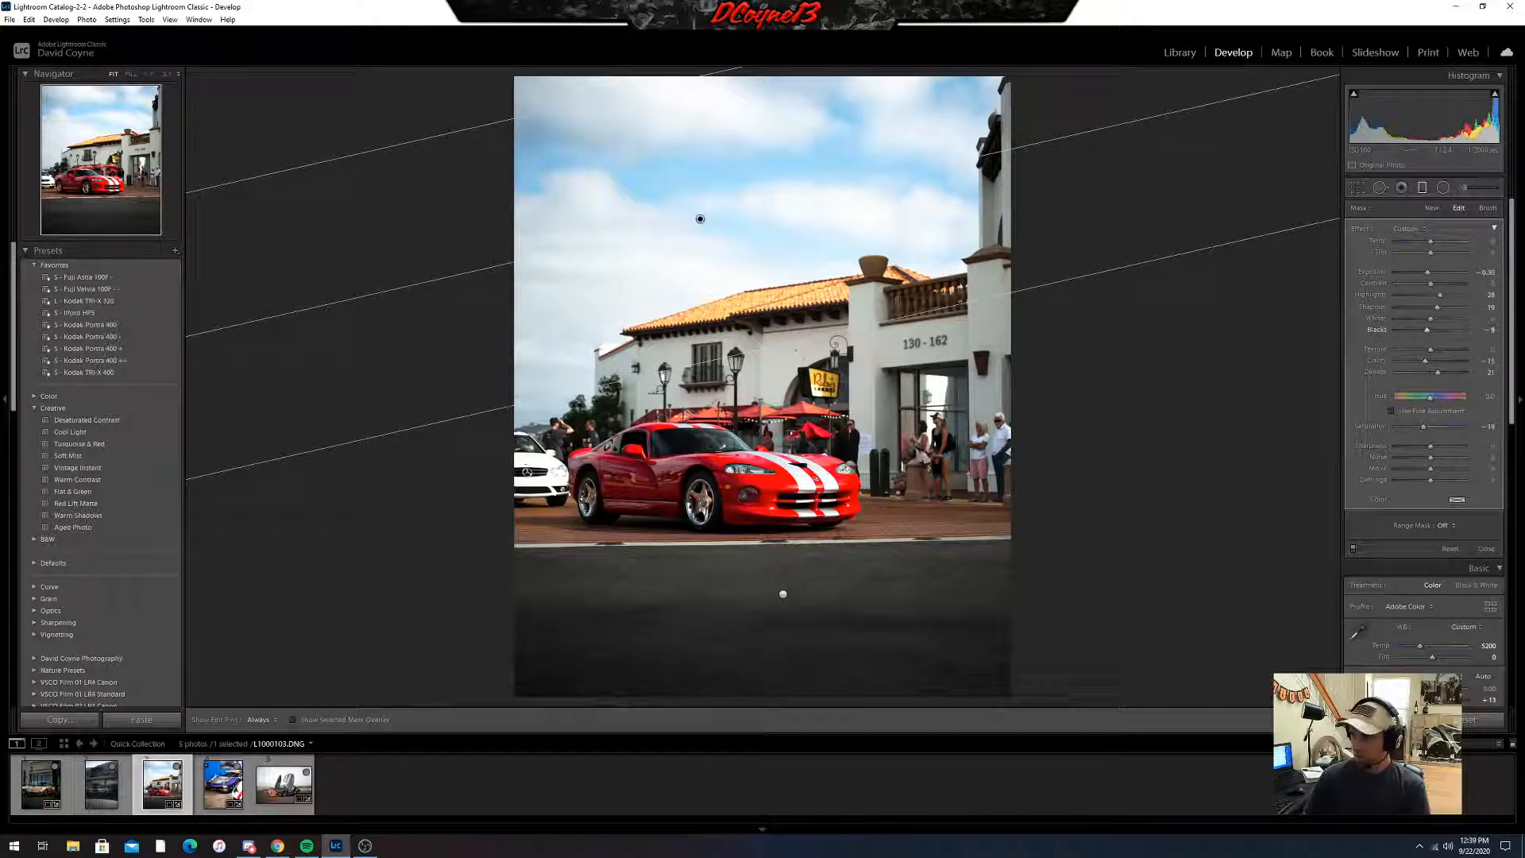
key(m)
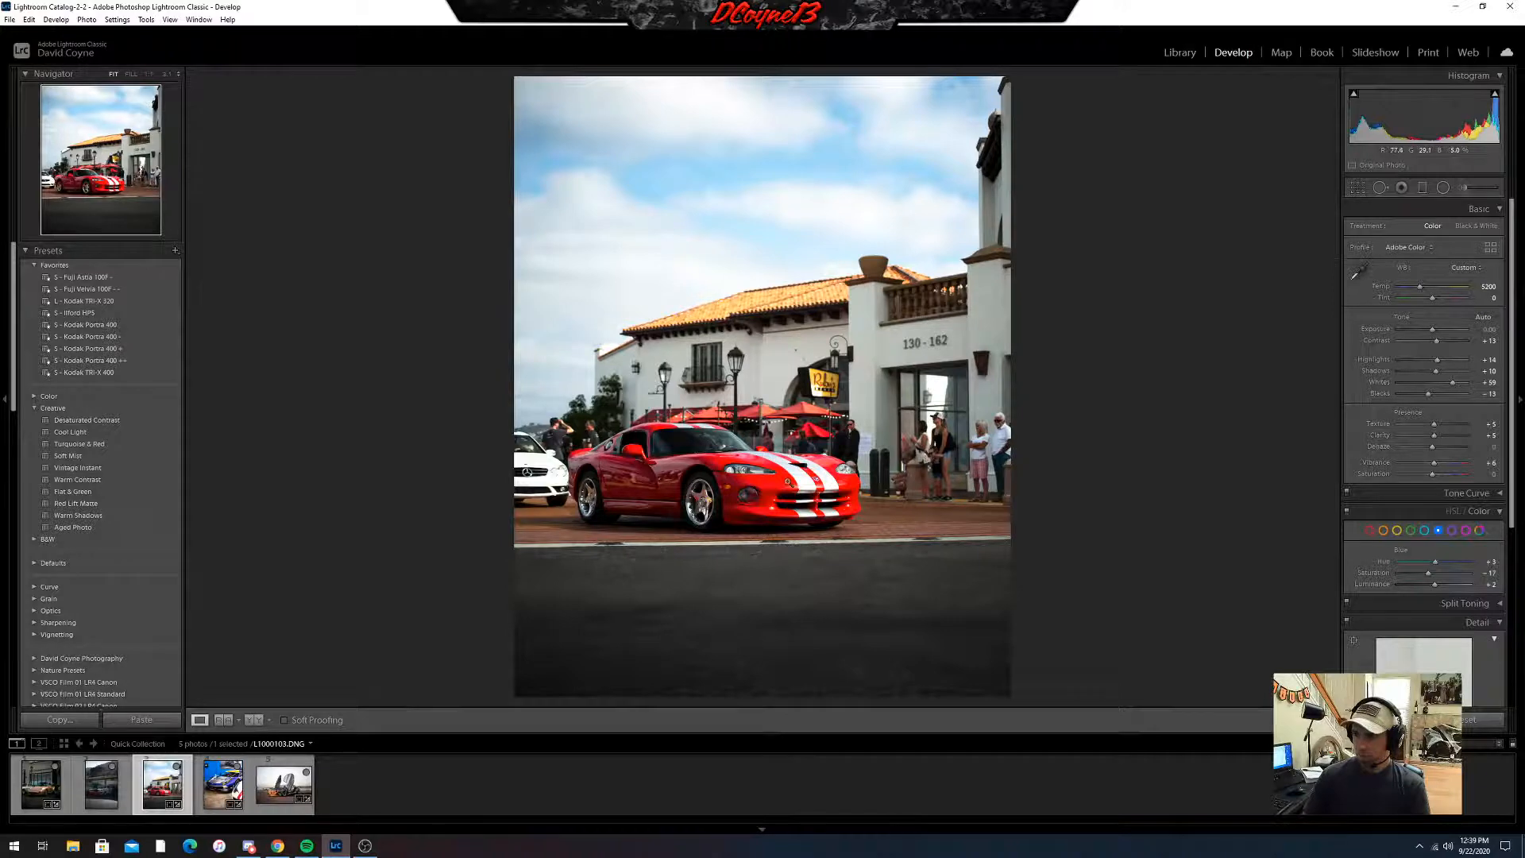
click(789, 481)
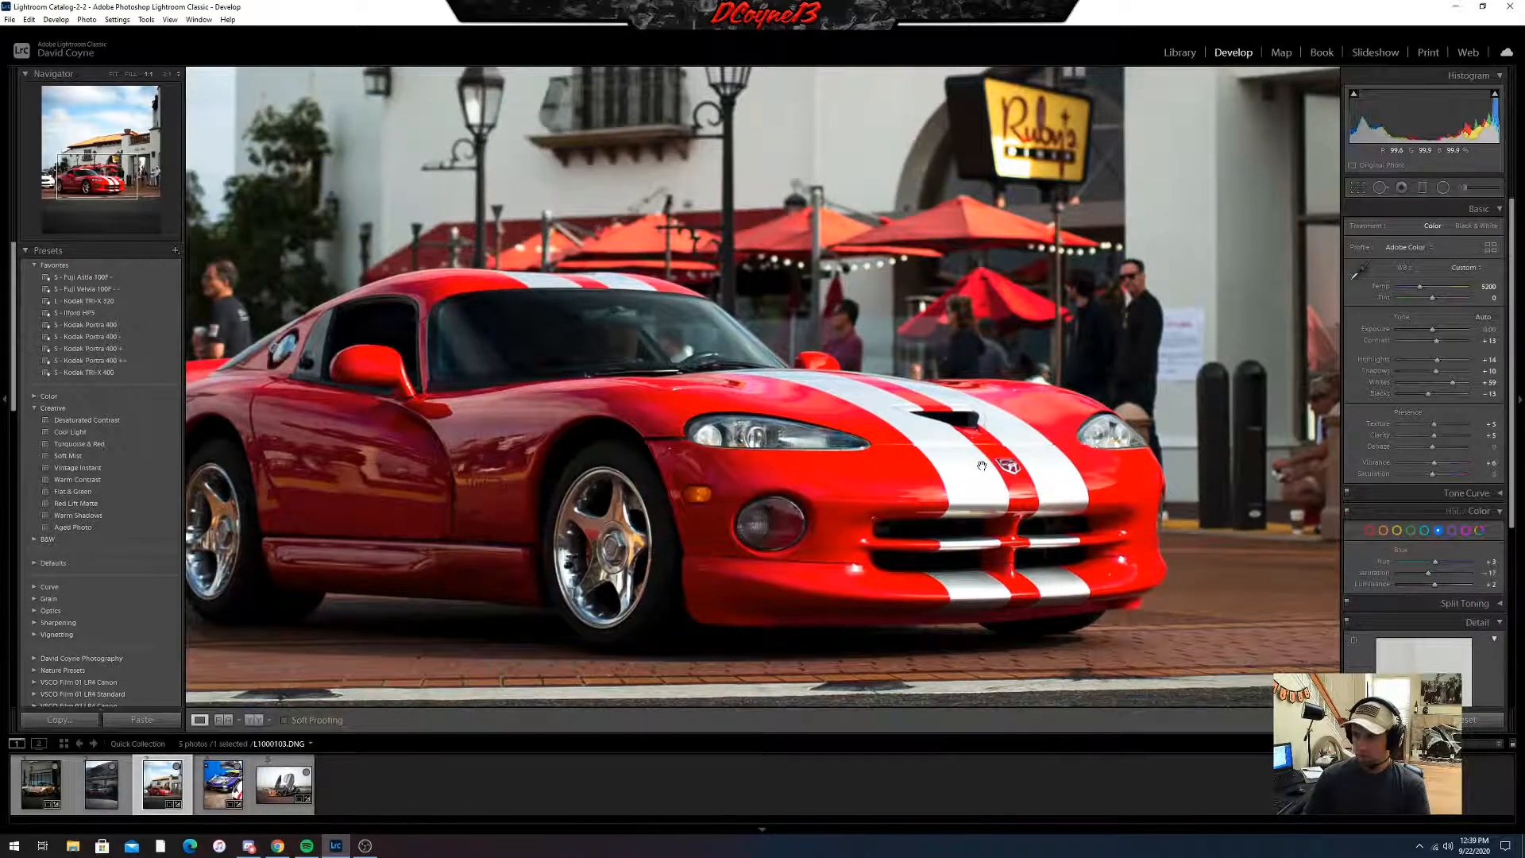
click(982, 466)
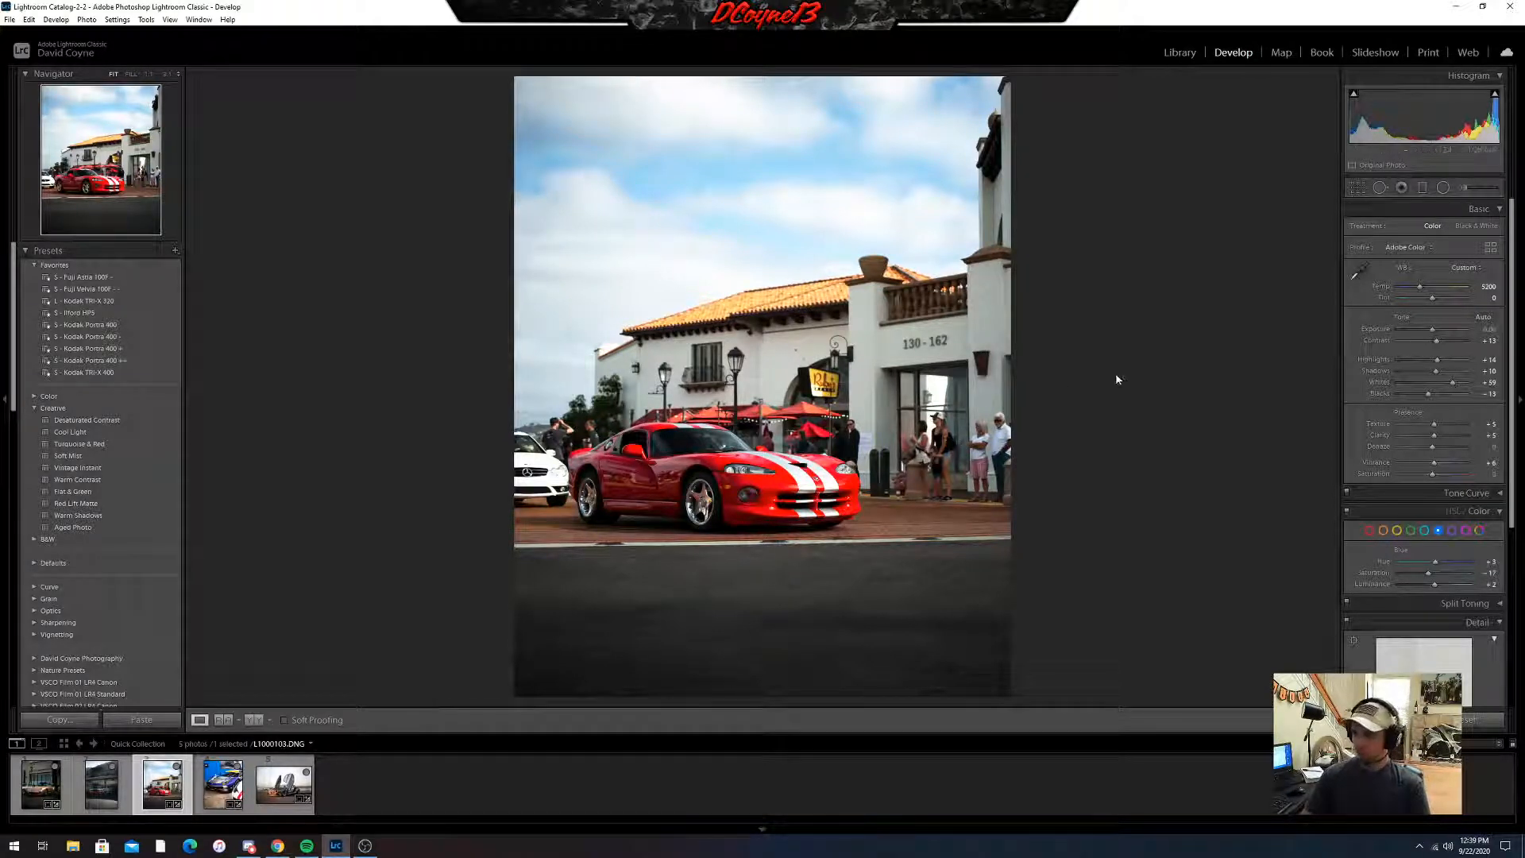
- Add another small Highlights brush adjustment to the red car photo with highlights at 34 and whites at 22
click(1465, 187)
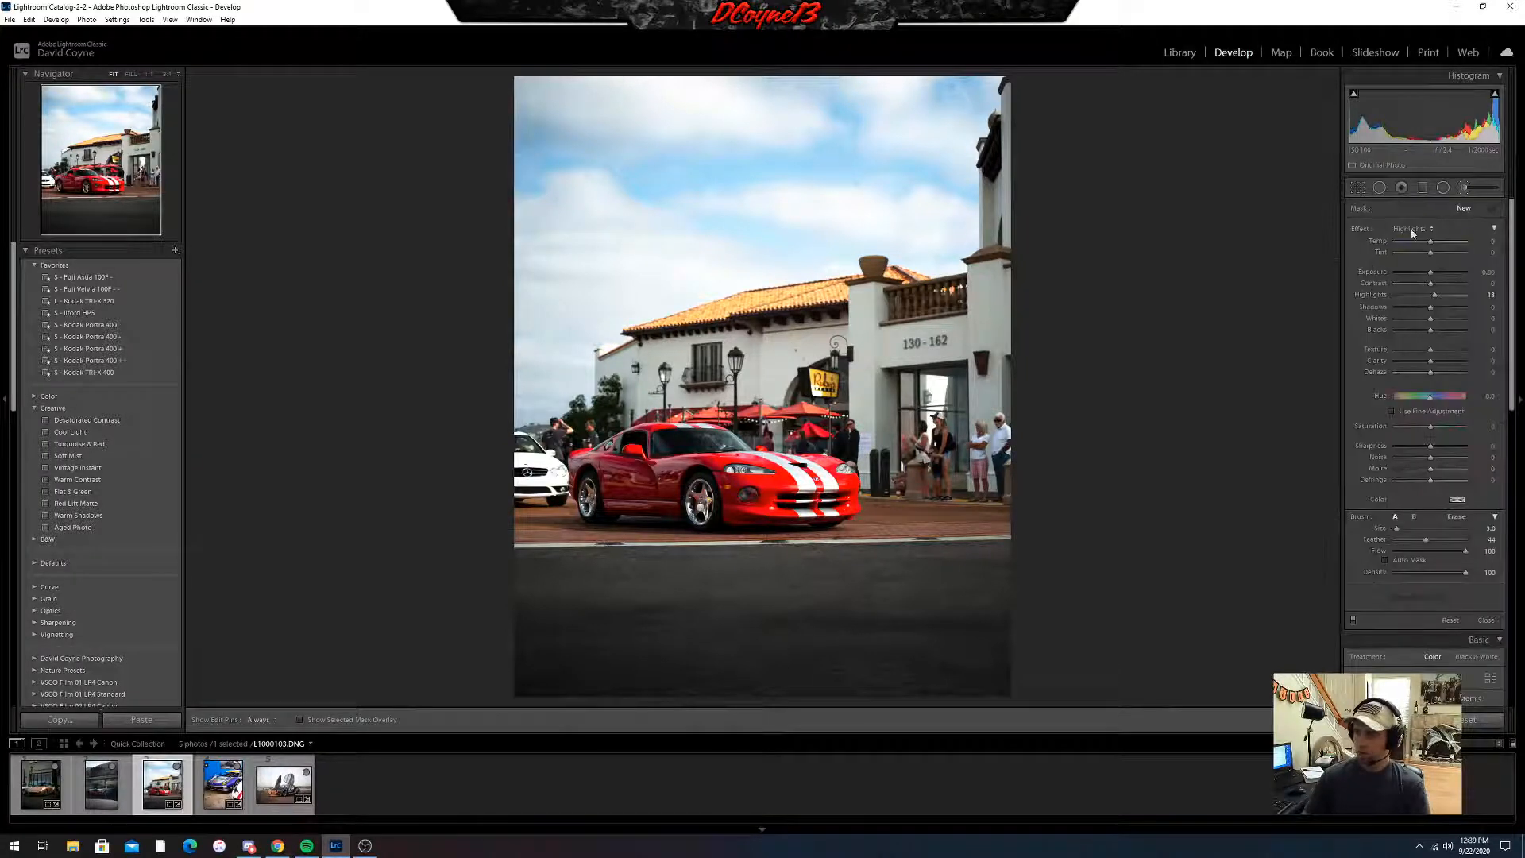
scroll(1000, 441, up, 4)
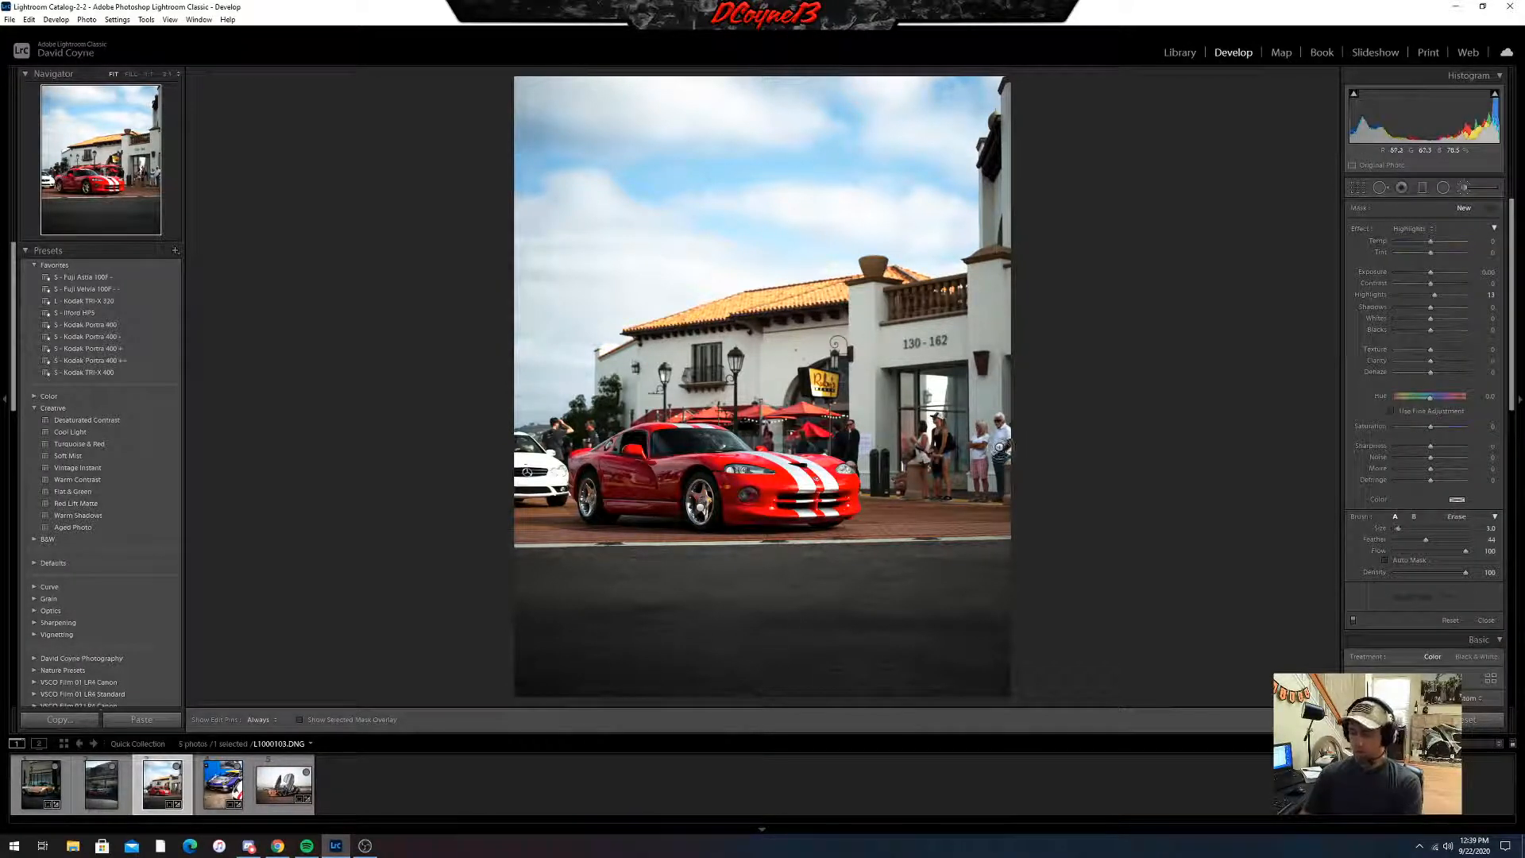
scroll(1000, 441, up, 2)
key(h)
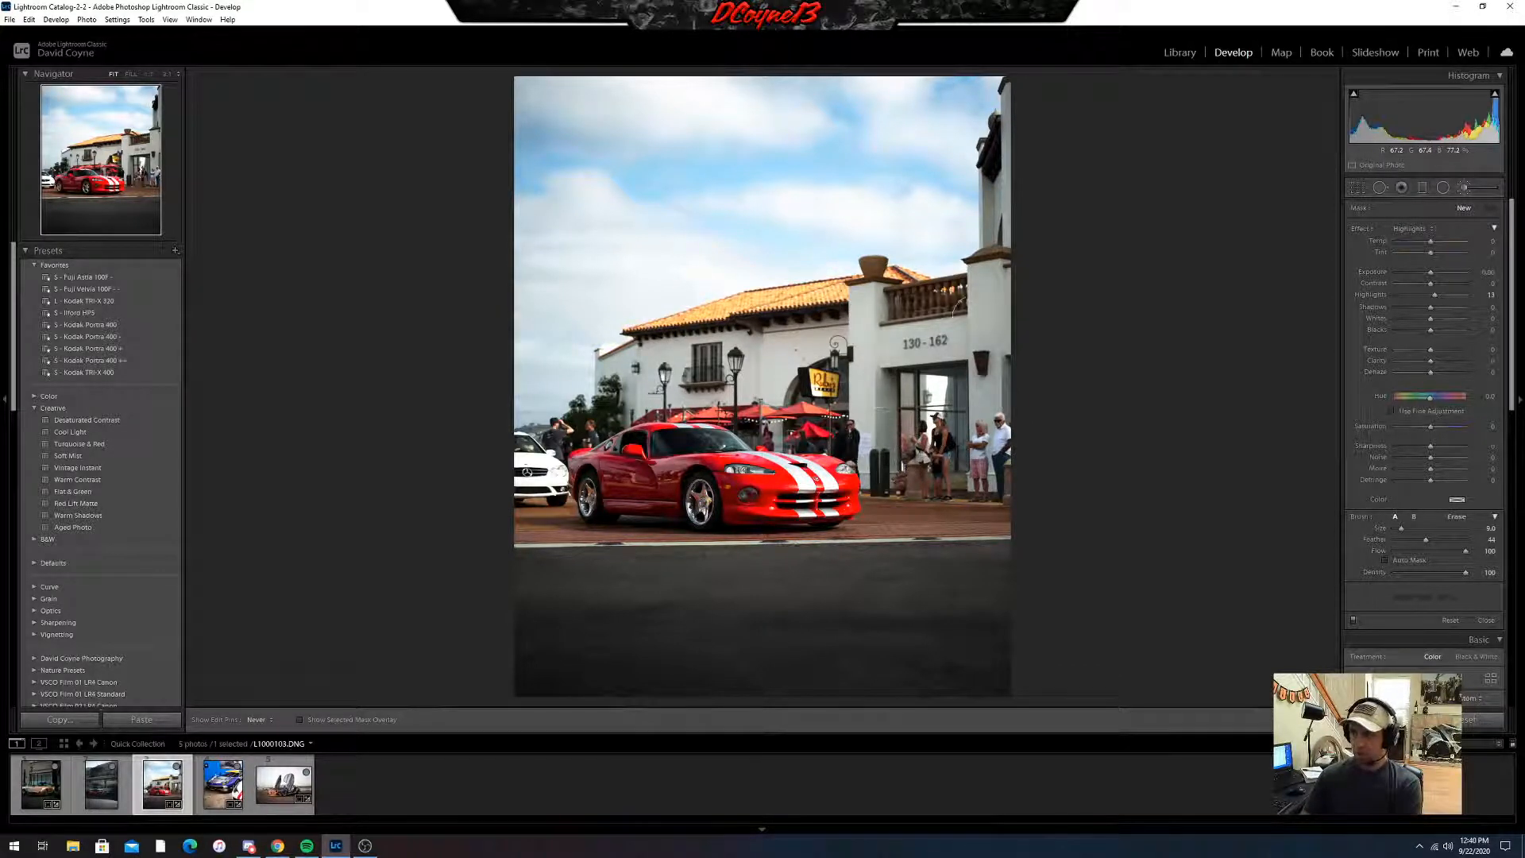
key(h)
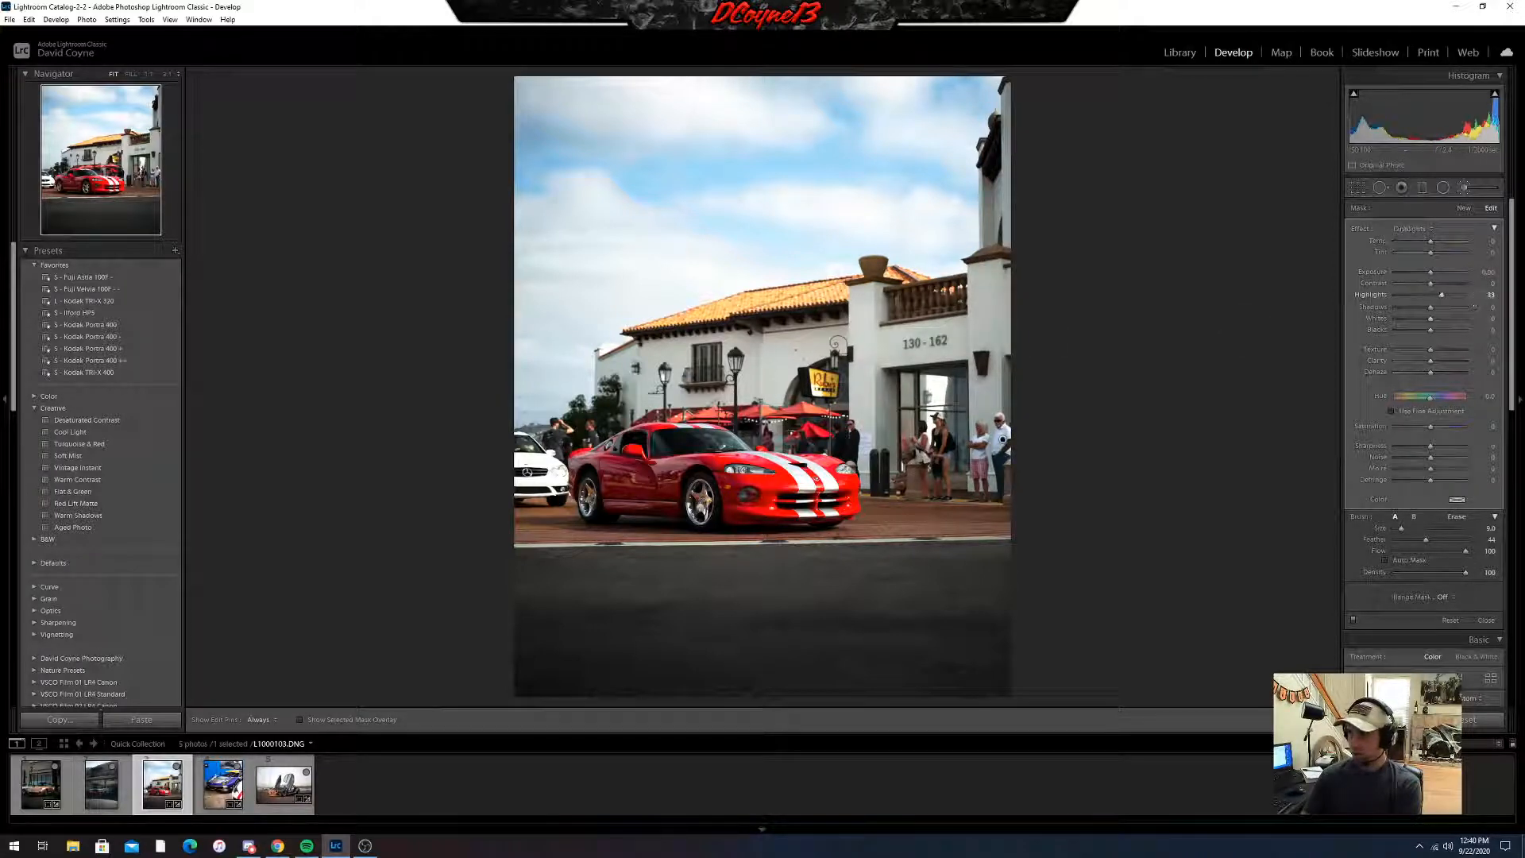
drag(1475, 307, 1437, 317)
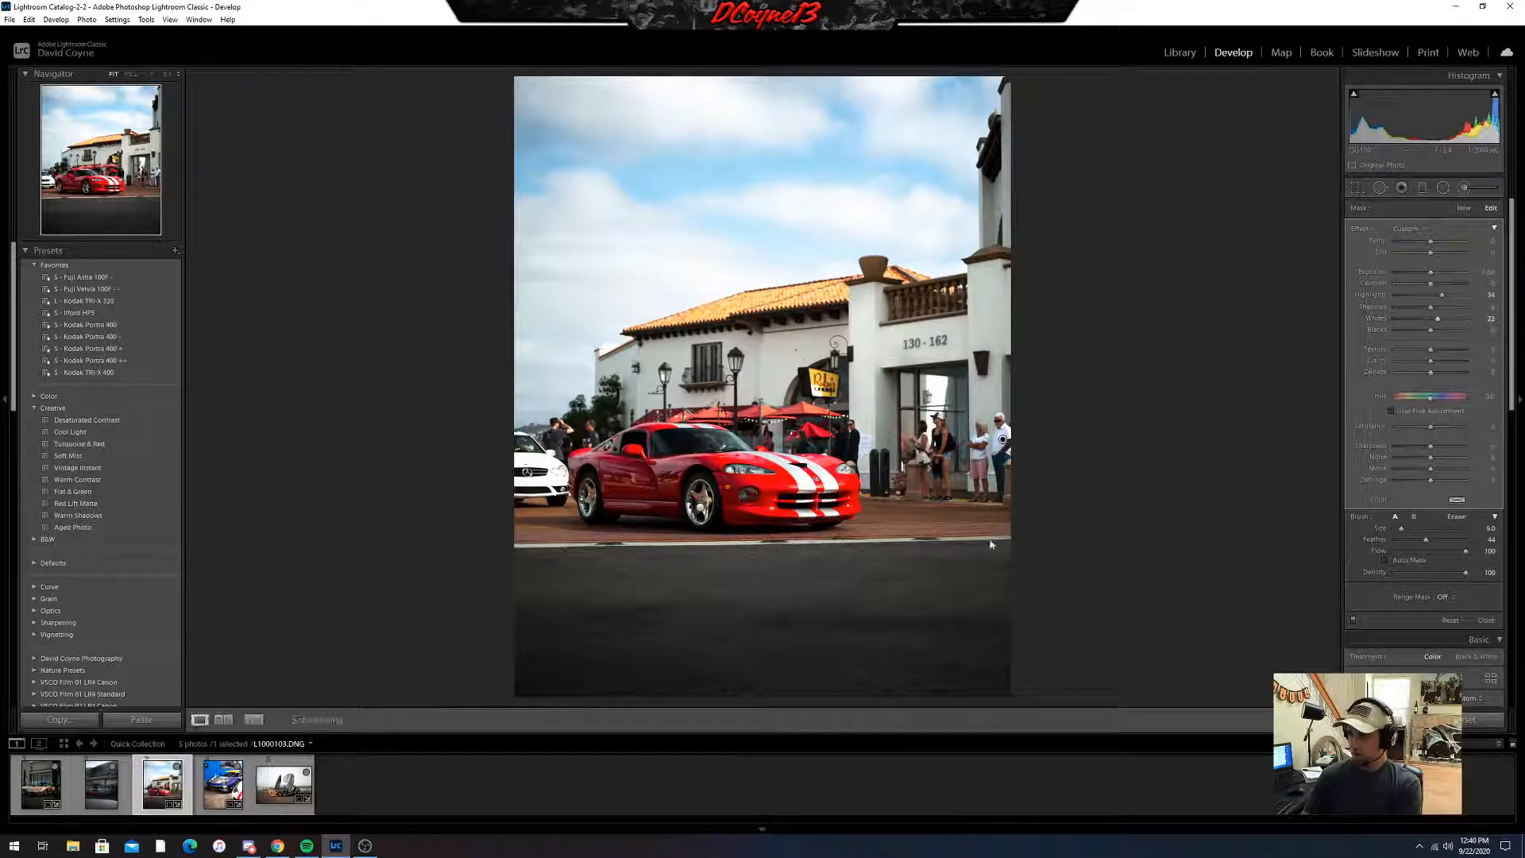
key(k)
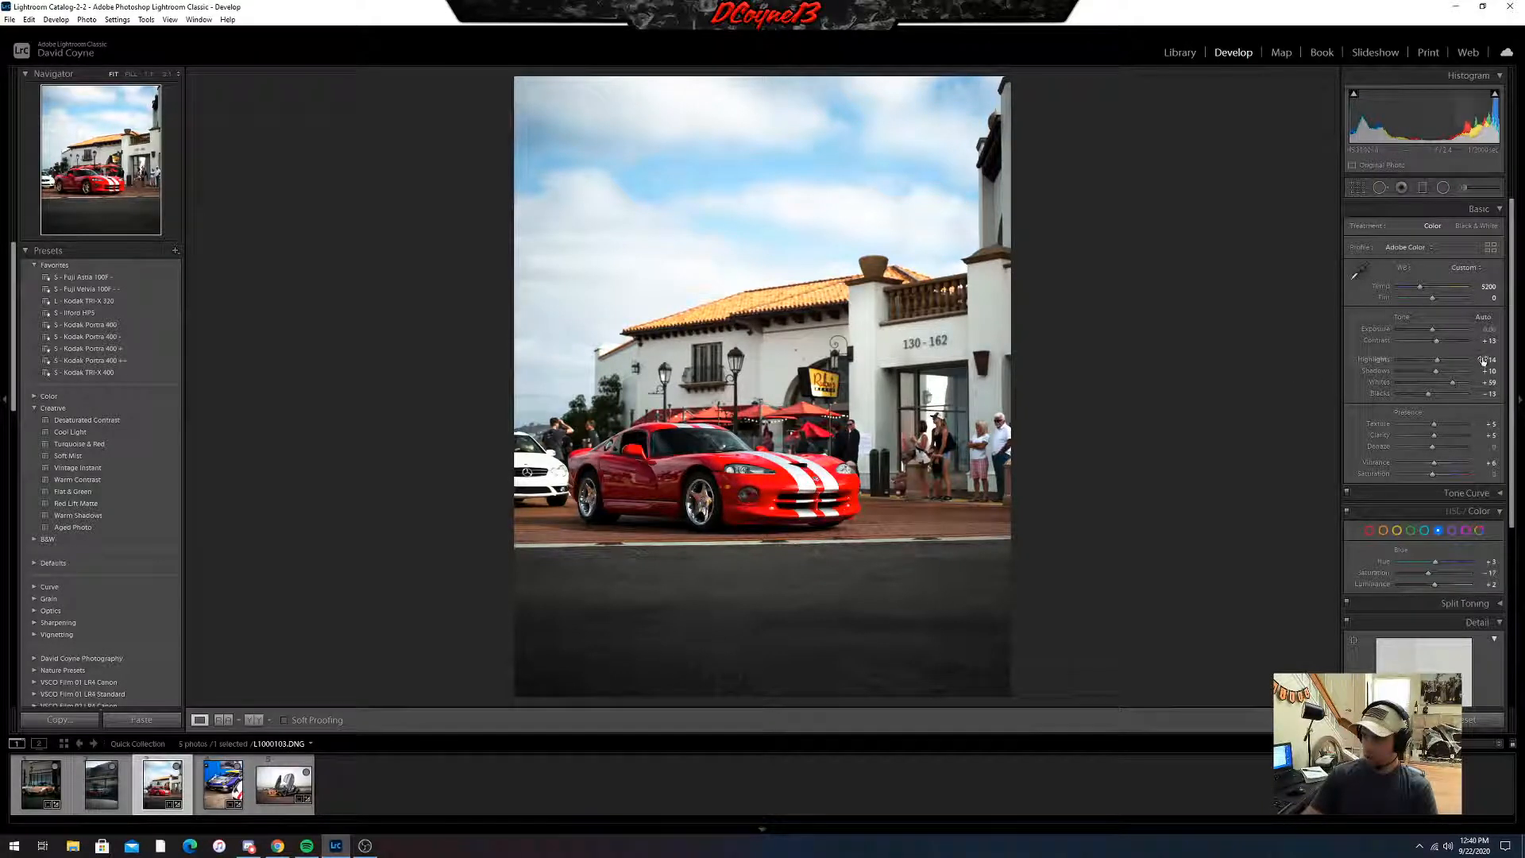
- Set the red car photo's overall highlights to +7 and inspect the car's front and side up close
drag(1436, 359, 1434, 359)
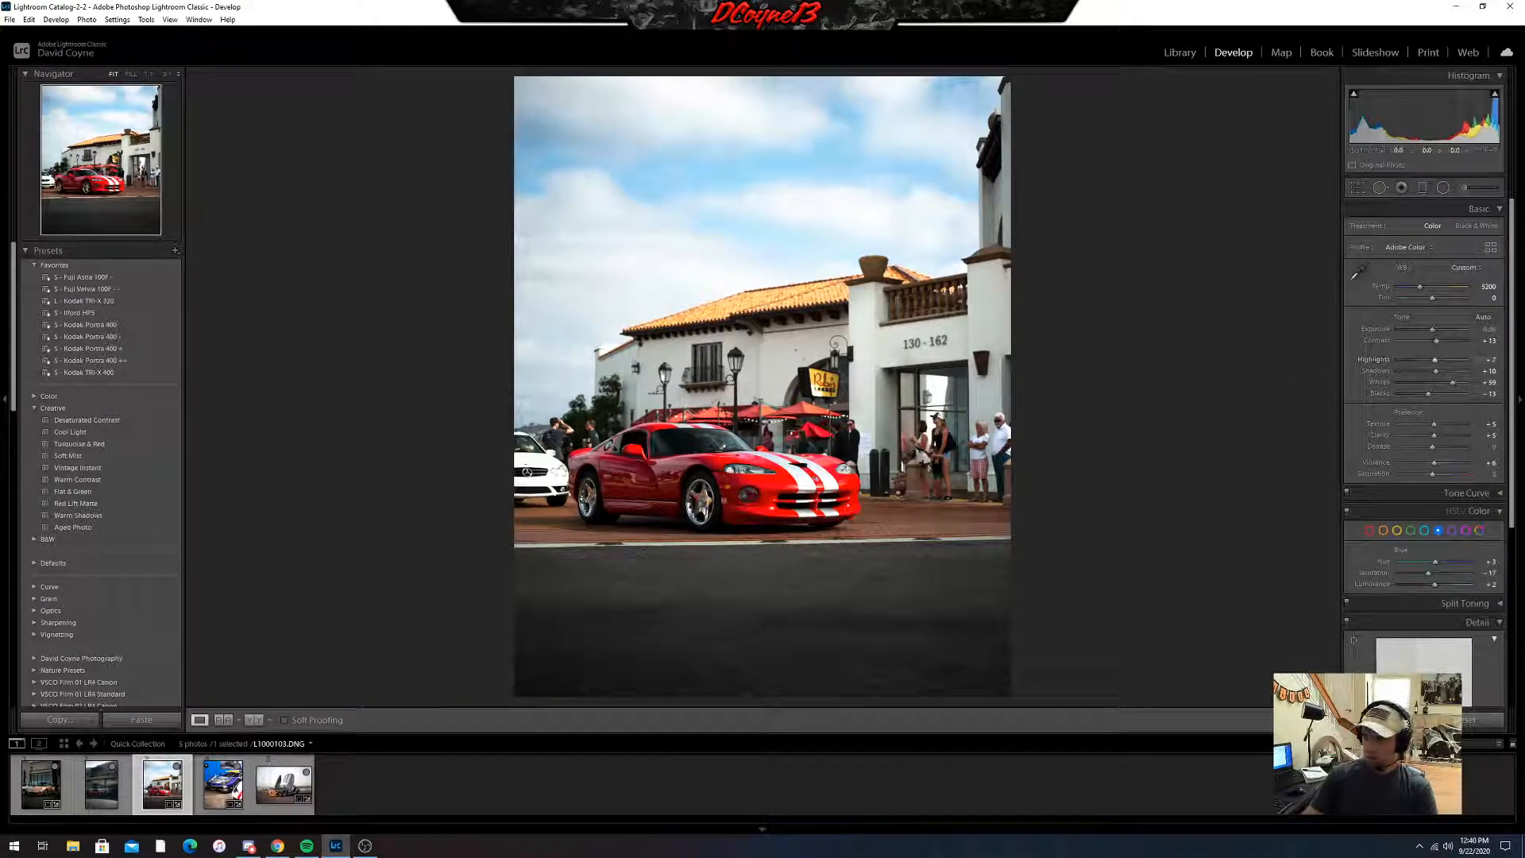
click(738, 480)
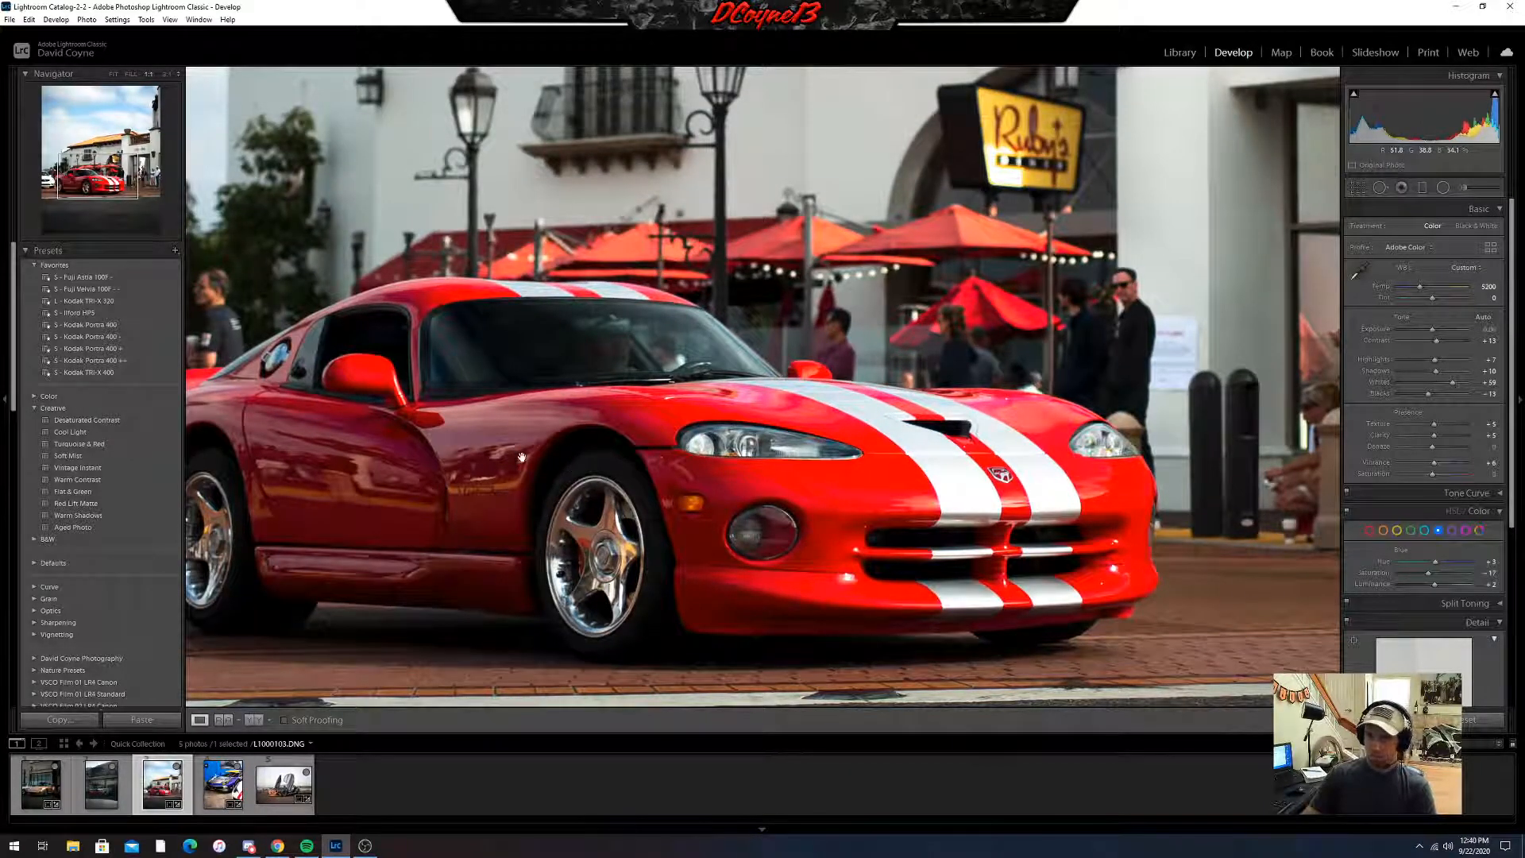
drag(526, 459, 944, 479)
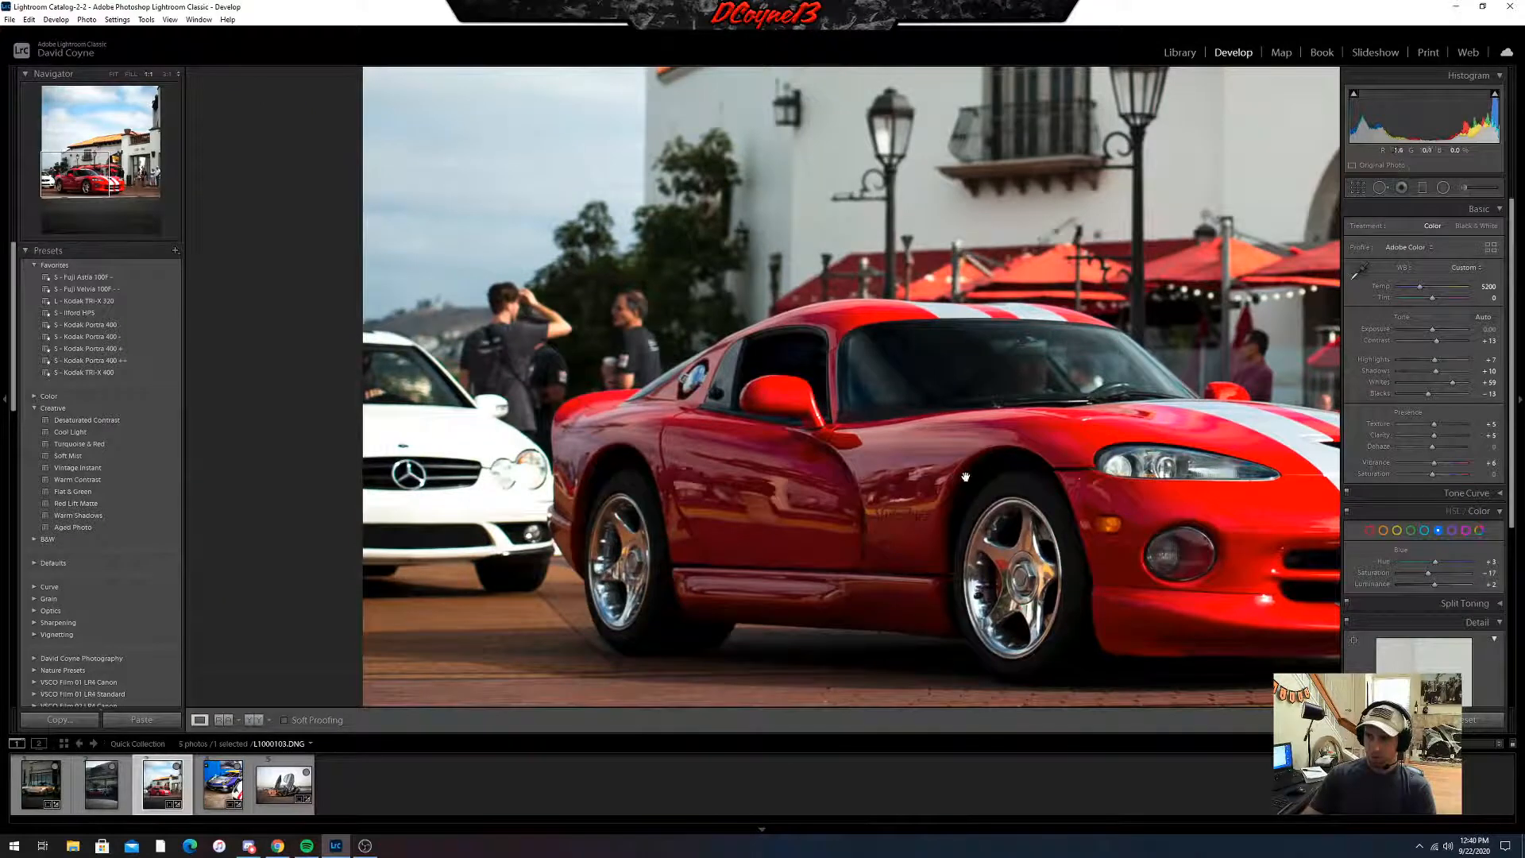
- Open the white Mustang photo, crop it to 4 x 5 / 8 x 10 with a −0.14 angle, and reposition the image in the frame
click(105, 795)
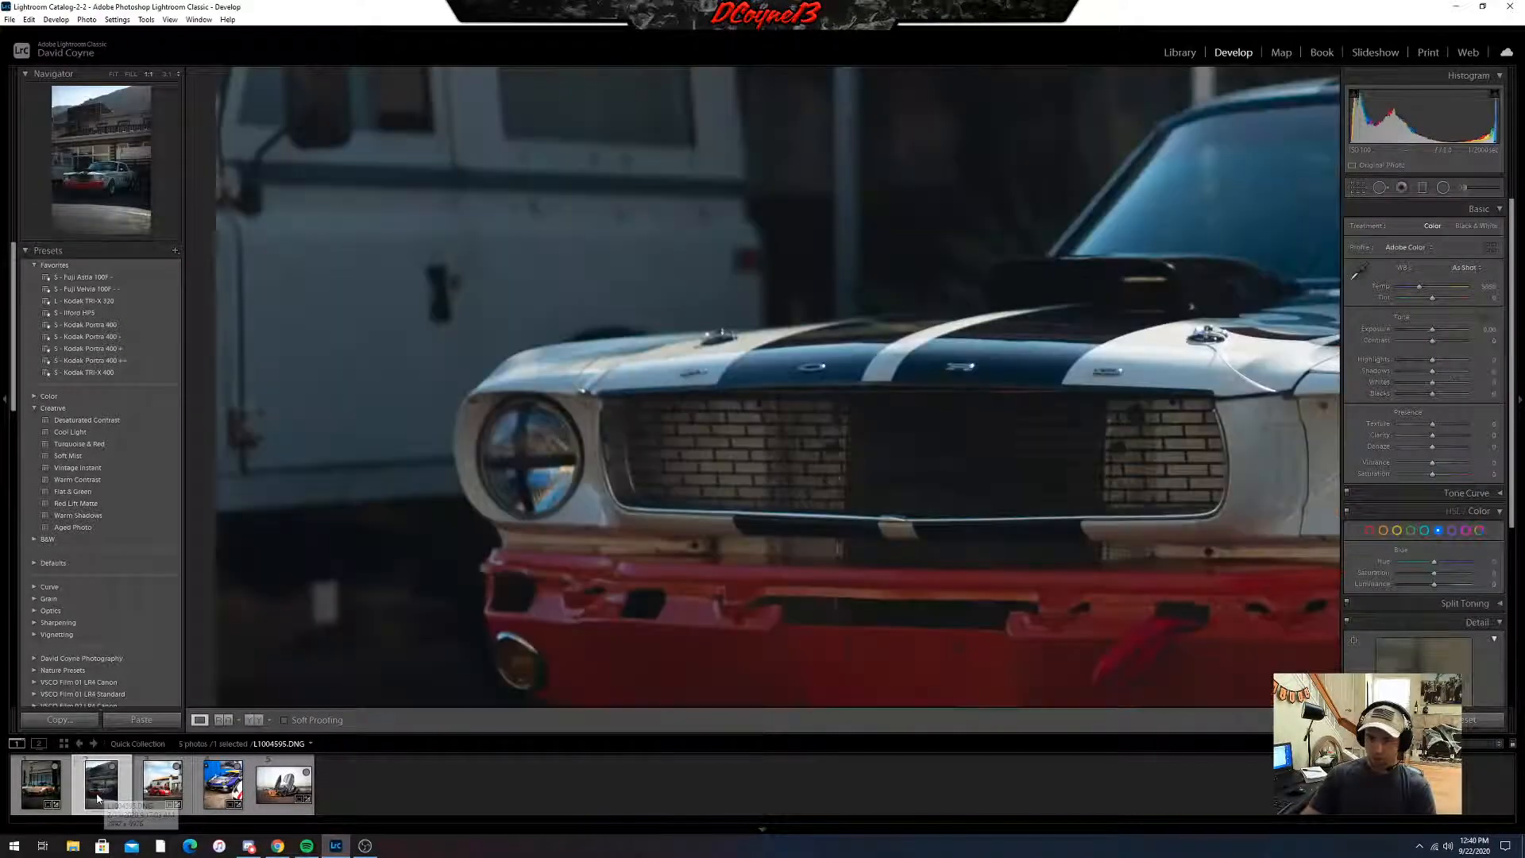
click(819, 519)
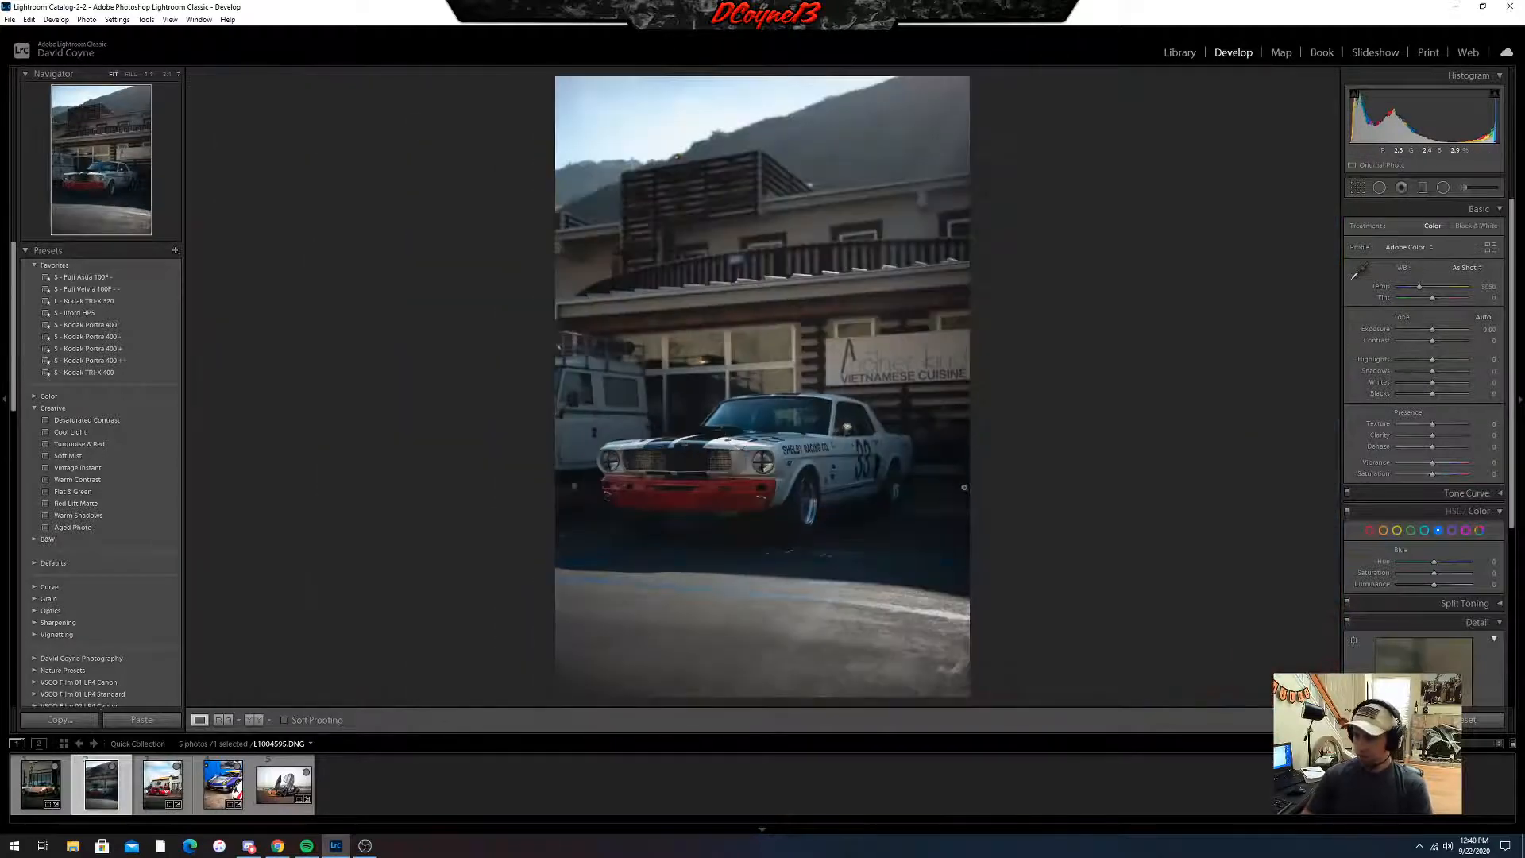
click(1358, 187)
click(1462, 227)
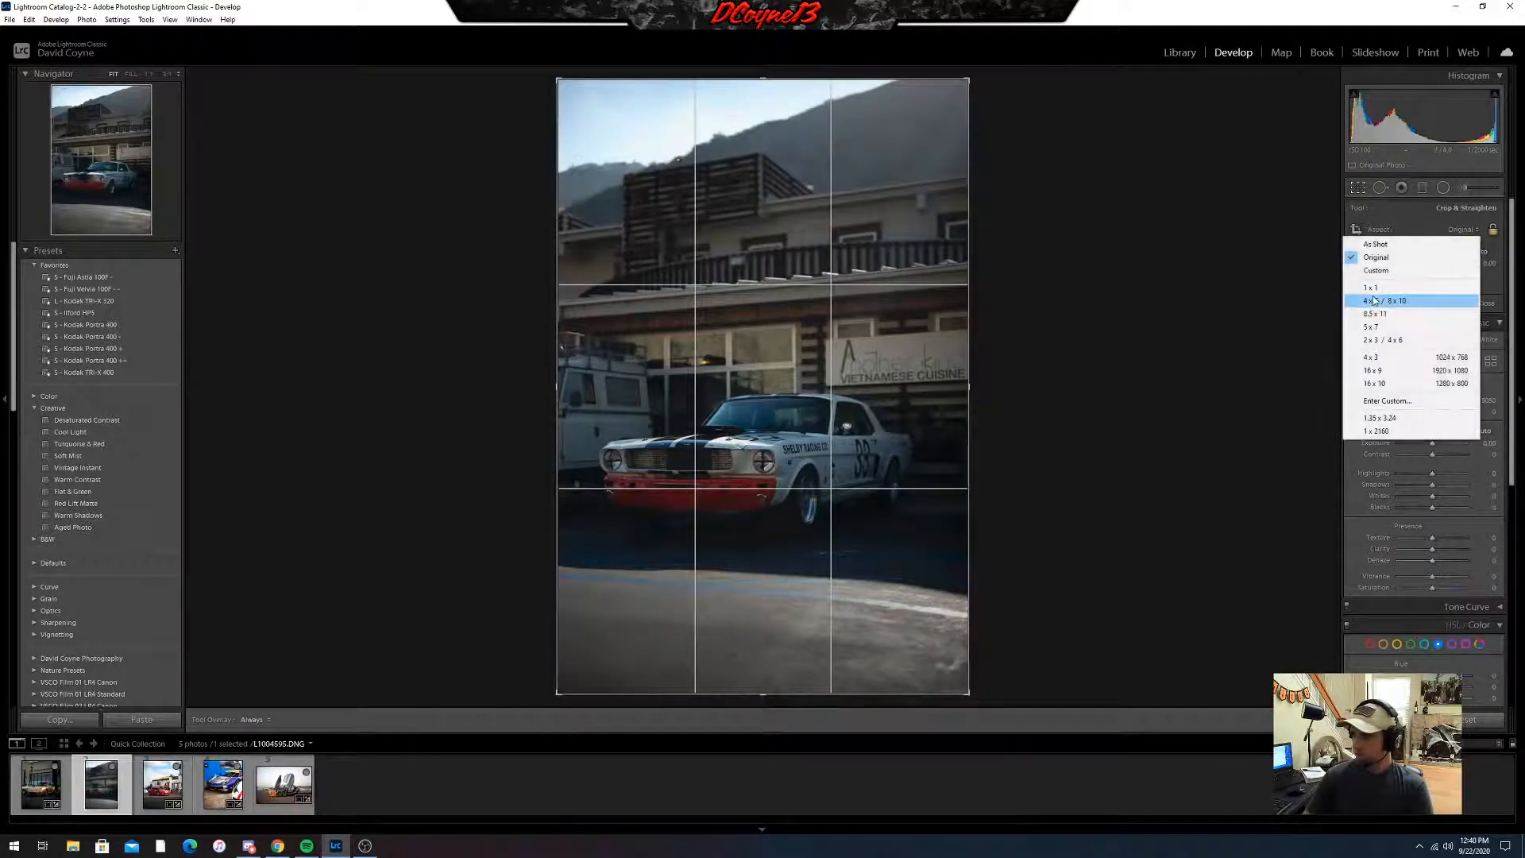
click(1398, 294)
drag(823, 330, 823, 342)
drag(1109, 336, 1110, 335)
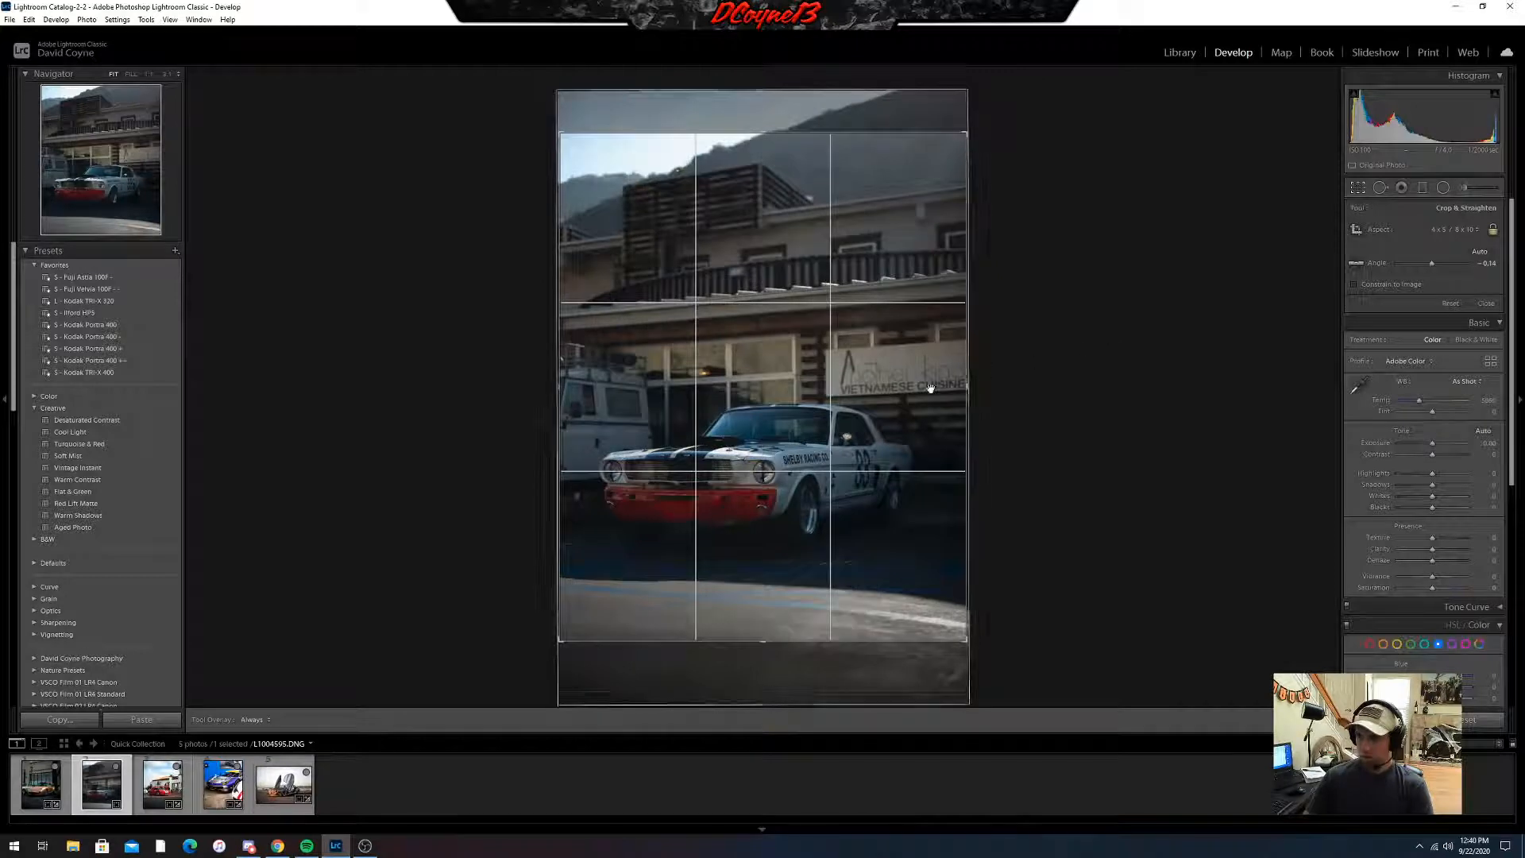
drag(929, 389, 937, 394)
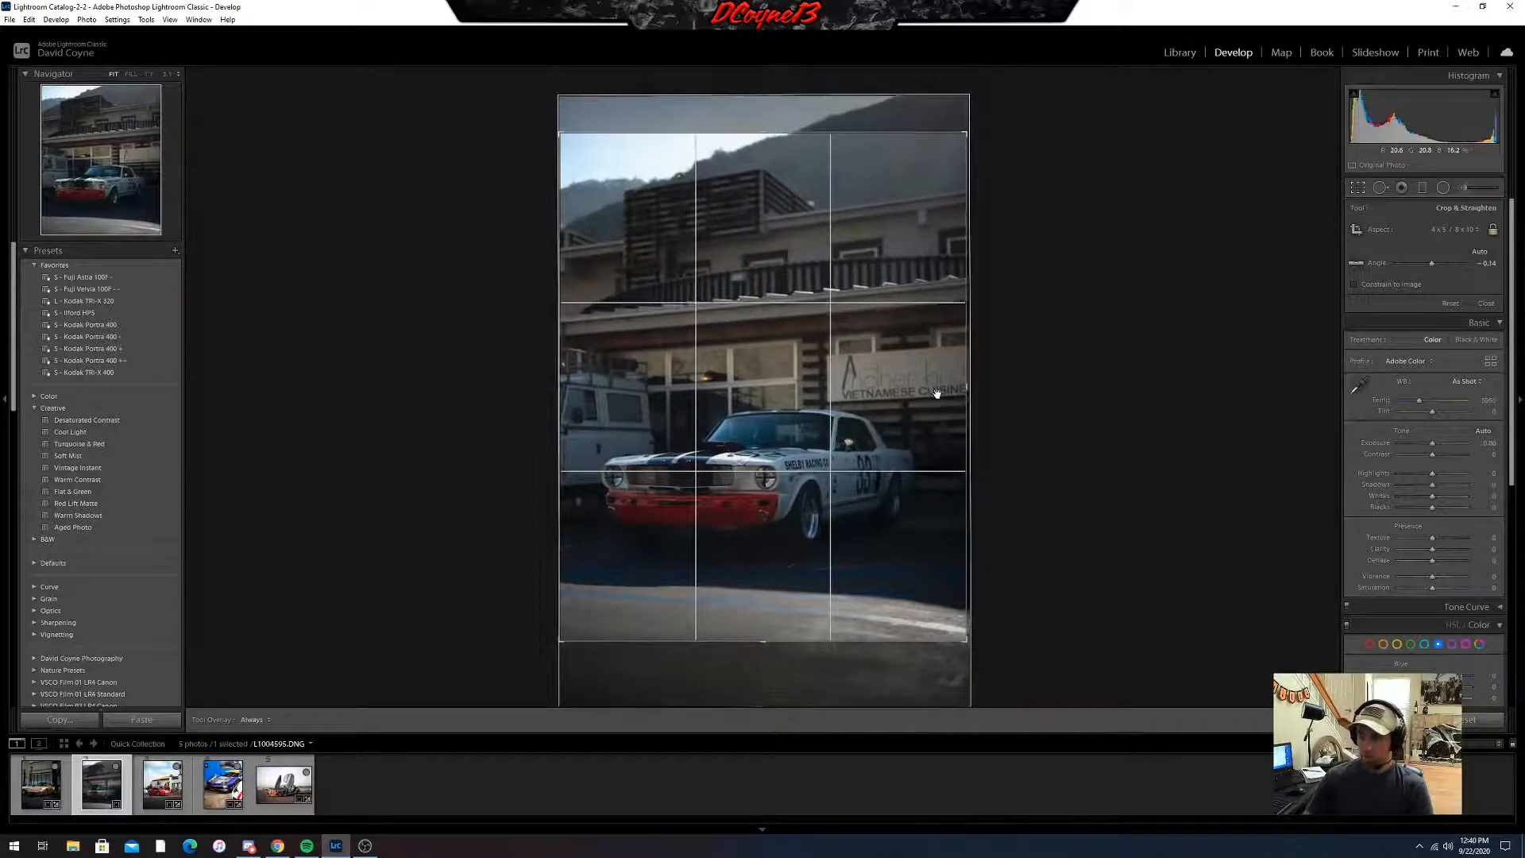
key(Return)
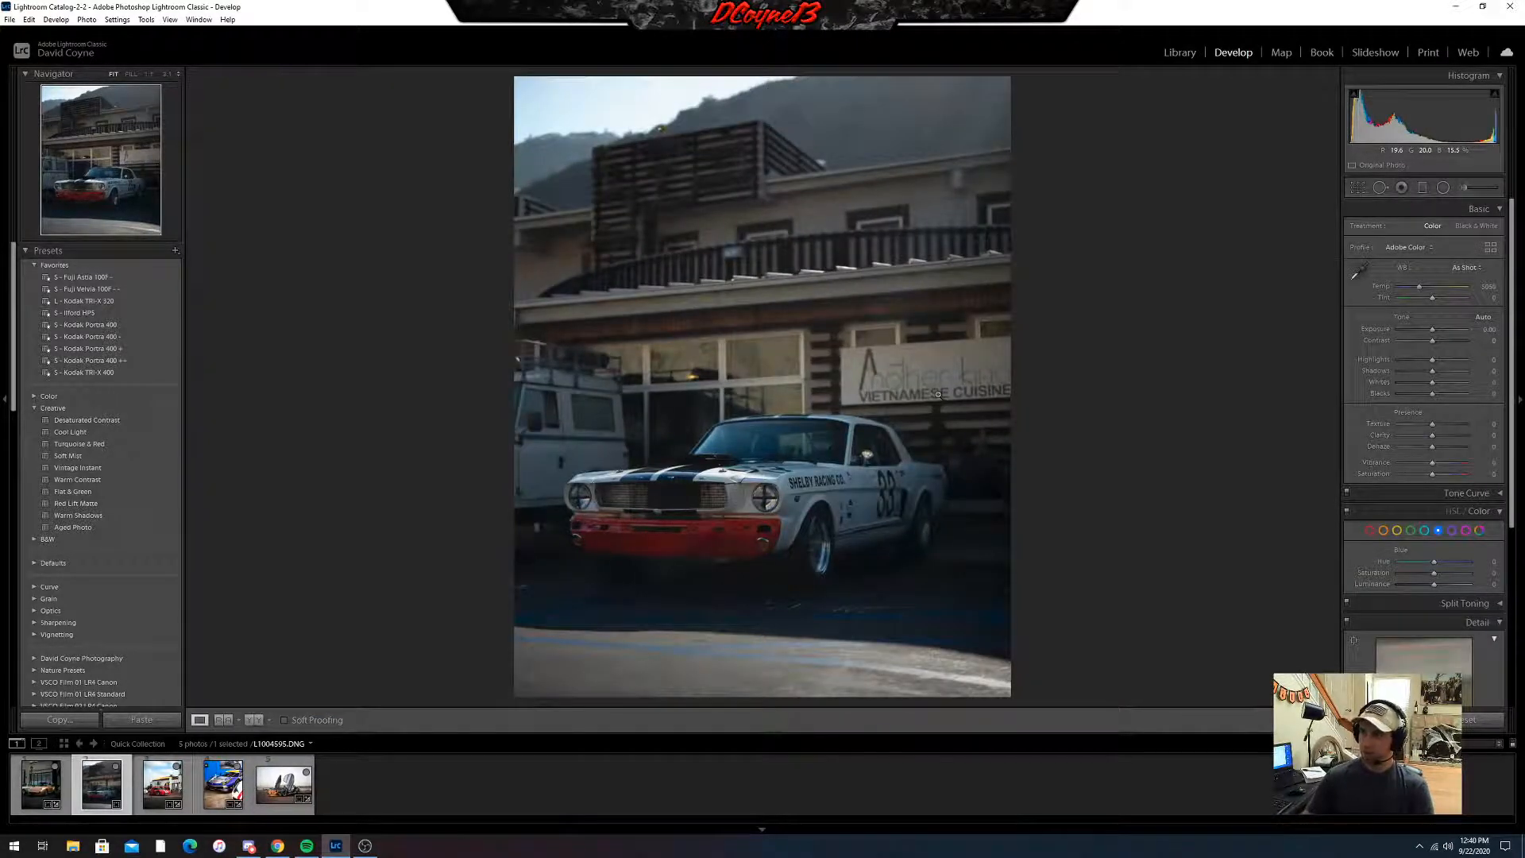
- Straighten the Mustang photo's crop to an angle of 0.13
click(1359, 188)
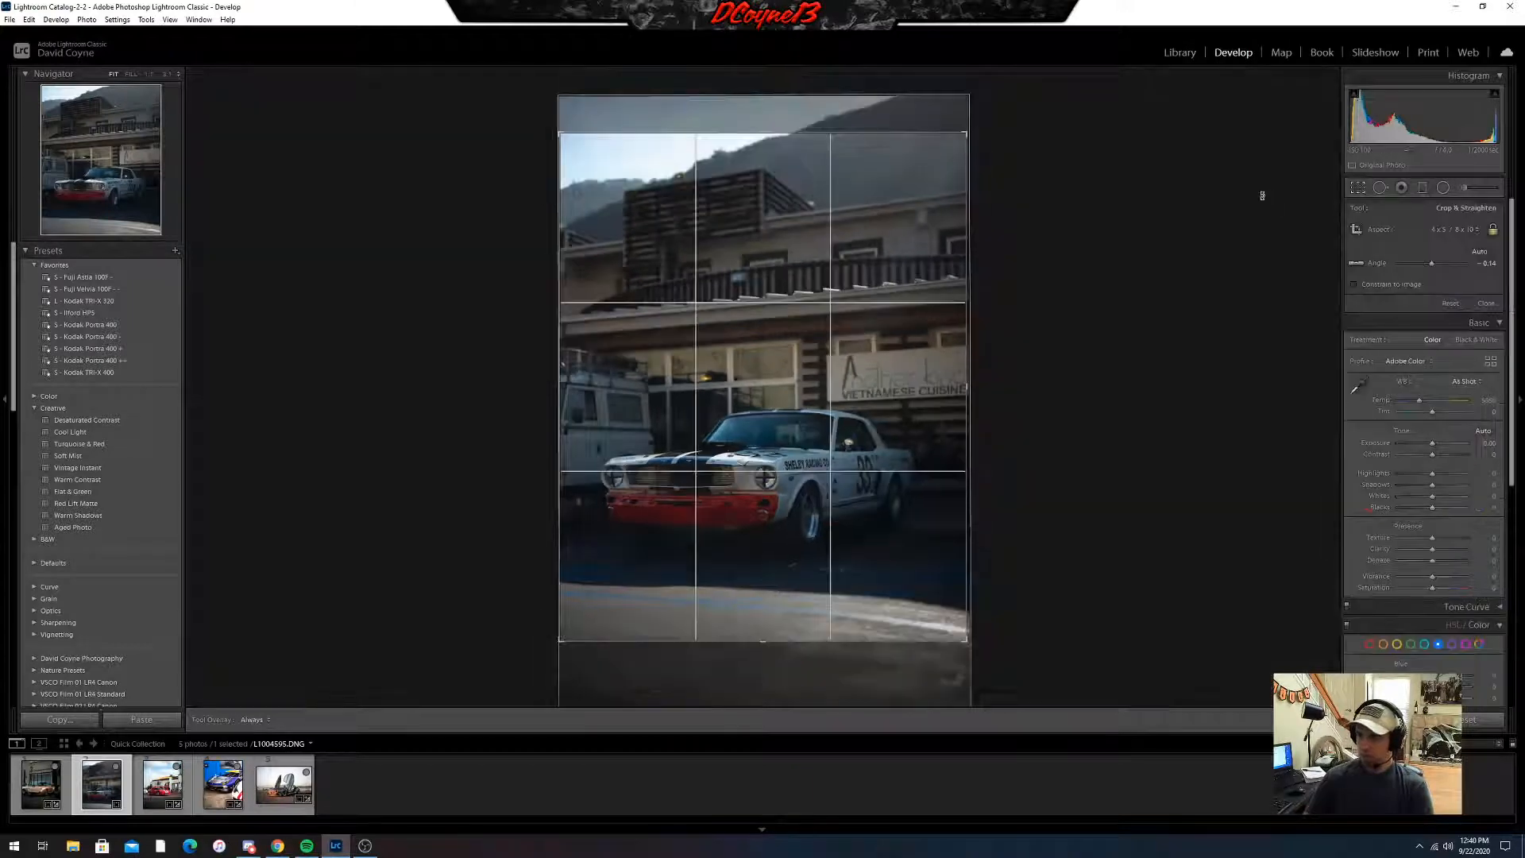
drag(1262, 195, 1262, 196)
key(Return)
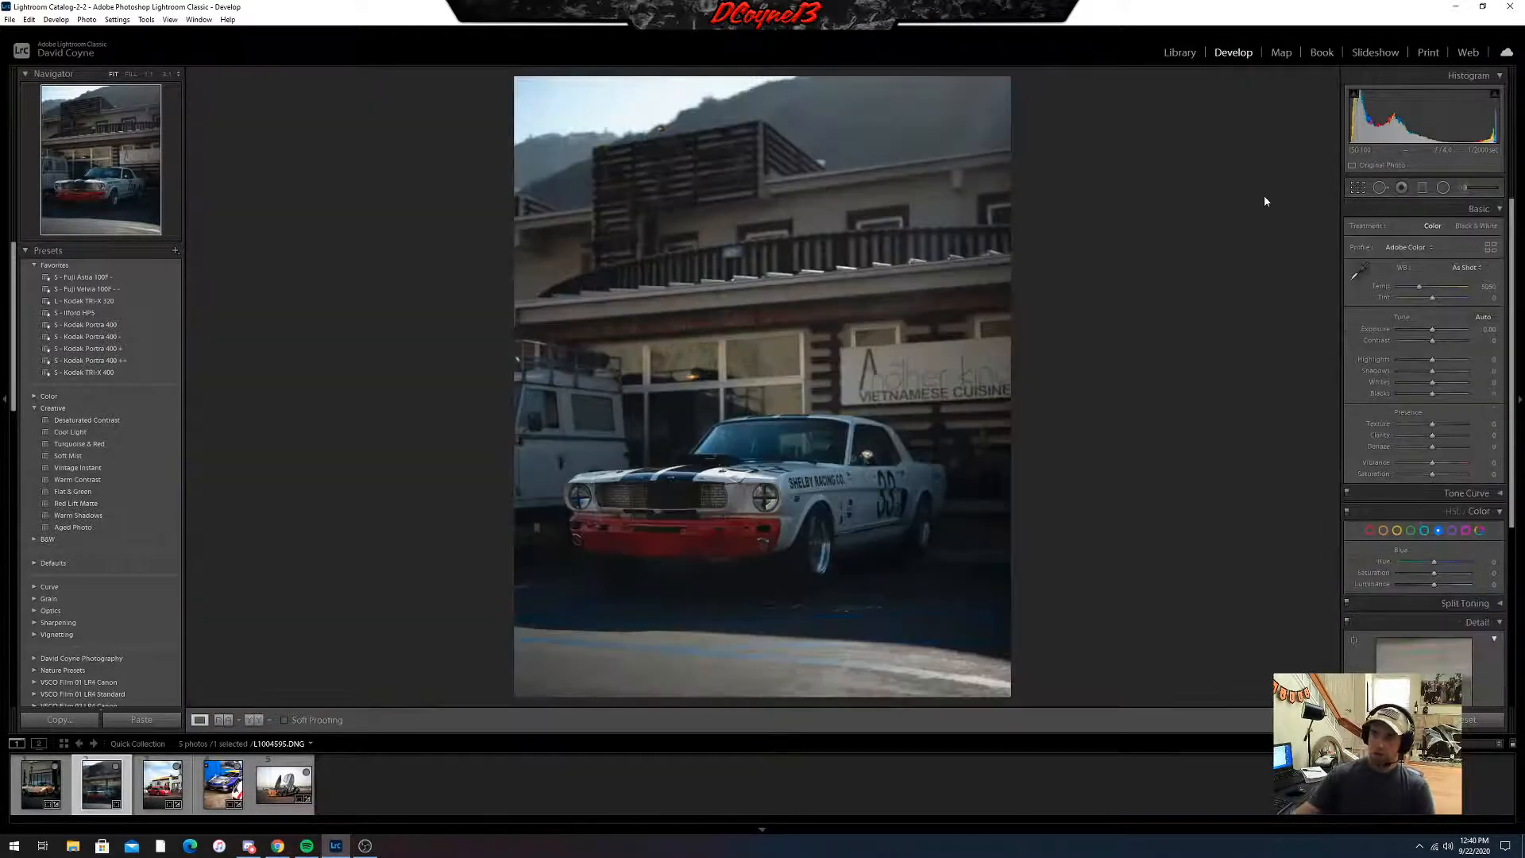
click(1355, 189)
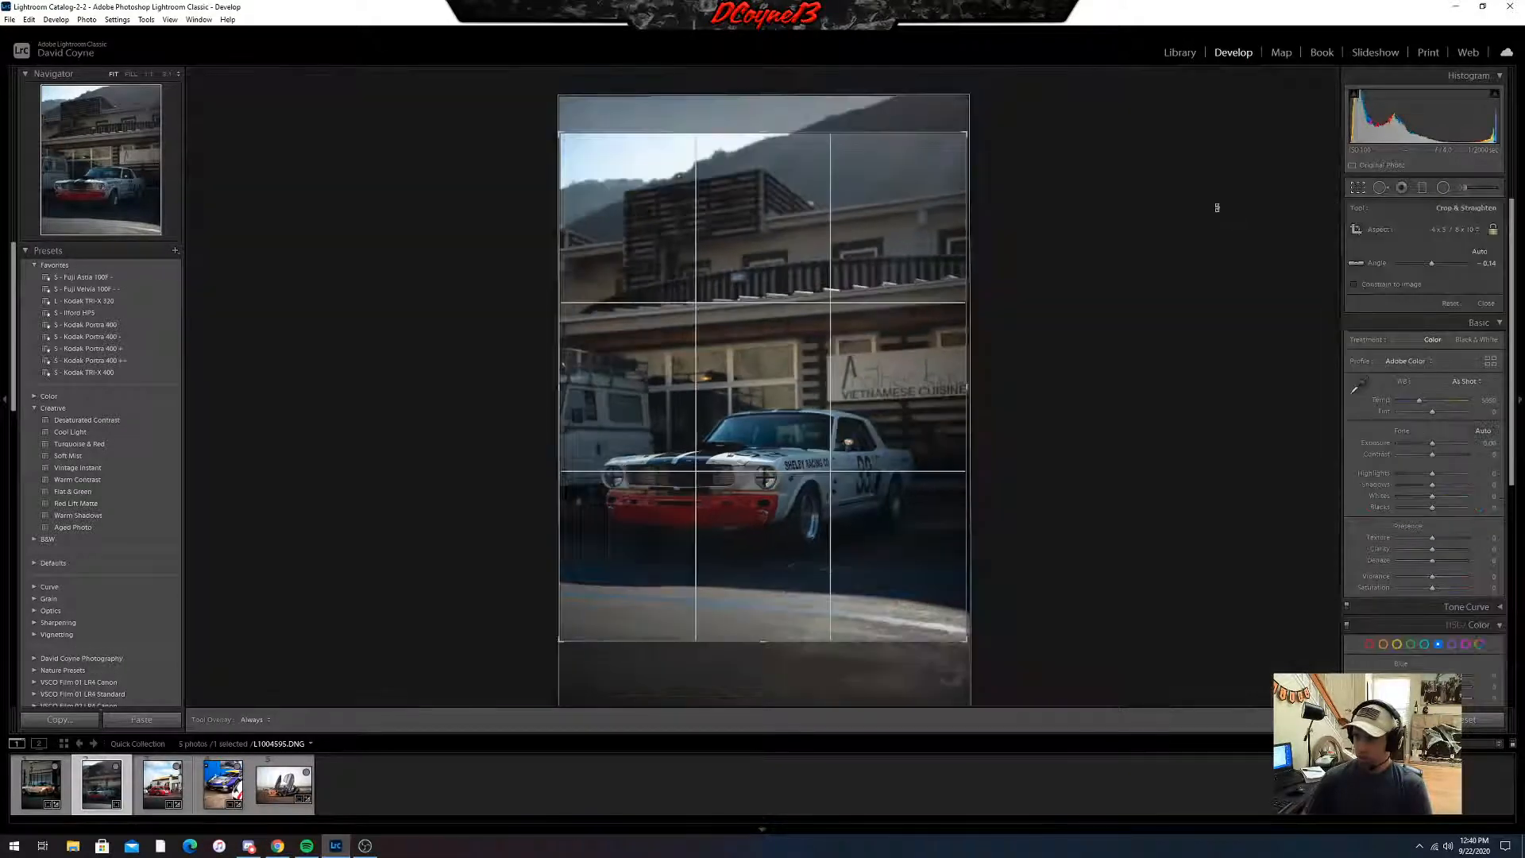
drag(1217, 206, 1220, 208)
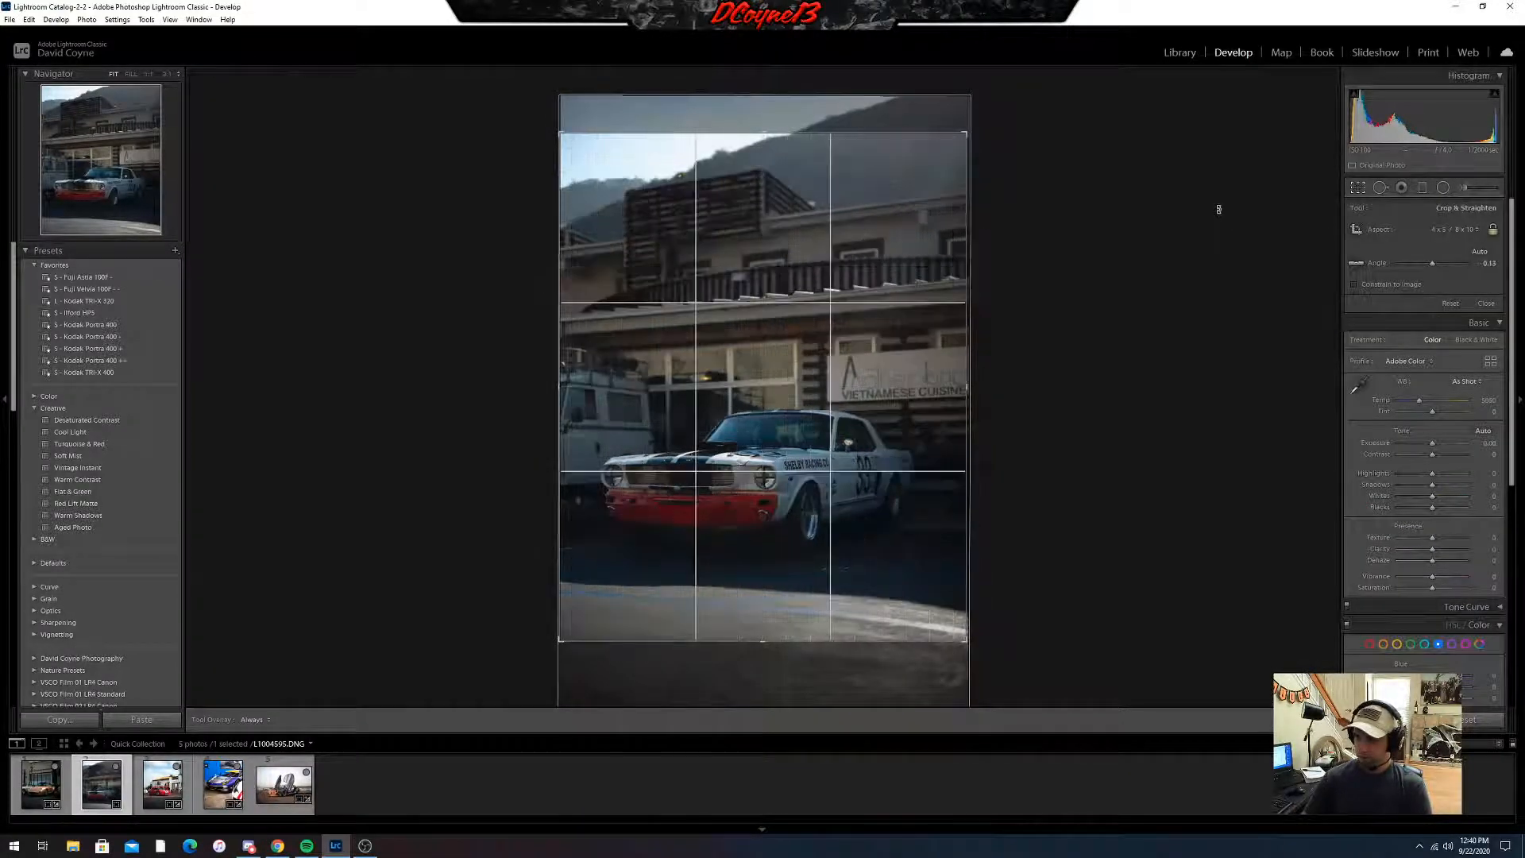
key(Return)
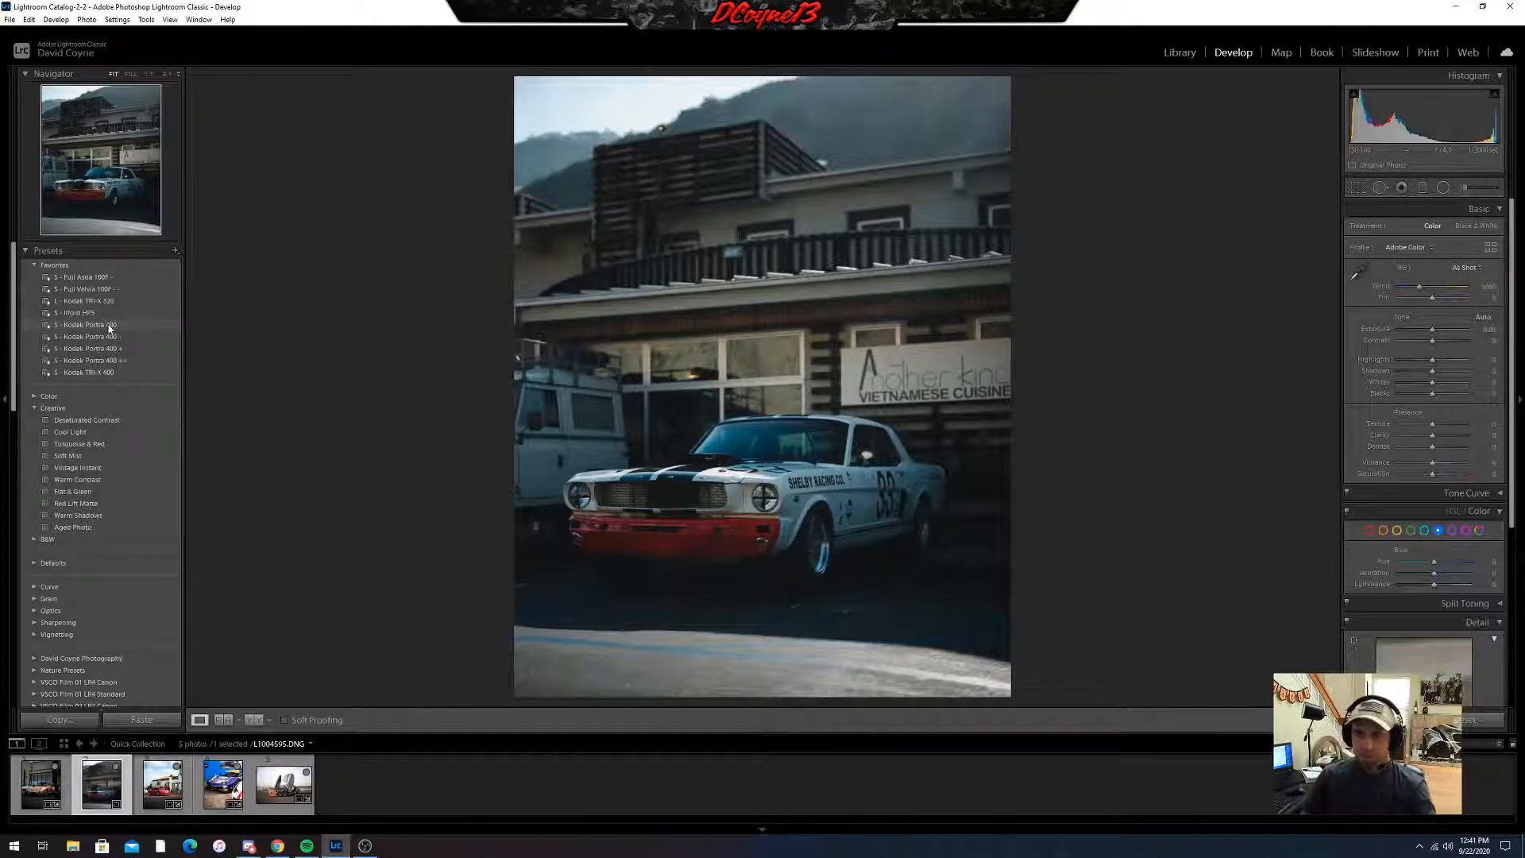
- Apply the S - Kodak Portra 400 preset to the Mustang photo and set contrast to +4, shadows to +53 and blacks to +5
click(110, 327)
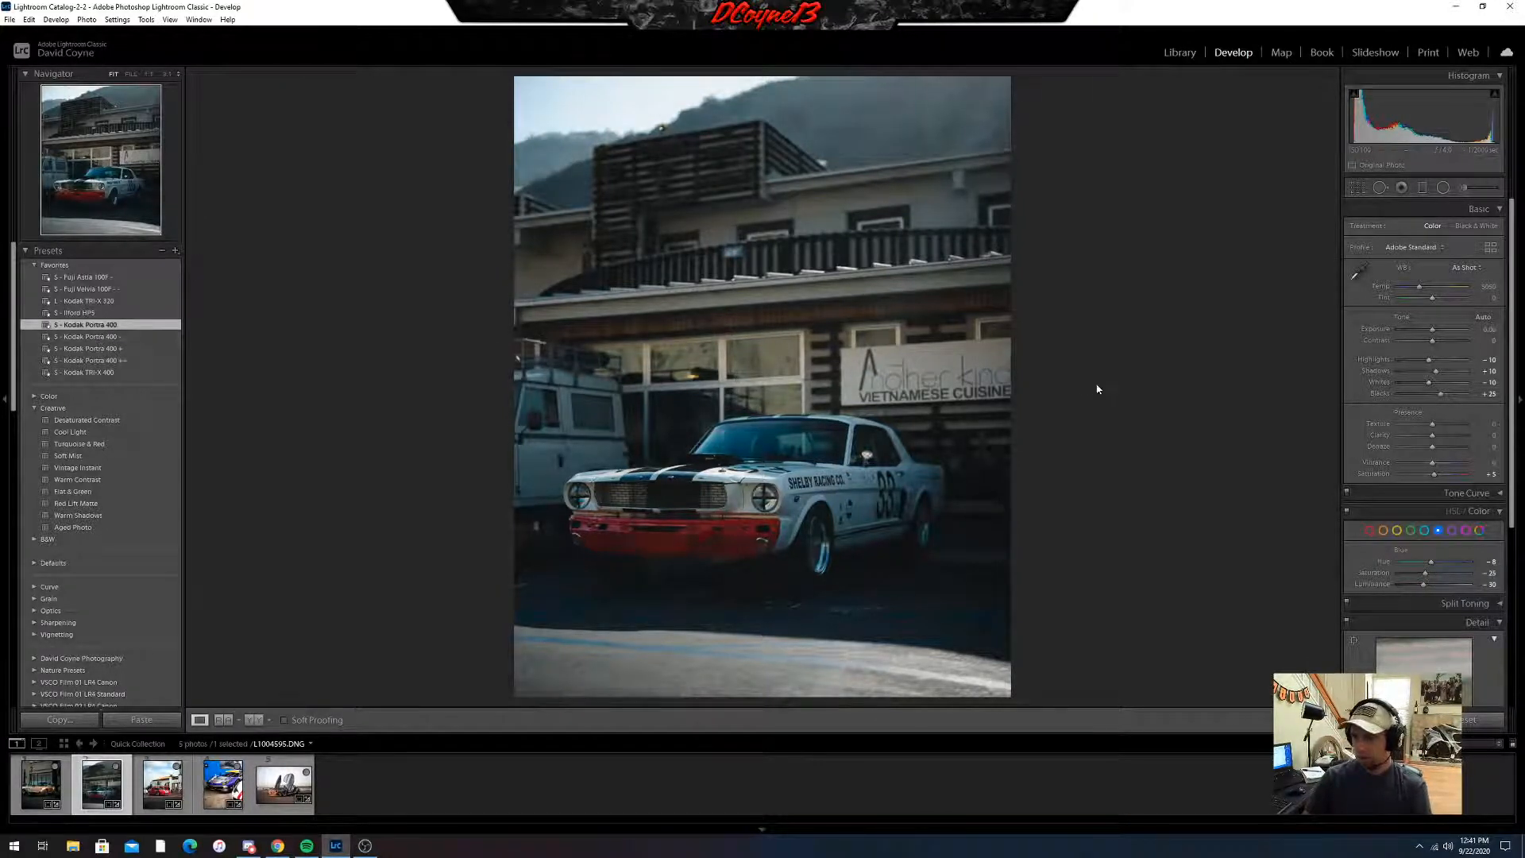
key(r)
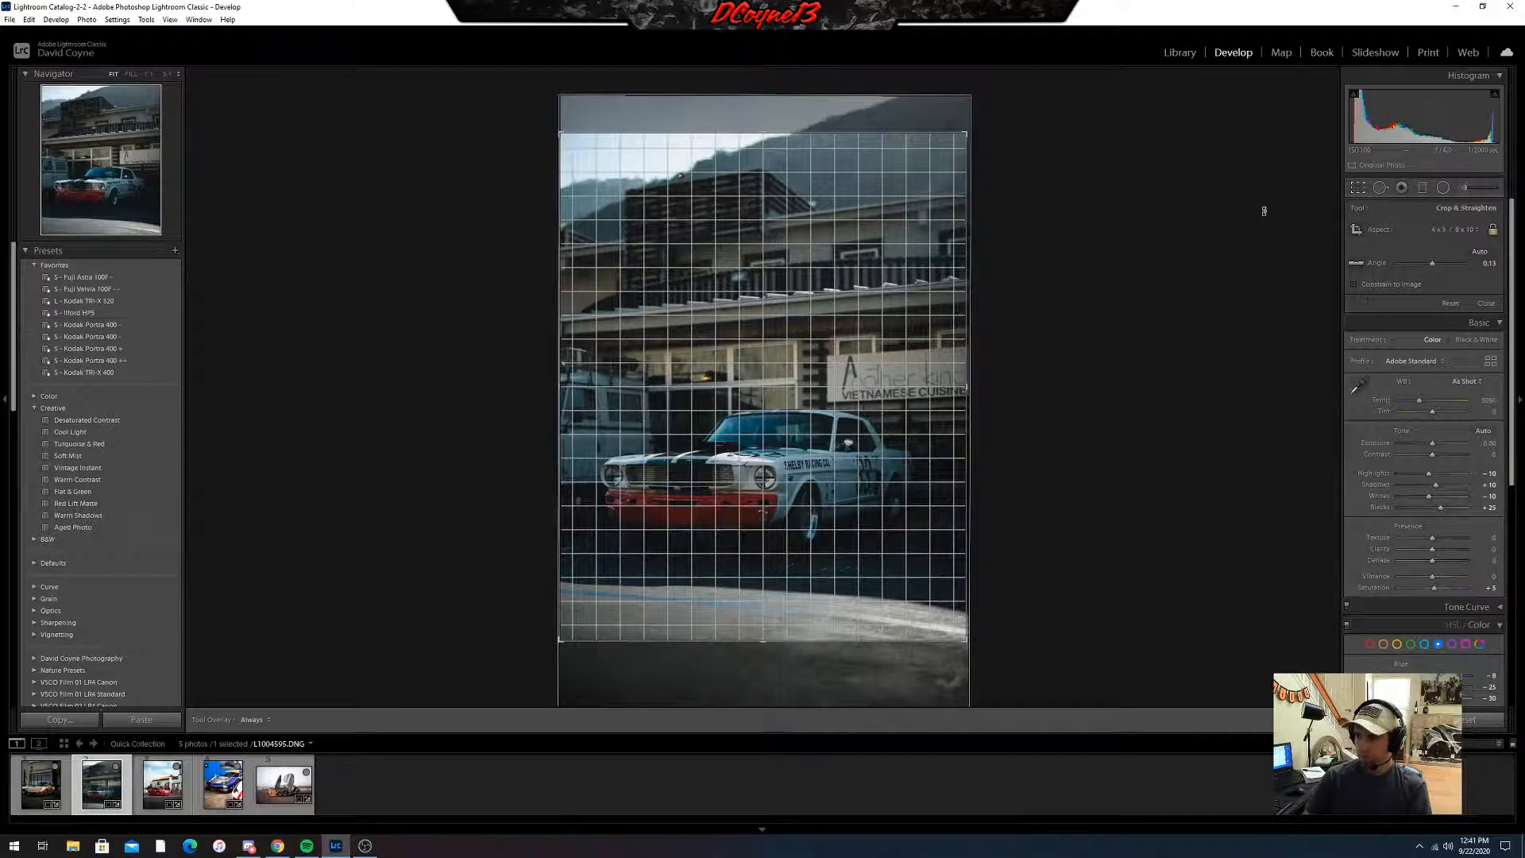
key(Return)
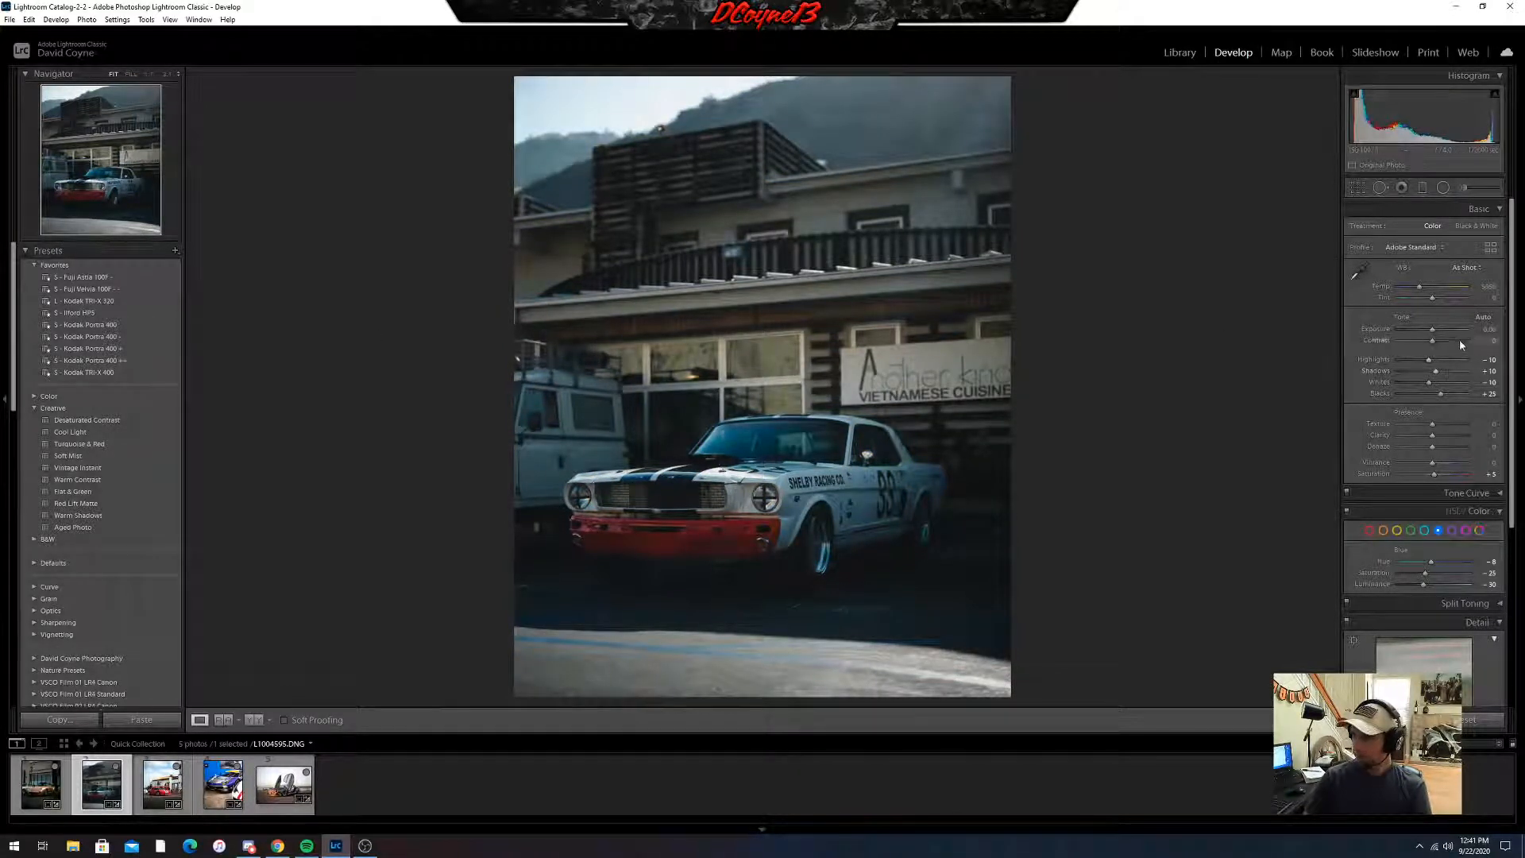
drag(1467, 343, 1463, 394)
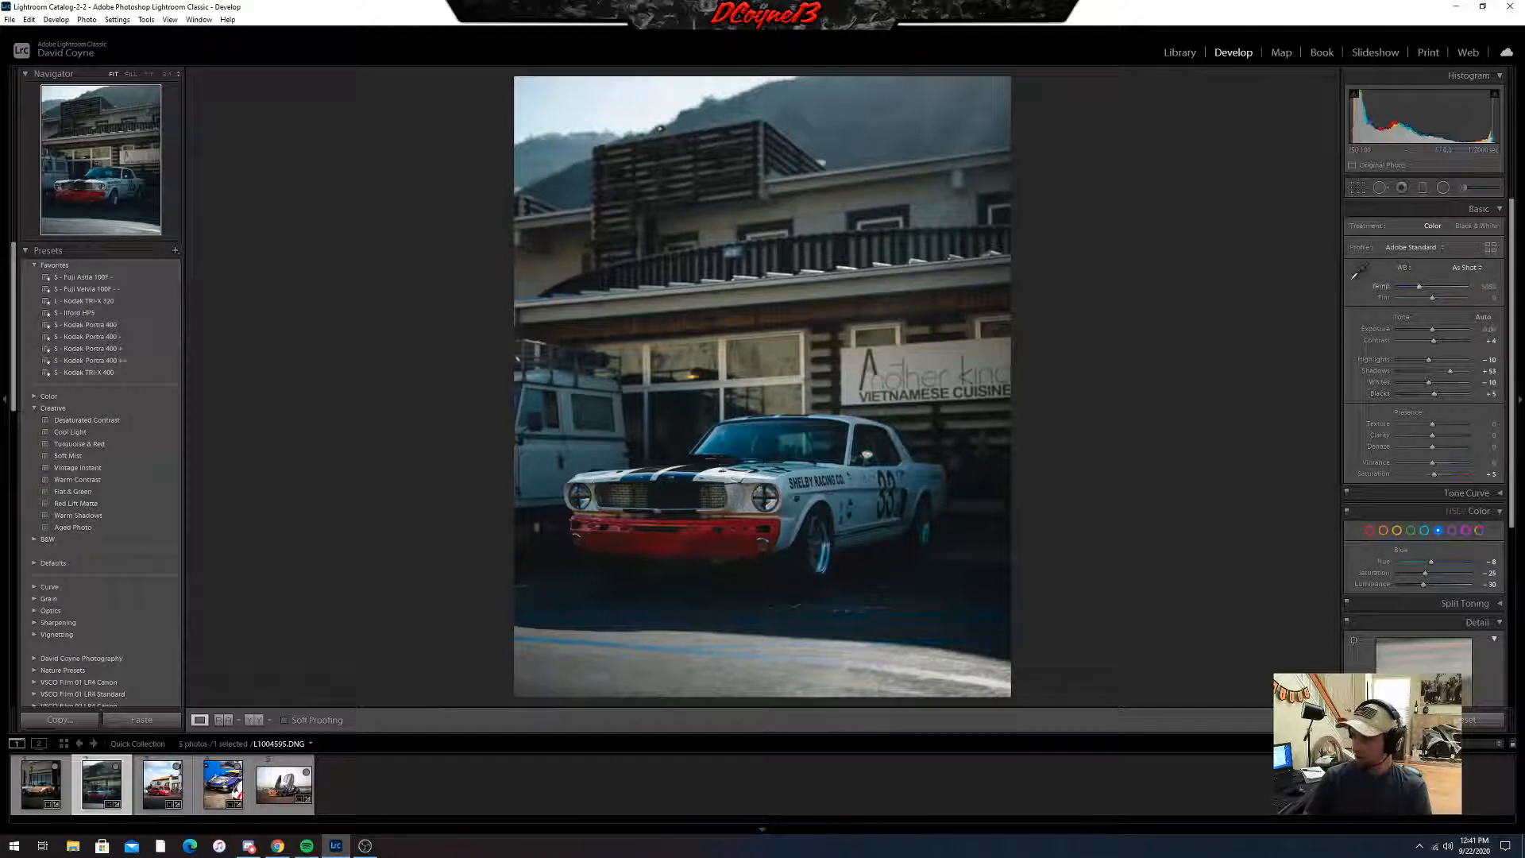
- Warm the white balance by sampling the pale pavement in the foreground as neutral, and set the temperature to 5600
drag(1475, 286, 1479, 286)
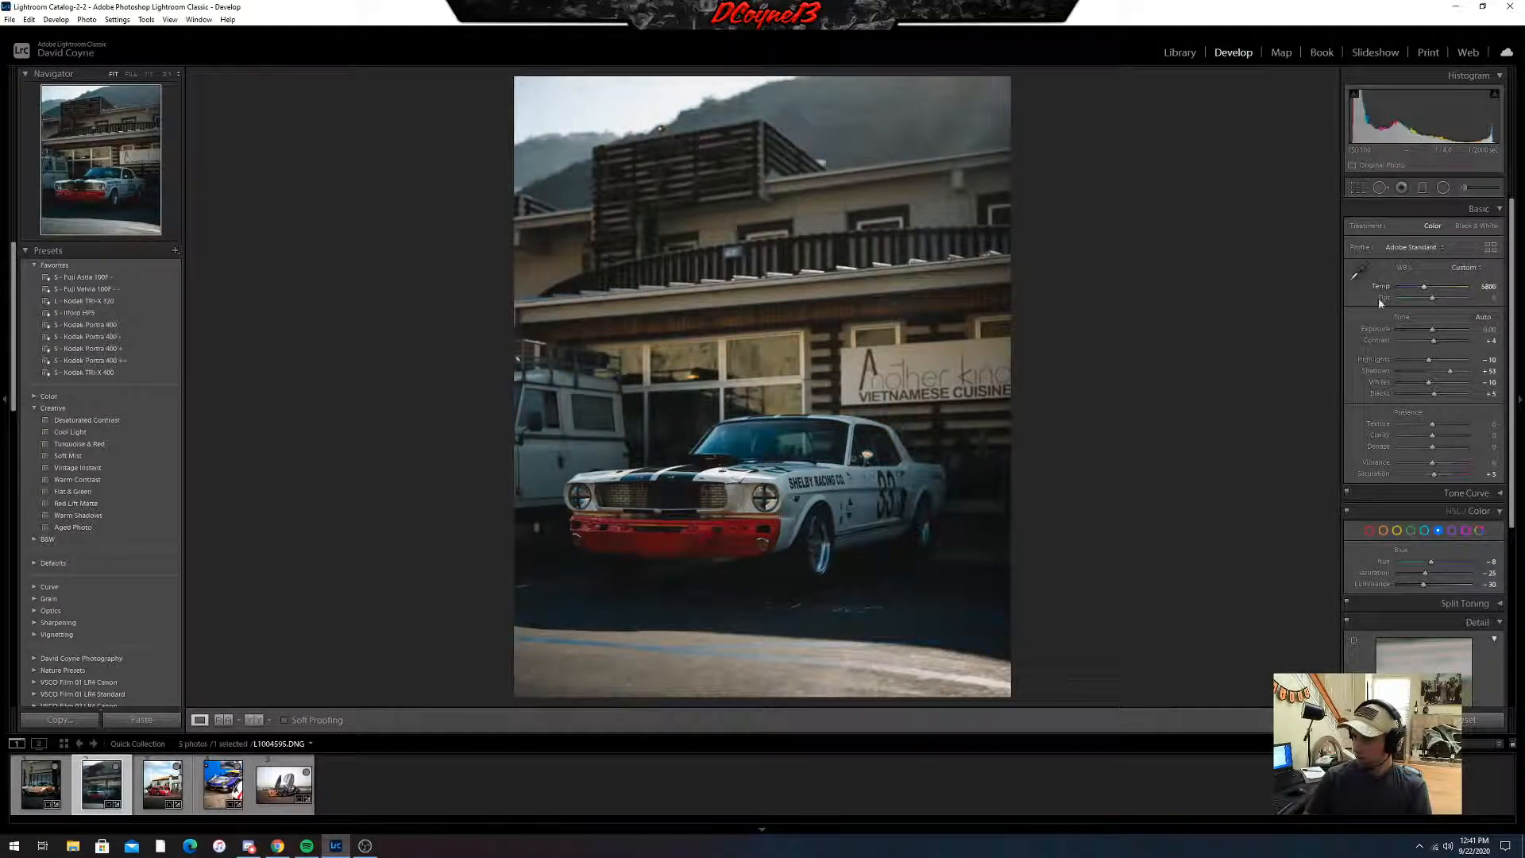
click(1355, 274)
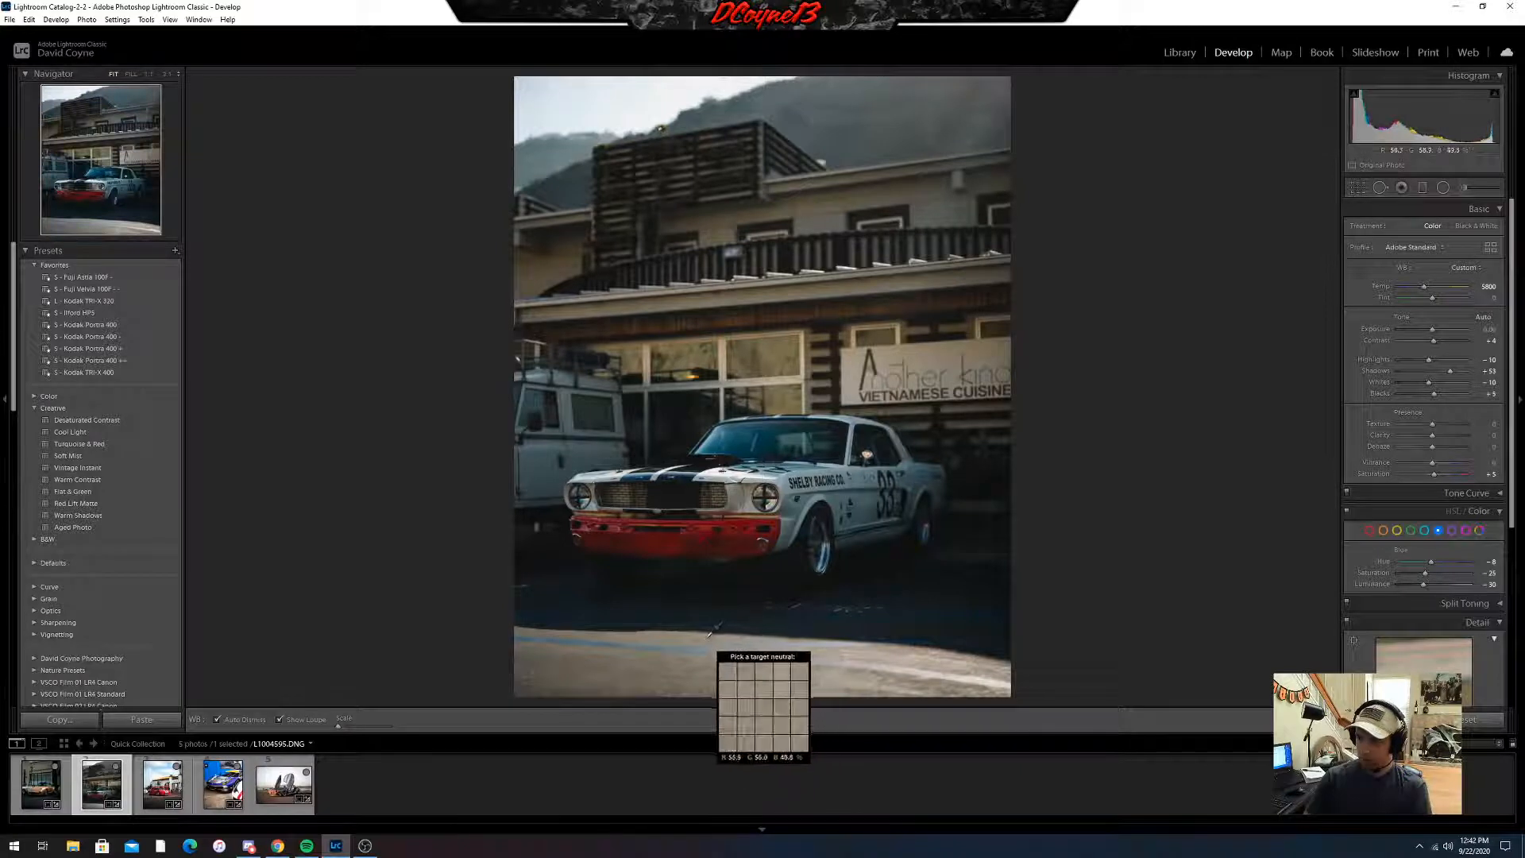
click(628, 671)
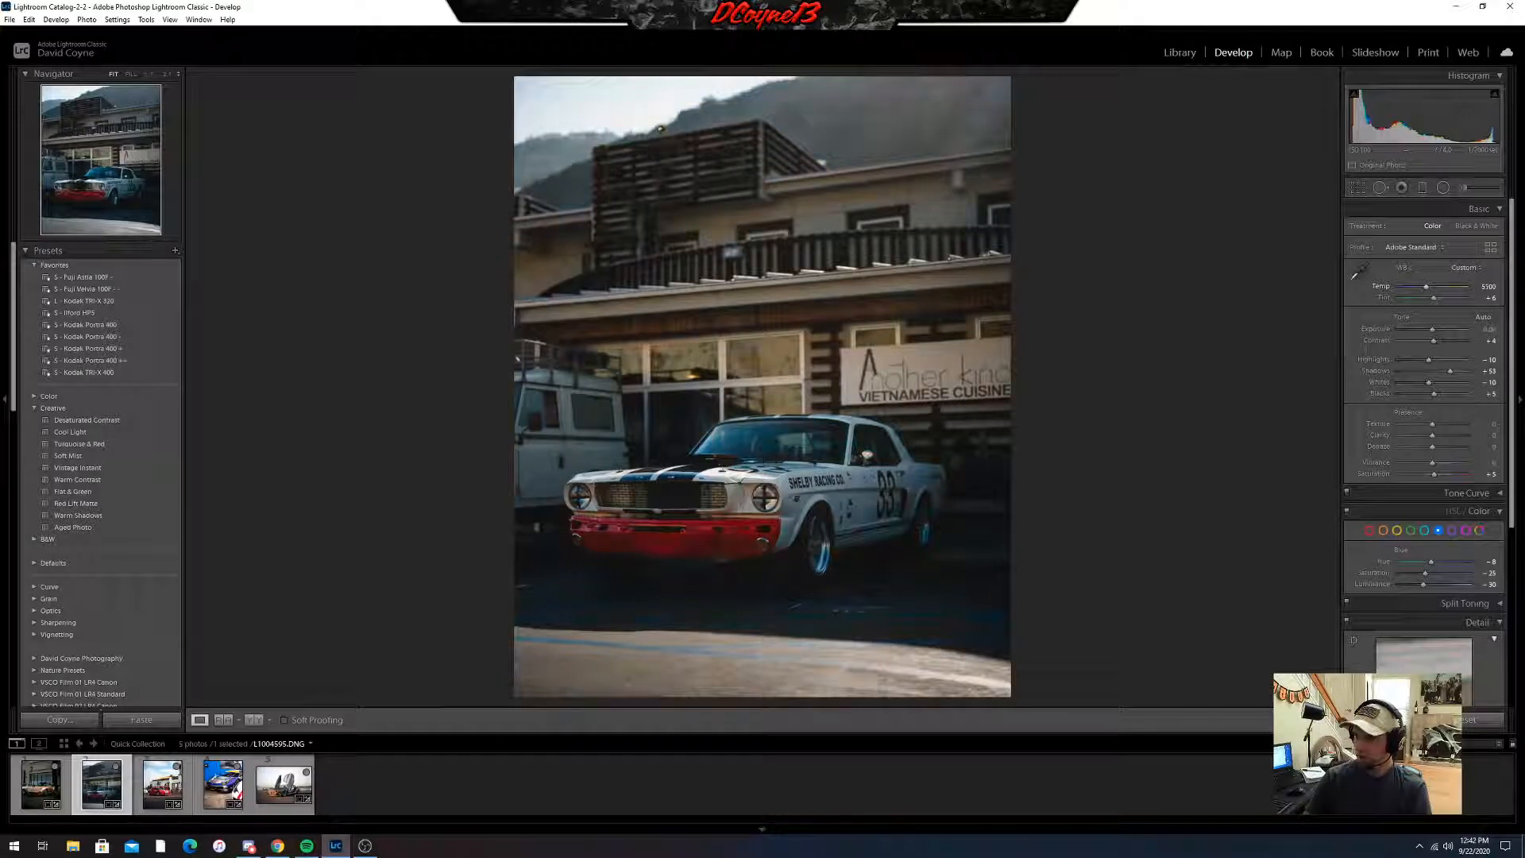
drag(1426, 286, 1423, 286)
- Fine-tune the straightening of the Mustang photo's crop with a very small rotation
click(1358, 187)
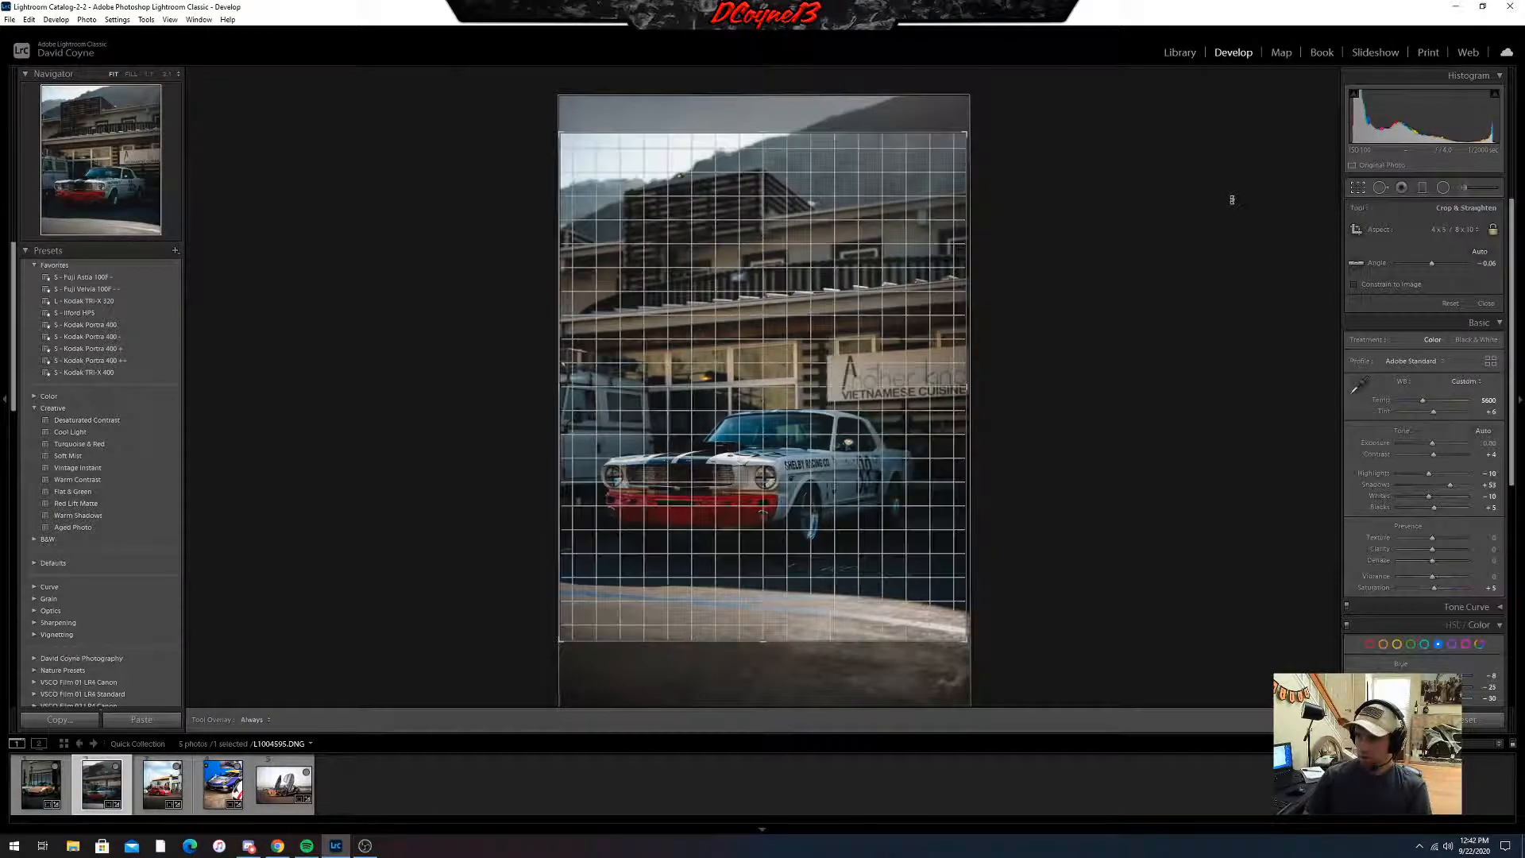
drag(1232, 199, 1235, 199)
key(Return)
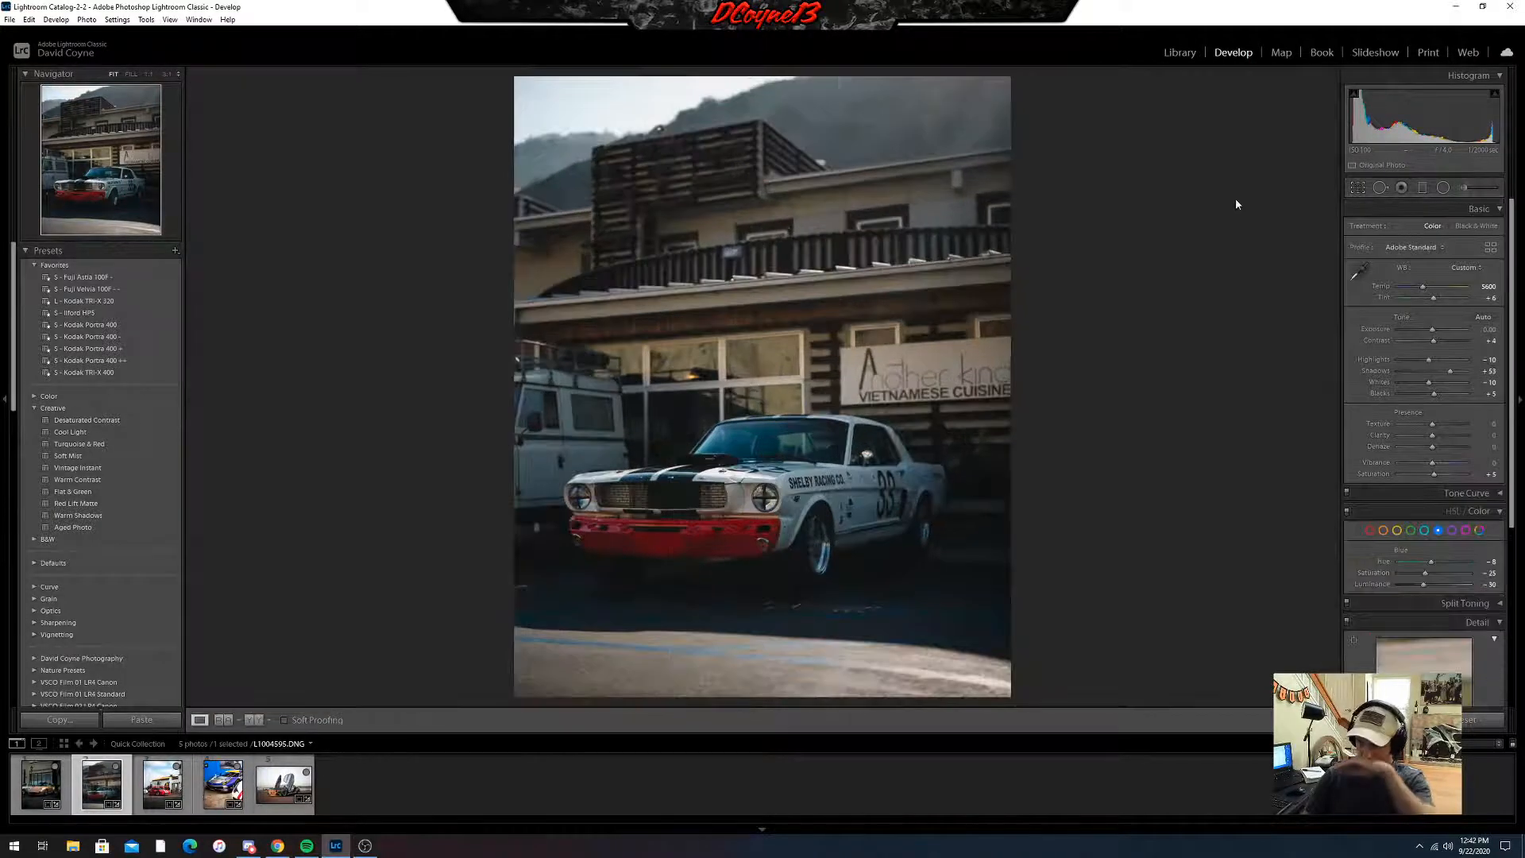
- Inspect the Mustang's front end at full size and review the sharpening settings
click(792, 493)
drag(1173, 402, 922, 220)
drag(715, 229, 1089, 199)
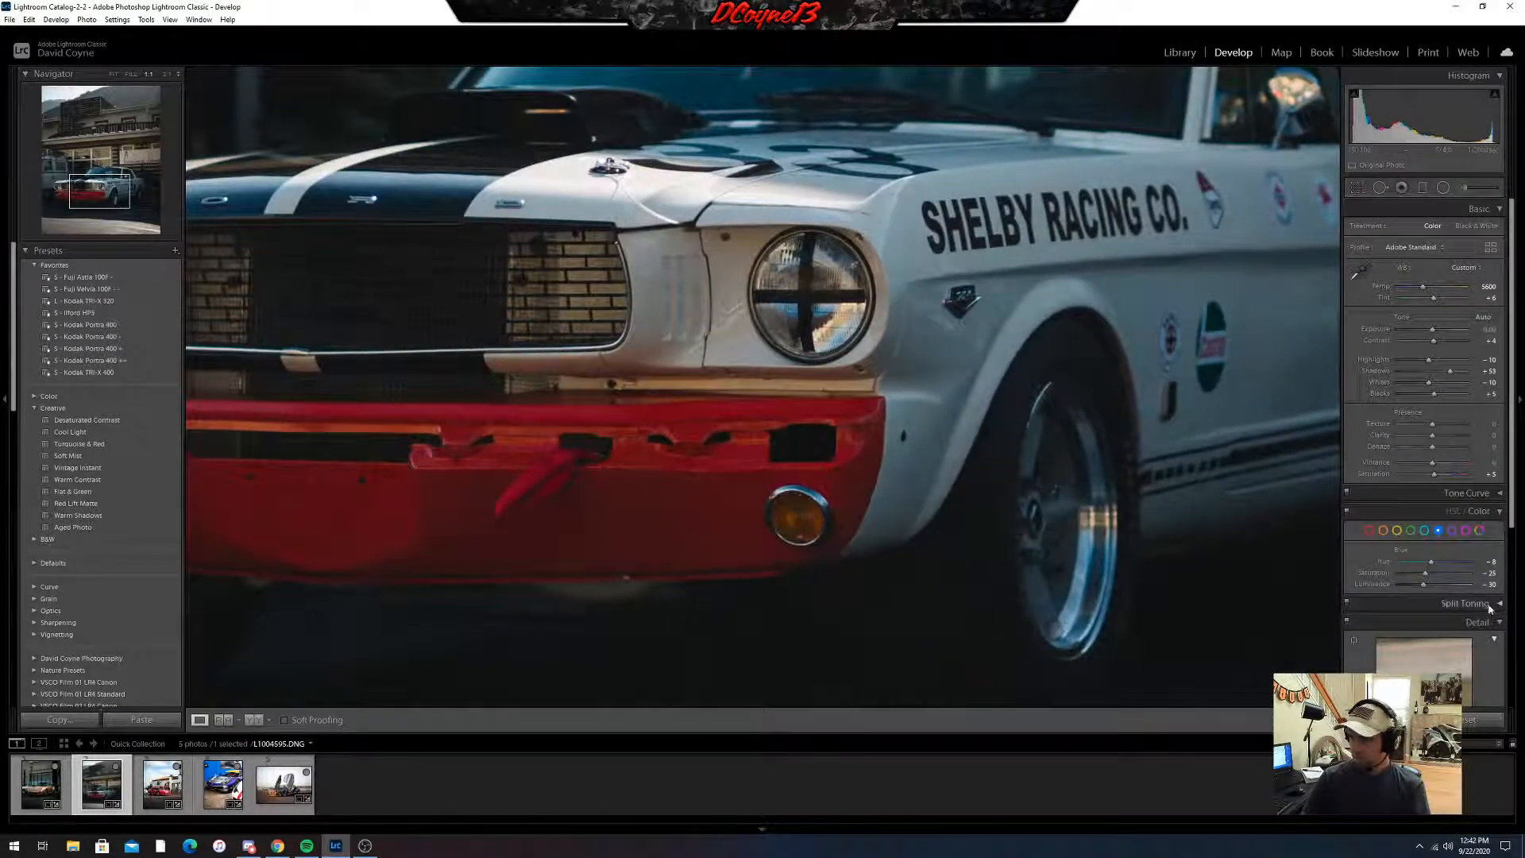
scroll(1478, 588, down, 3)
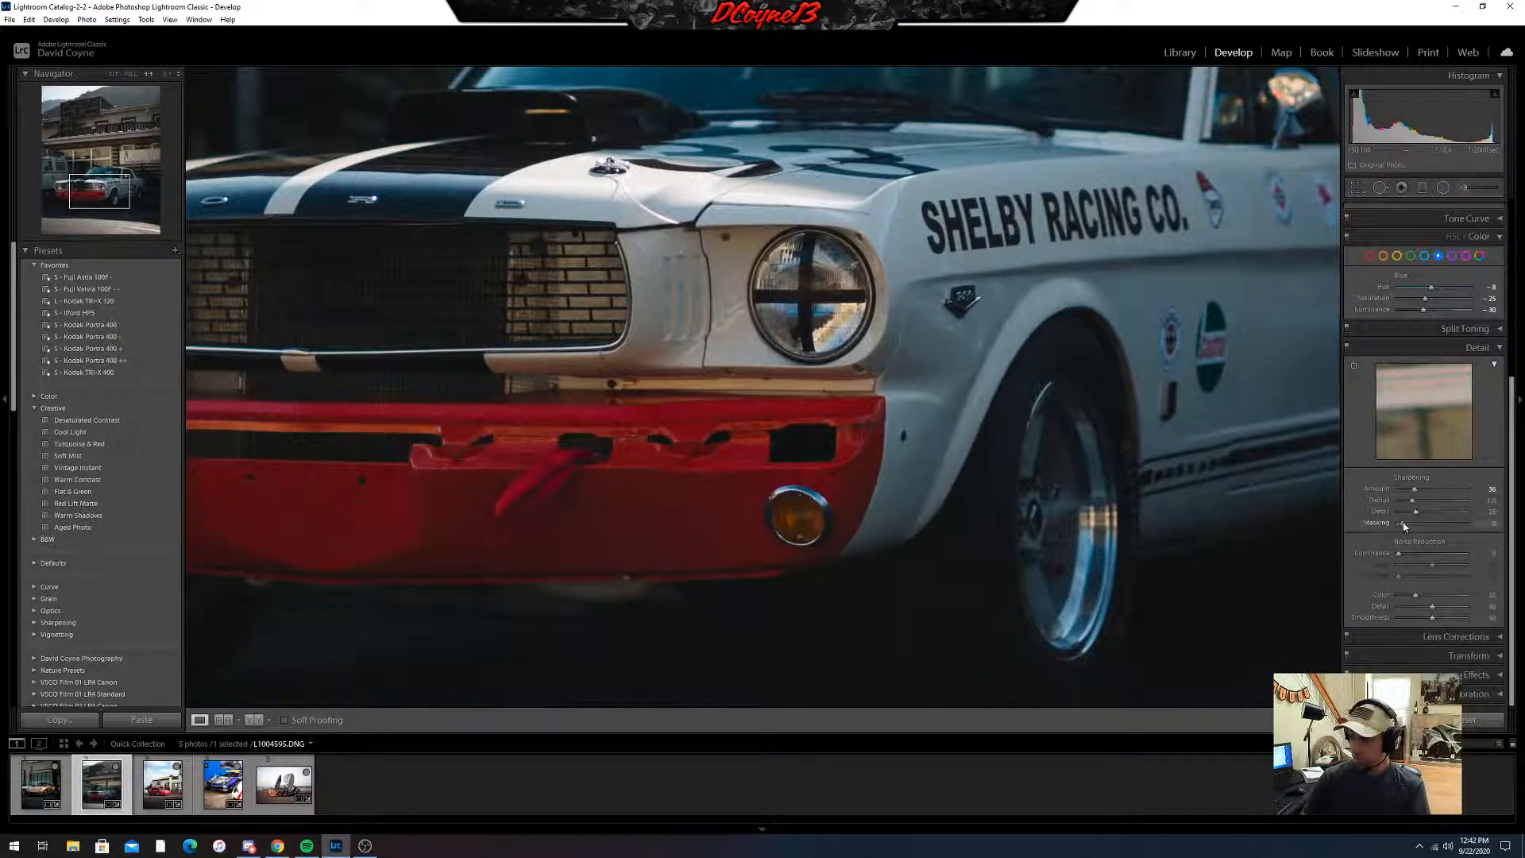
click(1468, 347)
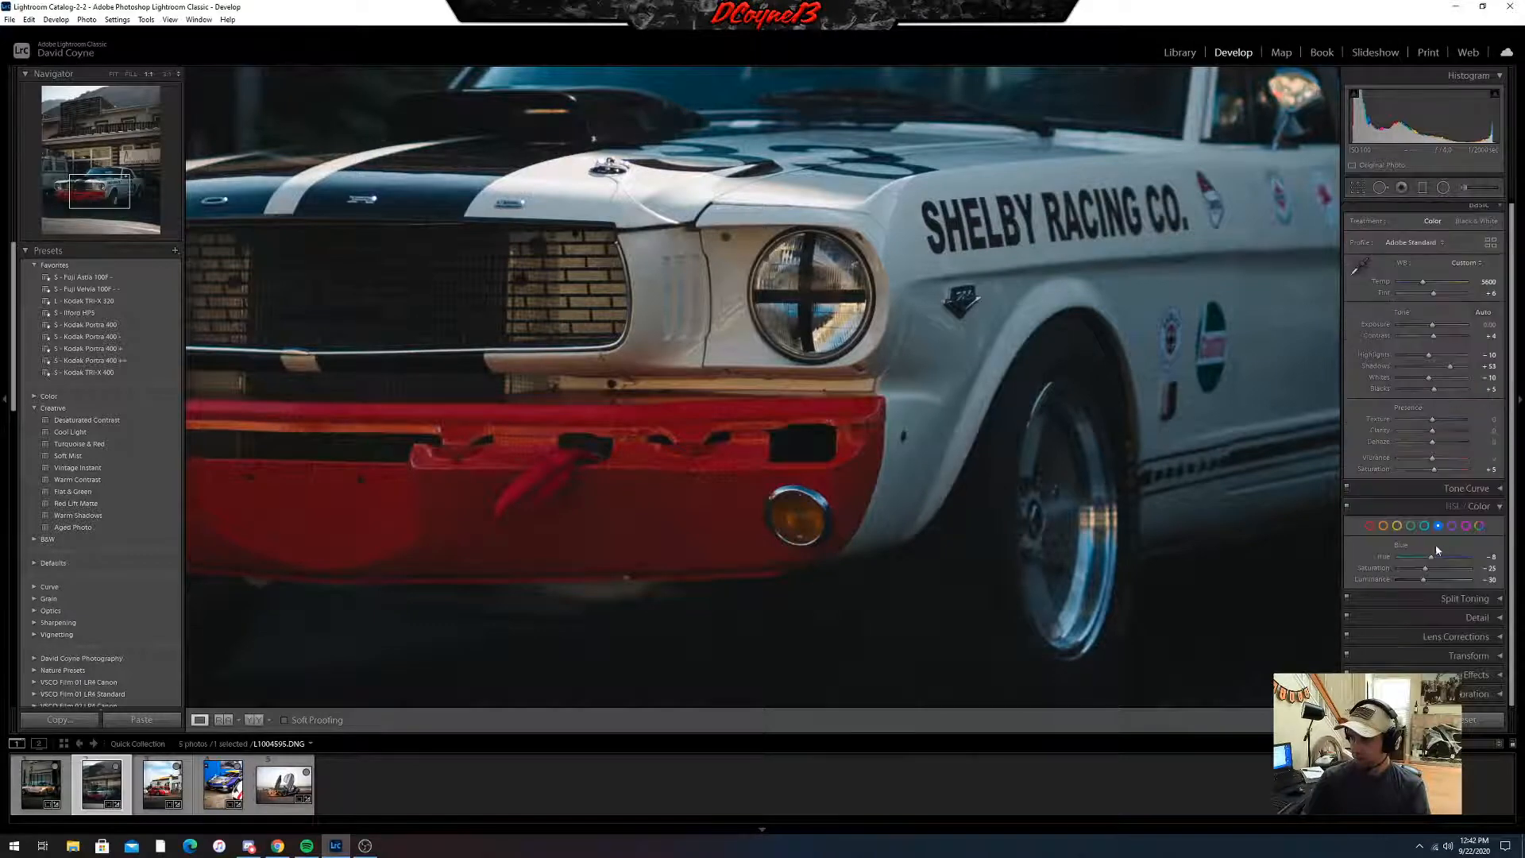
- Set the purple defringe amount to 4 in the manual lens corrections
click(1454, 637)
key(z)
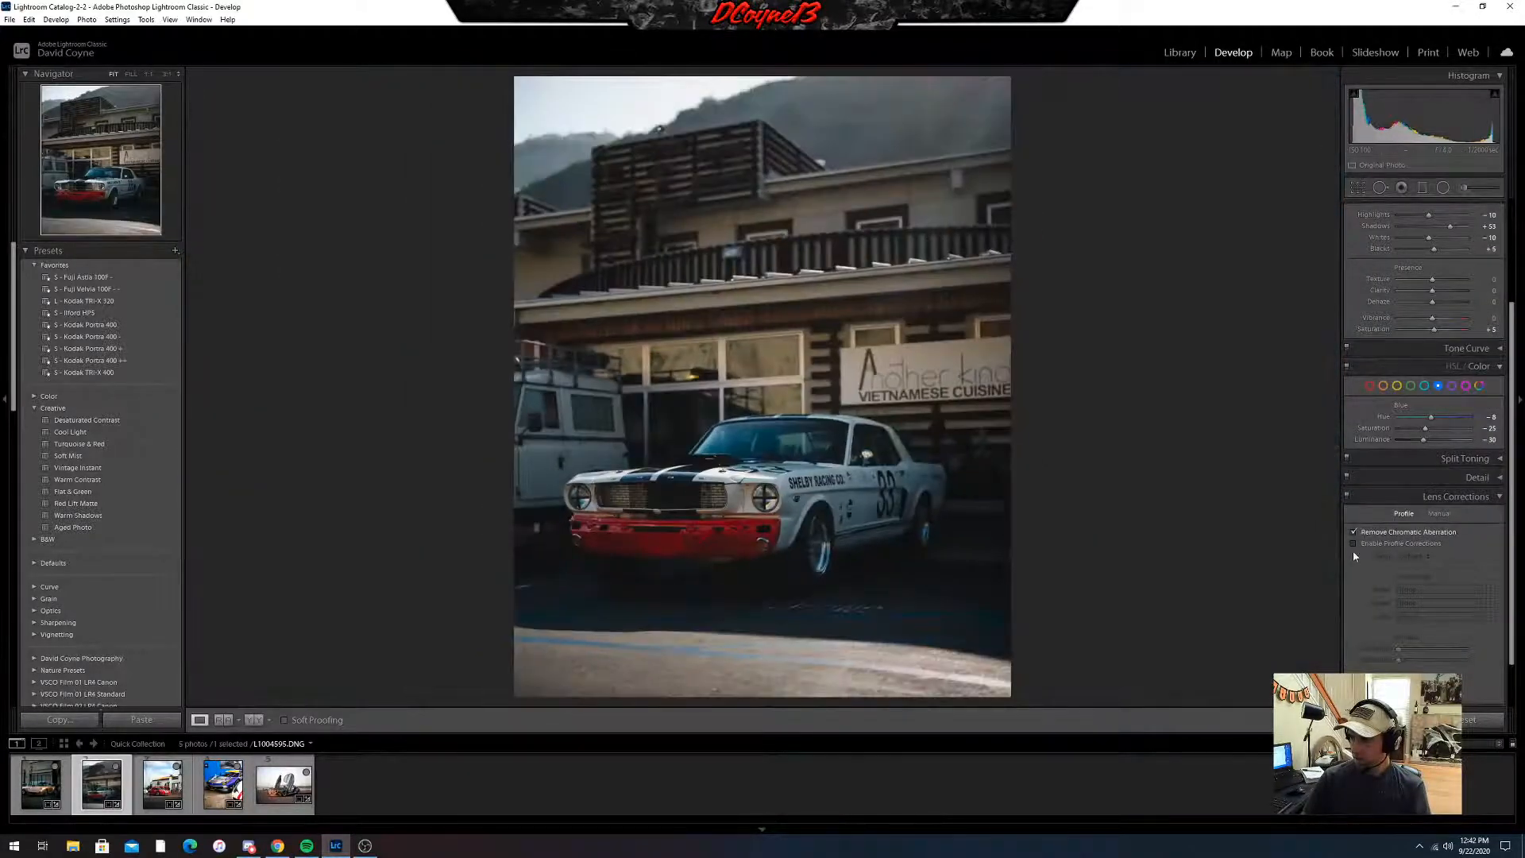
click(1439, 515)
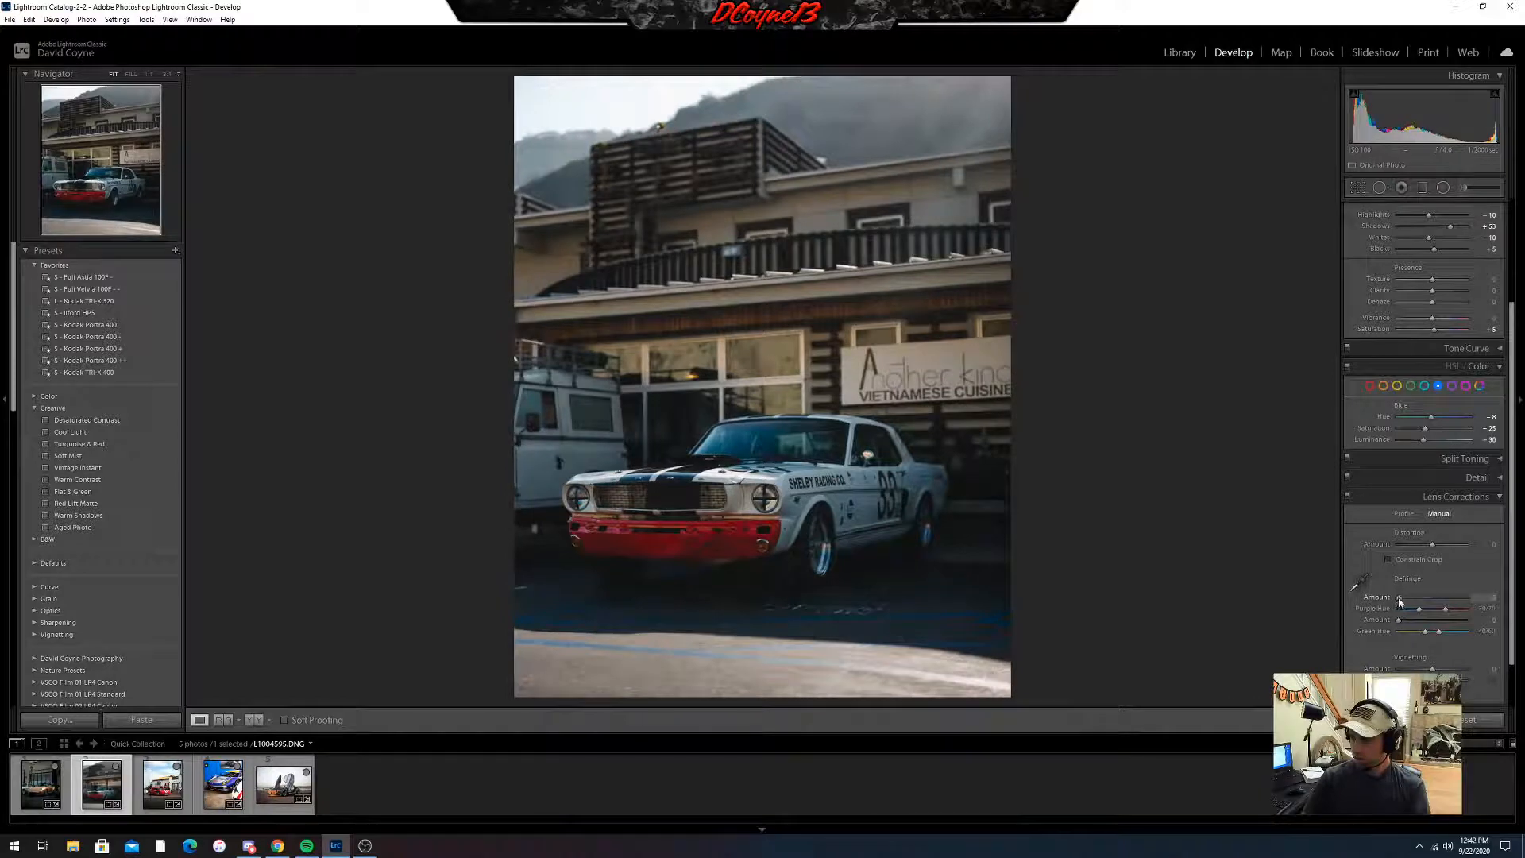
drag(1406, 601, 1412, 601)
click(634, 497)
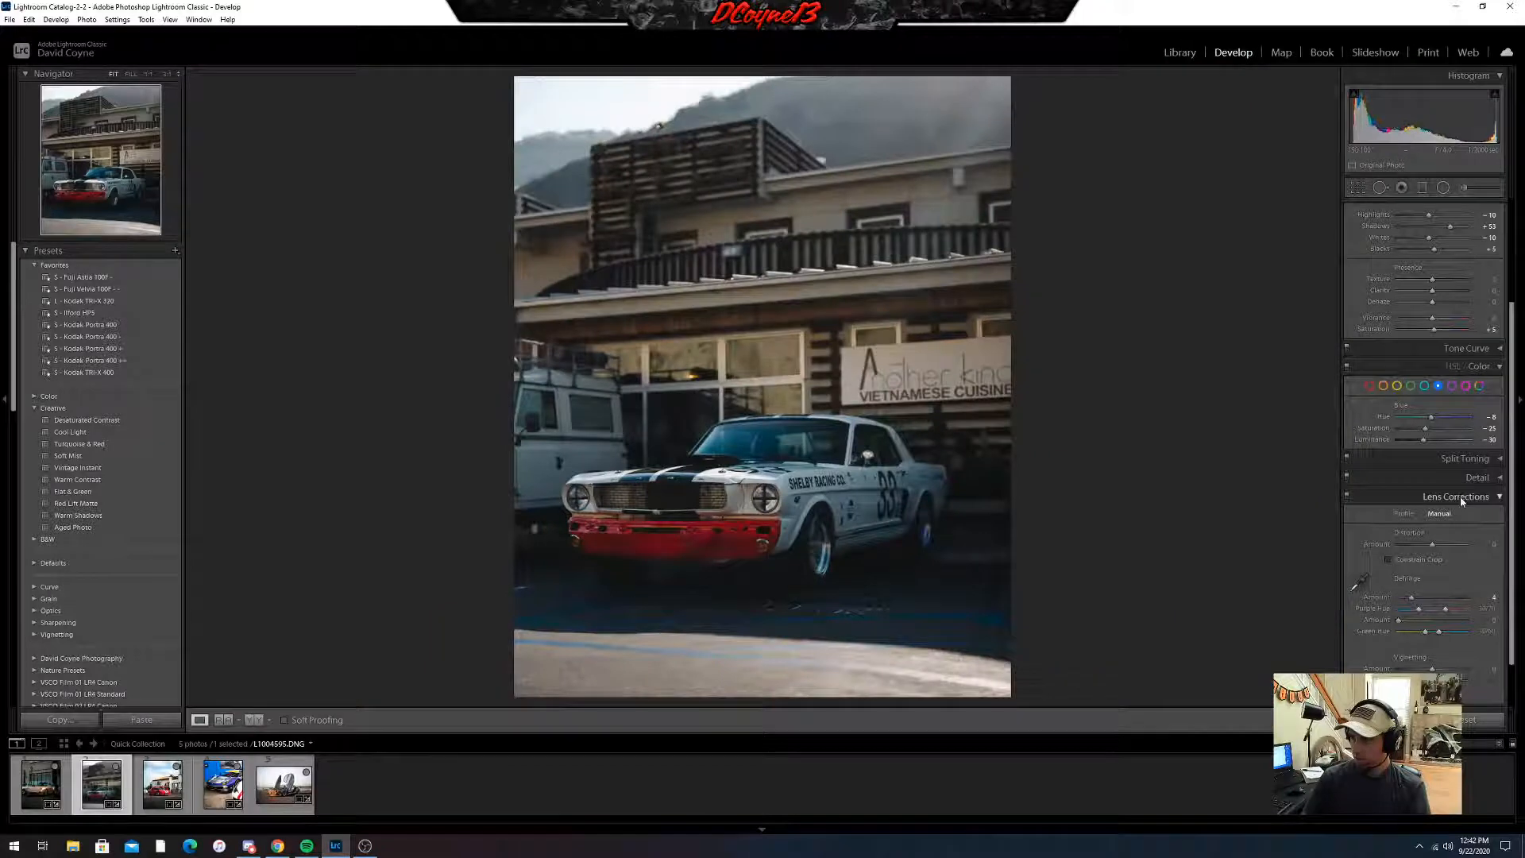
- Check the grain effect on the Mustang's front end at full size
click(1462, 498)
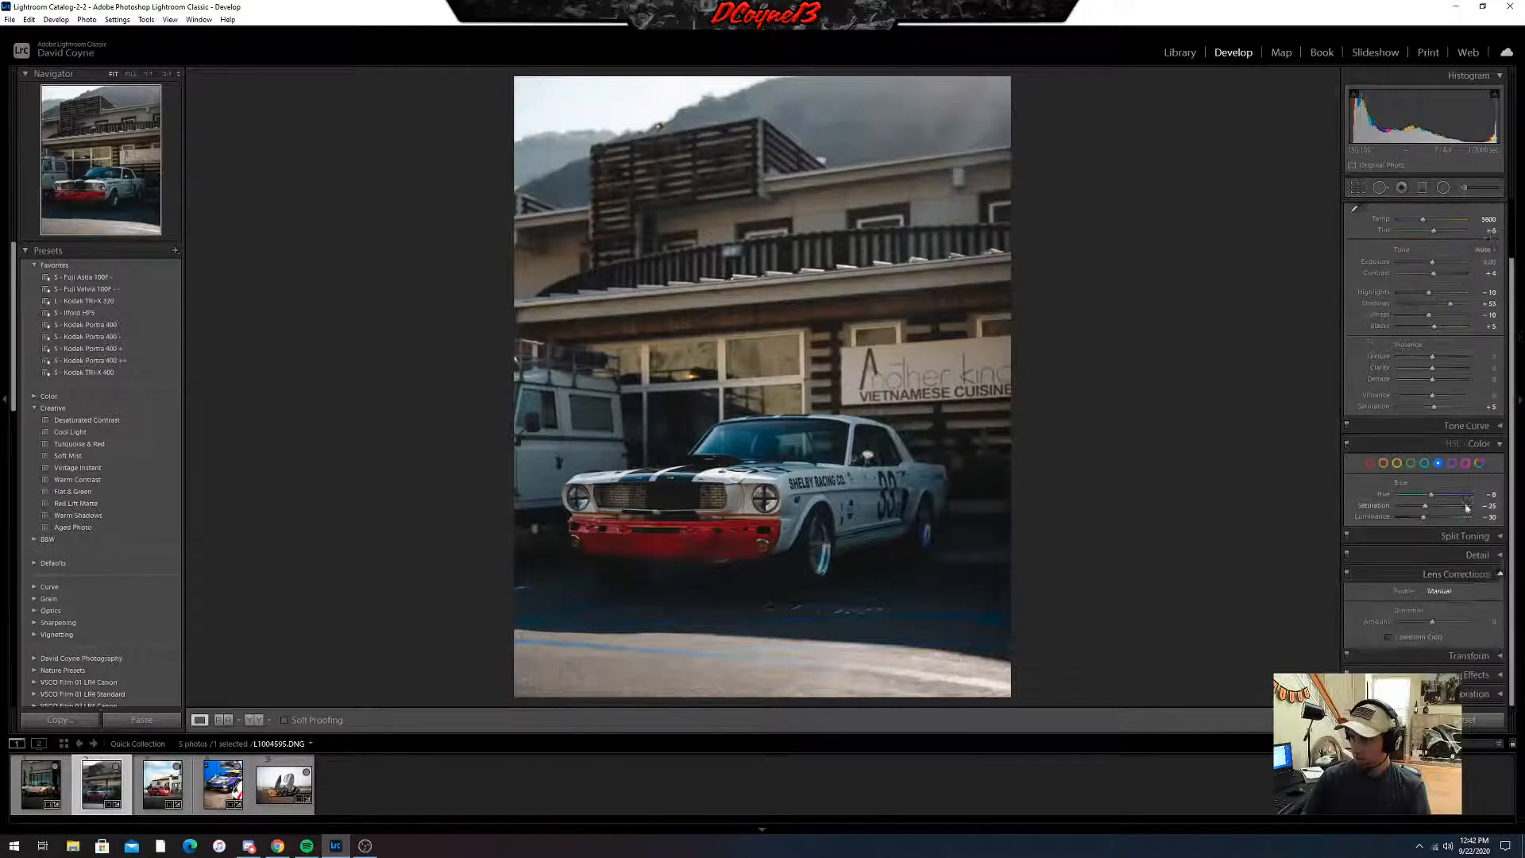
click(1468, 680)
click(714, 462)
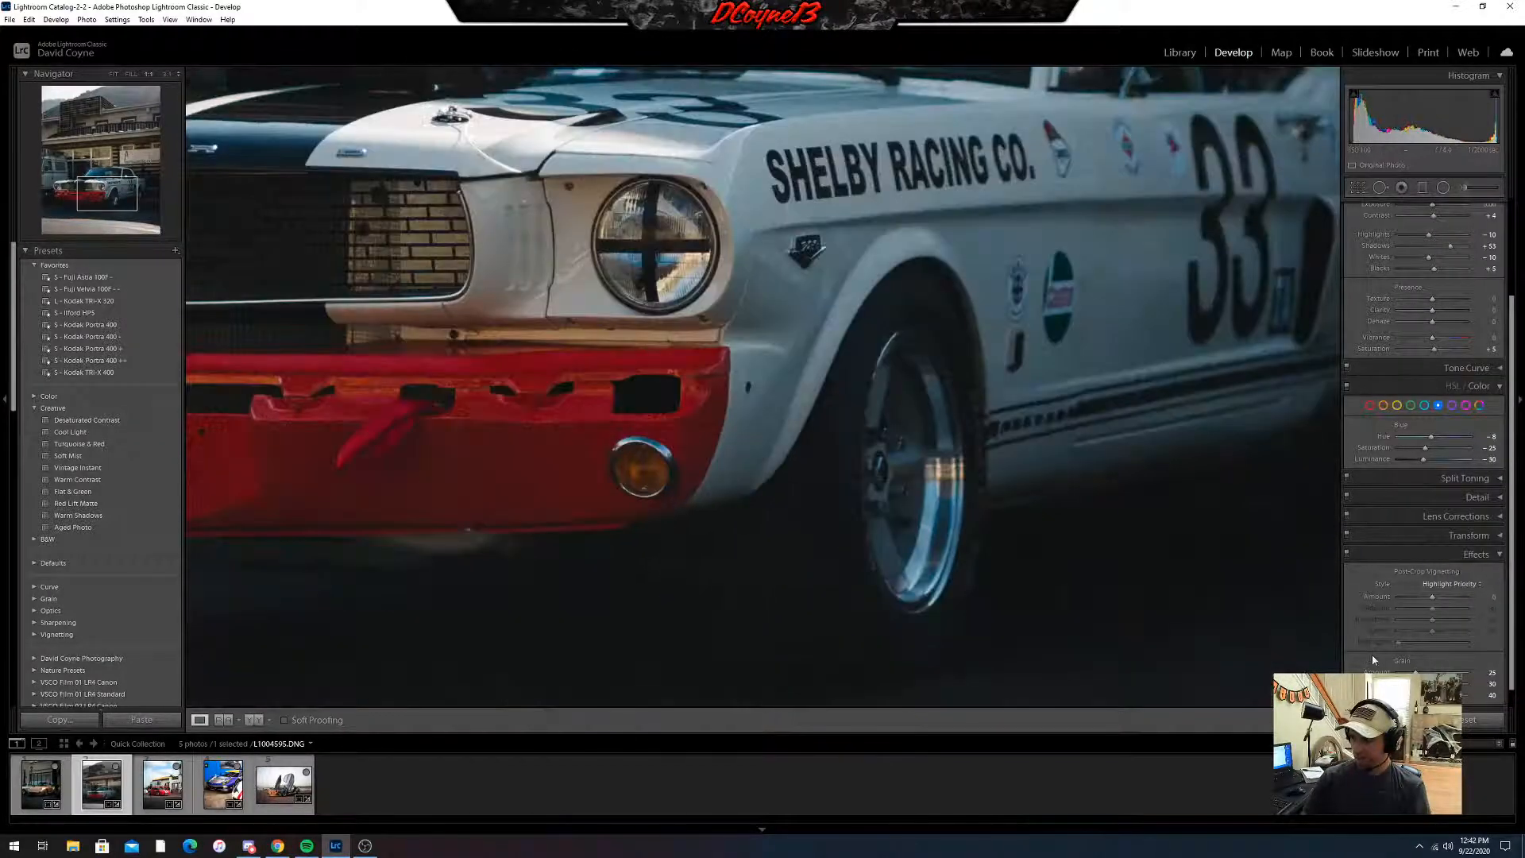
click(658, 316)
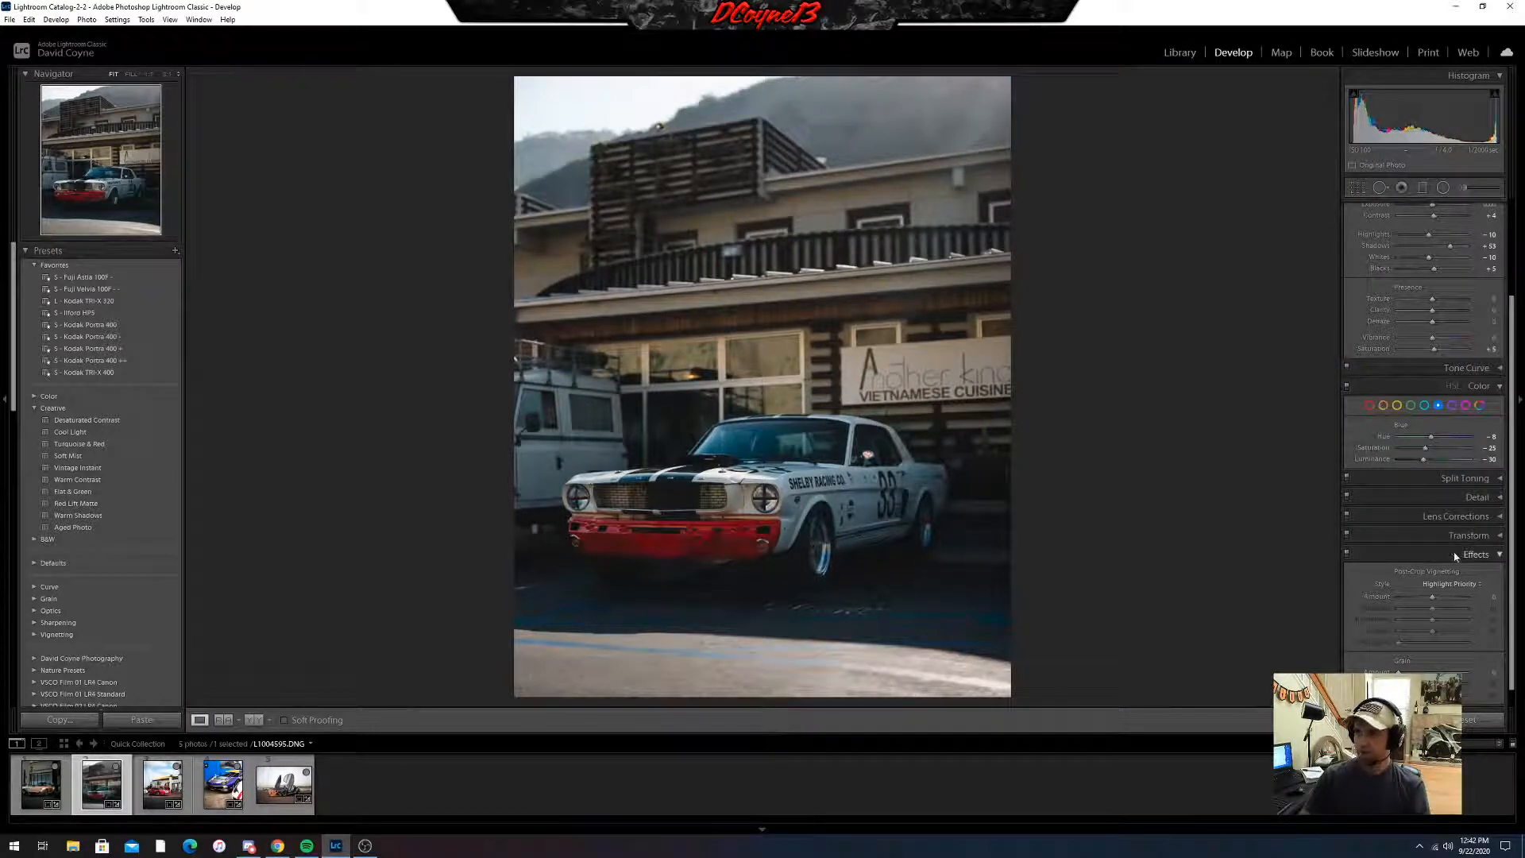
- Set the Mustang photo's whites to +3 and the white balance tint to +7
click(1456, 554)
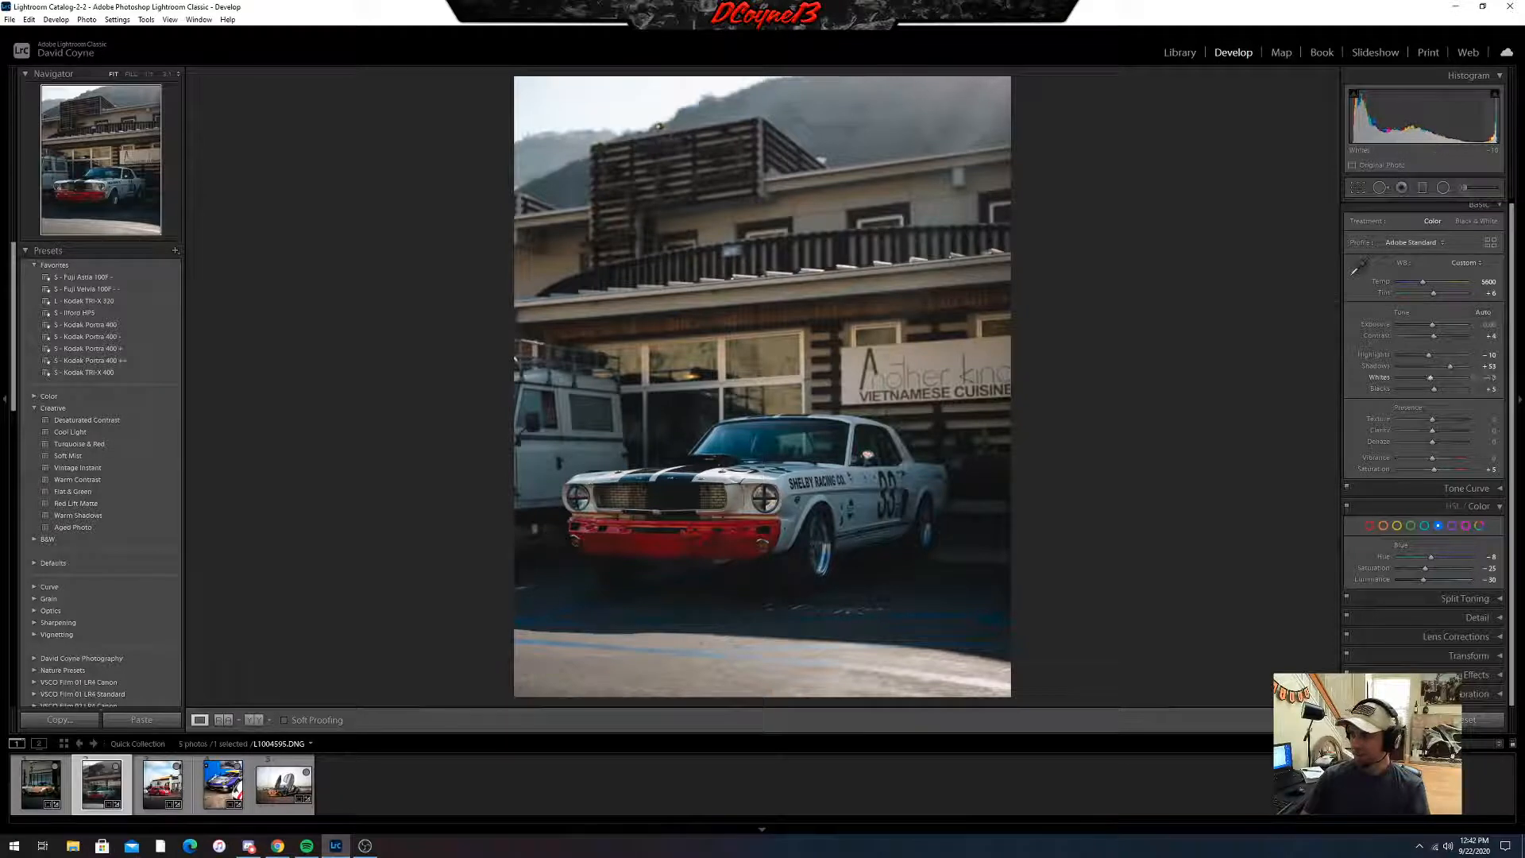
drag(1486, 377, 1495, 377)
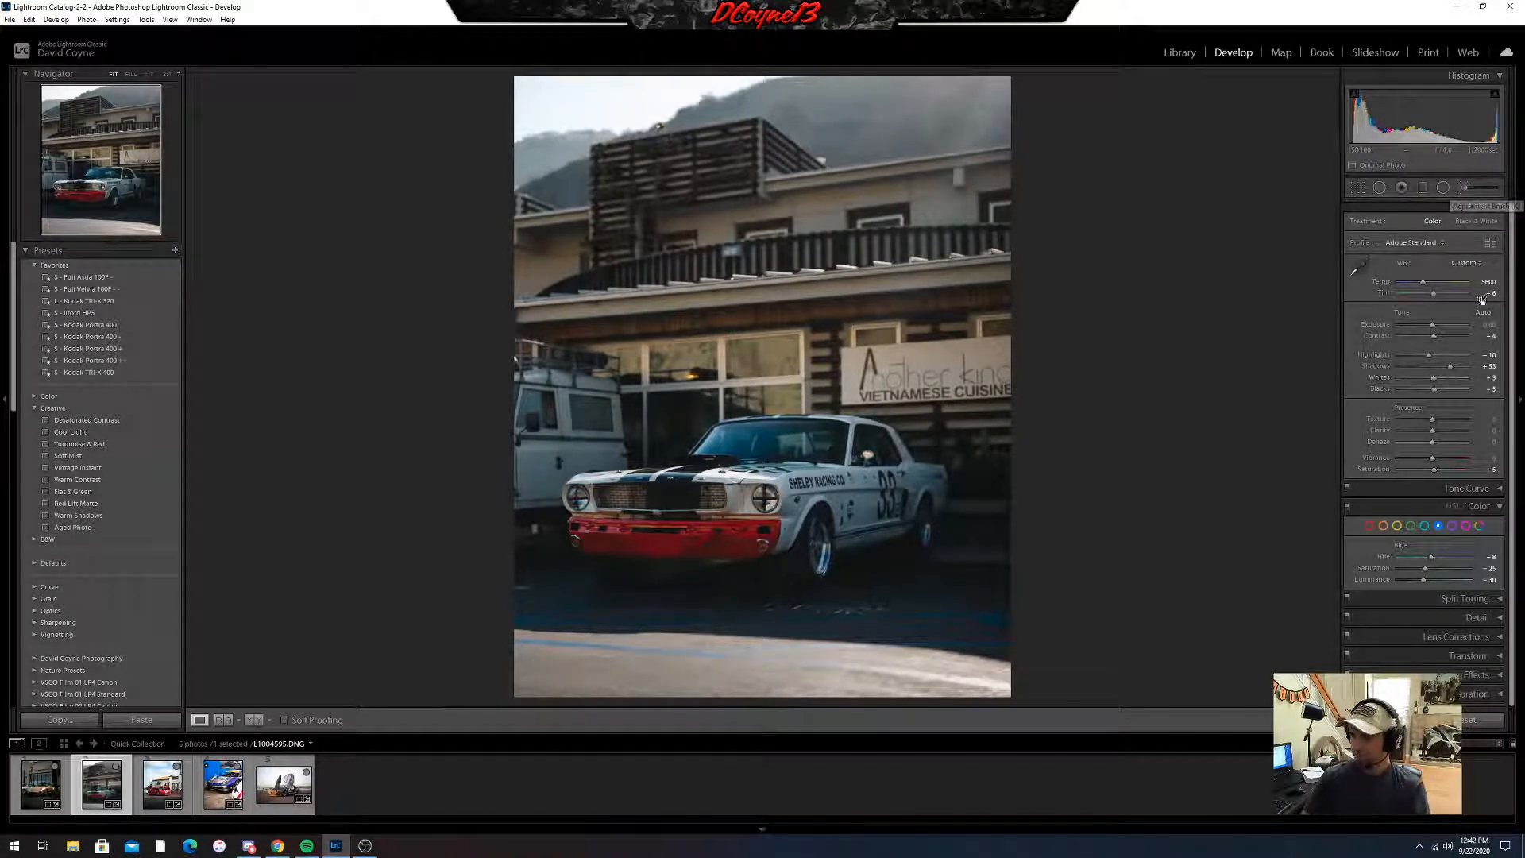
drag(1486, 294, 1483, 293)
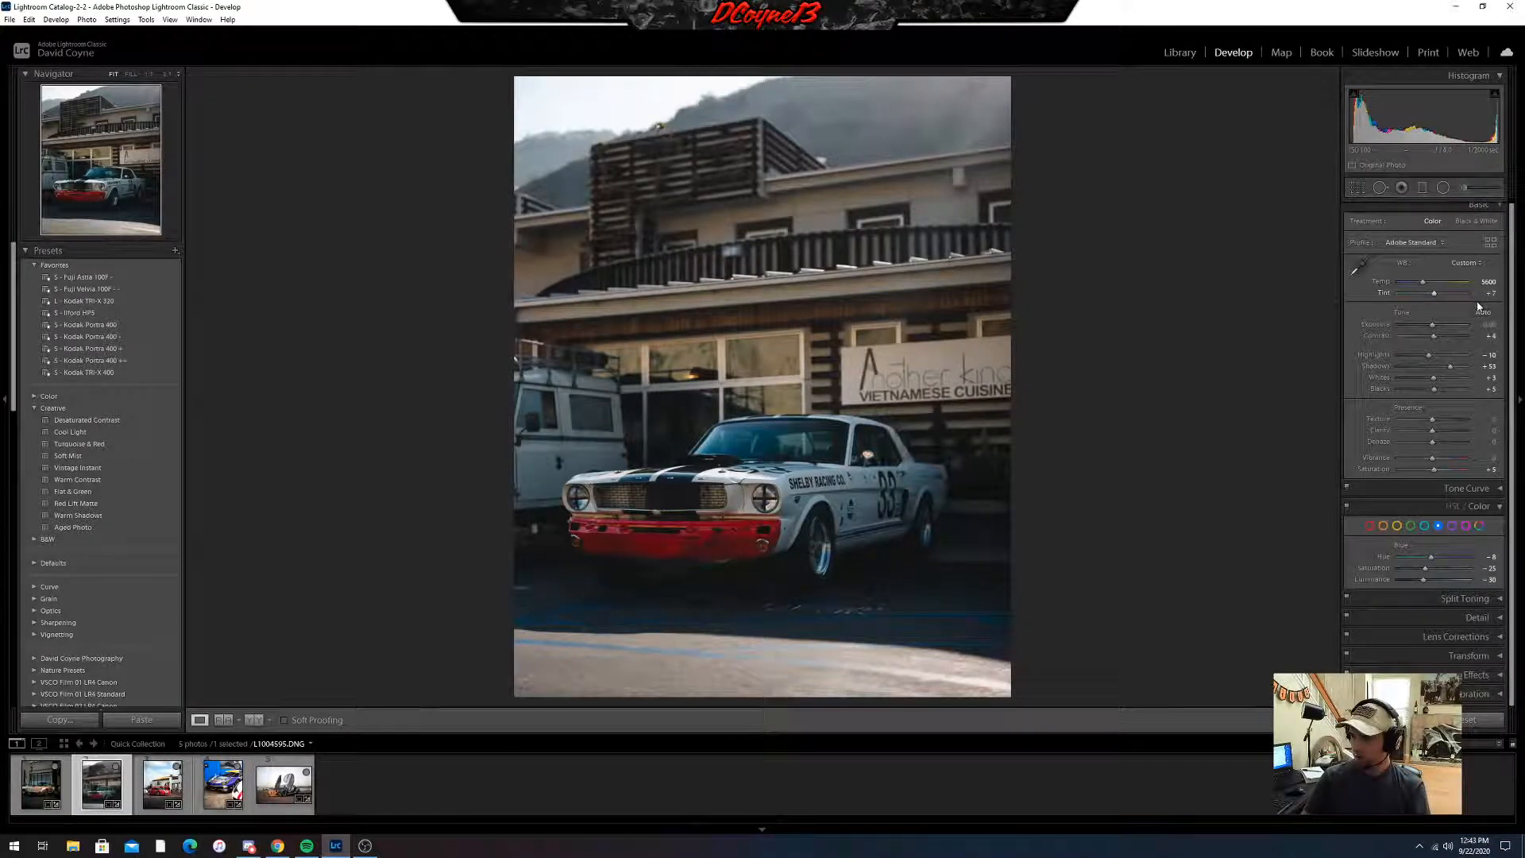
- Add a diagonal graduated filter from the upper sky down to the car, with raised highlights and a temperature of 11
click(1422, 189)
drag(915, 80, 799, 461)
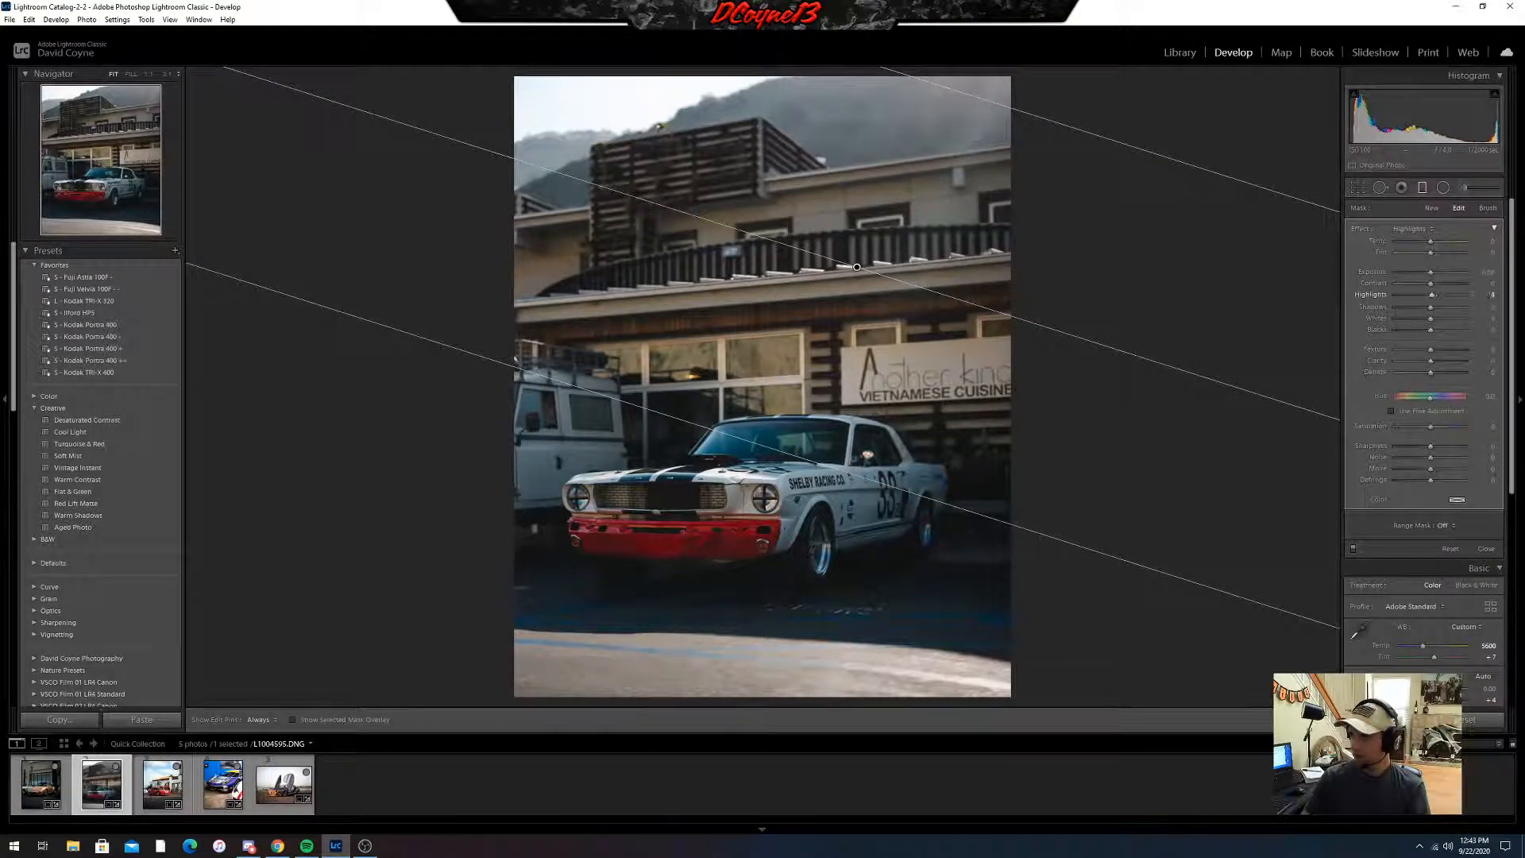
drag(1472, 295, 1484, 296)
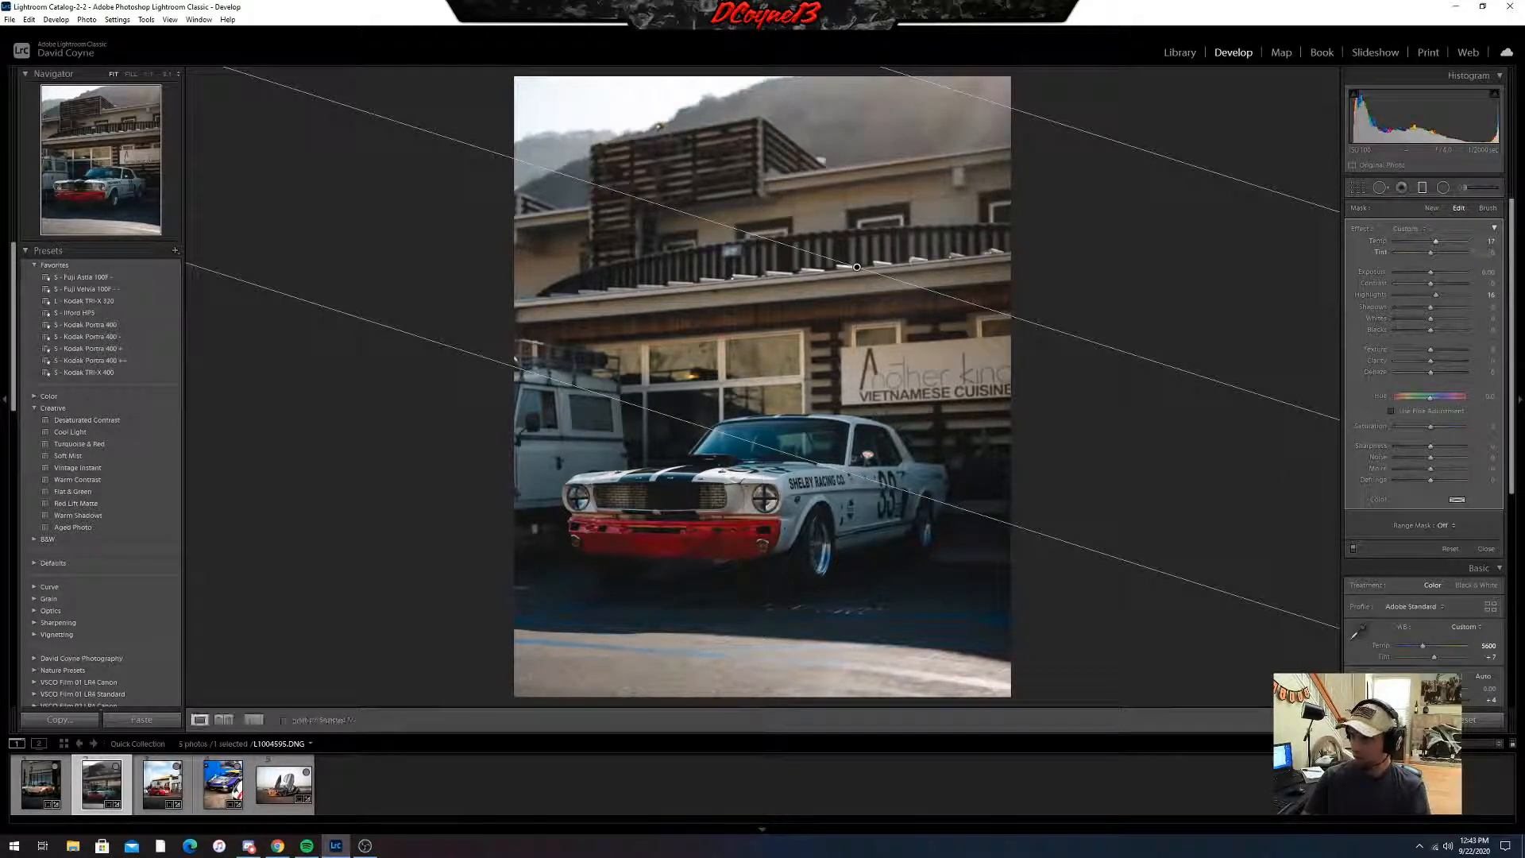
key(m)
- Check the photo's framing and straightness with the rule-of-thirds crop overlay
key(r)
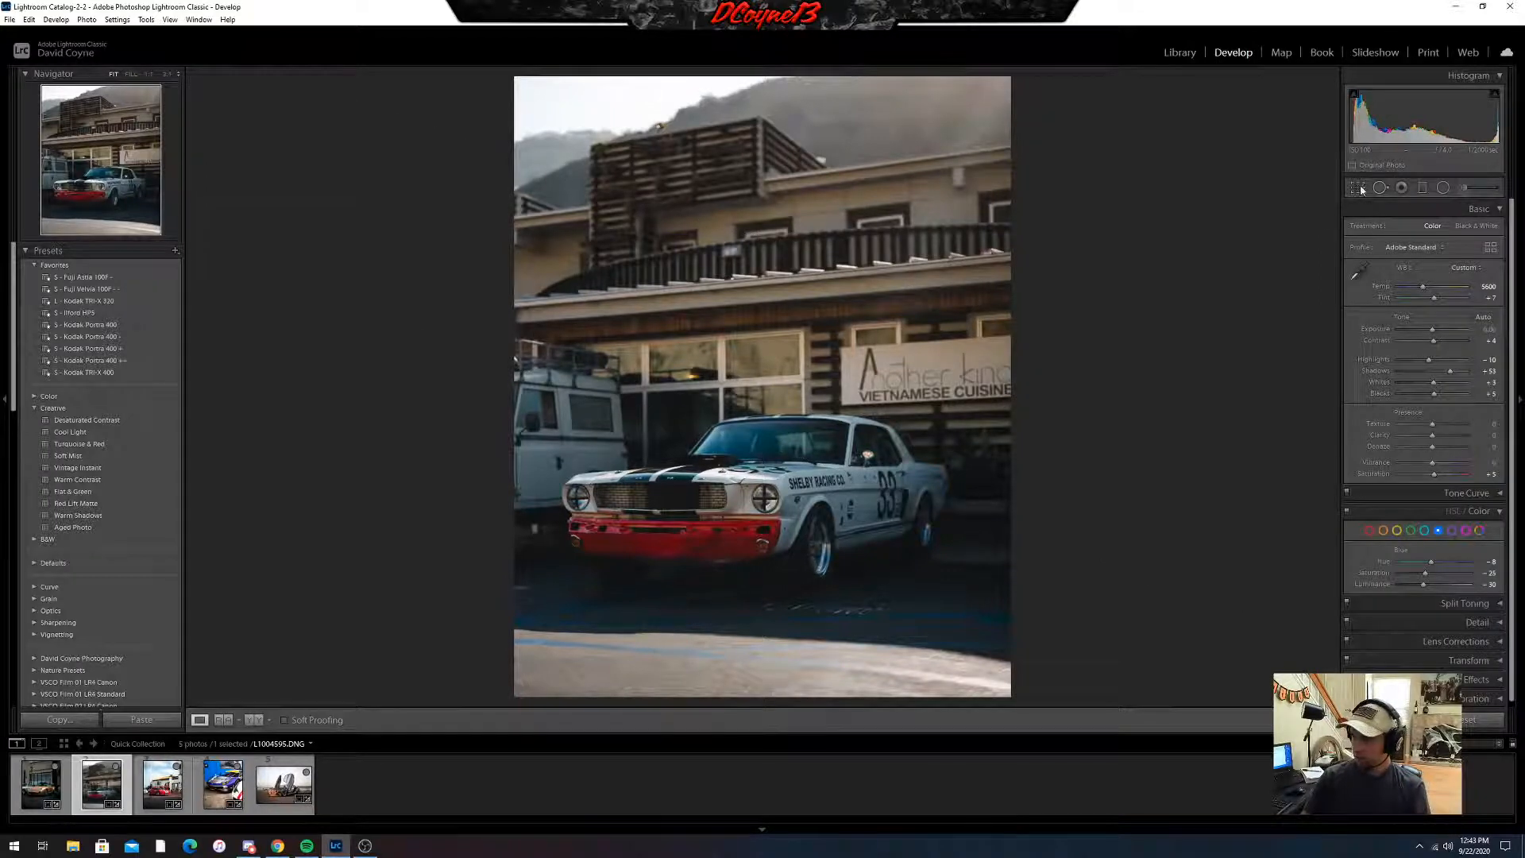
key(o)
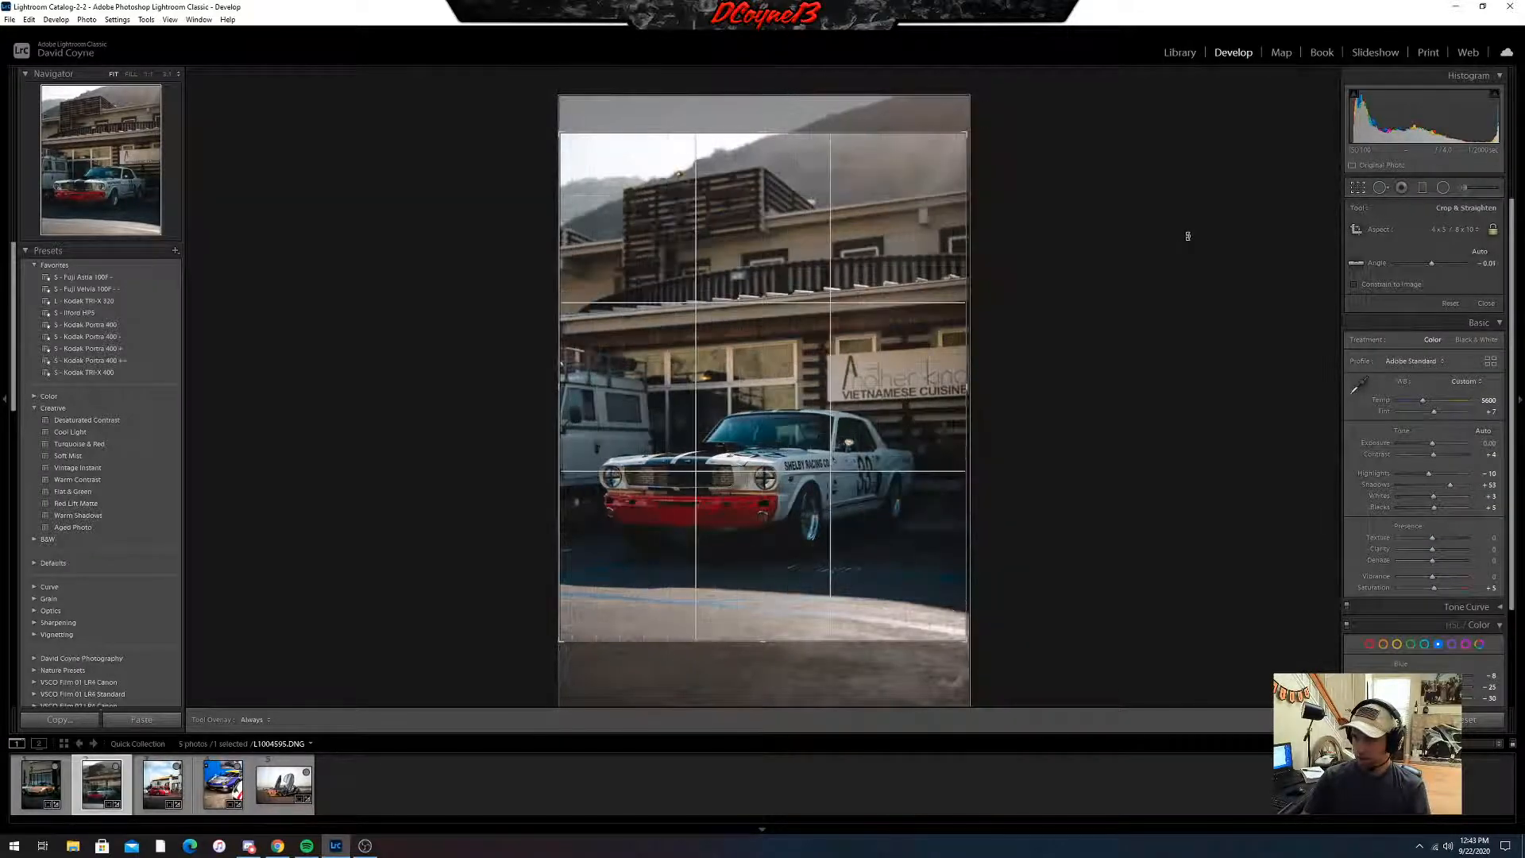
key(r)
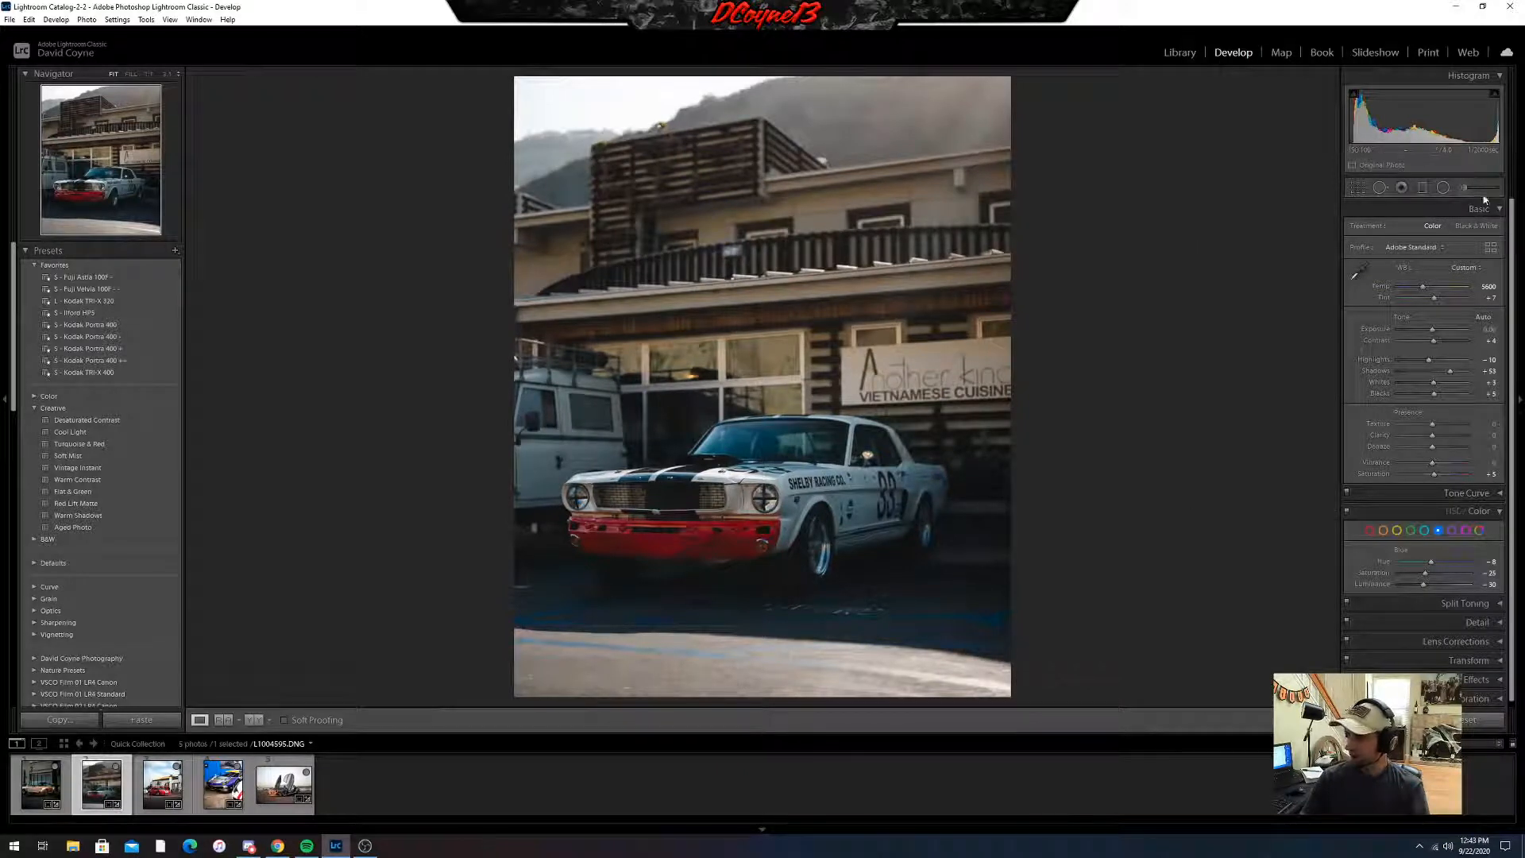
- Brush an exposure boost of 0.50 over the Mustang's front and side, using the mask overlay to check coverage
key(k)
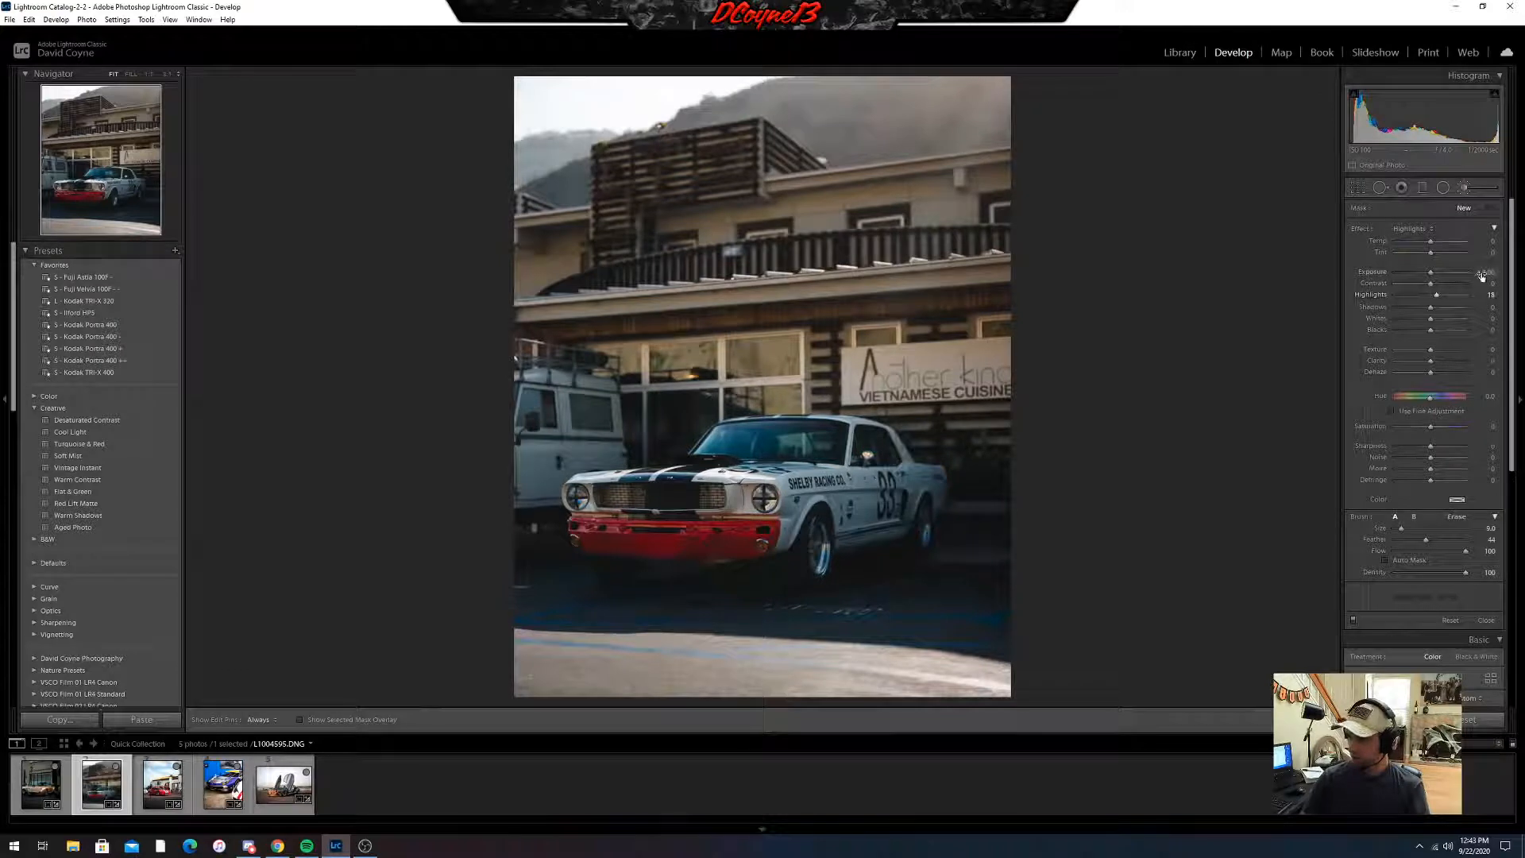
drag(1485, 275, 1484, 275)
mouse_move(778, 507)
mouse_down()
mouse_move(722, 532)
mouse_move(738, 526)
mouse_move(594, 529)
mouse_move(651, 548)
mouse_up()
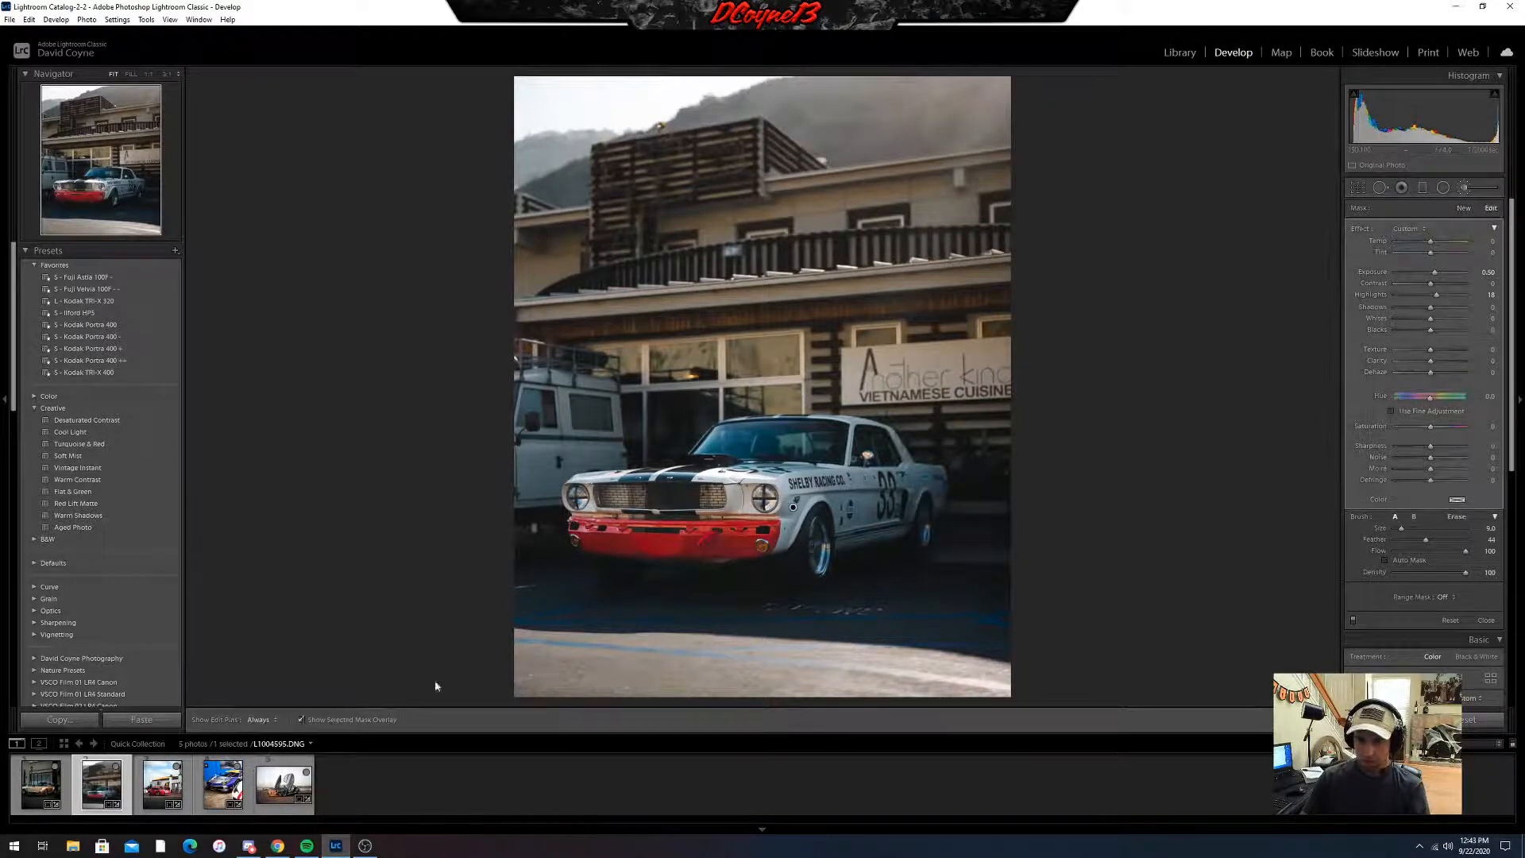
click(322, 712)
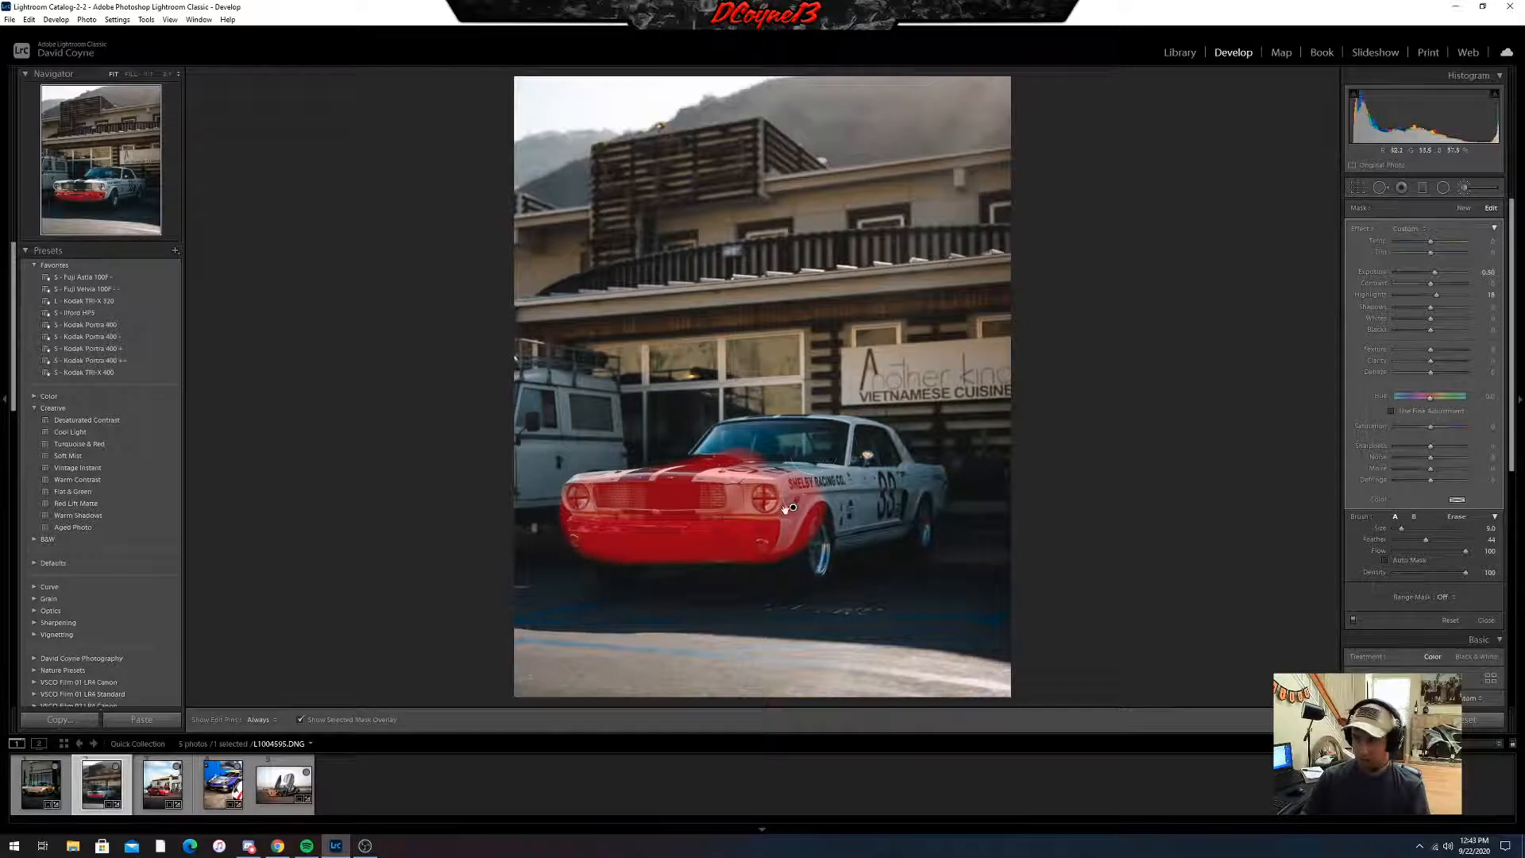
mouse_move(826, 512)
mouse_down()
mouse_move(813, 546)
mouse_move(898, 517)
mouse_move(918, 491)
mouse_move(815, 441)
mouse_move(739, 451)
mouse_move(830, 466)
mouse_move(742, 443)
mouse_move(822, 442)
mouse_move(879, 470)
mouse_move(750, 509)
mouse_move(611, 499)
mouse_up()
click(300, 720)
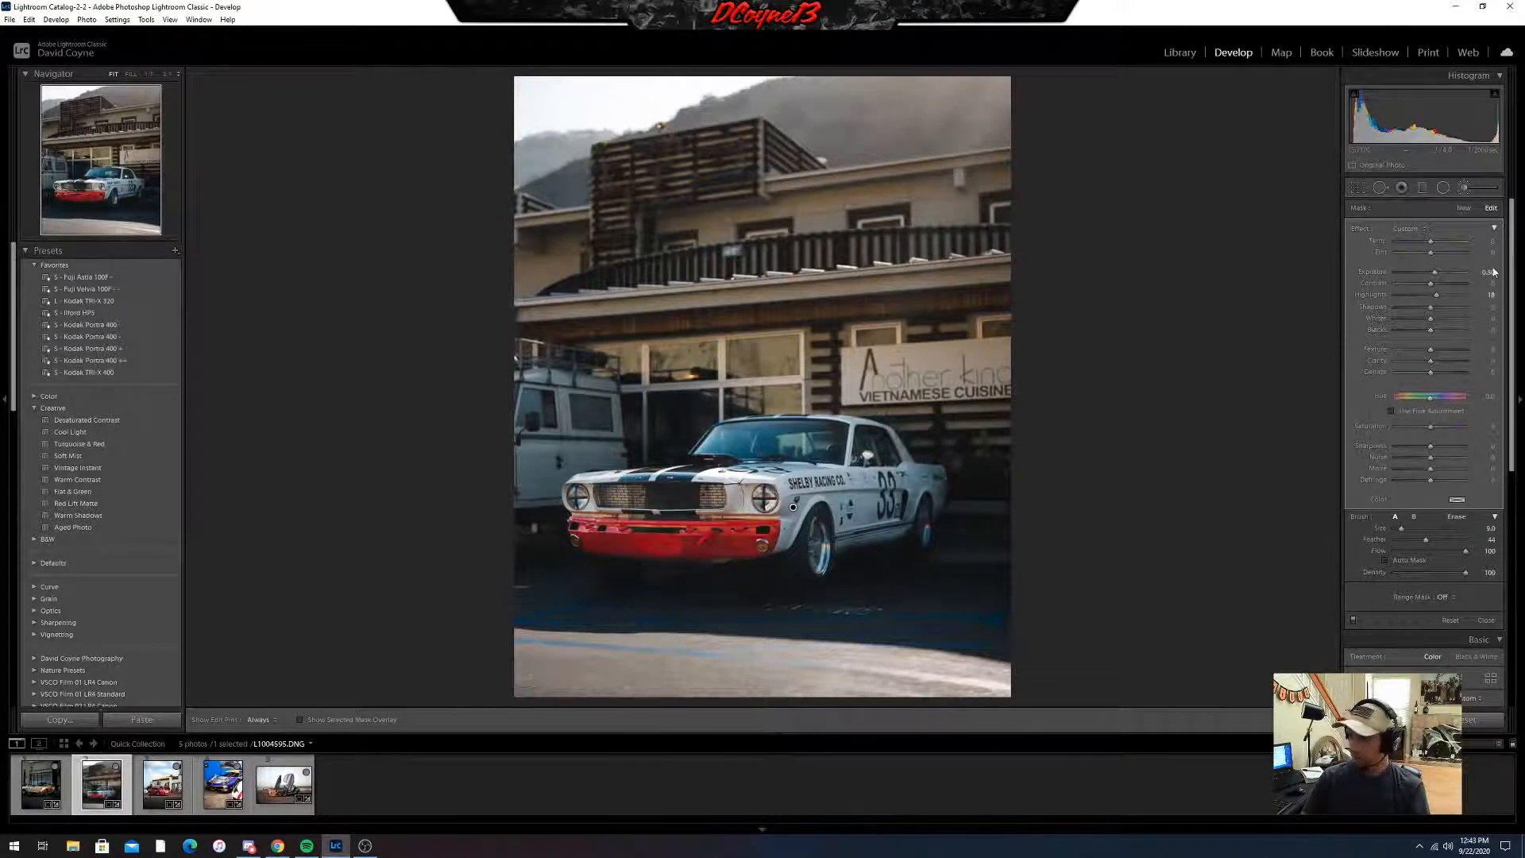
- Refine the car's brush adjustment with exposure 0.40, contrast 17, highlights 7, shadows 2, blacks −6, dehaze 22 and hue −1.2
drag(1431, 283, 1434, 284)
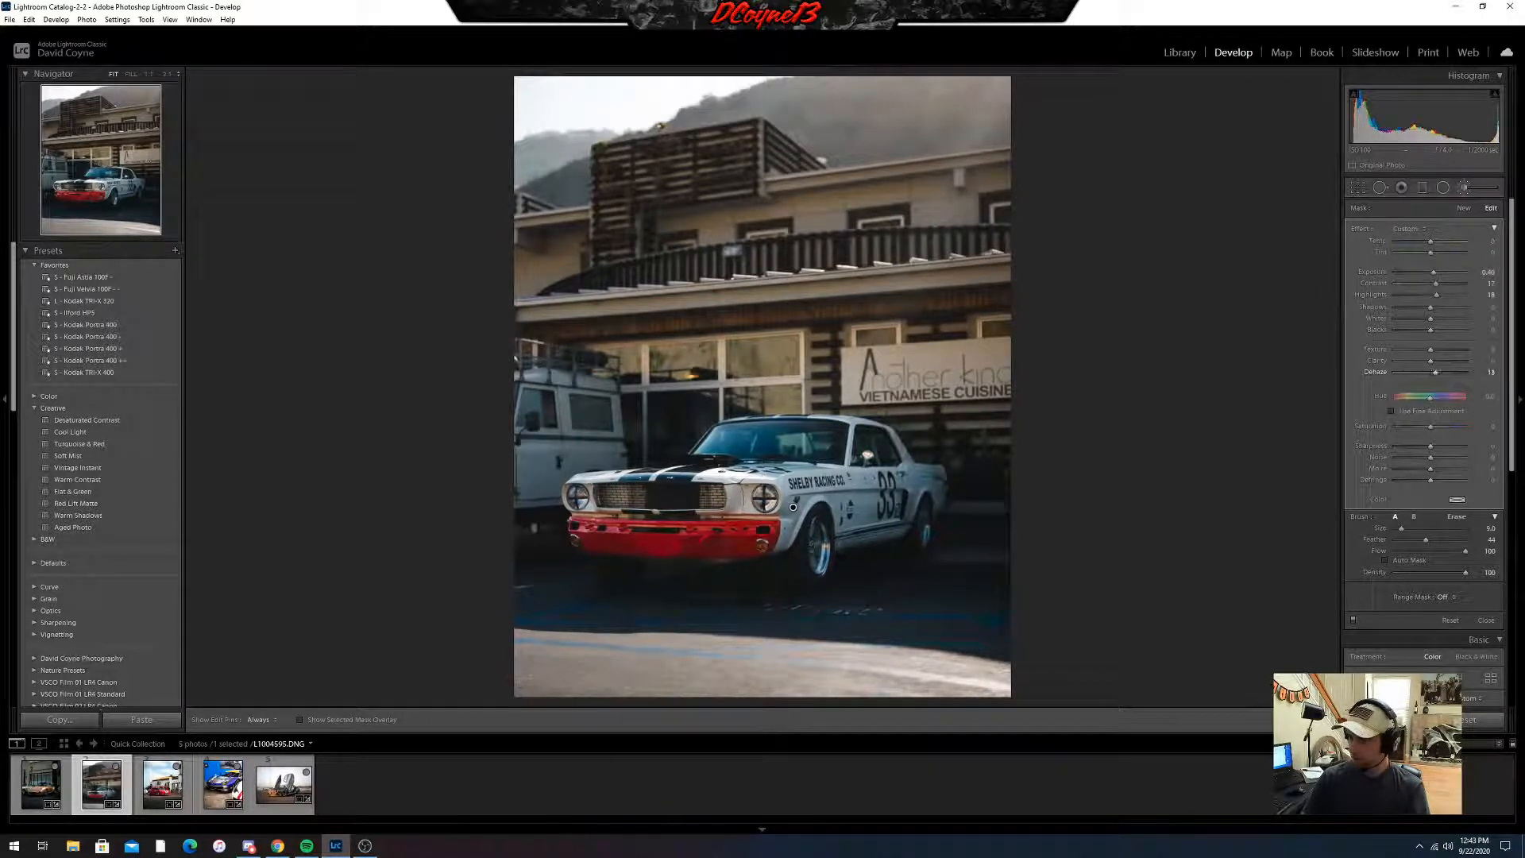
drag(1491, 372, 1486, 373)
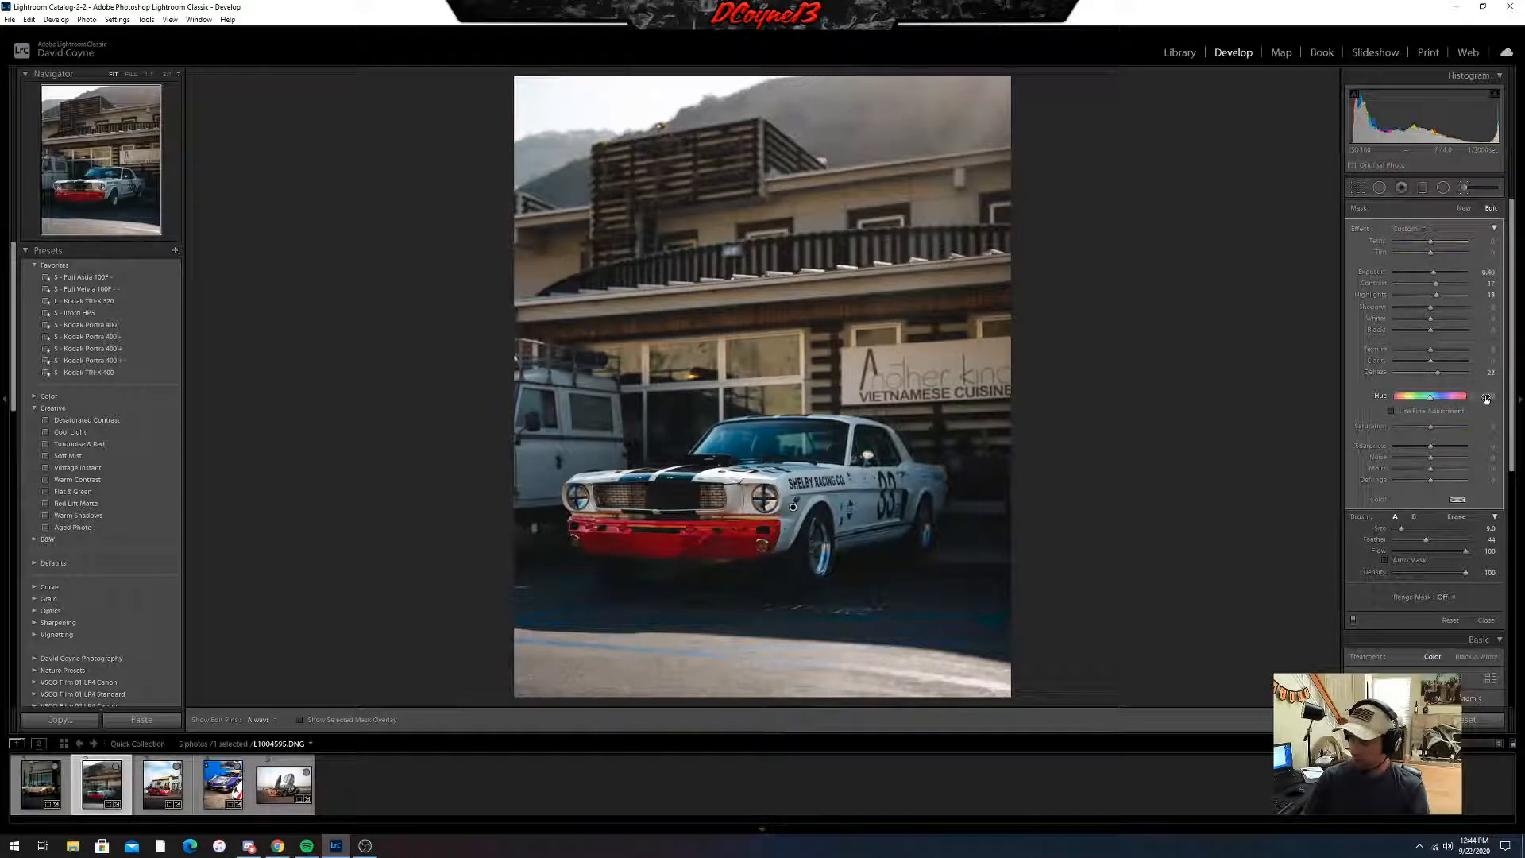
drag(1484, 396, 1478, 396)
drag(1477, 397, 1479, 396)
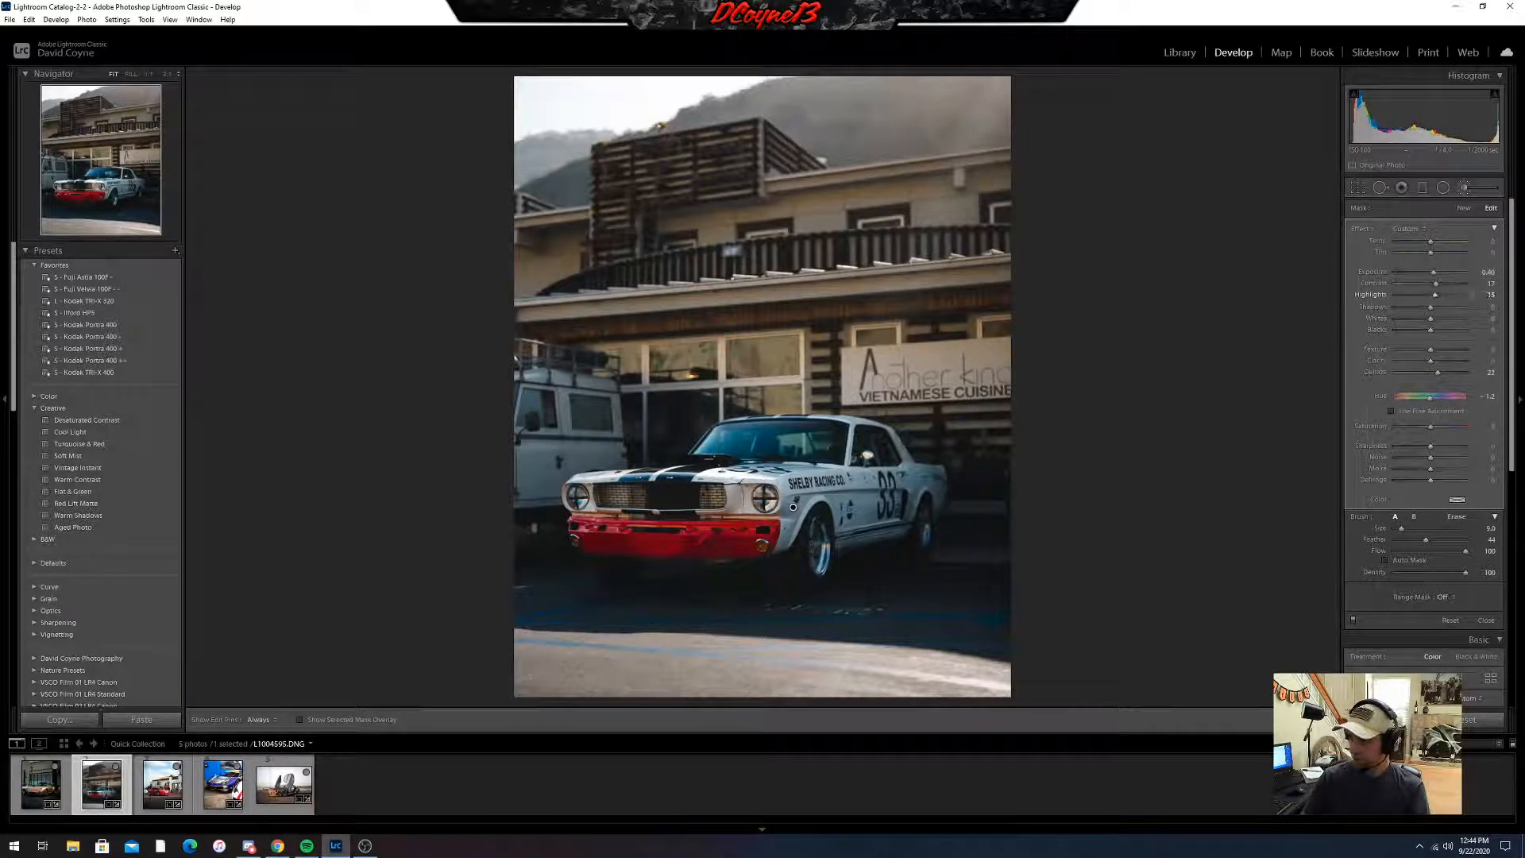
drag(1491, 295, 1490, 307)
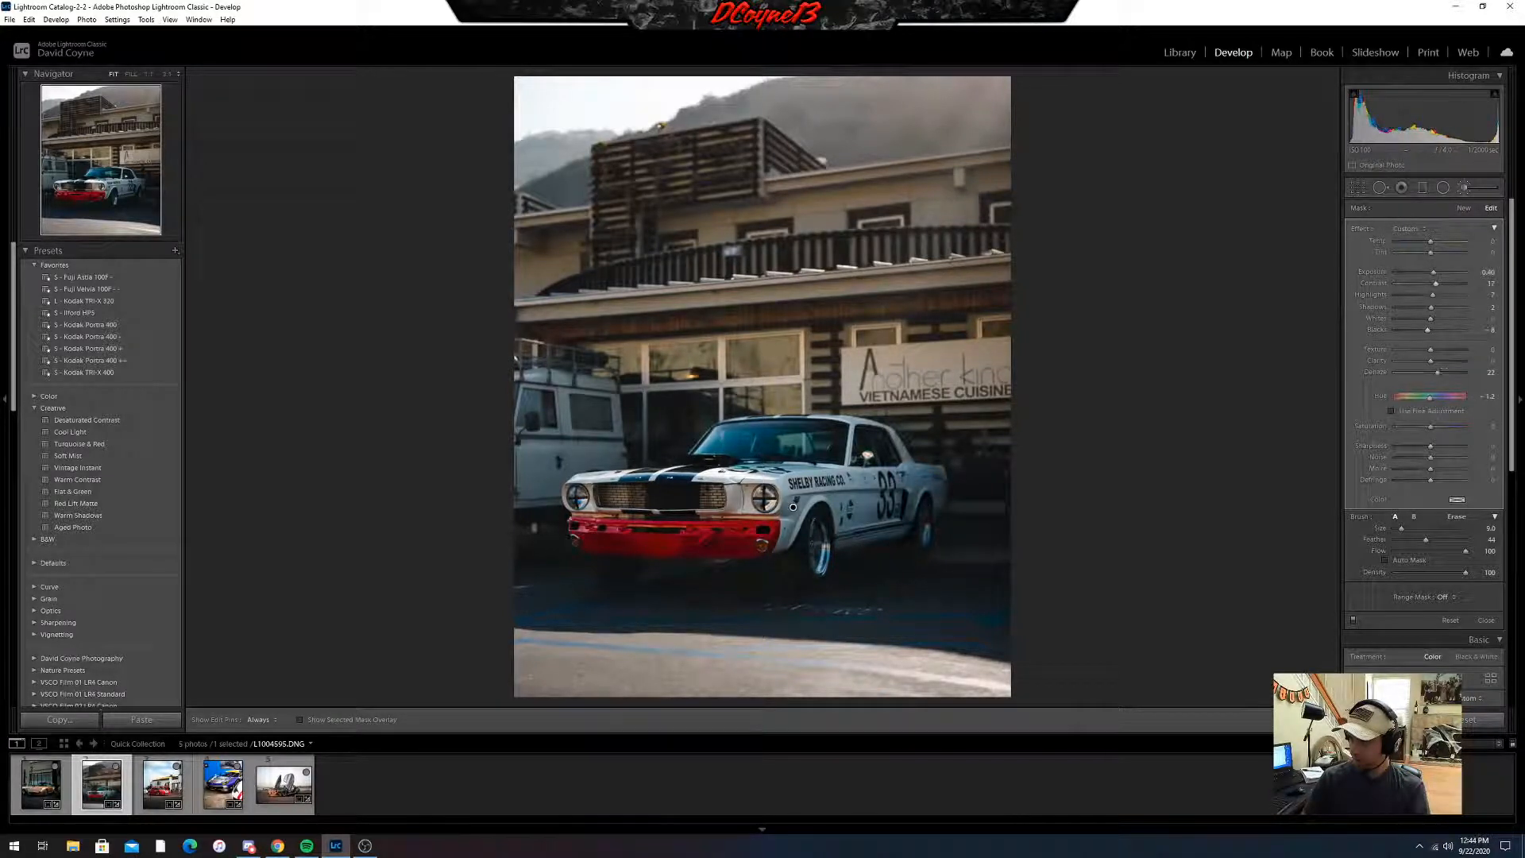
key(k)
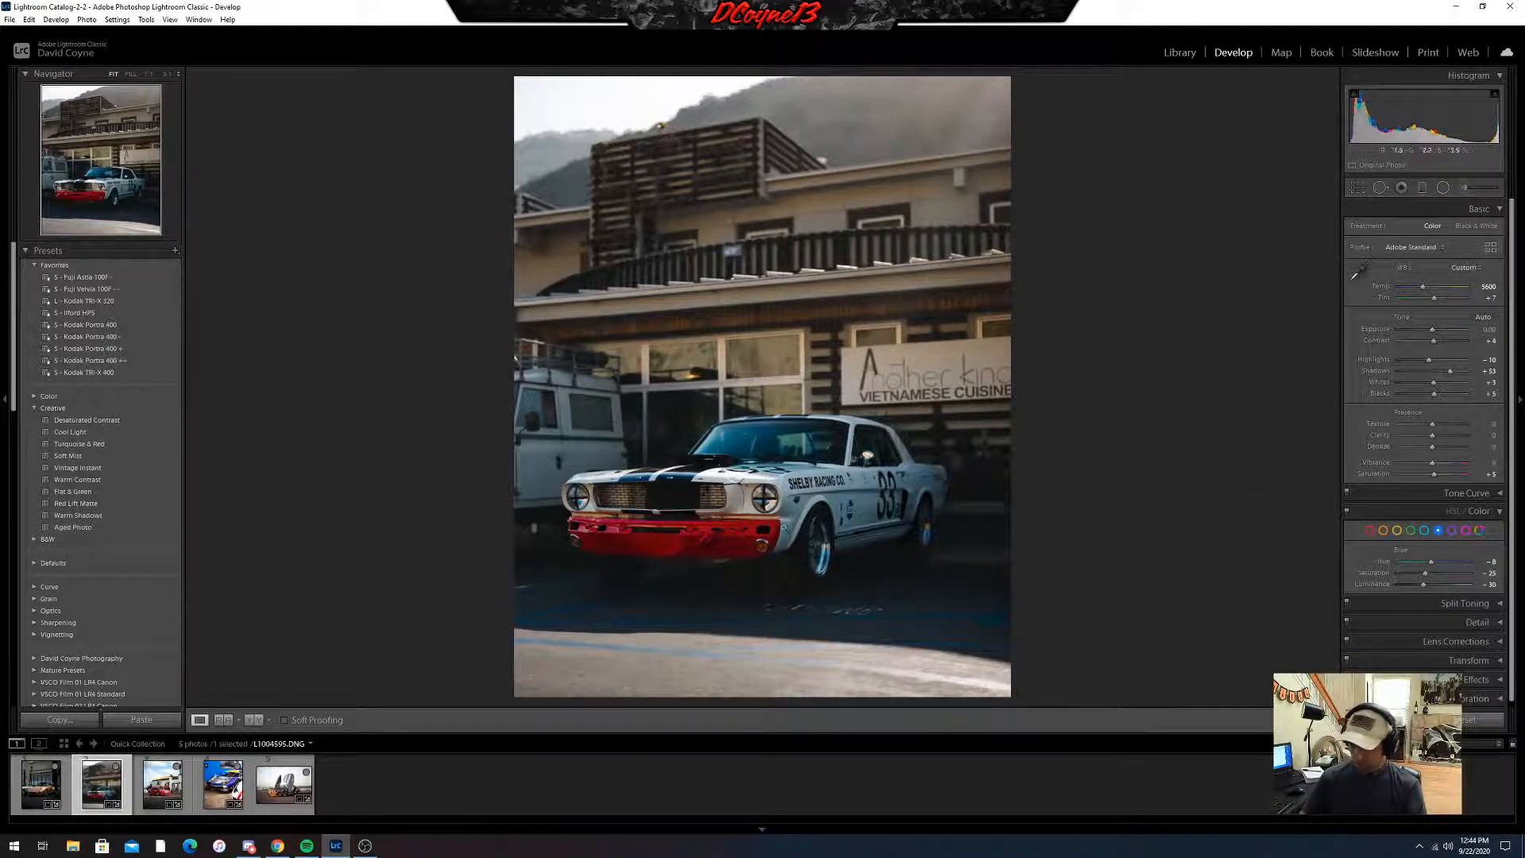
- Inspect the car's front at full size and make a slight final correction to the crop's rotation
click(756, 496)
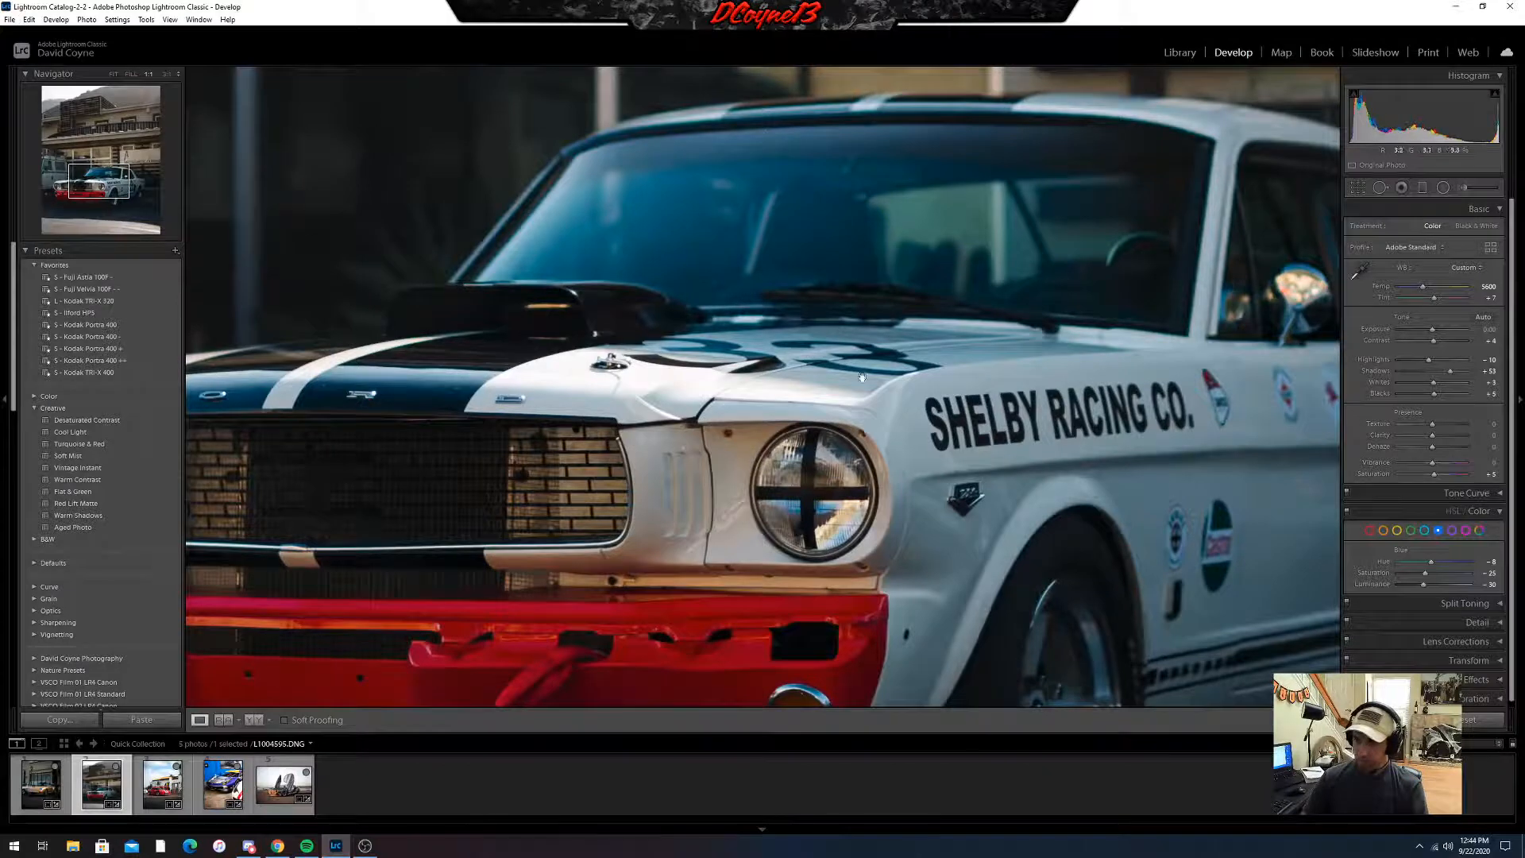
click(722, 456)
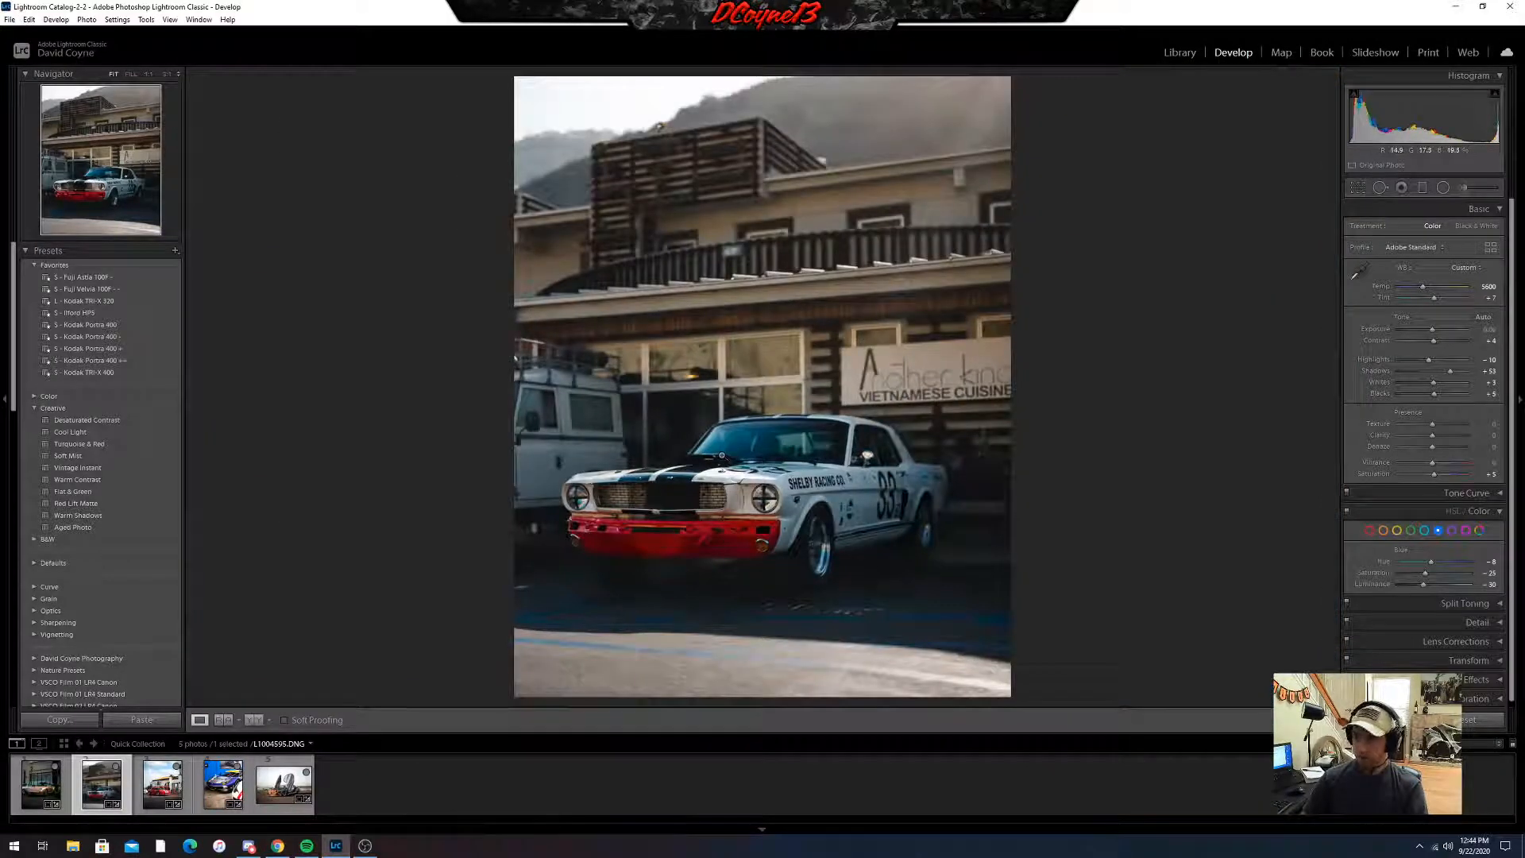
click(1358, 187)
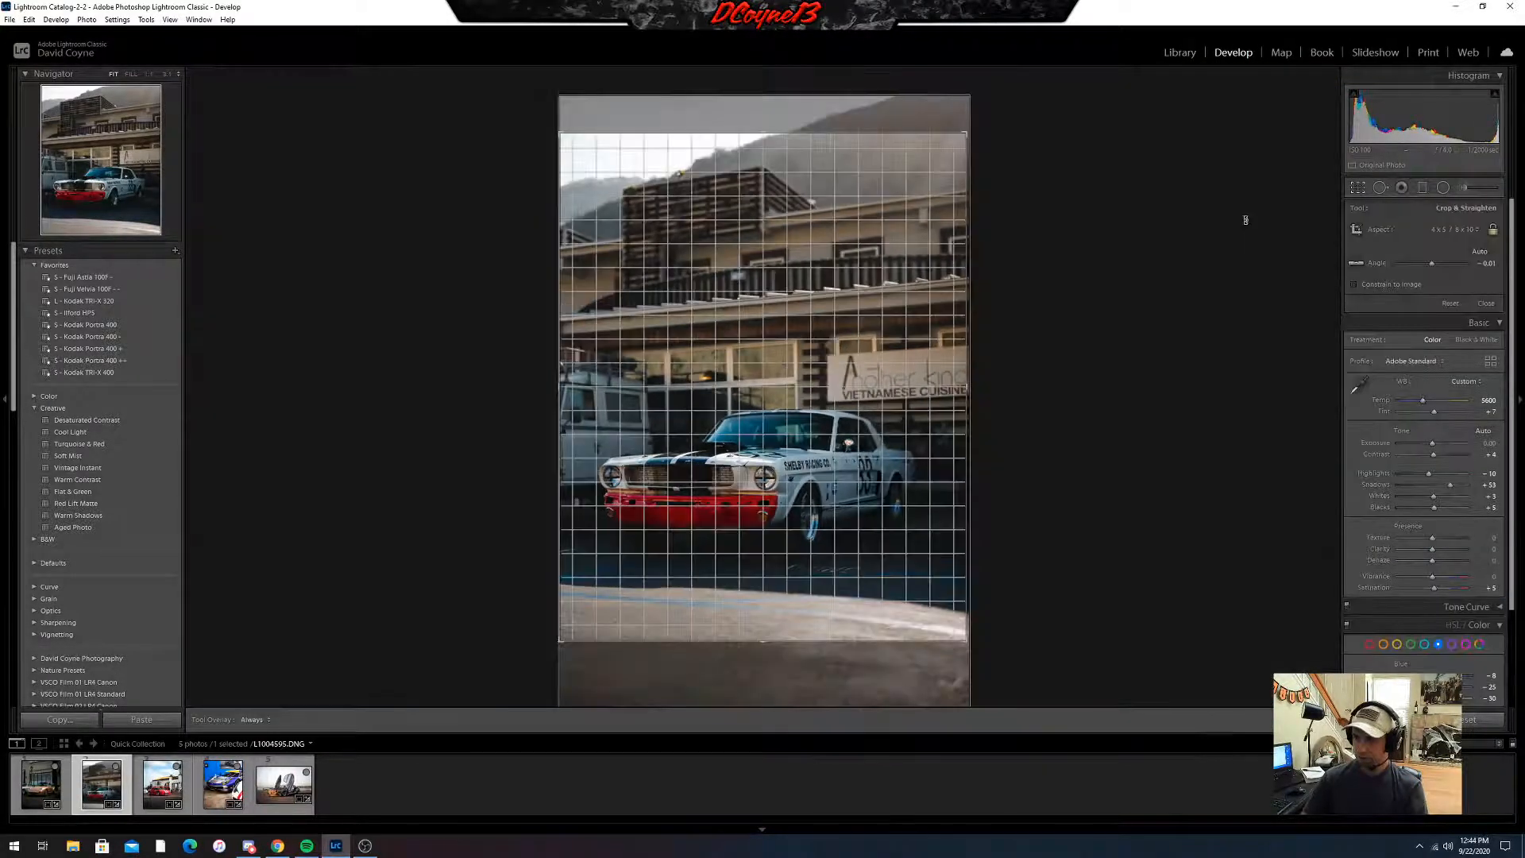
drag(1246, 220, 1247, 219)
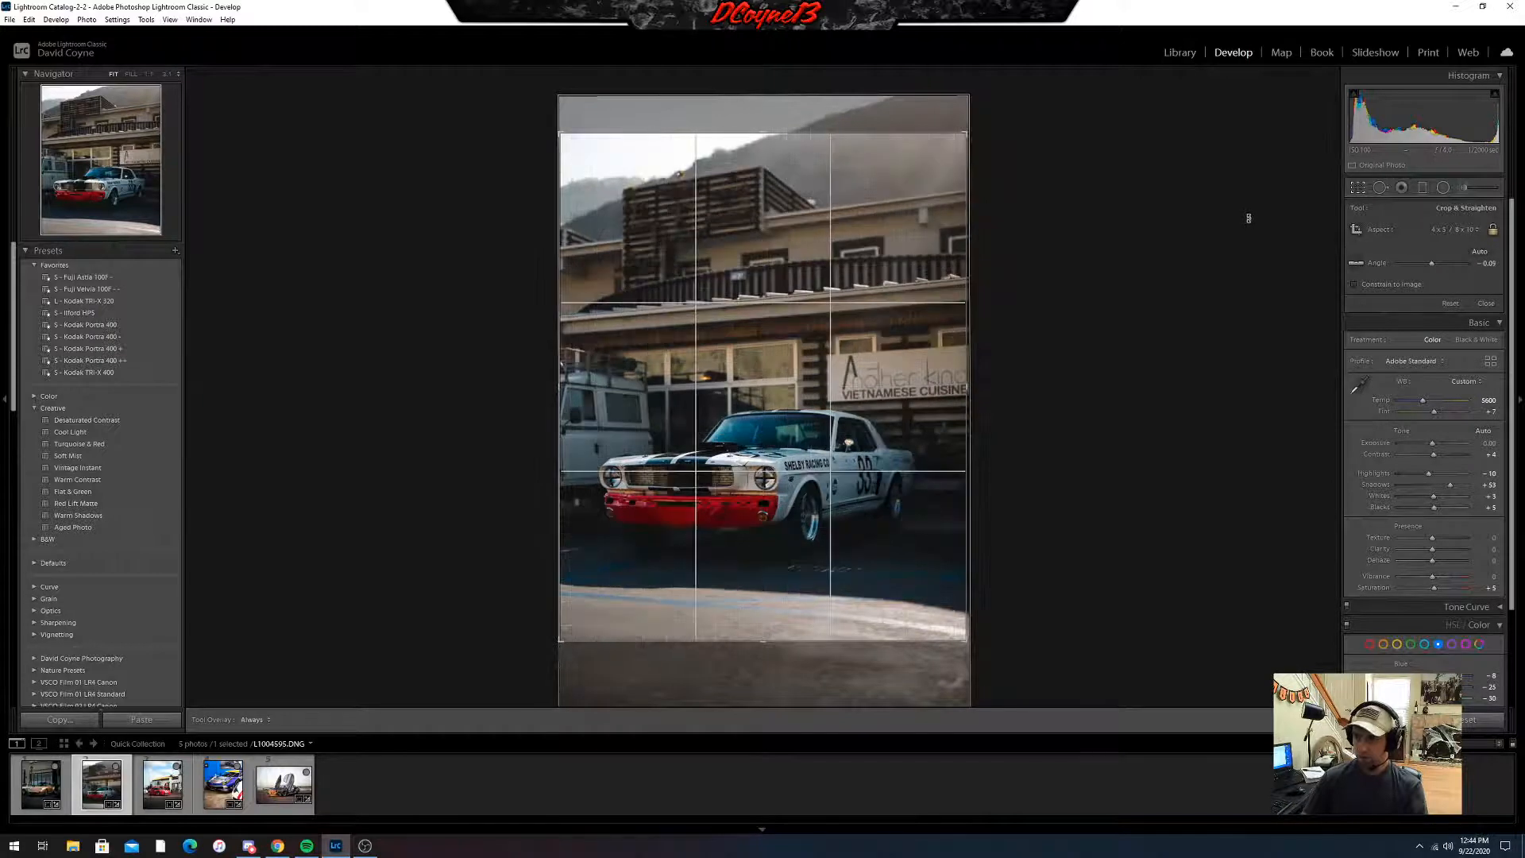
key(Return)
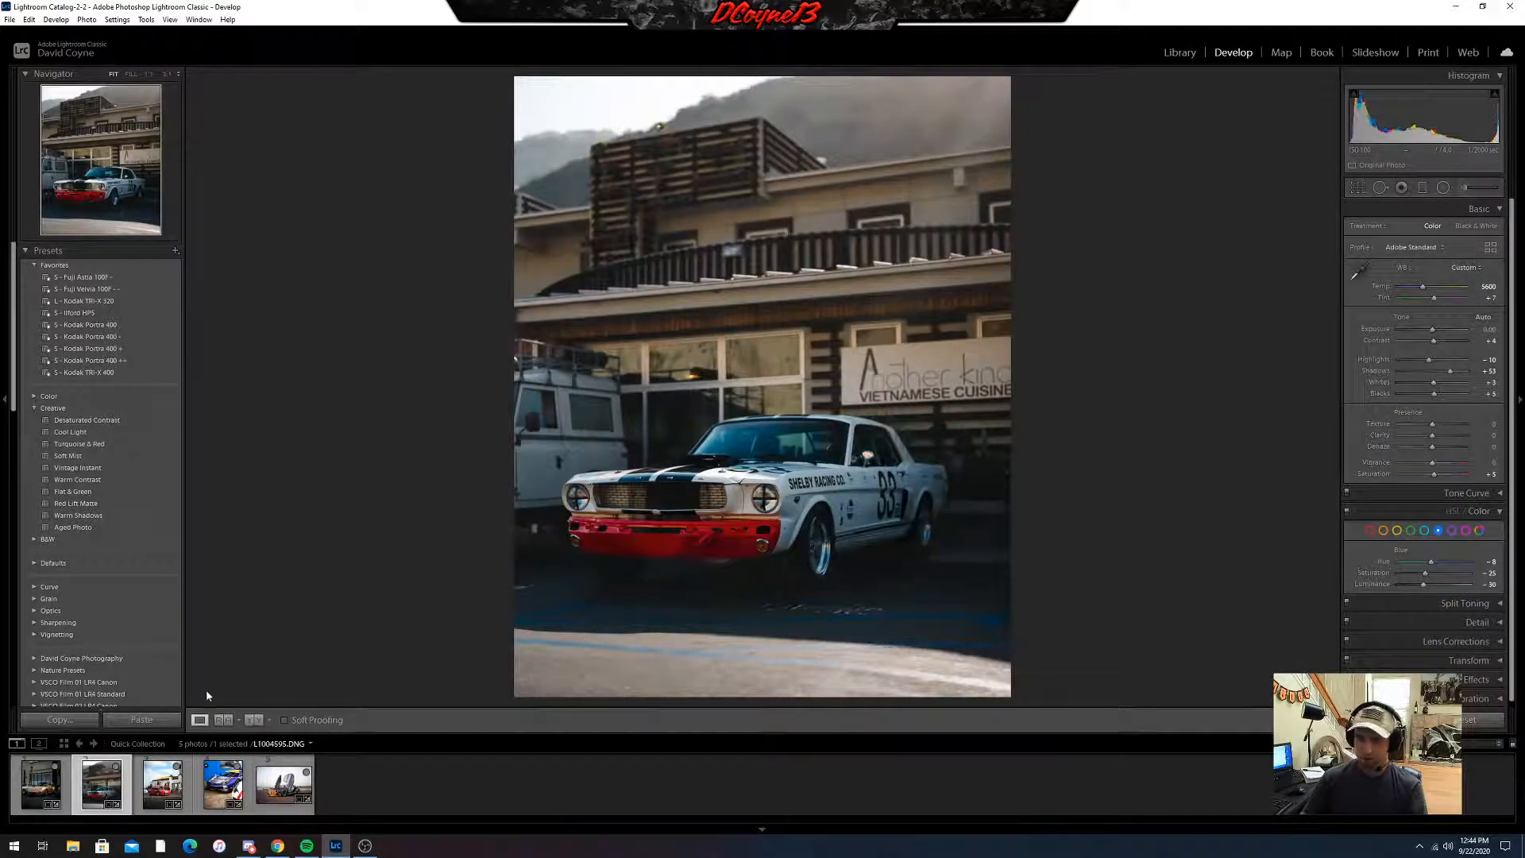
- Set the temperature to 5450 and vibrance to −5 while comparing the photo before and after at full size
click(248, 720)
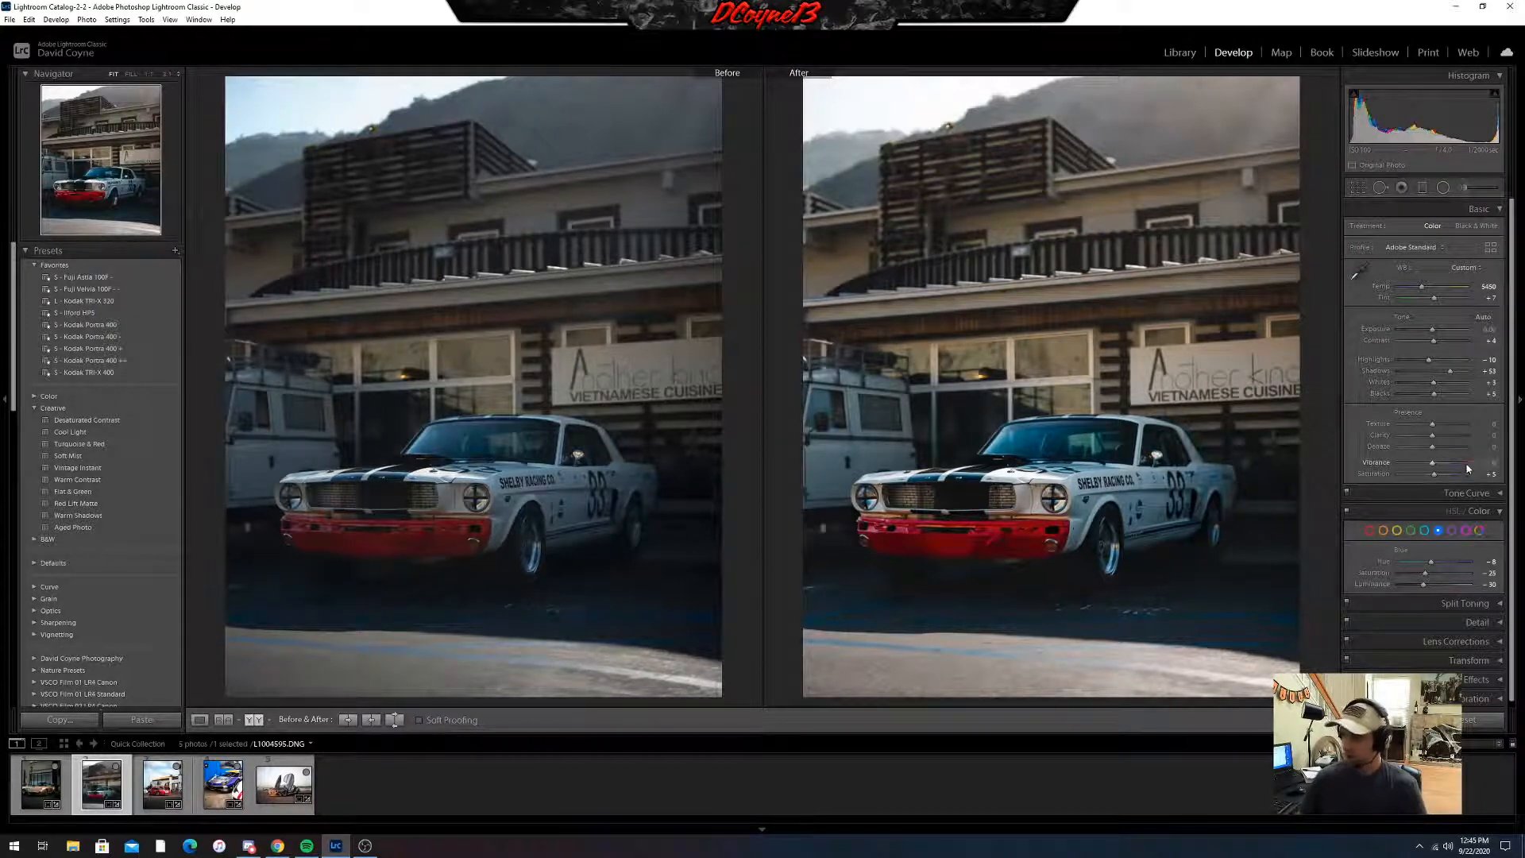
drag(1475, 463, 1482, 463)
click(1085, 463)
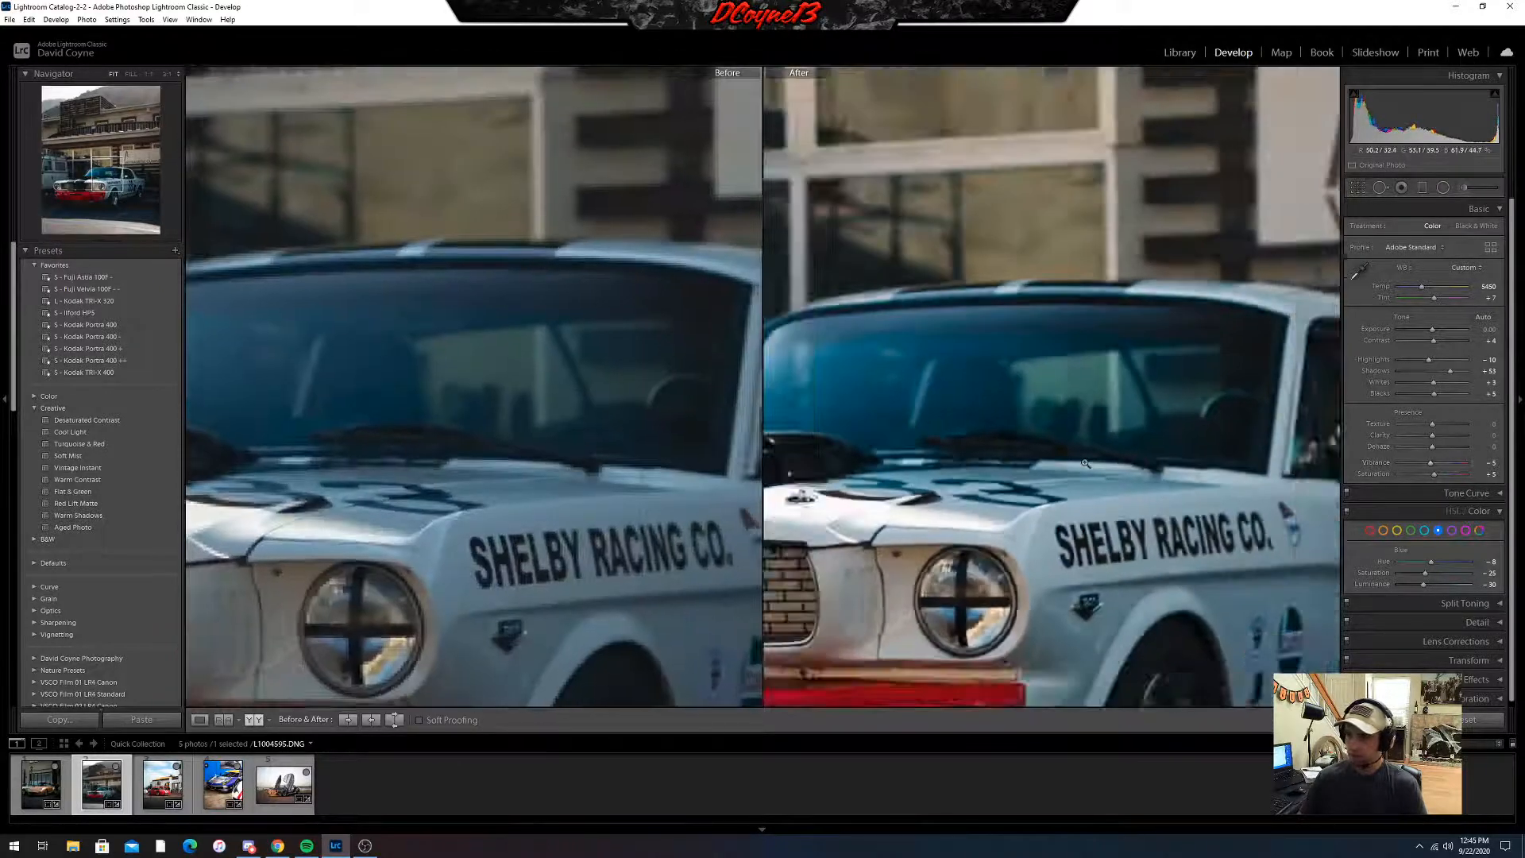
click(1085, 463)
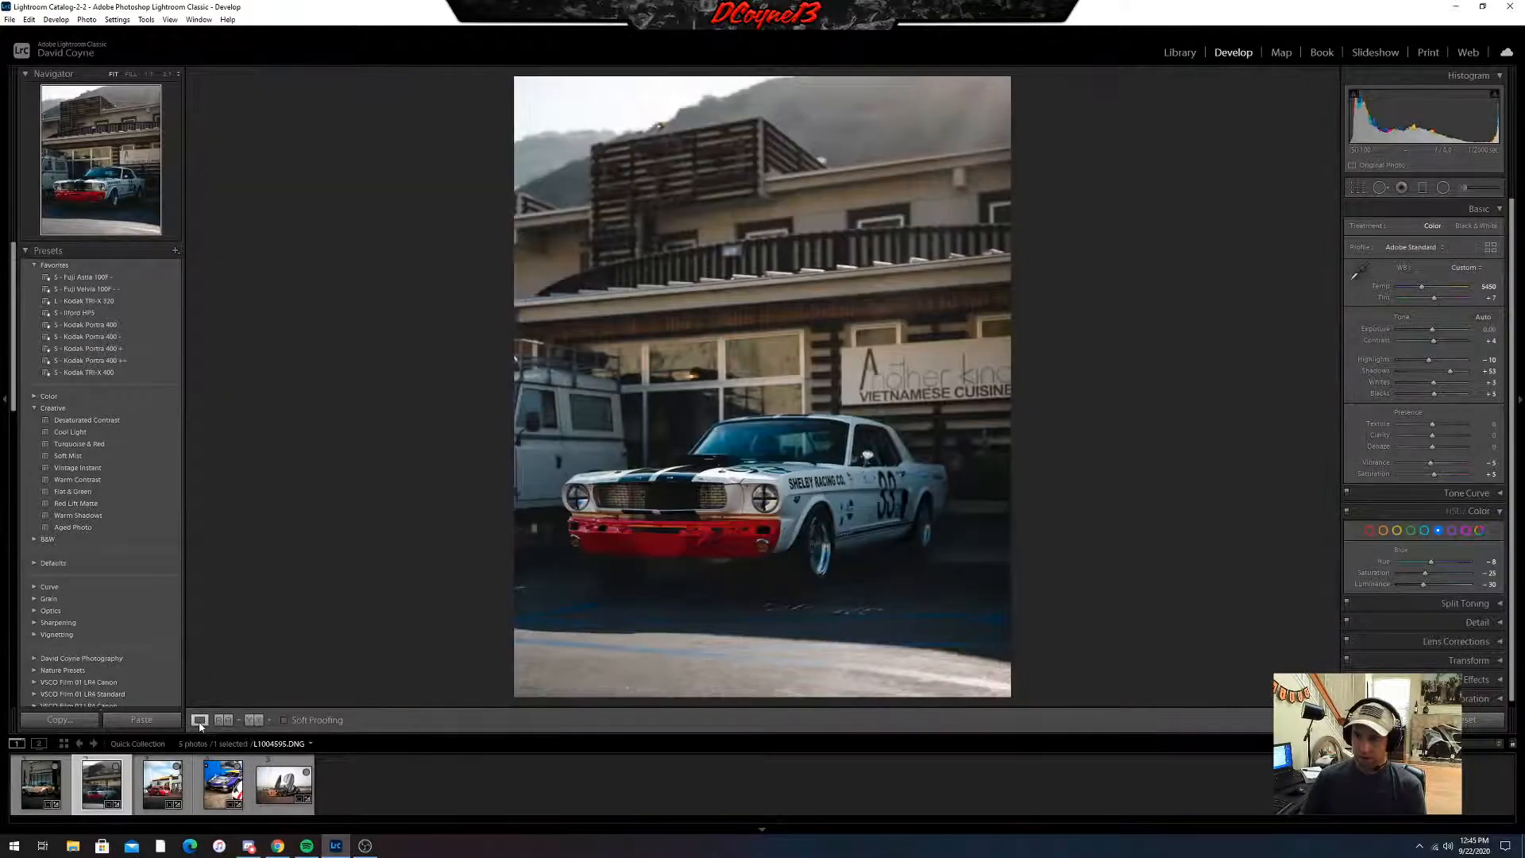
click(200, 721)
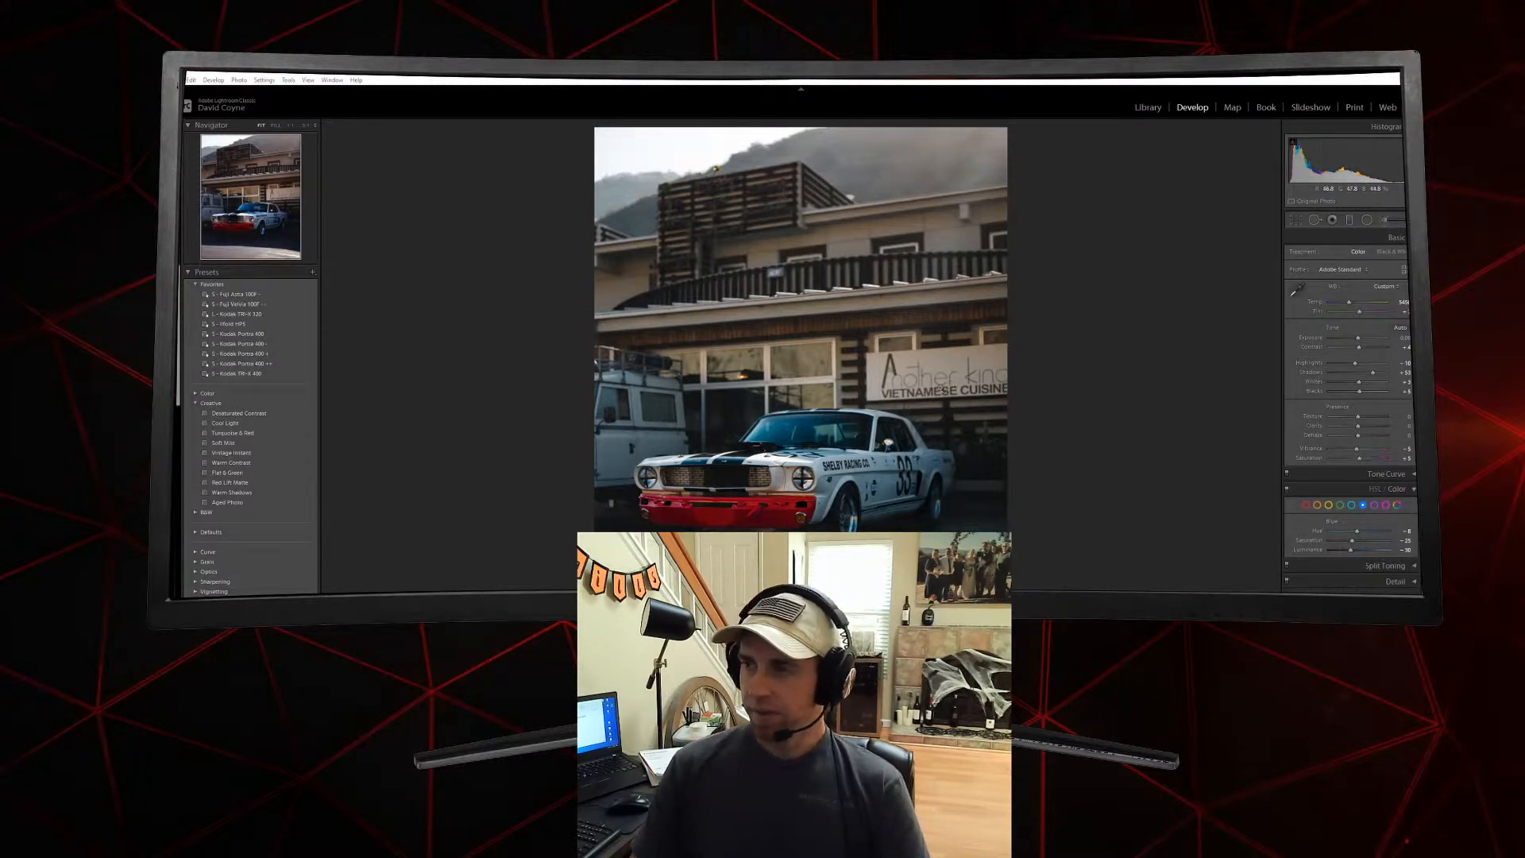
- Compare the edited Mustang photo with its original version side by side
key(y)
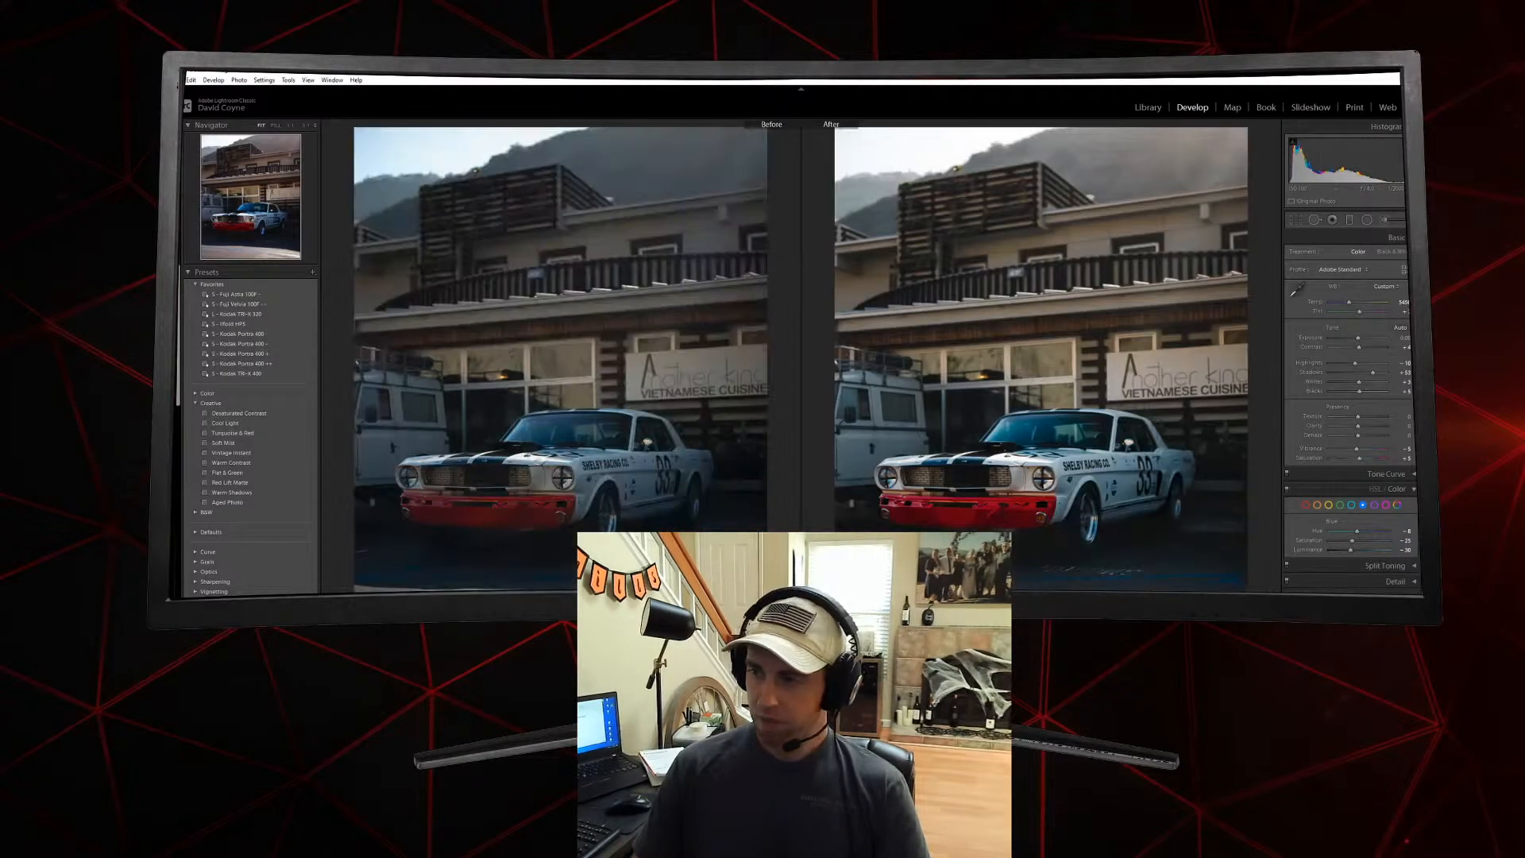